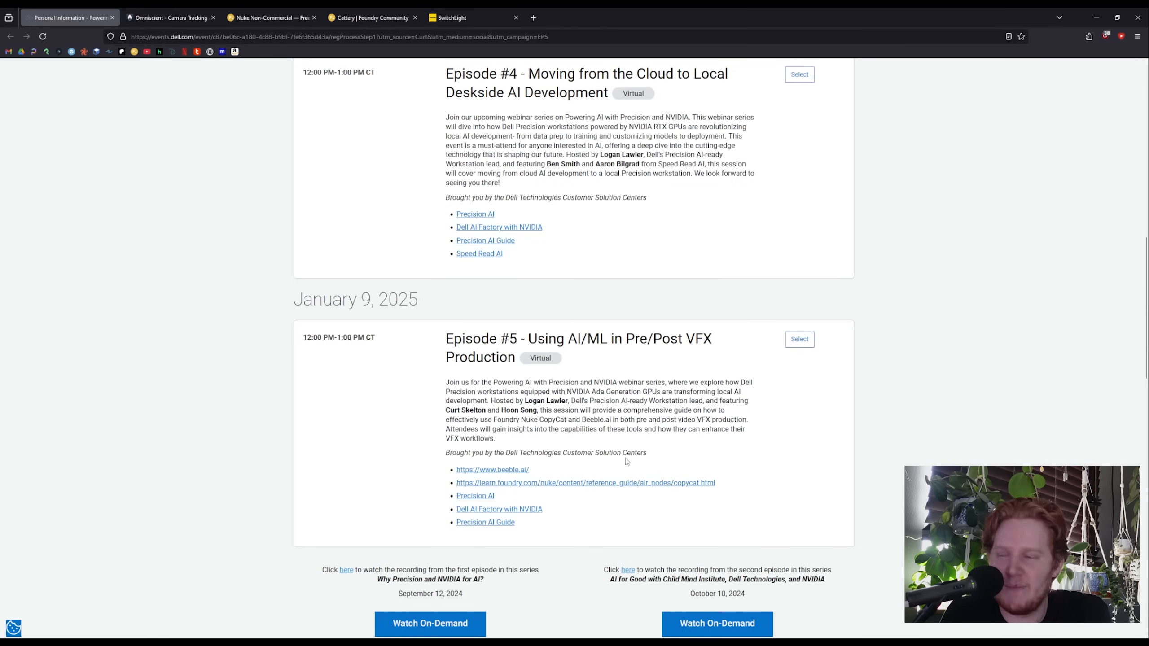
Review the Dell webinar sessions page, and look over the Omniscient site's features and its Free and Premium plans.
{"action": "scroll", "coordinate": [472, 549], "scroll_direction": "up", "scroll_amount": 5}
{"action": "scroll", "coordinate": [473, 549], "scroll_direction": "up", "scroll_amount": 8}
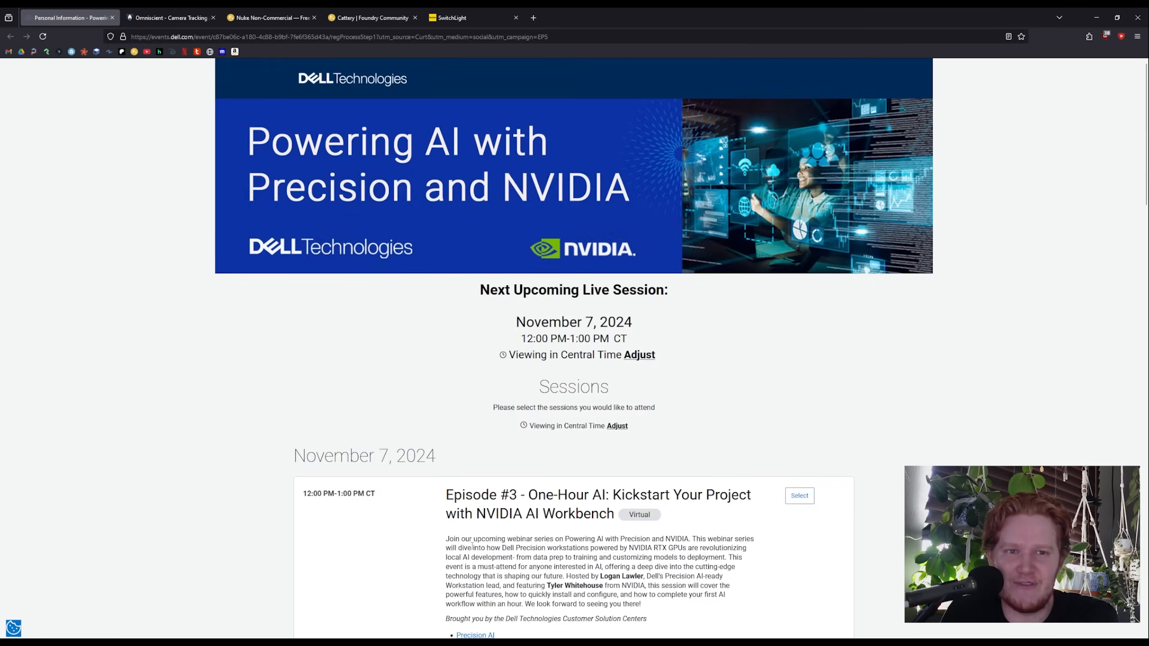
{"action": "left_click", "coordinate": [168, 18]}
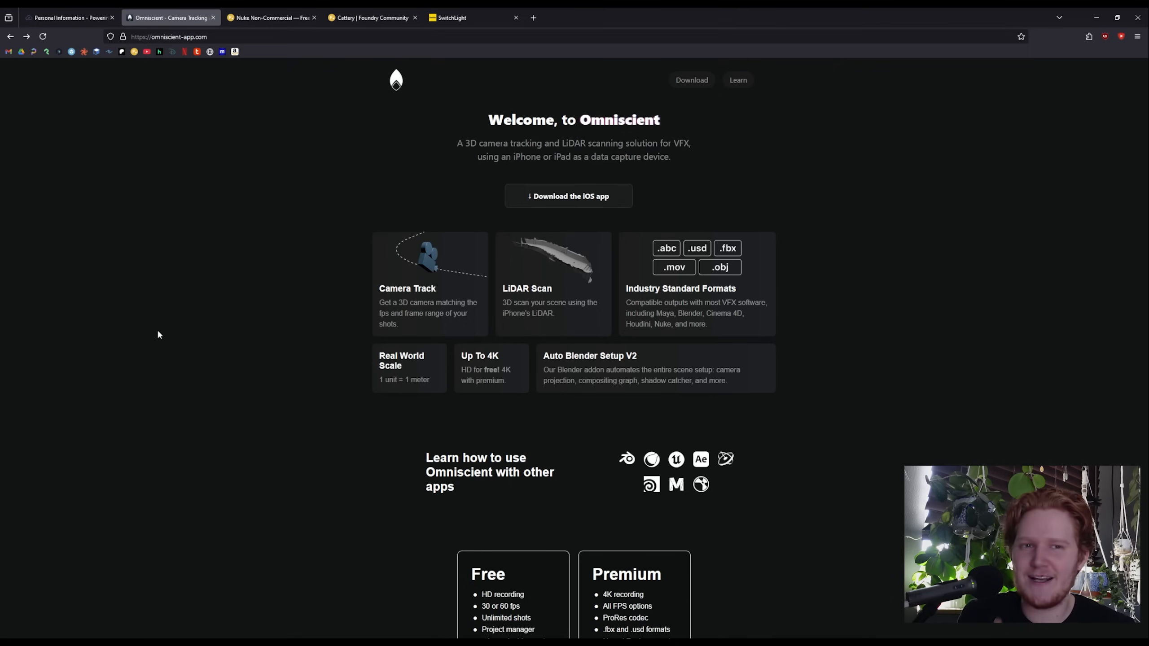
{"action": "scroll", "coordinate": [609, 448], "scroll_direction": "down", "scroll_amount": 4}
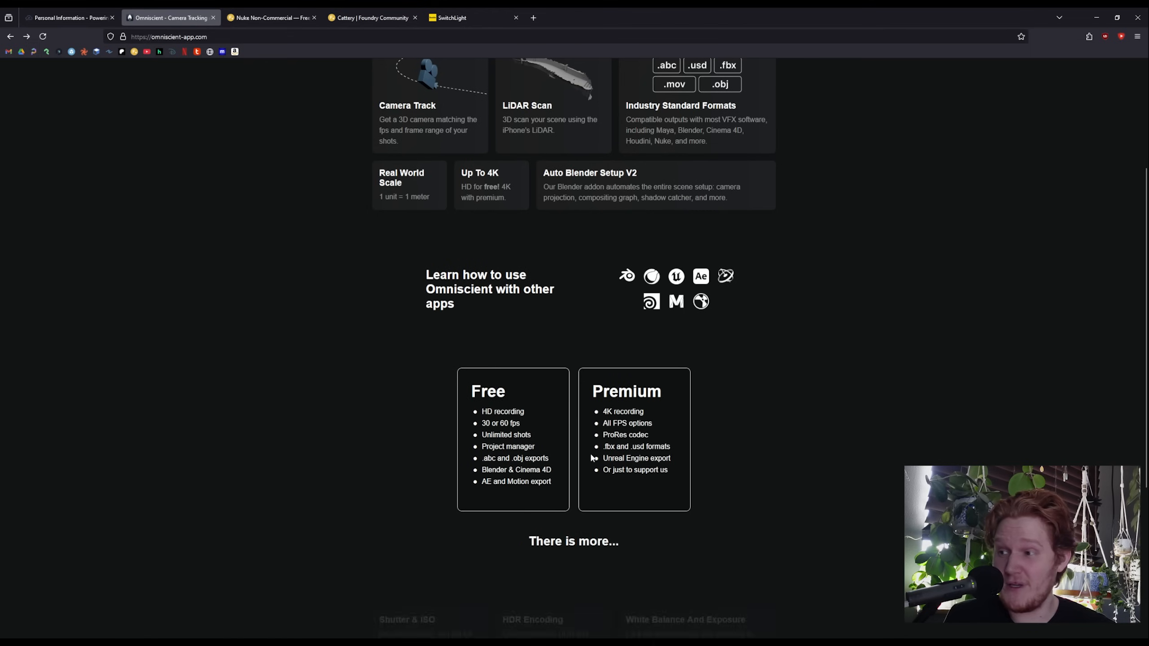
{"action": "scroll", "coordinate": [612, 439], "scroll_direction": "up", "scroll_amount": 4}
{"action": "scroll", "coordinate": [609, 398], "scroll_direction": "down", "scroll_amount": 3}
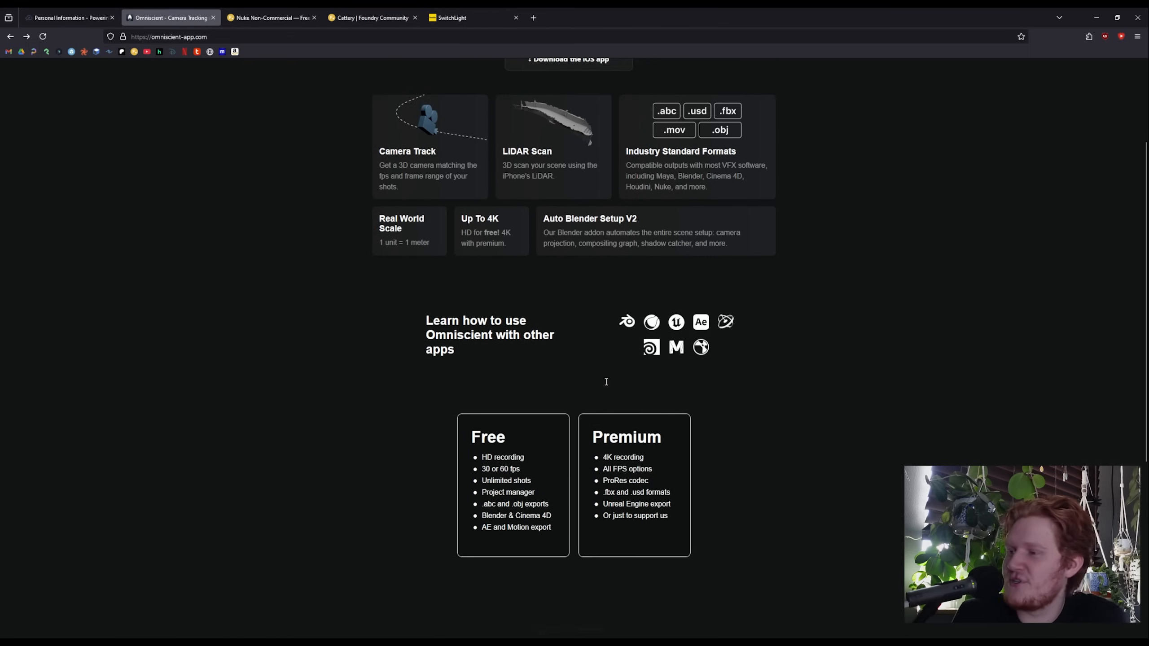
{"action": "left_click", "coordinate": [515, 457]}
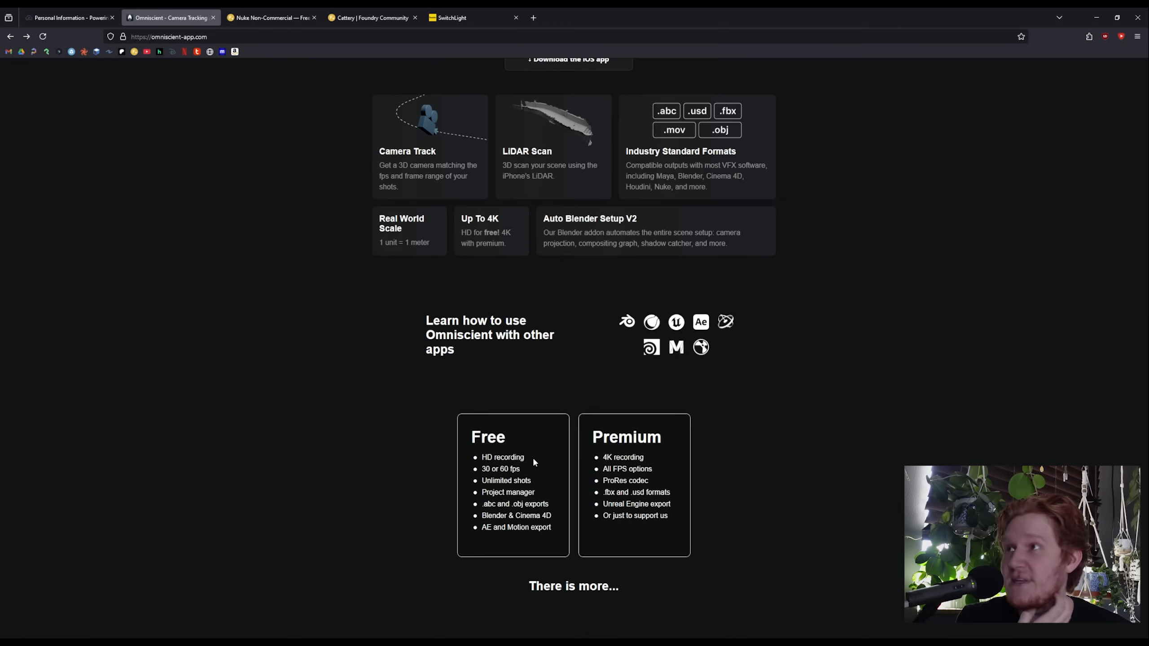
Open Omniscient's Blender tutorial and follow its add-on link to the Omniscient Importer extension page.
{"action": "left_click", "coordinate": [628, 322]}
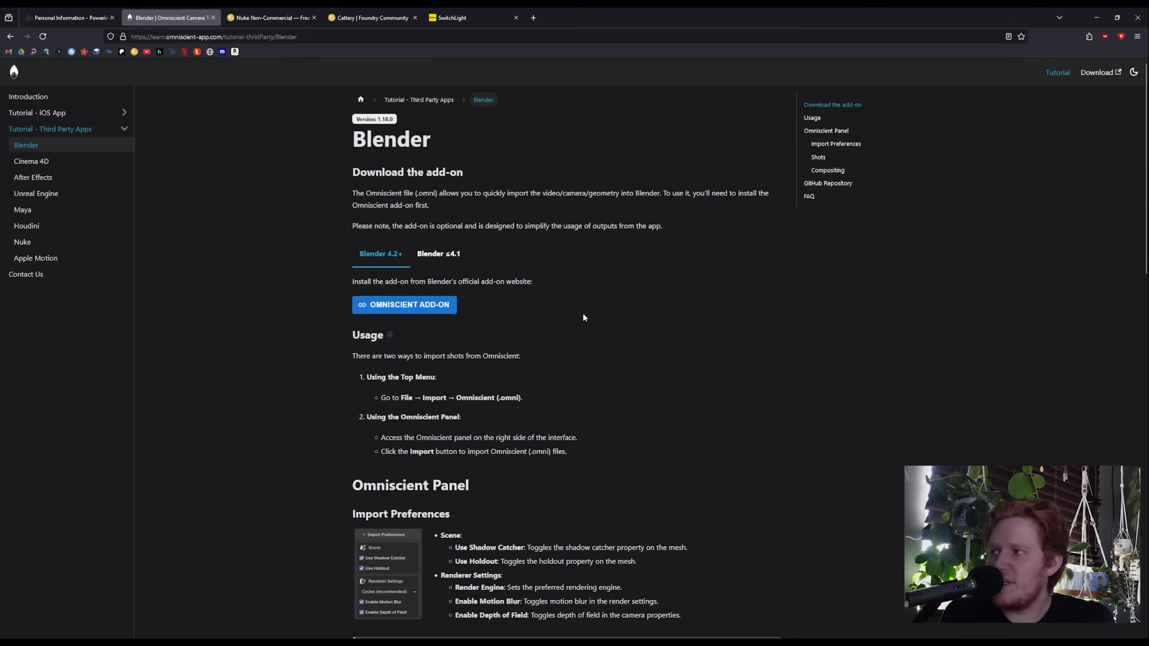
{"action": "left_click", "coordinate": [422, 306]}
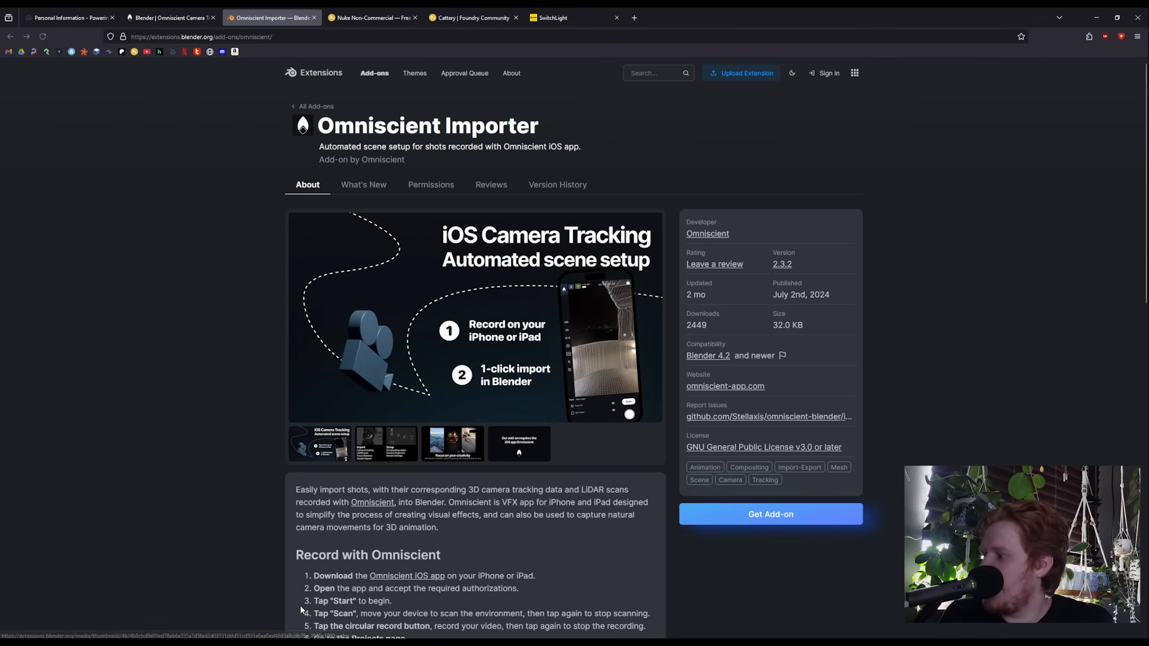
Launch Blender 4.2 and delete all default objects from the new scene.
{"action": "key", "text": "super"}
{"action": "type", "text": "ble"}
{"action": "key", "text": "Down"}
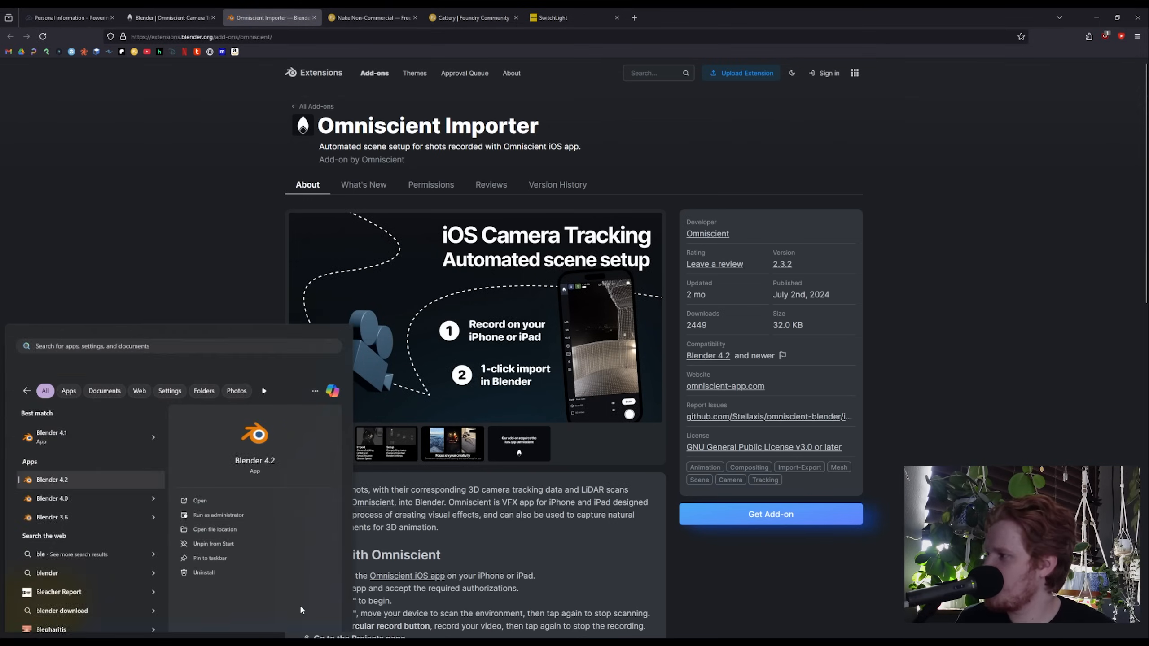
{"action": "key", "text": "Return"}
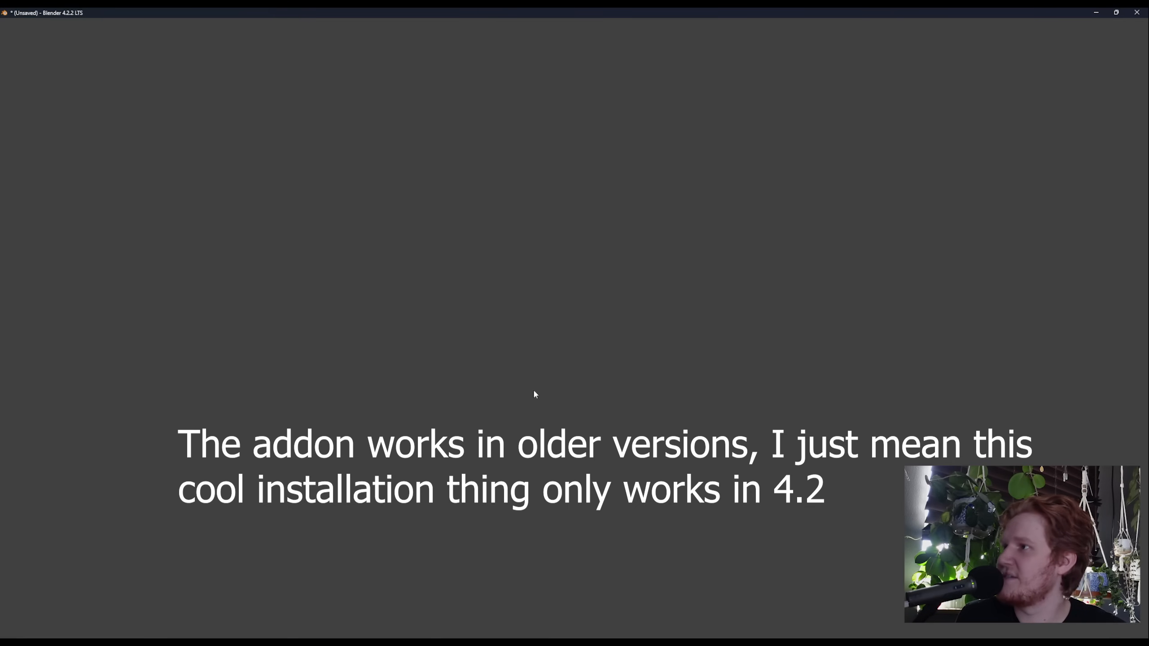
{"action": "key", "text": "a"}
{"action": "key", "text": "x"}
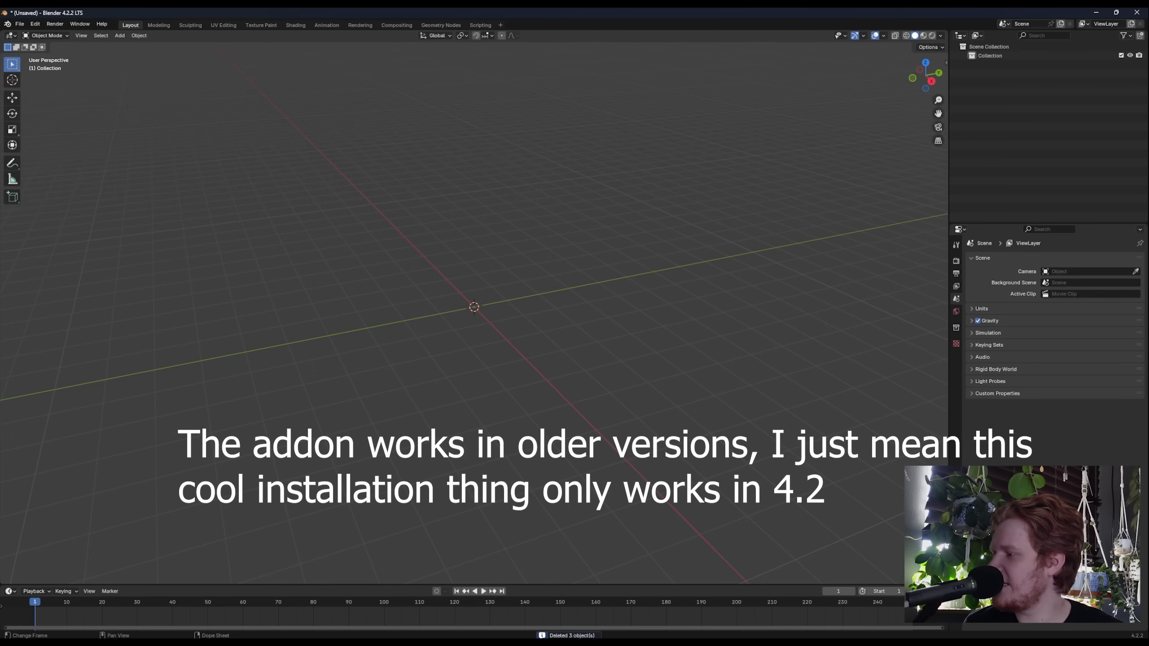
Install the Omniscient Importer extension in Blender from its web page, with the browser window placed over the viewport.
{"action": "left_click", "coordinate": [246, 643]}
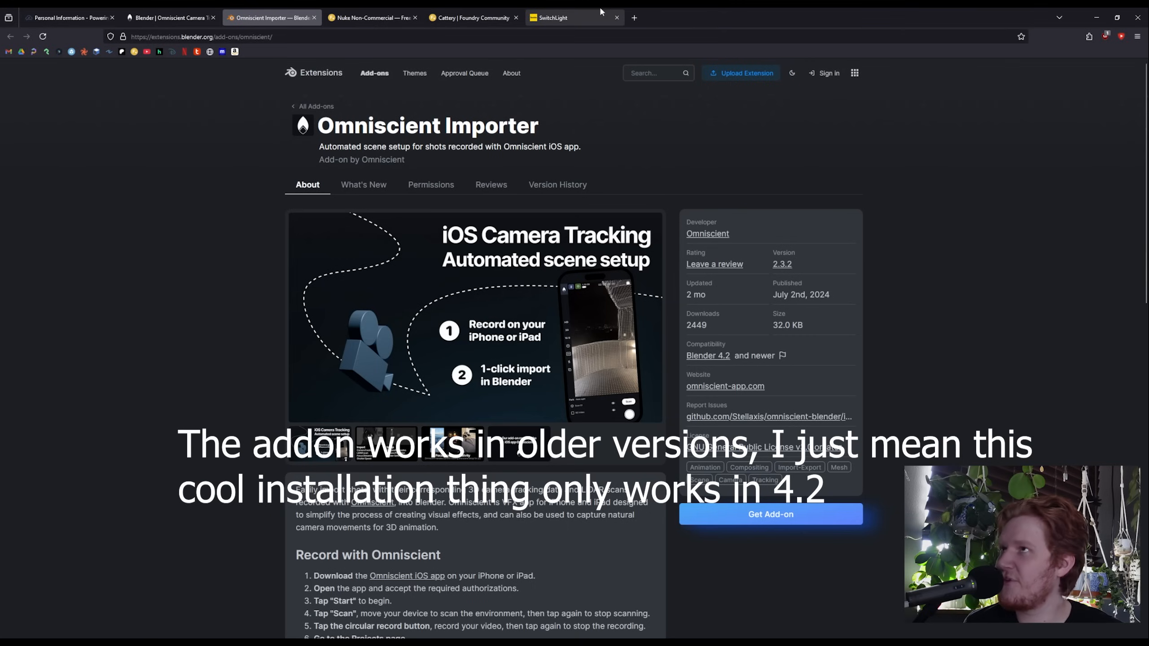
{"action": "left_click_drag", "start_coordinate": [665, 12], "coordinate": [867, 90]}
{"action": "scroll", "coordinate": [986, 344], "scroll_direction": "down", "scroll_amount": 5}
{"action": "left_click", "coordinate": [1025, 450]}
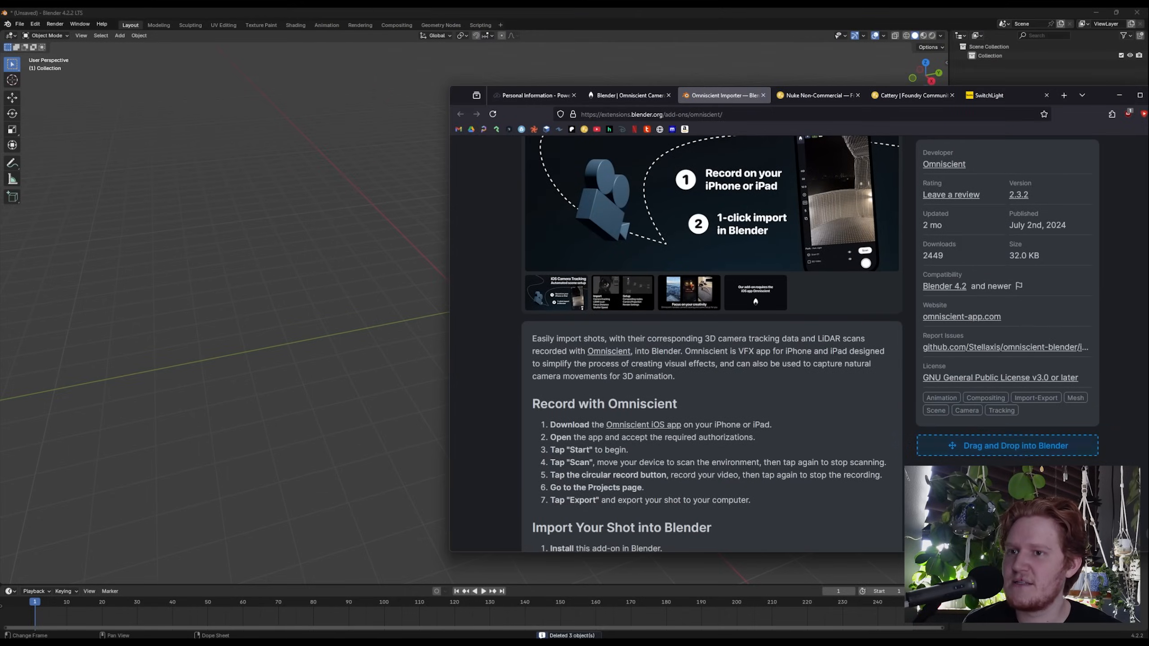
{"action": "left_click_drag", "start_coordinate": [1023, 441], "coordinate": [365, 369]}
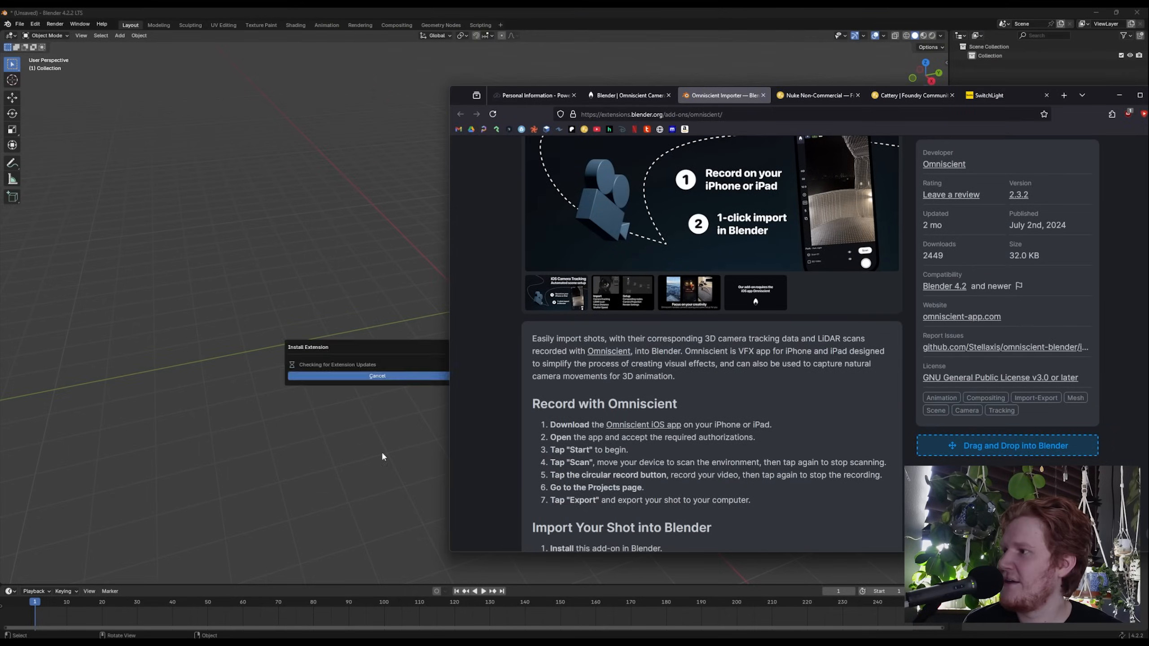
{"action": "left_click", "coordinate": [375, 423]}
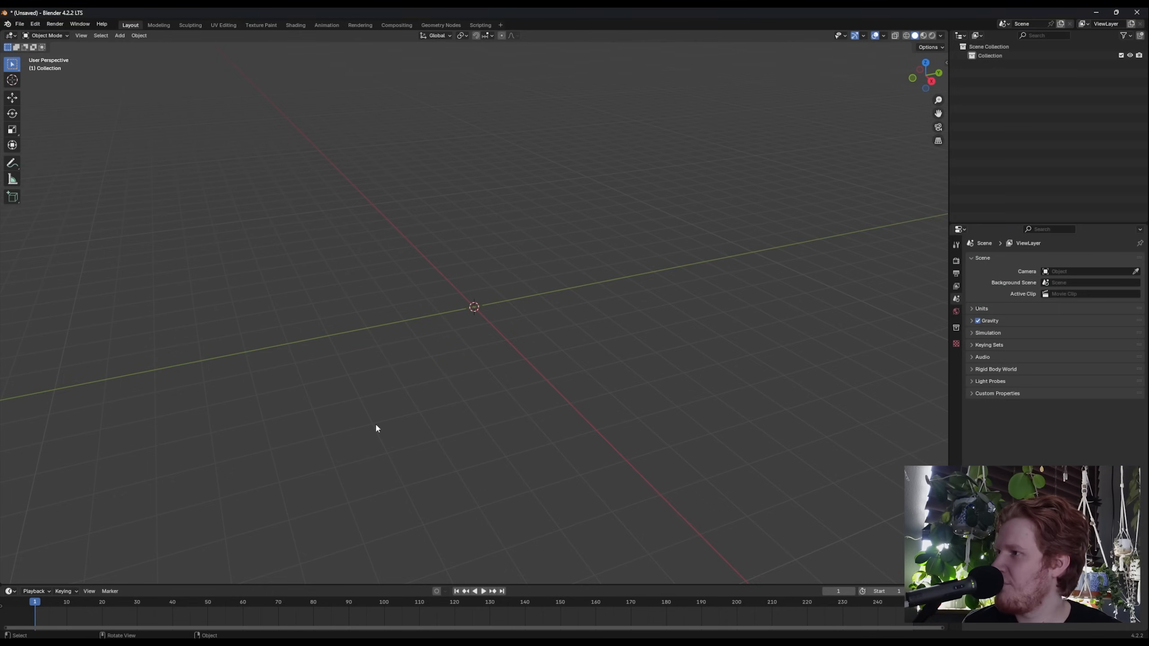
Check the Omniscient (.omni) import option in Blender, and close its file browser without importing anything.
{"action": "left_click", "coordinate": [19, 24]}
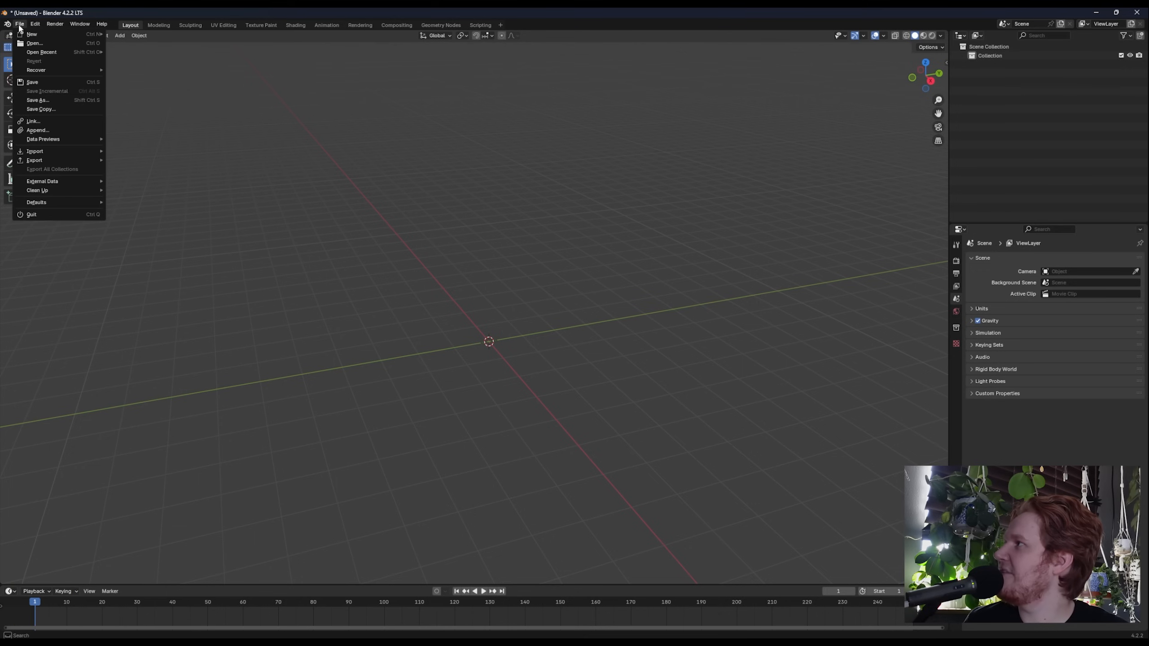
{"action": "mouse_move", "coordinate": [106, 149]}
{"action": "left_click", "coordinate": [151, 252]}
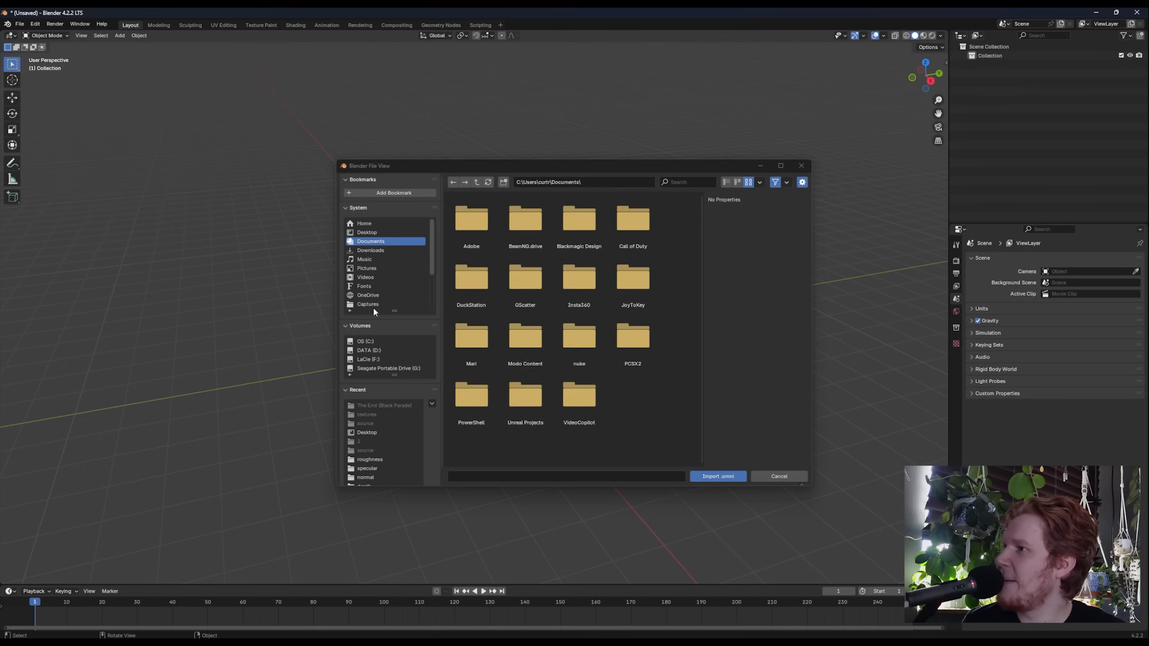
{"action": "left_click", "coordinate": [800, 165]}
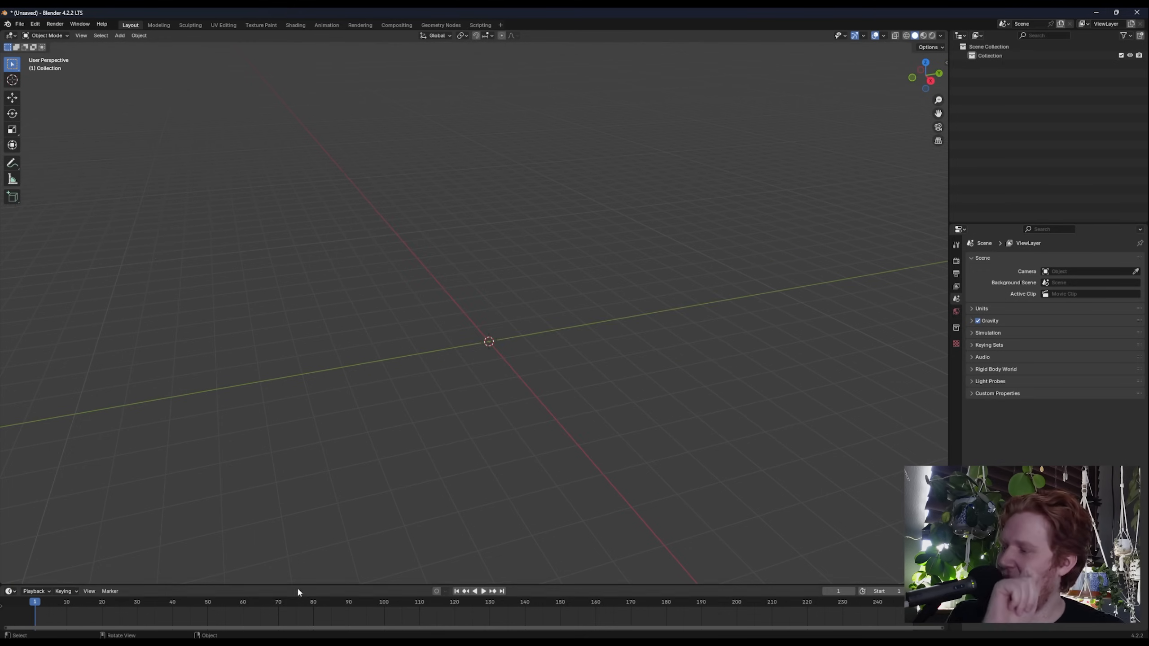
Switch to the browser, close the extension page and go back to the Omniscient home page.
{"action": "left_click", "coordinate": [470, 644]}
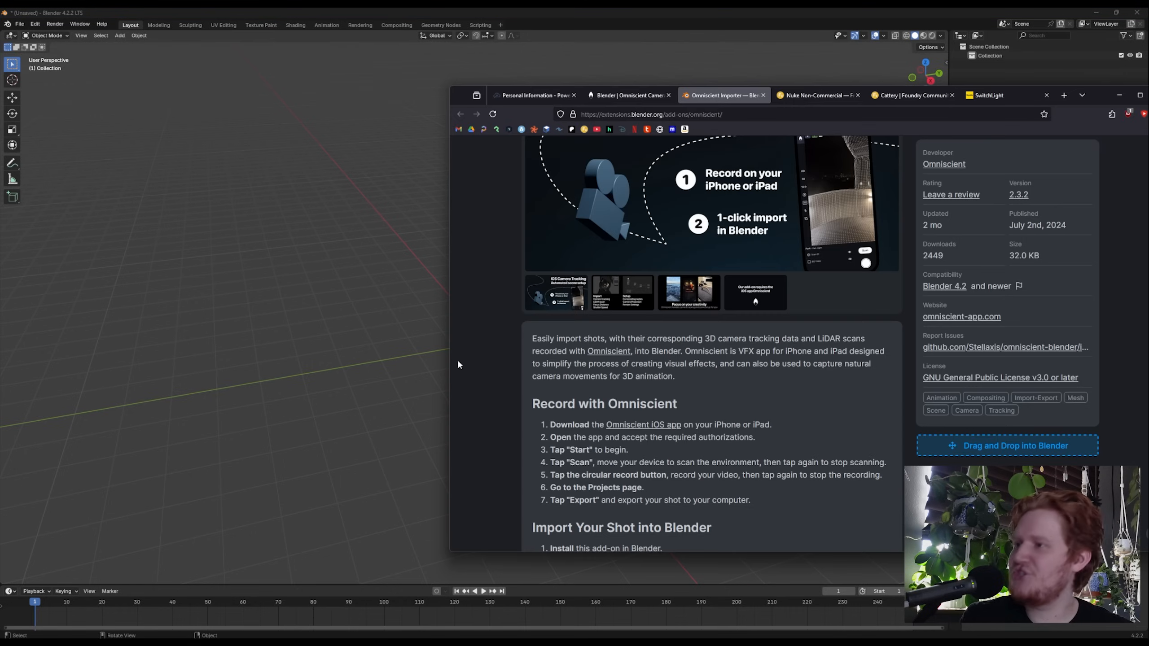
{"action": "left_click", "coordinate": [763, 95]}
{"action": "left_click", "coordinate": [460, 113]}
{"action": "scroll", "coordinate": [602, 219], "scroll_direction": "up", "scroll_amount": 3}
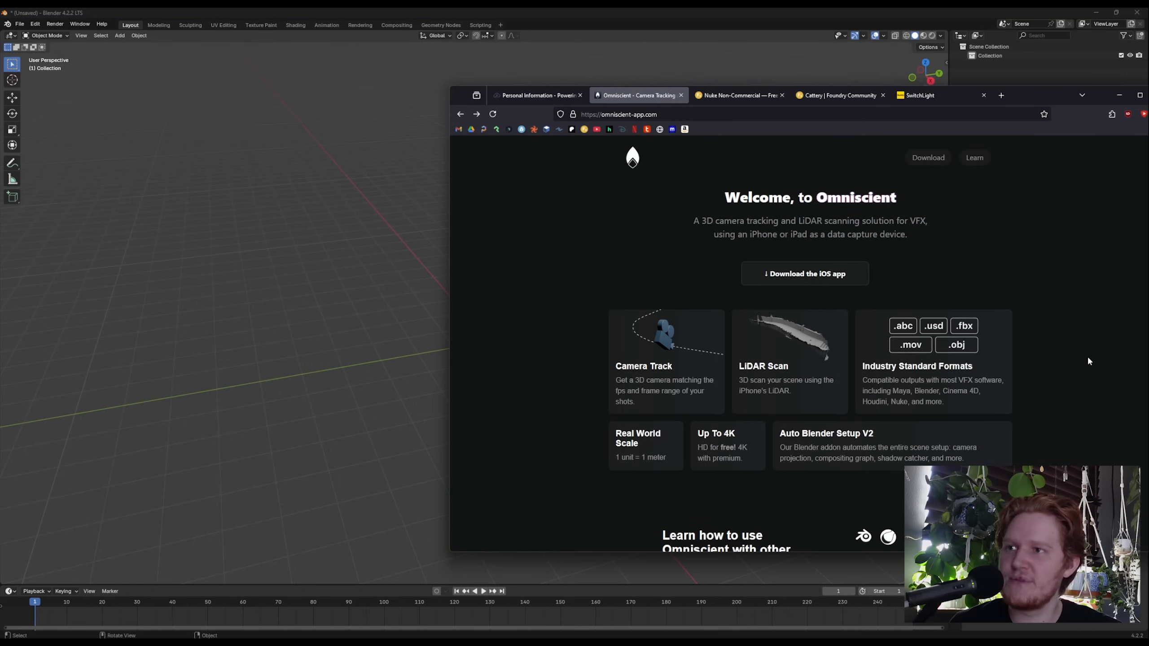
{"action": "left_click_drag", "start_coordinate": [1046, 98], "coordinate": [727, 104]}
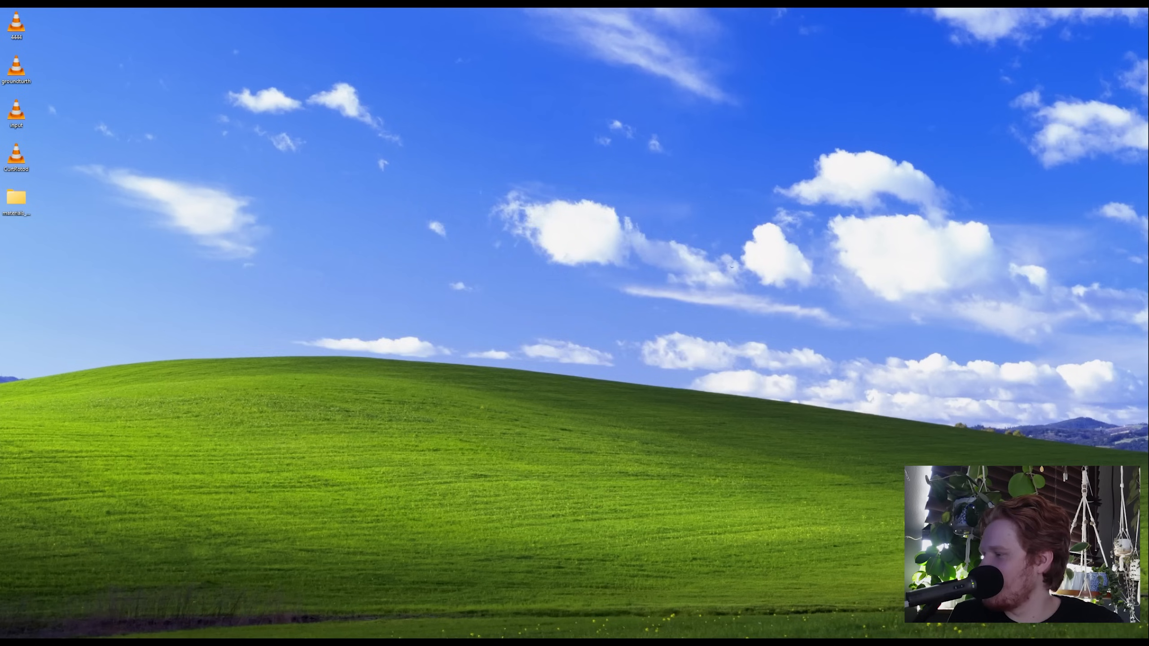
Open the Downloads folder in File Explorer and check the properties of File_000.
{"action": "key", "text": "super+e"}
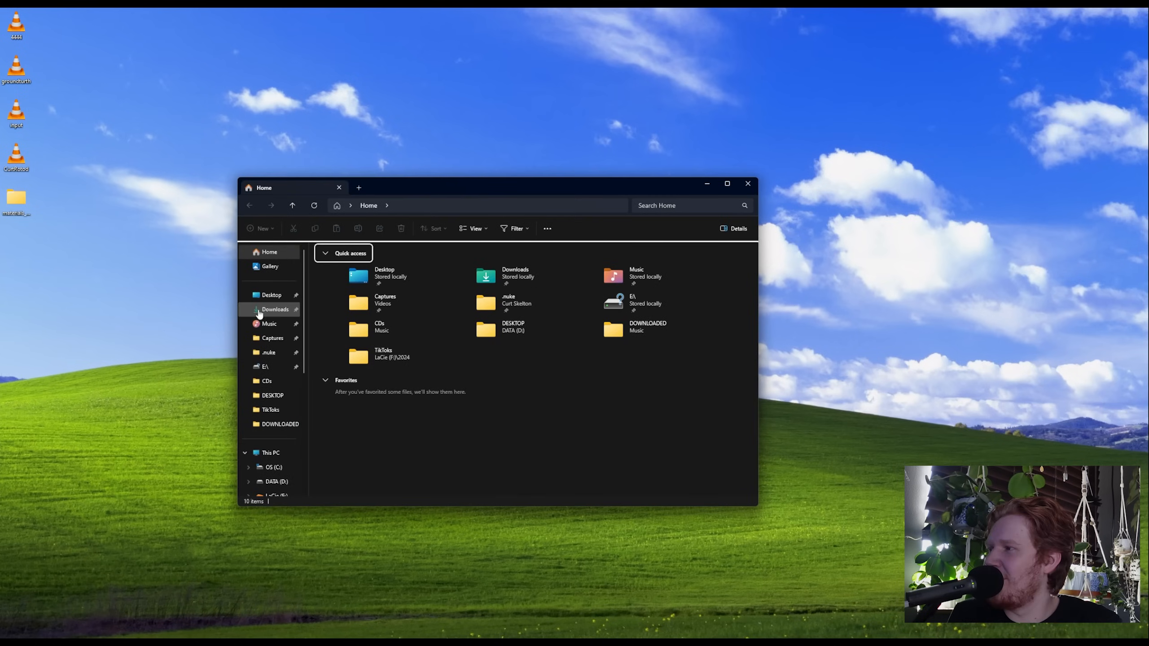
{"action": "left_click", "coordinate": [275, 310]}
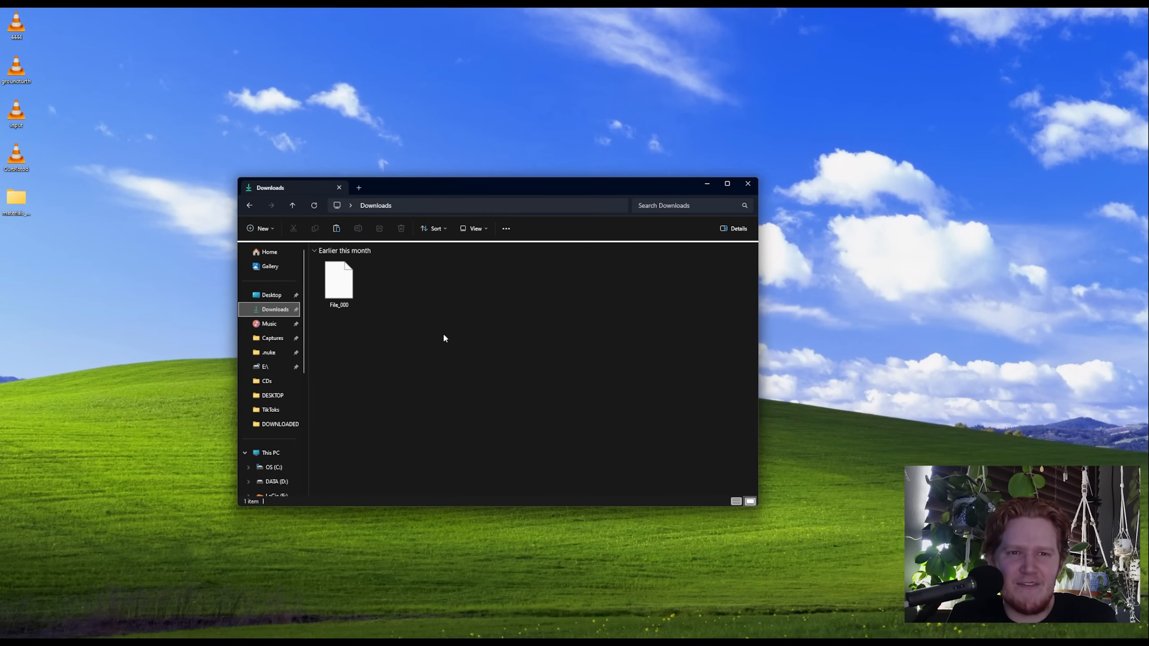
{"action": "left_click", "coordinate": [338, 280]}
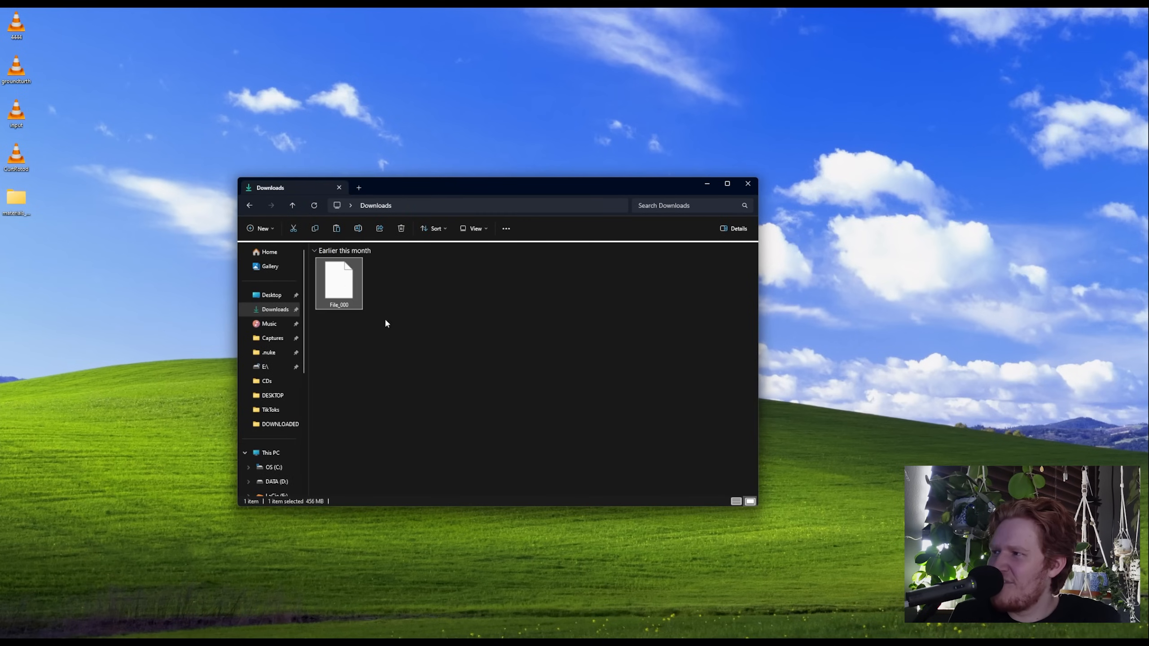
{"action": "right_click", "coordinate": [339, 285]}
{"action": "left_click", "coordinate": [368, 385]}
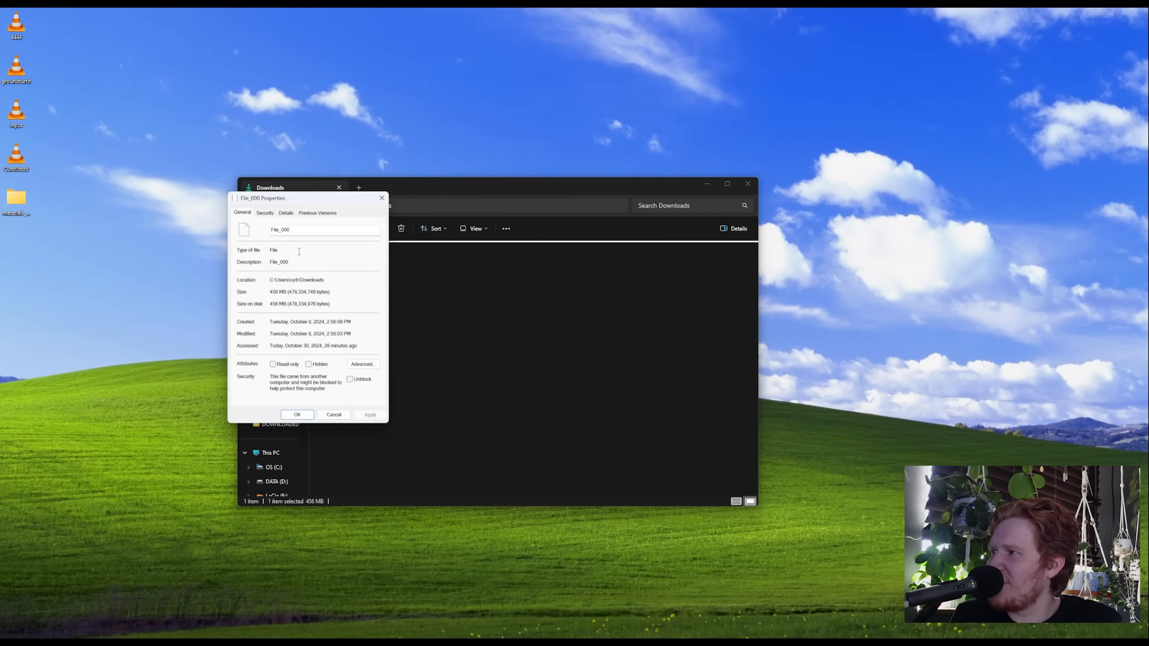
{"action": "left_click", "coordinate": [382, 198]}
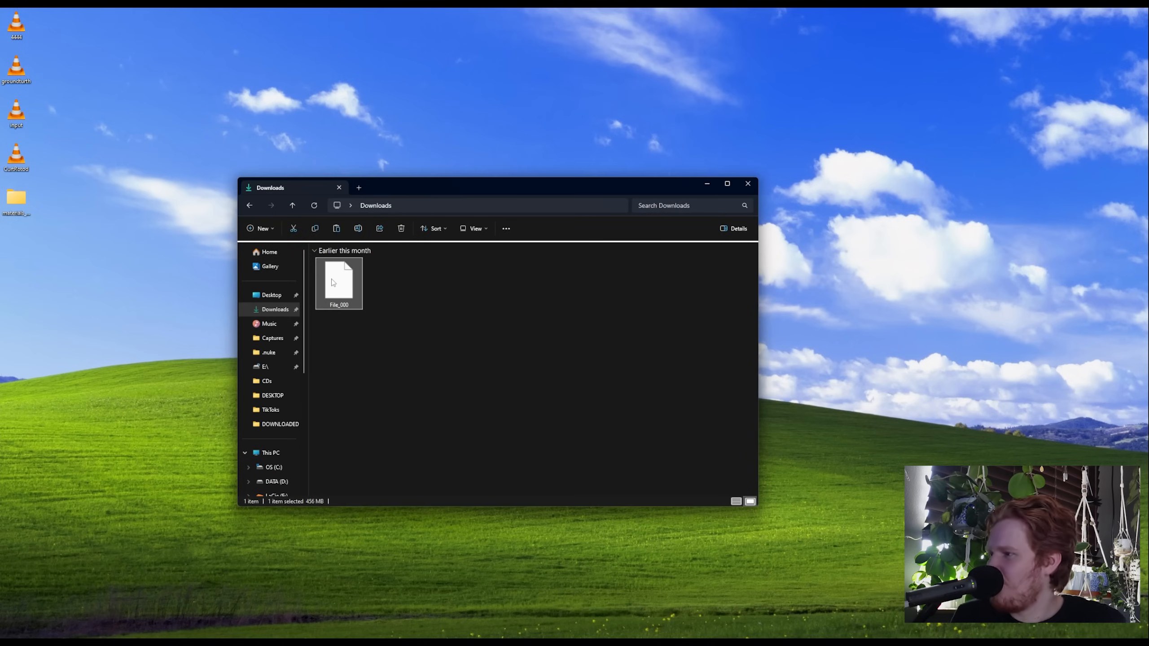
Rename File_000 to File_000.zip.
{"action": "key", "text": "F2"}
{"action": "key", "text": "Right"}
{"action": "type", "text": ".zip"}
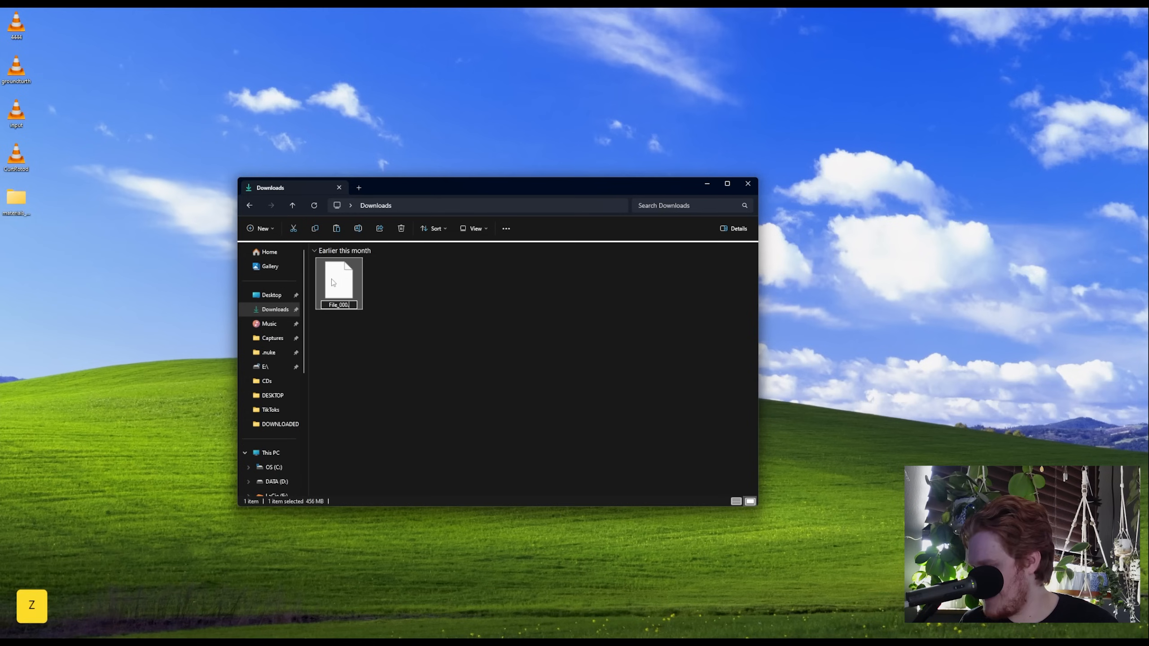
{"action": "key", "text": "Return"}
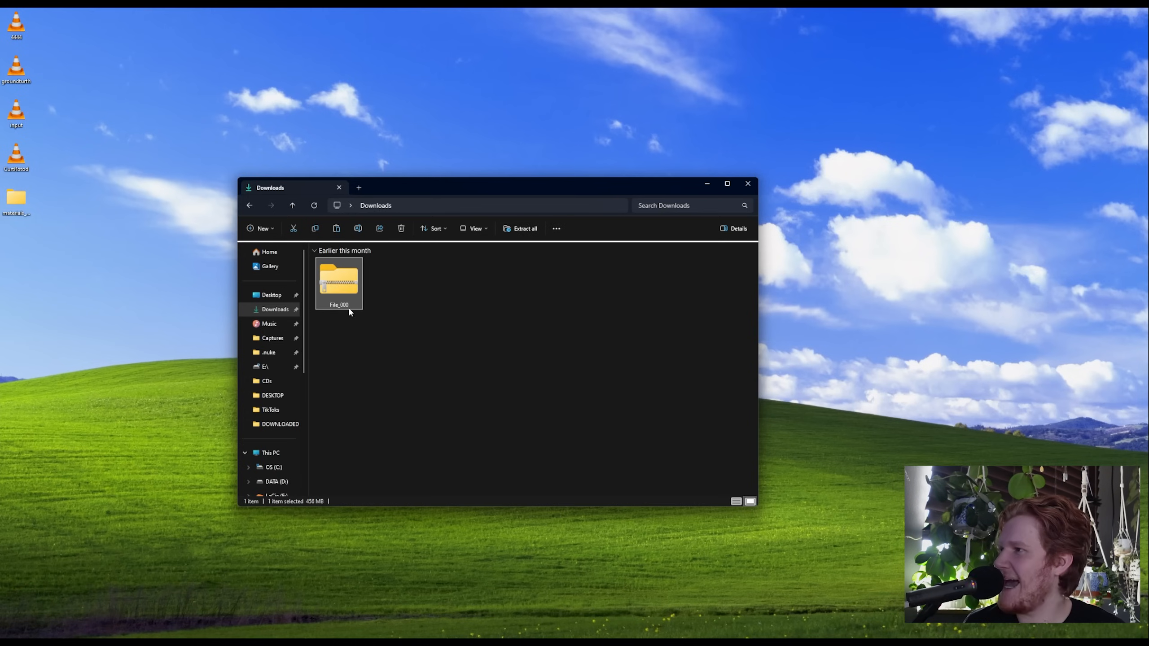
Move the File_000 archive from Downloads to the desktop and extract its contents there.
{"action": "left_click", "coordinate": [796, 122]}
{"action": "left_click", "coordinate": [748, 185]}
{"action": "key", "text": "ctrl+v"}
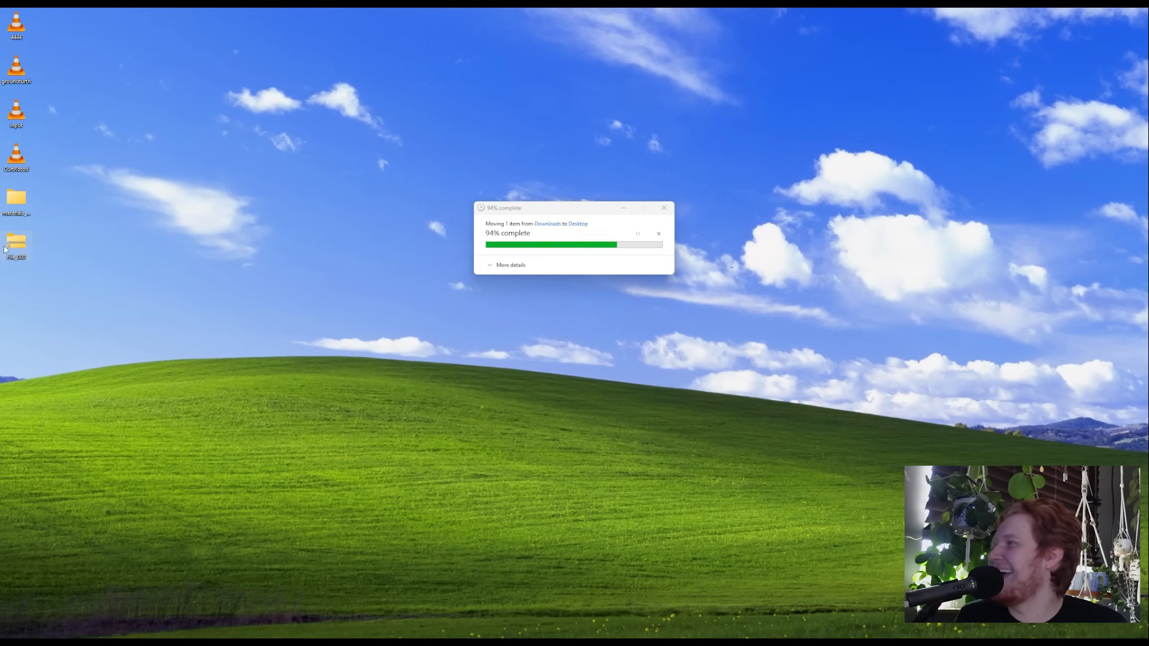
{"action": "right_click", "coordinate": [13, 241]}
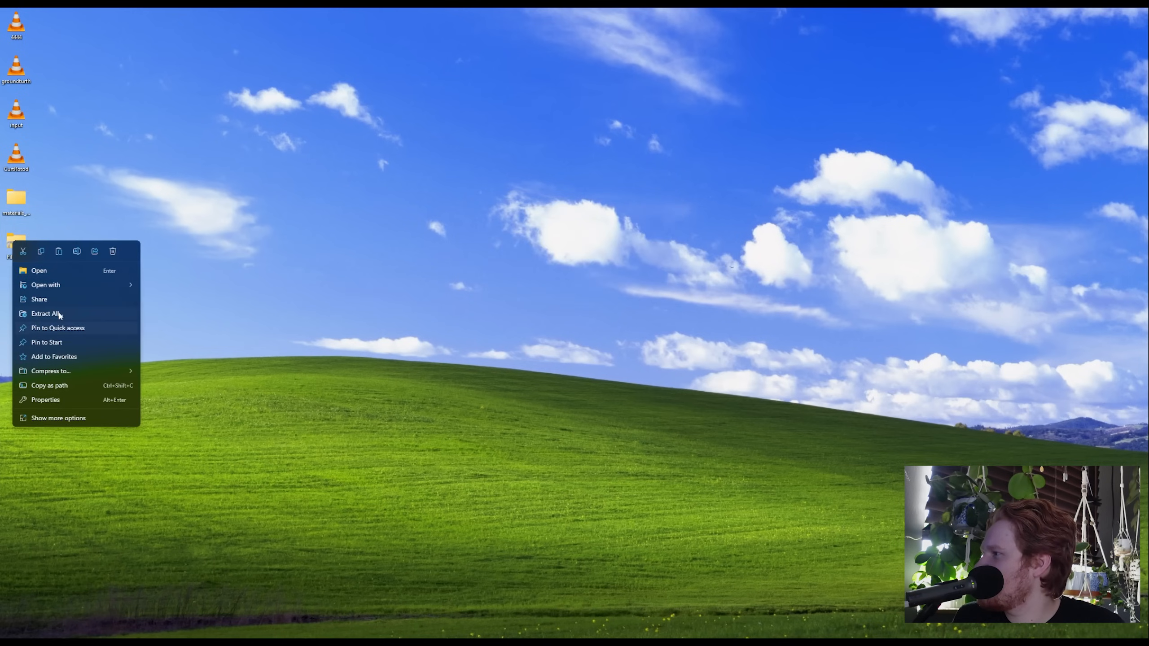
{"action": "left_click", "coordinate": [58, 314]}
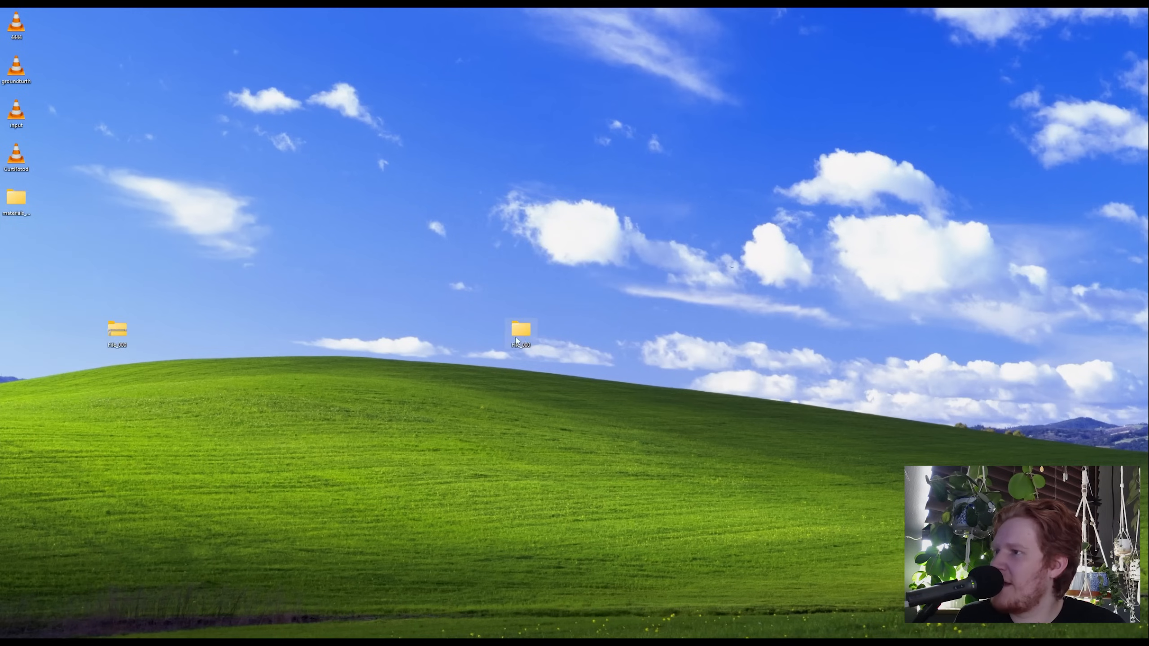
Open the extracted Tutorial footage folder and inspect its files, including the IMG_962049007 video and the .omni file.
{"action": "double_click", "coordinate": [518, 335]}
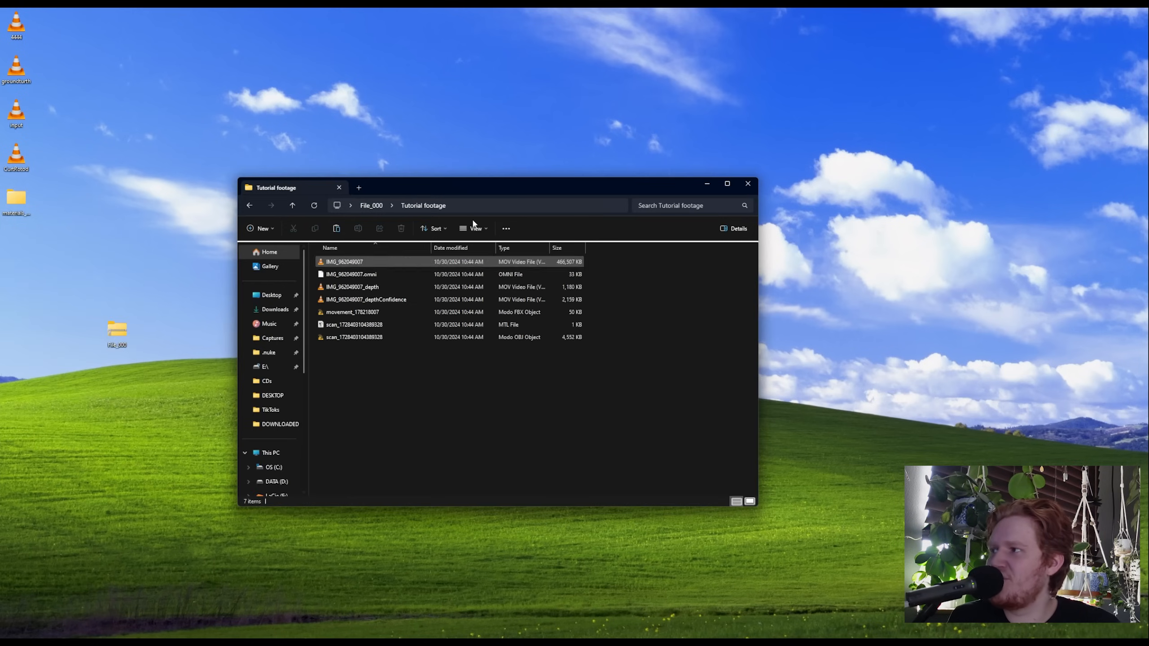
{"action": "left_click", "coordinate": [116, 334]}
{"action": "double_click", "coordinate": [344, 262]}
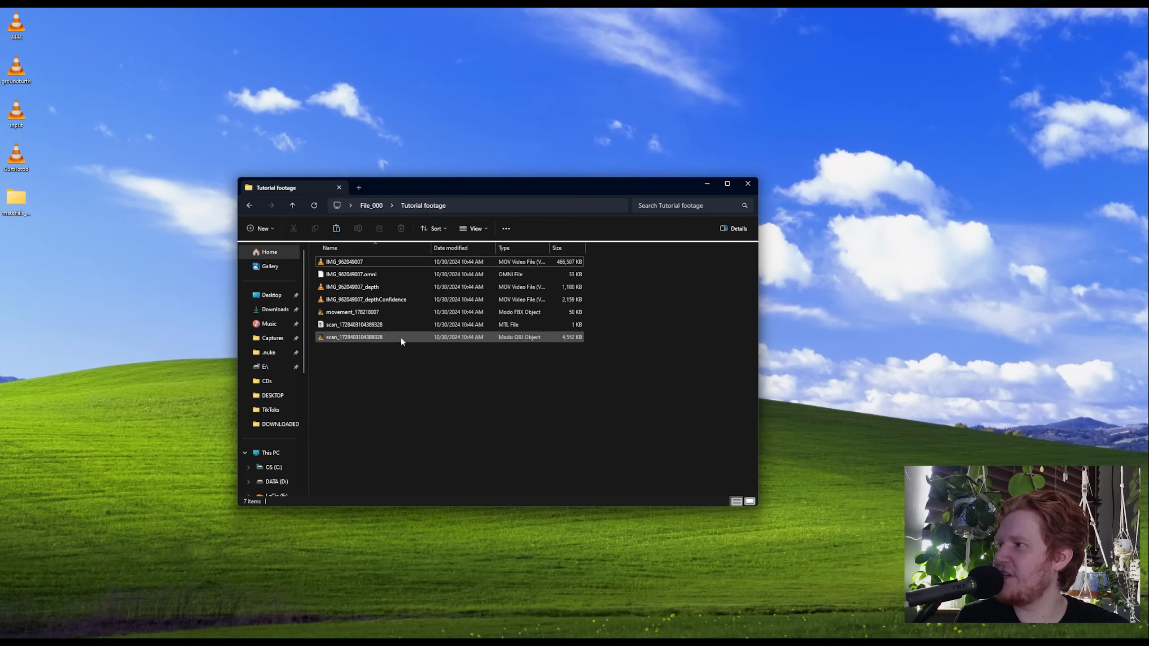
{"action": "left_click", "coordinate": [372, 274]}
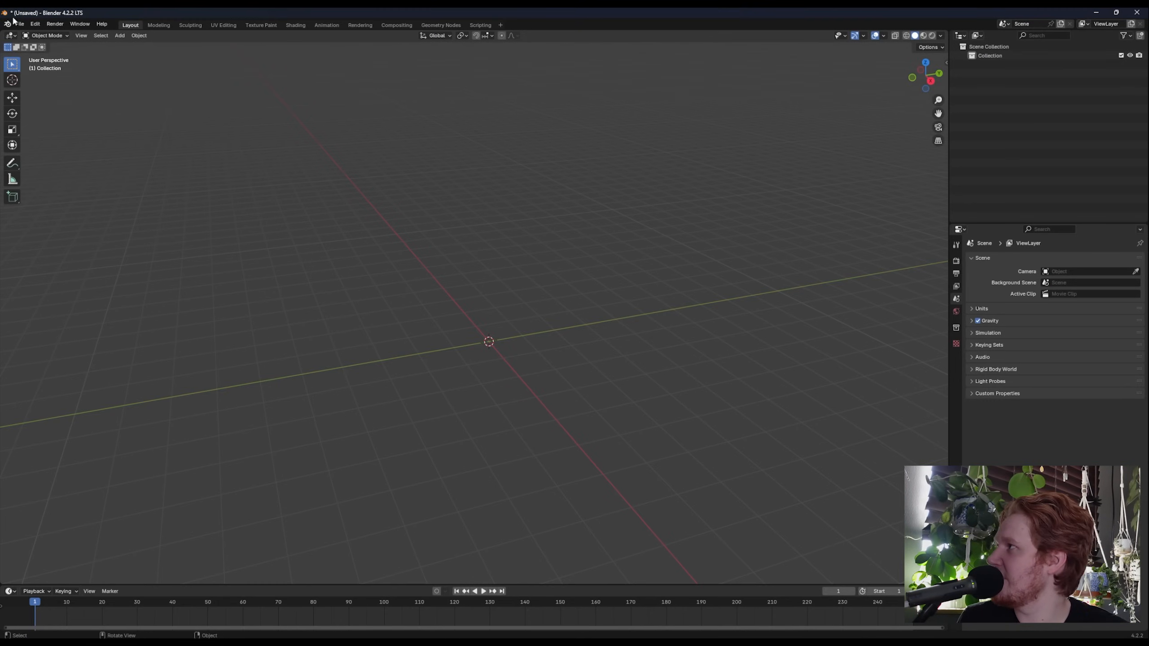
Import the Omniscient file IMG_962049007.omni from the Tutorial footage folder into the empty scene.
{"action": "left_click", "coordinate": [18, 24]}
{"action": "mouse_move", "coordinate": [64, 151]}
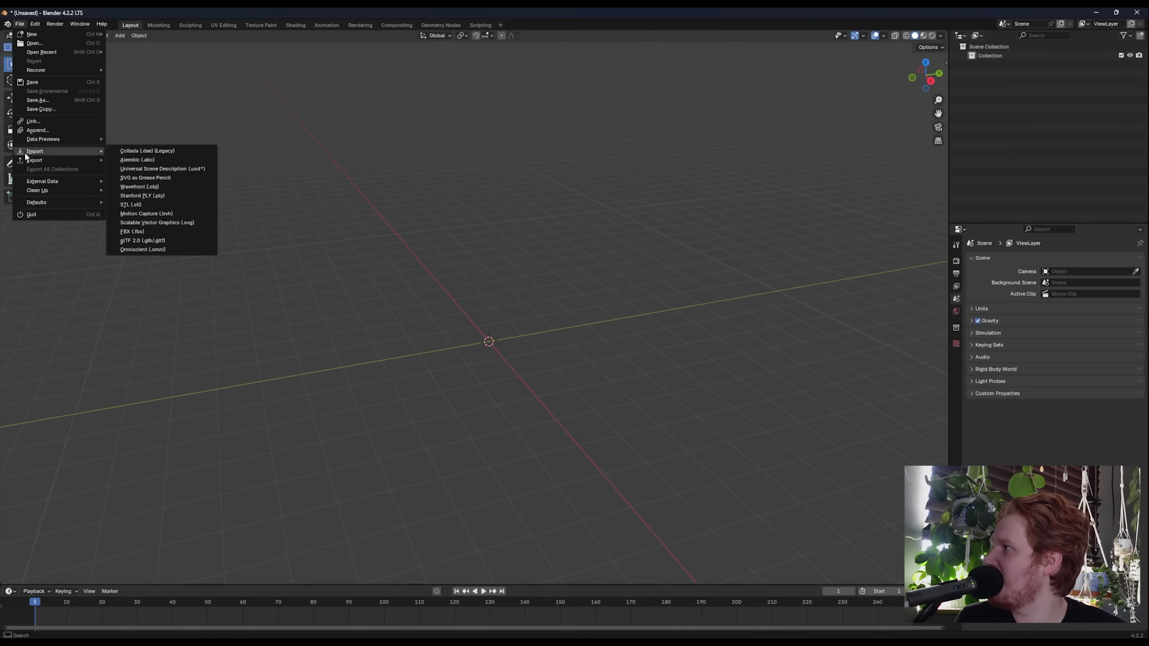
{"action": "left_click", "coordinate": [142, 248]}
{"action": "left_click", "coordinate": [373, 233]}
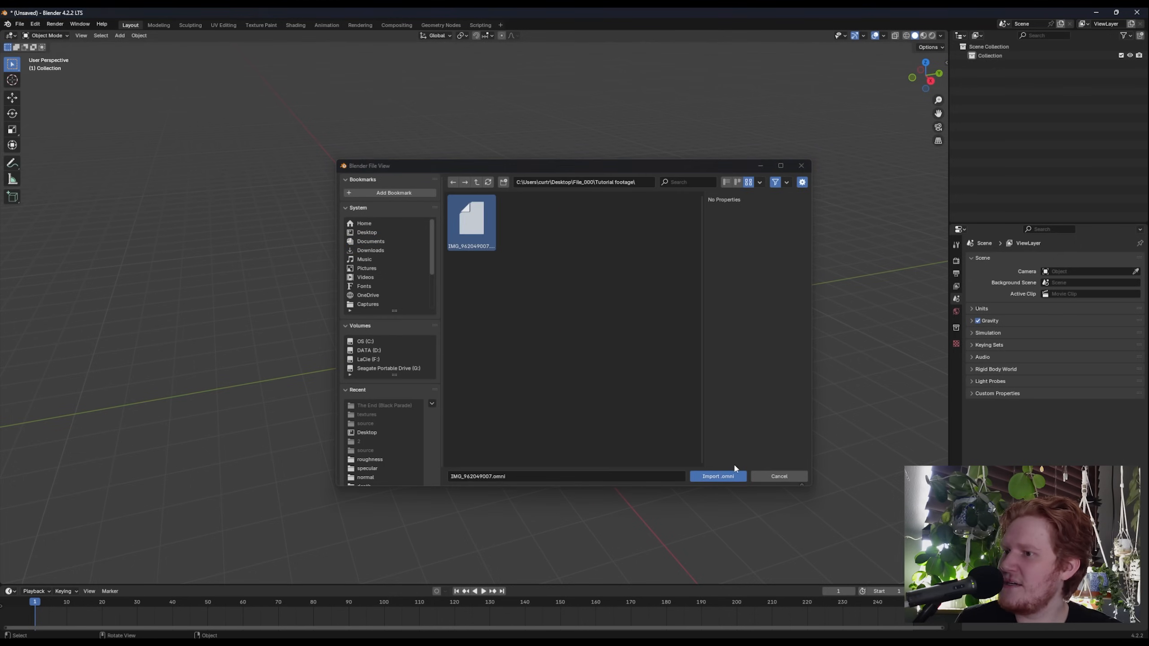
{"action": "left_click", "coordinate": [733, 475]}
Select the imported LiDAR scan mesh and display the viewport in Material Preview shading.
{"action": "middle_click_drag", "start_coordinate": [499, 348], "coordinate": [571, 378]}
{"action": "scroll", "coordinate": [628, 393], "scroll_direction": "up", "scroll_amount": 1}
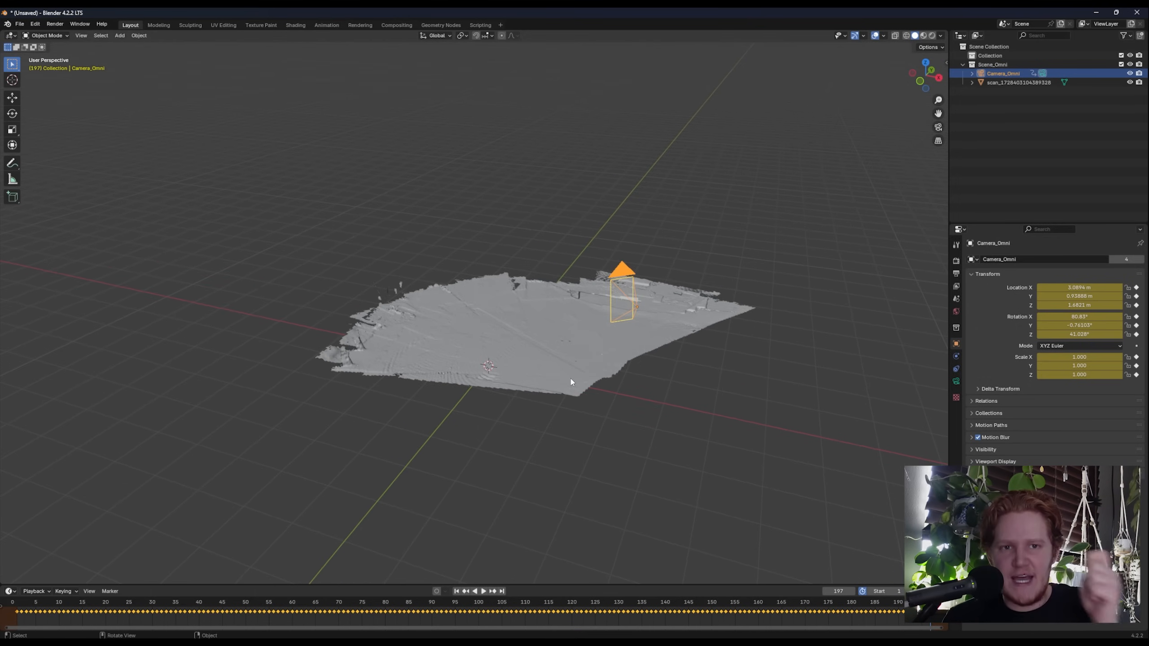
{"action": "middle_click_drag", "start_coordinate": [570, 379], "coordinate": [515, 383]}
{"action": "left_click", "coordinate": [515, 383]}
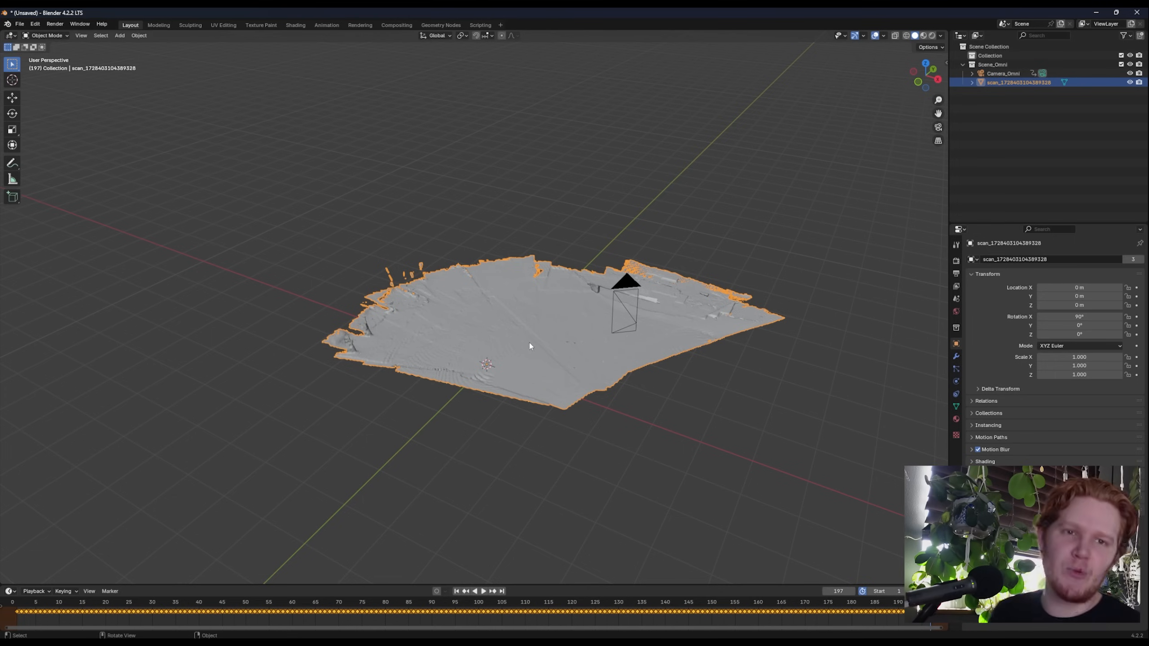
{"action": "key", "text": "z"}
{"action": "left_click", "coordinate": [521, 397]}
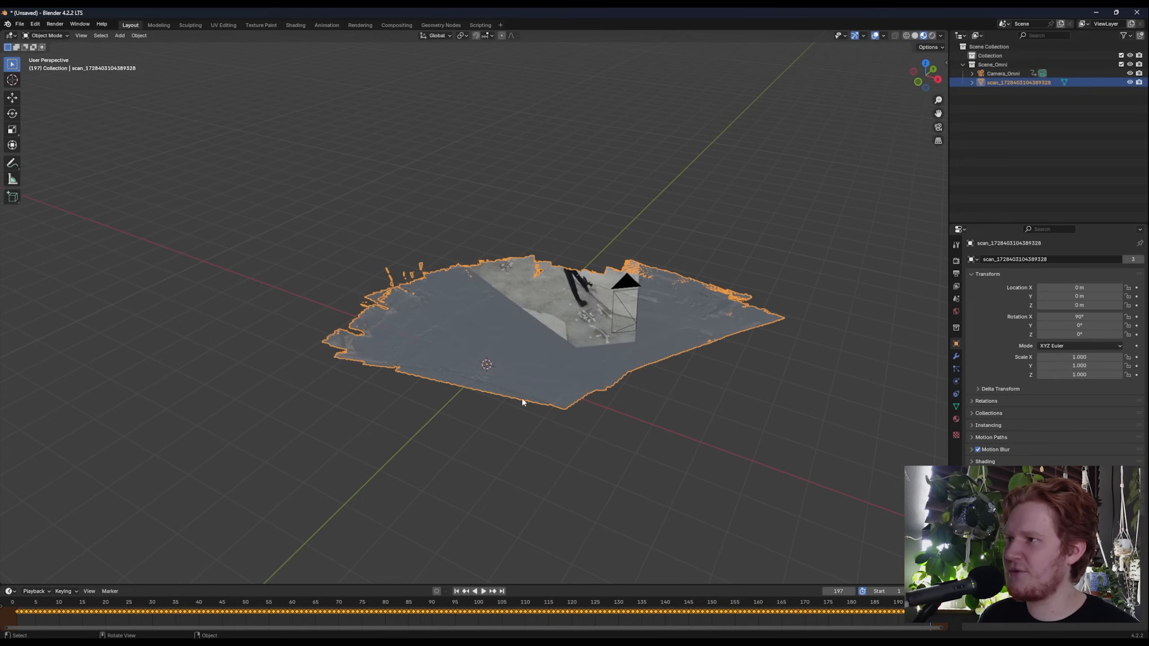
{"action": "mouse_move", "coordinate": [520, 397]}
{"action": "middle_mouse_down"}
{"action": "mouse_move", "coordinate": [549, 360]}
{"action": "mouse_move", "coordinate": [570, 367]}
{"action": "mouse_move", "coordinate": [707, 276]}
{"action": "mouse_move", "coordinate": [713, 232]}
{"action": "mouse_move", "coordinate": [643, 235]}
{"action": "mouse_move", "coordinate": [356, 358]}
{"action": "middle_mouse_up"}
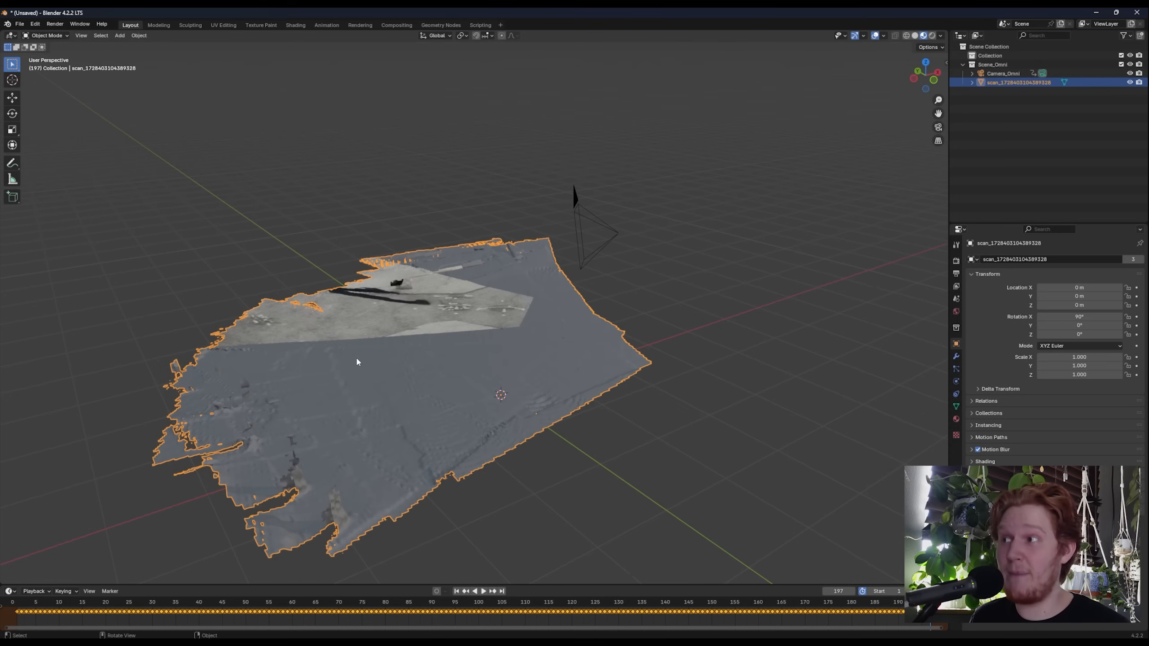
Play the tracked camera animation from the start and near its end to examine the footage projected on the scan.
{"action": "left_click", "coordinate": [30, 605]}
{"action": "key", "text": "space"}
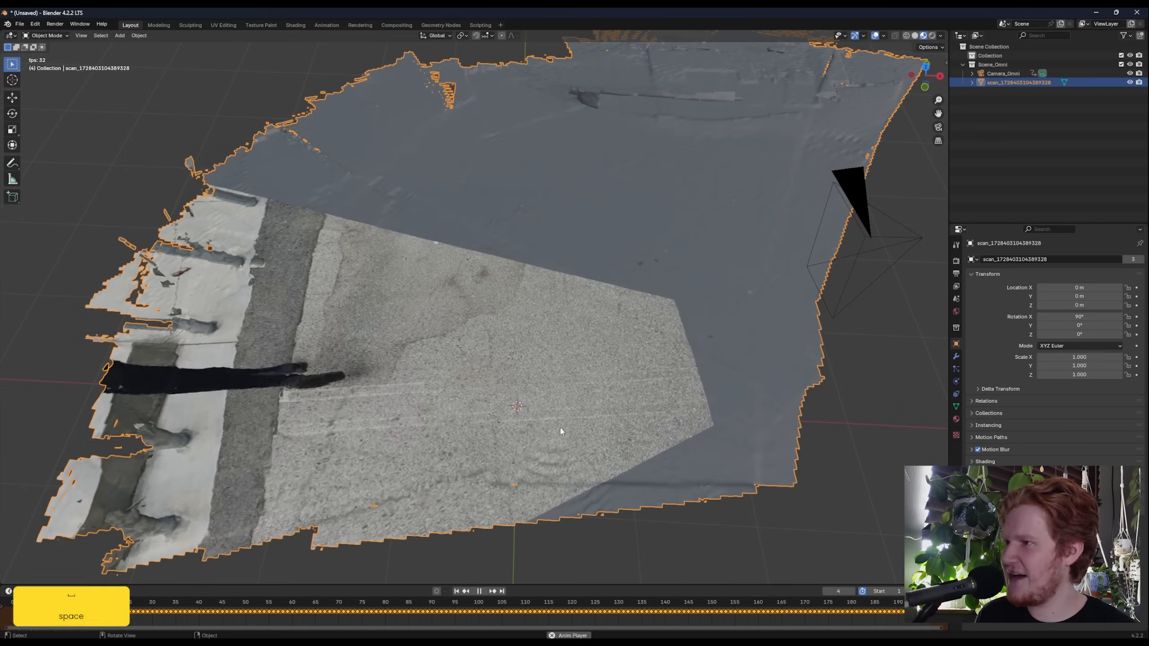
{"action": "middle_click_drag", "start_coordinate": [562, 434], "coordinate": [420, 364]}
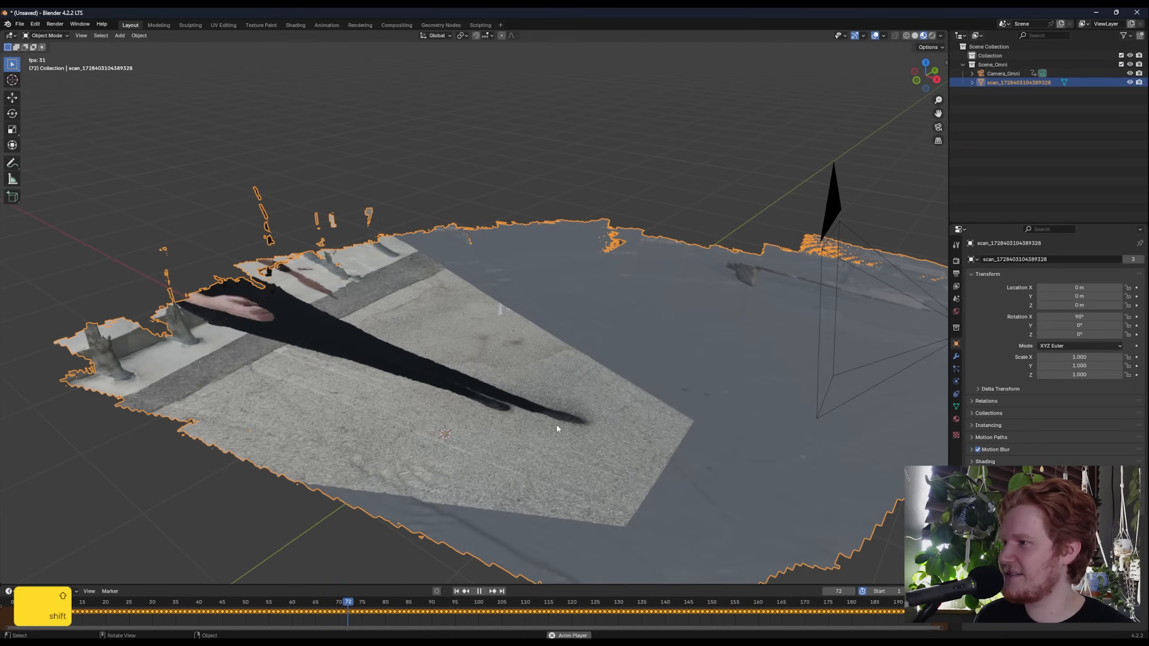
{"action": "key", "text": "space"}
{"action": "left_click_drag", "start_coordinate": [461, 606], "coordinate": [762, 604]}
{"action": "scroll", "coordinate": [692, 470], "scroll_direction": "down", "scroll_amount": 1}
{"action": "middle_click_drag", "start_coordinate": [633, 452], "coordinate": [564, 462], "text": "shift"}
{"action": "key", "text": "space"}
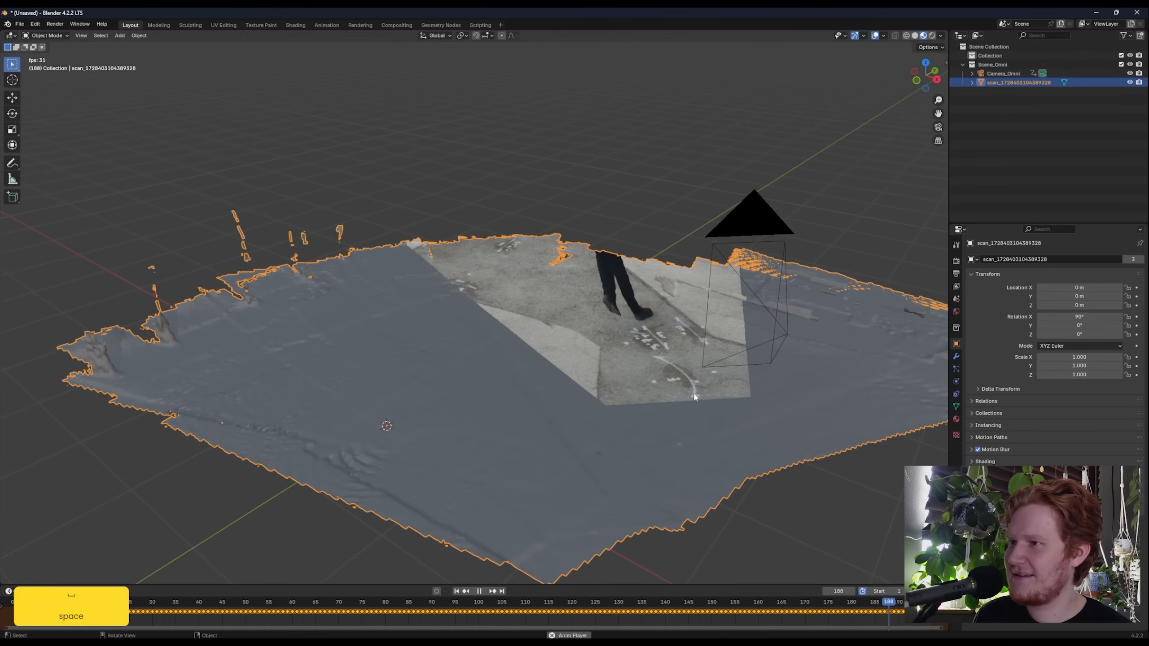
{"action": "key", "text": "space"}
Go back to the middle of the animation and play that section to check the projection on the ground.
{"action": "left_click_drag", "start_coordinate": [675, 589], "coordinate": [534, 594]}
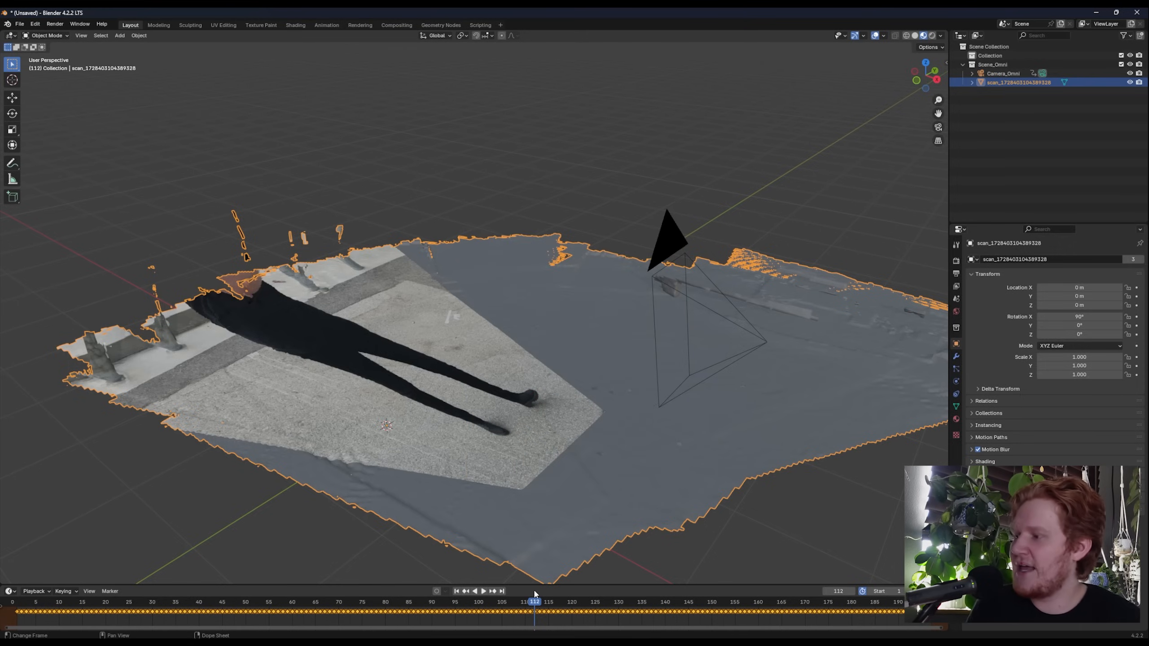
{"action": "left_click_drag", "start_coordinate": [534, 593], "coordinate": [475, 596]}
{"action": "key", "text": "space"}
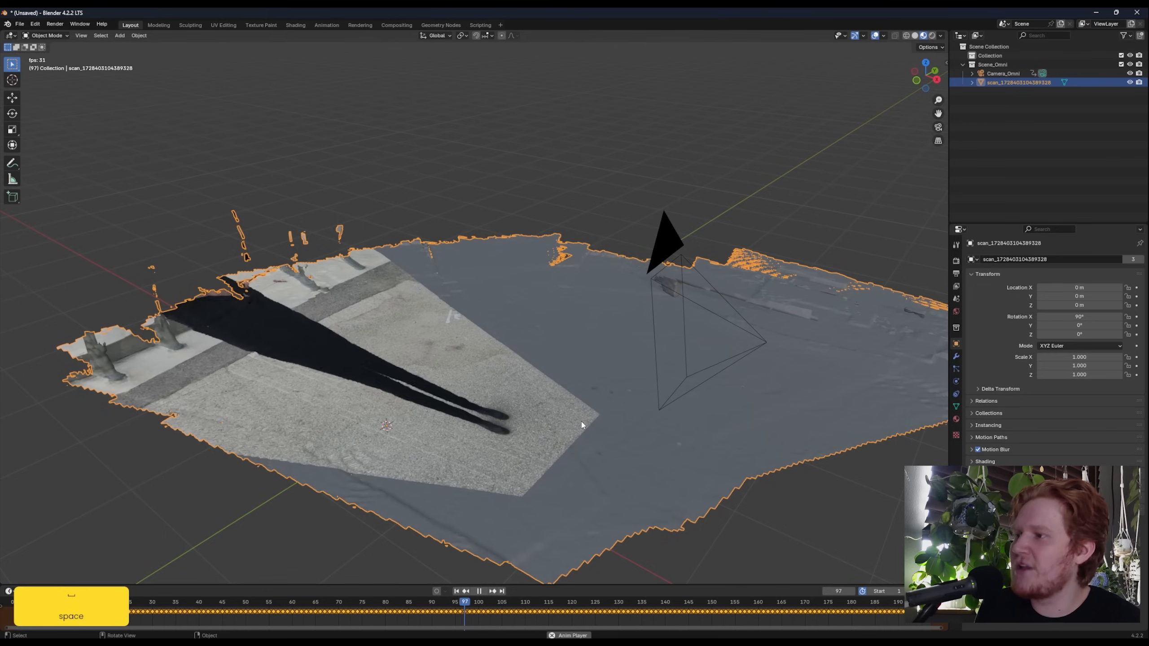
{"action": "key", "text": "space"}
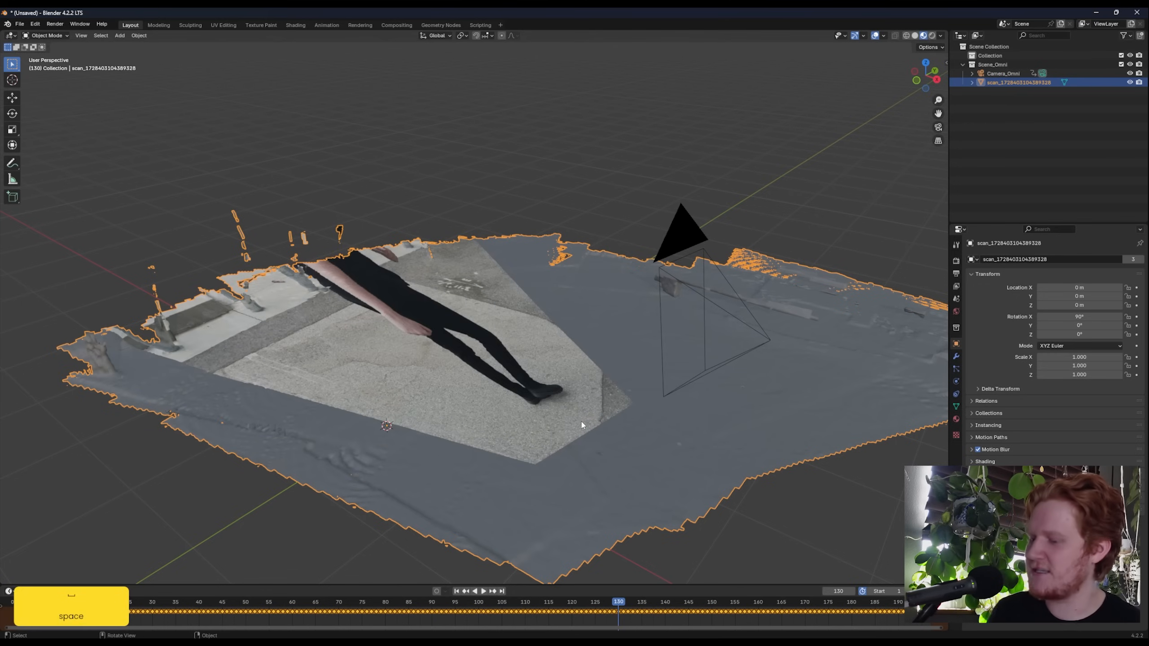
Close Blender without saving the scene.
{"action": "left_click", "coordinate": [1136, 12]}
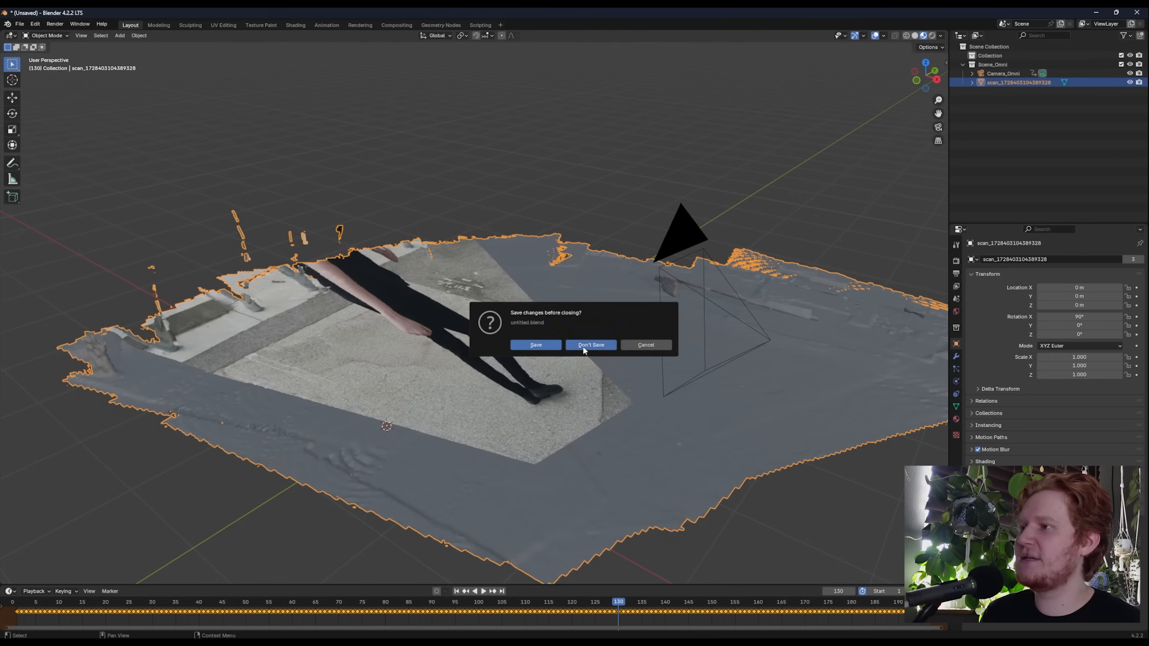
{"action": "left_click", "coordinate": [583, 347]}
{"action": "left_click", "coordinate": [655, 366]}
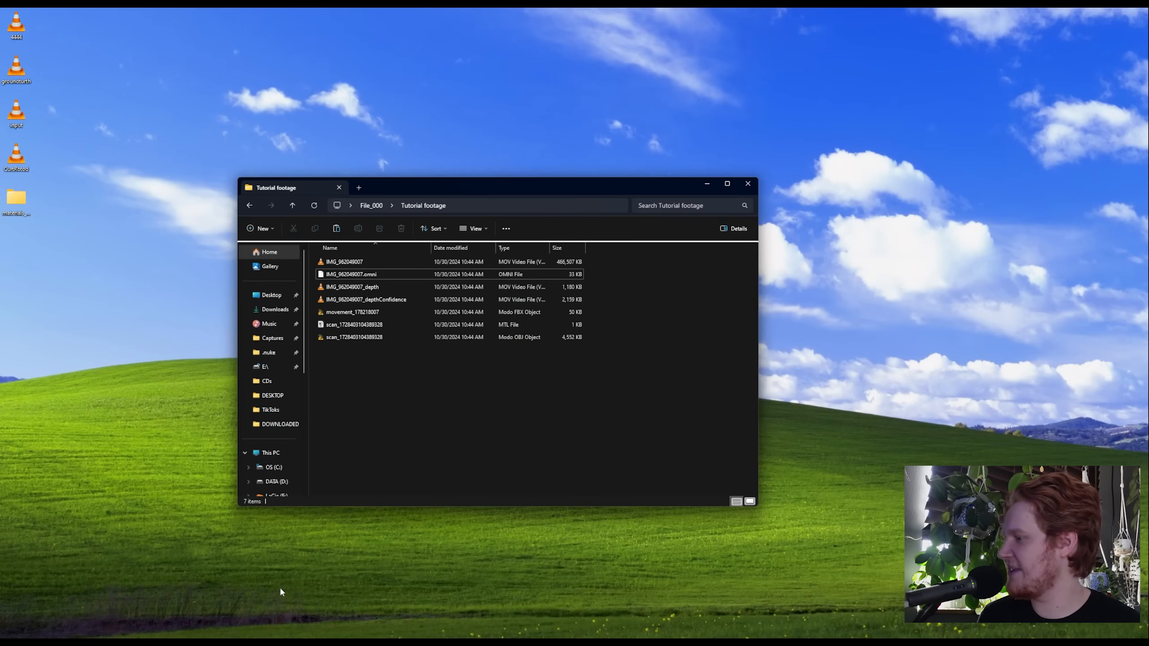
Switch to the browser, show the Nuke Non-commercial page on the Foundry site full-screen and read through it.
{"action": "key", "text": "alt+Tab"}
{"action": "left_click", "coordinate": [407, 102]}
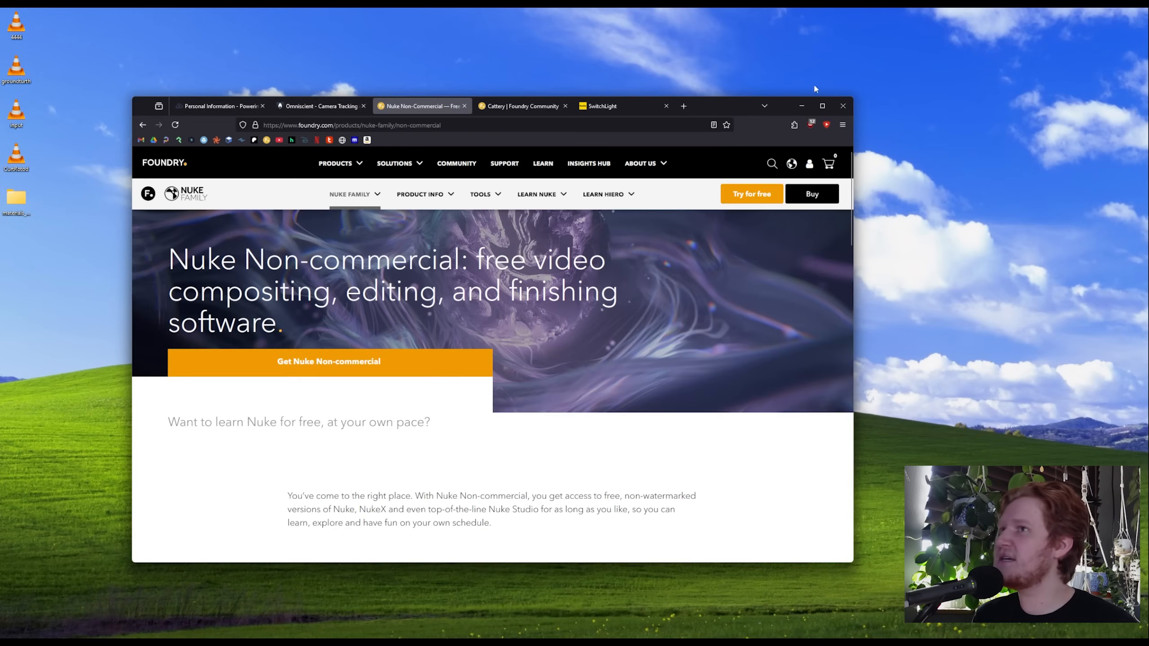
{"action": "left_click_drag", "start_coordinate": [733, 103], "coordinate": [731, 7]}
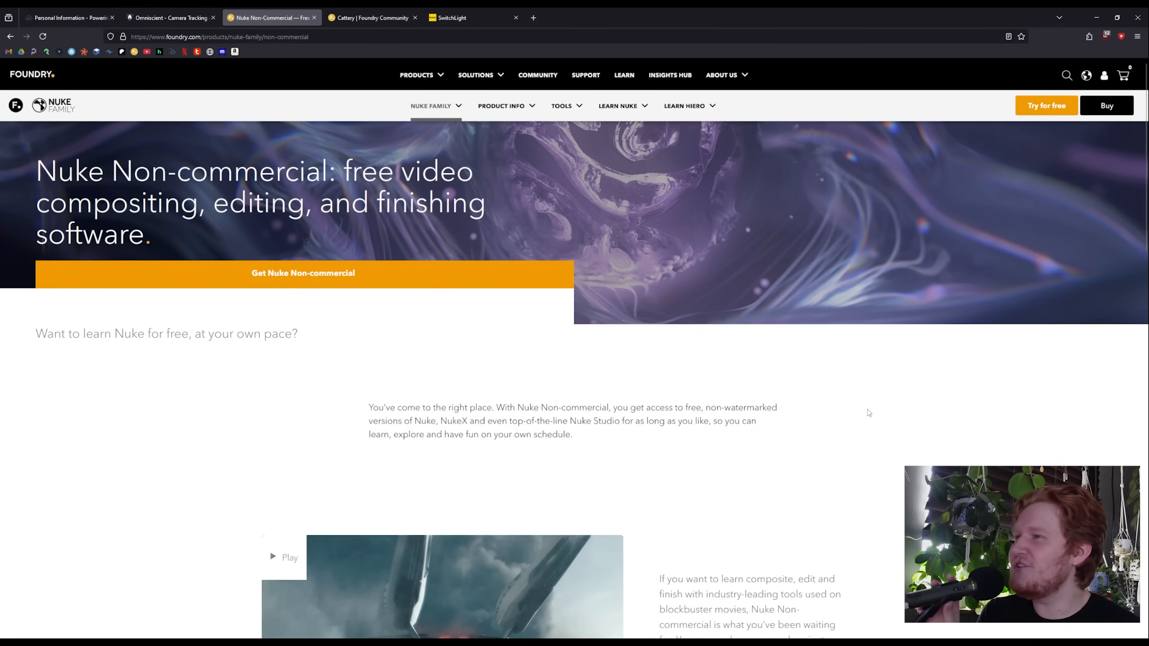
{"action": "scroll", "coordinate": [918, 439], "scroll_direction": "down", "scroll_amount": 2}
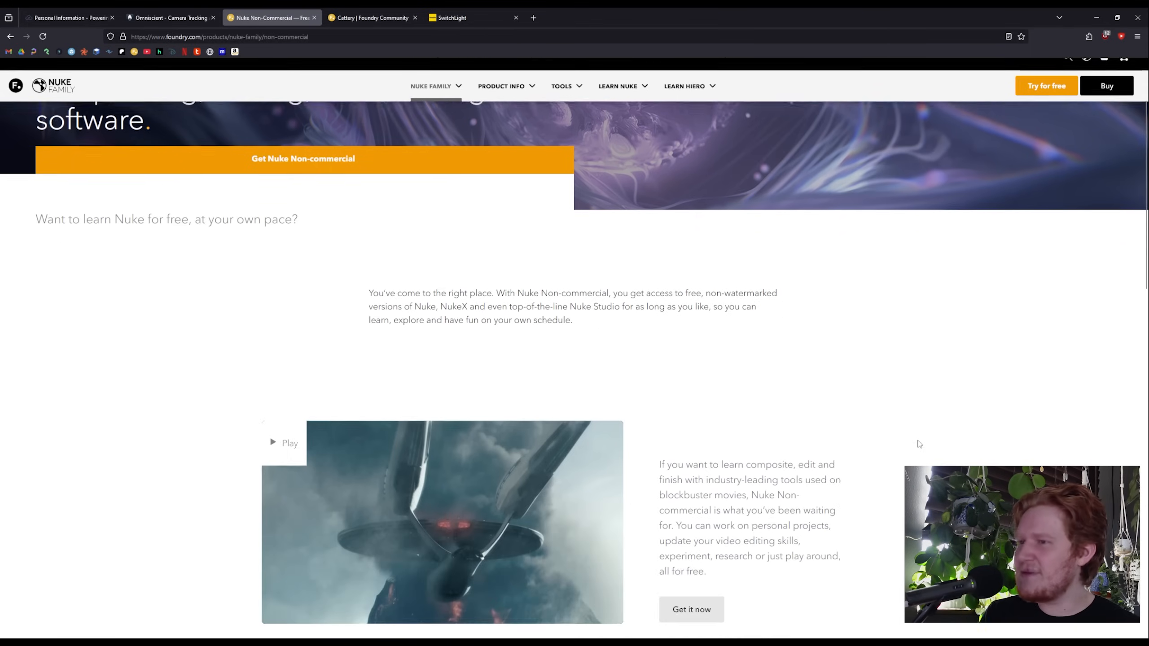
{"action": "scroll", "coordinate": [920, 438], "scroll_direction": "up", "scroll_amount": 2}
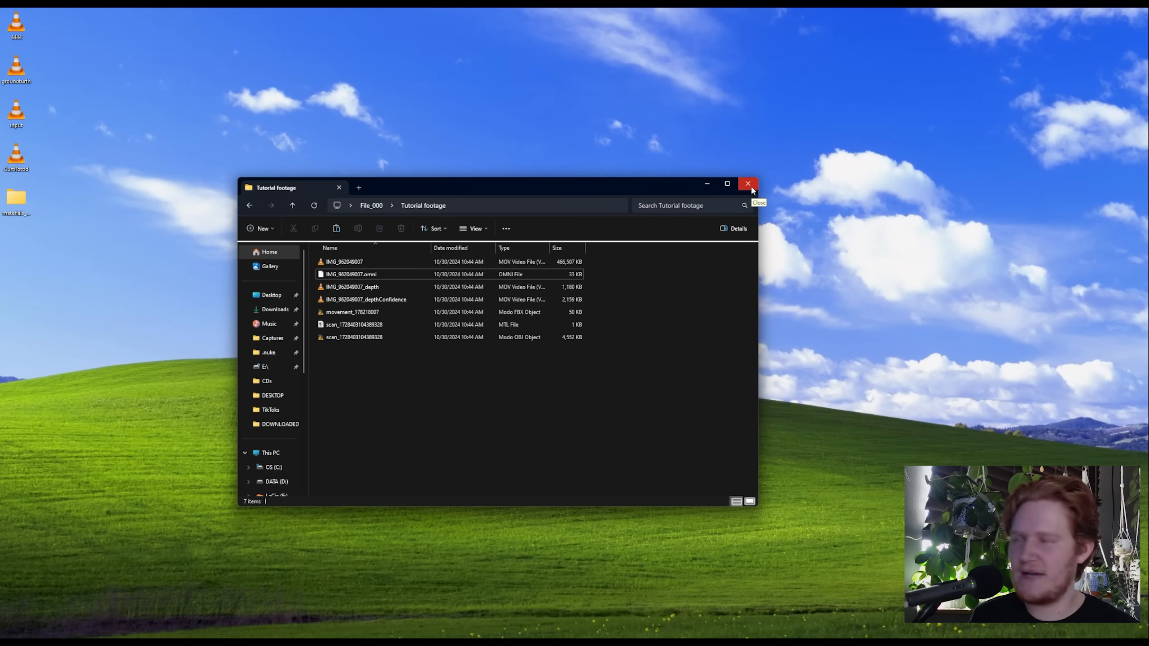
Close the Tutorial footage folder window and minimise the NukeX 15.0v2 console window.
{"action": "left_click", "coordinate": [747, 184]}
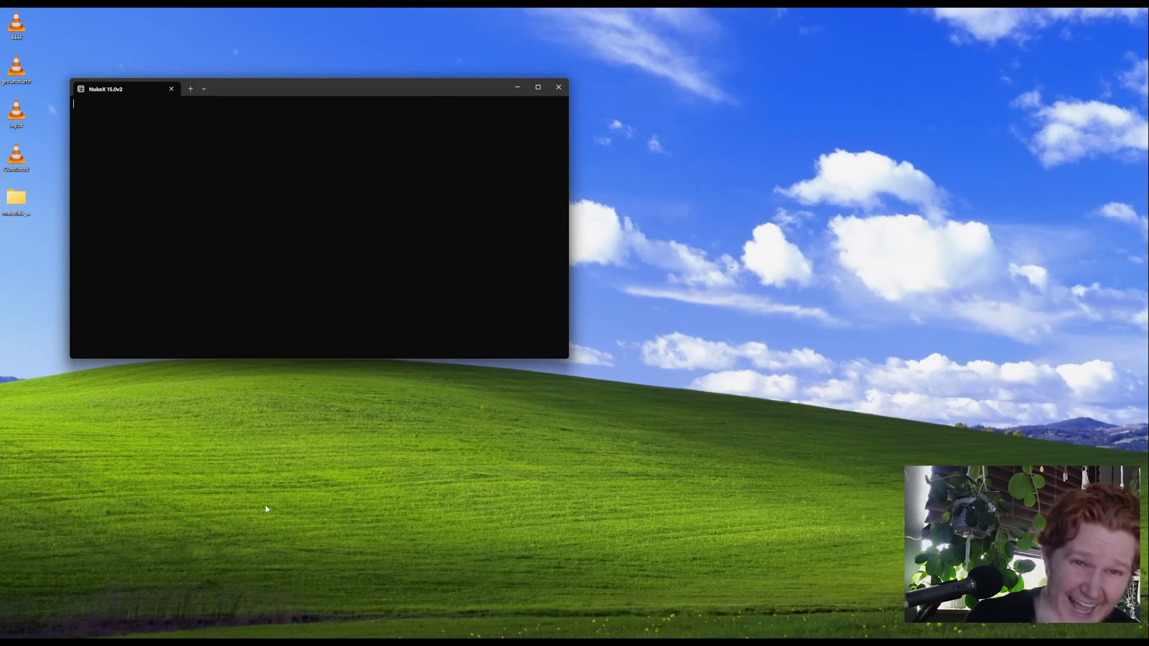
{"action": "left_click", "coordinate": [517, 87]}
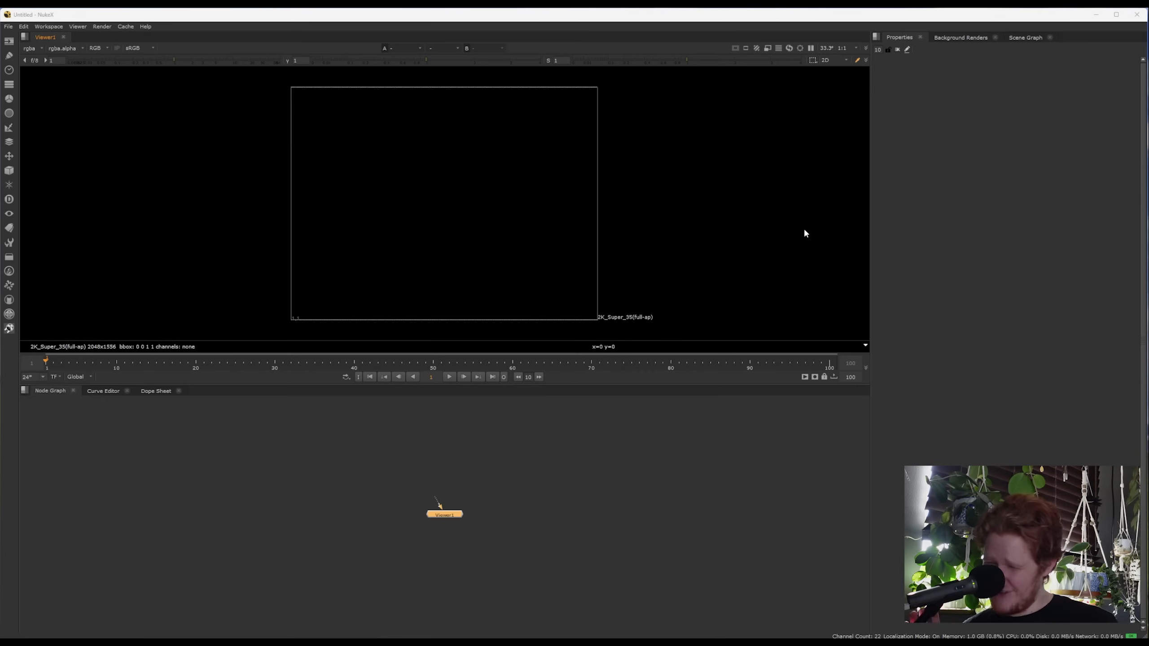
Open the project settings and the Viewer1 settings in NukeX.
{"action": "left_click", "coordinate": [584, 420]}
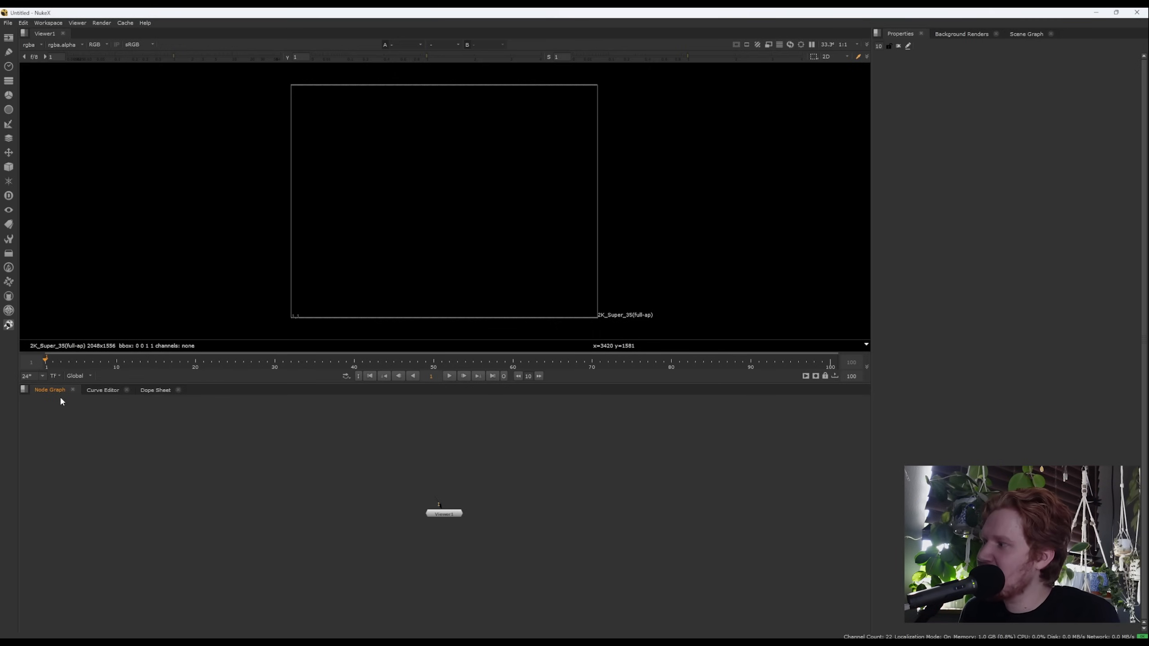
{"action": "key", "text": "s"}
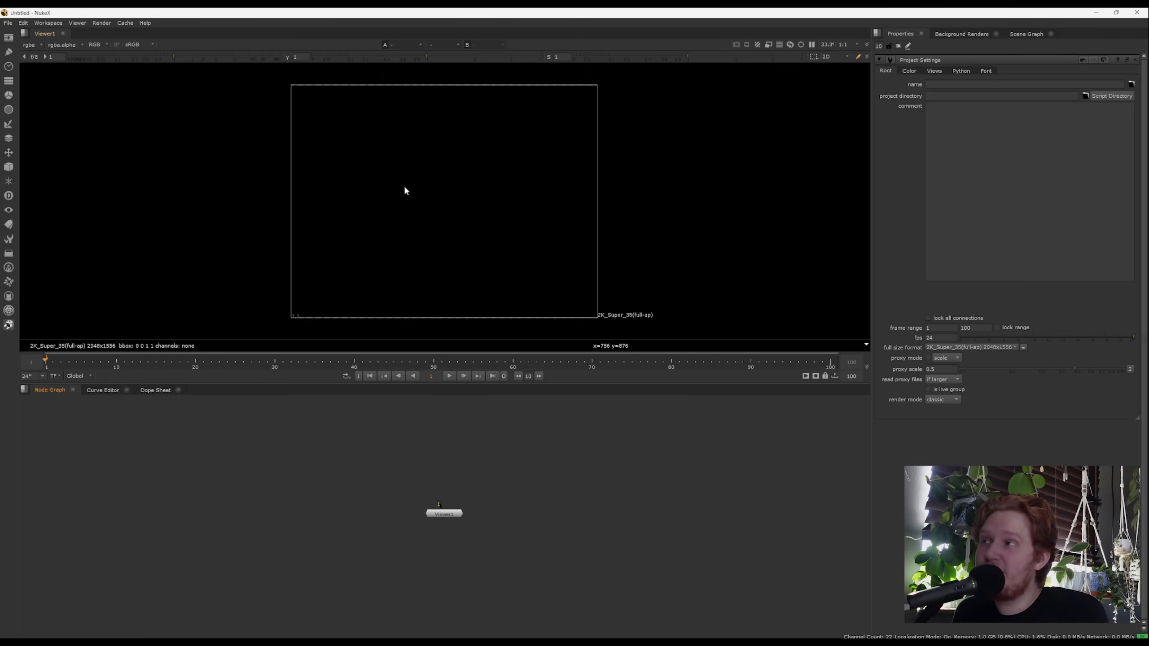
{"action": "key", "text": "s"}
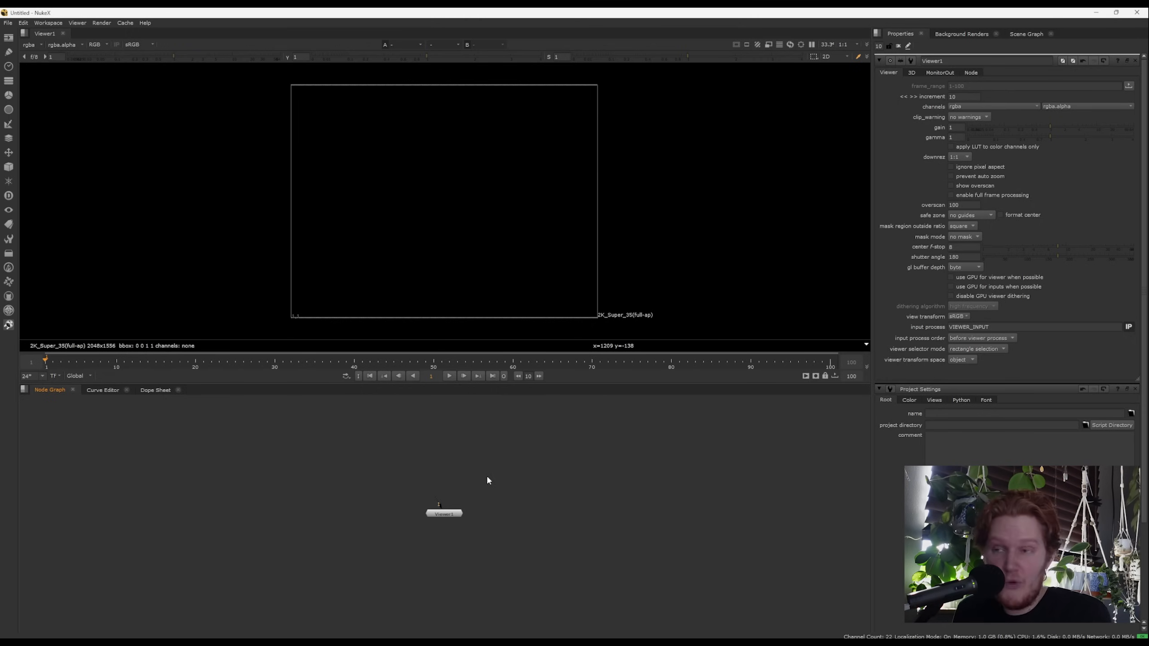
Add a Read node that loads IMG_962049007.mov from the desktop's File_000/Tutorial footage folder.
{"action": "key", "text": "Tab"}
{"action": "type", "text": "read"}
{"action": "key", "text": "Down"}
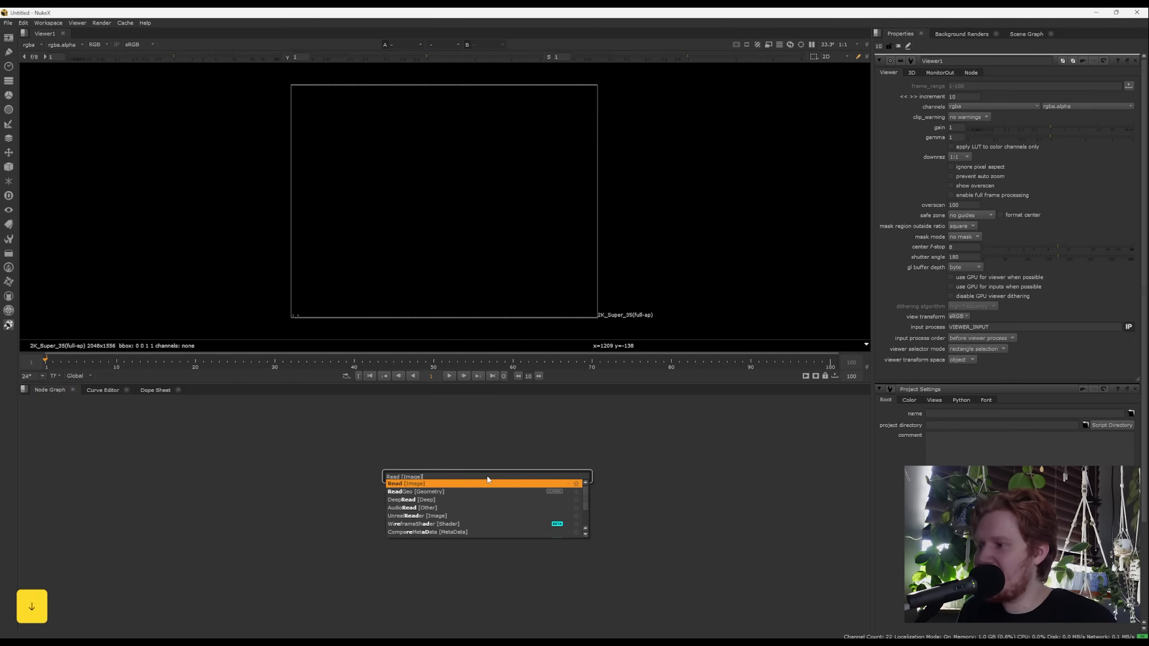
{"action": "key", "text": "Return"}
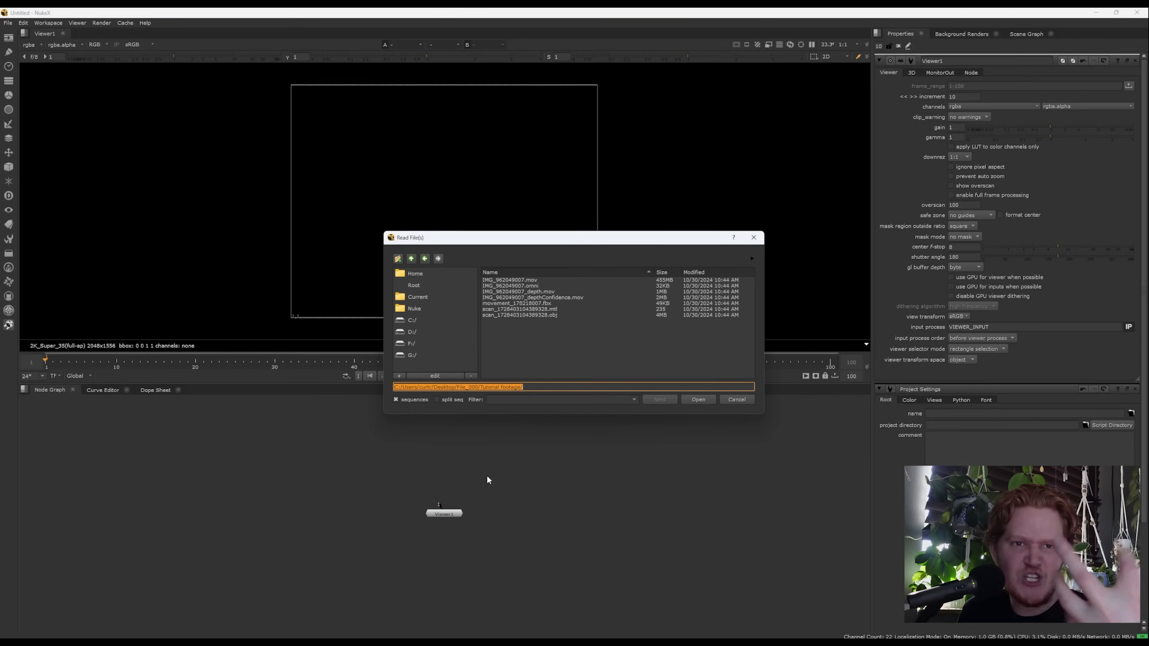
{"action": "left_click", "coordinate": [414, 273]}
{"action": "double_click", "coordinate": [506, 317]}
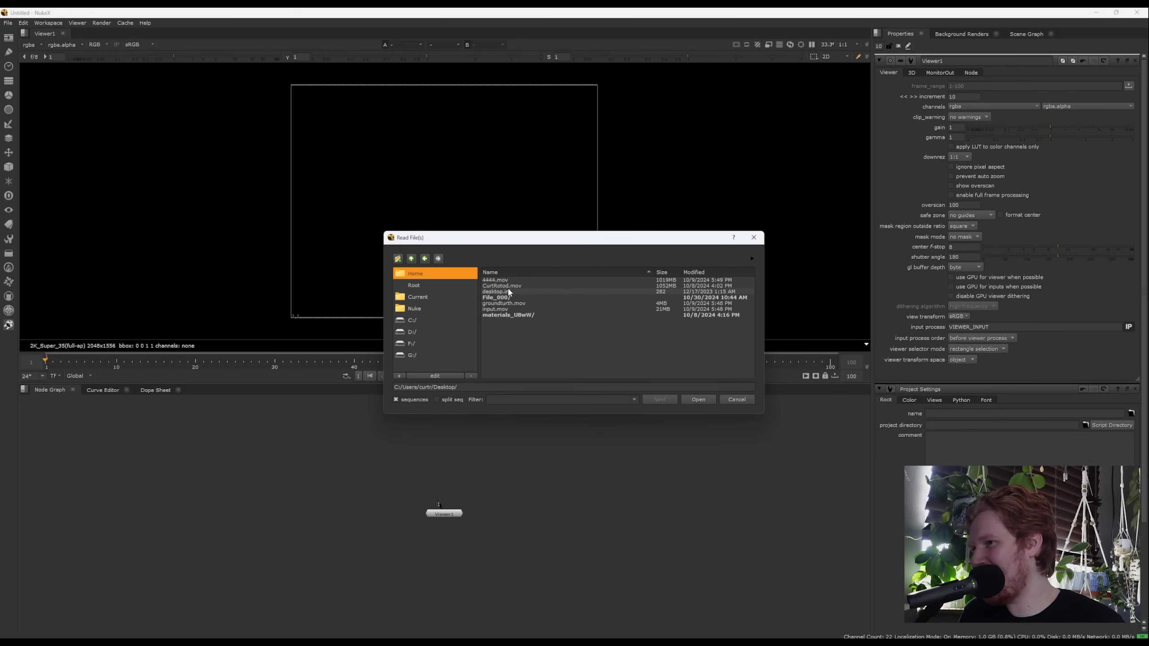
{"action": "double_click", "coordinate": [499, 297]}
{"action": "double_click", "coordinate": [506, 278]}
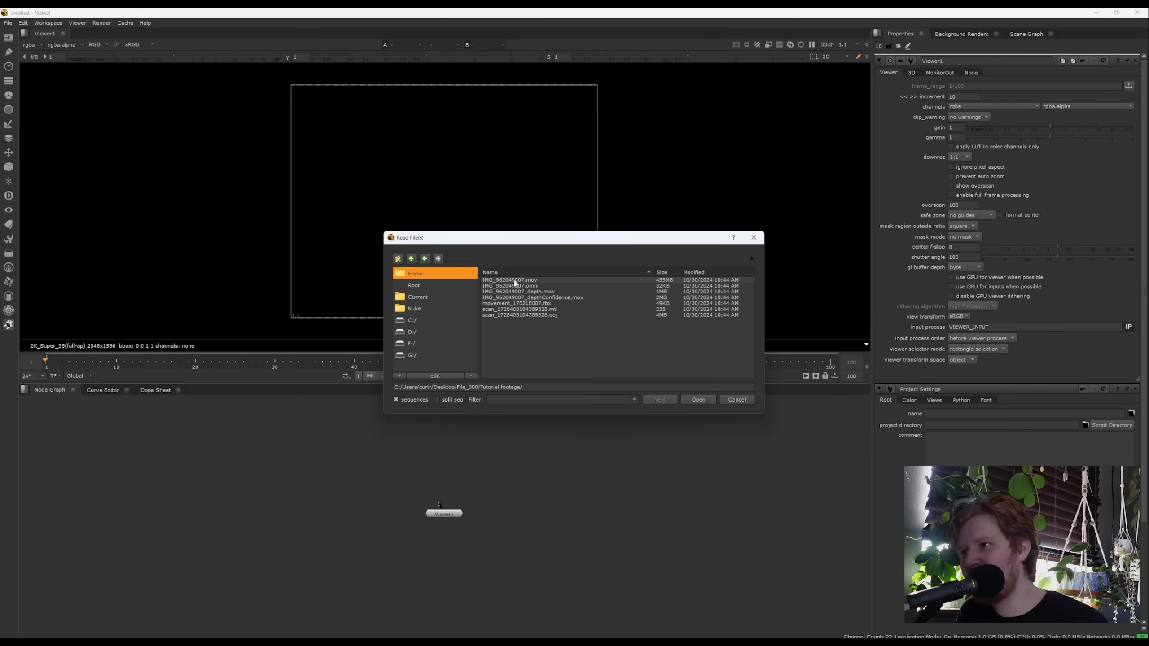
{"action": "left_click", "coordinate": [506, 279]}
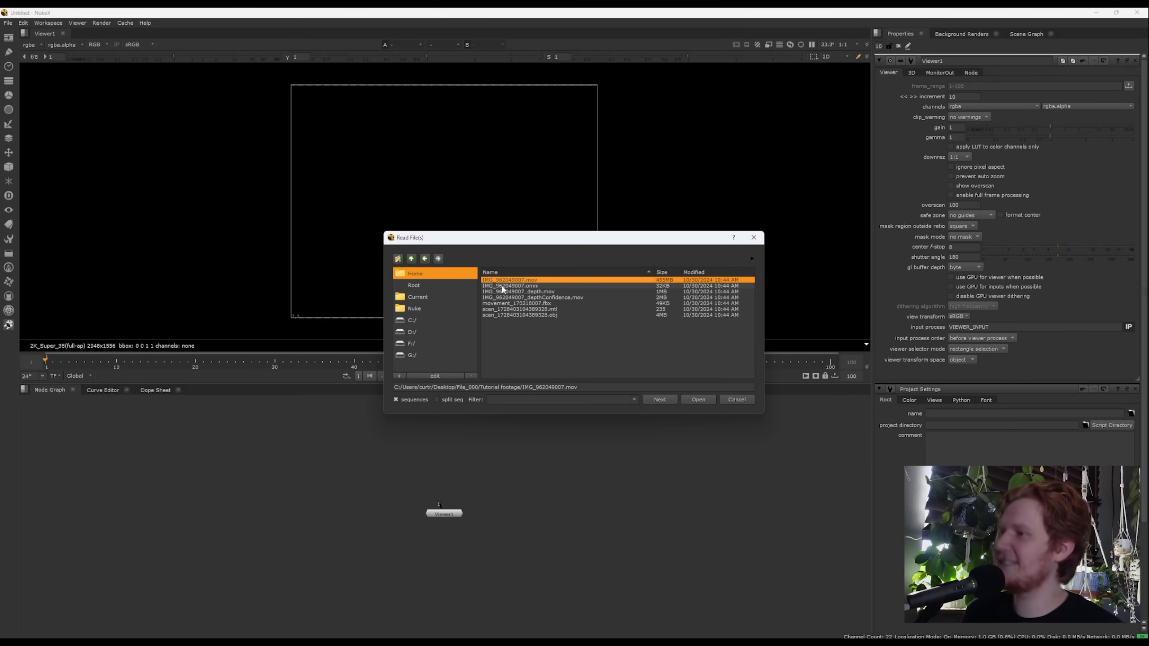
{"action": "left_click", "coordinate": [697, 399]}
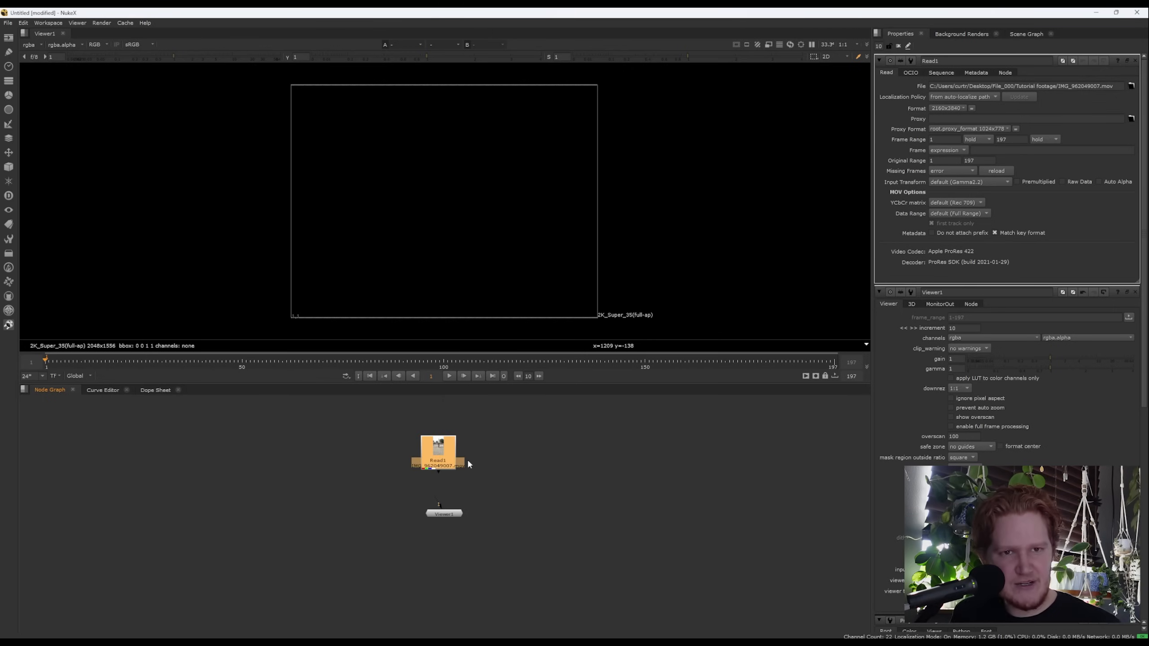
Connect the Viewer1 node to the footage's Read node and place it beneath that node.
{"action": "left_click_drag", "start_coordinate": [455, 514], "coordinate": [479, 518]}
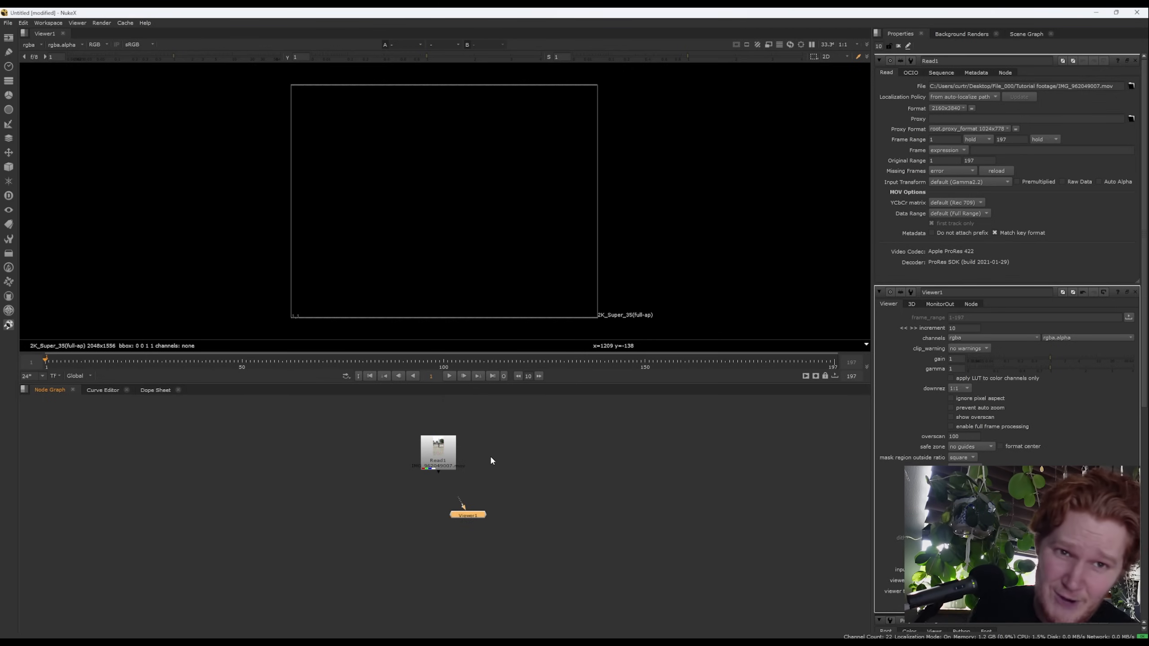
{"action": "left_click_drag", "start_coordinate": [459, 494], "coordinate": [440, 461]}
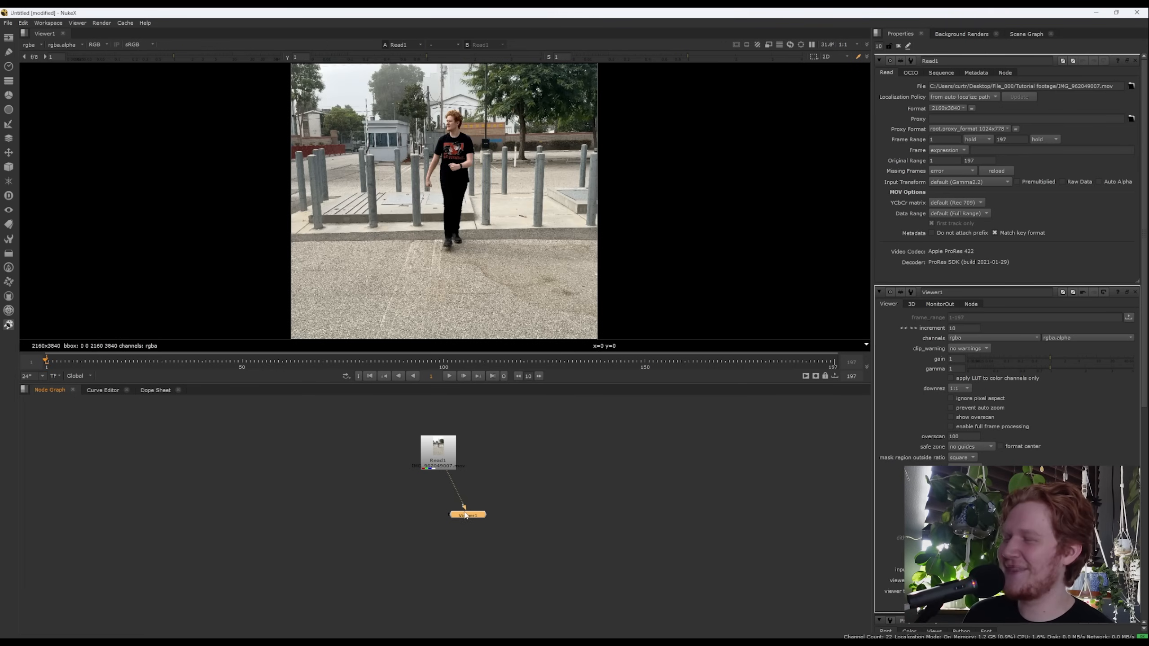
{"action": "mouse_move", "coordinate": [466, 516]}
{"action": "left_mouse_down"}
{"action": "mouse_move", "coordinate": [453, 518]}
{"action": "mouse_move", "coordinate": [457, 532]}
{"action": "left_mouse_up"}
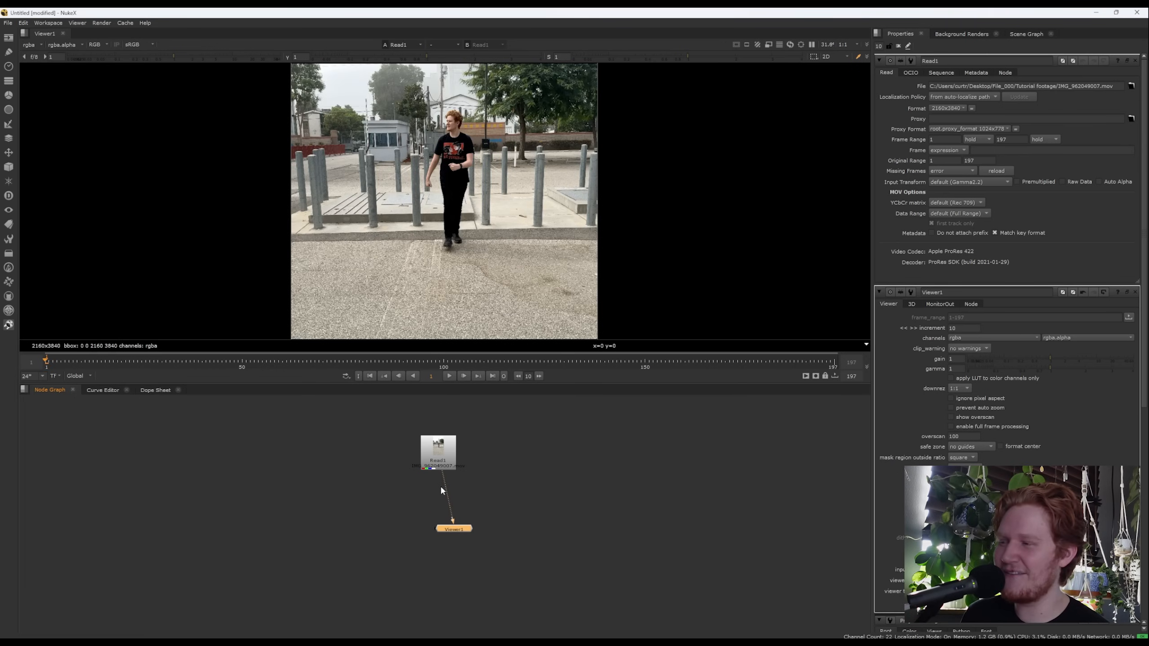
Detach the Viewer from the Read node and reconnect the footage as viewer input 1.
{"action": "left_click_drag", "start_coordinate": [441, 475], "coordinate": [462, 500]}
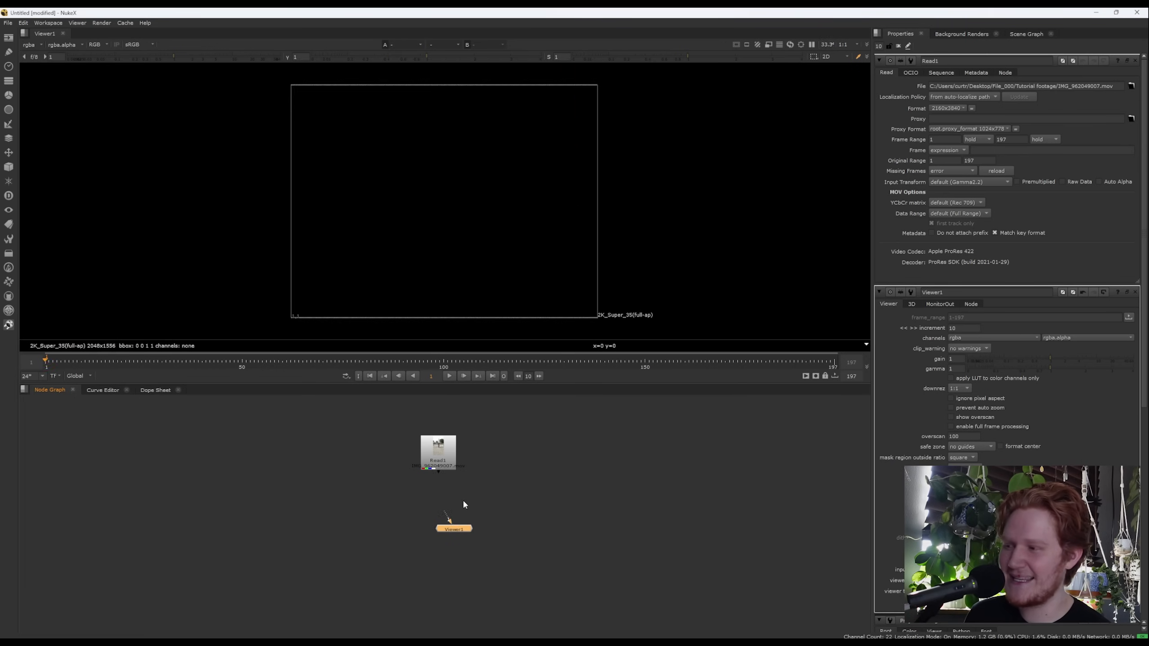
{"action": "left_click", "coordinate": [453, 464]}
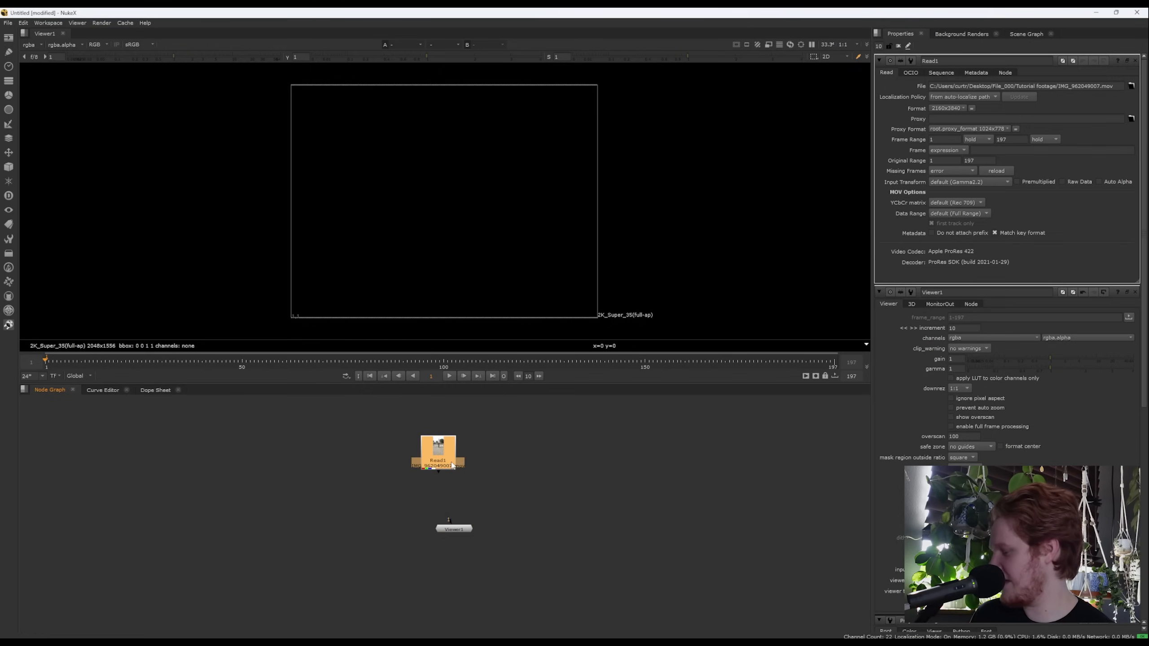
{"action": "key", "text": "1"}
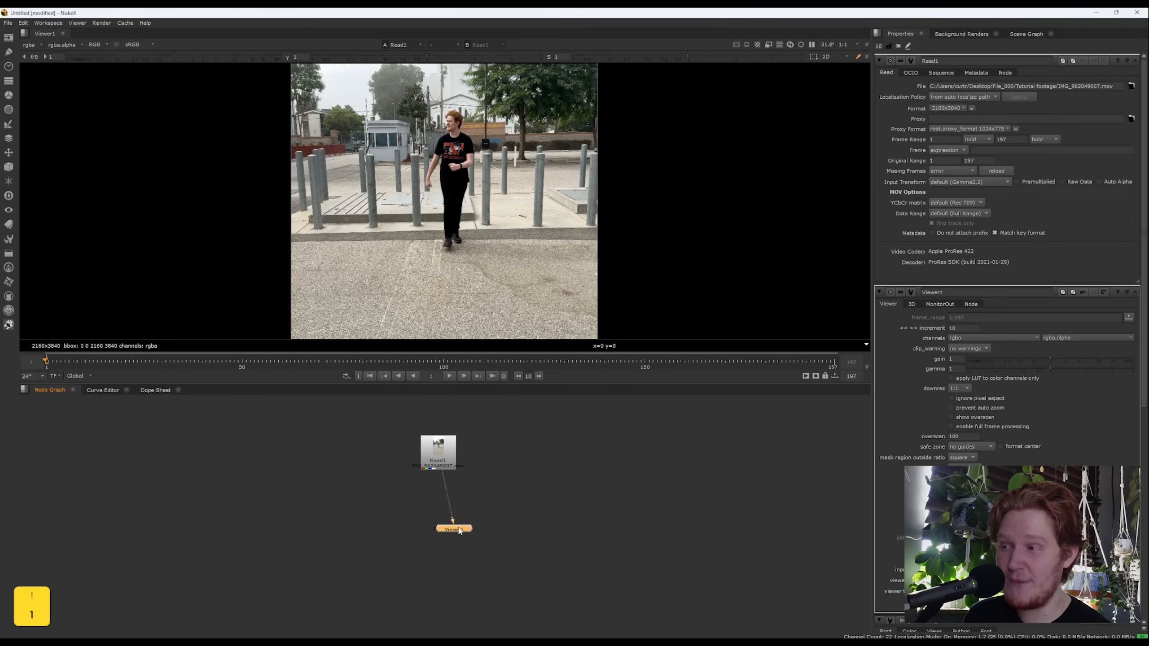
Reconnect the Viewer1 node to the footage's Read node and align it directly beneath that node.
{"action": "mouse_move", "coordinate": [459, 531]}
{"action": "left_mouse_down"}
{"action": "mouse_move", "coordinate": [439, 504]}
{"action": "mouse_move", "coordinate": [493, 507]}
{"action": "mouse_move", "coordinate": [474, 514]}
{"action": "left_mouse_up"}
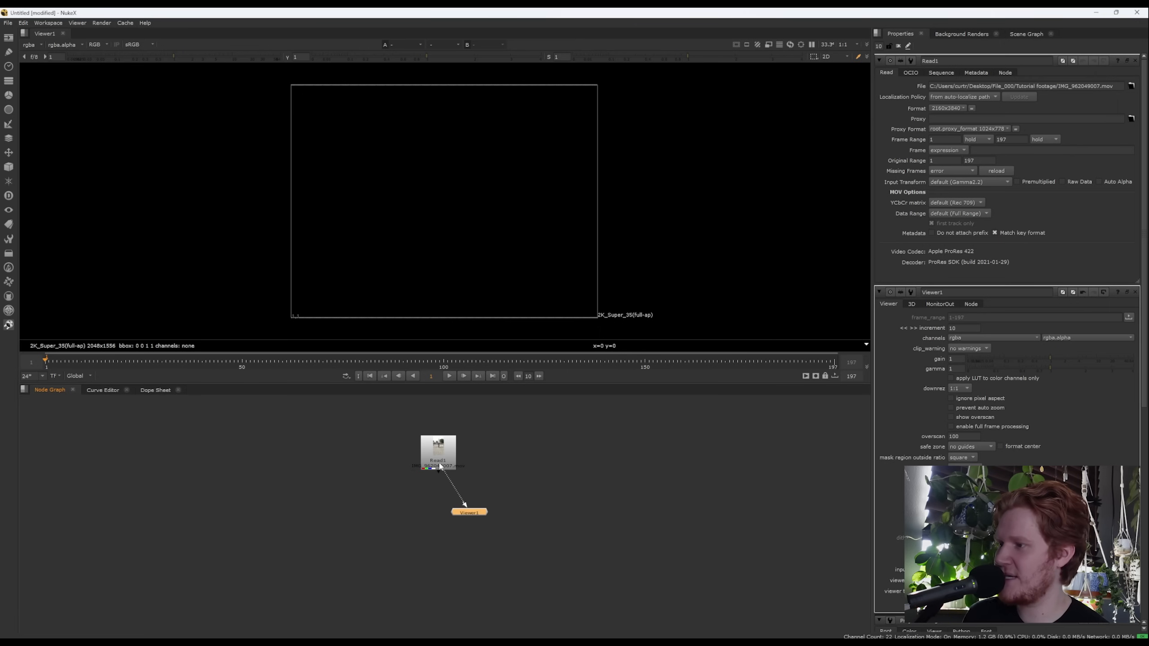
{"action": "left_click_drag", "start_coordinate": [440, 467], "coordinate": [438, 464]}
{"action": "left_click_drag", "start_coordinate": [472, 516], "coordinate": [441, 517]}
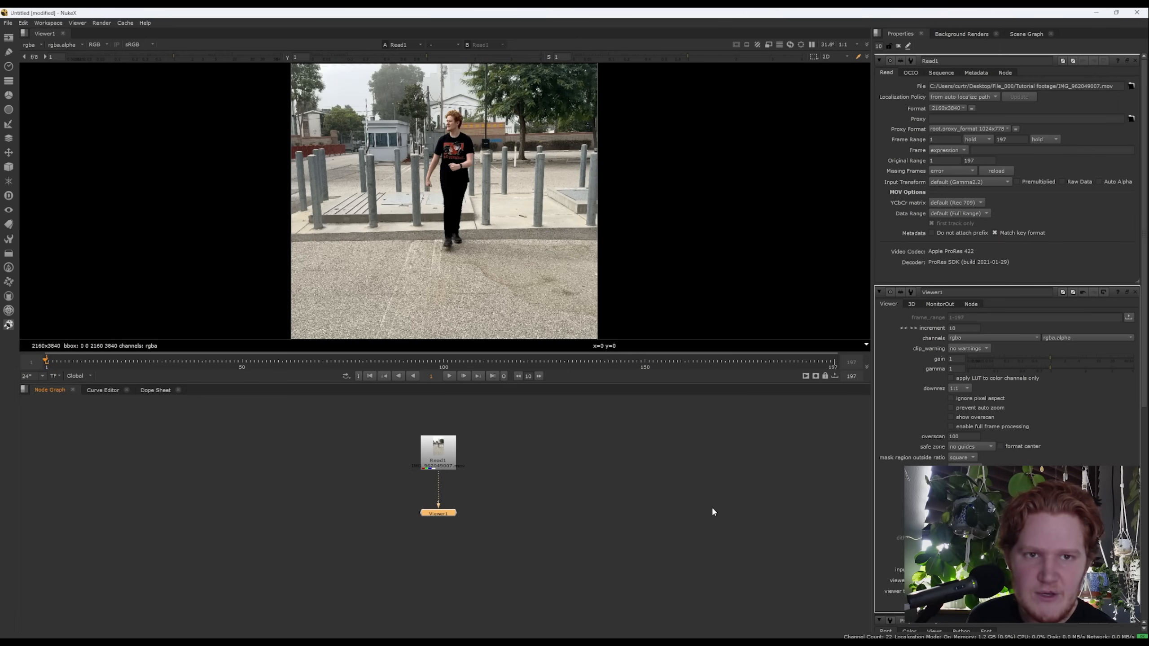
Fit the whole footage frame in the viewer and all nodes in the node graph.
{"action": "middle_click_drag", "start_coordinate": [704, 505], "coordinate": [514, 492]}
{"action": "middle_click_drag", "start_coordinate": [811, 496], "coordinate": [437, 482]}
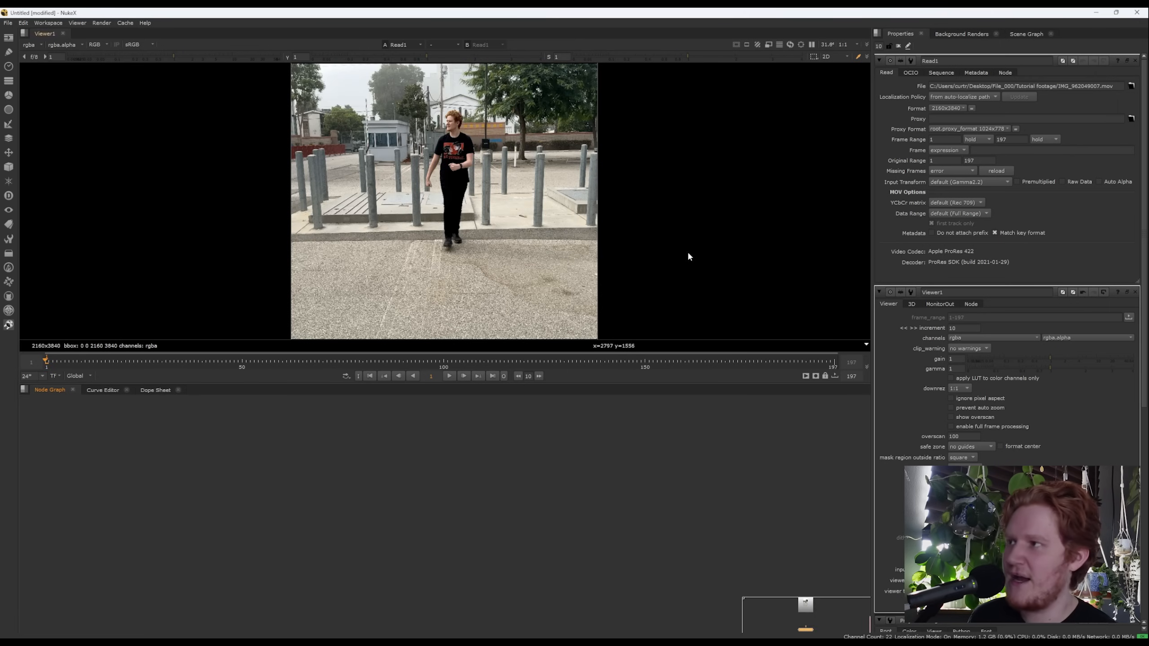
{"action": "middle_click_drag", "start_coordinate": [689, 255], "coordinate": [195, 249]}
{"action": "middle_click_drag", "start_coordinate": [706, 239], "coordinate": [562, 225]}
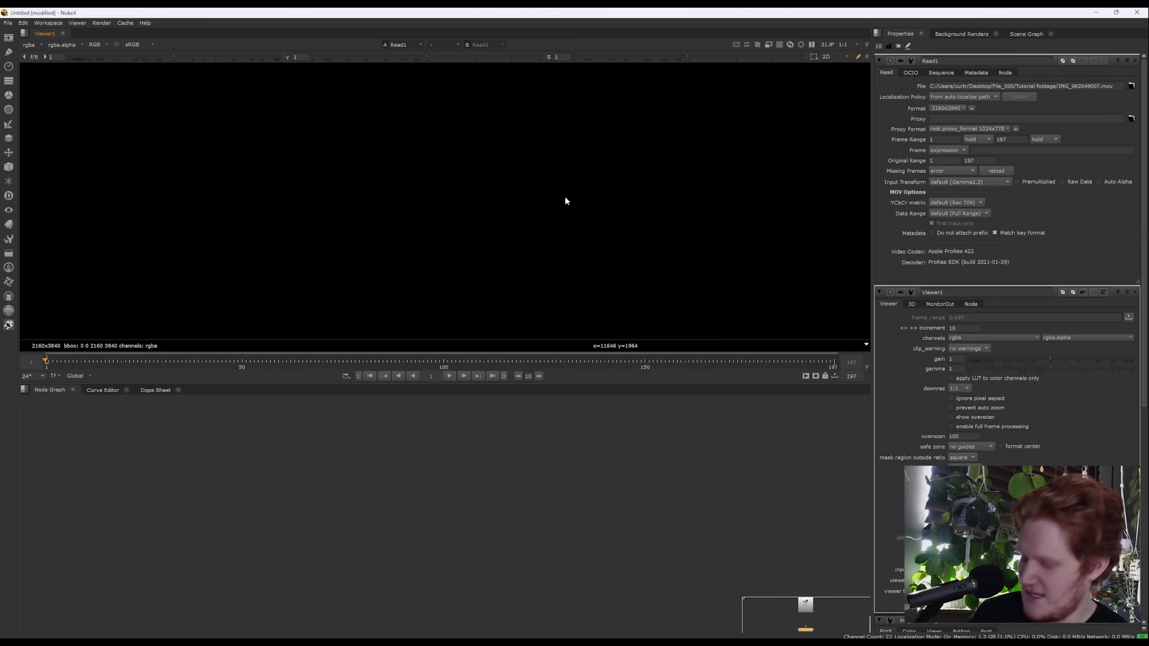
{"action": "key", "text": "f"}
{"action": "key", "text": "f"}
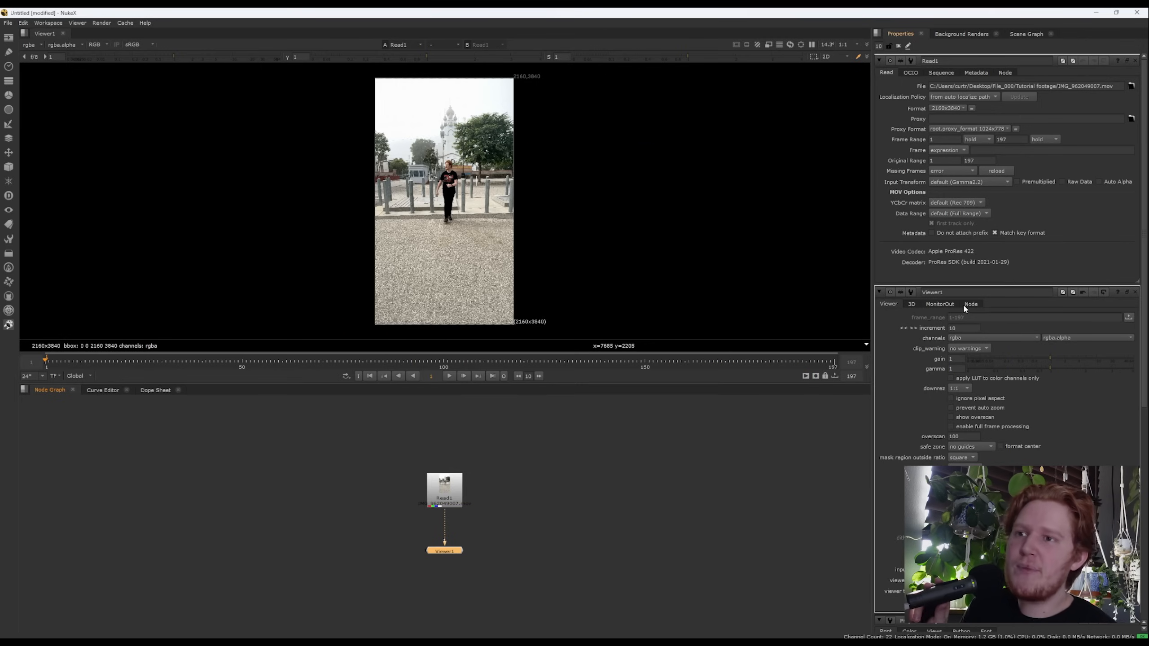
Clear the open Read1 and Viewer1 property panels.
{"action": "scroll", "coordinate": [913, 163], "scroll_direction": "down", "scroll_amount": 5}
{"action": "scroll", "coordinate": [1010, 463], "scroll_direction": "up", "scroll_amount": 5}
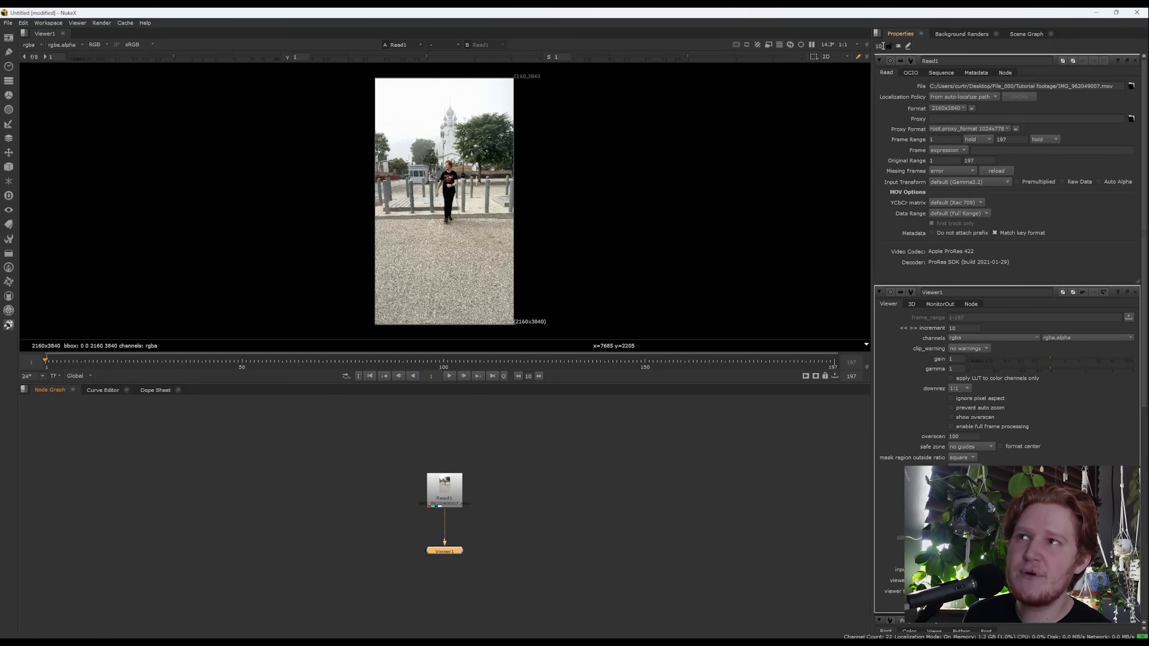
{"action": "double_click", "coordinate": [880, 47]}
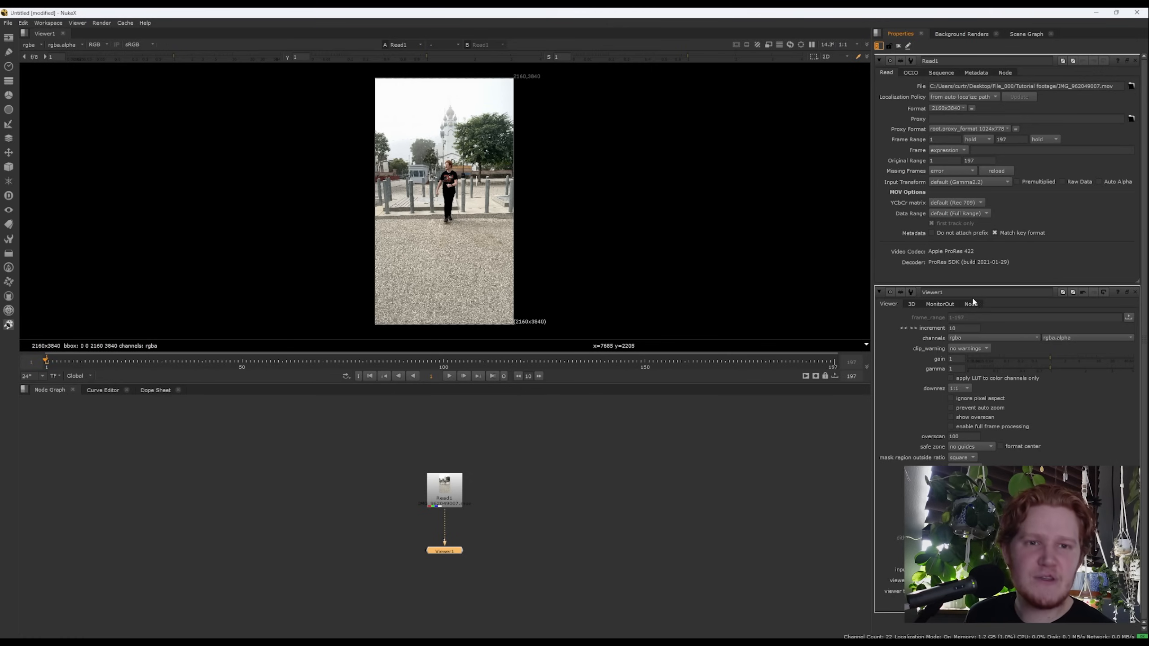
{"action": "left_click", "coordinate": [898, 46]}
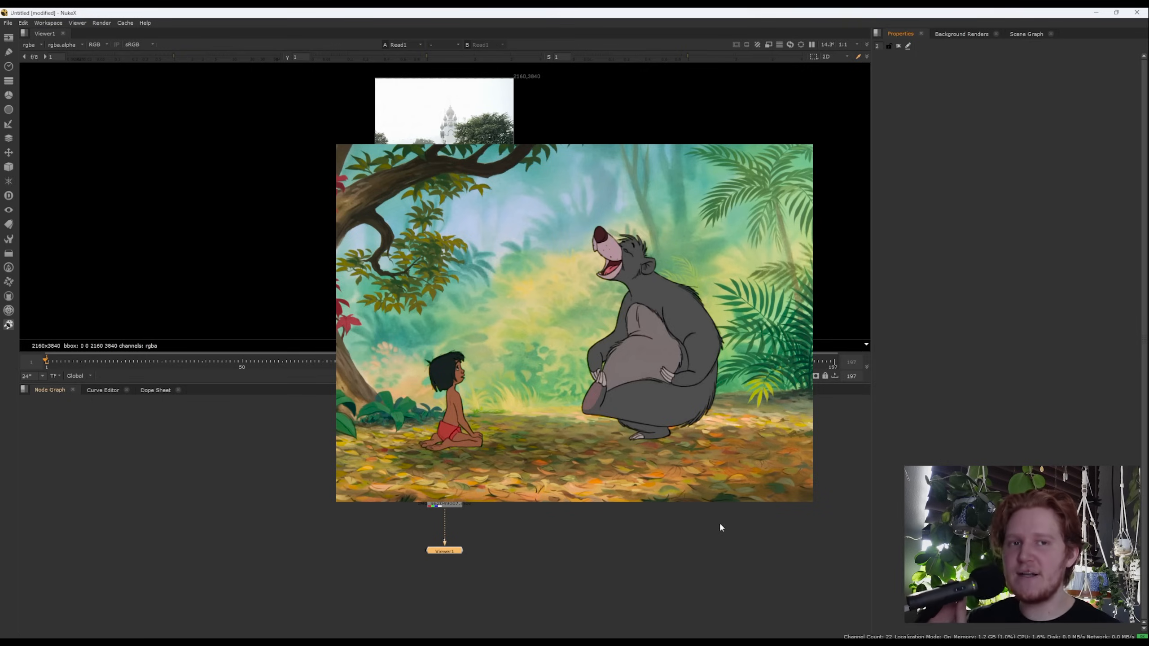
Move the Read node farther above the Viewer node and set the project's frame rate to 30 fps.
{"action": "left_click_drag", "start_coordinate": [448, 489], "coordinate": [450, 430]}
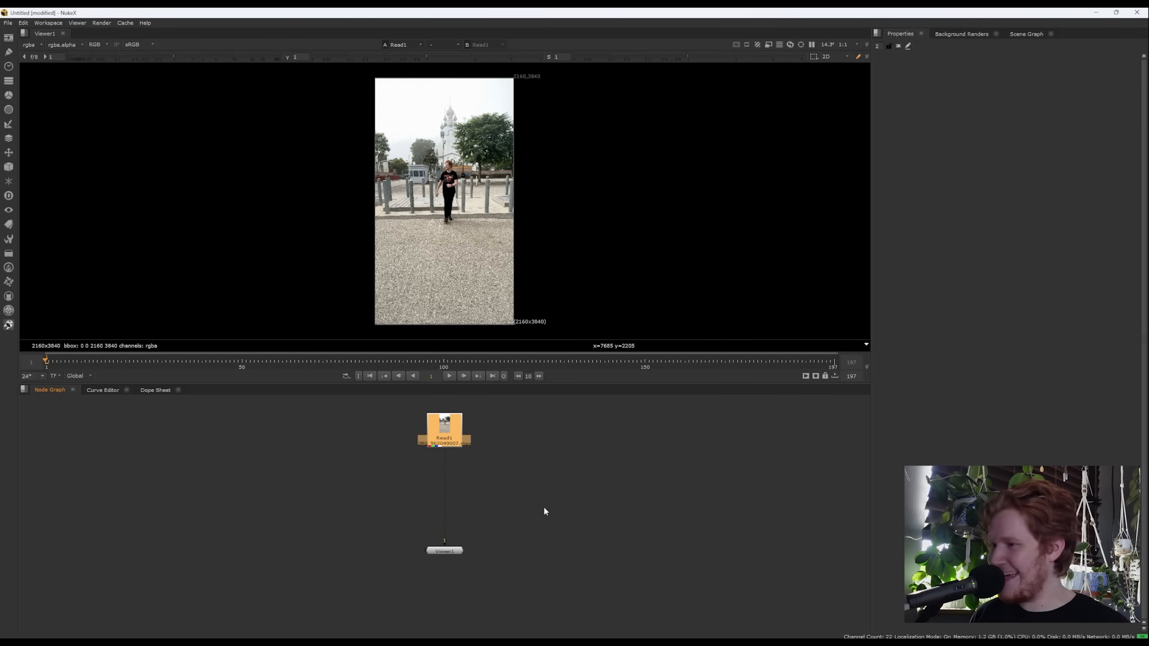
{"action": "key", "text": "s"}
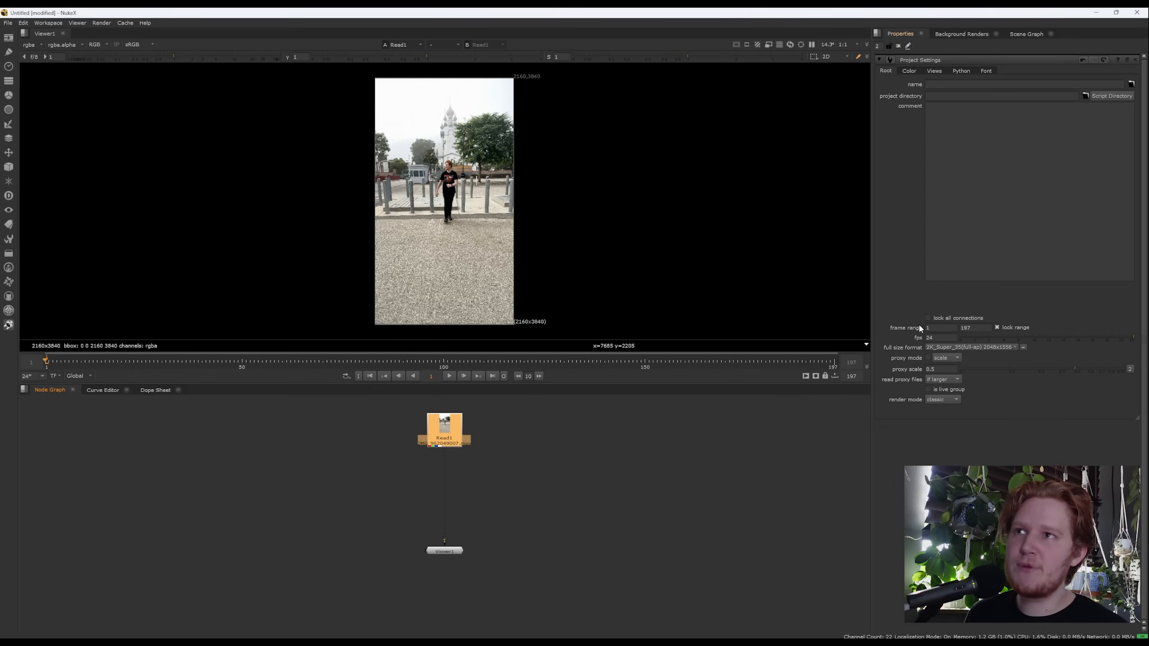
{"action": "double_click", "coordinate": [941, 337]}
{"action": "type", "text": "30"}
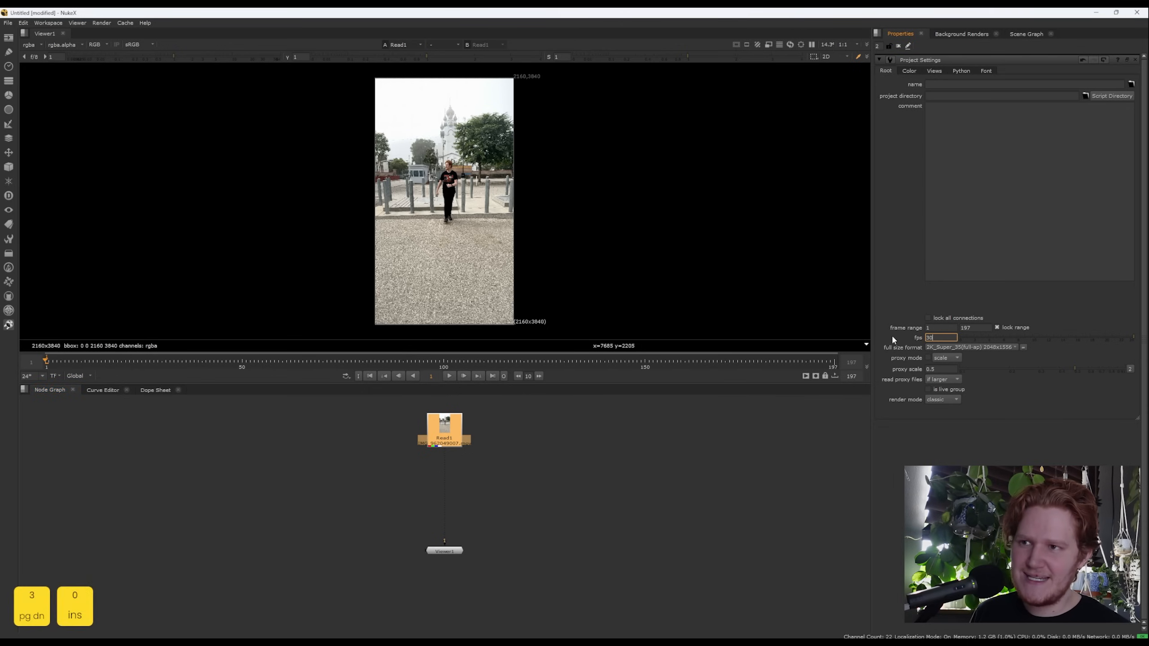
{"action": "key", "text": "Return"}
{"action": "left_click", "coordinate": [898, 47]}
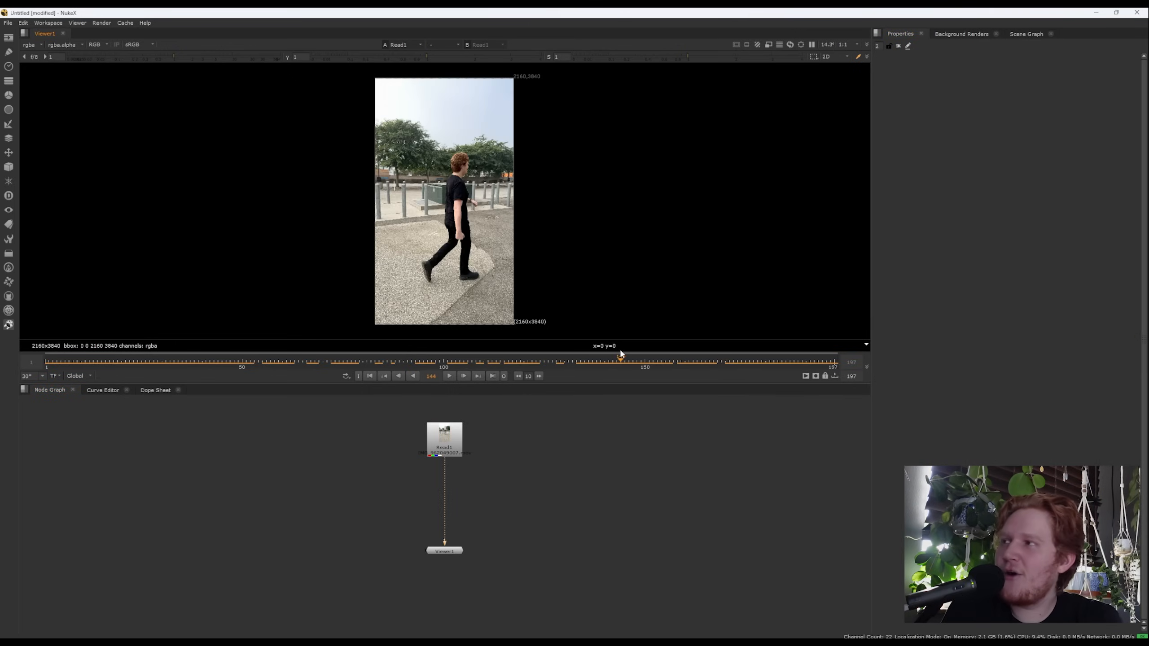
Scrub through the footage to review the man walking in different parts of the shot.
{"action": "left_click_drag", "start_coordinate": [621, 354], "coordinate": [44, 364]}
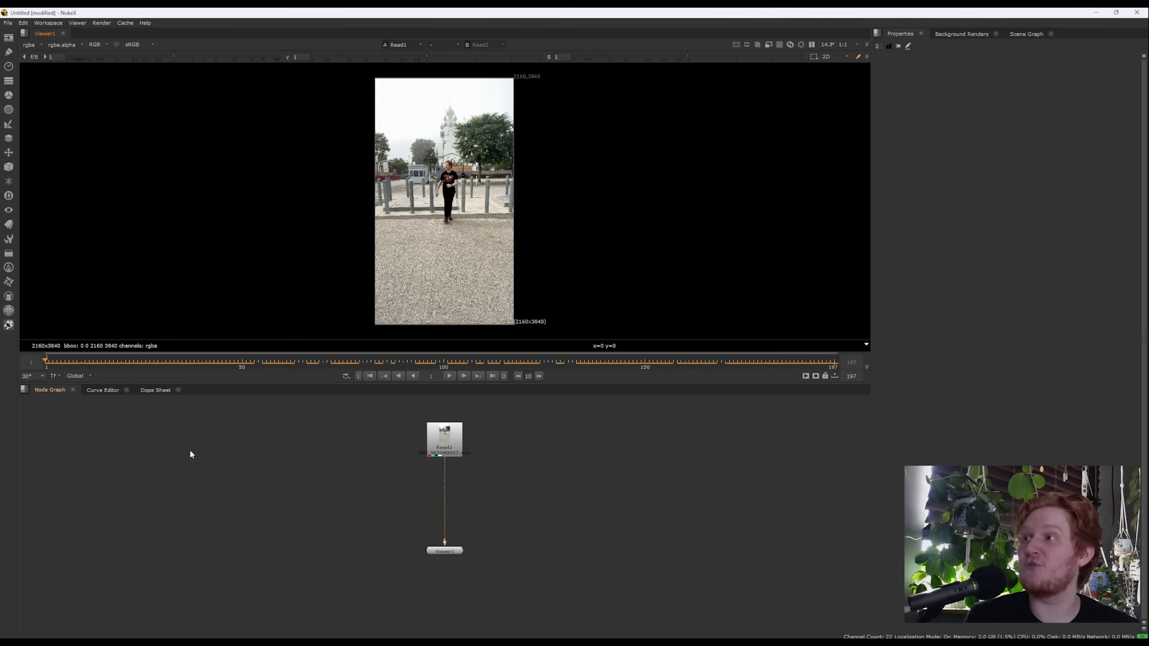
{"action": "left_click", "coordinate": [726, 361]}
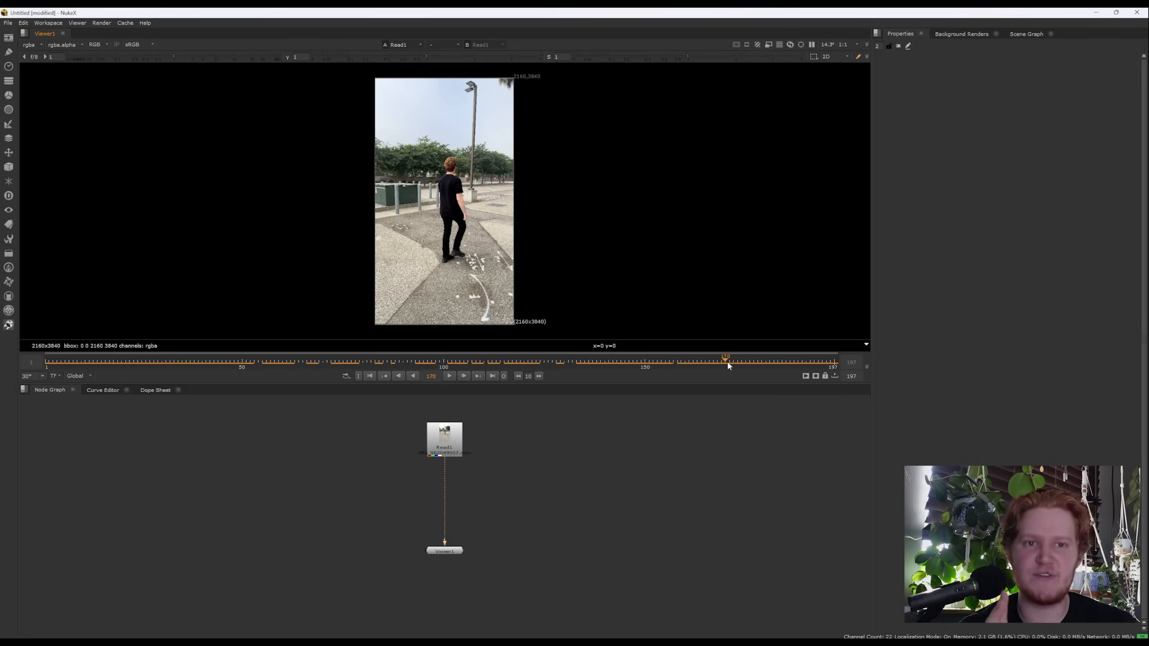
{"action": "left_click_drag", "start_coordinate": [727, 360], "coordinate": [538, 361]}
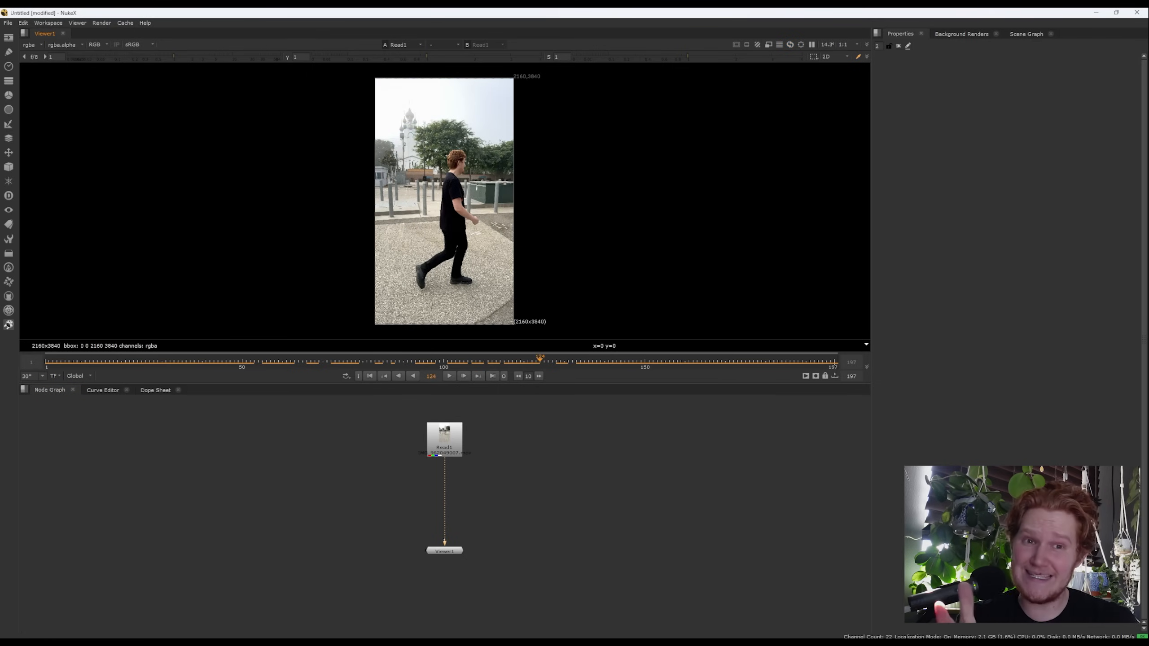
Open the MODNet model from Foundry's Cattery library in the browser and start its download, accepting the license acknowledgment.
{"action": "left_click", "coordinate": [231, 643]}
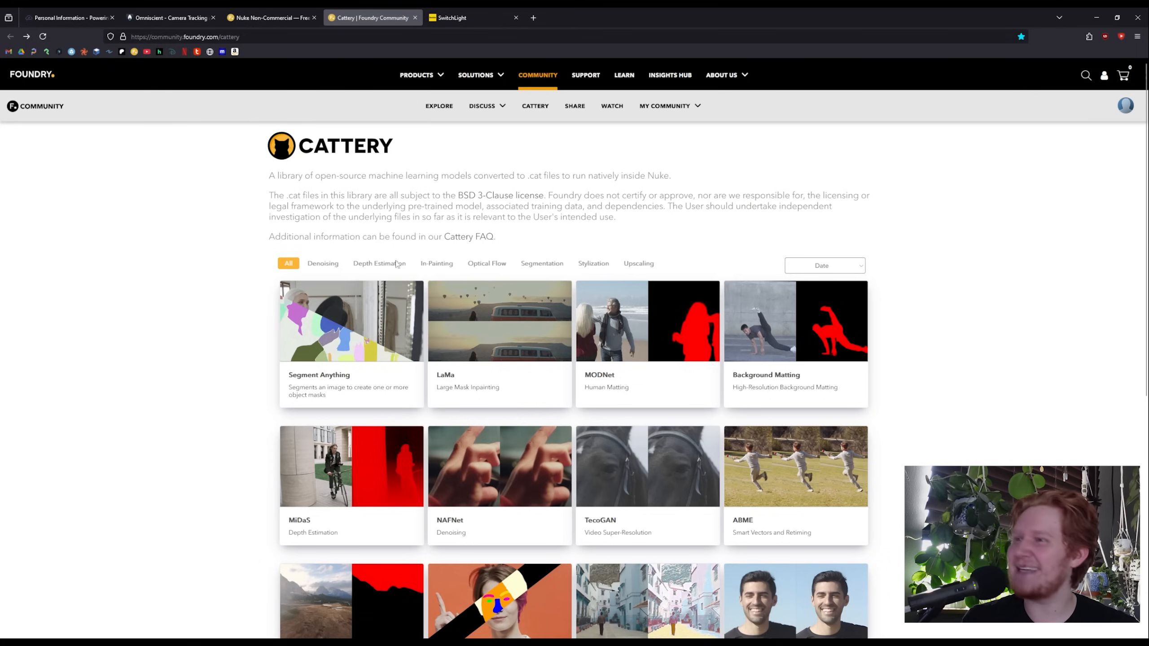
{"action": "left_click", "coordinate": [632, 371]}
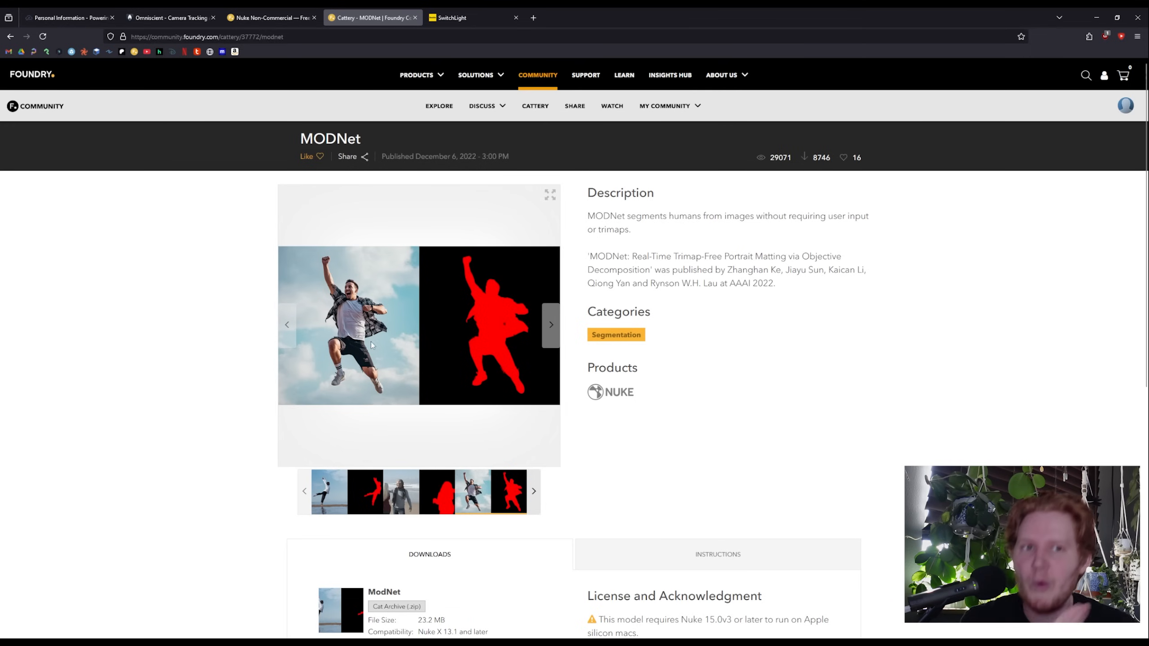
{"action": "scroll", "coordinate": [965, 277], "scroll_direction": "down", "scroll_amount": 3}
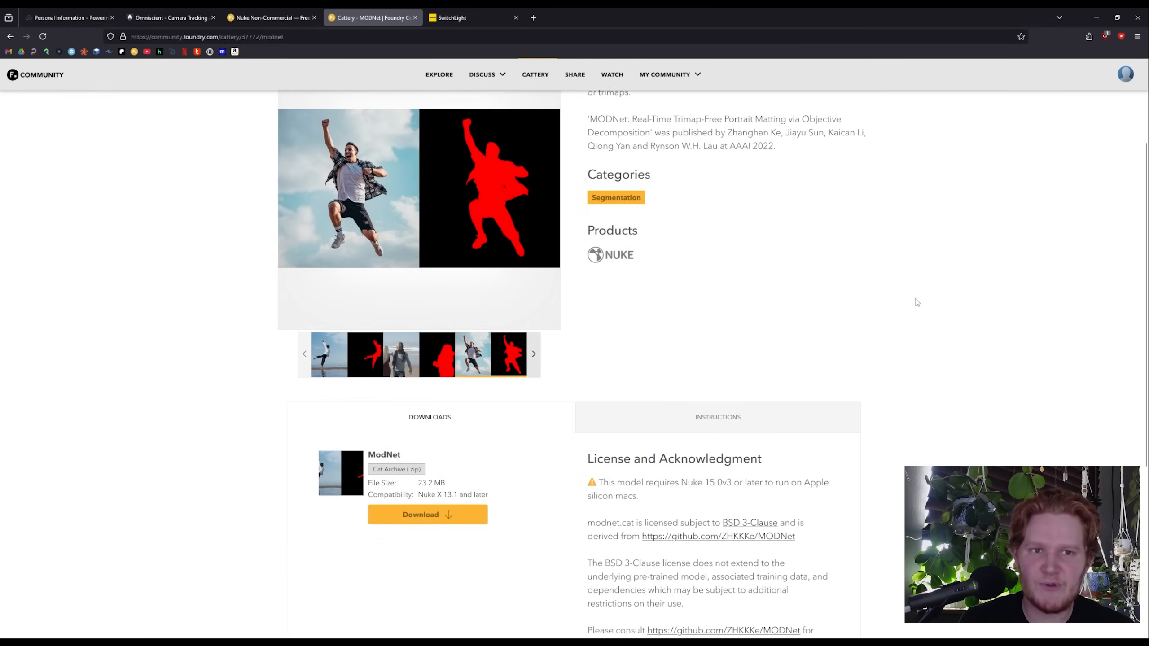
{"action": "left_click", "coordinate": [425, 515]}
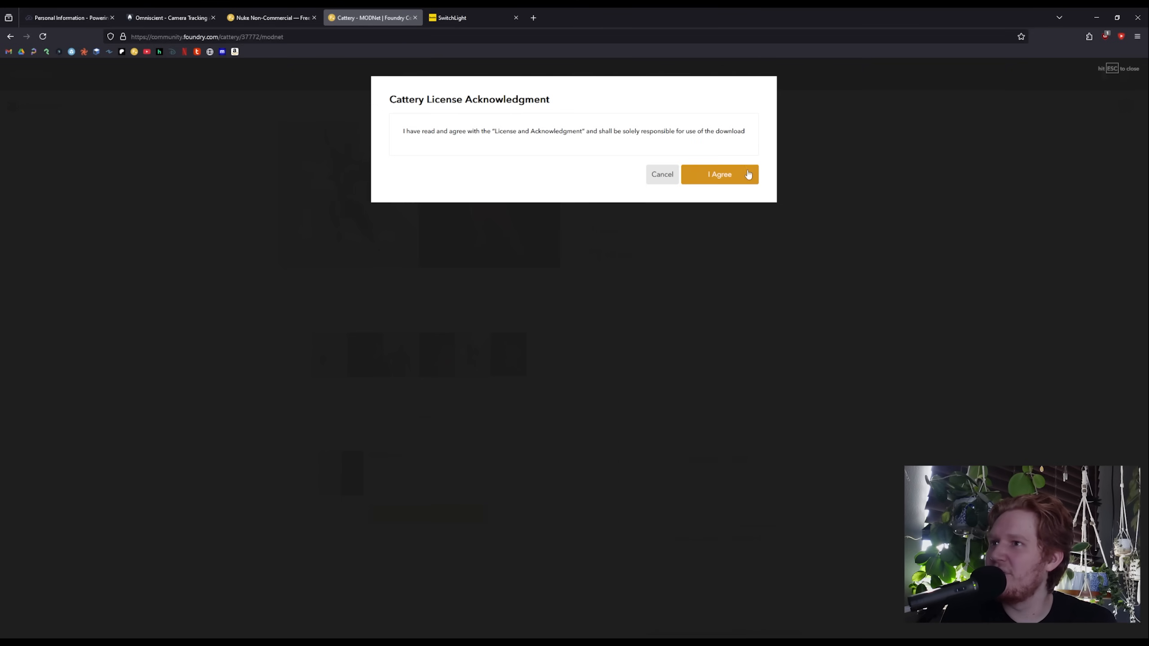
{"action": "left_click", "coordinate": [732, 174]}
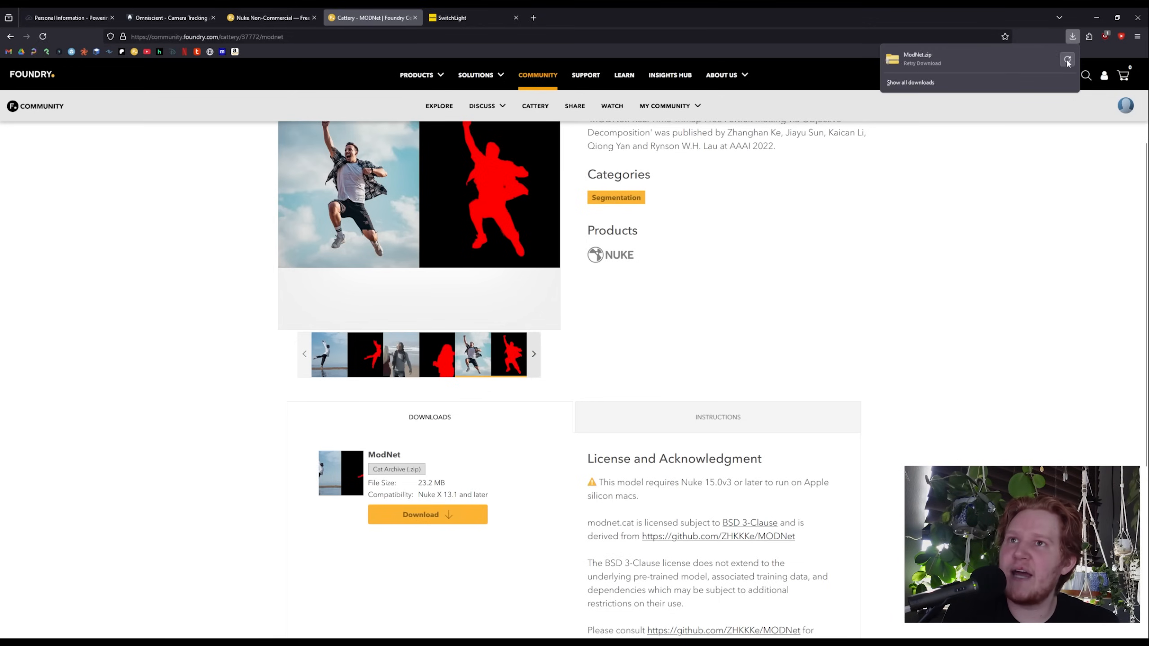
Download the ModNet archive again, agreeing to the Cattery license acknowledgment.
{"action": "left_click", "coordinate": [180, 635]}
{"action": "left_click", "coordinate": [1044, 241]}
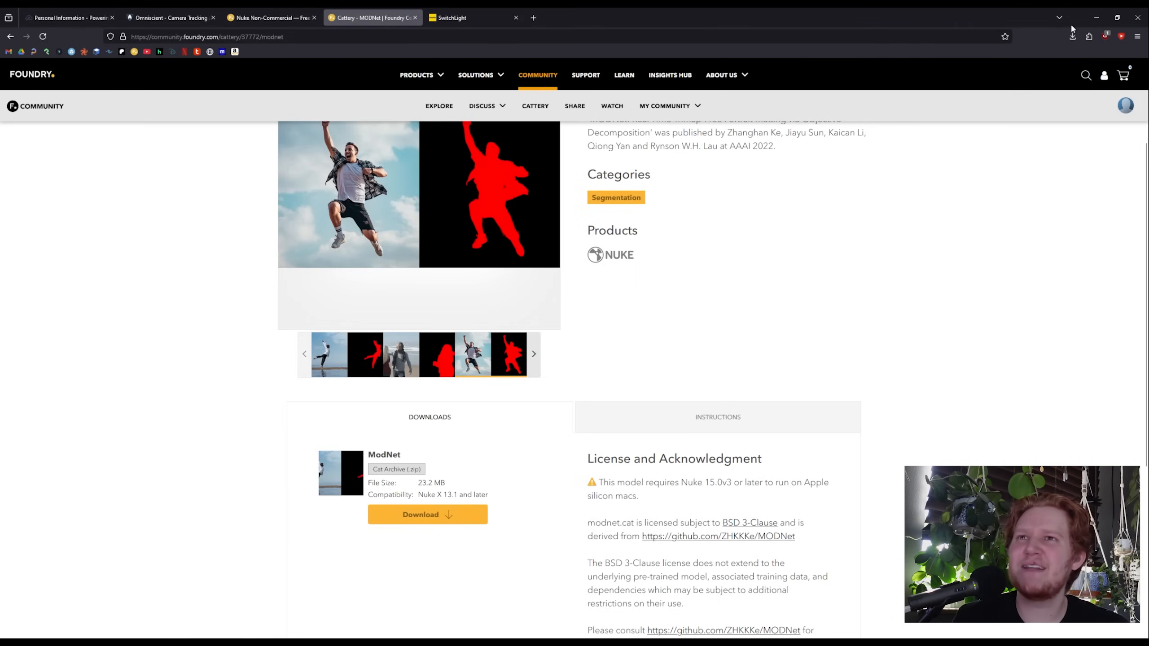
{"action": "left_click", "coordinate": [1073, 37]}
{"action": "left_click", "coordinate": [1042, 136]}
{"action": "left_click", "coordinate": [439, 516]}
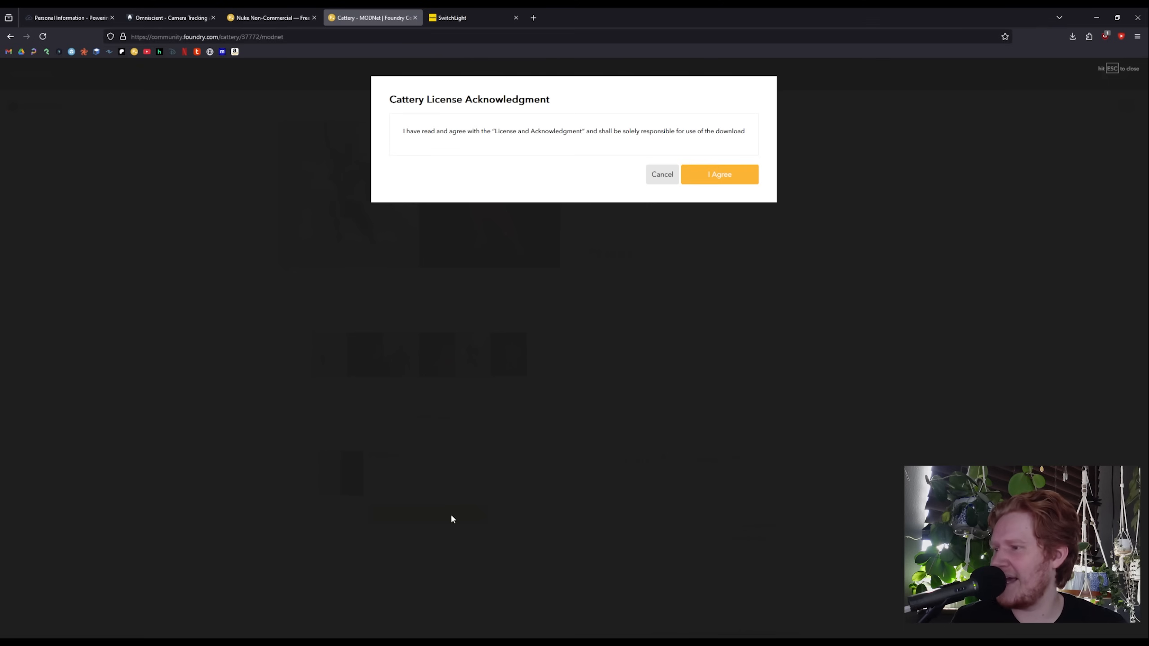
{"action": "left_click", "coordinate": [738, 174]}
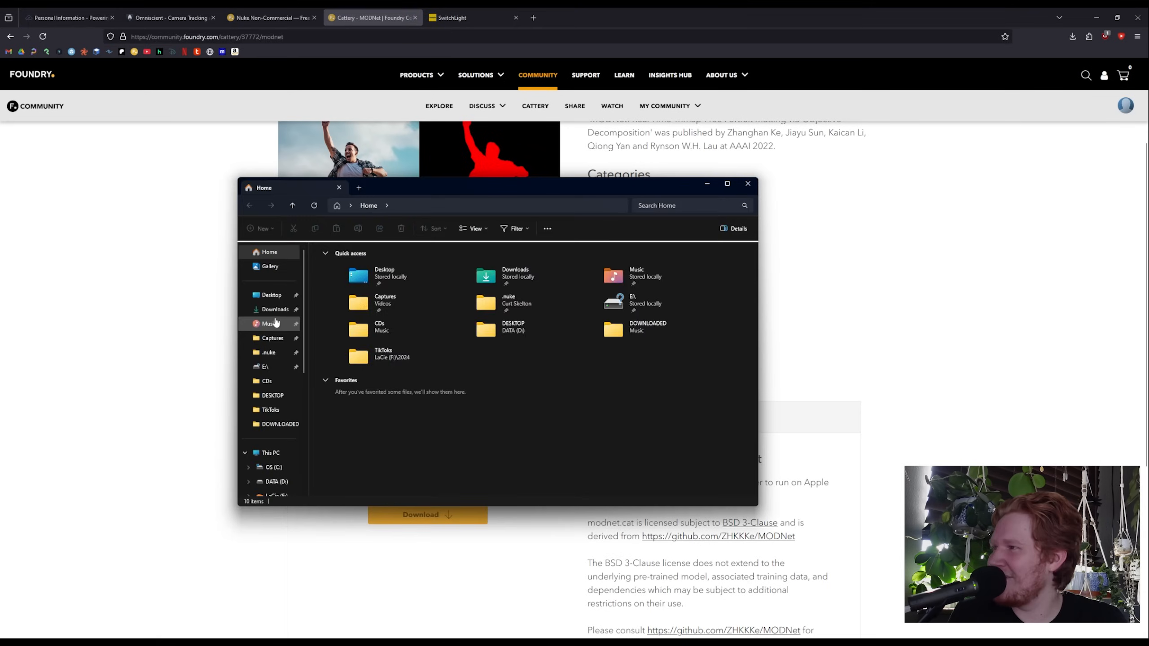
Extract the ModNet archive in the Downloads folder and open its Cattery/ModNet subfolder.
{"action": "right_click", "coordinate": [348, 269]}
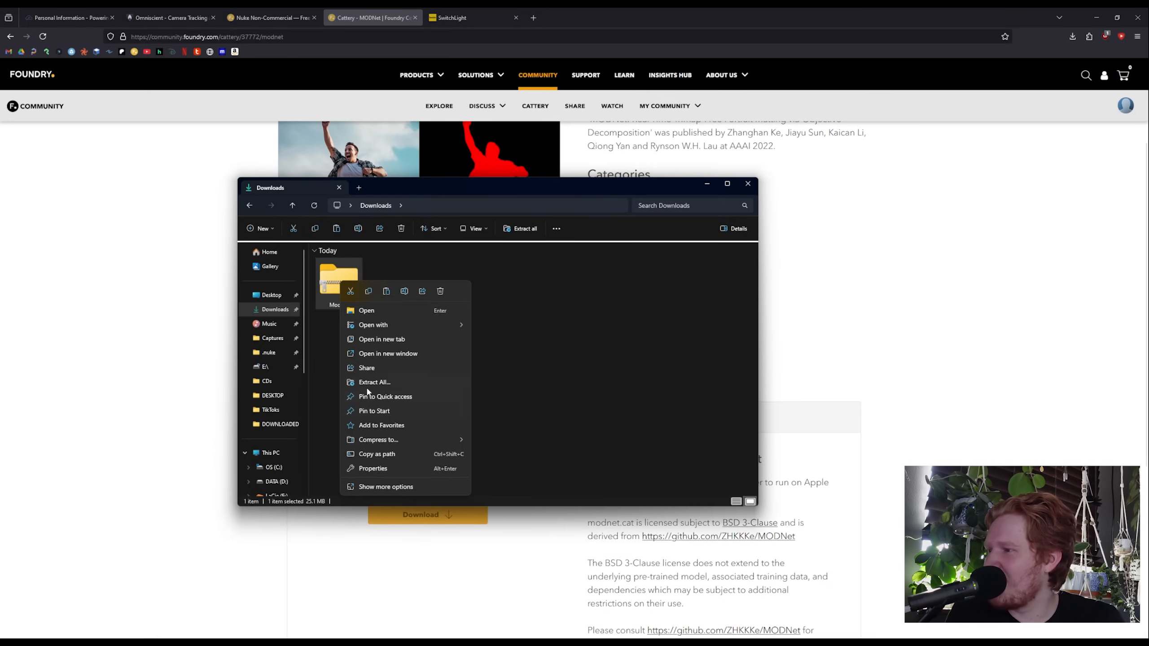
{"action": "left_click", "coordinate": [475, 386]}
{"action": "key", "text": "Return"}
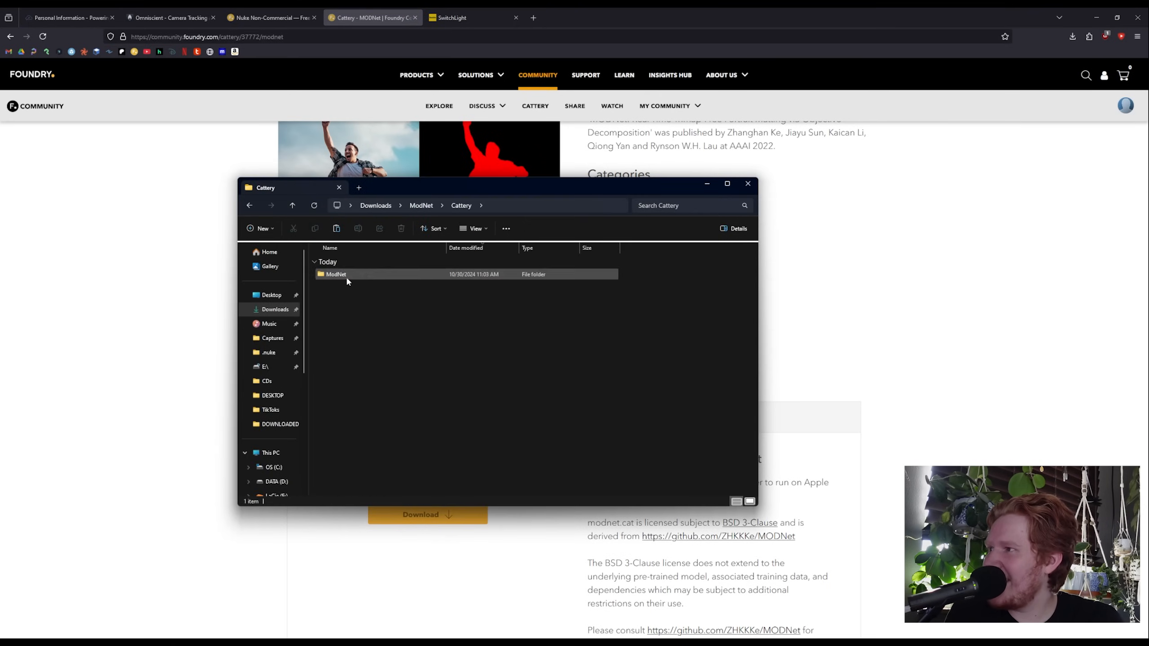
{"action": "double_click", "coordinate": [340, 274]}
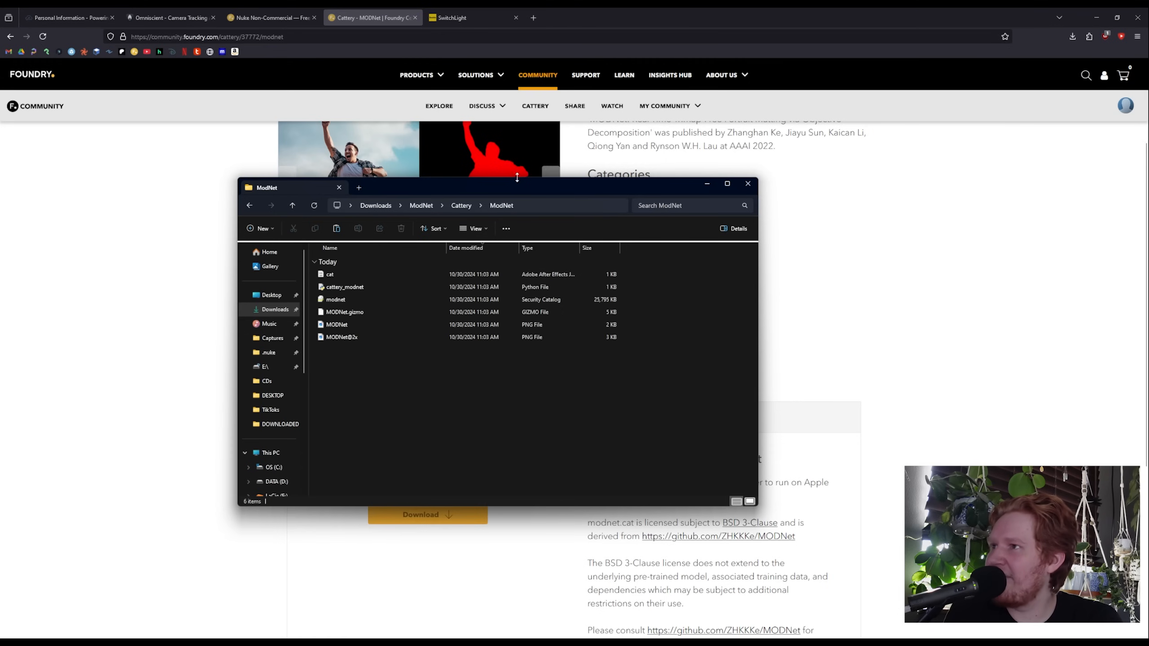
Open the .nuke folder from the C: drive's user folder in a second File Explorer window beside the ModNet window.
{"action": "left_click_drag", "start_coordinate": [501, 195], "coordinate": [662, 196]}
{"action": "middle_click", "coordinate": [130, 643]}
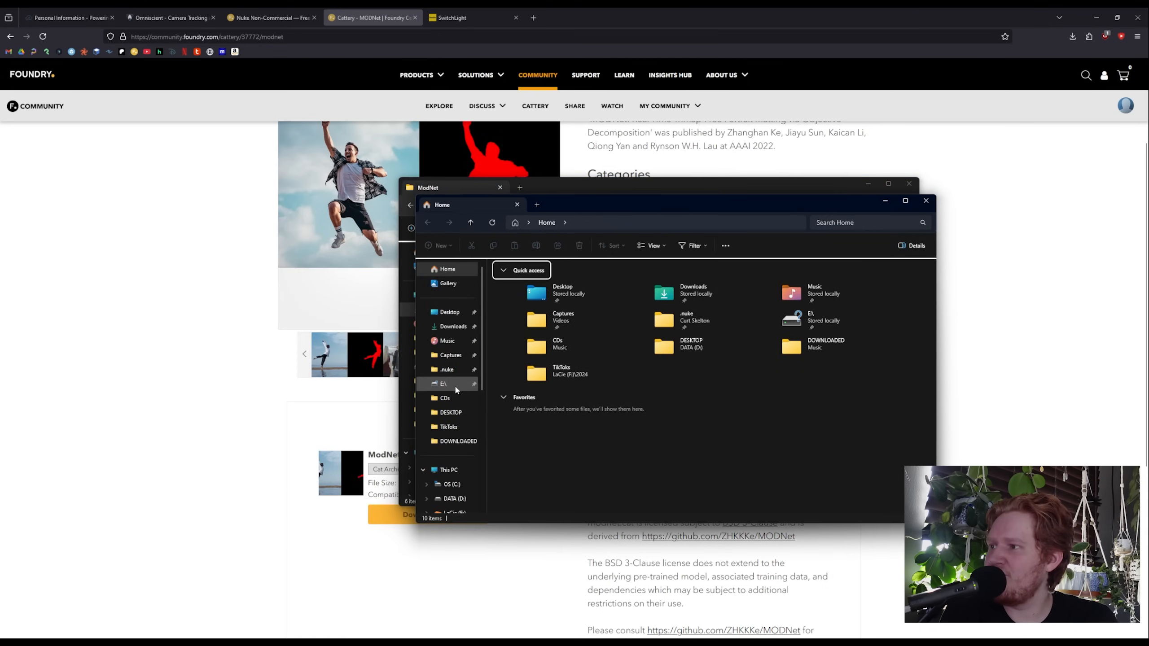
{"action": "left_click", "coordinate": [449, 469]}
{"action": "double_click", "coordinate": [513, 283]}
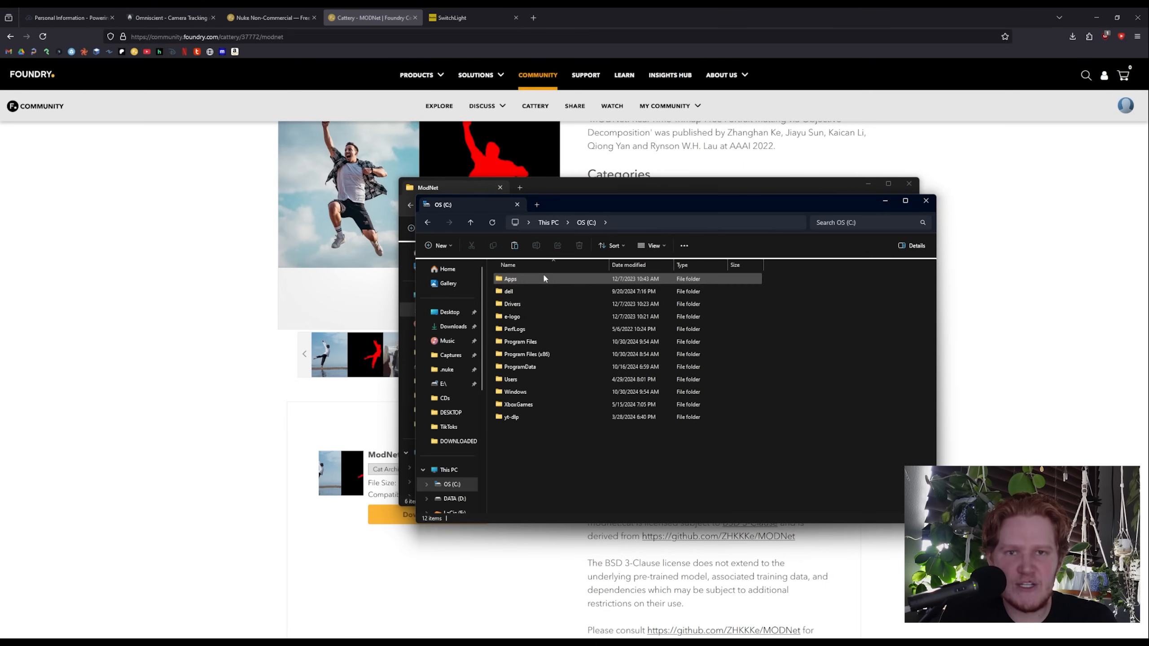
{"action": "double_click", "coordinate": [521, 379]}
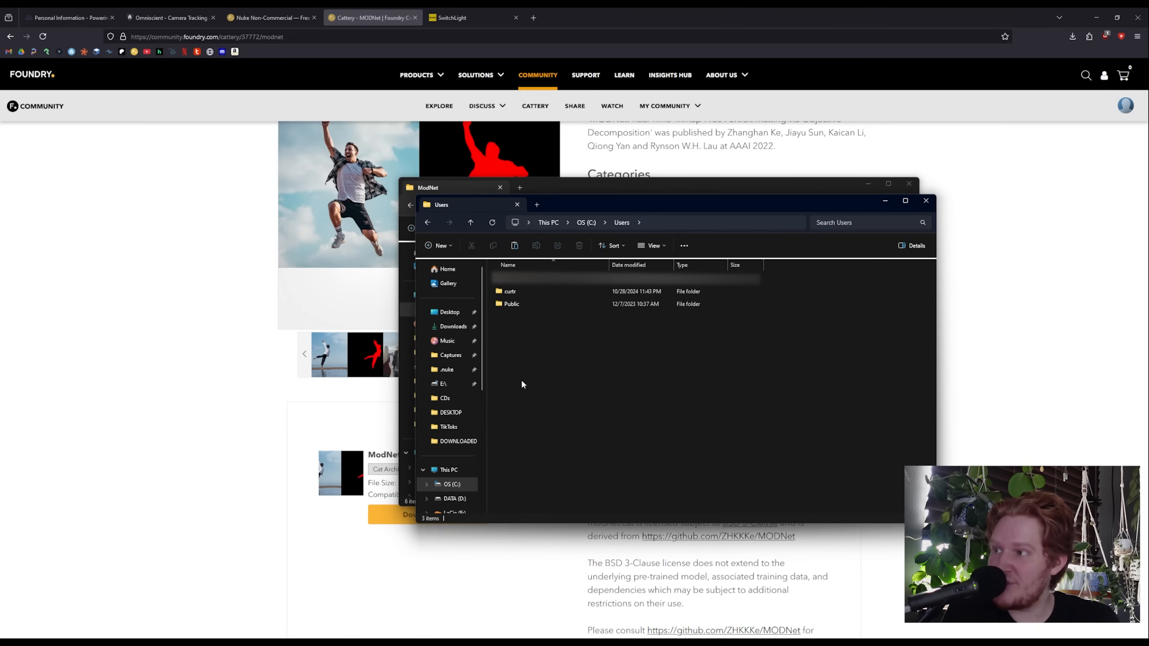
{"action": "double_click", "coordinate": [513, 280]}
{"action": "double_click", "coordinate": [511, 329]}
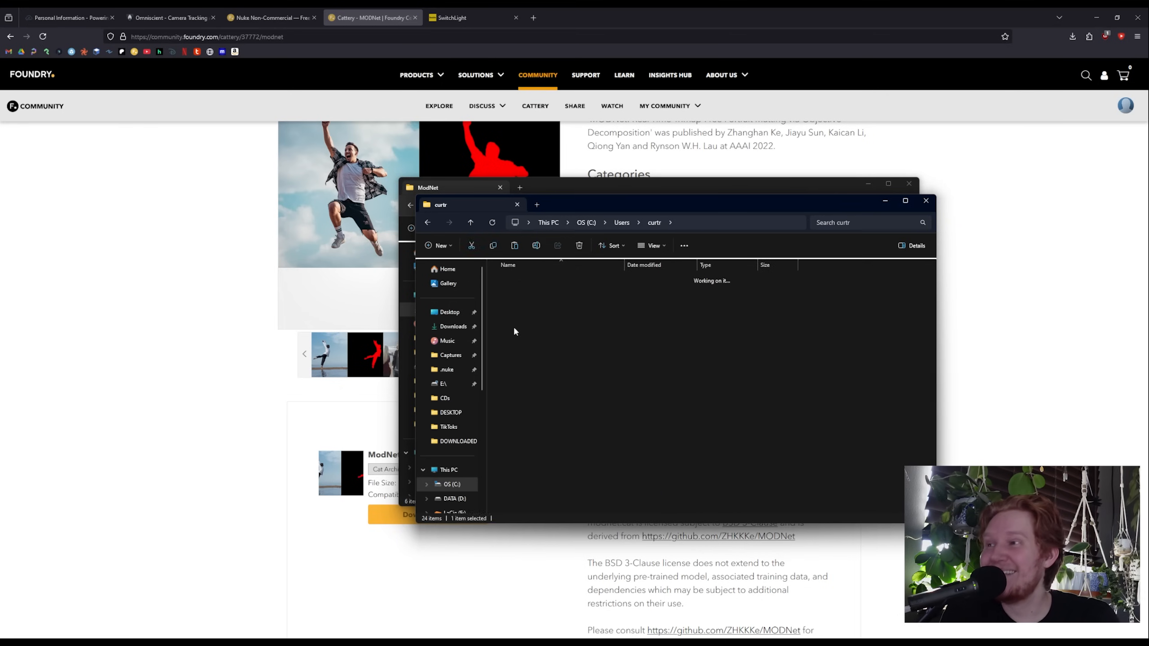
{"action": "left_click_drag", "start_coordinate": [631, 204], "coordinate": [299, 219]}
{"action": "scroll", "coordinate": [362, 384], "scroll_direction": "down", "scroll_amount": 6}
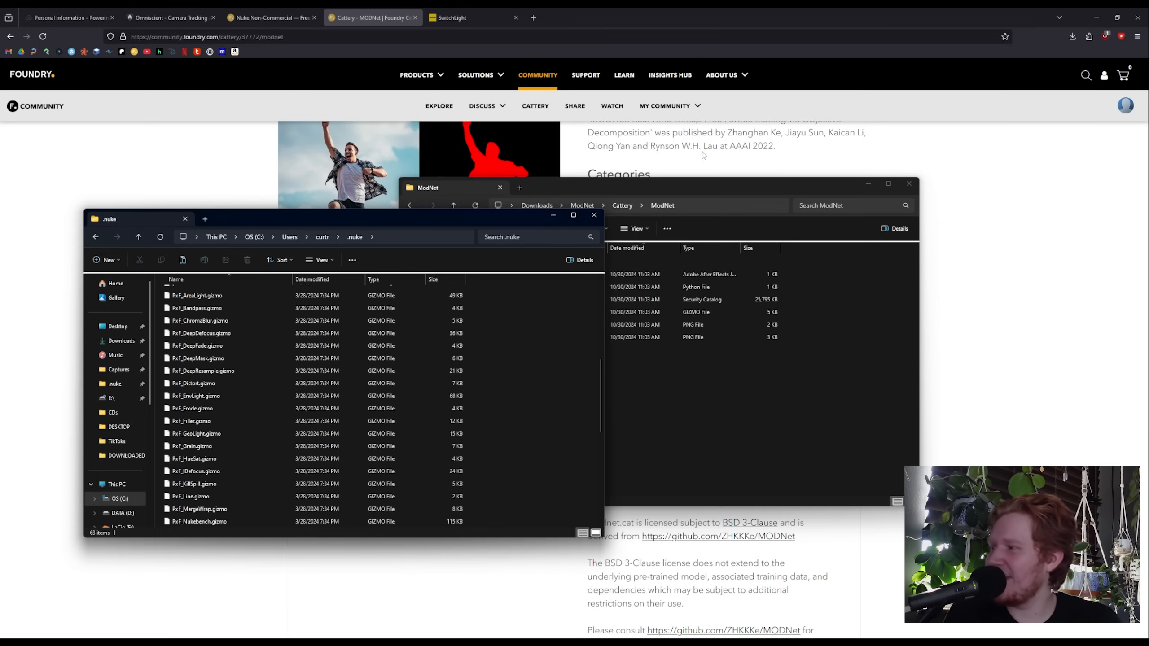
Move all six extracted MODNet files into the .nuke folder and close both File Explorer windows.
{"action": "left_click_drag", "start_coordinate": [649, 185], "coordinate": [779, 186]}
{"action": "left_click_drag", "start_coordinate": [748, 397], "coordinate": [337, 430]}
{"action": "left_click", "coordinate": [521, 263]}
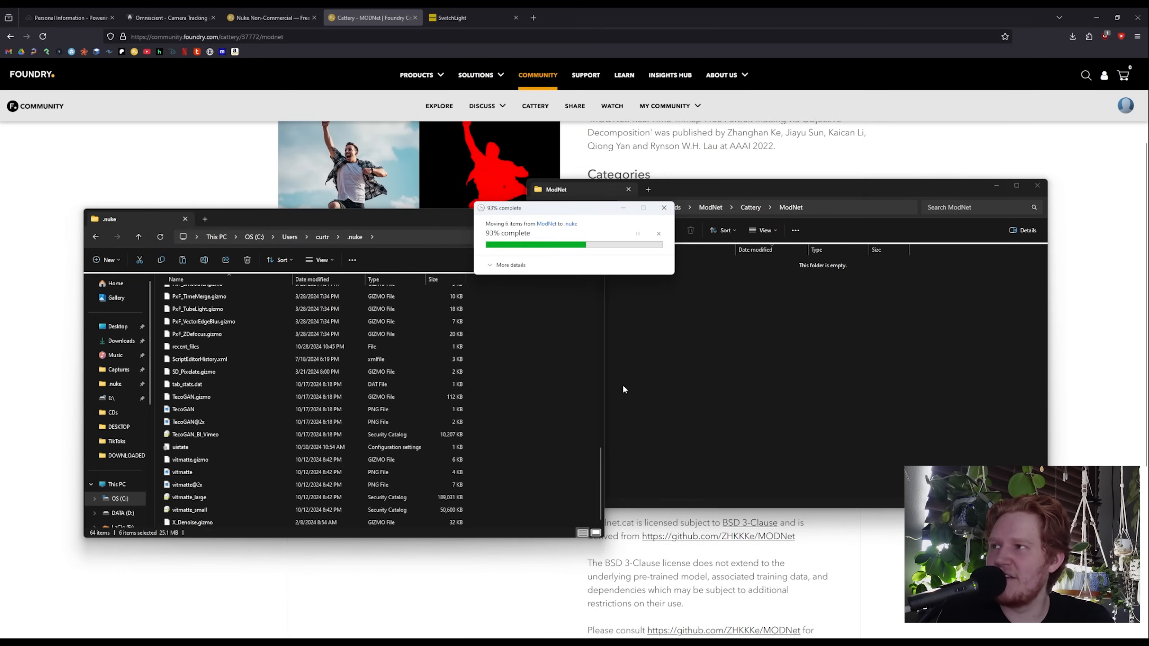
{"action": "left_click", "coordinate": [593, 215]}
{"action": "left_click", "coordinate": [1037, 185]}
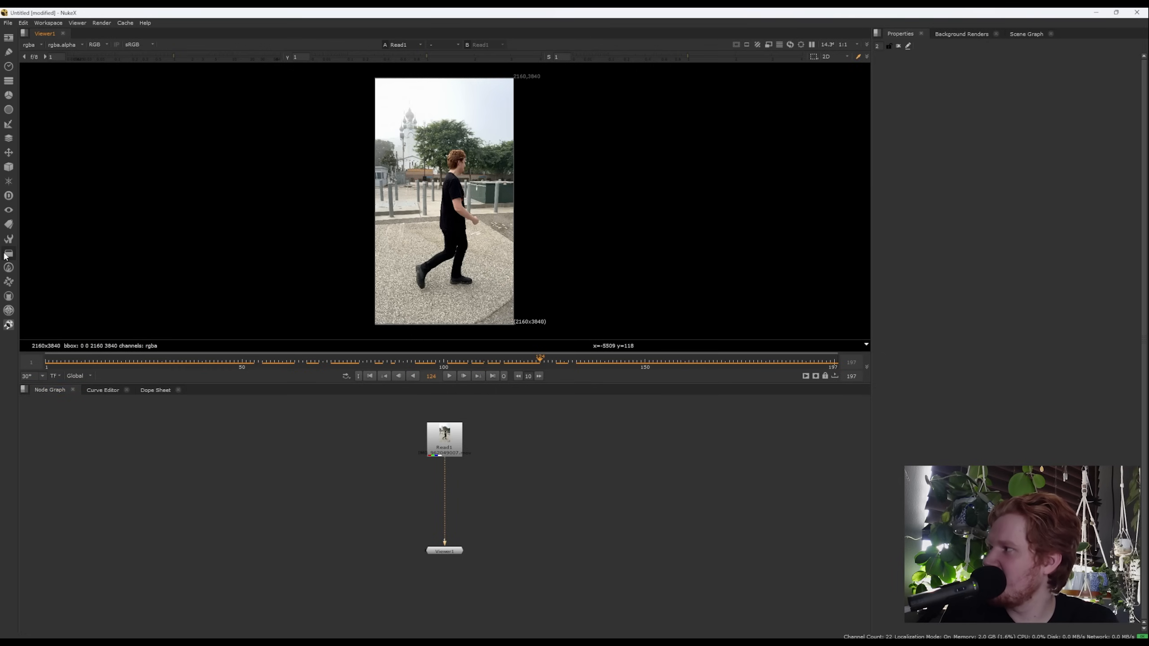
Switch to NukeX and update its list of all plugins.
{"action": "left_click", "coordinate": [8, 253]}
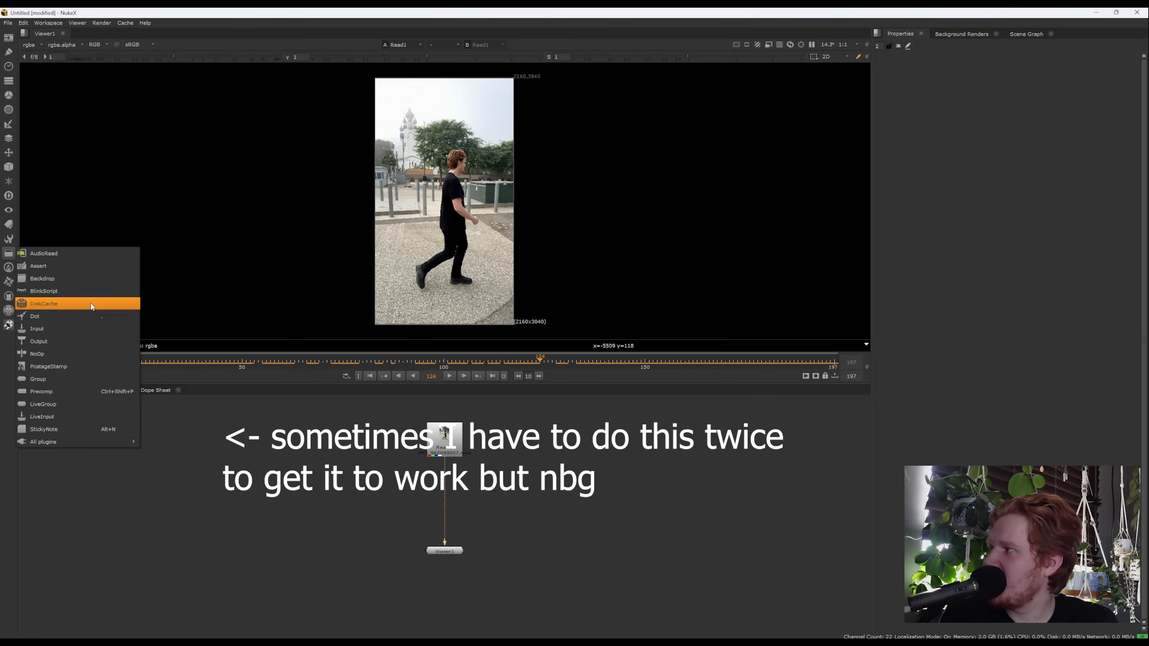
{"action": "mouse_move", "coordinate": [107, 445]}
{"action": "left_click", "coordinate": [159, 440]}
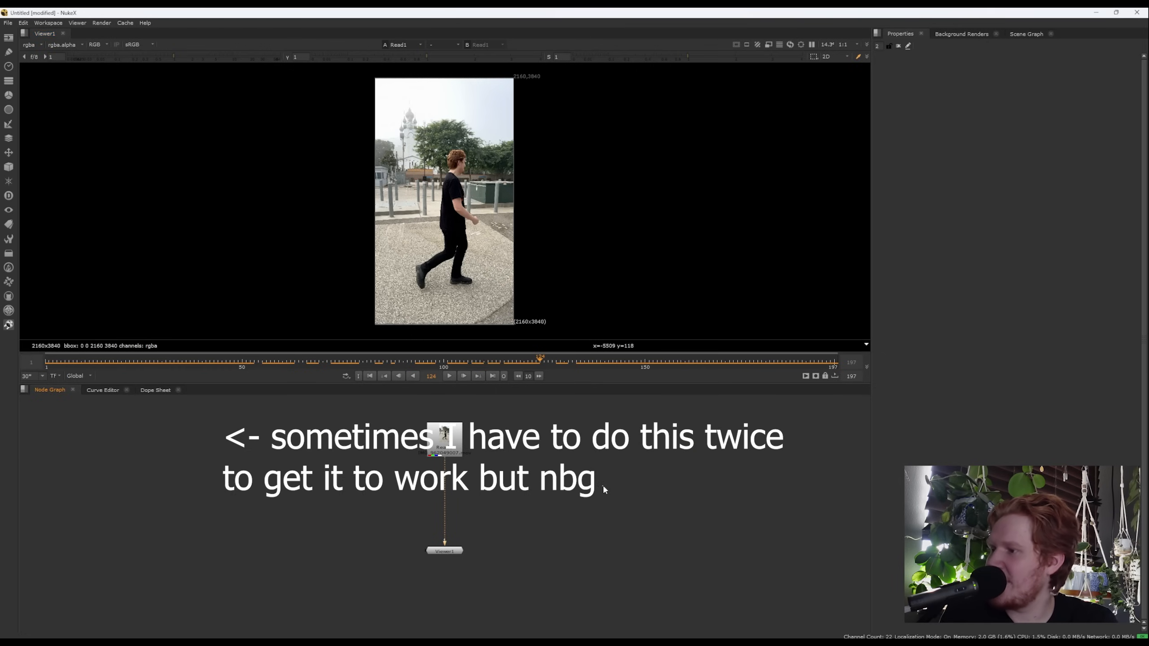
Add a MODNet node and insert it between the Read1 node and the Viewer.
{"action": "key", "text": "Tab"}
{"action": "type", "text": "mod"}
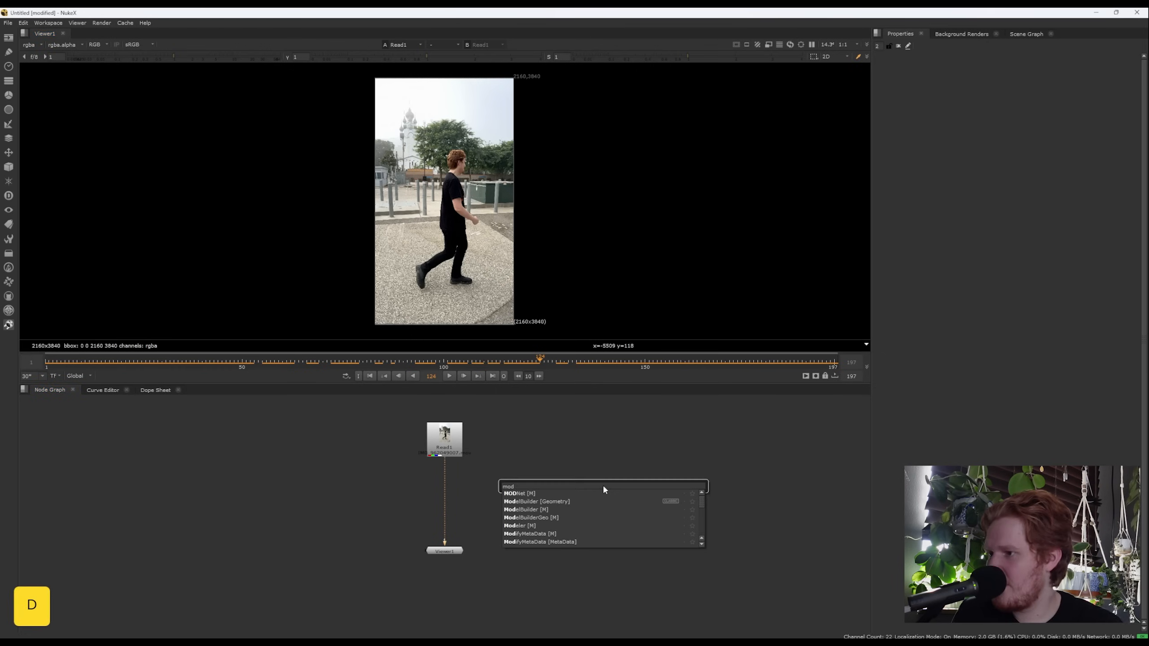
{"action": "key", "text": "Return"}
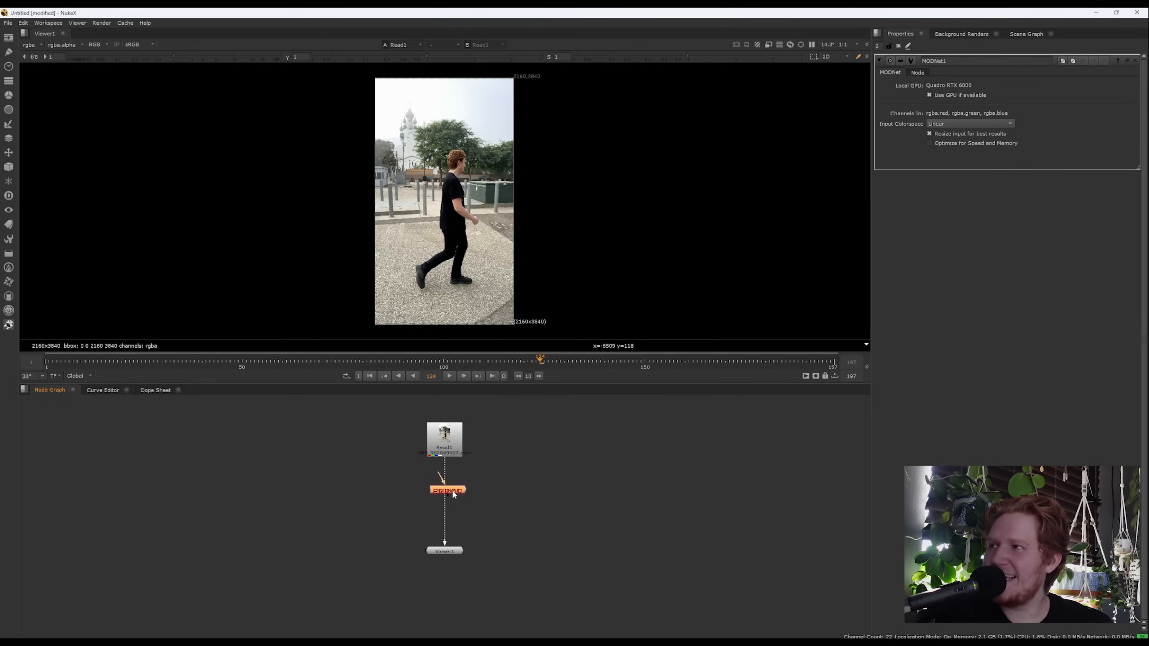
{"action": "left_click", "coordinate": [451, 495]}
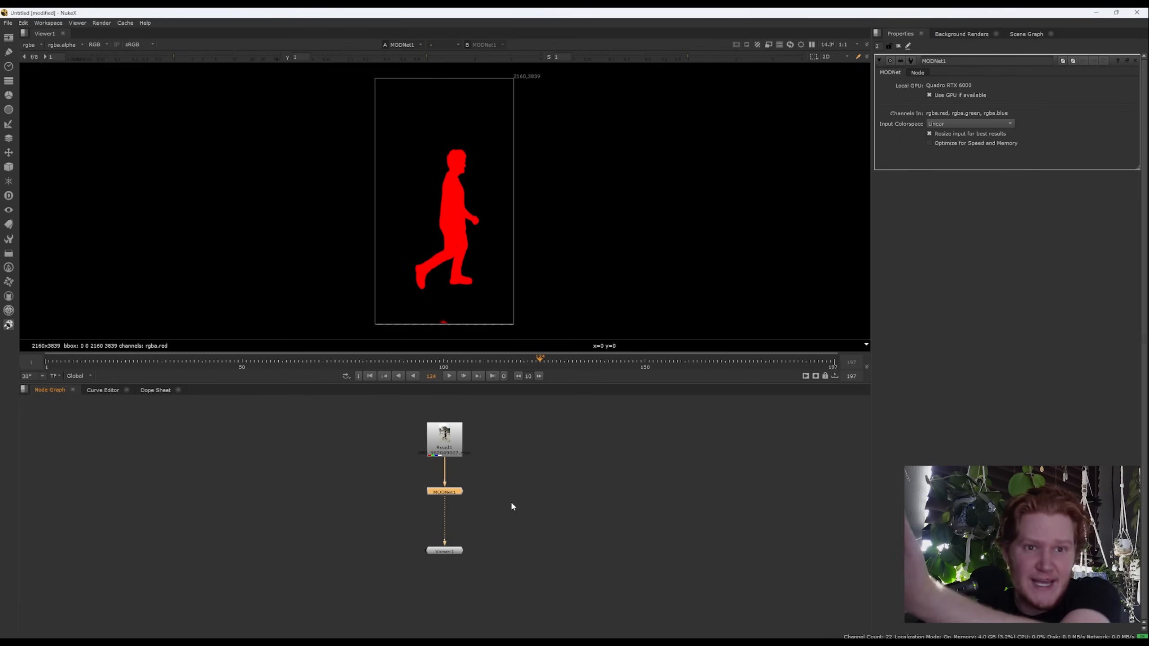
Scrub through the clip to review the MODNet matte at its beginning, middle and end.
{"action": "left_click", "coordinate": [102, 361]}
{"action": "left_click_drag", "start_coordinate": [103, 360], "coordinate": [47, 361]}
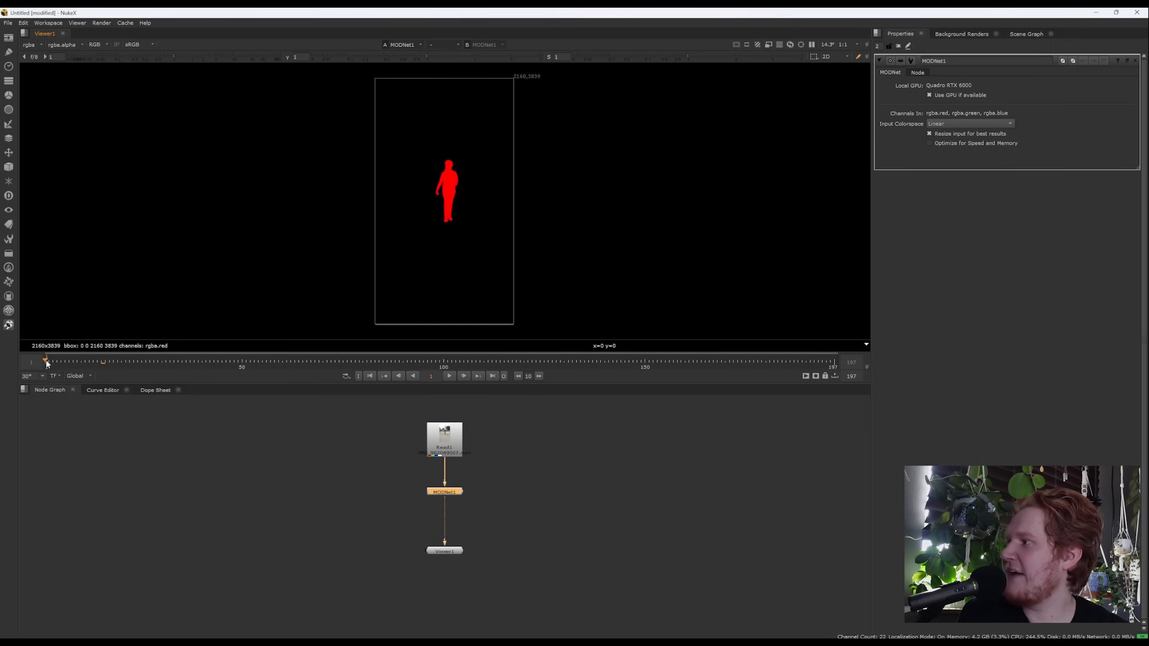
{"action": "left_click_drag", "start_coordinate": [290, 362], "coordinate": [778, 361]}
Detach the MODNet node to examine the person in the original footage, and reinsert it between Read1 and the Viewer.
{"action": "left_click_drag", "start_coordinate": [445, 494], "coordinate": [580, 506]}
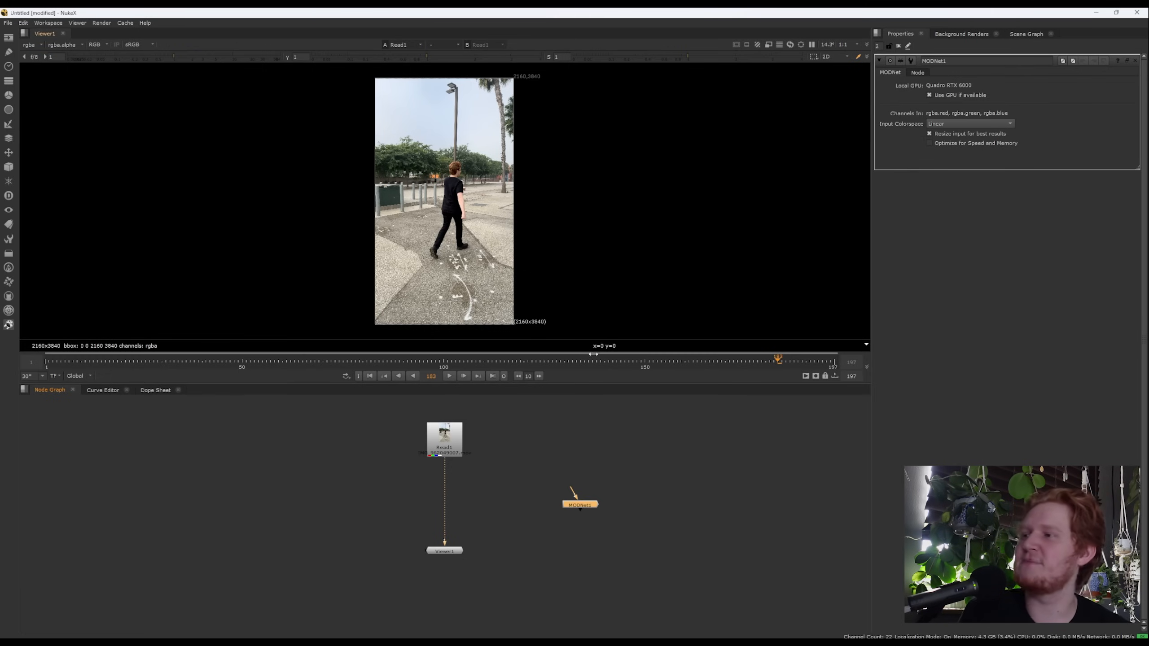
{"action": "left_click_drag", "start_coordinate": [516, 361], "coordinate": [384, 361]}
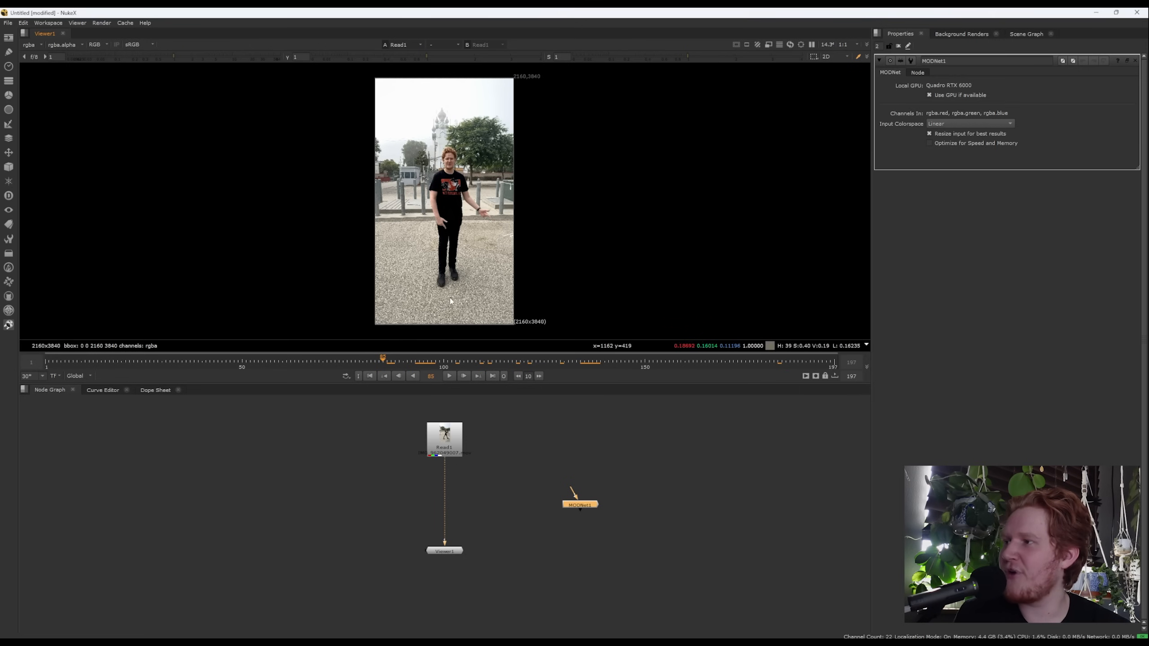
{"action": "scroll", "coordinate": [449, 246], "scroll_direction": "up", "scroll_amount": 5}
{"action": "middle_click_drag", "start_coordinate": [503, 202], "coordinate": [519, 297]}
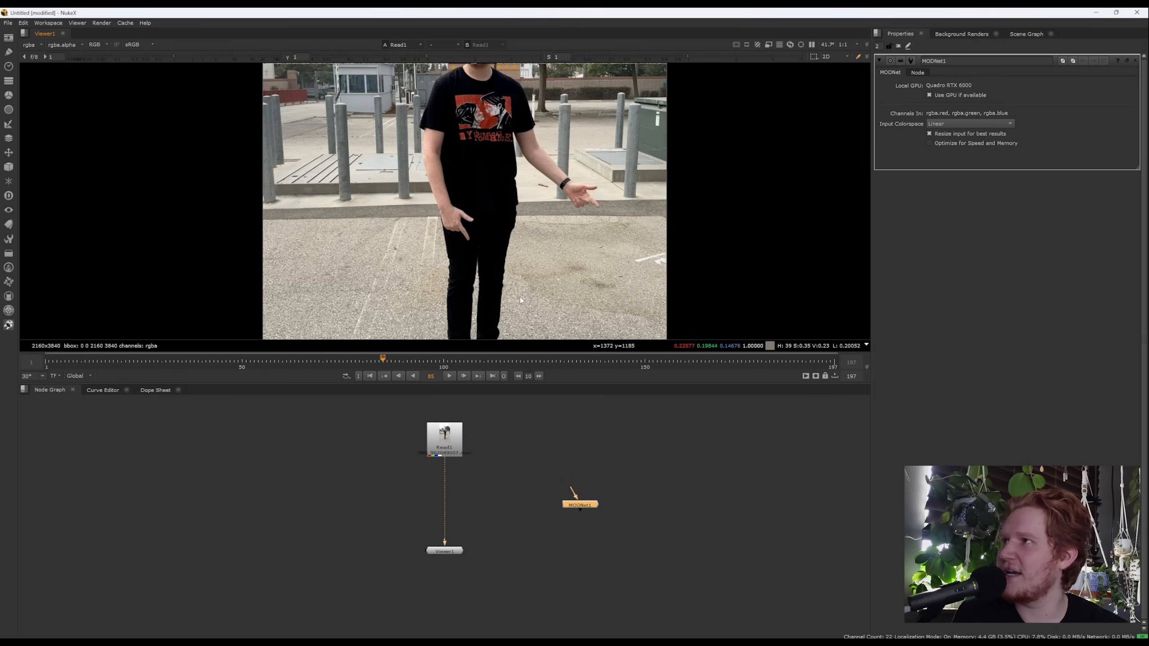
{"action": "scroll", "coordinate": [449, 242], "scroll_direction": "down", "scroll_amount": 4}
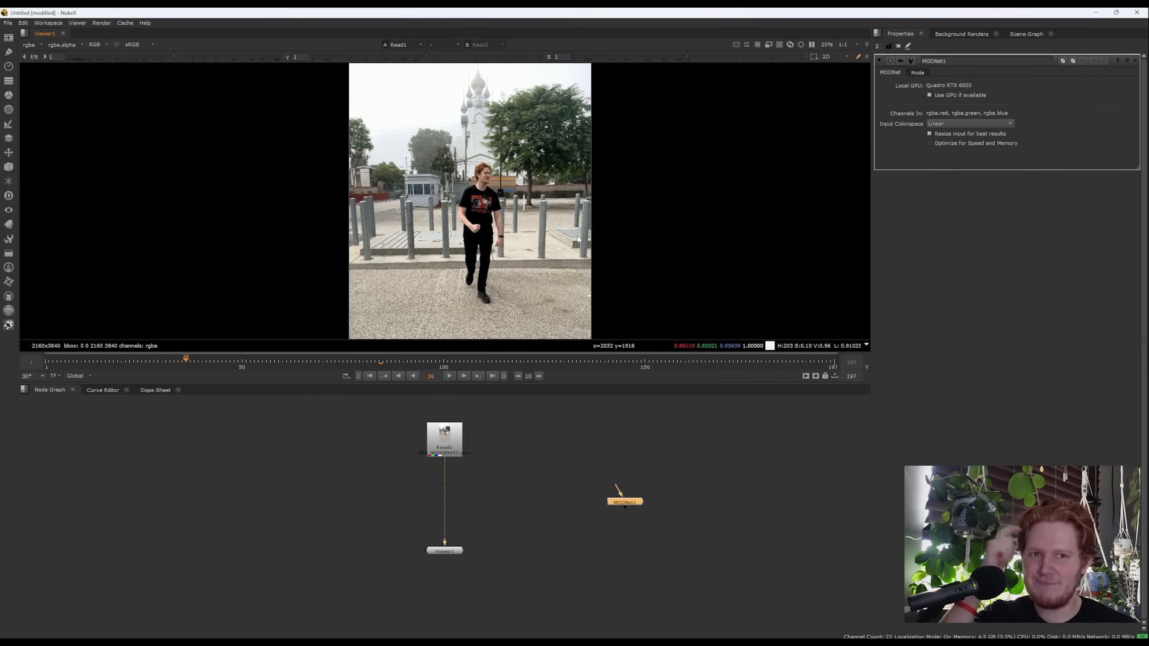
{"action": "left_click_drag", "start_coordinate": [636, 503], "coordinate": [456, 501]}
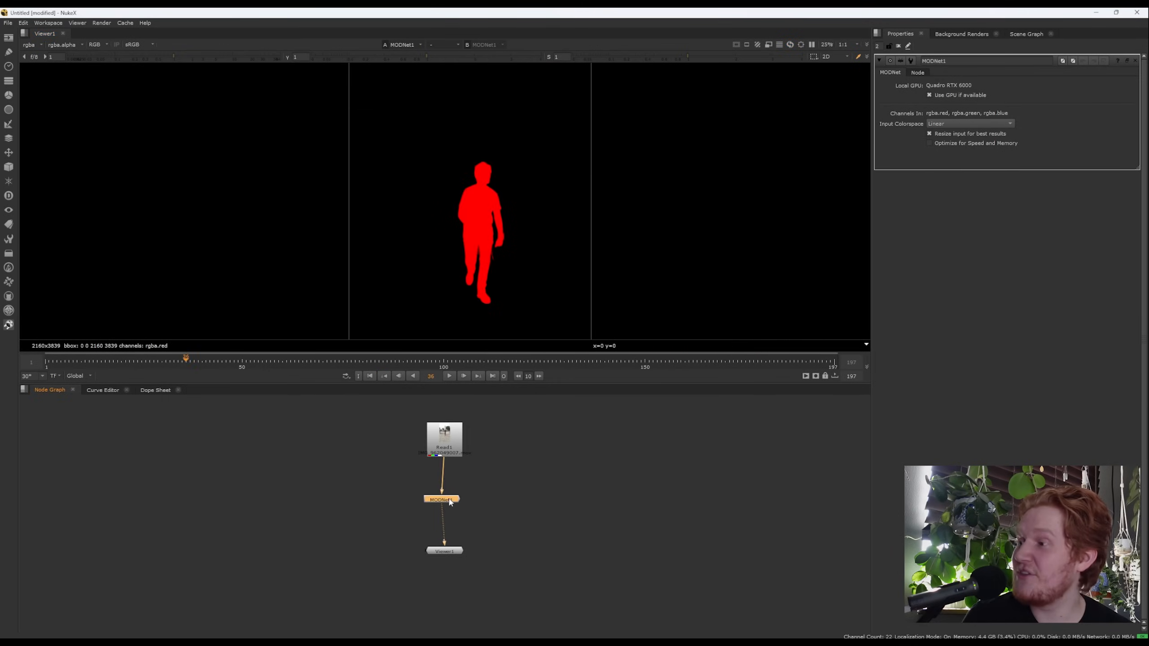
Examine the MODNet matte's edges around the legs and arms at several frames, including the end of the clip.
{"action": "scroll", "coordinate": [501, 263], "scroll_direction": "up", "scroll_amount": 8}
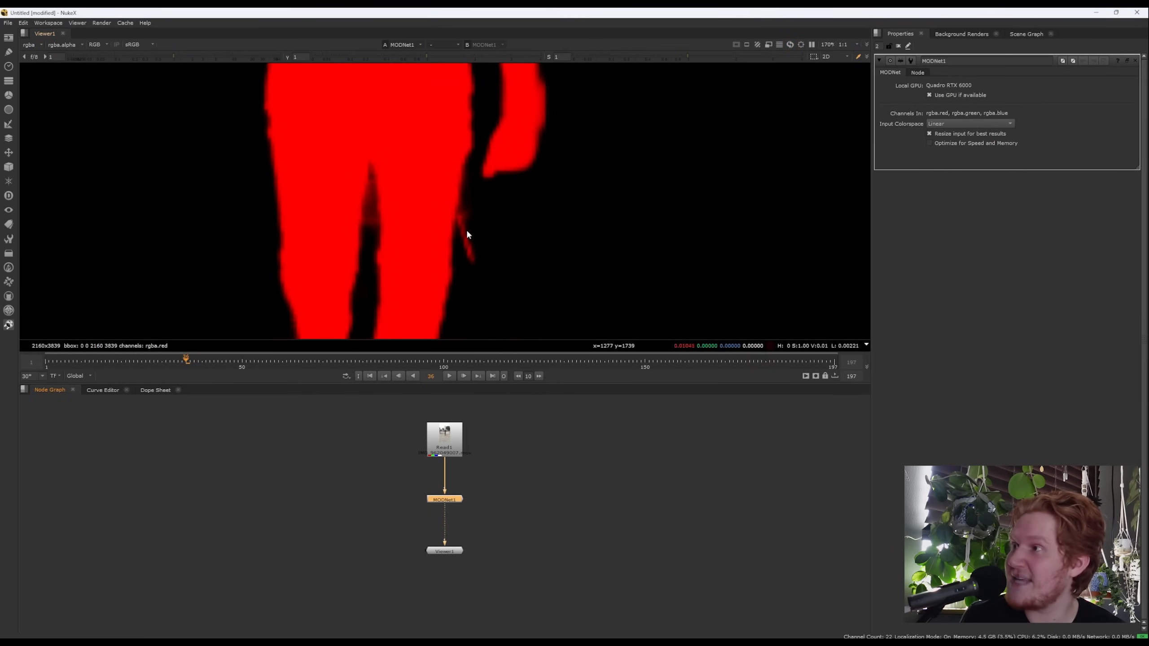
{"action": "scroll", "coordinate": [635, 250], "scroll_direction": "down", "scroll_amount": 10}
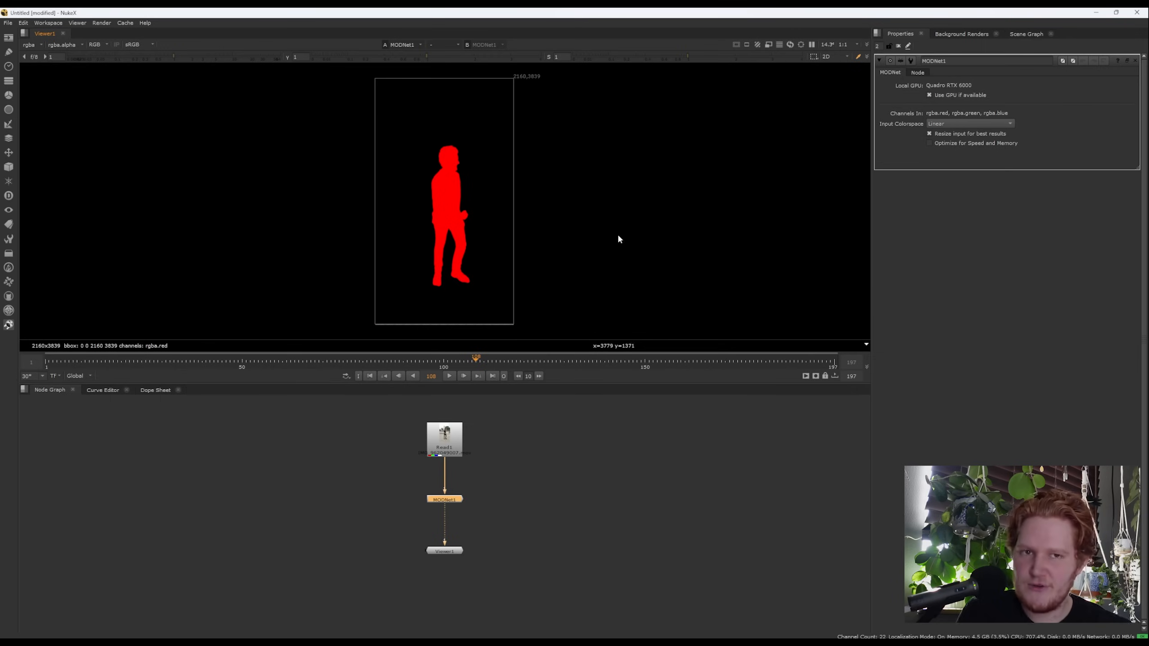
{"action": "left_click_drag", "start_coordinate": [733, 362], "coordinate": [575, 362]}
{"action": "left_click", "coordinate": [48, 360]}
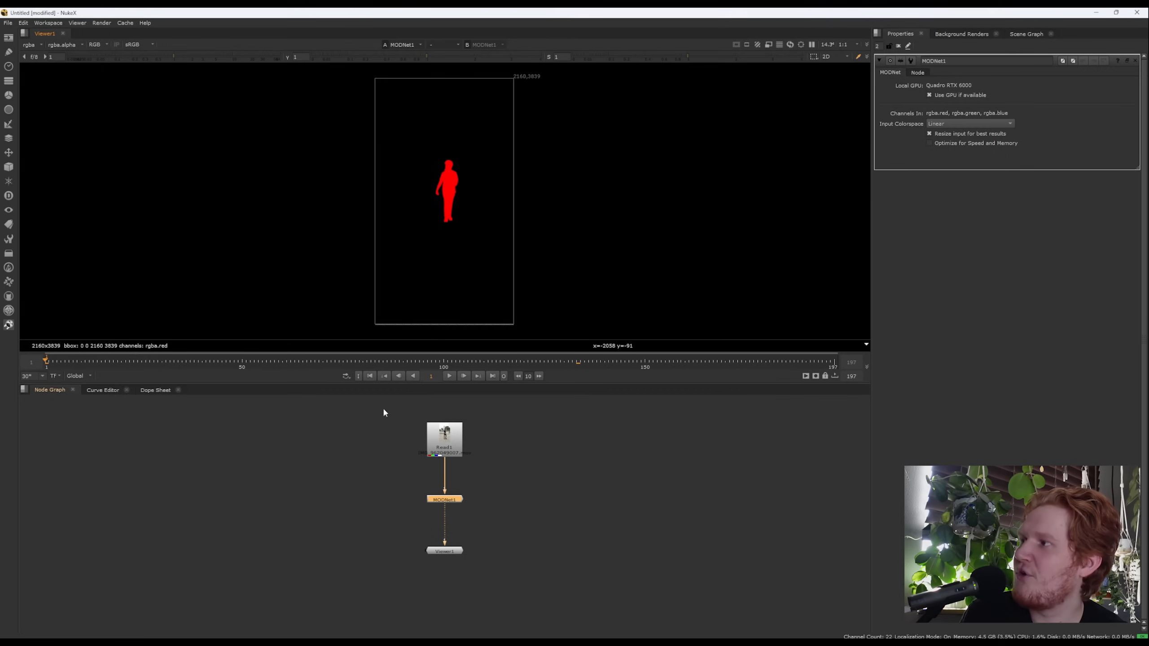
{"action": "left_click_drag", "start_coordinate": [175, 360], "coordinate": [399, 358]}
{"action": "scroll", "coordinate": [465, 199], "scroll_direction": "up", "scroll_amount": 6}
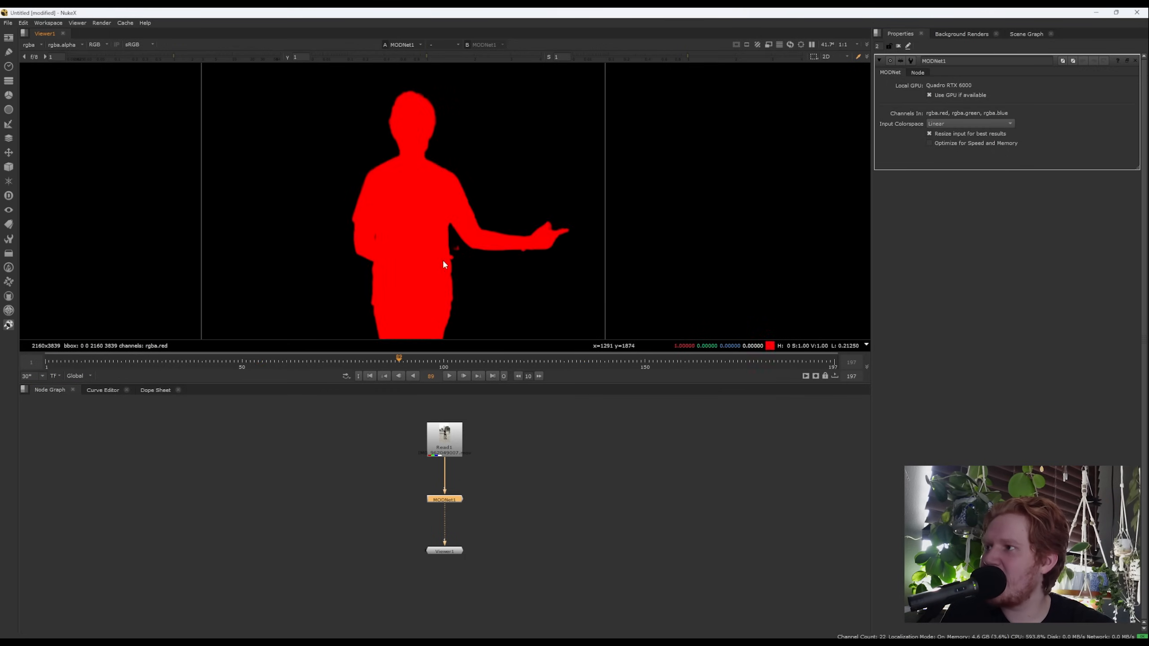
{"action": "scroll", "coordinate": [444, 290], "scroll_direction": "down", "scroll_amount": 5}
{"action": "scroll", "coordinate": [437, 265], "scroll_direction": "down", "scroll_amount": 2}
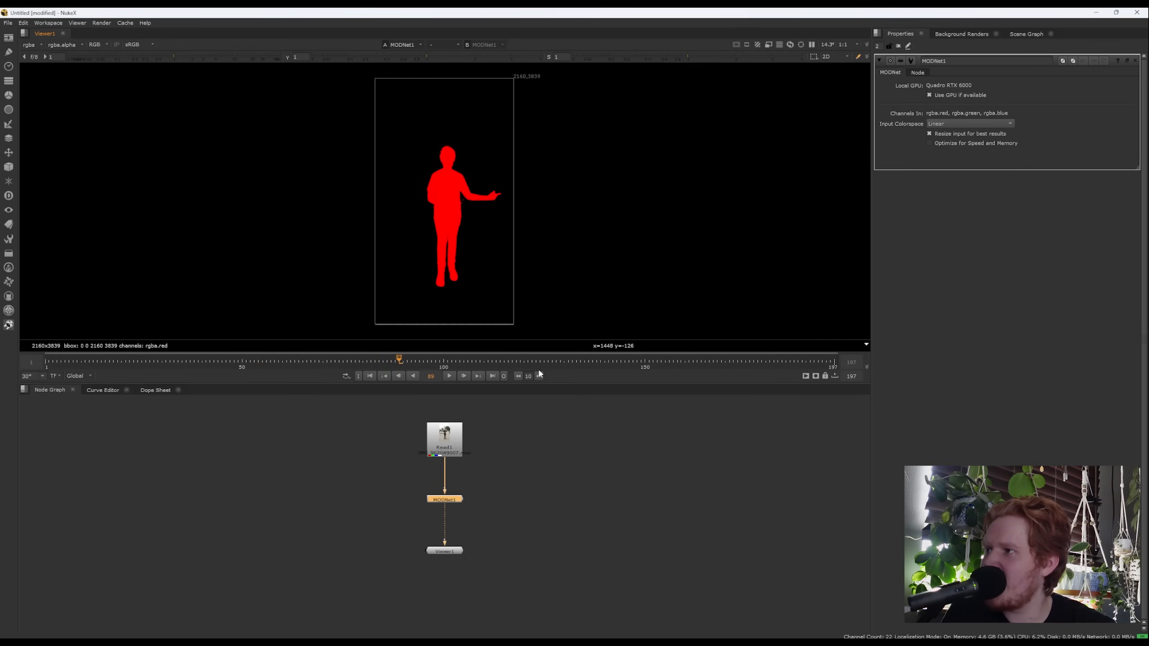
{"action": "left_click", "coordinate": [829, 359]}
{"action": "scroll", "coordinate": [421, 308], "scroll_direction": "up", "scroll_amount": 2}
{"action": "middle_click_drag", "start_coordinate": [453, 276], "coordinate": [472, 222]}
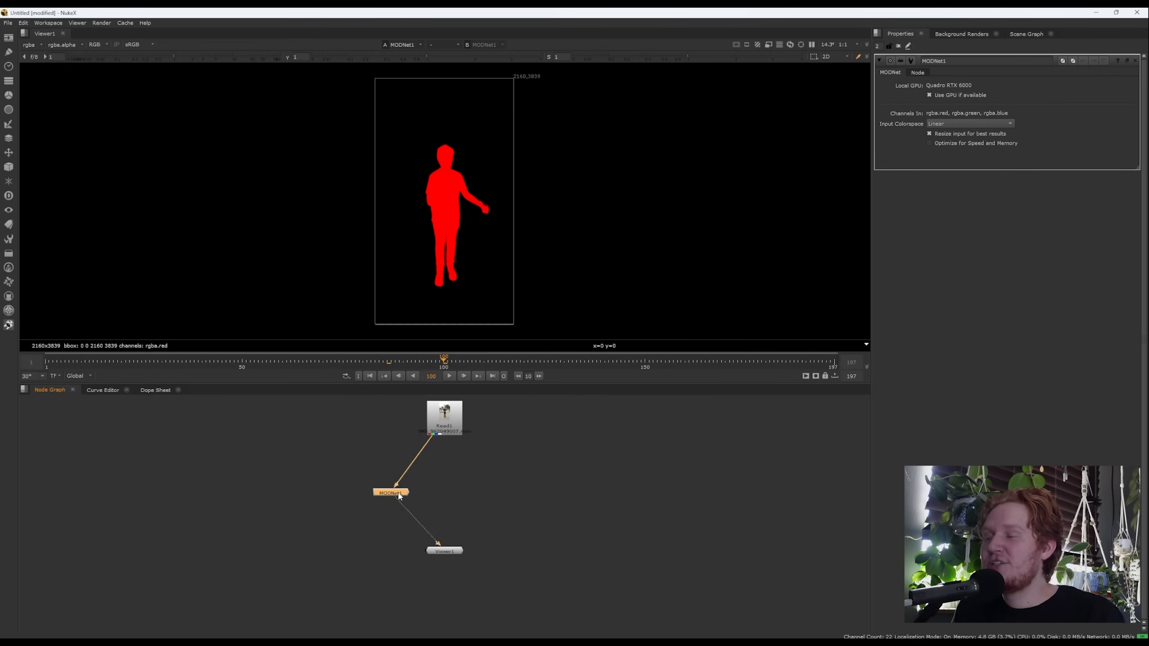
Pull the MODNet node out of the connection between Read1 and the Viewer and set it aside.
{"action": "left_click_drag", "start_coordinate": [390, 490], "coordinate": [622, 511]}
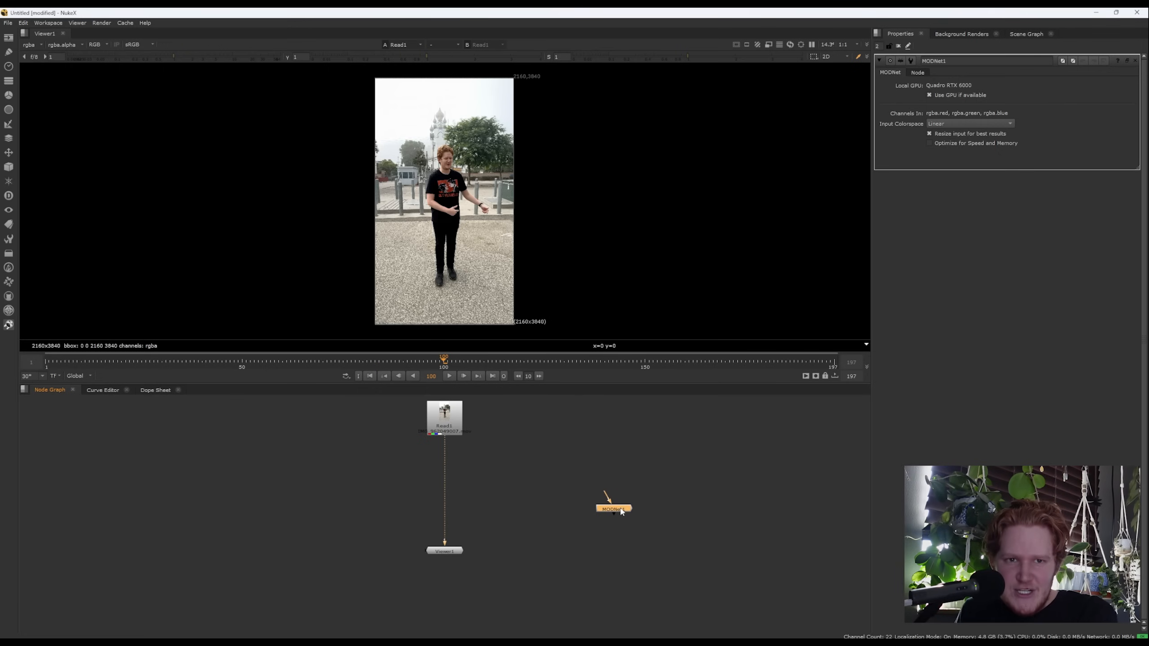
{"action": "left_click_drag", "start_coordinate": [622, 511], "coordinate": [597, 500]}
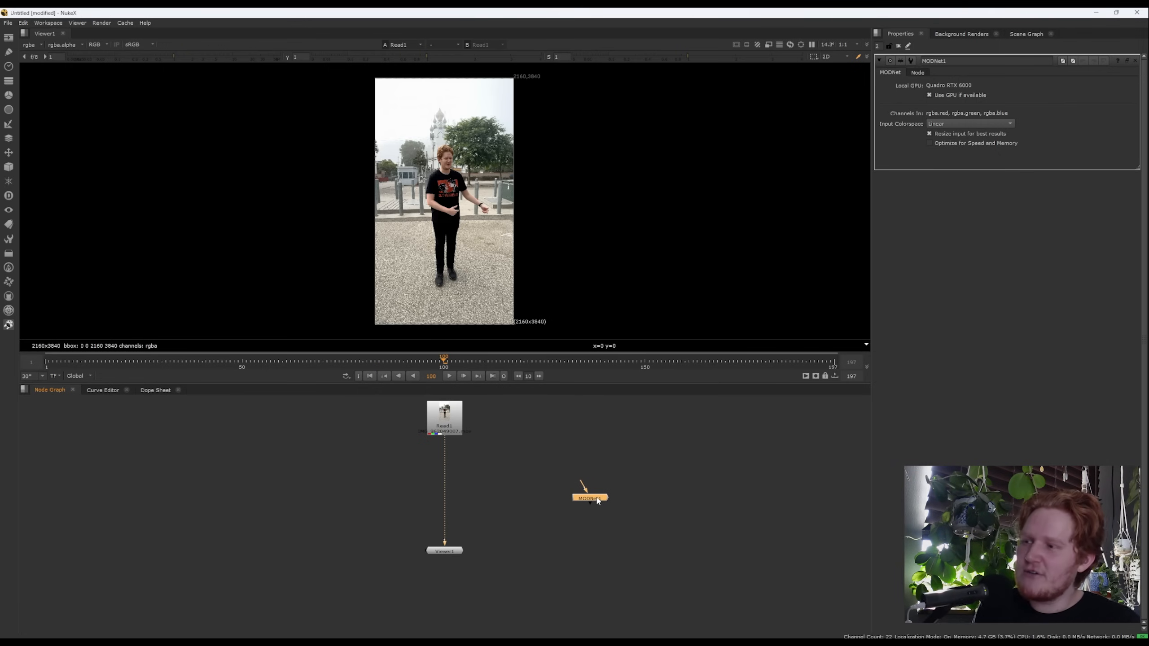
{"action": "left_click", "coordinate": [488, 362]}
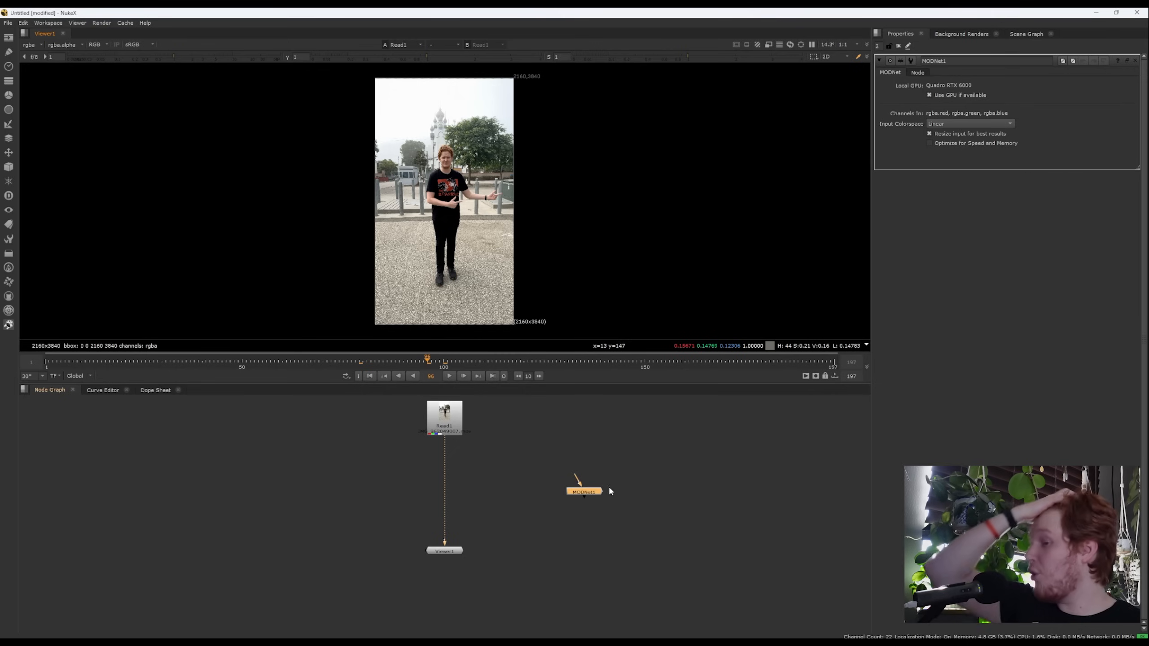
{"action": "left_click_drag", "start_coordinate": [606, 499], "coordinate": [591, 493]}
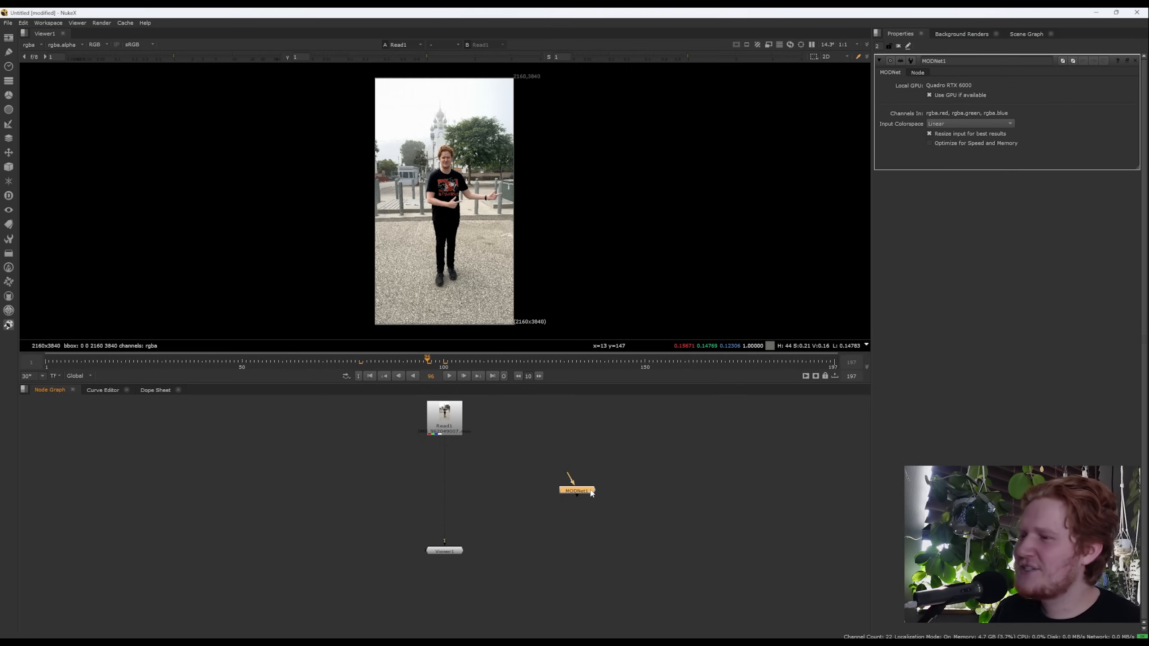
{"action": "mouse_move", "coordinate": [591, 493]}
{"action": "left_mouse_down"}
{"action": "mouse_move", "coordinate": [497, 476]}
{"action": "mouse_move", "coordinate": [572, 493]}
{"action": "left_mouse_up"}
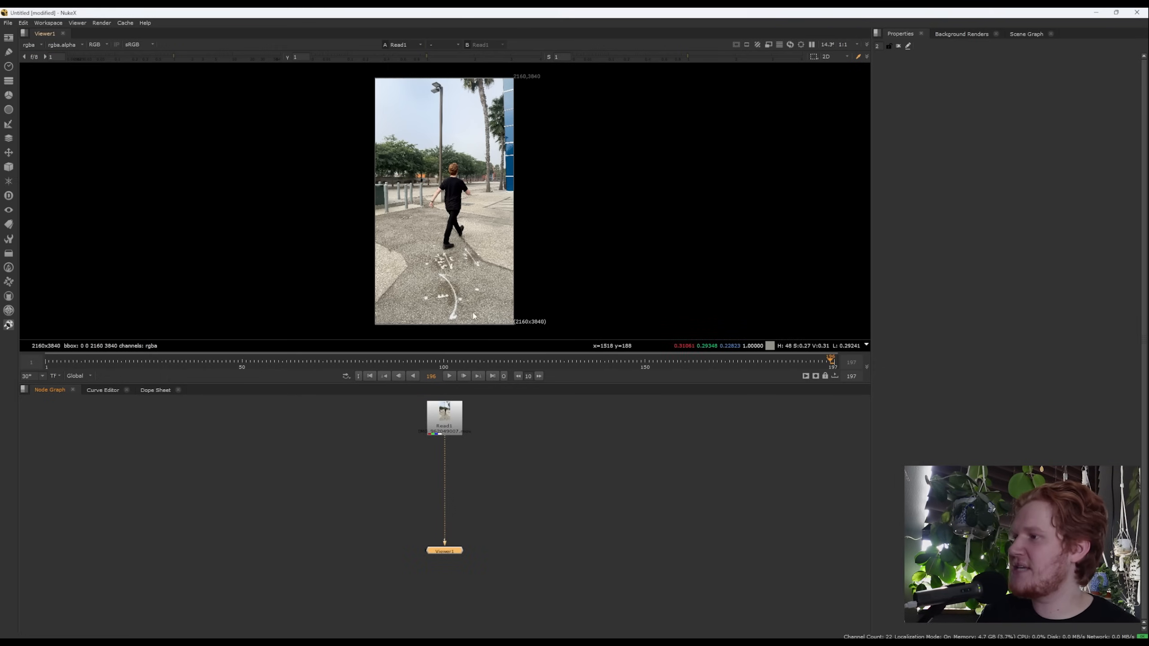
Create a FrameHold node for frame 89 of the footage and move it off to the left of the Read1 node.
{"action": "left_click", "coordinate": [397, 361]}
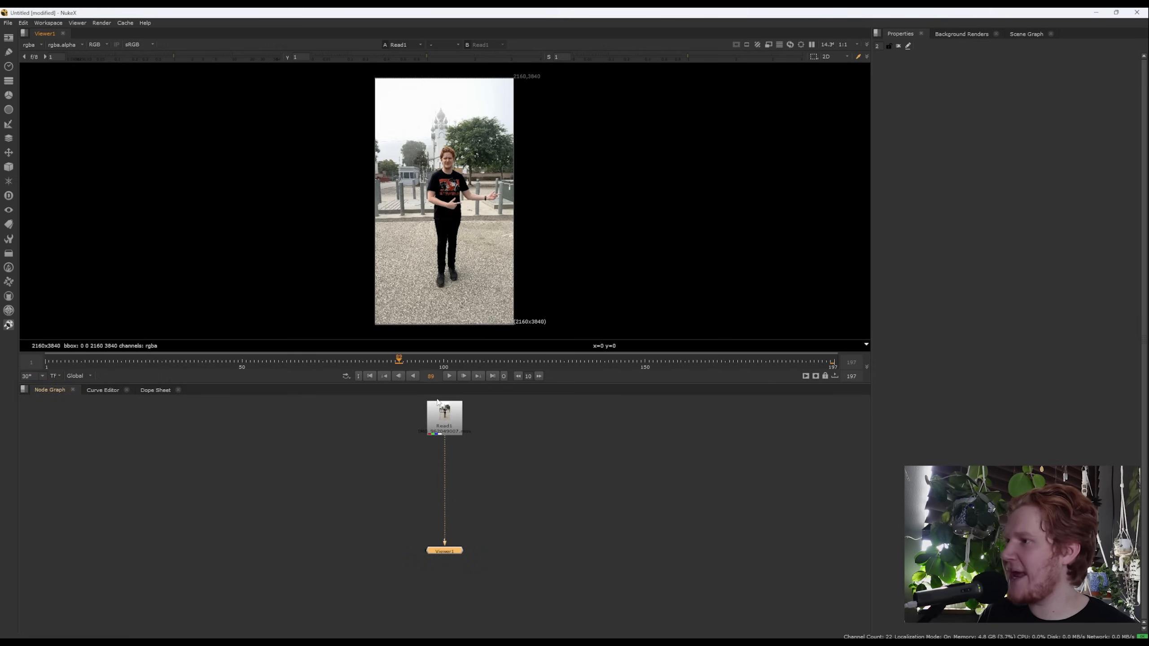
{"action": "left_click", "coordinate": [448, 420]}
{"action": "key", "text": "Tab"}
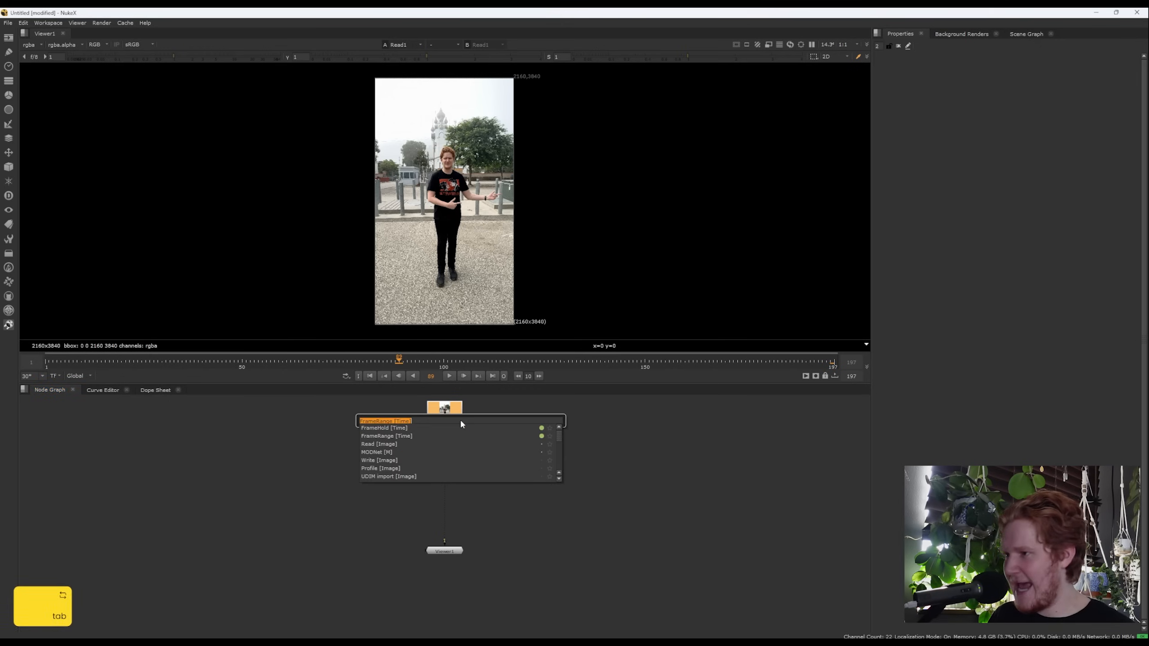
{"action": "type", "text": "framehold"}
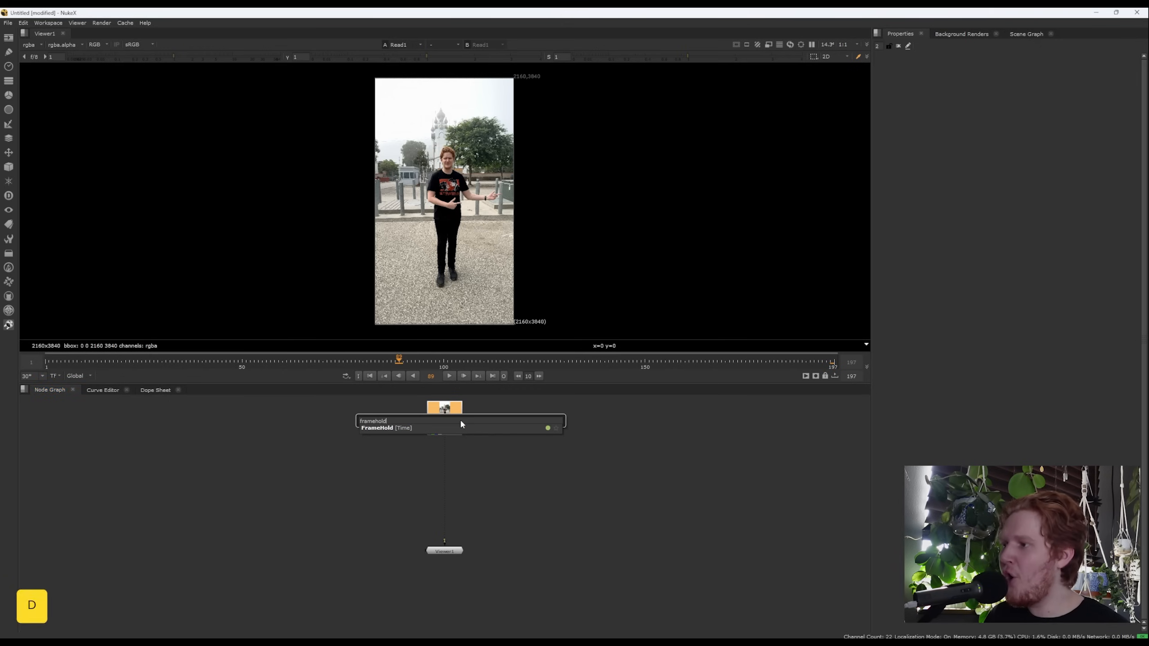
{"action": "type", "text": "l"}
{"action": "key", "text": "Return"}
{"action": "left_click_drag", "start_coordinate": [452, 448], "coordinate": [297, 473]}
Add a second FrameHold node under Read1, holding frame 196 near the end of the clip.
{"action": "left_click", "coordinate": [444, 414]}
{"action": "left_click", "coordinate": [450, 360]}
{"action": "left_click_drag", "start_coordinate": [450, 360], "coordinate": [828, 358]}
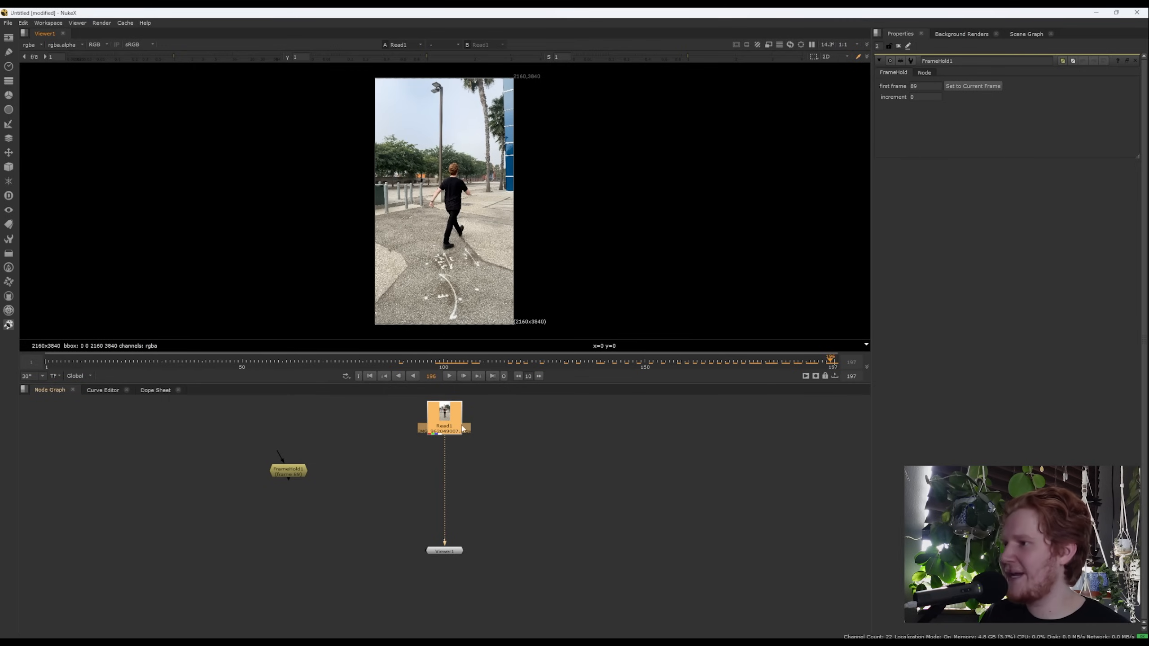
{"action": "key", "text": "Tab"}
{"action": "type", "text": "frame"}
{"action": "key", "text": "Down"}
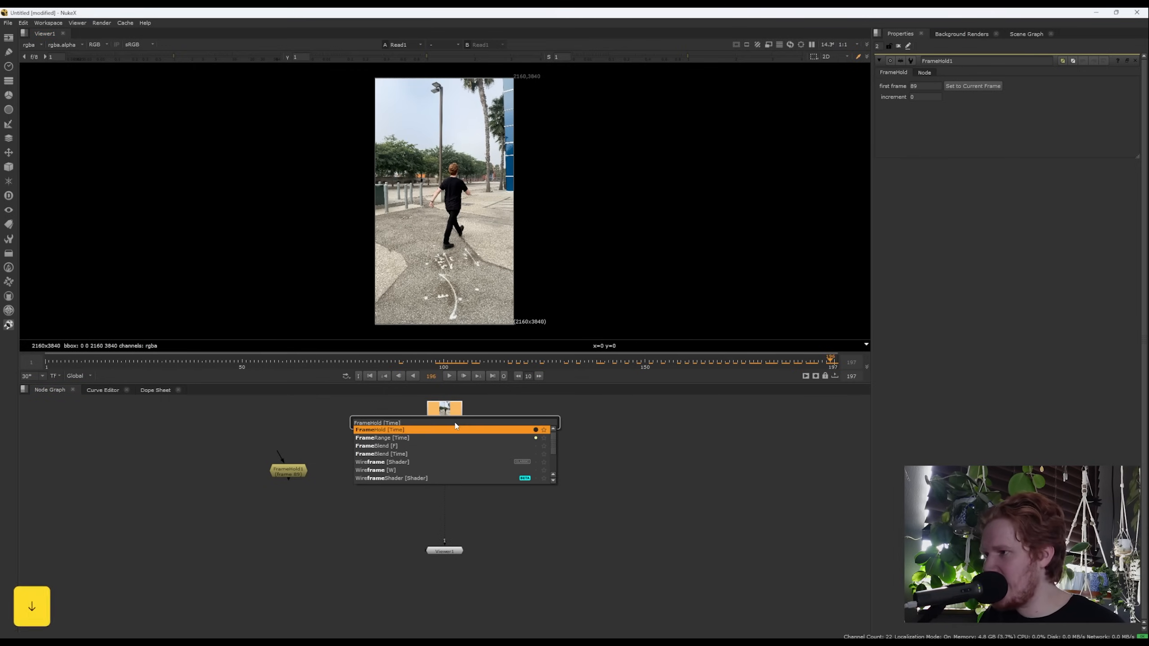
{"action": "key", "text": "Return"}
{"action": "left_click_drag", "start_coordinate": [466, 473], "coordinate": [467, 472]}
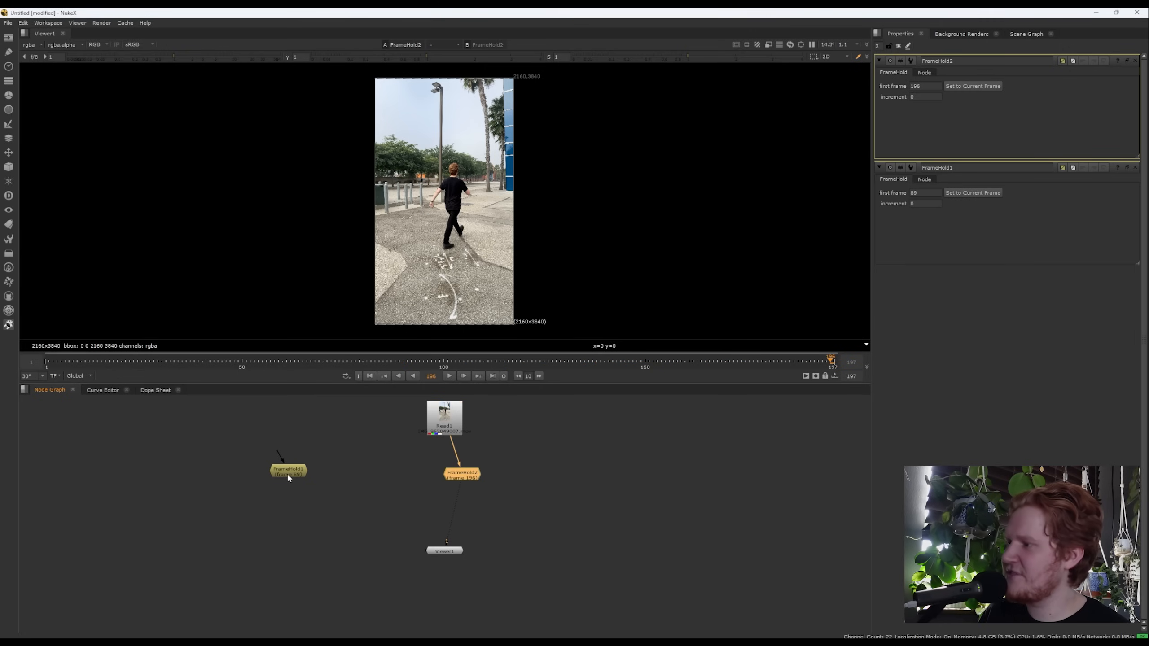
Connect the frame 89 FrameHold to Read1, arrange both FrameHolds side by side, and scrub to check the frame 196 hold.
{"action": "left_click_drag", "start_coordinate": [287, 472], "coordinate": [383, 472]}
{"action": "left_click_drag", "start_coordinate": [374, 453], "coordinate": [439, 419]}
{"action": "left_click_drag", "start_coordinate": [467, 475], "coordinate": [486, 469]}
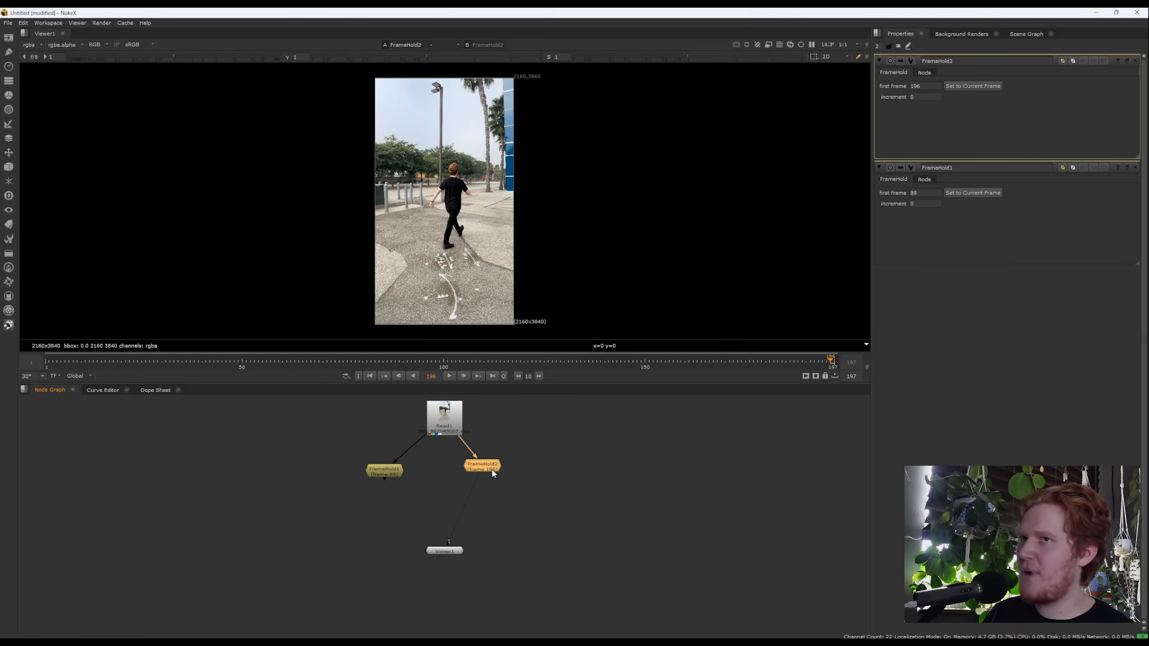
{"action": "left_click_drag", "start_coordinate": [61, 361], "coordinate": [772, 361]}
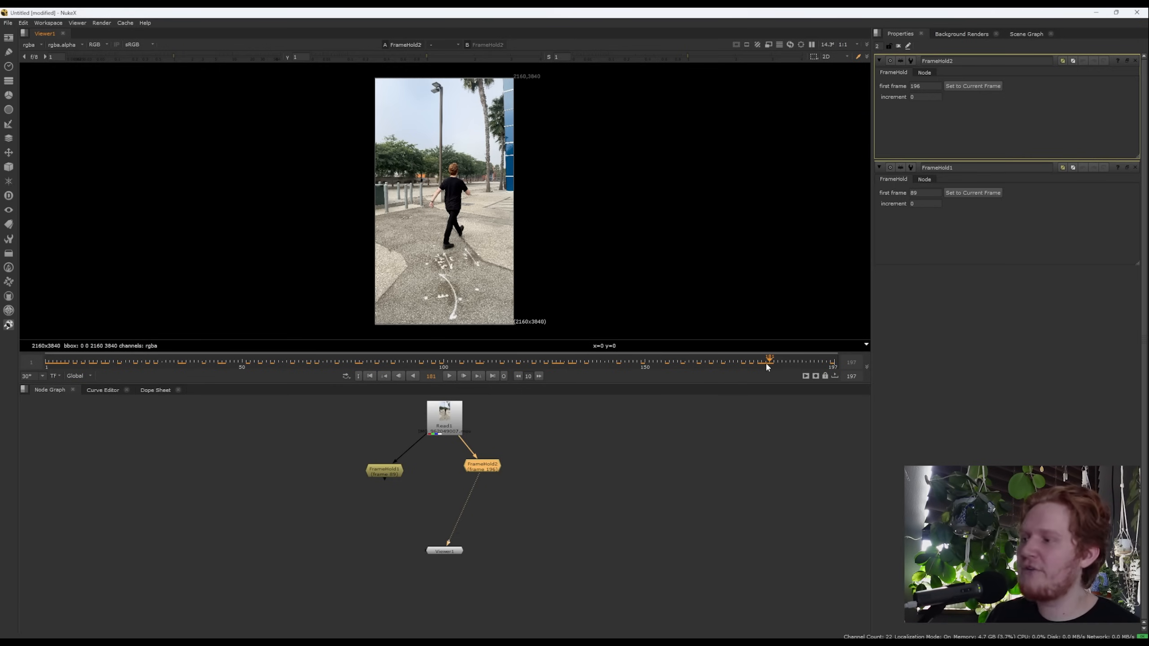
Add a FrameRange node below the frame 196 FrameHold and set its range to 1–1.
{"action": "left_click", "coordinate": [483, 466]}
{"action": "key", "text": "Tab"}
{"action": "type", "text": "fram"}
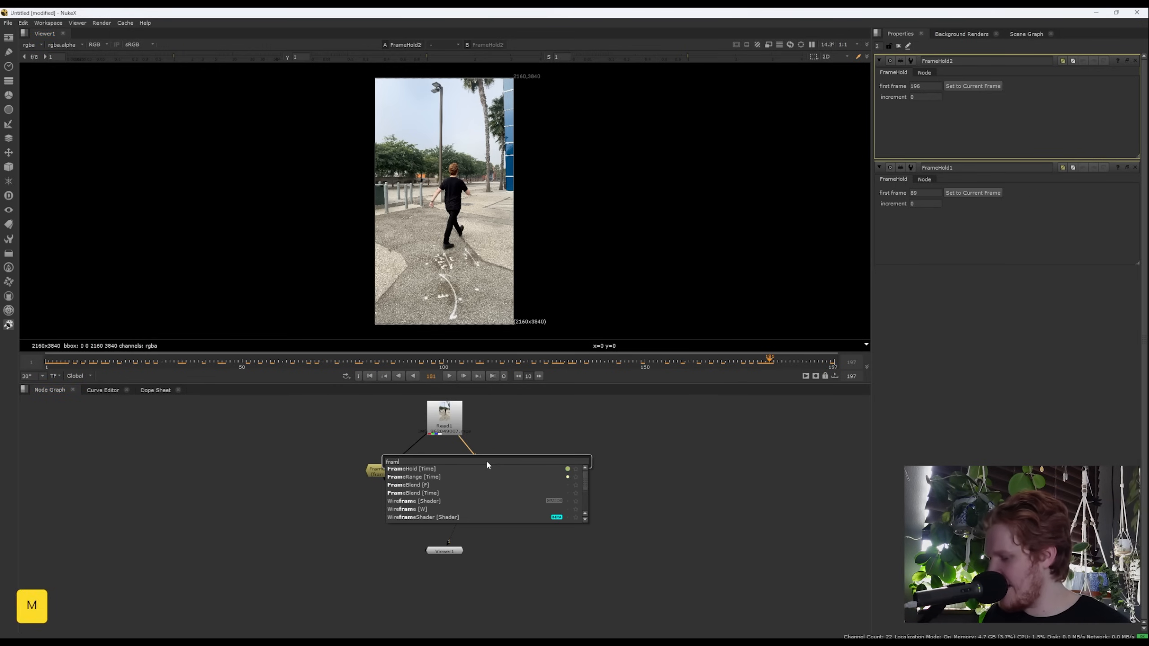
{"action": "type", "text": "e"}
{"action": "key", "text": "Down"}
{"action": "key", "text": "Return"}
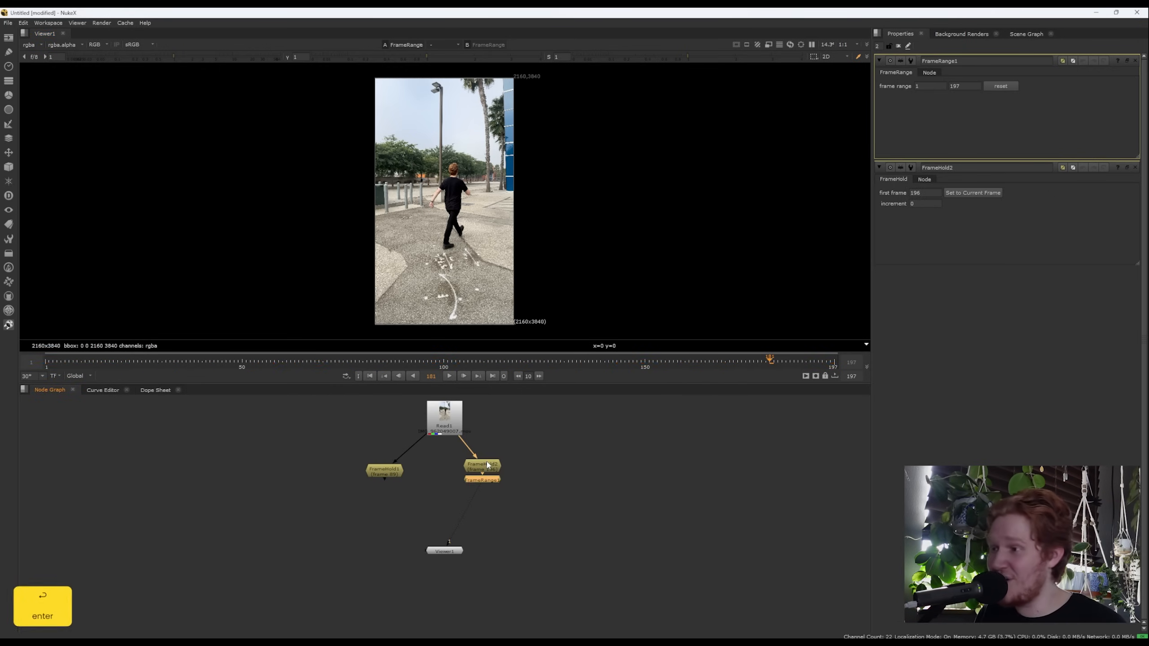
{"action": "double_click", "coordinate": [962, 88]}
{"action": "type", "text": "1"}
{"action": "left_click", "coordinate": [522, 511]}
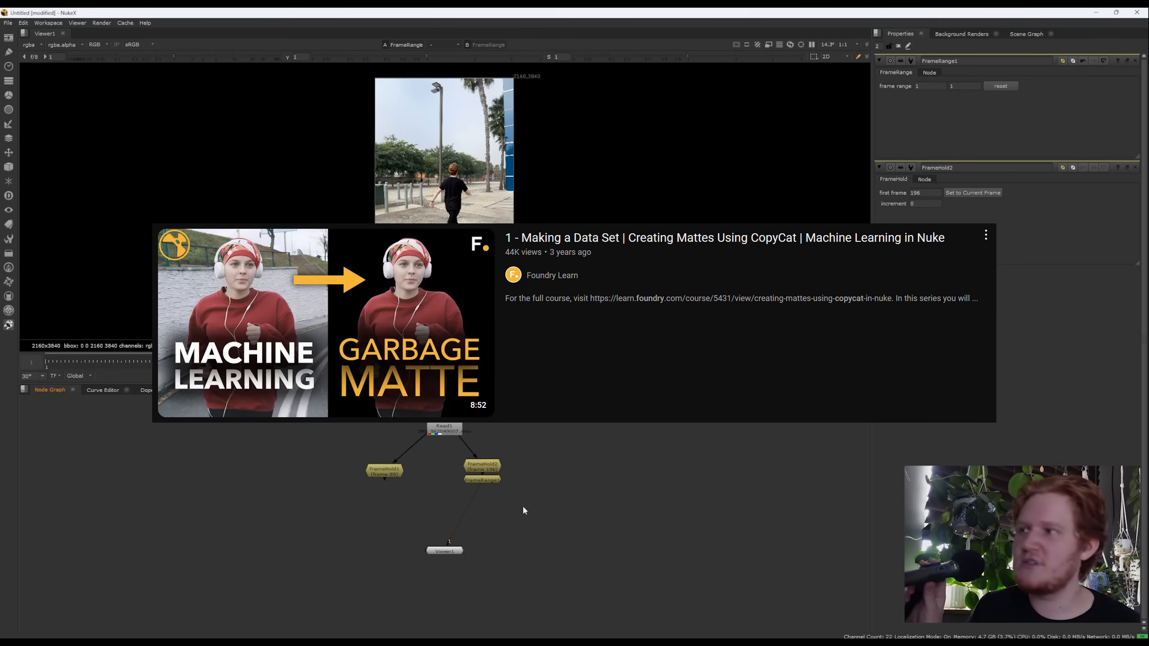
View the frame 89 FrameHold, add a FrameRange node below it, and set the range to 1–1.
{"action": "left_click", "coordinate": [384, 470]}
{"action": "key", "text": "1"}
{"action": "key", "text": "Tab"}
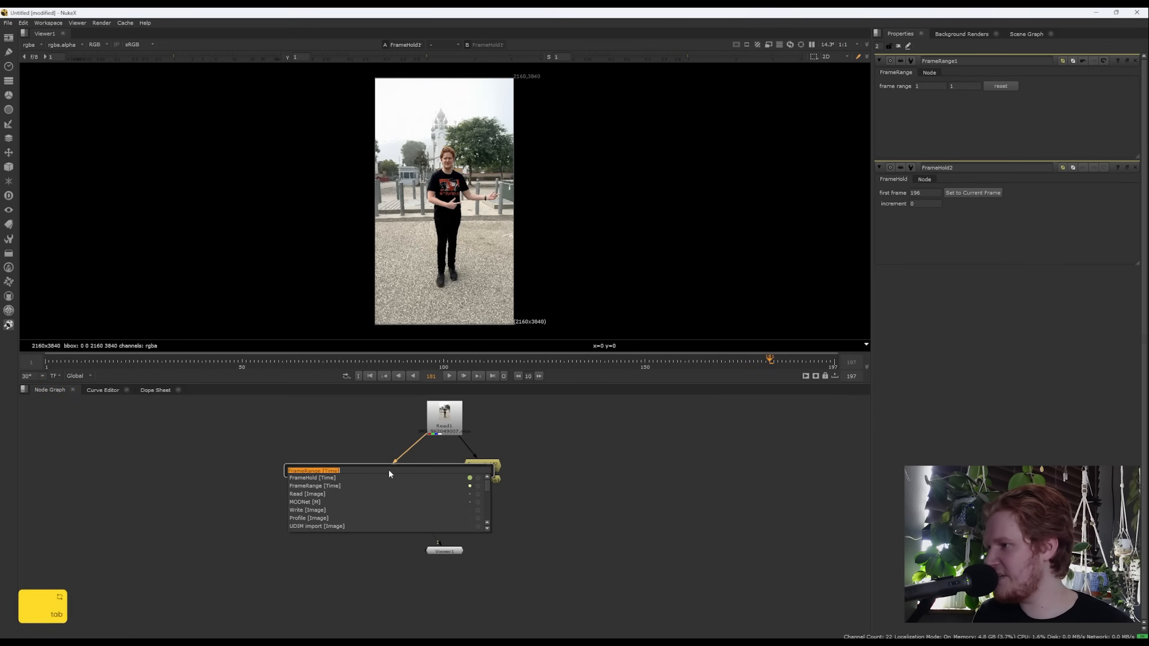
{"action": "type", "text": "frame"}
{"action": "key", "text": "Down"}
{"action": "key", "text": "Return"}
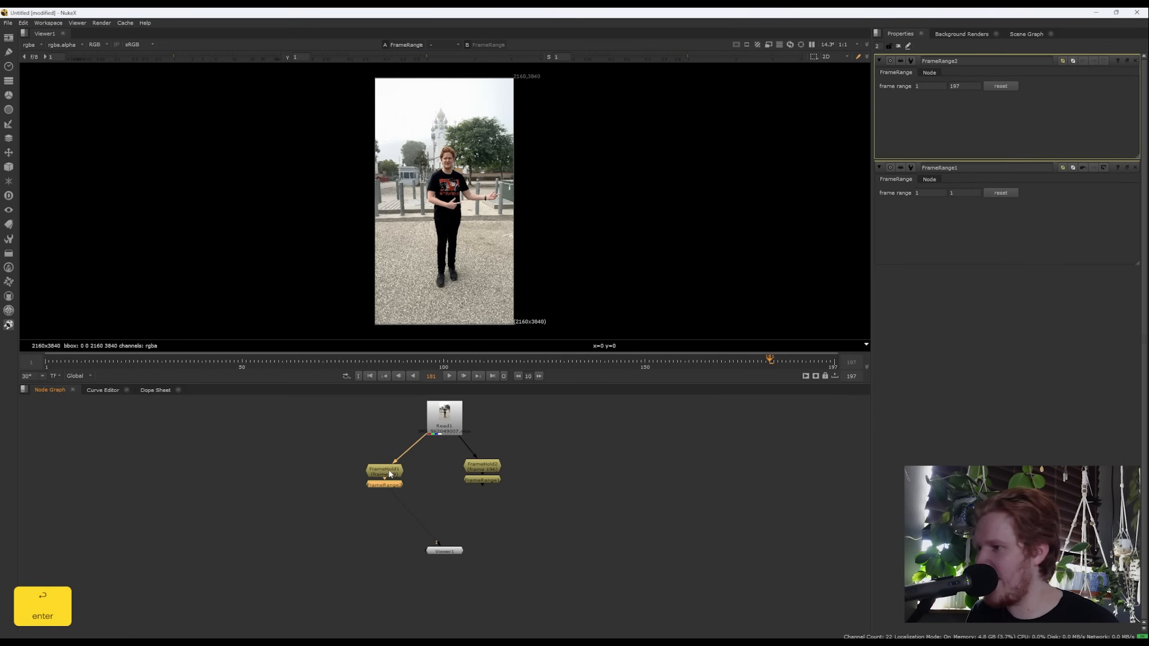
{"action": "left_click_drag", "start_coordinate": [968, 87], "coordinate": [932, 86]}
{"action": "type", "text": "1"}
{"action": "key", "text": "Return"}
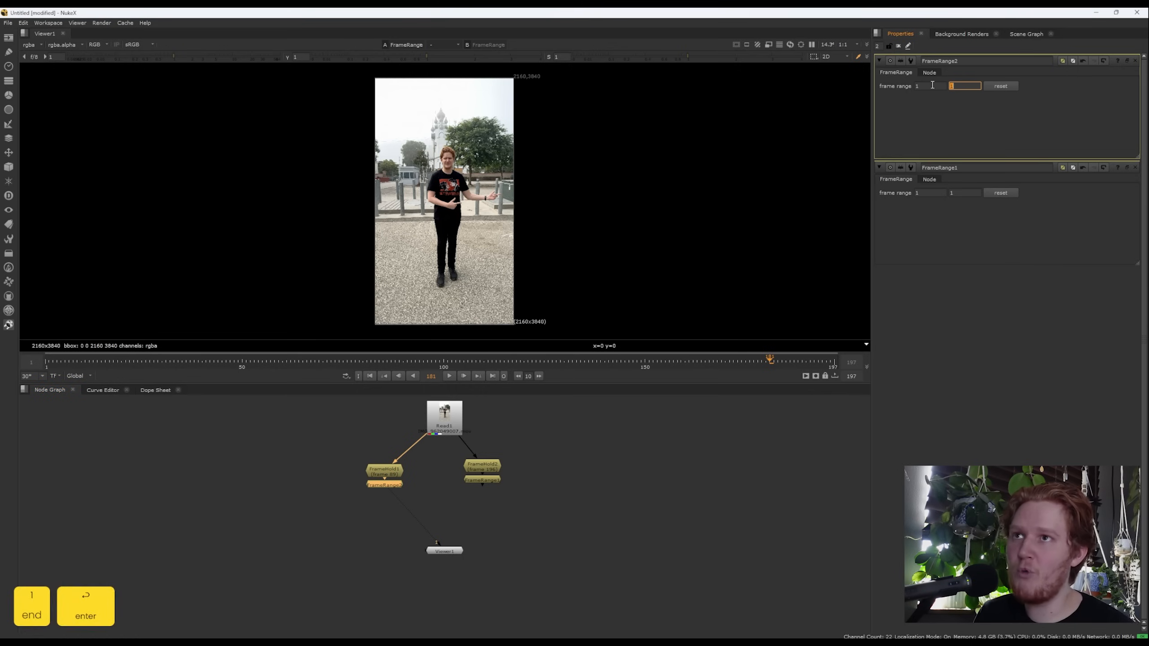
Scrub the timeline while viewing the frame 89 branch's FrameRange node to check its held frame.
{"action": "left_click_drag", "start_coordinate": [644, 364], "coordinate": [193, 380]}
{"action": "left_click", "coordinate": [383, 486]}
{"action": "key", "text": "1"}
{"action": "left_click_drag", "start_coordinate": [741, 362], "coordinate": [669, 363]}
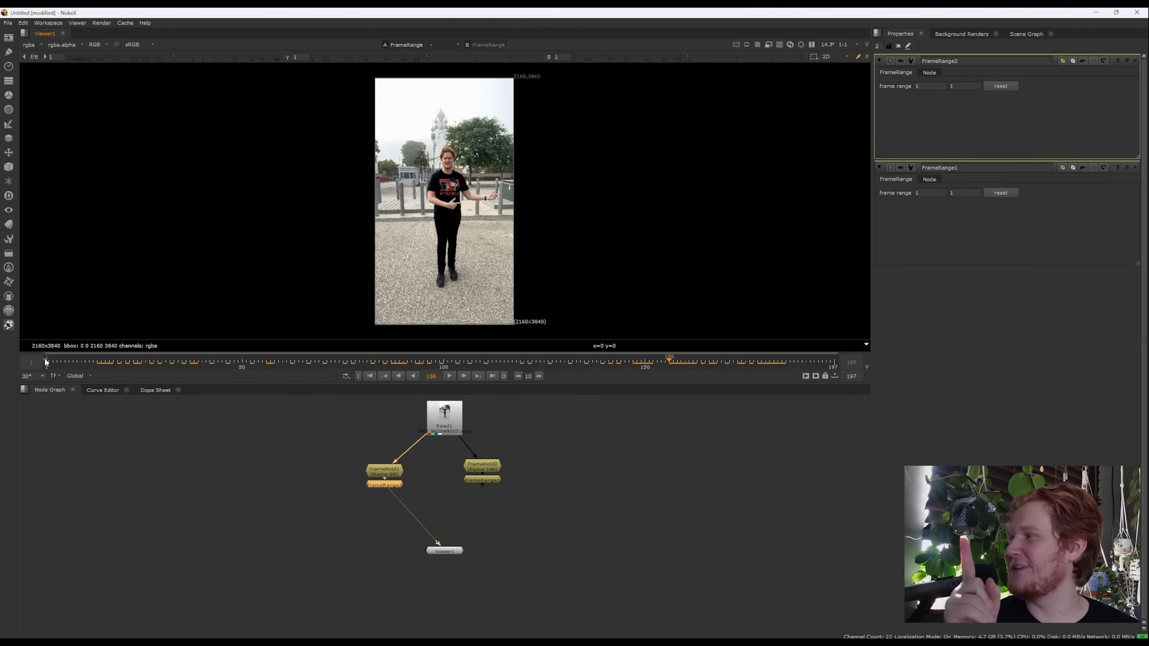
Add an AppendClip node joining the frame 89 and frame 196 FrameRange branches, and view its output.
{"action": "left_click_drag", "start_coordinate": [46, 361], "coordinate": [619, 361]}
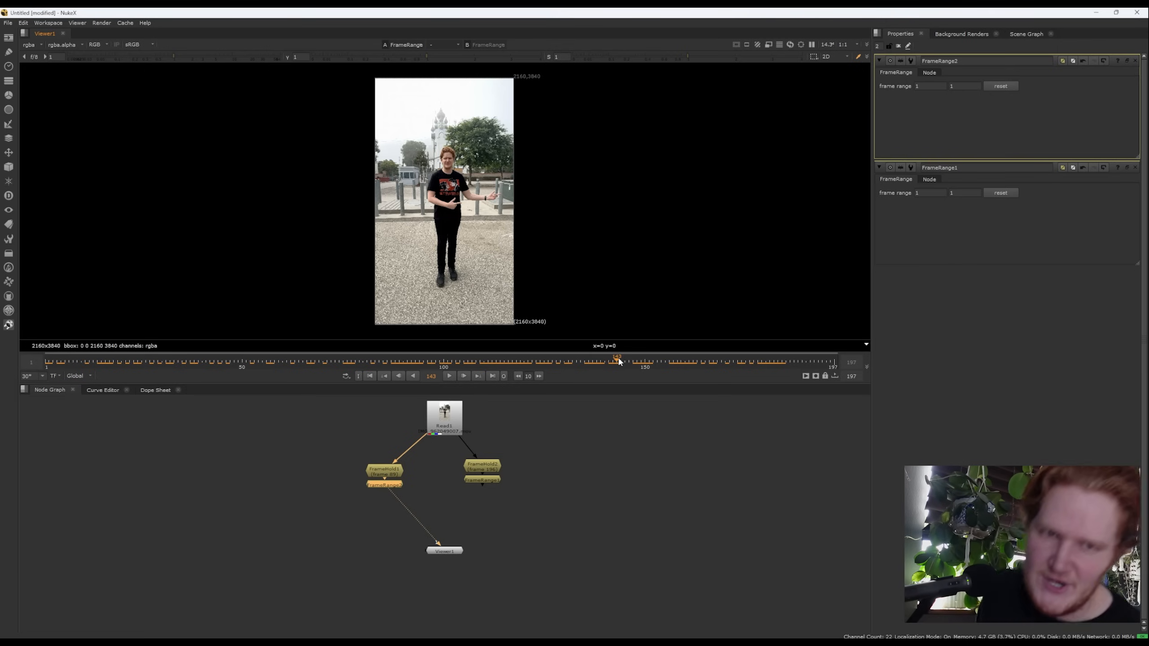
{"action": "left_click", "coordinate": [446, 497]}
{"action": "key", "text": "Tab"}
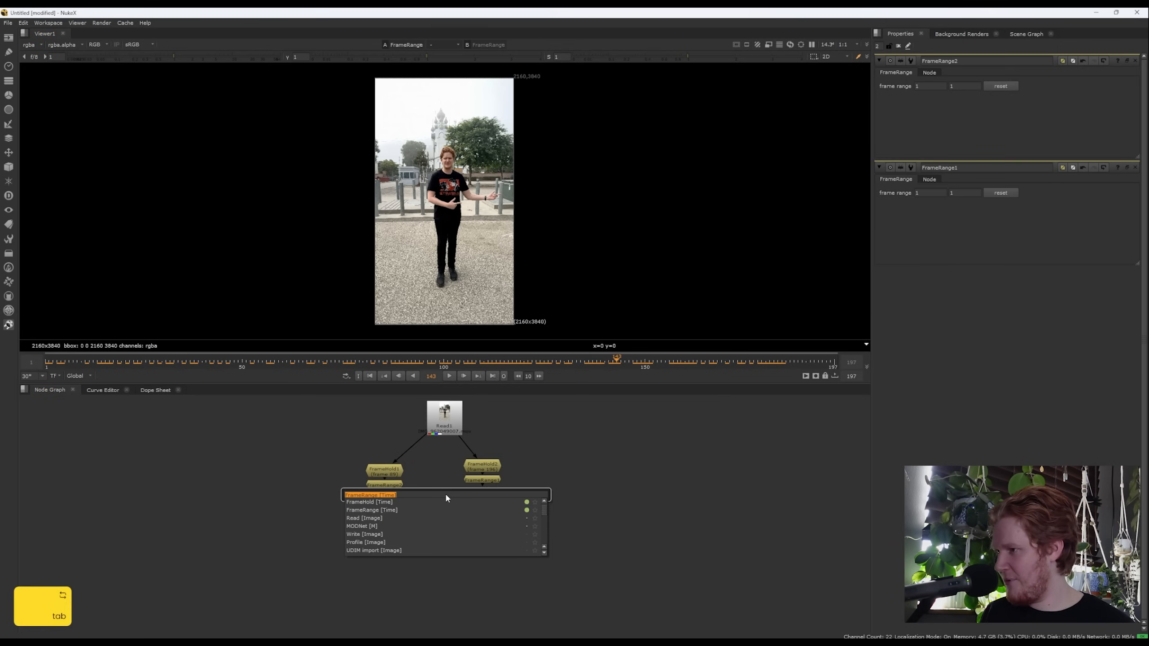
{"action": "type", "text": "appen"}
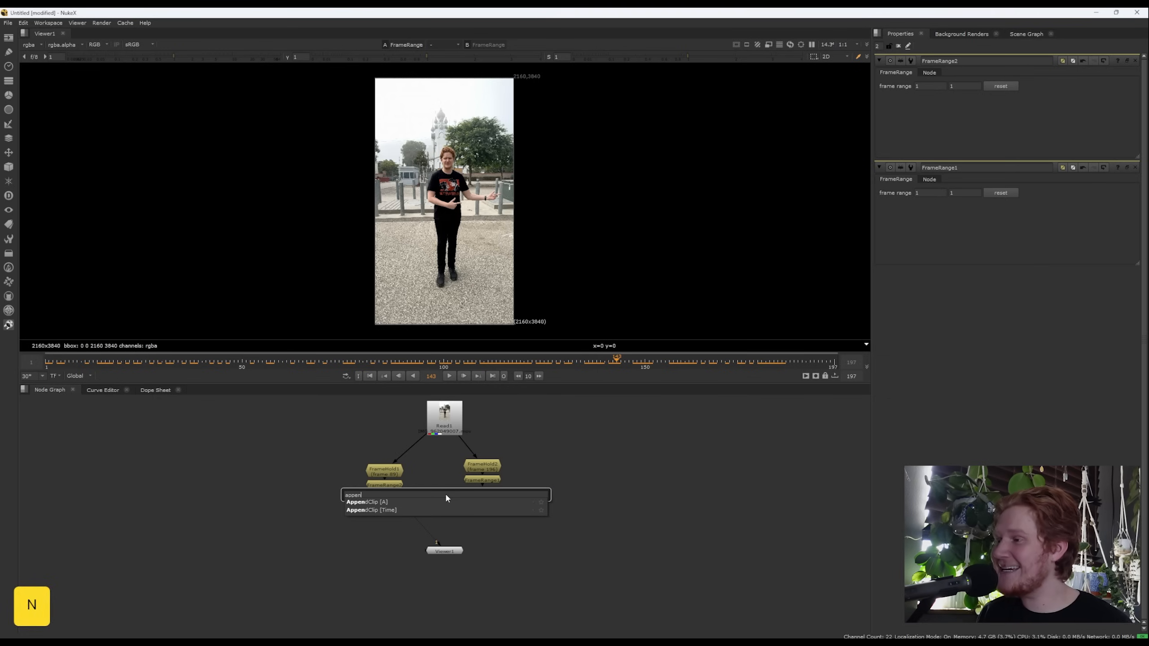
{"action": "key", "text": "Return"}
{"action": "left_click_drag", "start_coordinate": [446, 498], "coordinate": [482, 481]}
{"action": "key", "text": "1"}
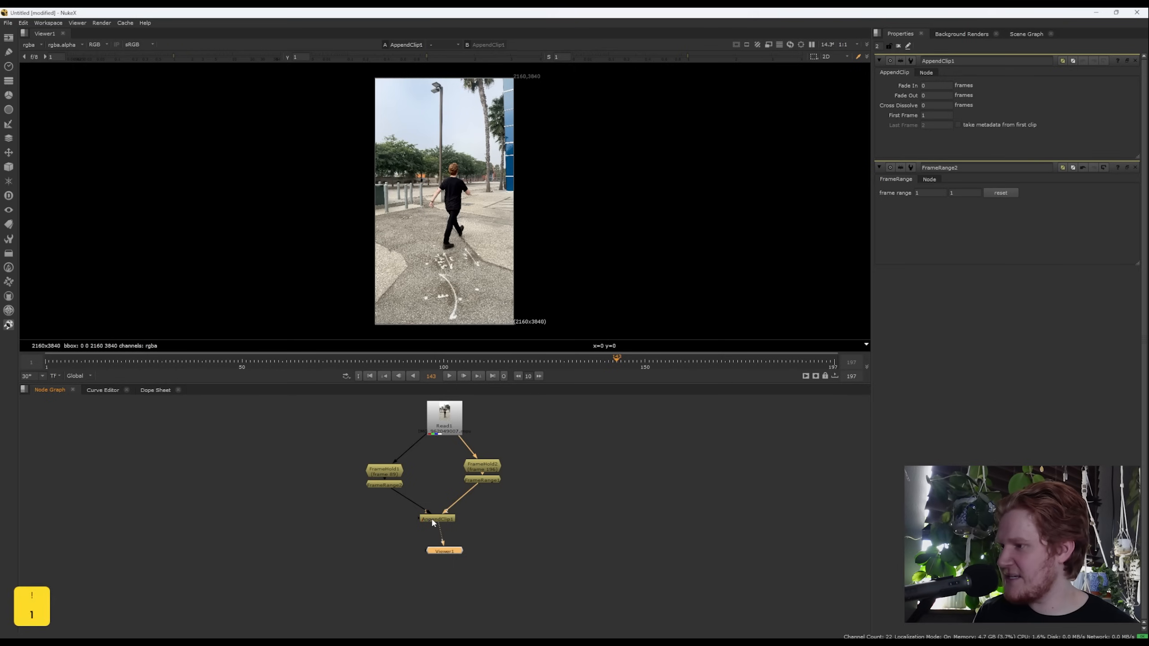
Step back and forth through the first frames of the AppendClip output to check the order of the held frames.
{"action": "left_click", "coordinate": [45, 360]}
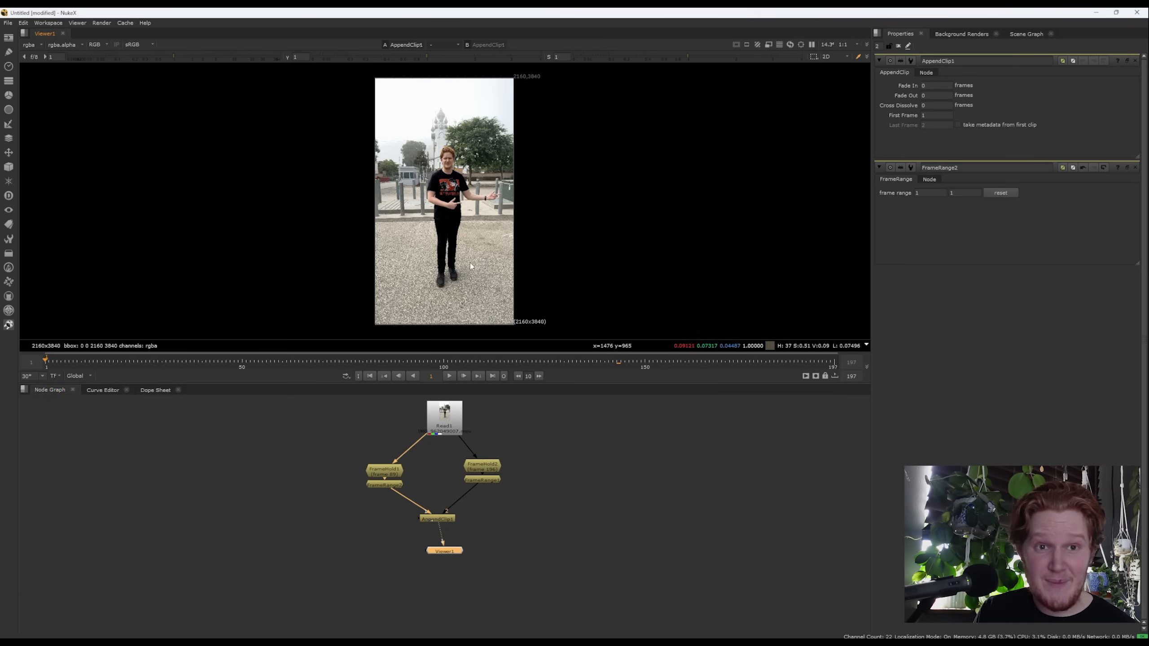
{"action": "key", "text": "Right"}
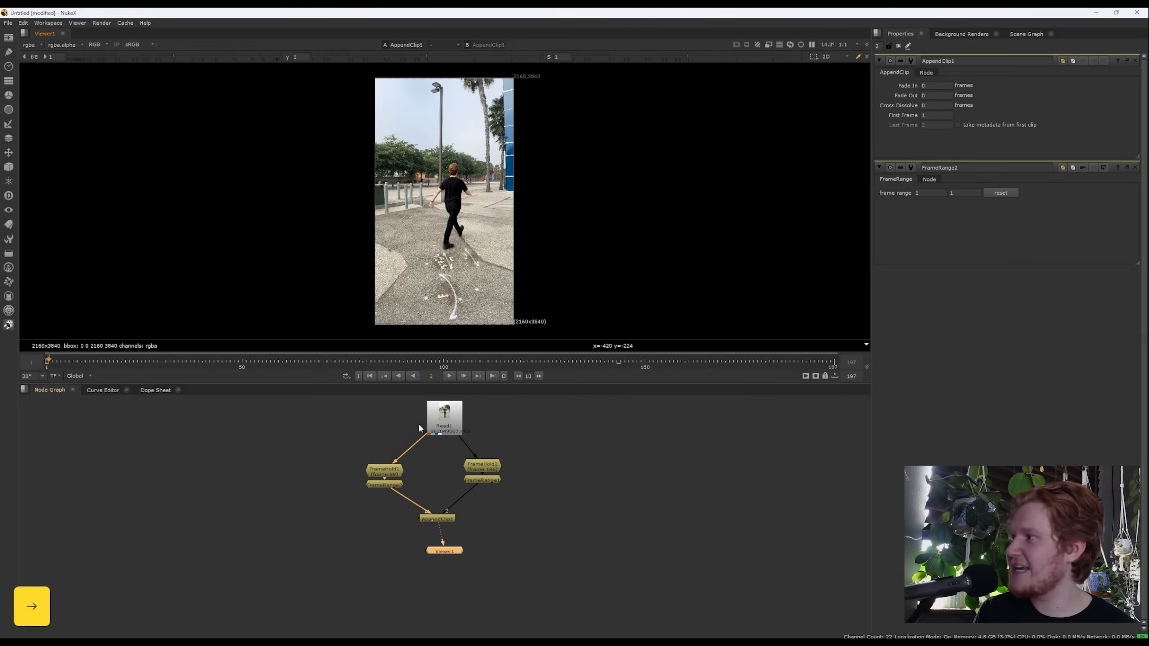
{"action": "key", "text": "Right"}
{"action": "key", "text": "Right"}
{"action": "key", "text": "Right"}
{"action": "key", "text": "Right"}
{"action": "key", "text": "Right"}
{"action": "key", "text": "Right"}
{"action": "key", "text": "Right"}
{"action": "key", "text": "Right"}
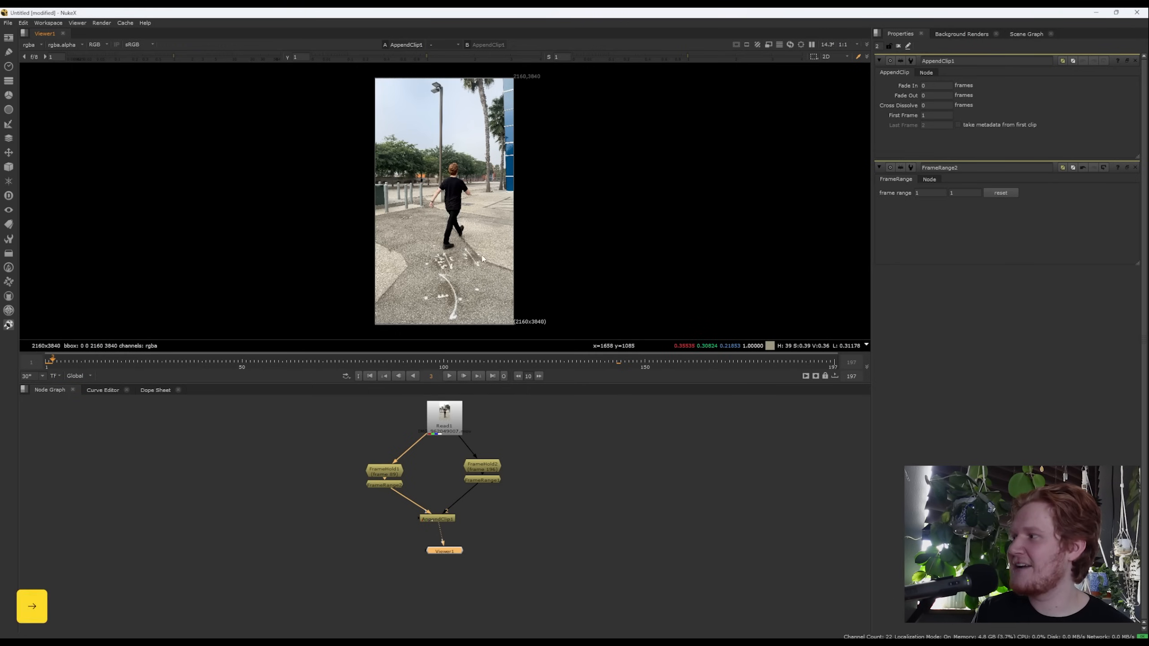
{"action": "key", "text": "Left"}
{"action": "key", "text": "Left"}
{"action": "key", "text": "Left"}
{"action": "key", "text": "Left"}
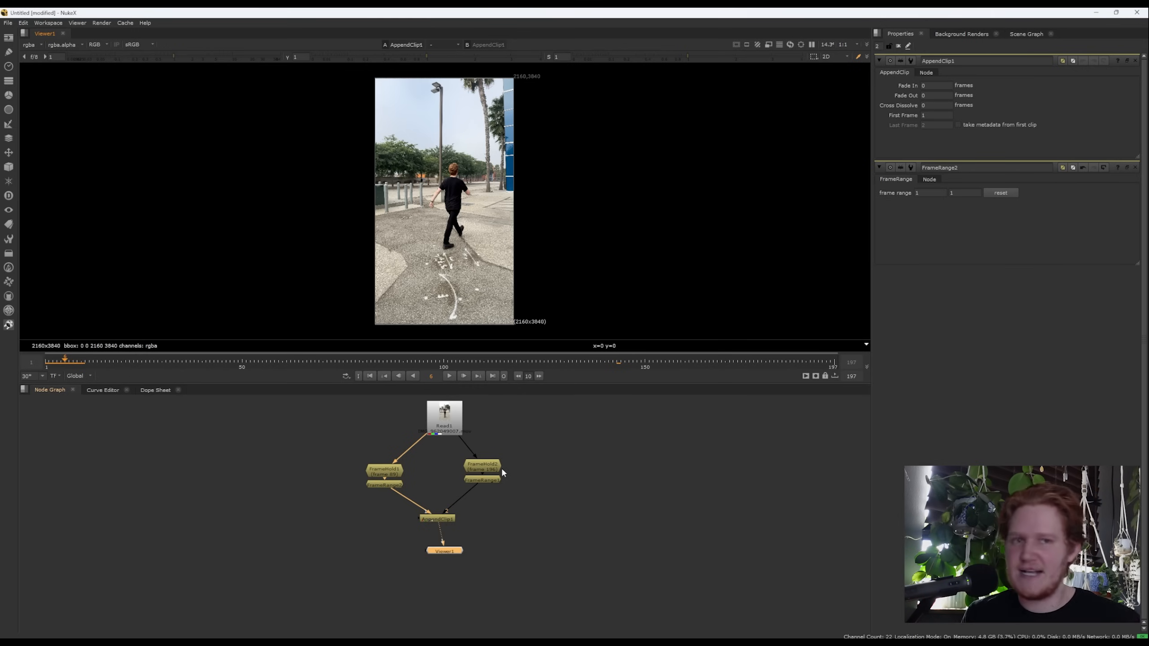
{"action": "key", "text": "Left"}
{"action": "key", "text": "Left"}
{"action": "key", "text": "Left"}
{"action": "key", "text": "Left"}
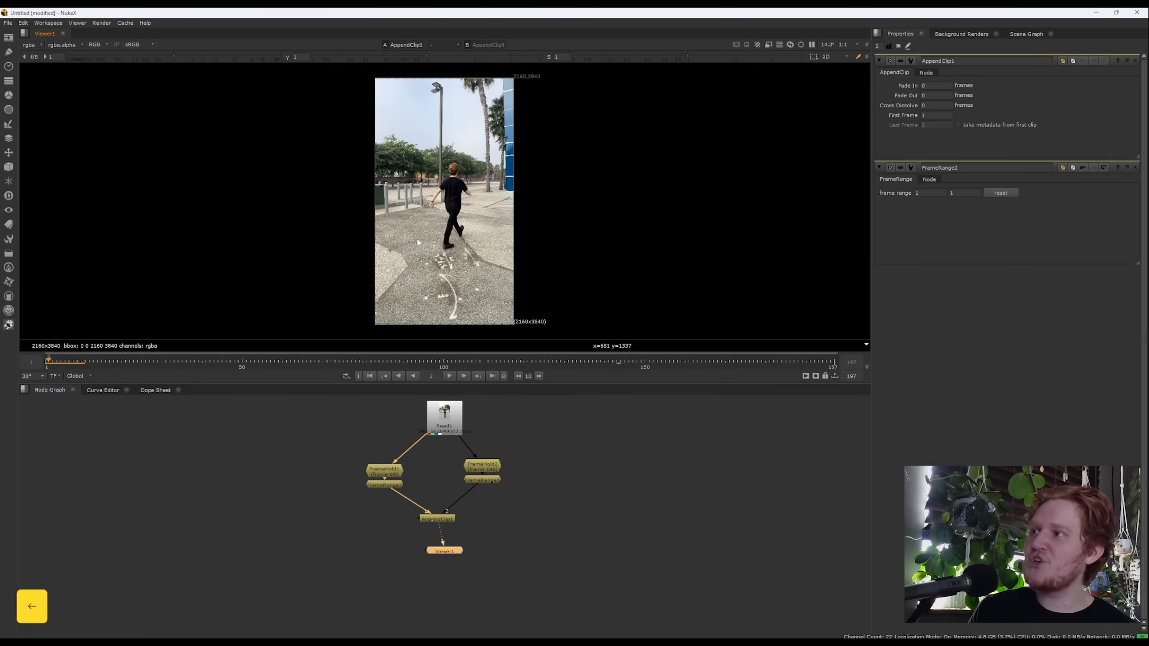
{"action": "key", "text": "Left"}
{"action": "key", "text": "Right"}
{"action": "key", "text": "Left"}
Move the Viewer and AppendClip nodes lower, and add a Roto node below the frame 89 branch's FrameRange.
{"action": "left_click_drag", "start_coordinate": [441, 555], "coordinate": [434, 602]}
{"action": "left_click", "coordinate": [452, 520]}
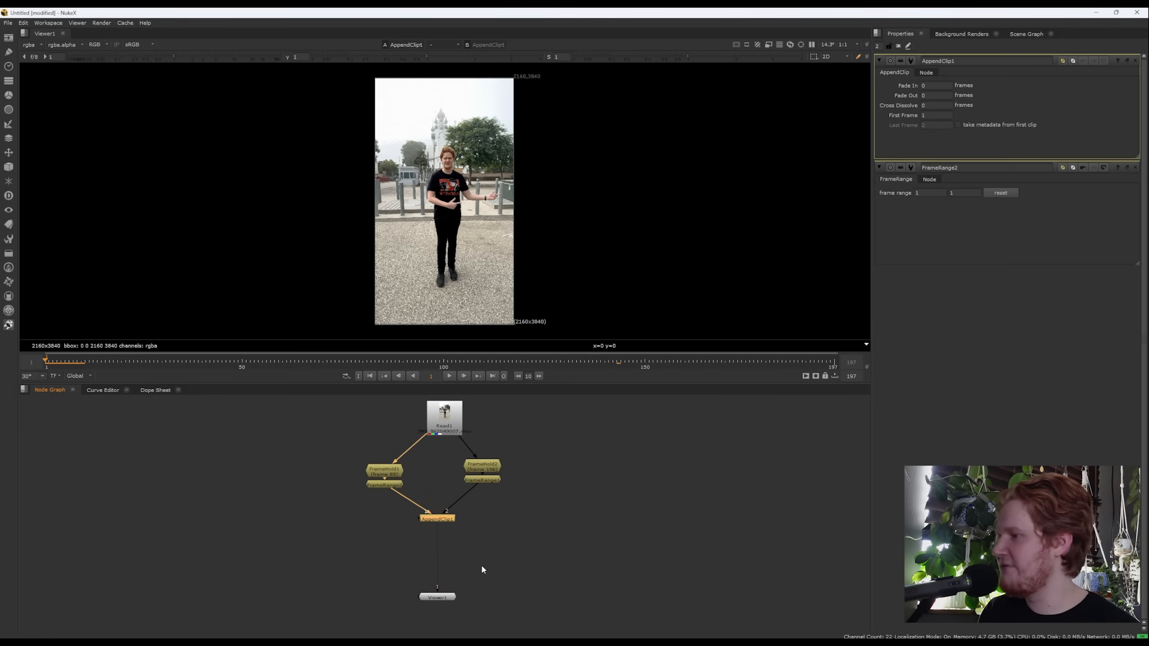
{"action": "left_click_drag", "start_coordinate": [442, 520], "coordinate": [443, 550]}
{"action": "left_click", "coordinate": [388, 486]}
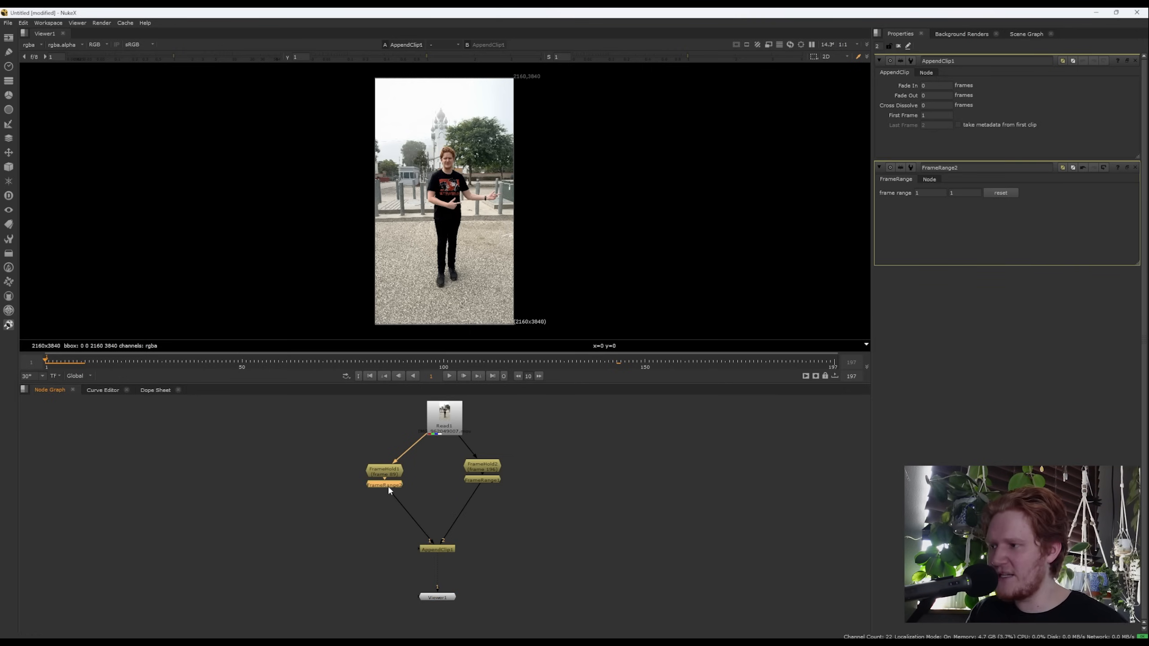
{"action": "key", "text": "o"}
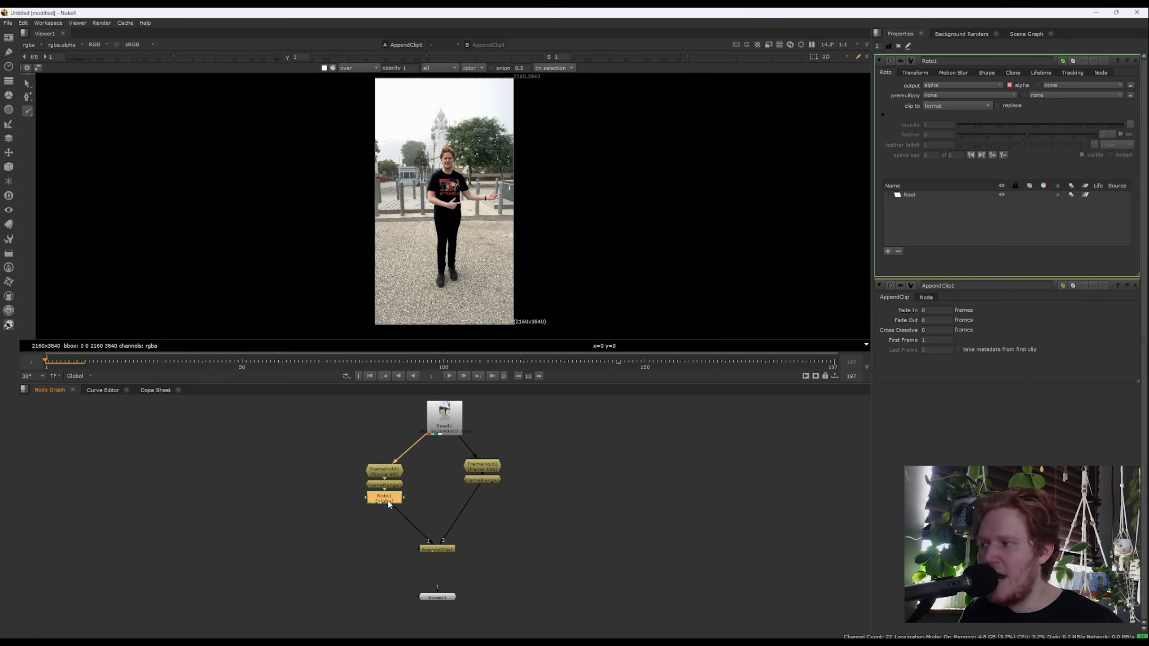
Start a Bezier shape on the frame 89 image, tracing the edge of the person's hair.
{"action": "scroll", "coordinate": [400, 122], "scroll_direction": "up", "scroll_amount": 4}
{"action": "scroll", "coordinate": [400, 122], "scroll_direction": "up", "scroll_amount": 5}
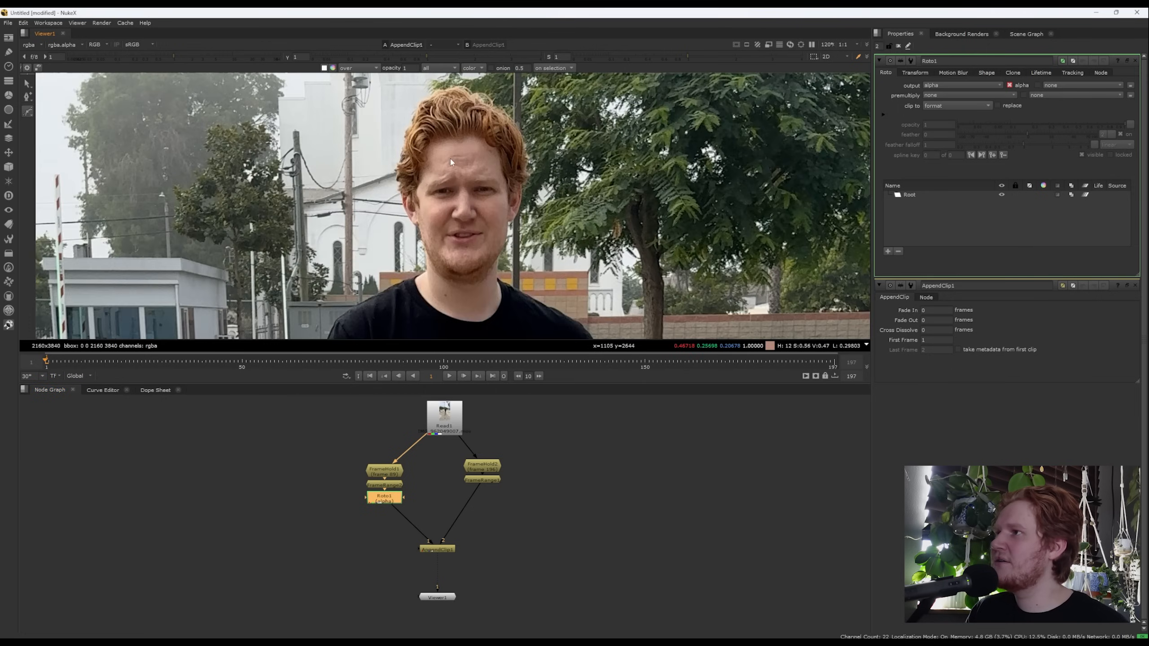
{"action": "middle_click_drag", "start_coordinate": [445, 141], "coordinate": [441, 170]}
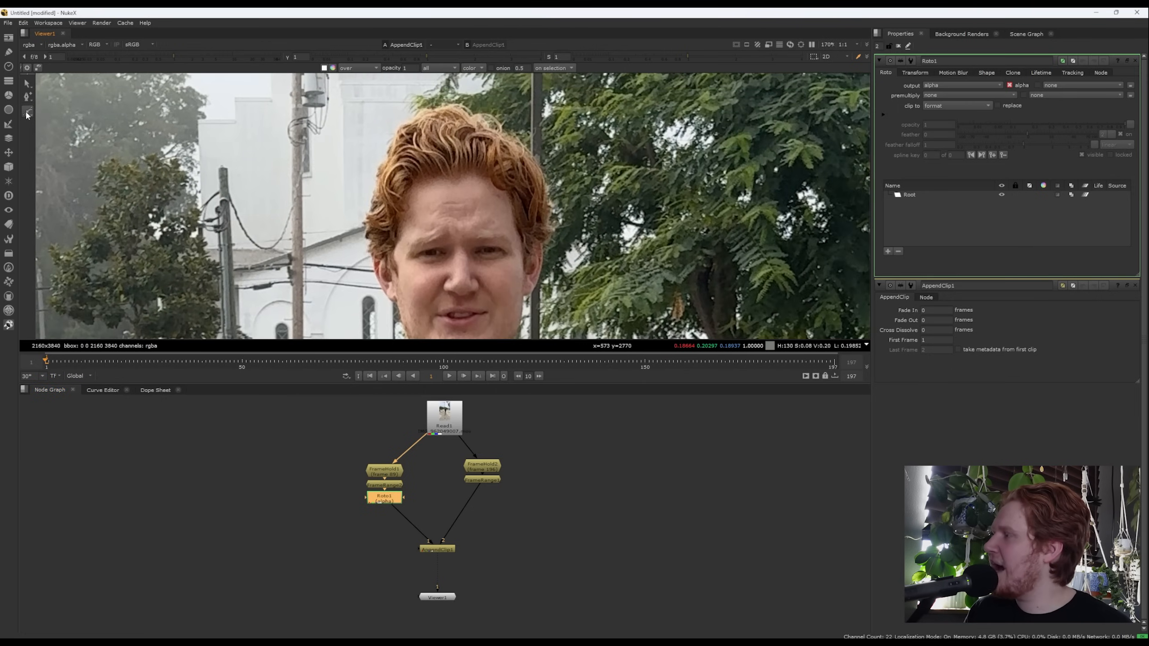
{"action": "left_click", "coordinate": [27, 112]}
{"action": "left_click", "coordinate": [29, 111]}
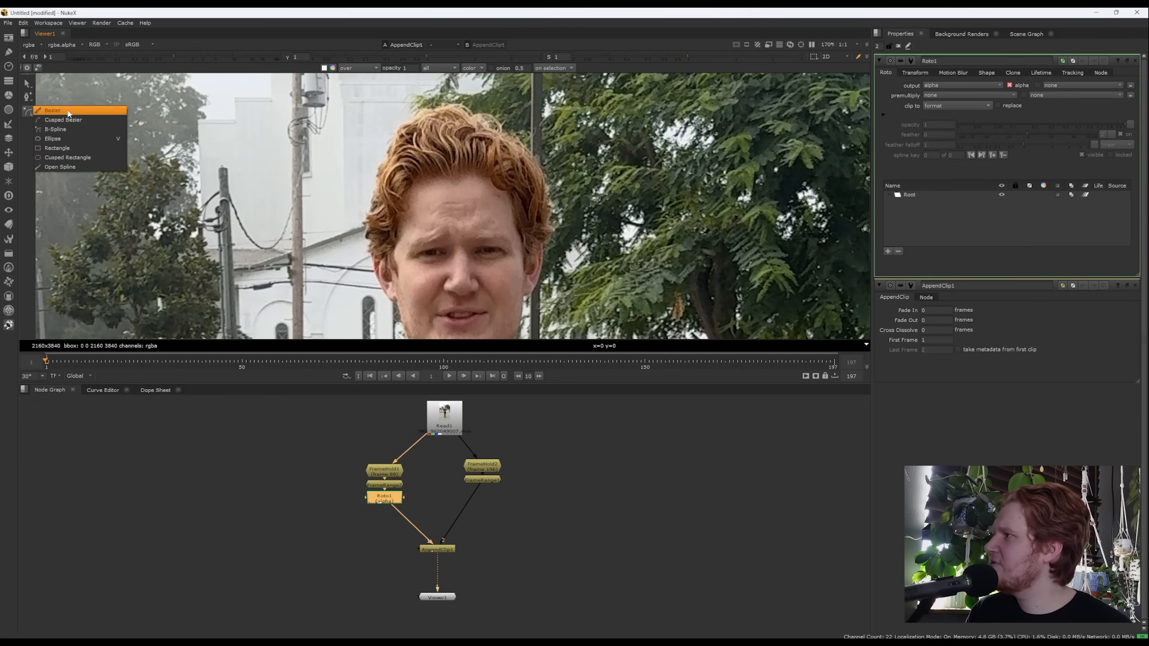
{"action": "left_click", "coordinate": [69, 112]}
{"action": "scroll", "coordinate": [456, 156], "scroll_direction": "up", "scroll_amount": 1}
{"action": "middle_click_drag", "start_coordinate": [456, 156], "coordinate": [456, 177]}
{"action": "left_click", "coordinate": [415, 124]}
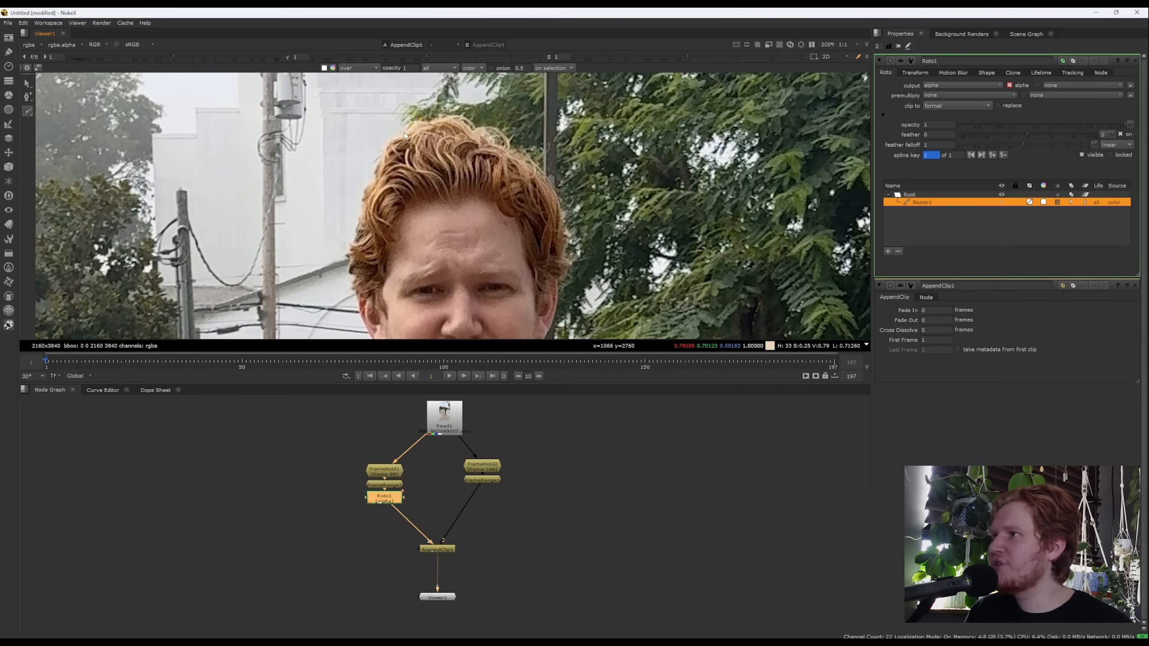
{"action": "left_click", "coordinate": [378, 171]}
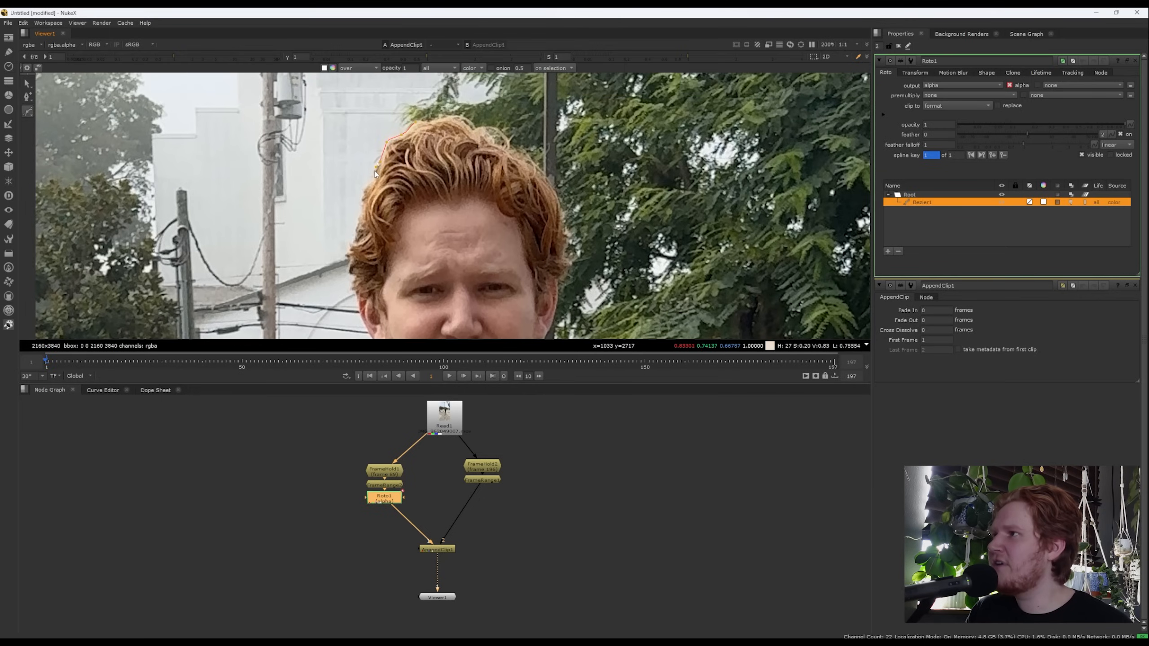
{"action": "left_click", "coordinate": [371, 187]}
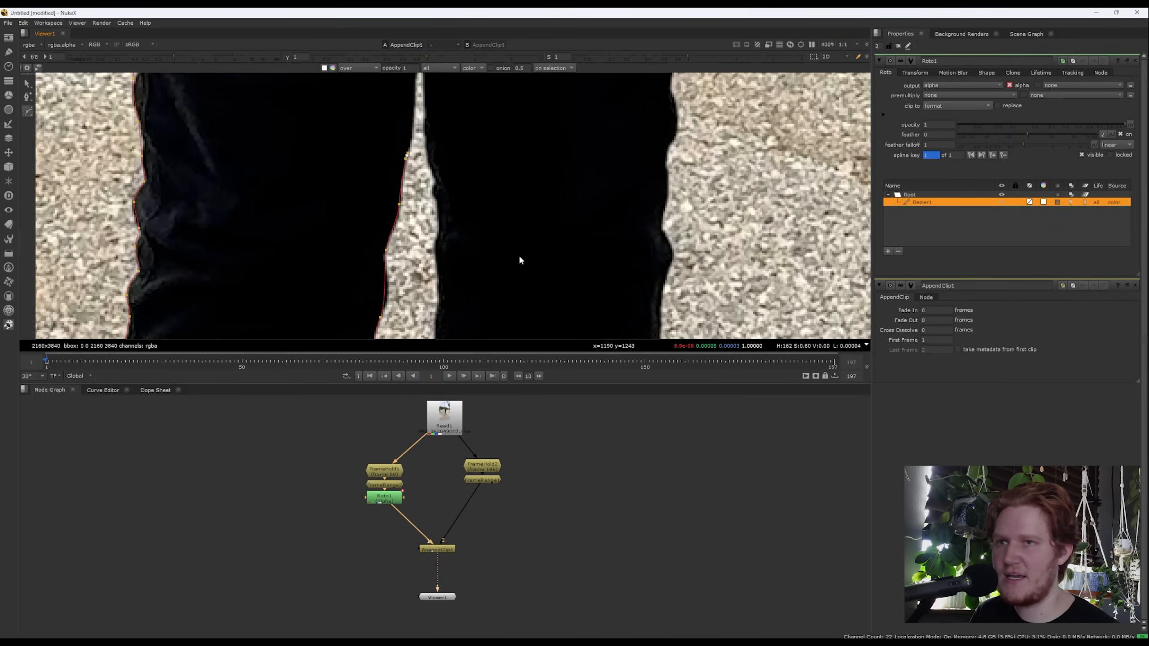
Enlarge the viewer and continue the Bezier outline around the person's legs and shoes until the silhouette is closed.
{"action": "key", "text": "space"}
{"action": "key", "text": "space"}
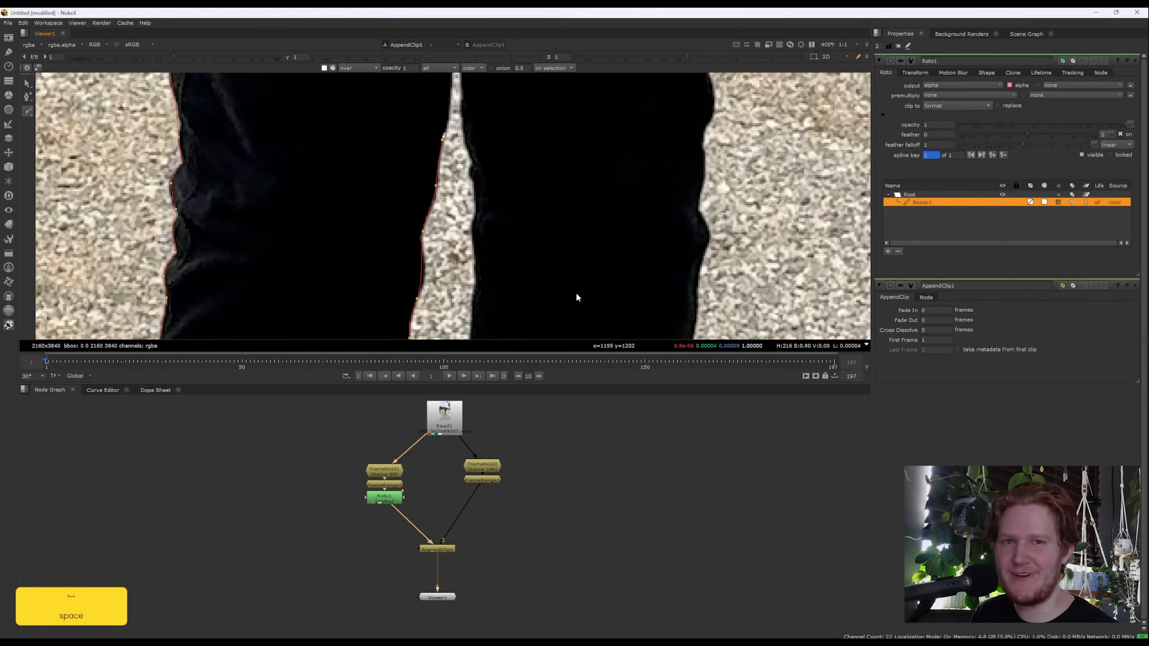
{"action": "key", "text": "space"}
{"action": "key", "text": "space"}
{"action": "key", "text": "space"}
{"action": "key", "text": "space"}
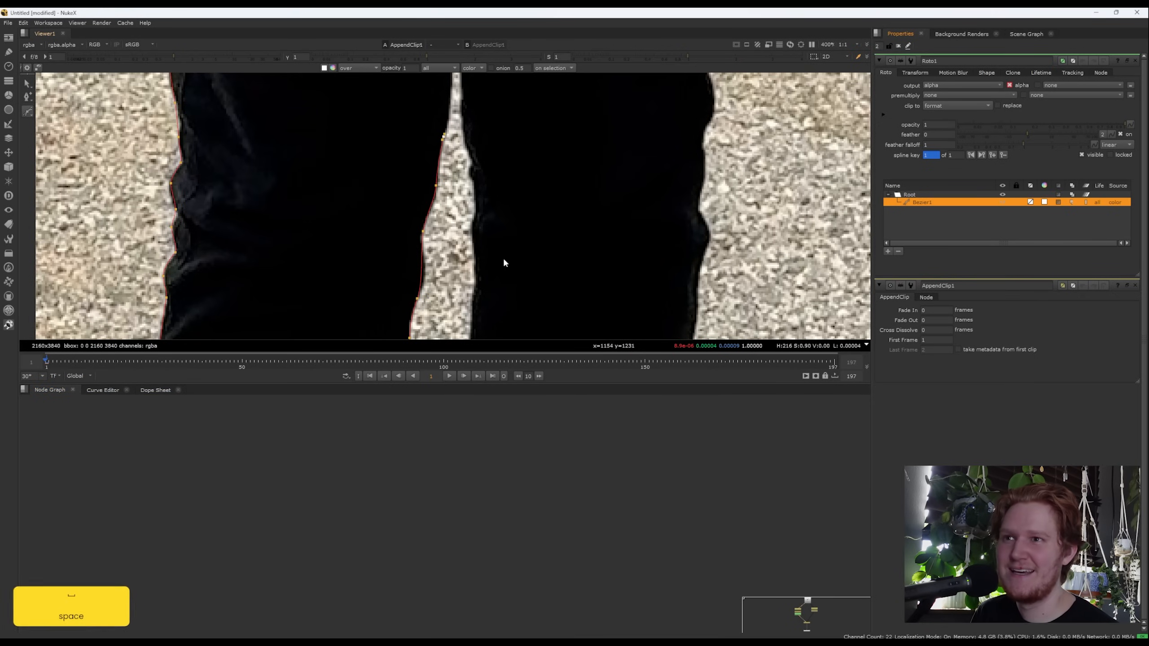
{"action": "key", "text": "space"}
{"action": "left_click", "coordinate": [476, 400]}
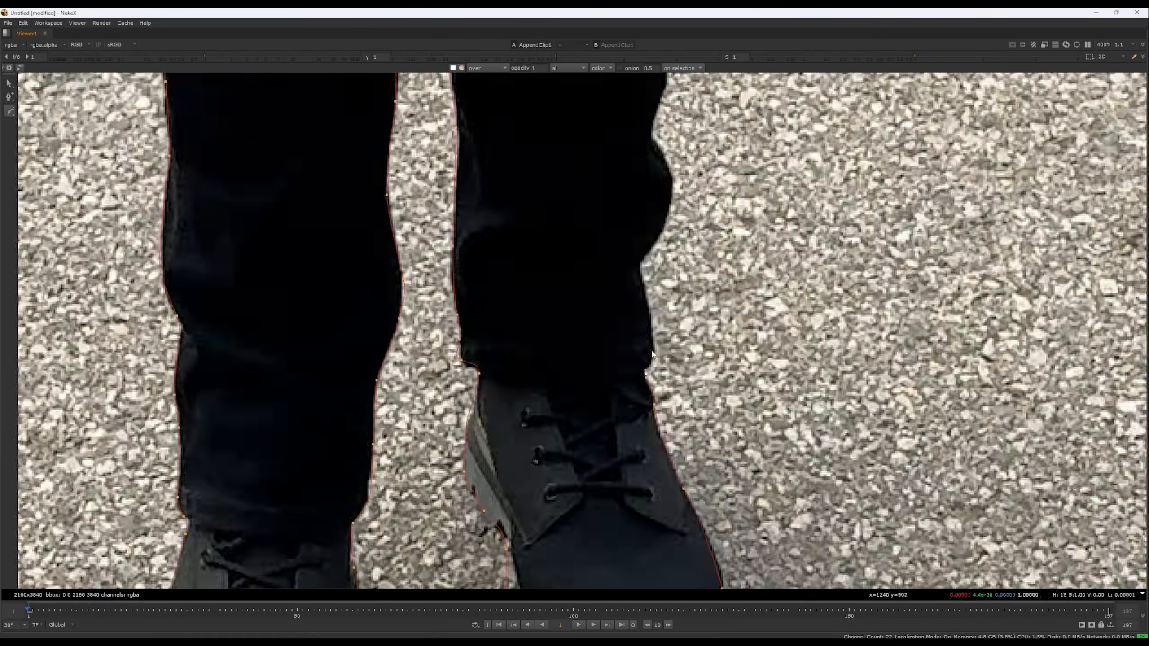
{"action": "left_click", "coordinate": [533, 346]}
{"action": "left_click", "coordinate": [359, 448]}
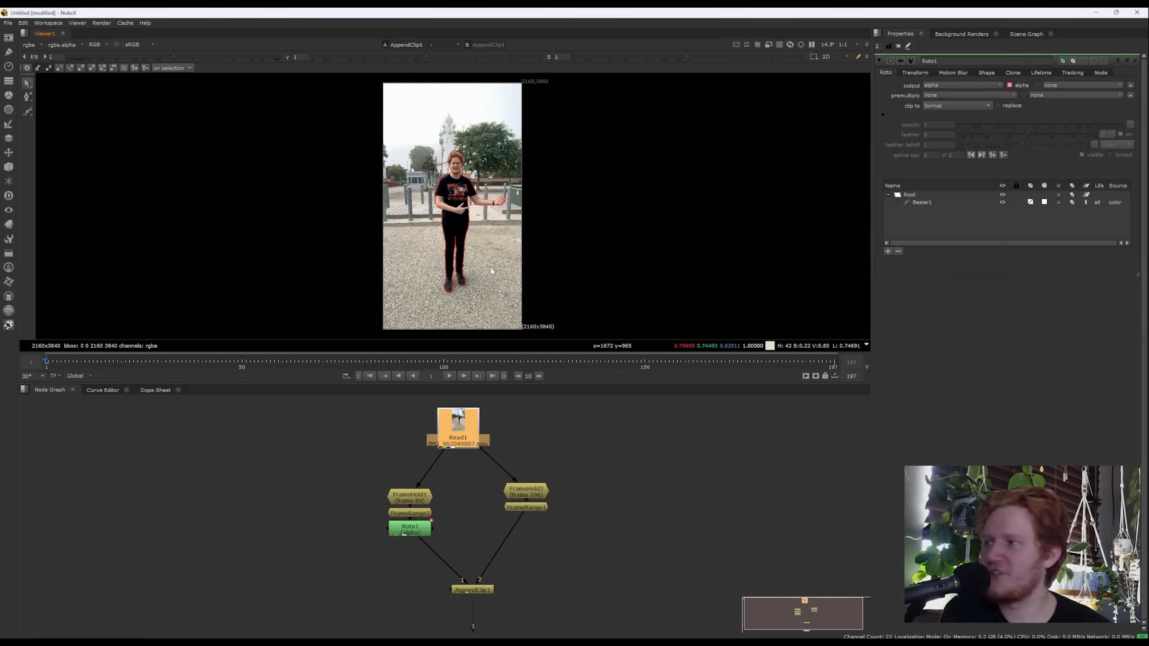
Add a Roto node below the frame 196 branch's FrameRange and outline the walking person with a Bezier on frame 2.
{"action": "key", "text": "Right"}
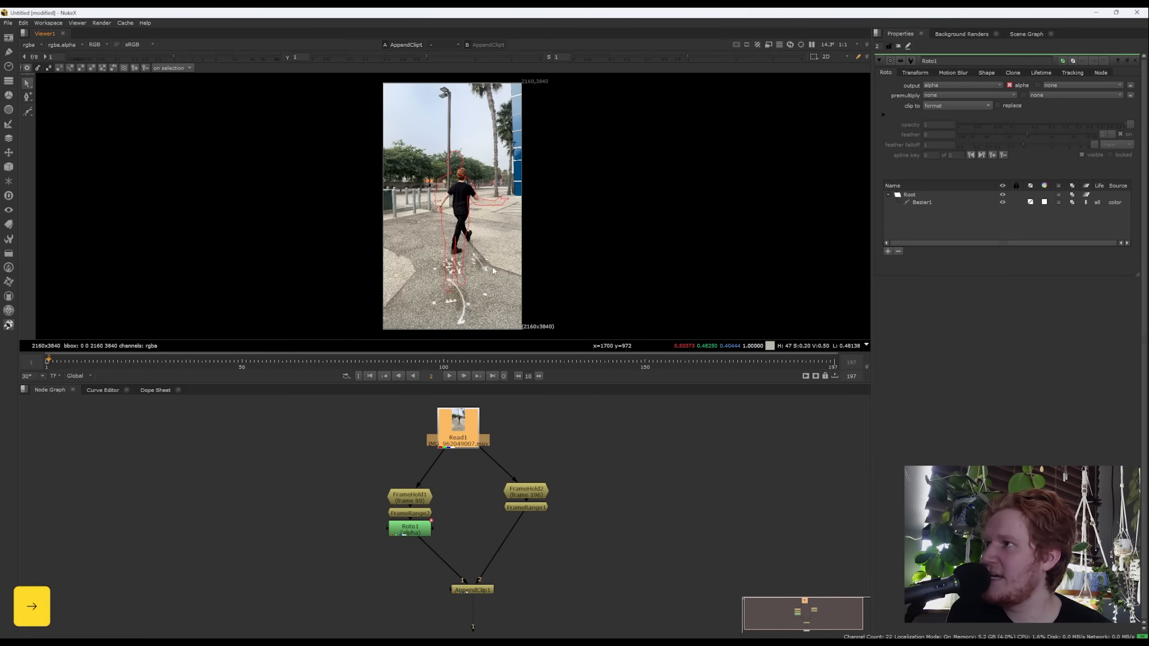
{"action": "left_click", "coordinate": [531, 508]}
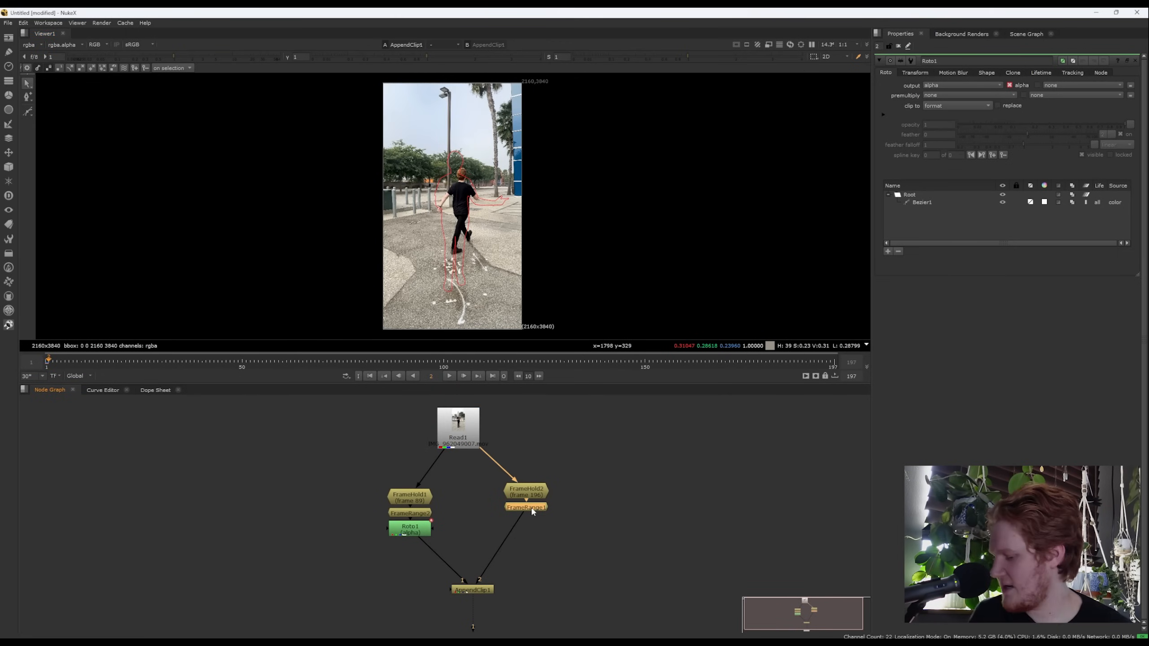
{"action": "key", "text": "o"}
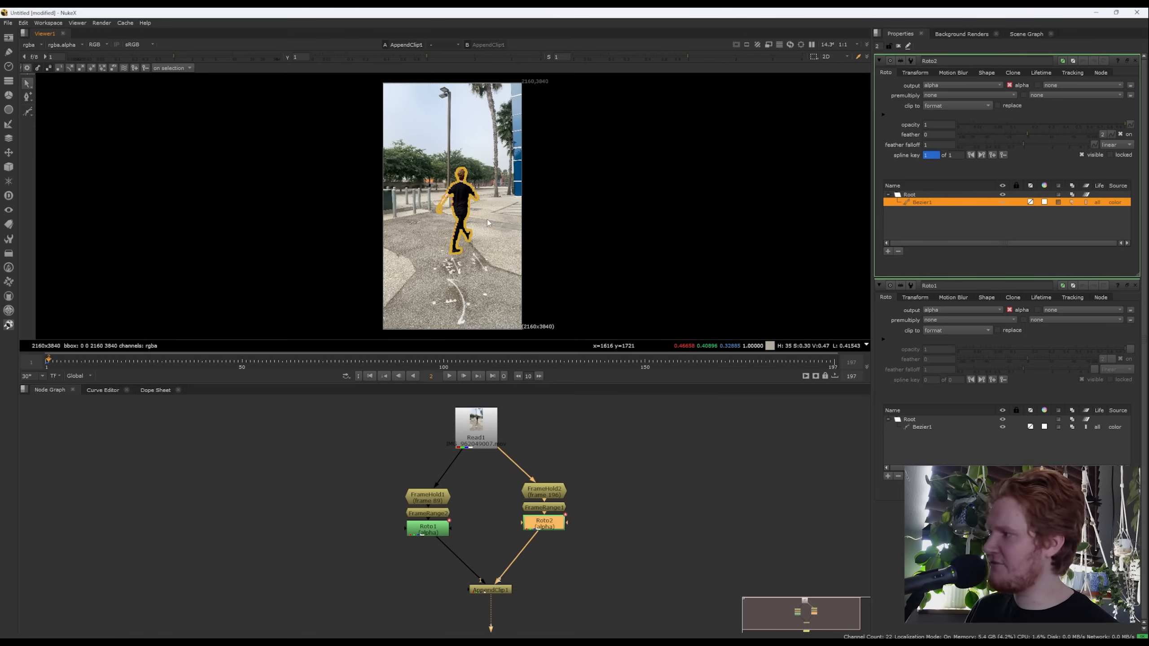
Return to frame 1 and enable the replace option in both Roto nodes.
{"action": "key", "text": "Left"}
{"action": "left_click", "coordinate": [621, 485]}
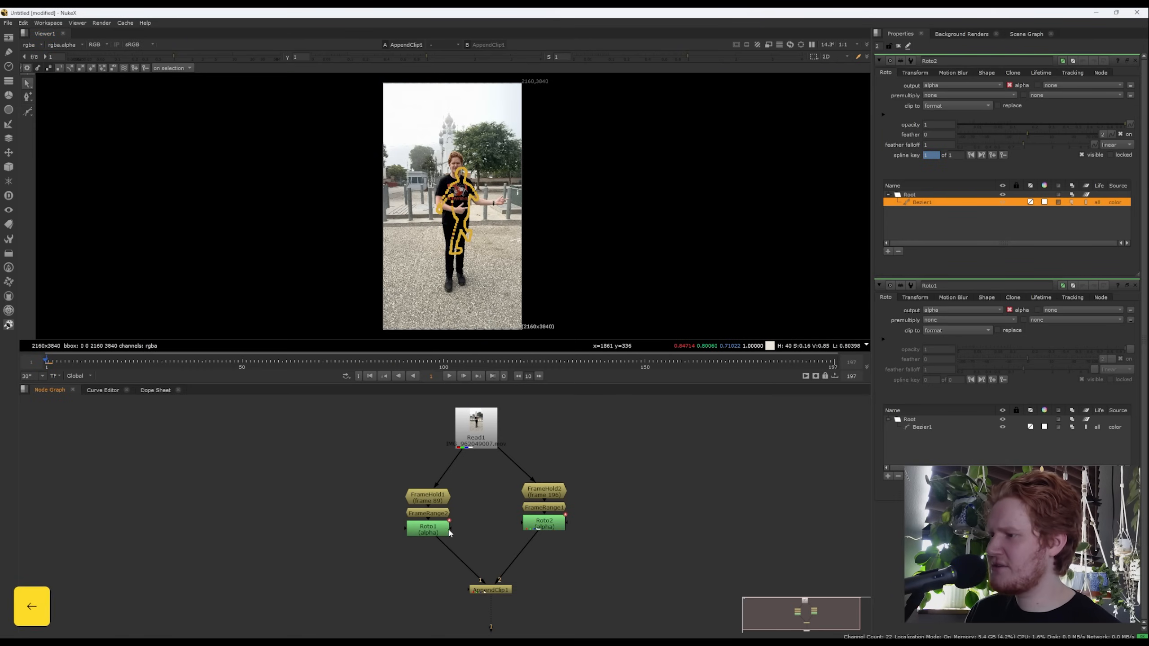
{"action": "double_click", "coordinate": [426, 529]}
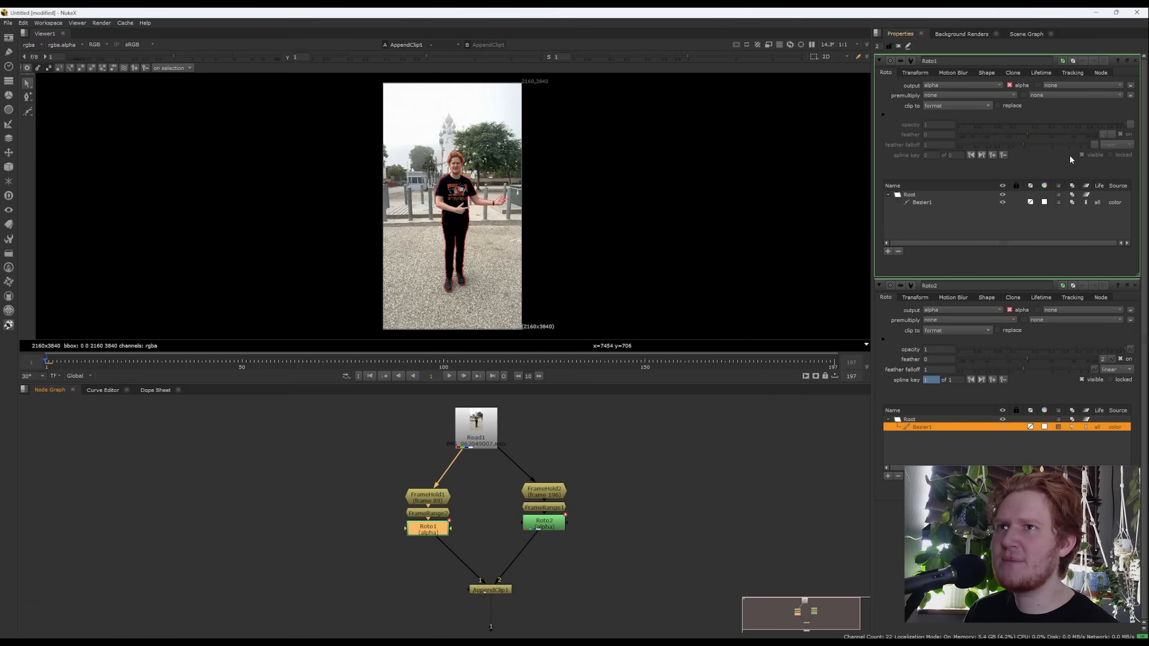
{"action": "left_click", "coordinate": [1000, 106]}
{"action": "double_click", "coordinate": [547, 527]}
{"action": "left_click", "coordinate": [999, 106]}
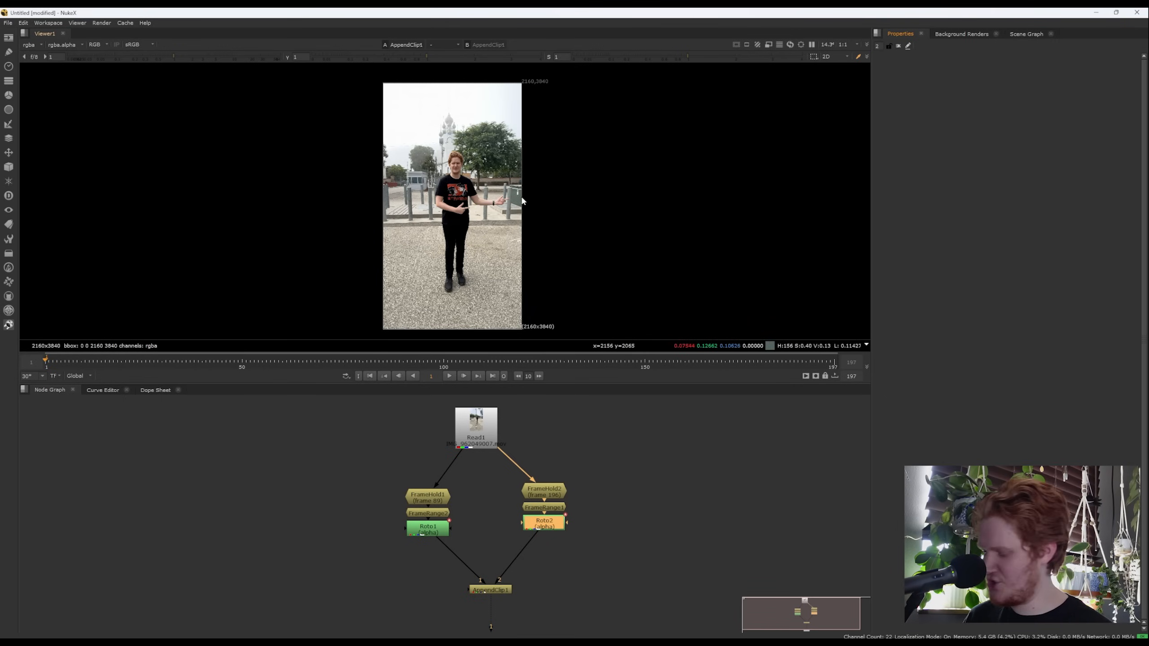
Compare the red, green and blue channels of frame 1, looking closely at the person against the background.
{"action": "key", "text": "g"}
{"action": "key", "text": "b"}
{"action": "key", "text": "r"}
{"action": "key", "text": "g"}
{"action": "key", "text": "b"}
{"action": "key", "text": "r"}
{"action": "key", "text": "g"}
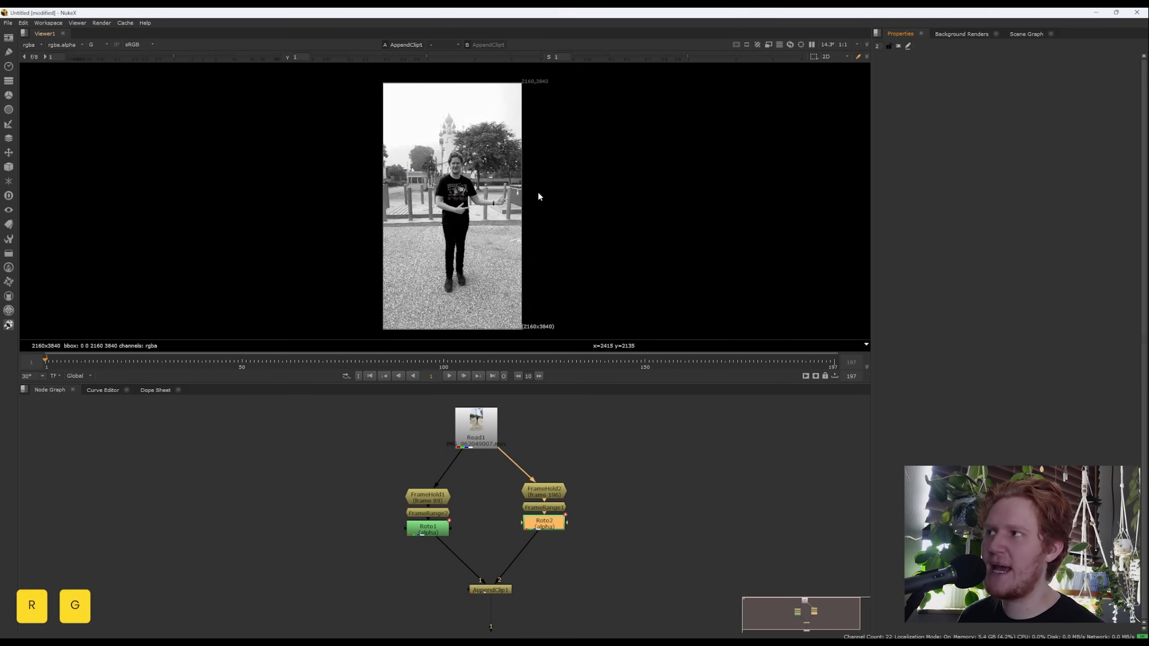
{"action": "key", "text": "b"}
{"action": "scroll", "coordinate": [481, 165], "scroll_direction": "up", "scroll_amount": 6}
{"action": "key", "text": "r"}
{"action": "middle_click_drag", "start_coordinate": [480, 172], "coordinate": [635, 168]}
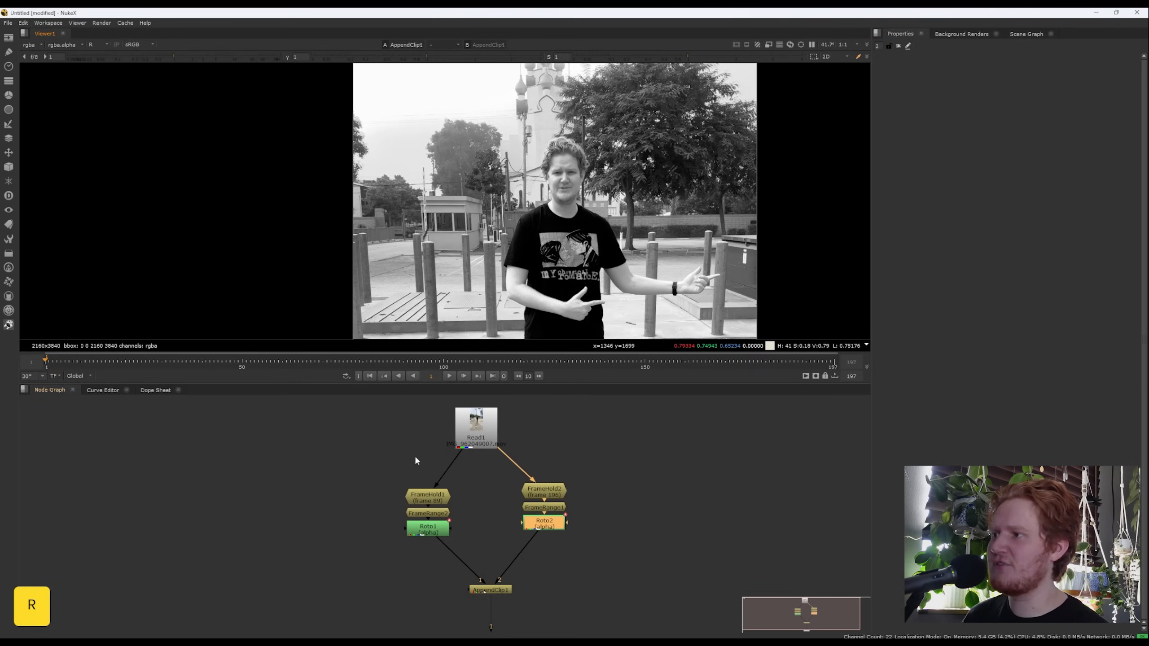
Compare the red, green and blue channels of frame 2 around the walking person.
{"action": "key", "text": "Right"}
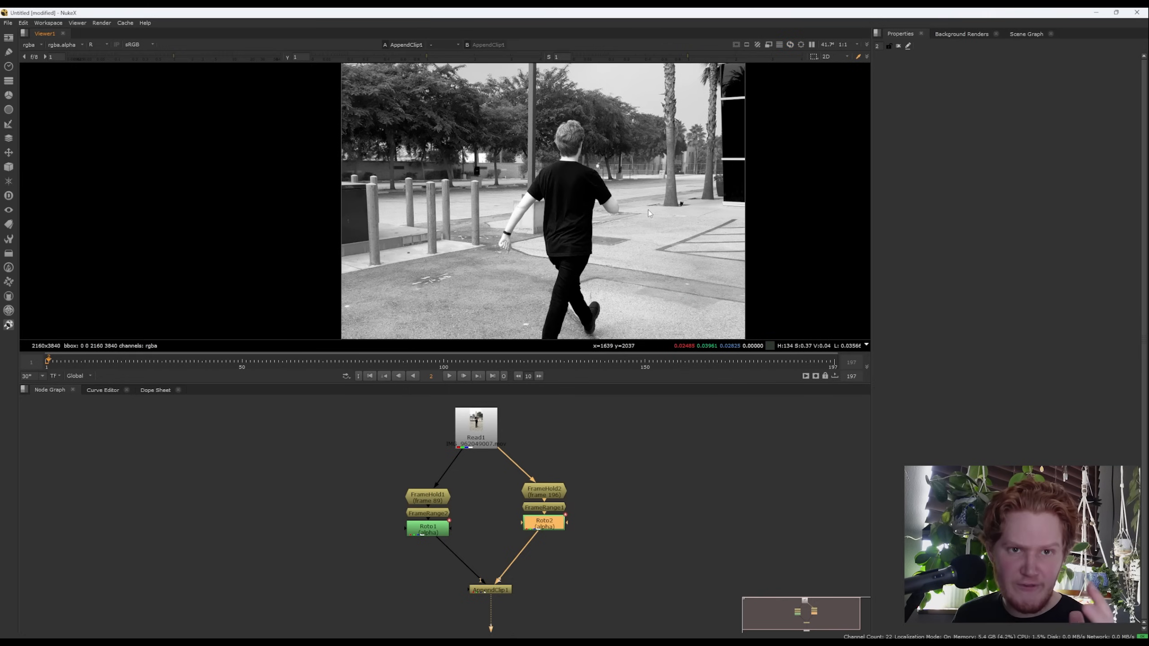
{"action": "key", "text": "r"}
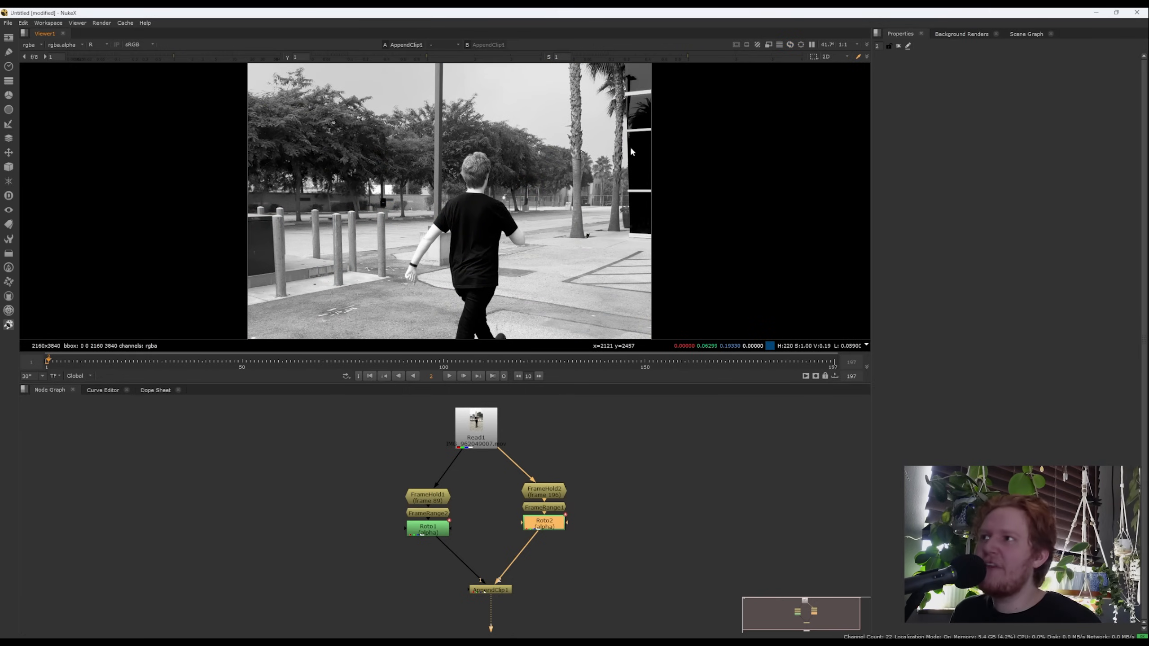
{"action": "middle_click_drag", "start_coordinate": [446, 130], "coordinate": [452, 152]}
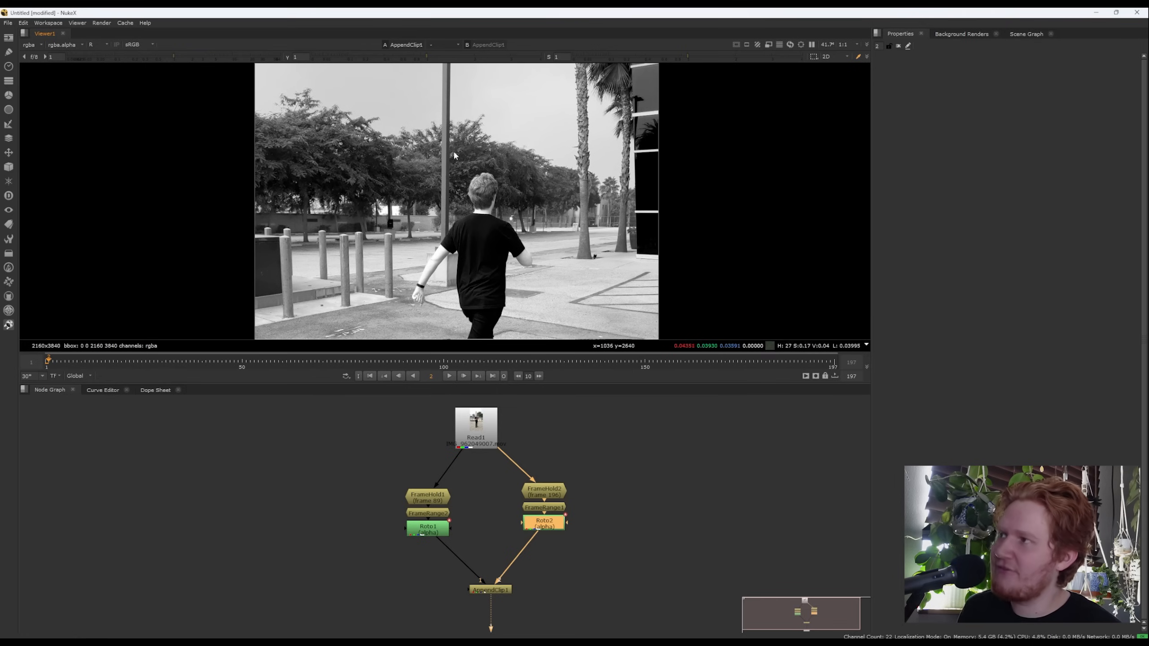
{"action": "key", "text": "b"}
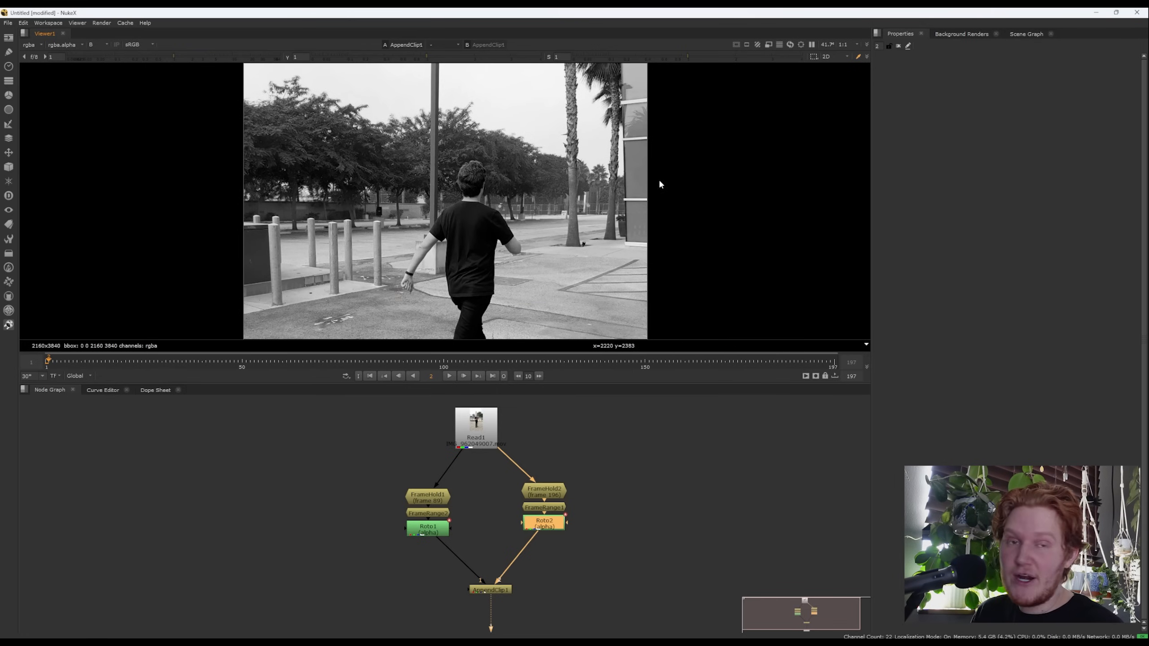
{"action": "key", "text": "b"}
{"action": "key", "text": "r"}
{"action": "key", "text": "g"}
{"action": "key", "text": "b"}
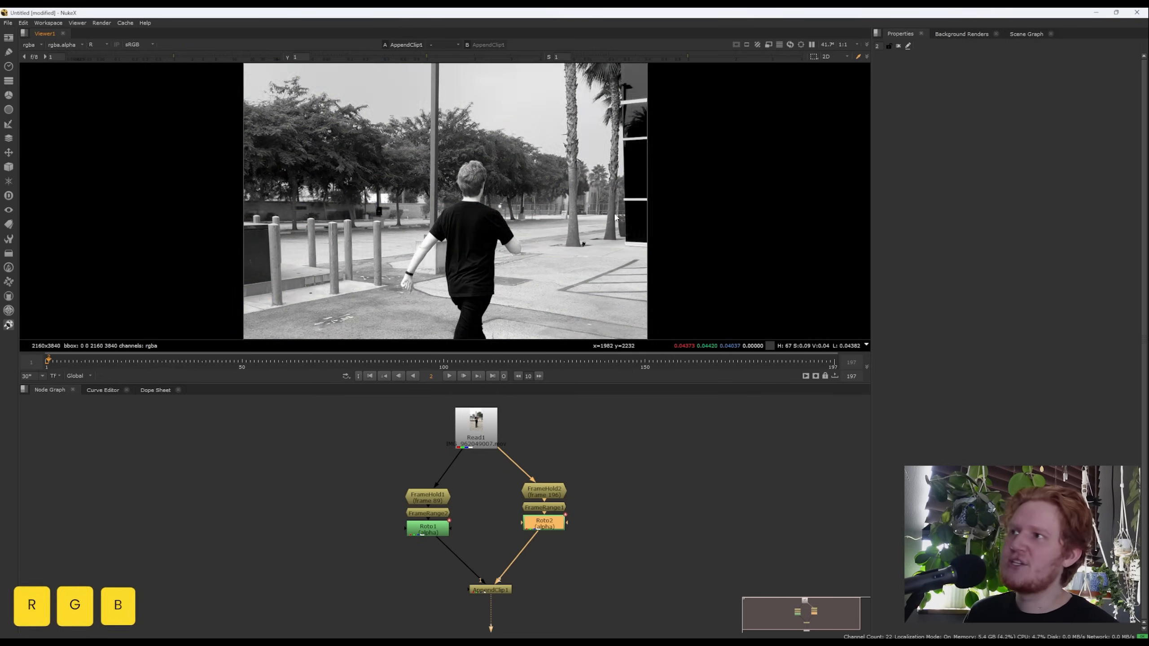
Cycle through the single colour channels of frame 2 again to judge the person's contrast against the surroundings.
{"action": "key", "text": "r"}
{"action": "key", "text": "g"}
{"action": "key", "text": "b"}
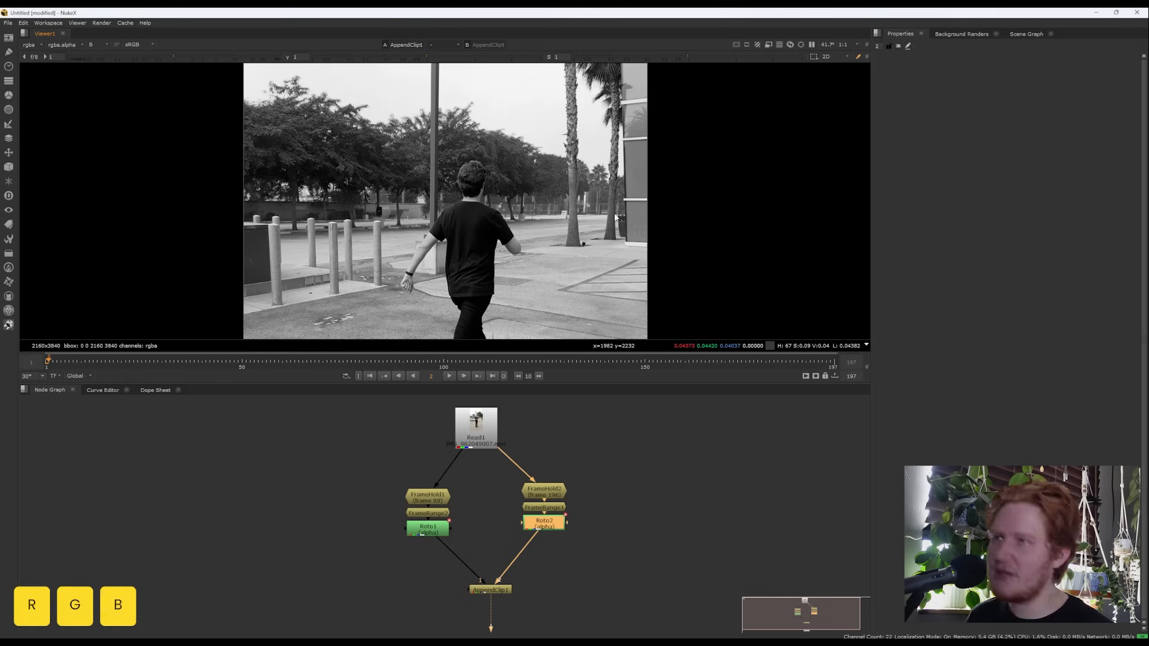
{"action": "key", "text": "b"}
Check the alpha mattes of frames 1 and 2, return to the colour view and open the second Roto node.
{"action": "key", "text": "a"}
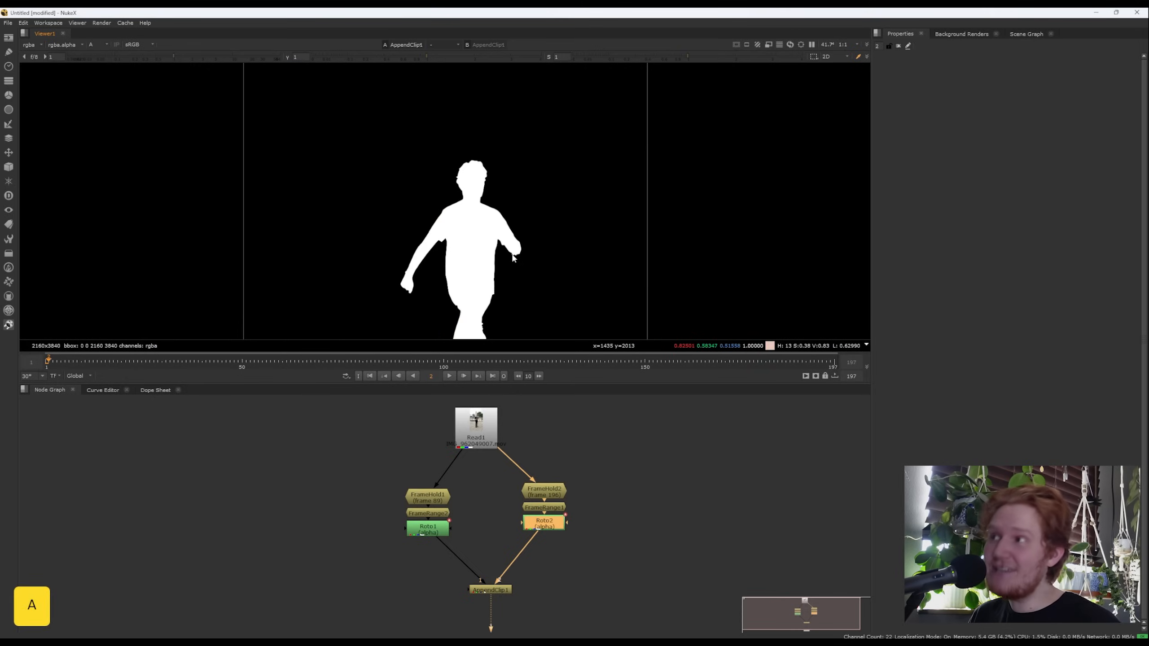
{"action": "scroll", "coordinate": [510, 254], "scroll_direction": "down", "scroll_amount": 4}
{"action": "key", "text": "Left"}
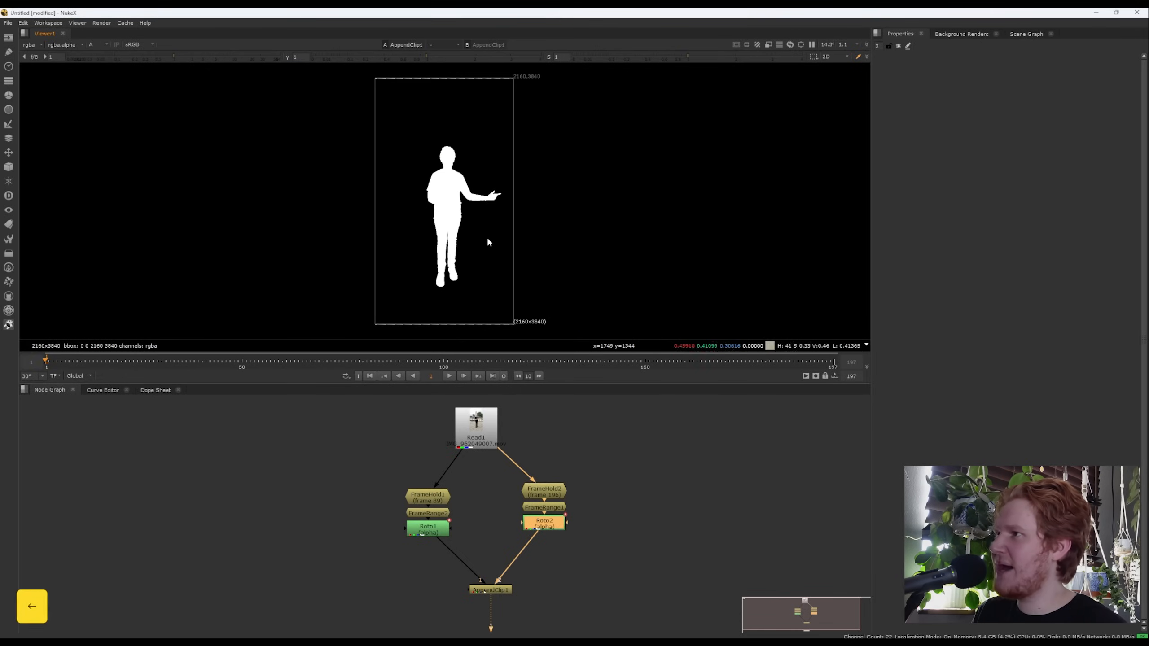
{"action": "key", "text": "Right"}
{"action": "key", "text": "Left"}
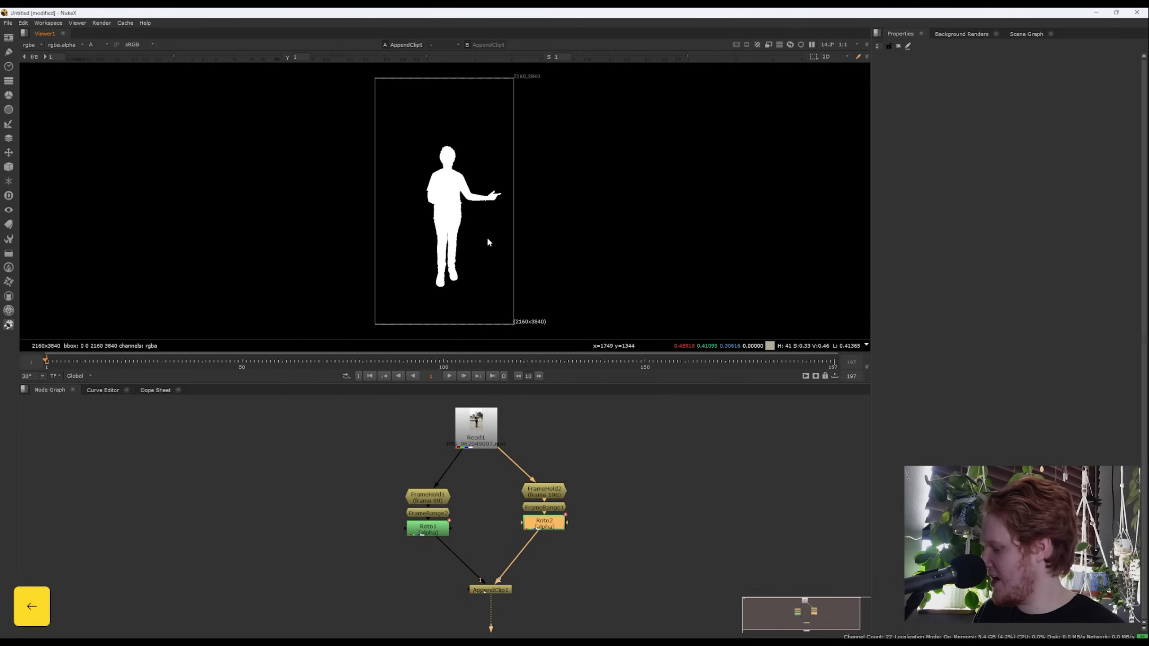
{"action": "key", "text": "Right"}
{"action": "key", "text": "a"}
{"action": "scroll", "coordinate": [483, 221], "scroll_direction": "up", "scroll_amount": 3}
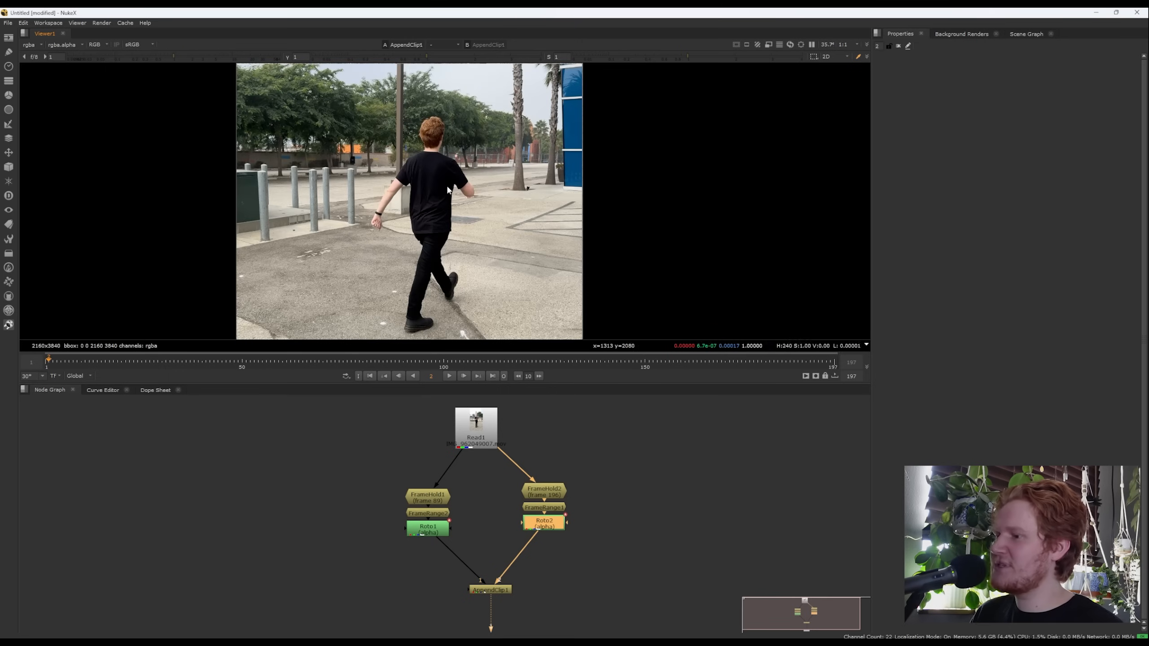
{"action": "double_click", "coordinate": [544, 521]}
{"action": "scroll", "coordinate": [472, 195], "scroll_direction": "up", "scroll_amount": 8}
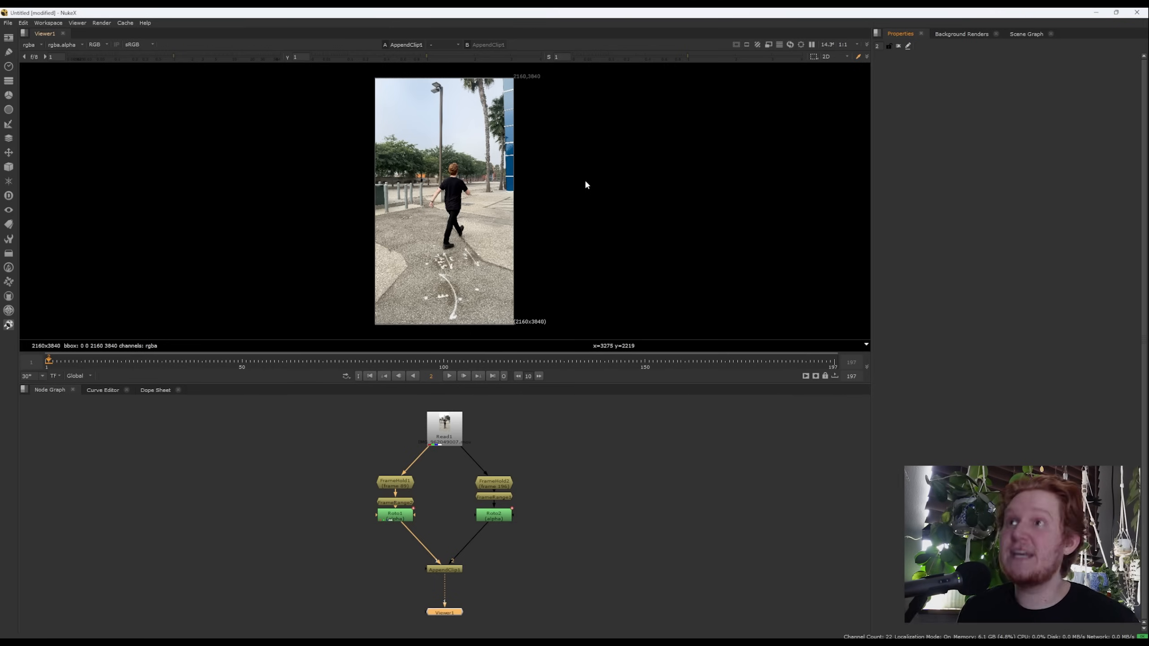
Import the 4444, groundtruth and input movies from the desktop into the node graph as Read nodes.
{"action": "left_click_drag", "start_coordinate": [448, 16], "coordinate": [624, 76]}
{"action": "left_click", "coordinate": [422, 523]}
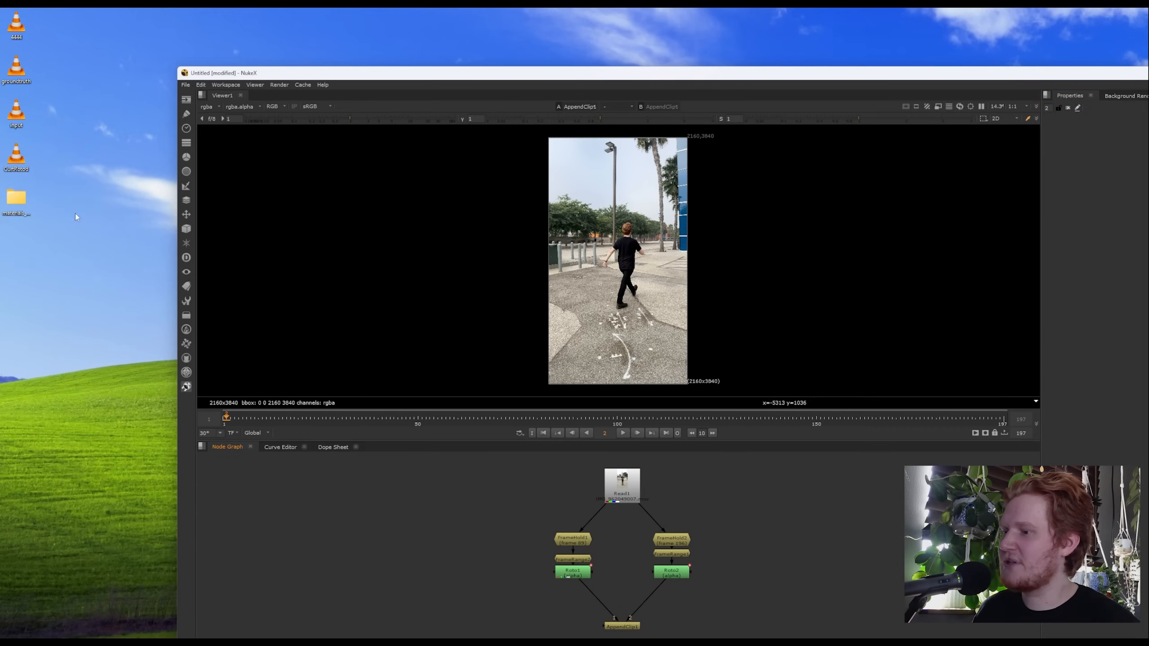
{"action": "left_click_drag", "start_coordinate": [71, 118], "coordinate": [363, 528]}
{"action": "double_click", "coordinate": [411, 72]}
{"action": "mouse_move", "coordinate": [228, 474]}
{"action": "left_mouse_down"}
{"action": "mouse_move", "coordinate": [289, 443]}
{"action": "mouse_move", "coordinate": [221, 465]}
{"action": "mouse_move", "coordinate": [230, 460]}
{"action": "left_mouse_up"}
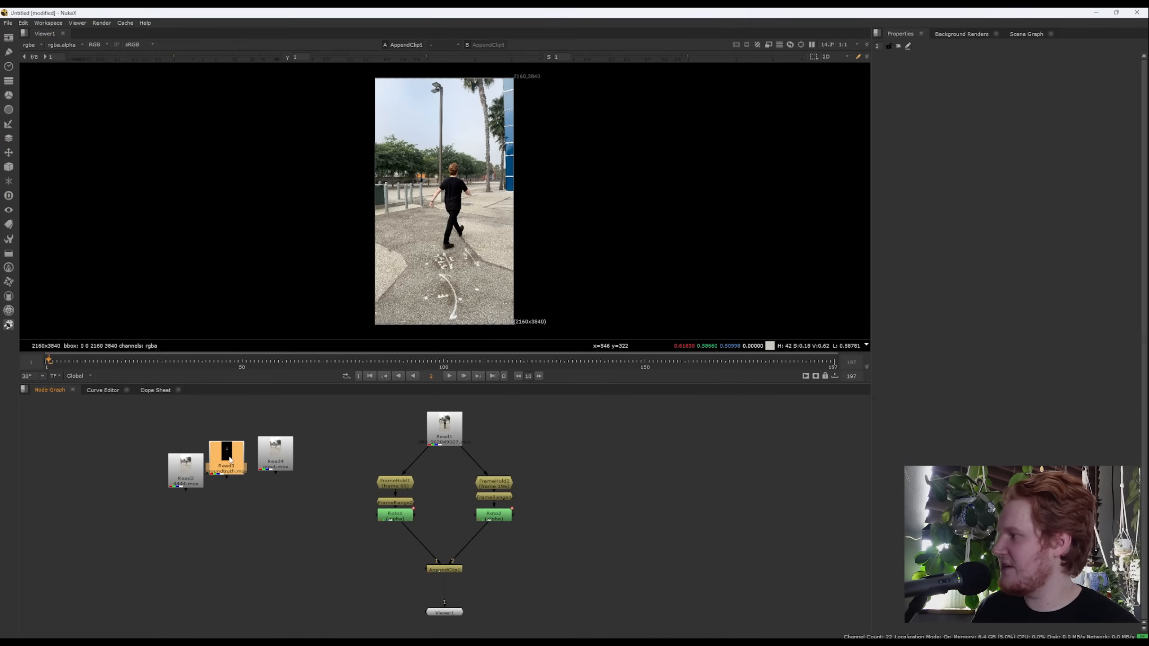
View the ground-truth movie and step through its first four frames.
{"action": "key", "text": "1"}
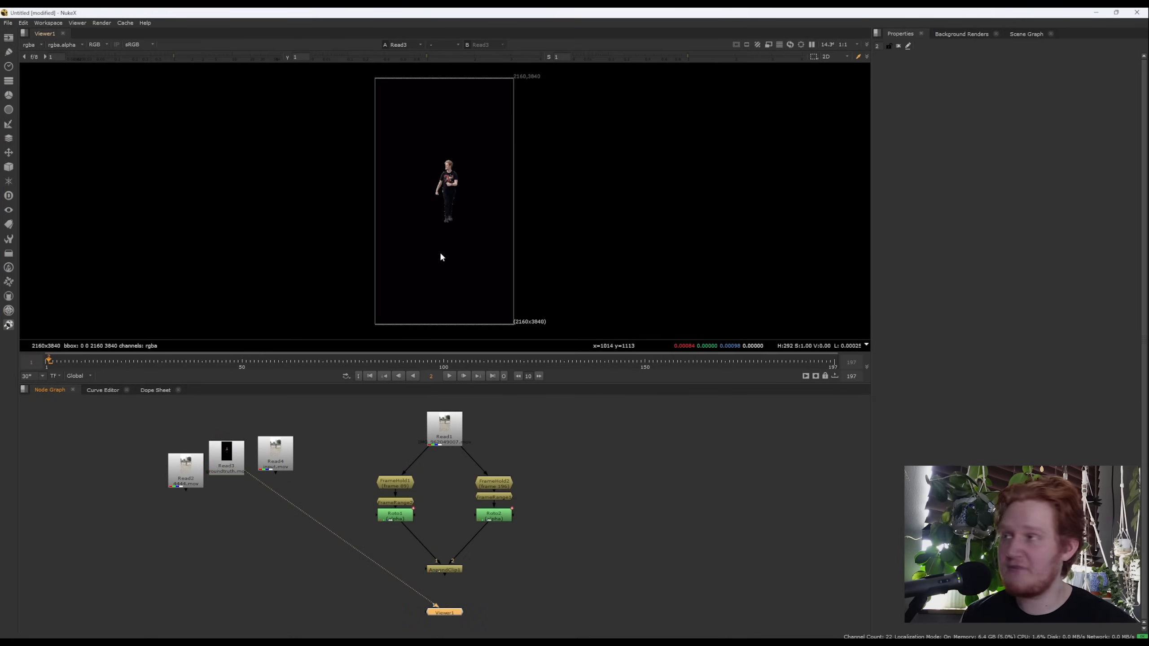
{"action": "key", "text": "Right"}
{"action": "key", "text": "Left"}
{"action": "key", "text": "Right"}
{"action": "key", "text": "Right"}
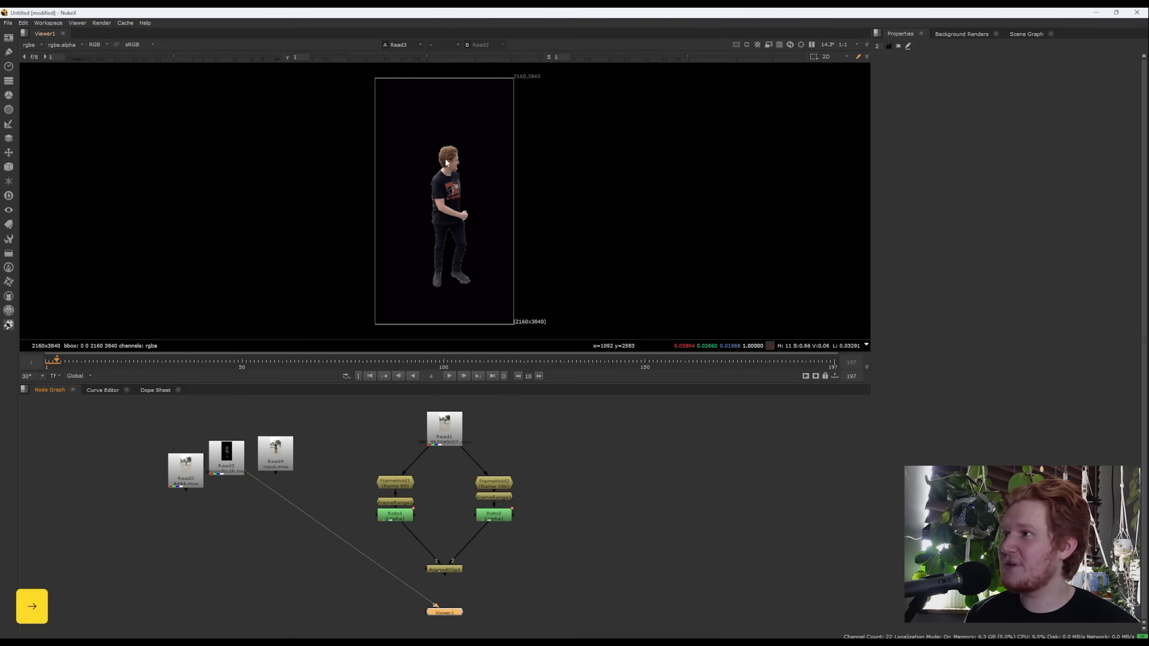
Inspect the cutout edge around the head in the ground-truth movie, then view the full figure across frames 1 to 4.
{"action": "scroll", "coordinate": [463, 171], "scroll_direction": "up", "scroll_amount": 10}
{"action": "key", "text": "Left"}
{"action": "key", "text": "Left"}
{"action": "key", "text": "Left"}
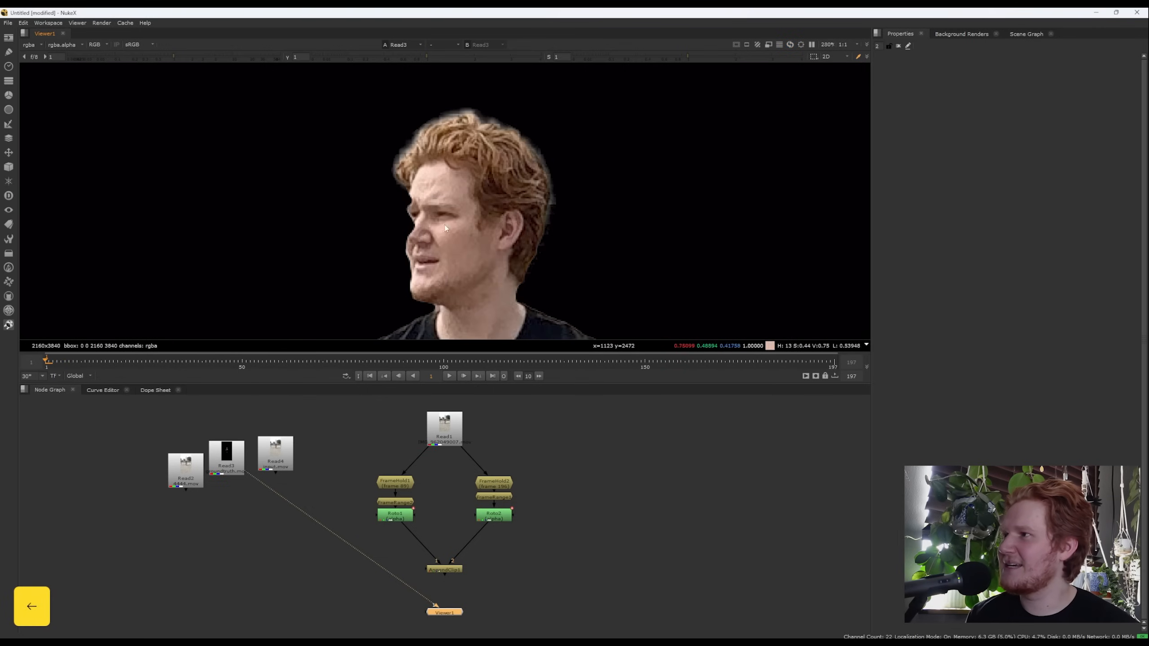
{"action": "scroll", "coordinate": [455, 257], "scroll_direction": "down", "scroll_amount": 10}
{"action": "key", "text": "Right"}
{"action": "key", "text": "Right"}
{"action": "key", "text": "Right"}
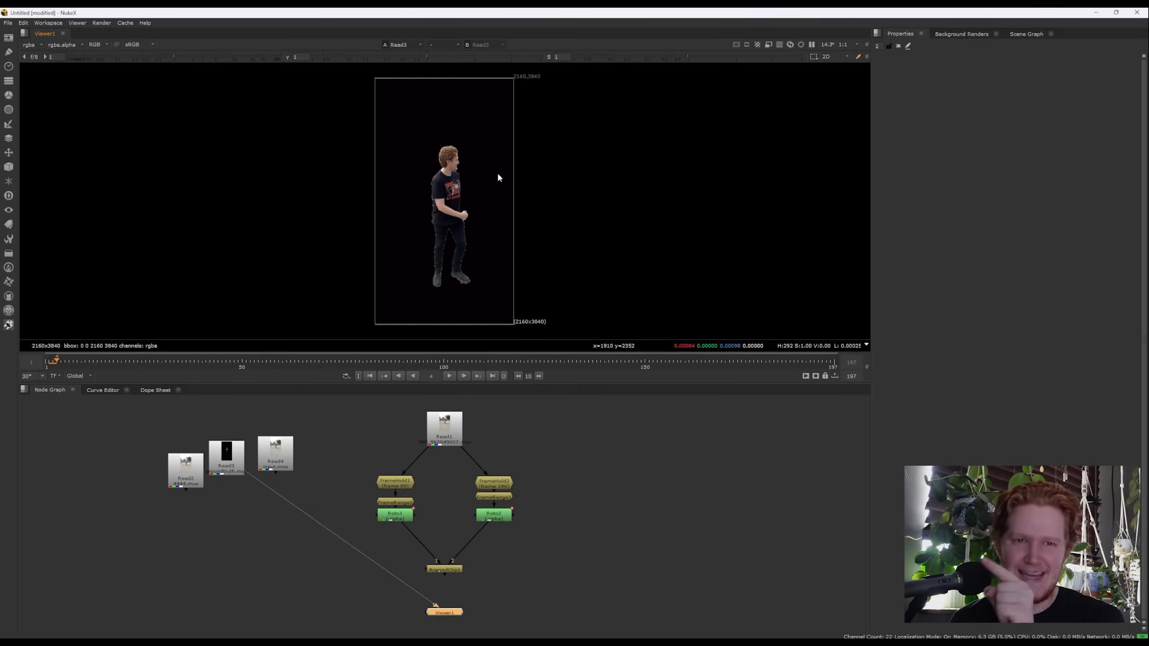
{"action": "key", "text": "Right"}
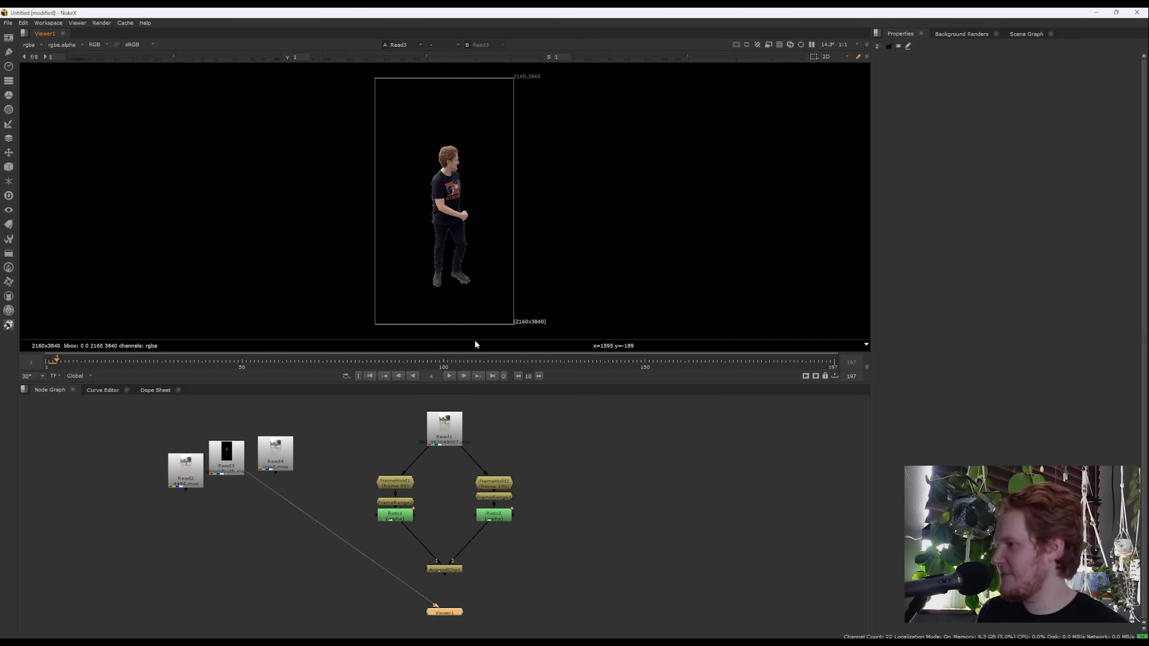
View the input movie and step back through its frames to frame 1.
{"action": "left_click", "coordinate": [282, 452]}
{"action": "key", "text": "1"}
{"action": "key", "text": "Left"}
{"action": "key", "text": "Left"}
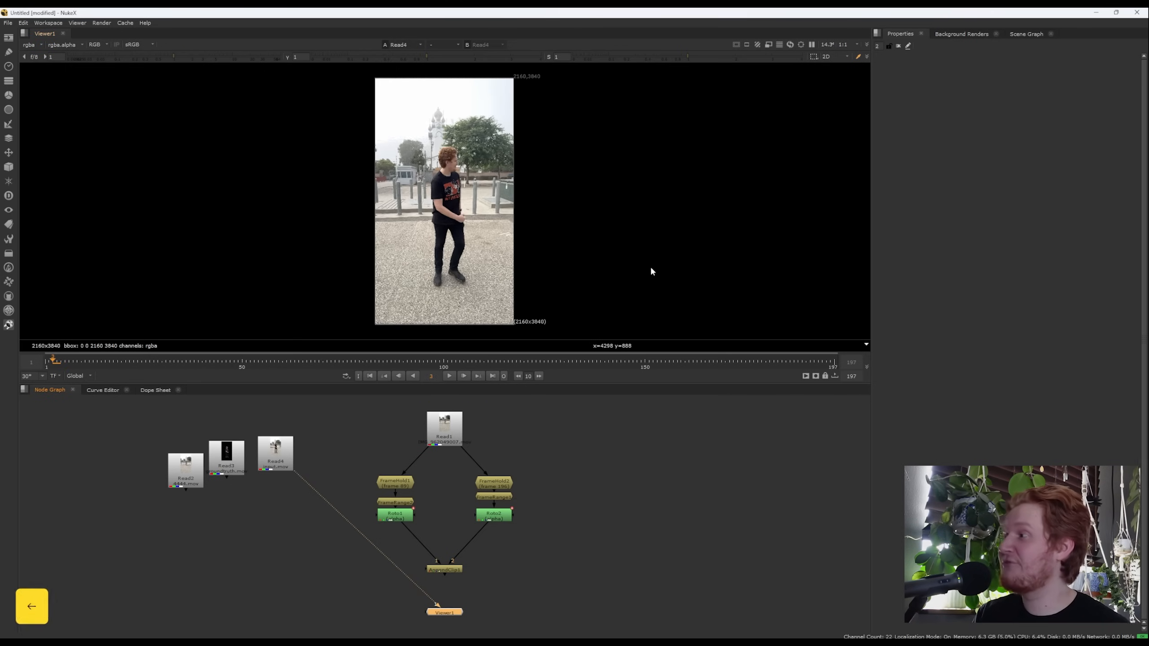
{"action": "key", "text": "Left"}
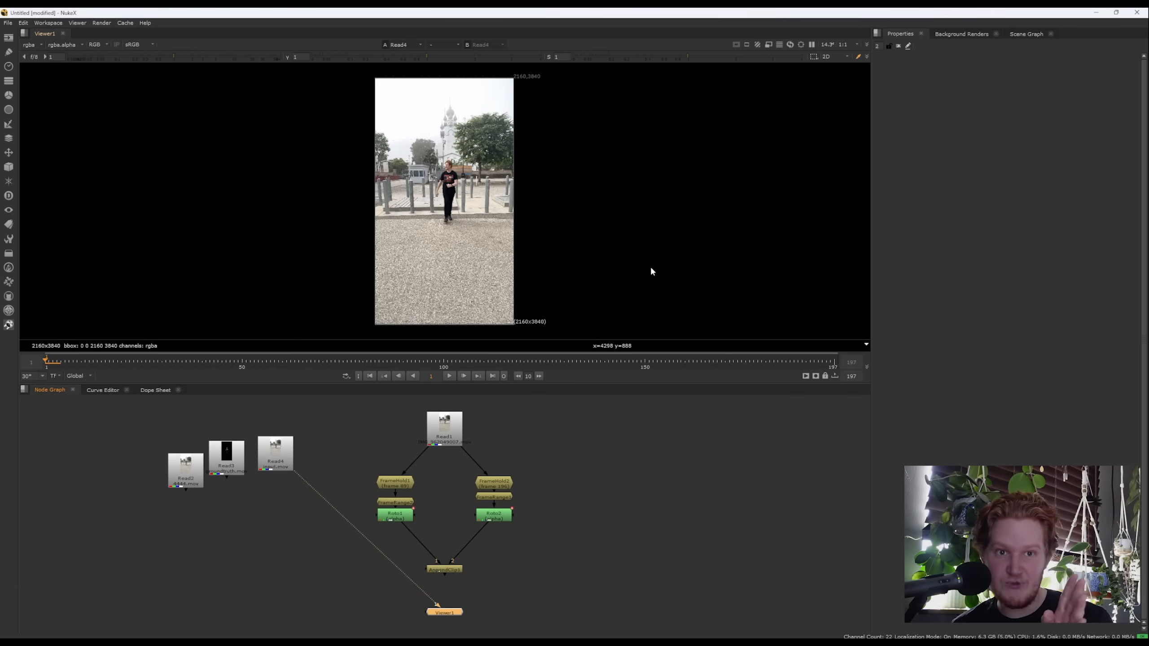
Compare the input and ground-truth movies at frame 1, and advance the input movie to frame 2.
{"action": "left_click", "coordinate": [275, 451]}
{"action": "key", "text": "1"}
{"action": "left_click", "coordinate": [228, 456]}
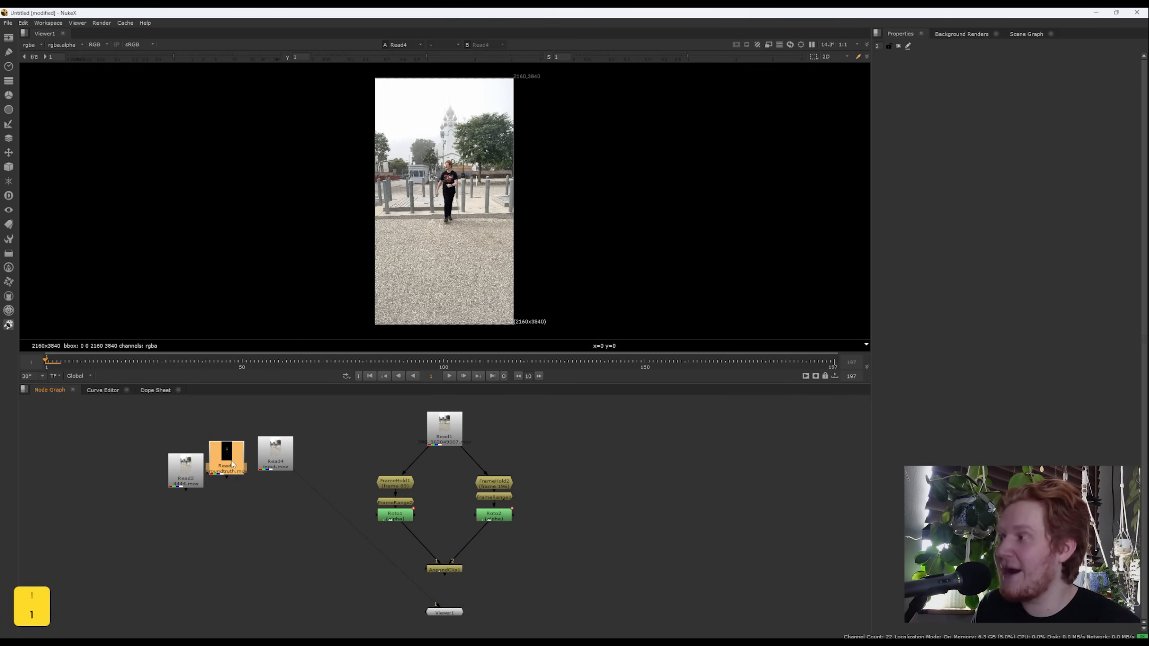
{"action": "key", "text": "1"}
{"action": "left_click", "coordinate": [277, 455]}
{"action": "key", "text": "1"}
{"action": "key", "text": "Right"}
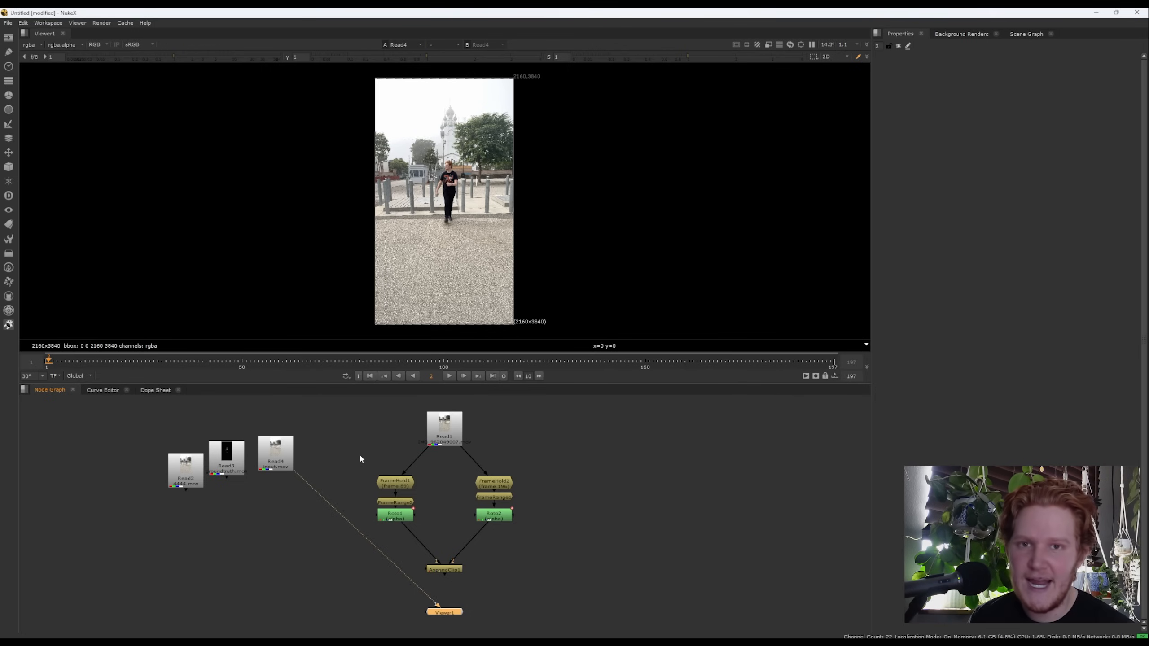
View the 4444 movie and scrub it to frame 11.
{"action": "left_click", "coordinate": [181, 476]}
{"action": "key", "text": "1"}
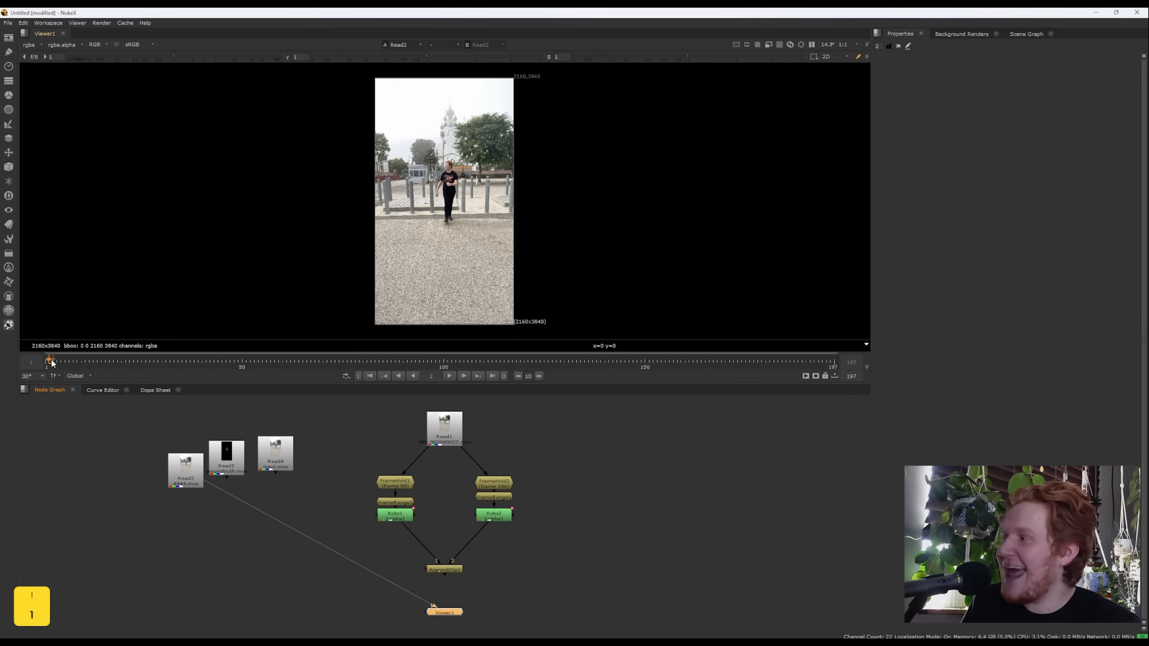
{"action": "left_click_drag", "start_coordinate": [52, 362], "coordinate": [85, 362]}
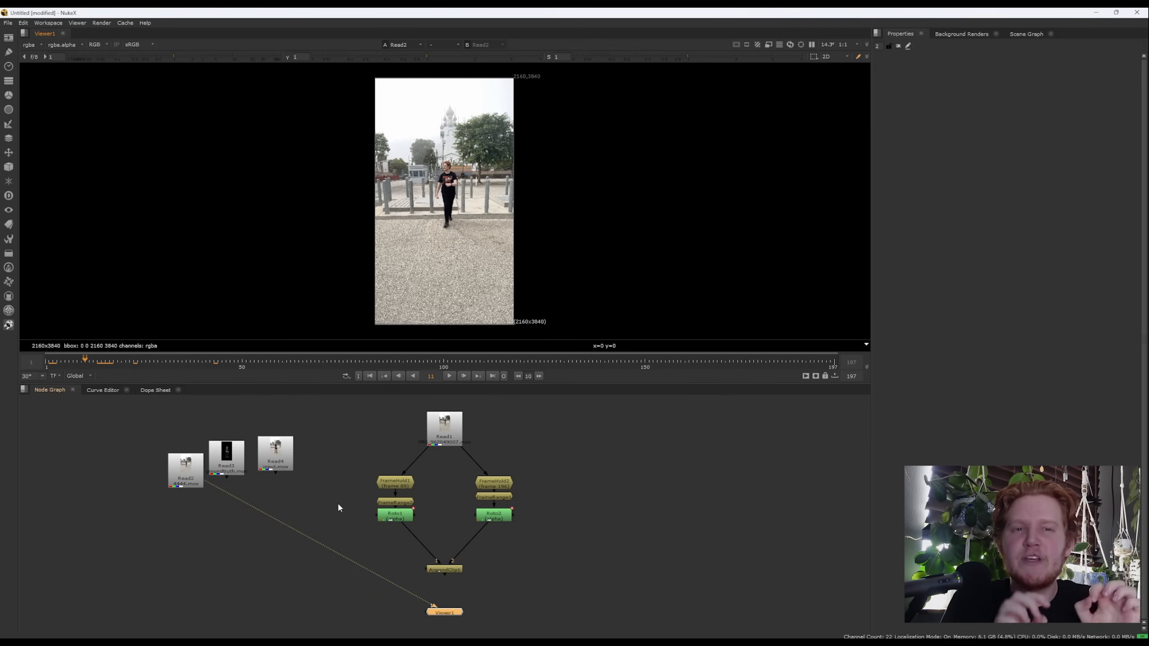
Compare the original footage, the input movie and the 4444 movie, scrubbing the last one to frame 12.
{"action": "key", "text": "1"}
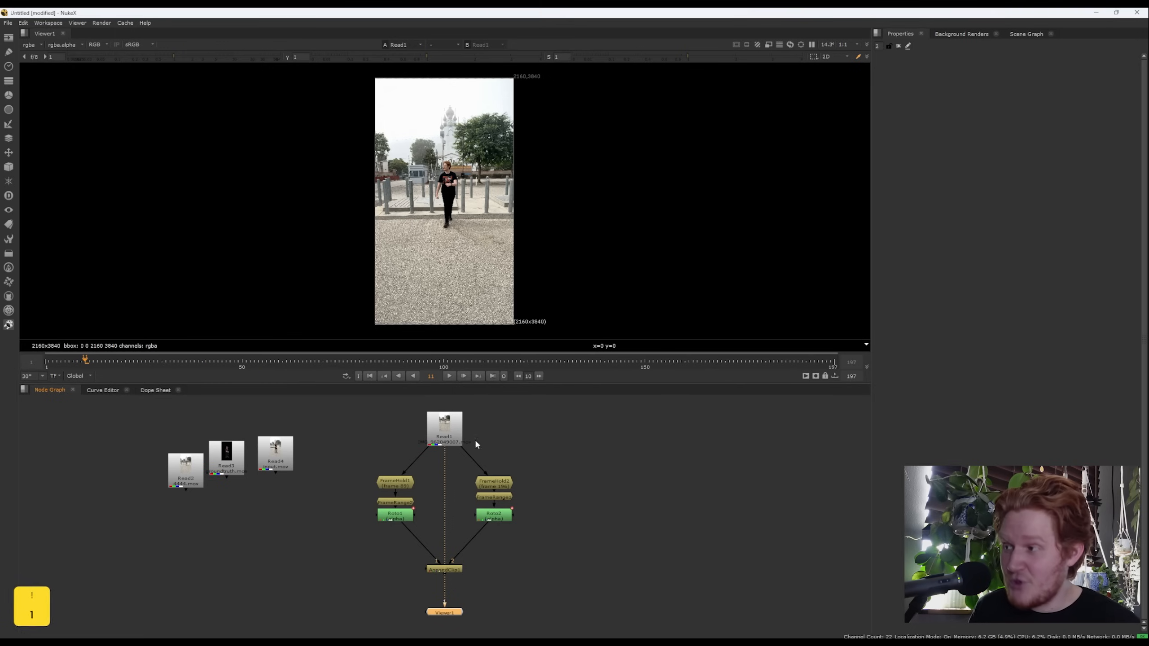
{"action": "left_click", "coordinate": [448, 434]}
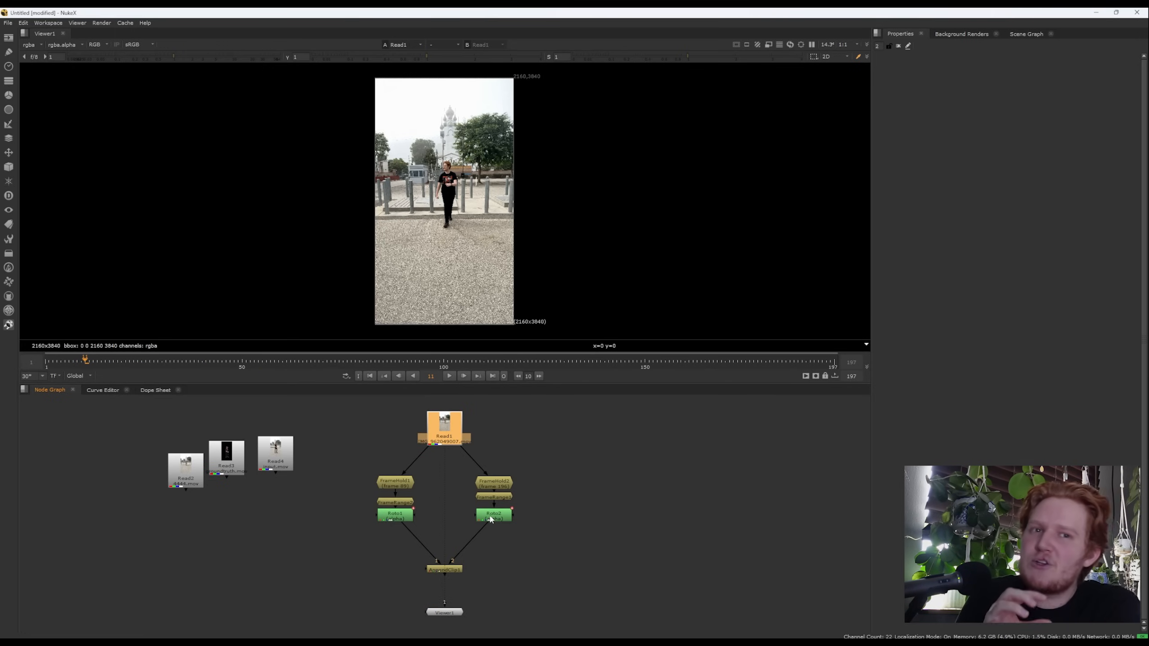
{"action": "left_click", "coordinate": [271, 454]}
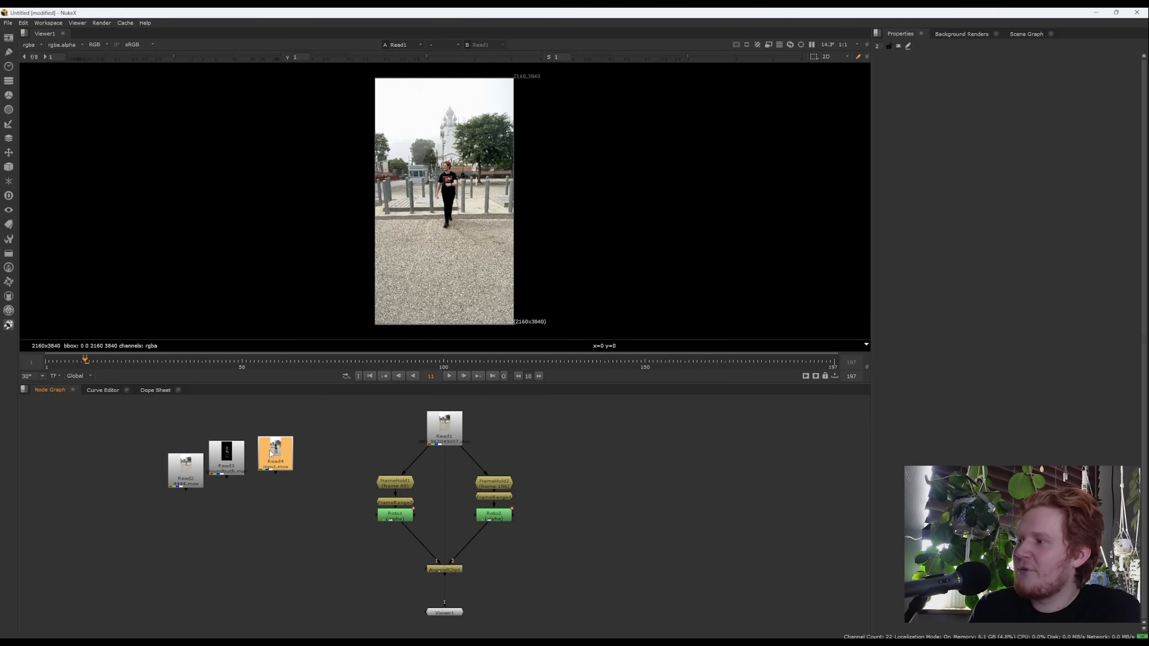
{"action": "key", "text": "1"}
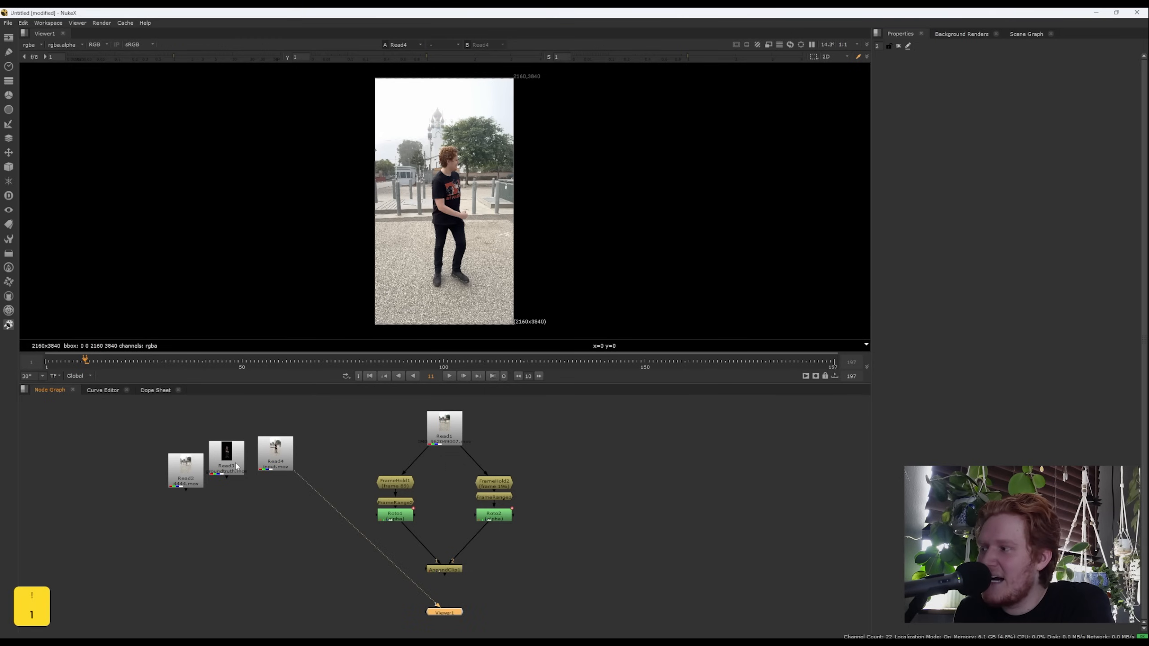
{"action": "left_click", "coordinate": [186, 471]}
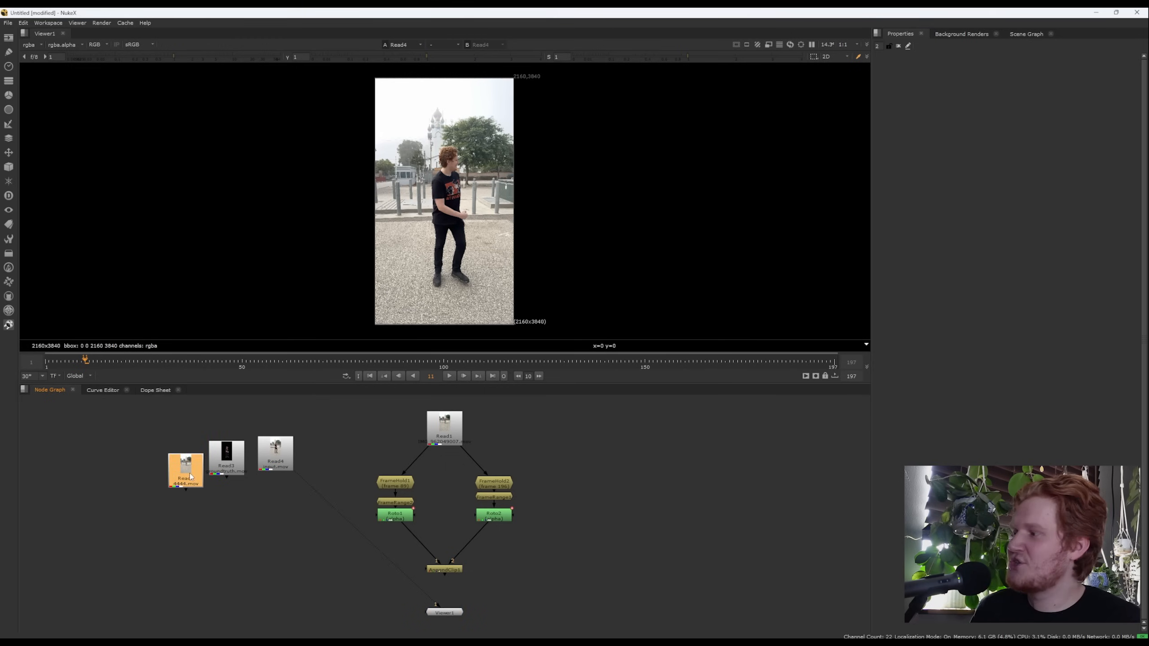
{"action": "key", "text": "1"}
{"action": "mouse_move", "coordinate": [64, 357]}
{"action": "left_mouse_down"}
{"action": "mouse_move", "coordinate": [189, 358]}
{"action": "mouse_move", "coordinate": [90, 360]}
{"action": "left_mouse_up"}
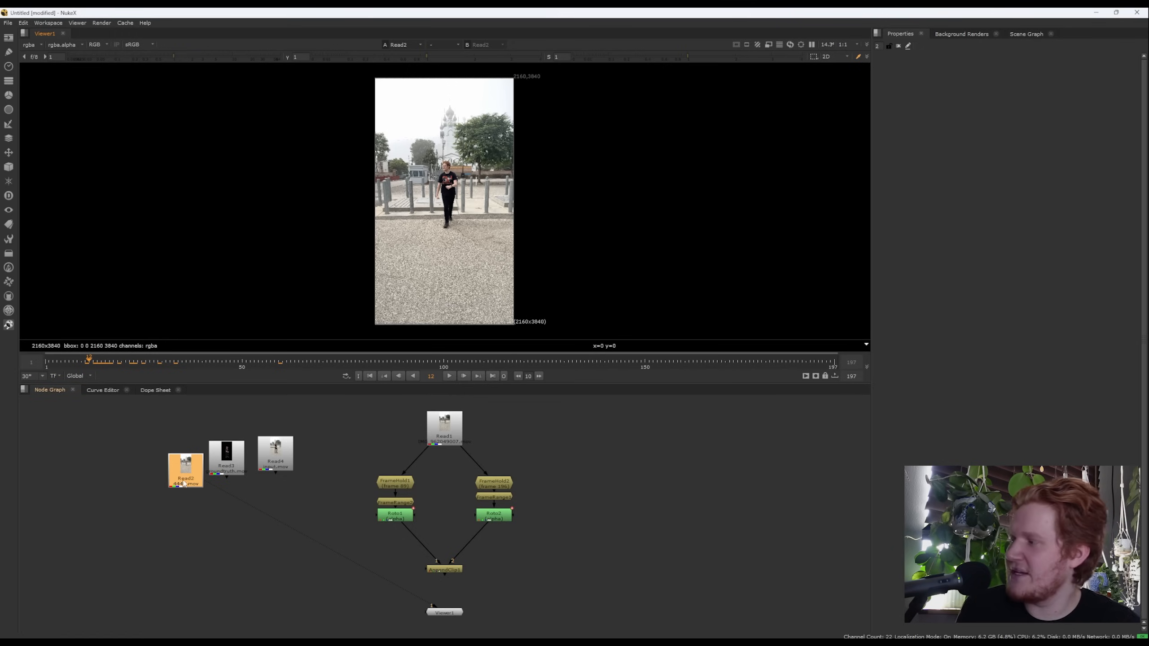
Separate the 4444 Read node from the grouped ground-truth and input Read nodes, and return to frame 1.
{"action": "left_click_drag", "start_coordinate": [185, 468], "coordinate": [110, 468]}
{"action": "left_click_drag", "start_coordinate": [225, 462], "coordinate": [221, 460]}
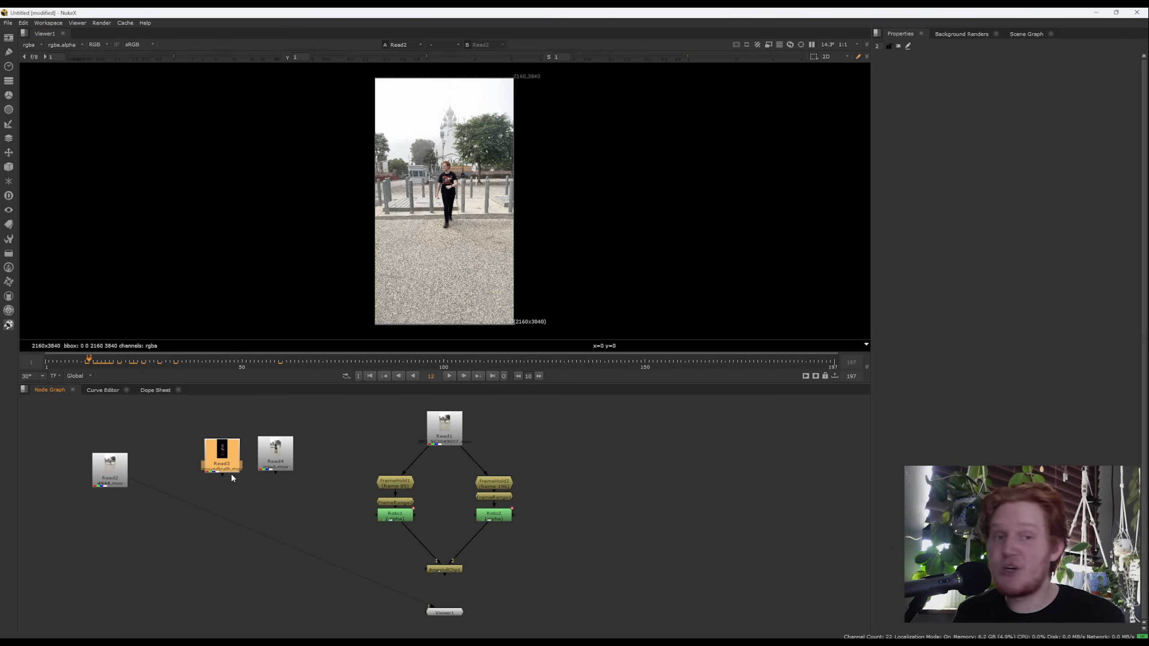
{"action": "left_click", "coordinate": [46, 362]}
{"action": "left_click_drag", "start_coordinate": [312, 423], "coordinate": [177, 500]}
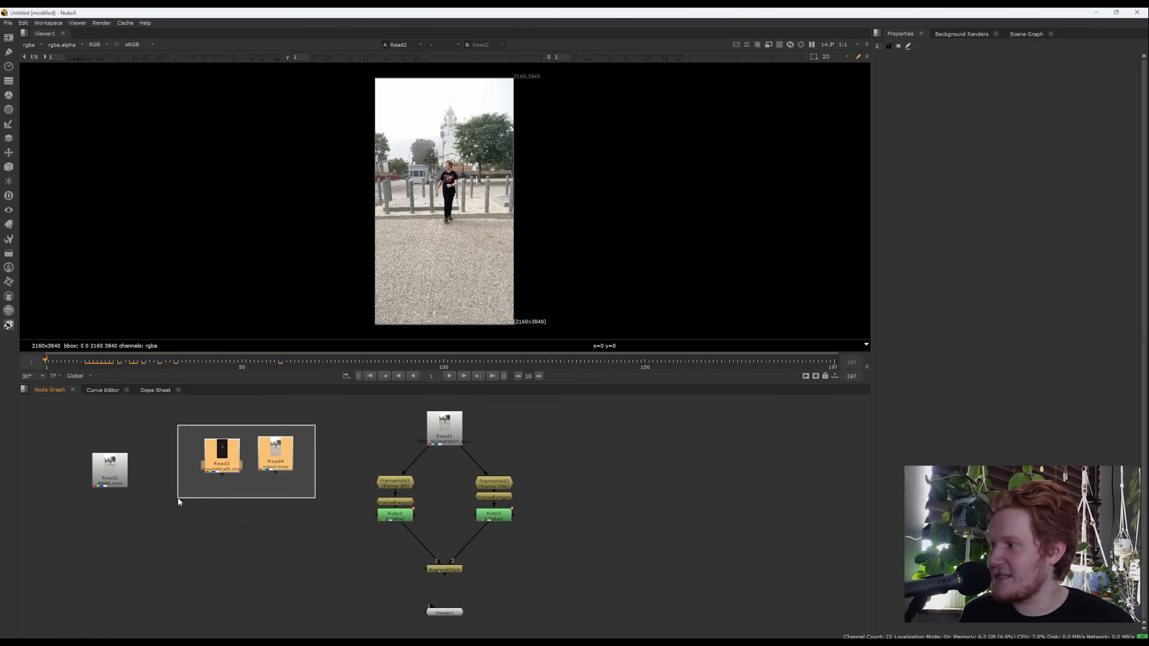
{"action": "left_click_drag", "start_coordinate": [269, 454], "coordinate": [222, 468]}
View the AppendClip output and flip between frames 1 and 2 to review the two training images.
{"action": "left_click", "coordinate": [453, 569]}
{"action": "key", "text": "1"}
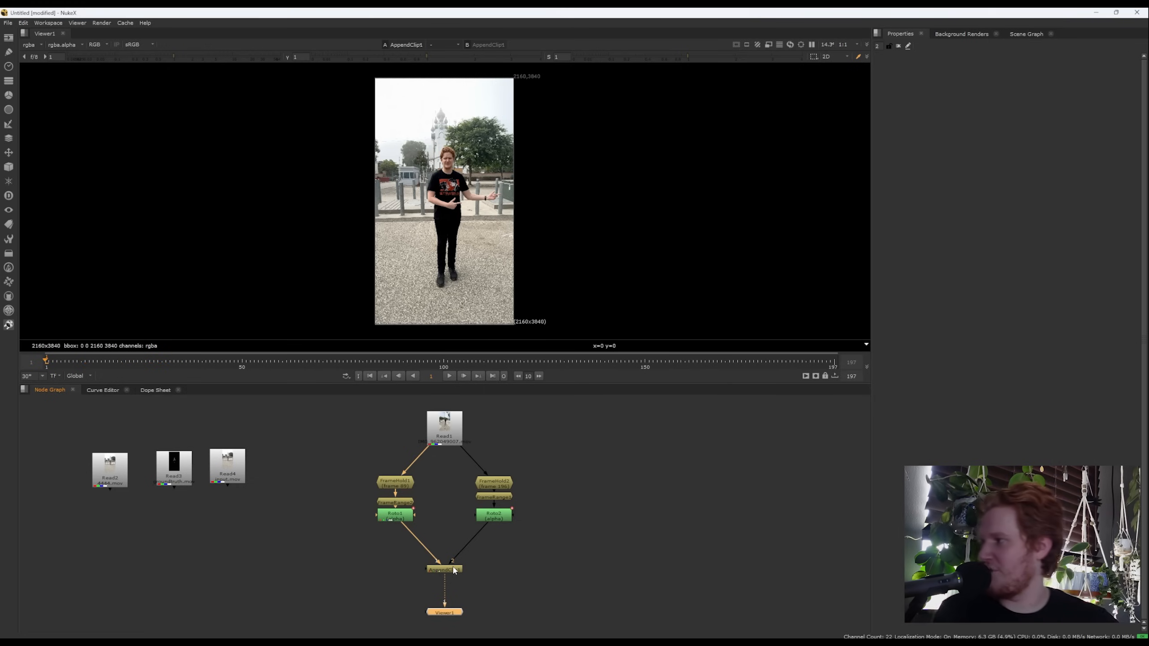
{"action": "key", "text": "Right"}
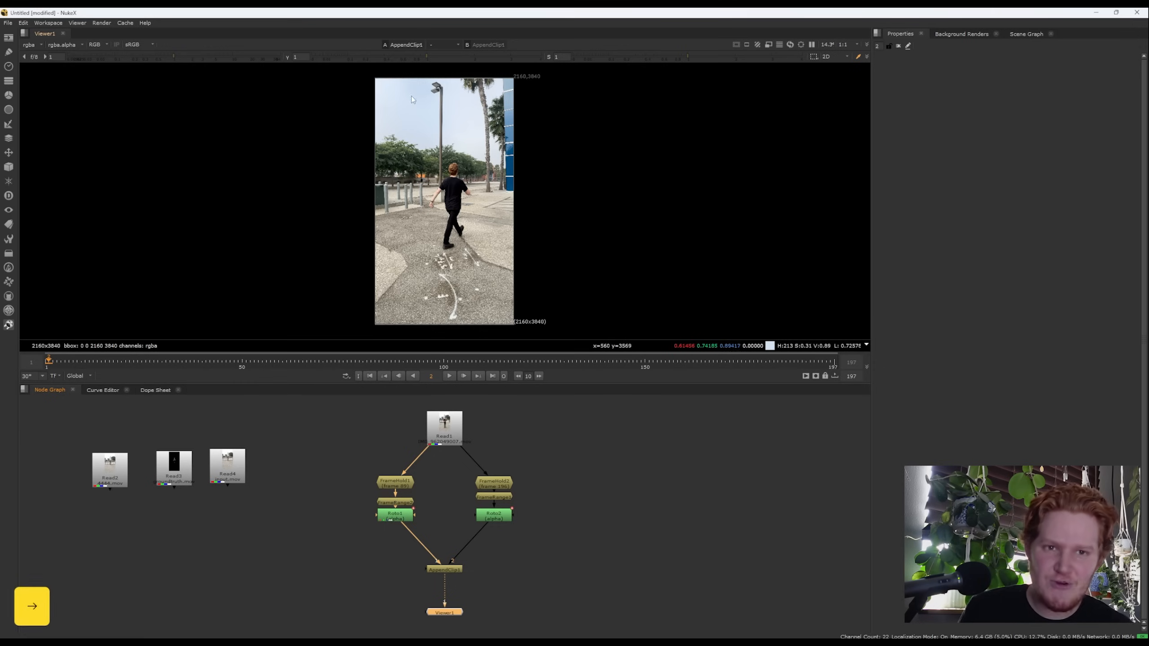
{"action": "key", "text": "Left"}
{"action": "key", "text": "Right"}
{"action": "key", "text": "Left"}
Add a CopyCat node beside the AppendClip node.
{"action": "middle_click_drag", "start_coordinate": [477, 553], "coordinate": [501, 506]}
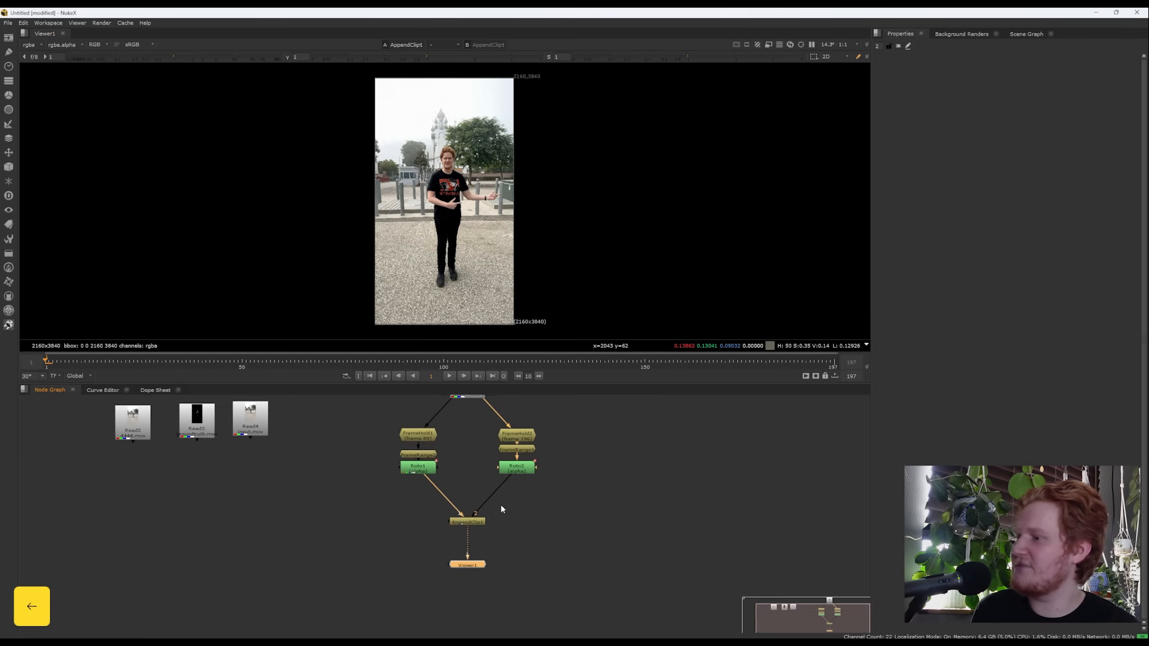
{"action": "scroll", "coordinate": [489, 516], "scroll_direction": "up", "scroll_amount": 4}
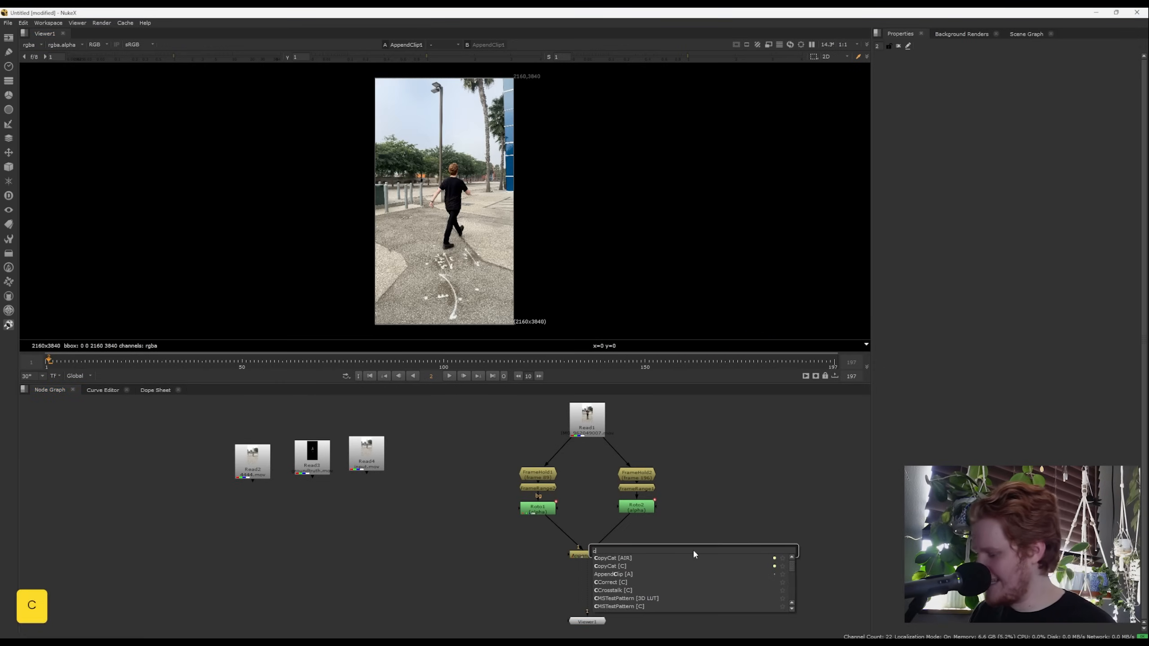
{"action": "type", "text": "yca"}
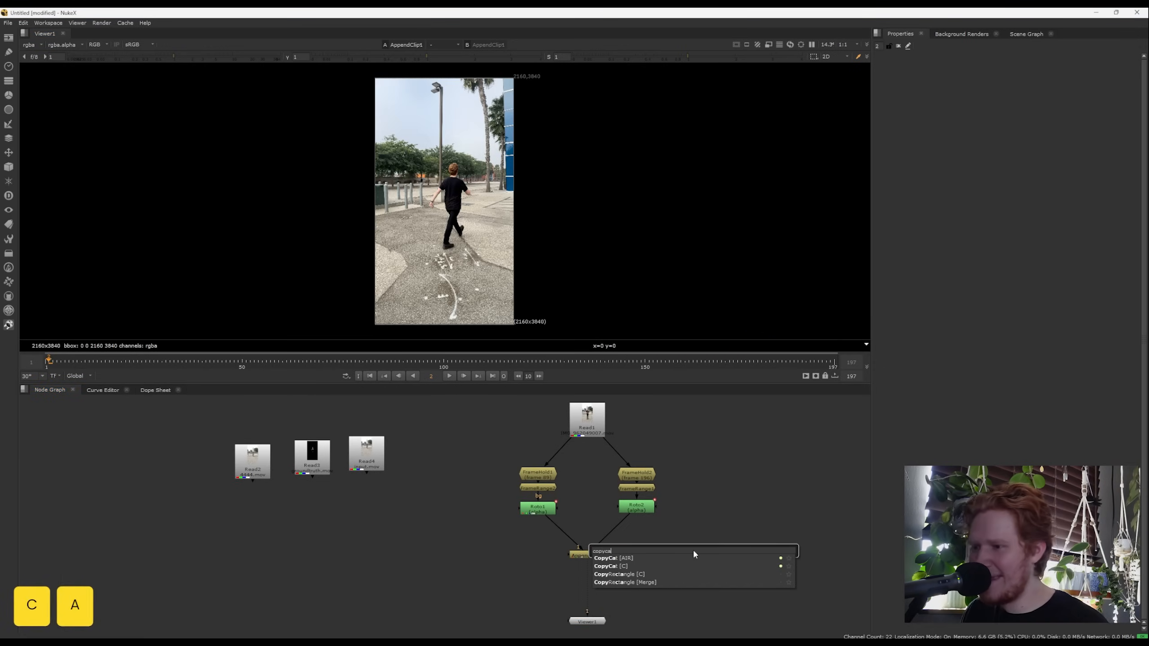
{"action": "key", "text": "Return"}
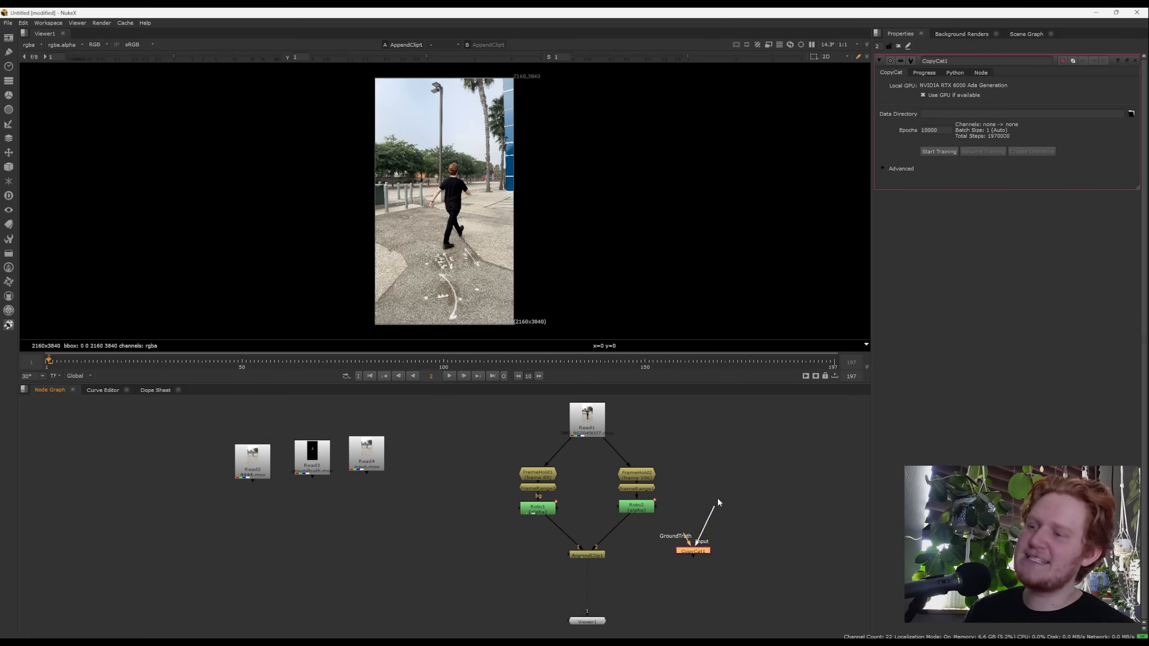
{"action": "left_click", "coordinate": [710, 515]}
{"action": "left_click_drag", "start_coordinate": [366, 453], "coordinate": [331, 462]}
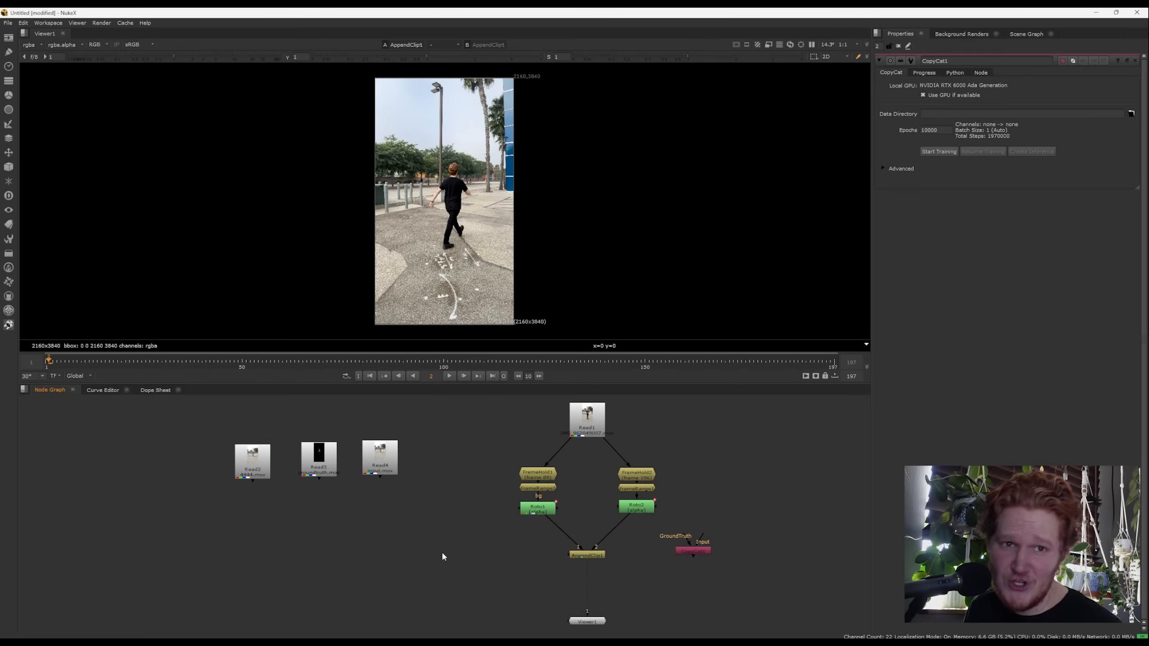
{"action": "left_click_drag", "start_coordinate": [701, 553], "coordinate": [738, 513]}
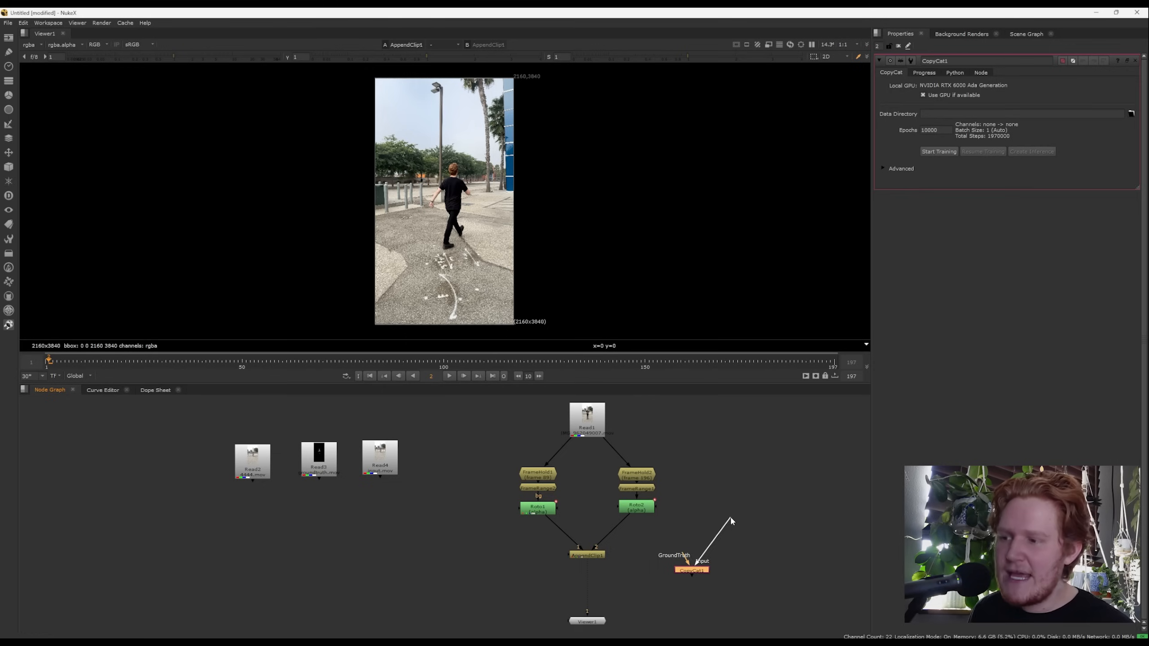
{"action": "left_click", "coordinate": [753, 506]}
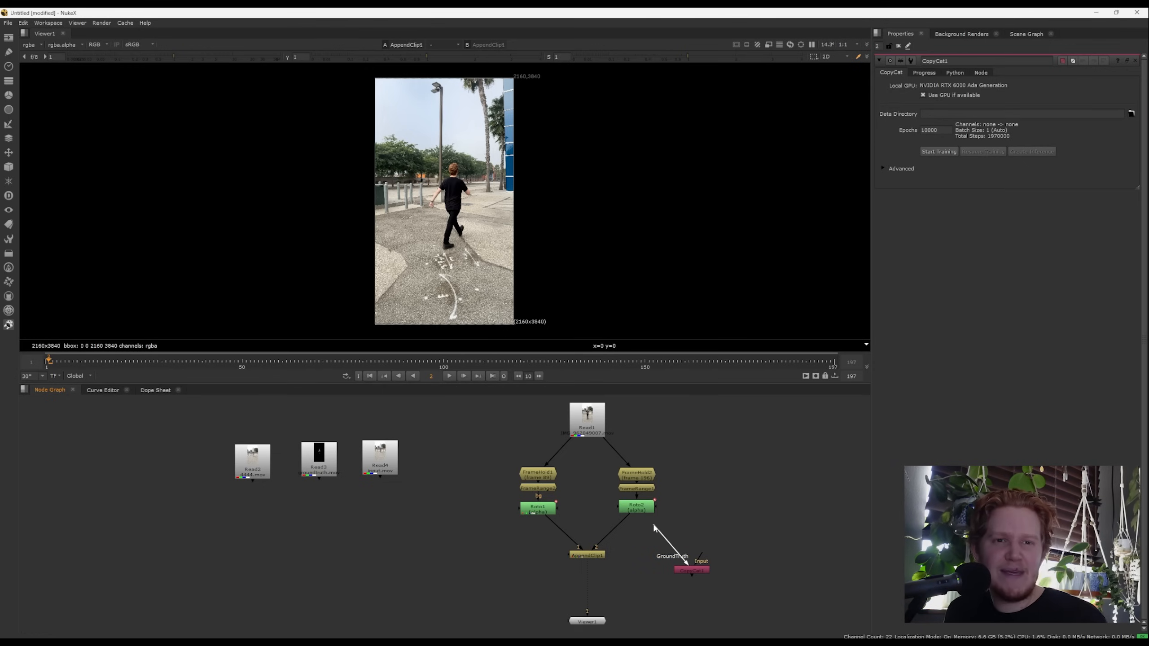
{"action": "left_click_drag", "start_coordinate": [653, 522], "coordinate": [653, 524]}
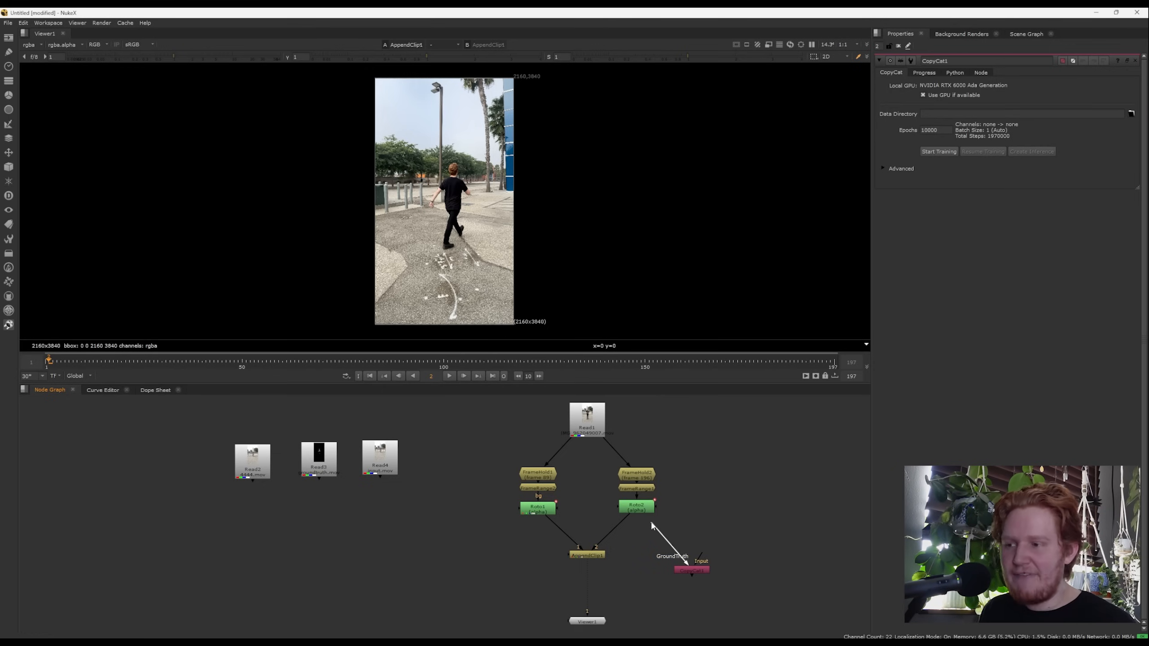
{"action": "left_click_drag", "start_coordinate": [462, 423], "coordinate": [318, 484]}
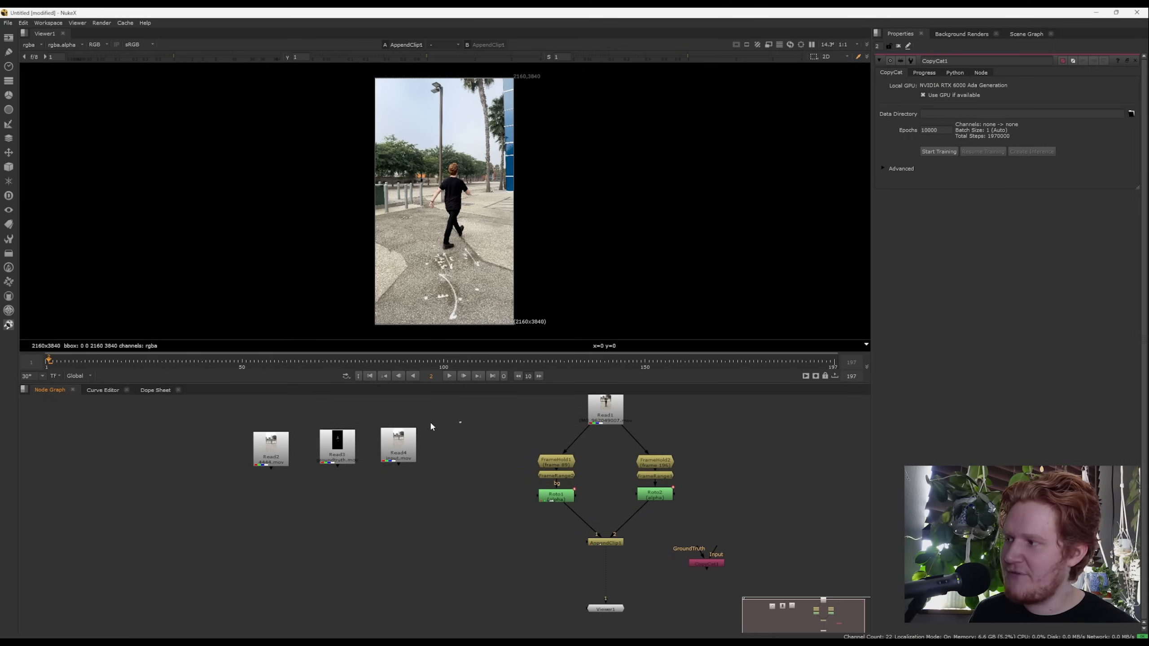
{"action": "left_click_drag", "start_coordinate": [402, 445], "coordinate": [398, 446]}
{"action": "left_click", "coordinate": [369, 470]}
{"action": "left_click", "coordinate": [399, 445]}
{"action": "left_click", "coordinate": [337, 445]}
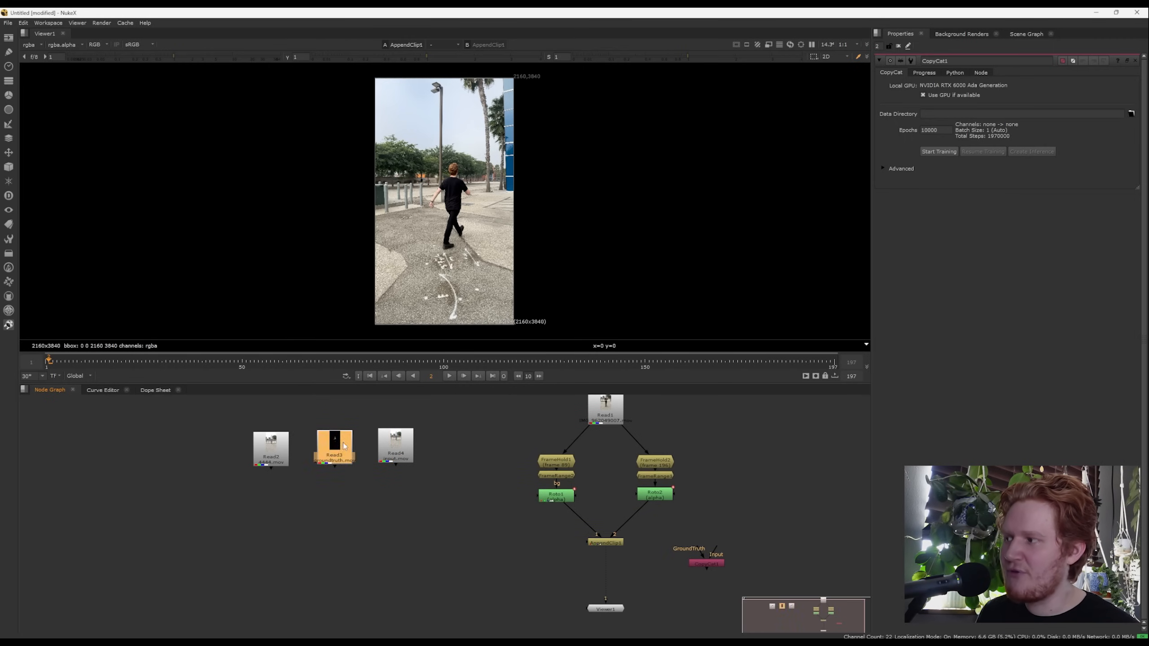
{"action": "left_click", "coordinate": [677, 424]}
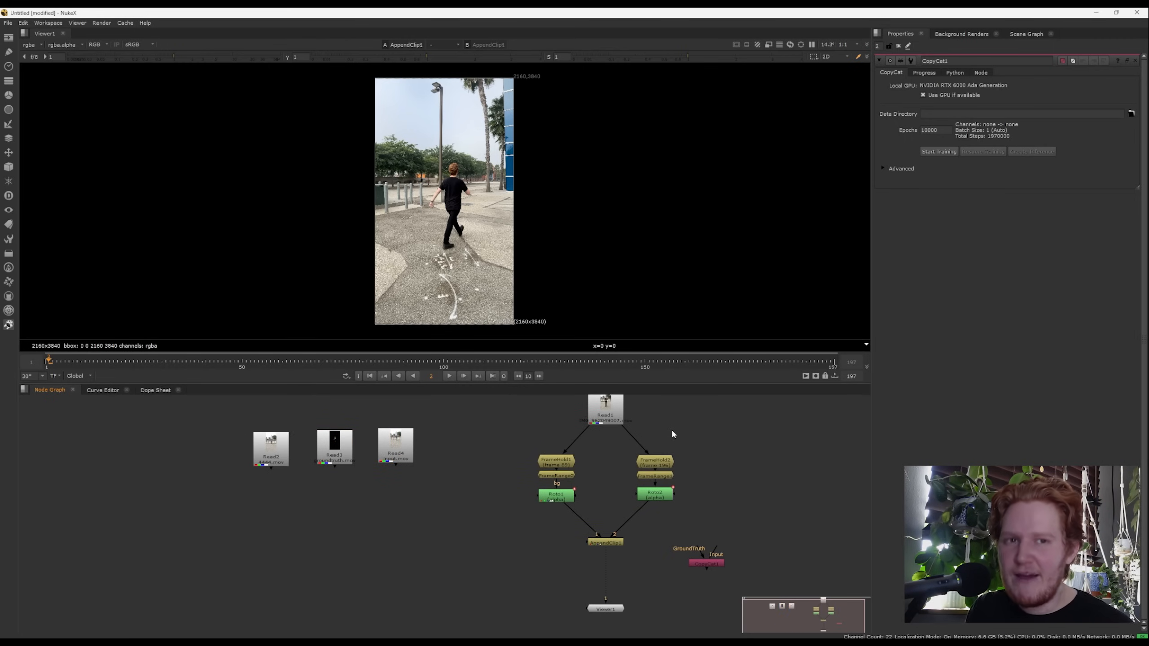
Add corner dots to the four connections between Read1, the two FrameHold branches and AppendClip so the pipes run at right angles.
{"action": "middle_click_drag", "start_coordinate": [618, 566], "coordinate": [633, 557]}
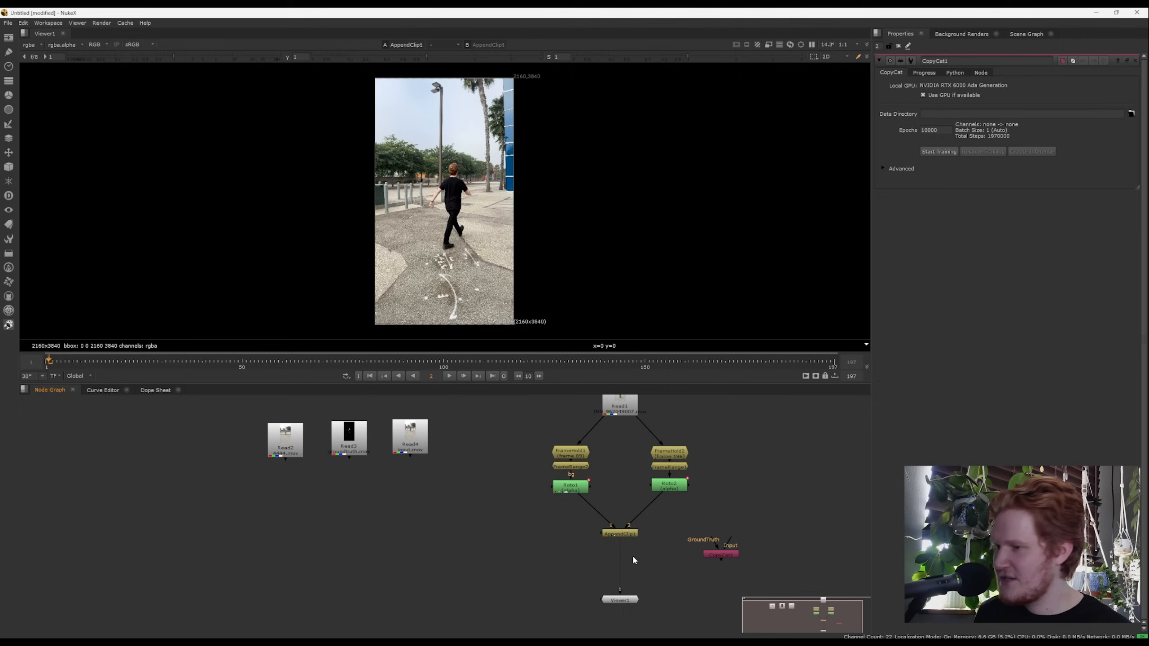
{"action": "key", "text": "ctrl"}
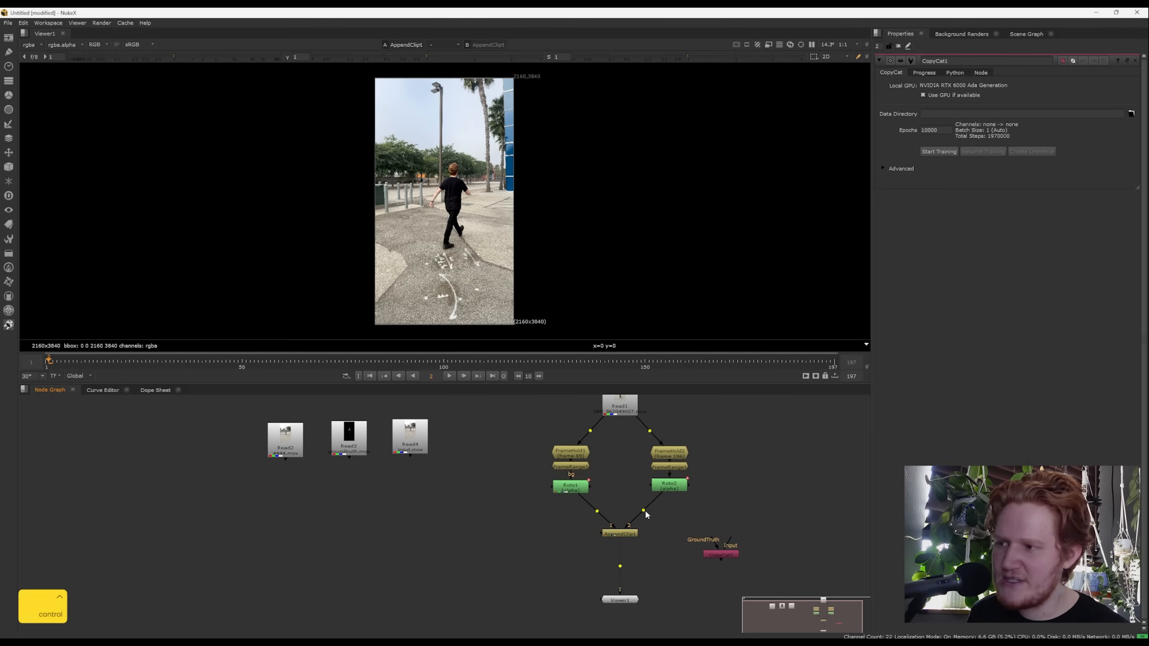
{"action": "left_click_drag", "start_coordinate": [643, 511], "coordinate": [669, 533], "text": "ctrl"}
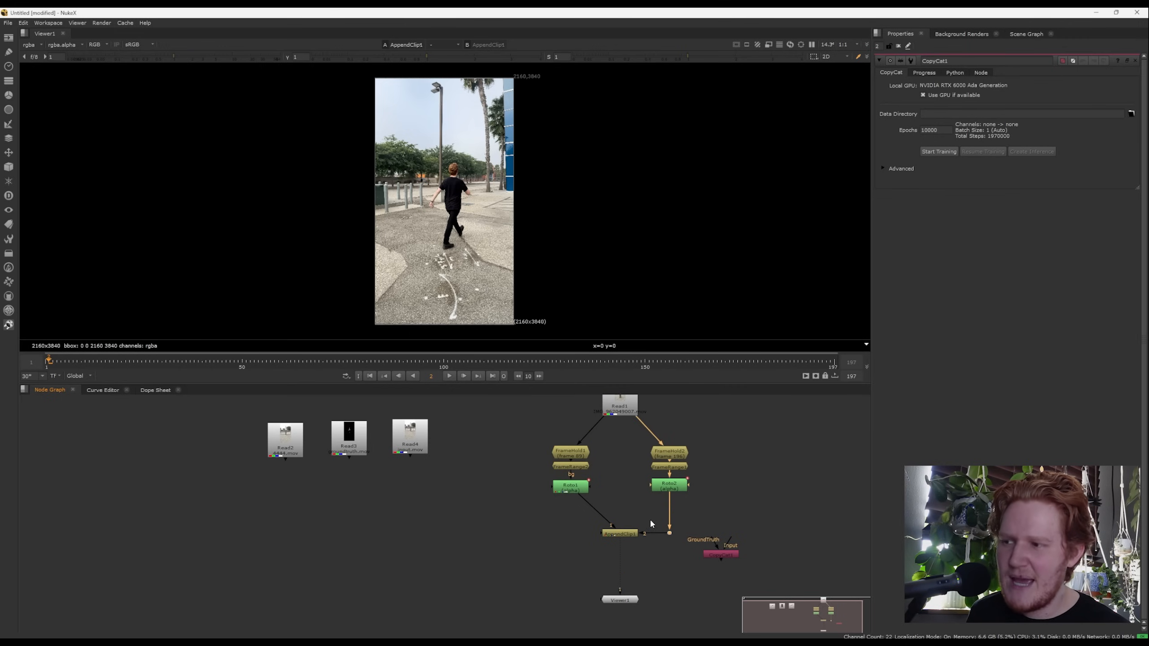
{"action": "left_click_drag", "start_coordinate": [597, 512], "coordinate": [571, 533], "text": "ctrl"}
{"action": "middle_click_drag", "start_coordinate": [595, 430], "coordinate": [597, 463]}
{"action": "left_click_drag", "start_coordinate": [595, 462], "coordinate": [572, 430], "text": "ctrl"}
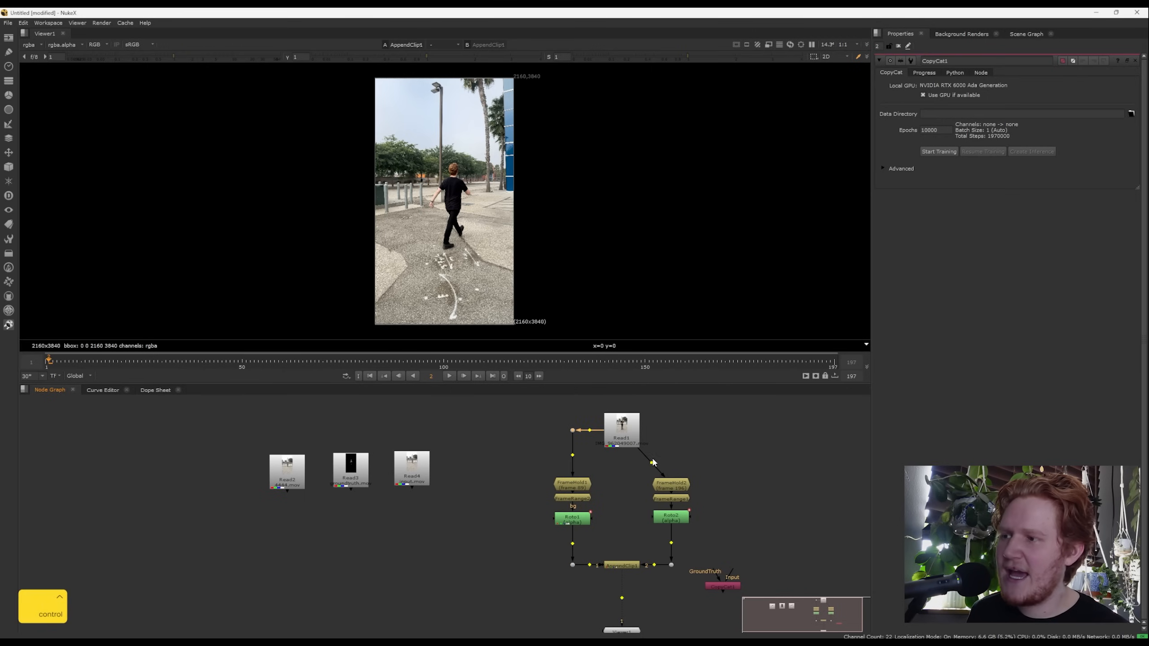
{"action": "left_click_drag", "start_coordinate": [651, 465], "coordinate": [671, 430], "text": "ctrl"}
Branch the AppendClip output through dots and connect it to both the GroundTruth and Input of the CopyCat node.
{"action": "middle_click_drag", "start_coordinate": [705, 560], "coordinate": [707, 497]}
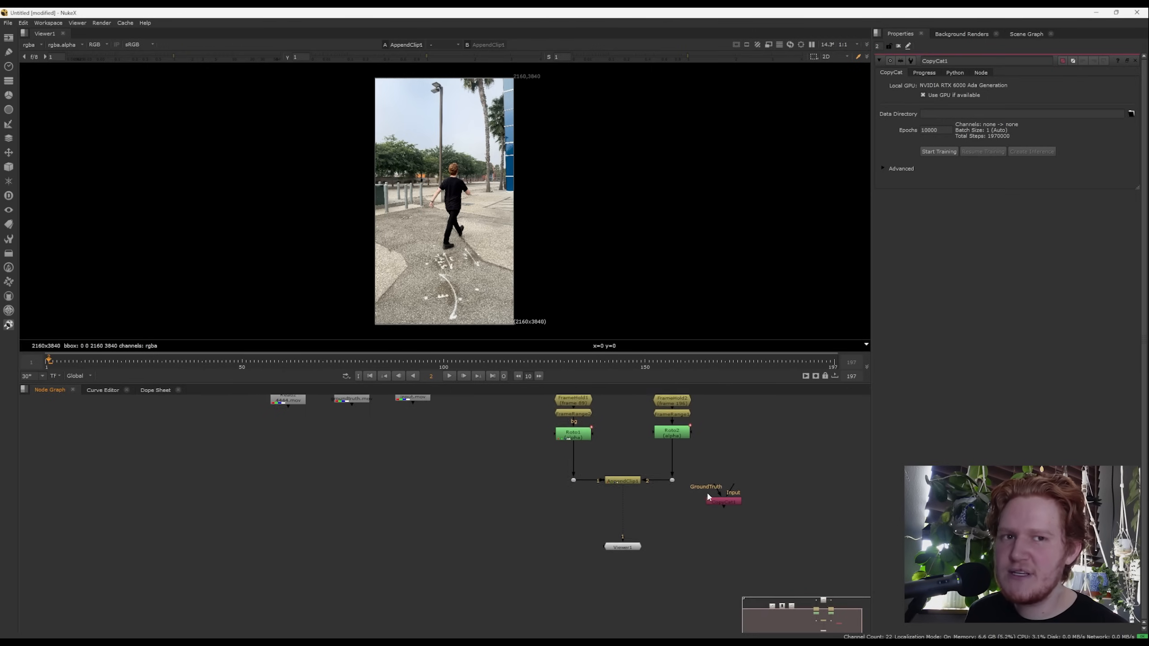
{"action": "left_click_drag", "start_coordinate": [632, 549], "coordinate": [635, 598]}
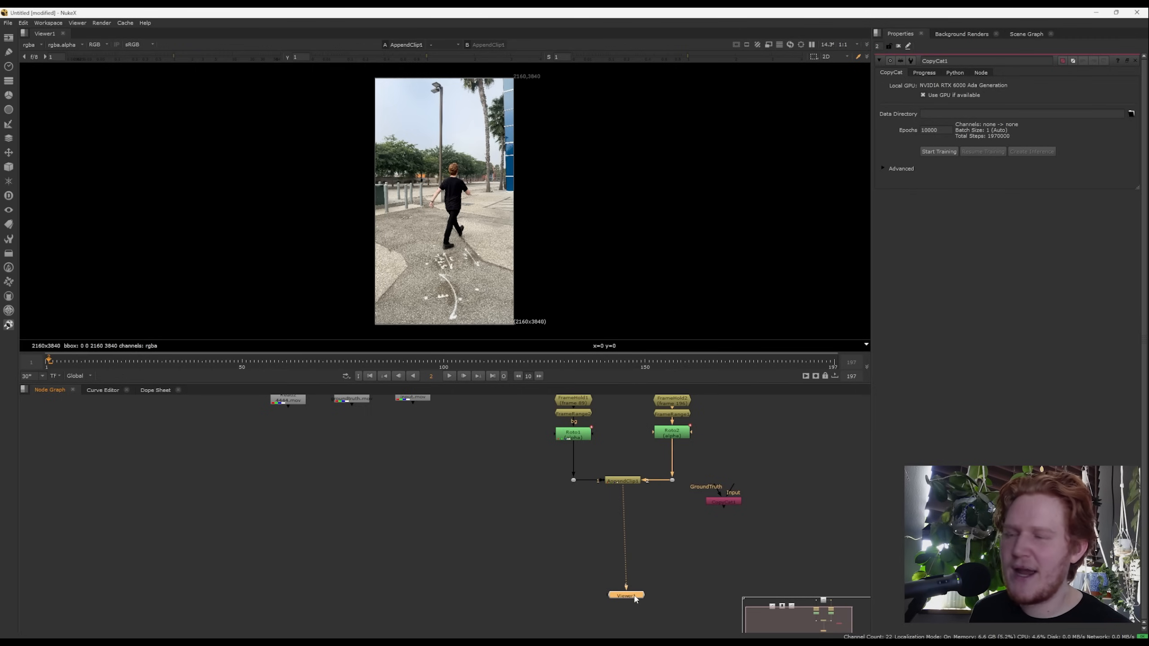
{"action": "key", "text": "ctrl"}
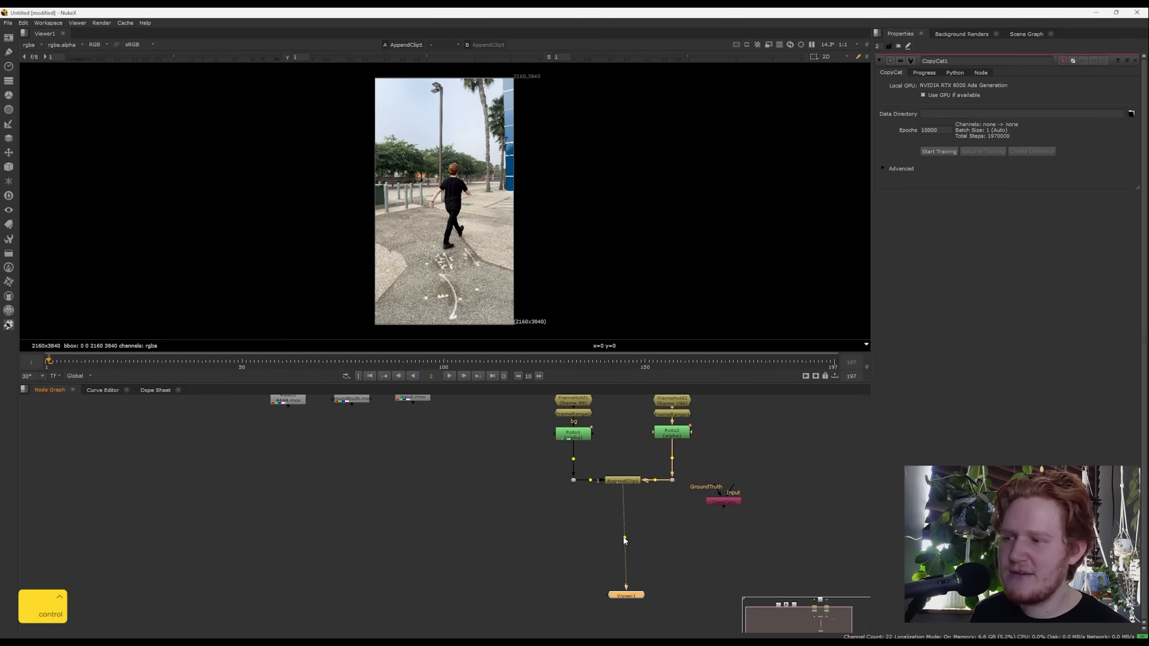
{"action": "left_click", "coordinate": [624, 538], "text": "ctrl"}
{"action": "left_click_drag", "start_coordinate": [624, 538], "coordinate": [663, 530]}
{"action": "middle_click_drag", "start_coordinate": [664, 558], "coordinate": [676, 517]}
{"action": "left_click_drag", "start_coordinate": [738, 463], "coordinate": [674, 488]}
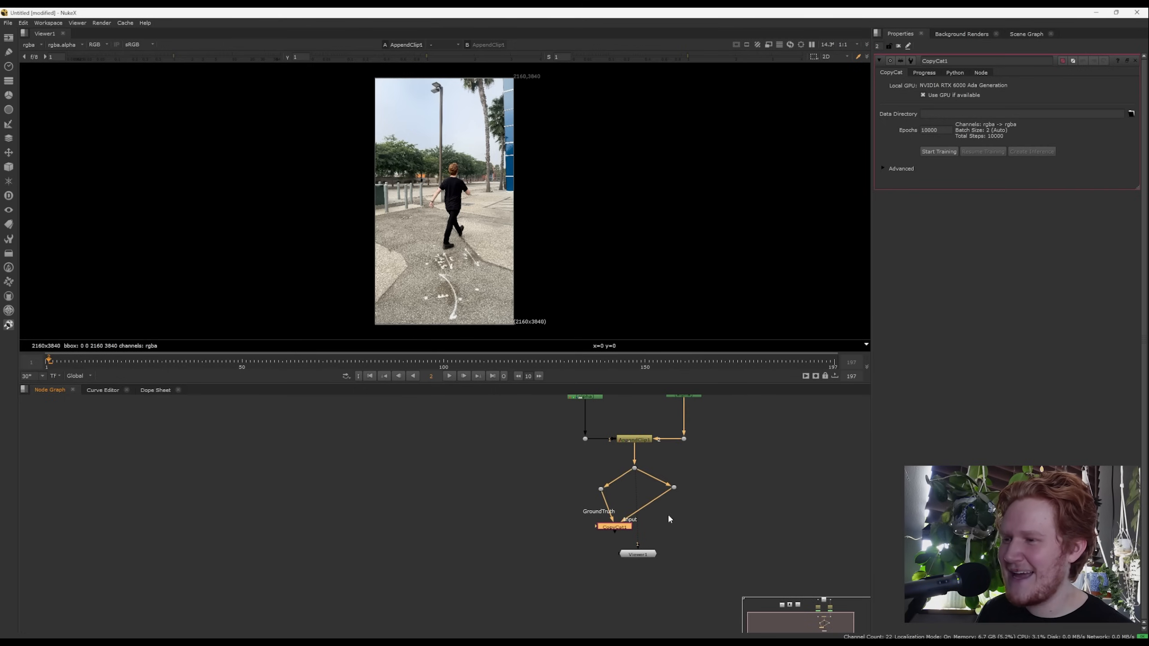
Move CopyCat and the Viewer lower, straighten both input branches with corner dots, and view the CopyCat node.
{"action": "left_click_drag", "start_coordinate": [647, 556], "coordinate": [669, 596]}
{"action": "left_click_drag", "start_coordinate": [624, 524], "coordinate": [641, 562]}
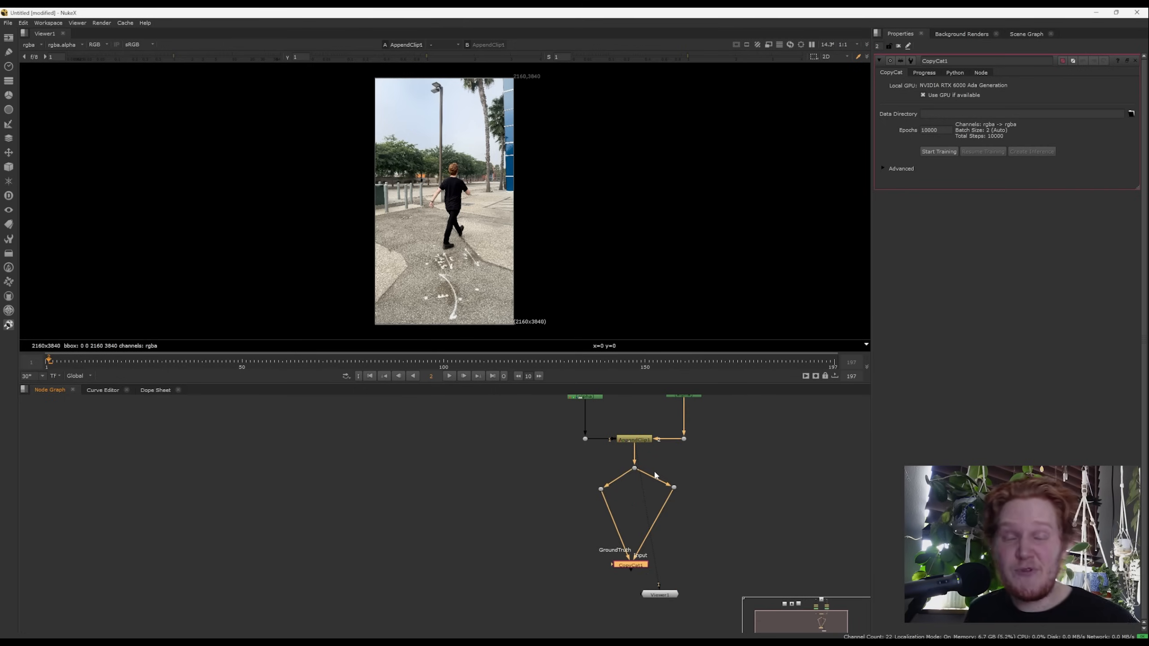
{"action": "left_click_drag", "start_coordinate": [614, 525], "coordinate": [674, 538], "text": "ctrl"}
{"action": "left_click_drag", "start_coordinate": [668, 593], "coordinate": [647, 569]}
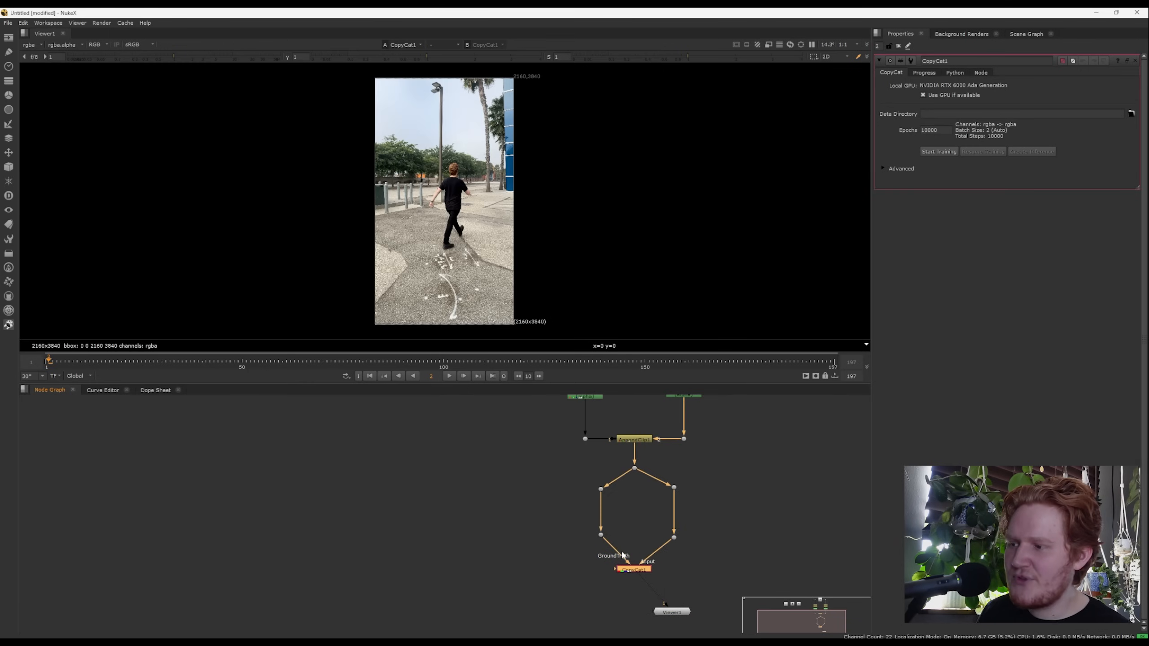
Check the alpha channel of the CopyCat node in the viewer and return to the full-colour display.
{"action": "scroll", "coordinate": [629, 475], "scroll_direction": "up", "scroll_amount": 2}
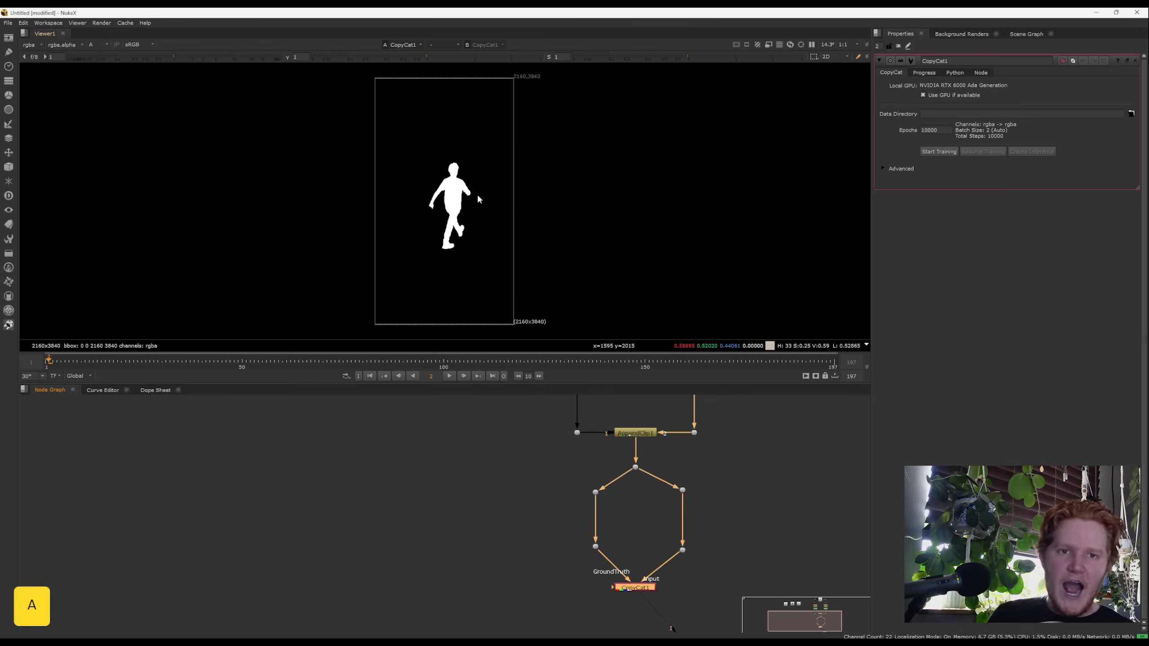
{"action": "key", "text": "a"}
{"action": "key", "text": "a"}
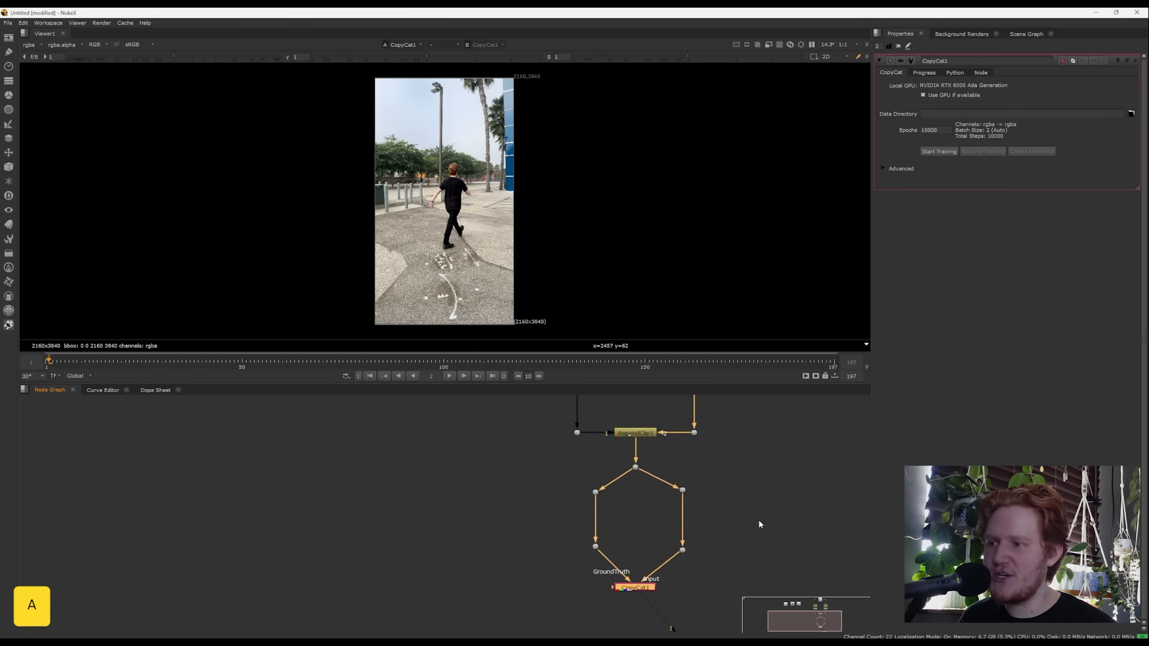
Try a MODNet node on the Read1 footage and delete it.
{"action": "scroll", "coordinate": [649, 525], "scroll_direction": "down", "scroll_amount": 3}
{"action": "key", "text": "Tab"}
{"action": "type", "text": "mod"}
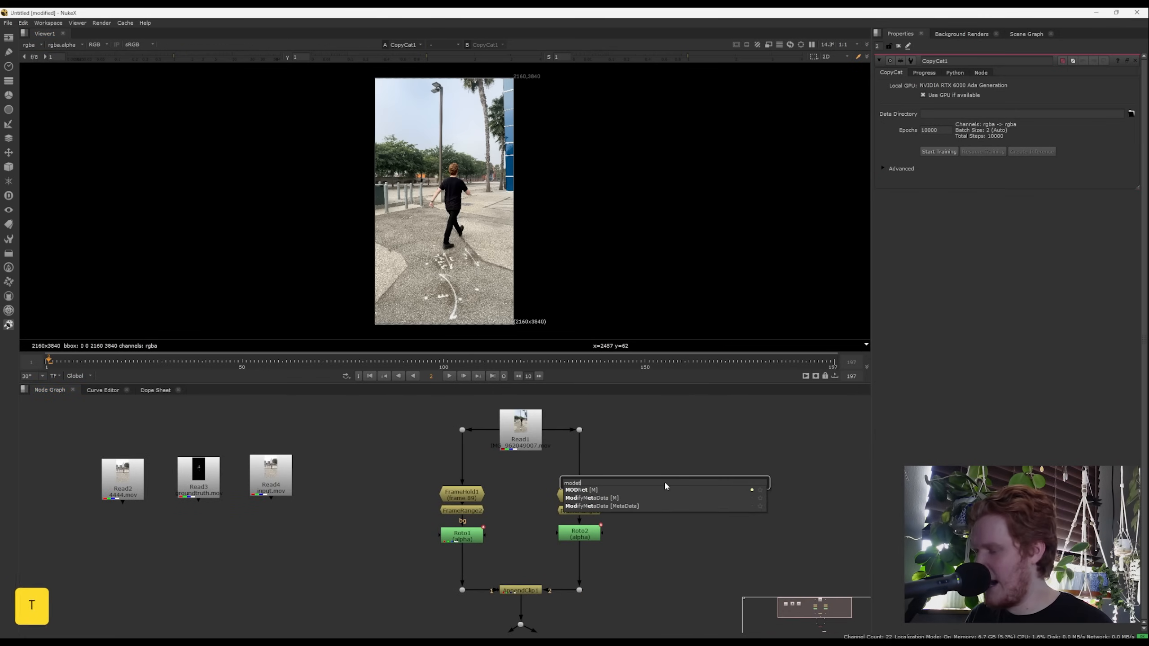
{"action": "key", "text": "Return"}
{"action": "left_click_drag", "start_coordinate": [656, 468], "coordinate": [538, 432]}
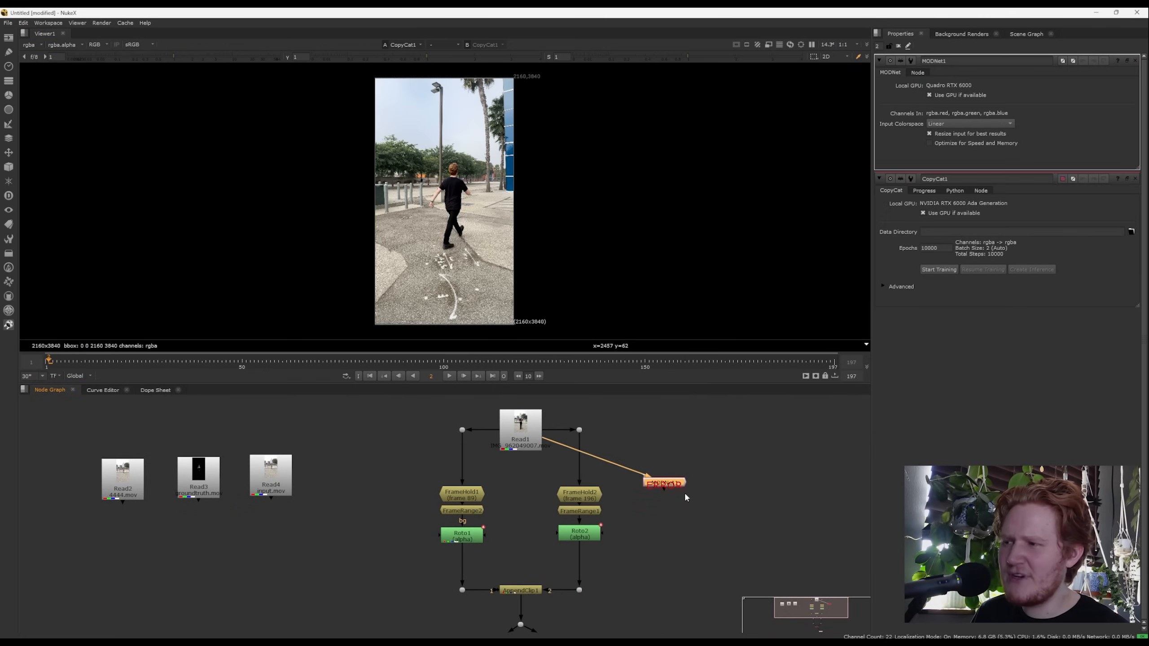
{"action": "key", "text": "1"}
{"action": "key", "text": "Delete"}
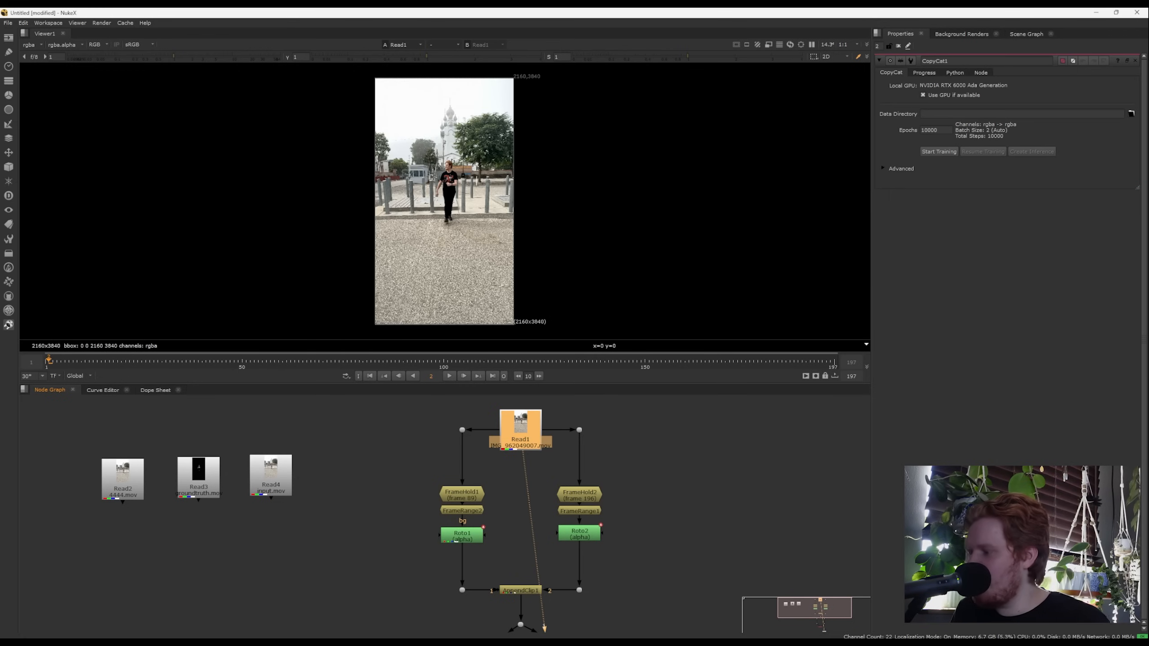
Switch to the browser, look through the models in Foundry's Cattery library, and return to NukeX.
{"action": "key", "text": "alt+Tab"}
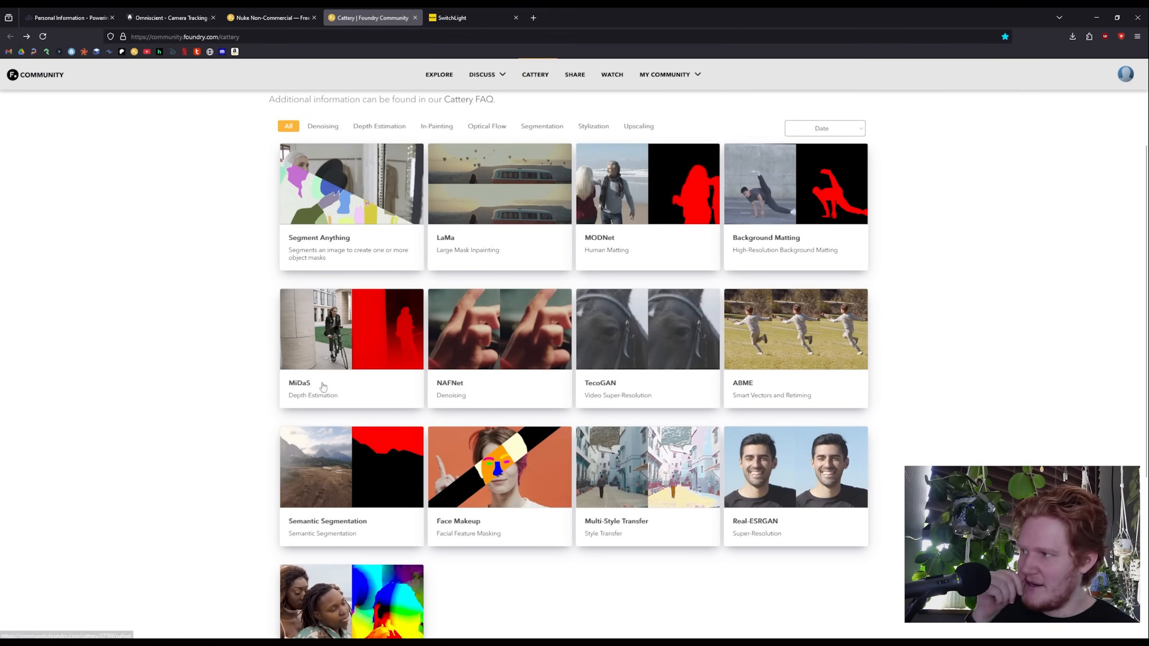
{"action": "scroll", "coordinate": [326, 374], "scroll_direction": "up", "scroll_amount": 5}
{"action": "scroll", "coordinate": [667, 371], "scroll_direction": "down", "scroll_amount": 5}
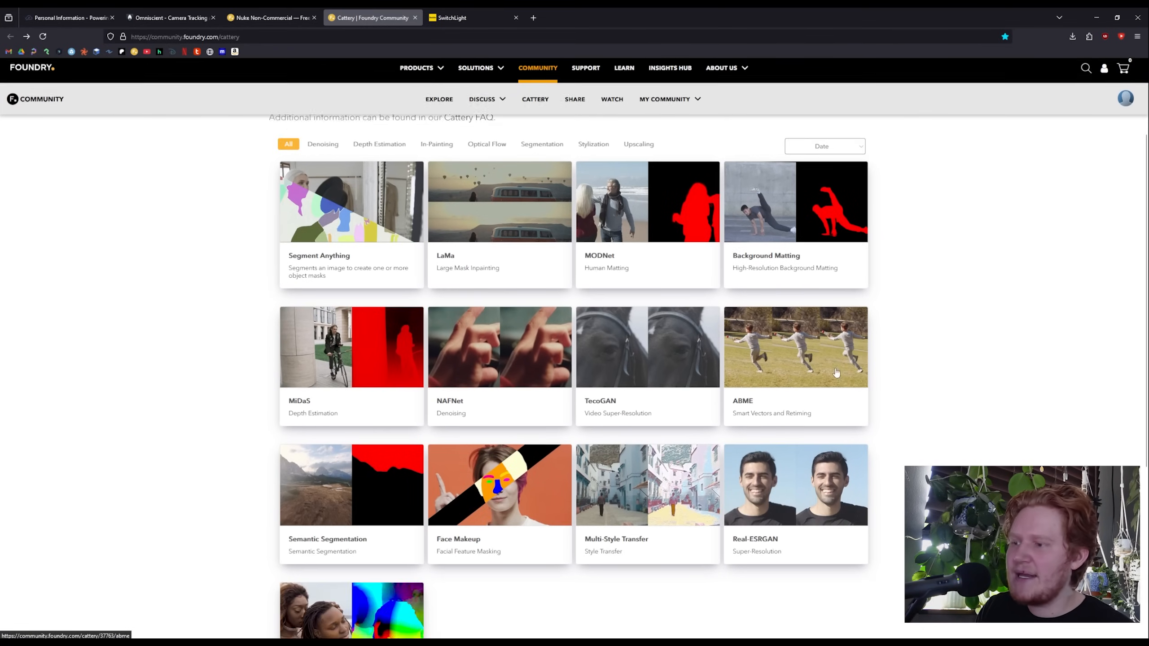
{"action": "scroll", "coordinate": [392, 538], "scroll_direction": "down", "scroll_amount": 5}
{"action": "scroll", "coordinate": [1017, 106], "scroll_direction": "up", "scroll_amount": 8}
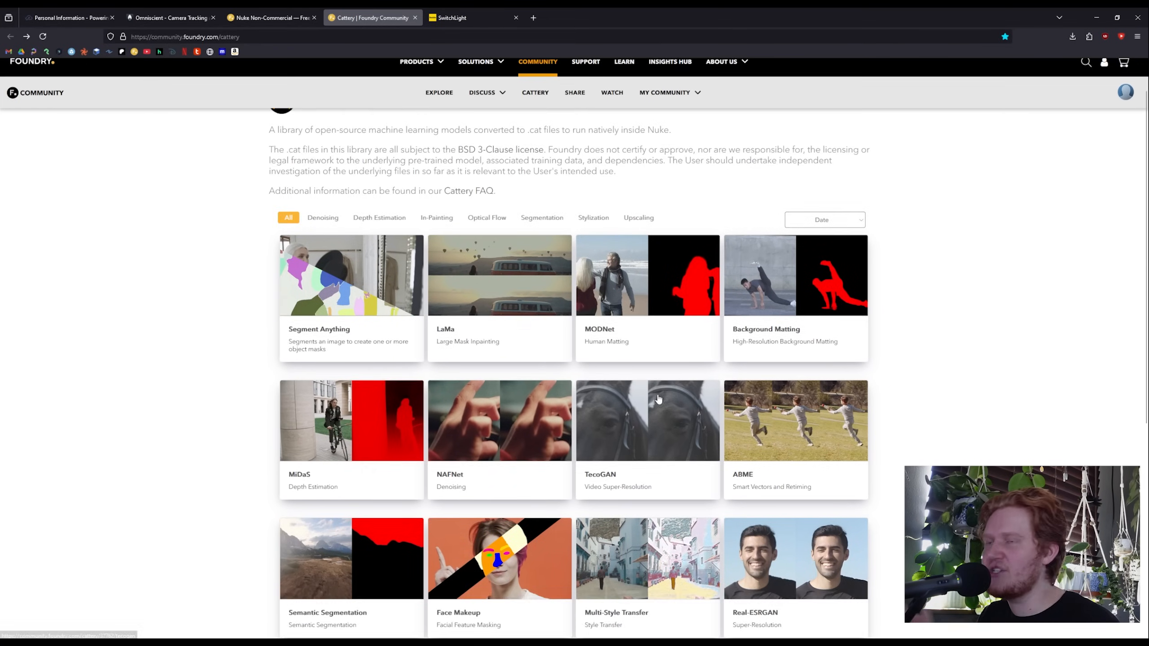
{"action": "left_click", "coordinate": [1096, 17]}
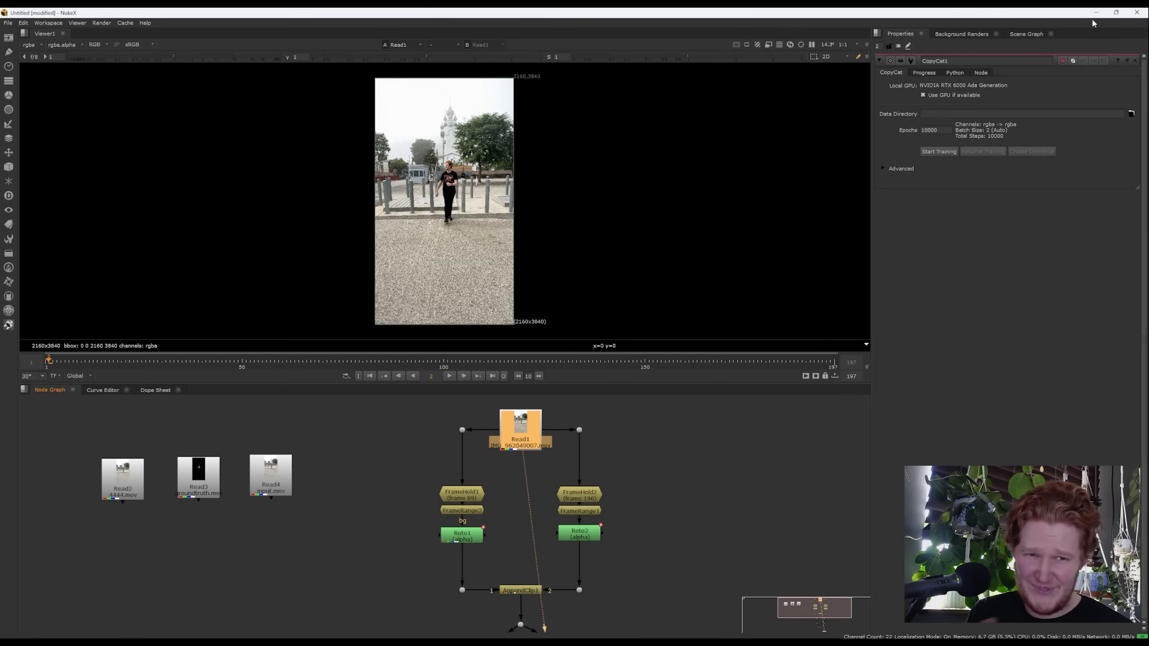
Insert a Shuffle node on the GroundTruth branch between its two corner dots above CopyCat.
{"action": "middle_click_drag", "start_coordinate": [619, 514], "coordinate": [637, 472]}
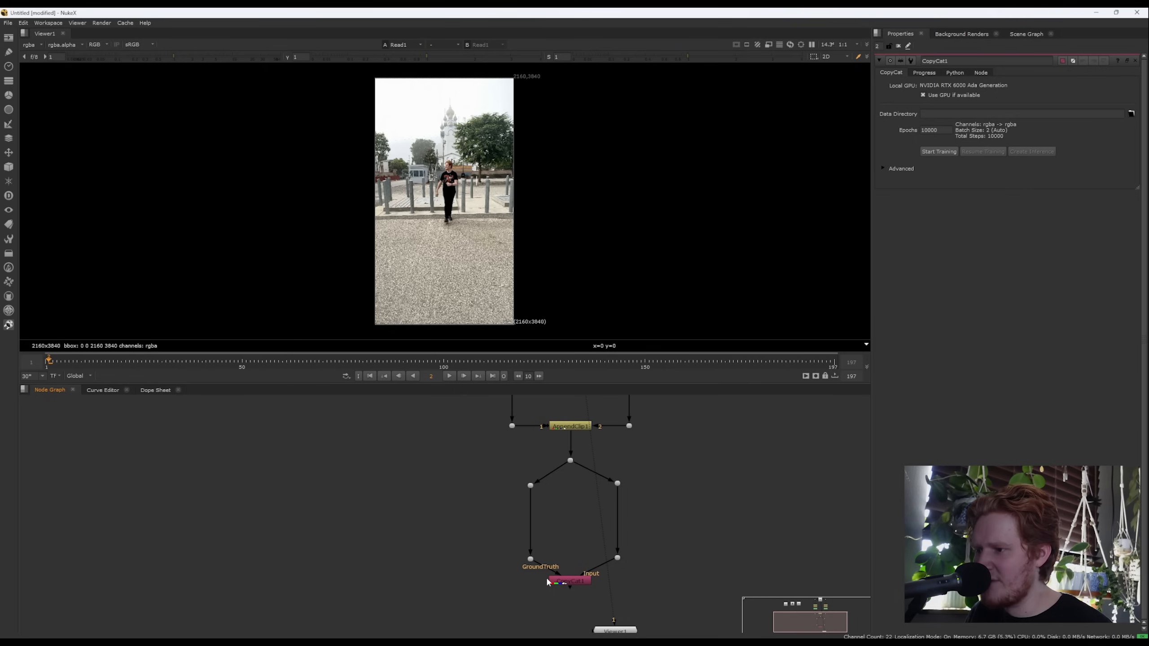
{"action": "left_click", "coordinate": [531, 483]}
{"action": "key", "text": "Tab"}
{"action": "type", "text": "shuf"}
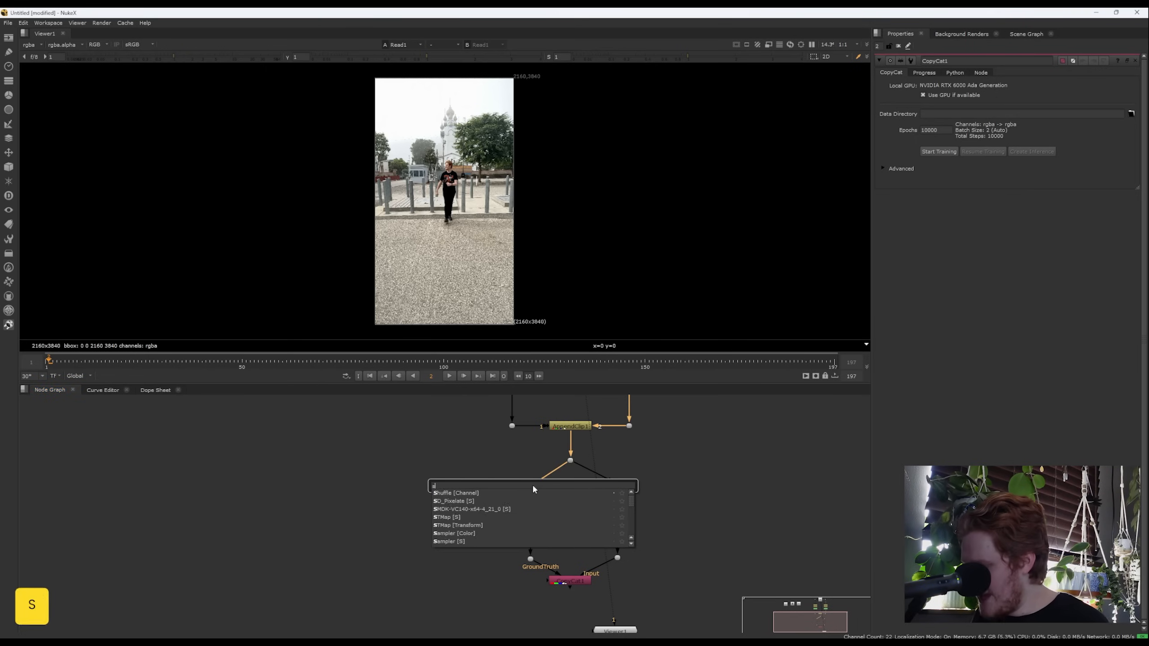
{"action": "key", "text": "Return"}
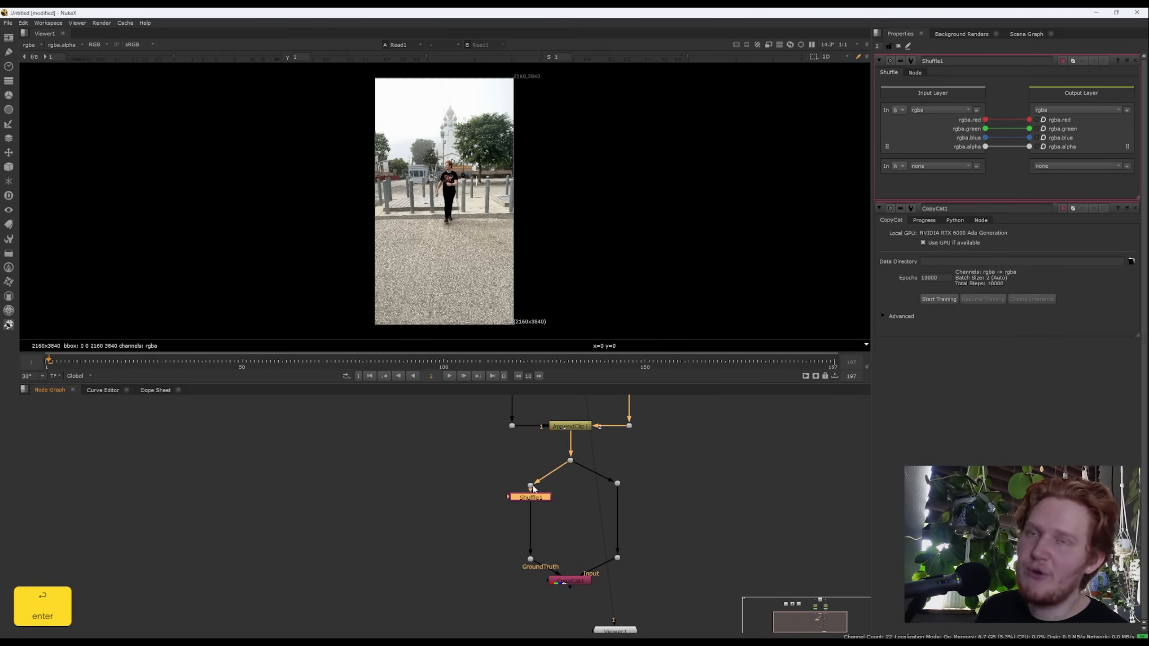
{"action": "left_click_drag", "start_coordinate": [541, 497], "coordinate": [540, 519]}
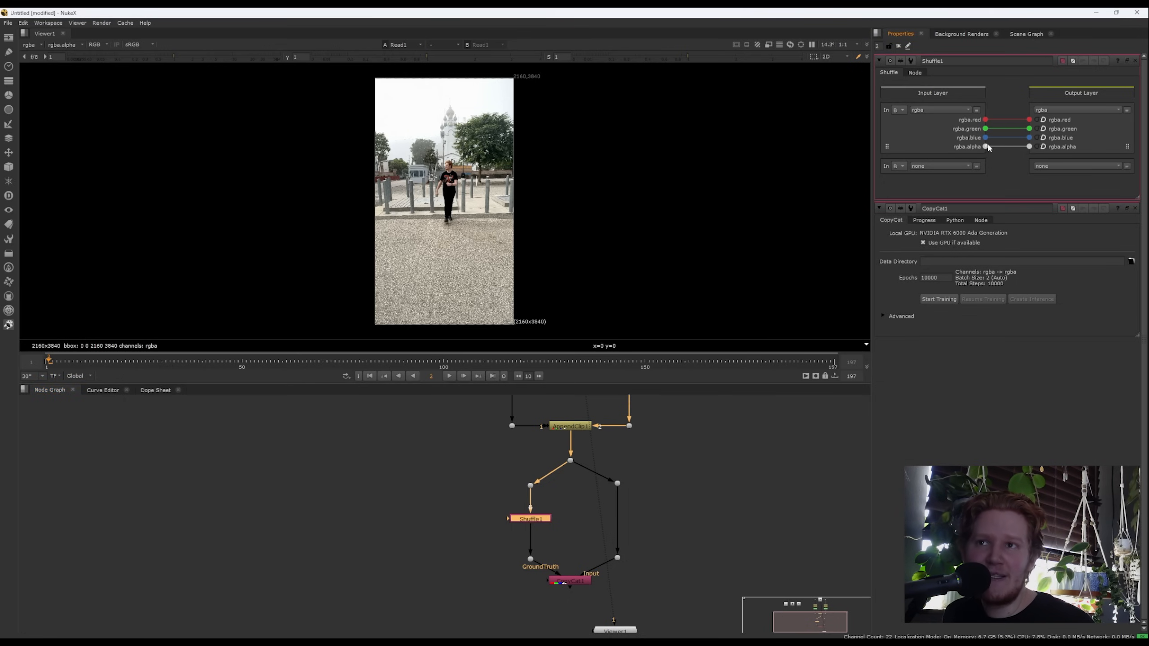
Route rgba.alpha into the Shuffle node's red output, view the node, and set its green, blue and alpha outputs to black.
{"action": "left_click_drag", "start_coordinate": [985, 147], "coordinate": [1029, 119]}
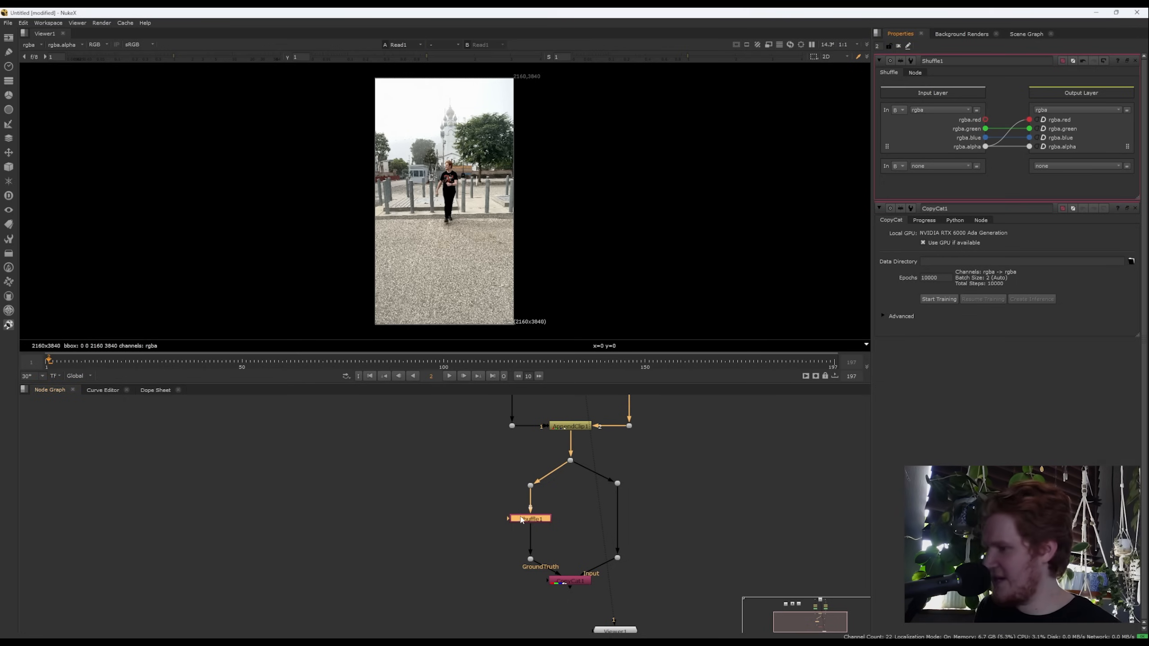
{"action": "key", "text": "1"}
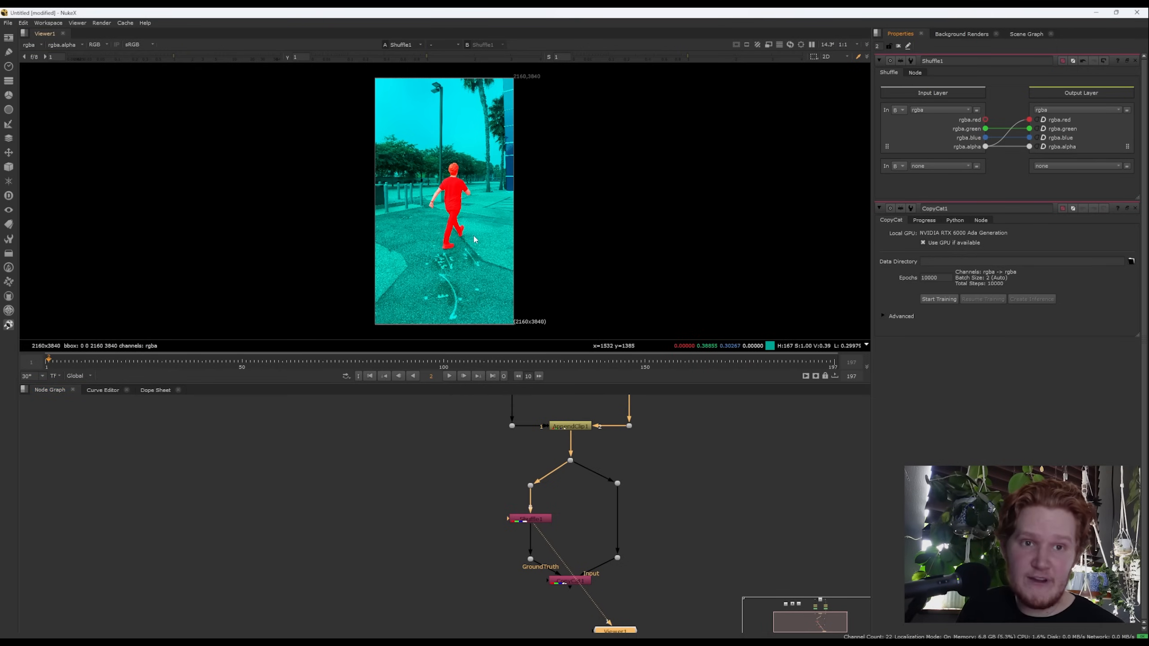
{"action": "left_click", "coordinate": [1037, 129]}
{"action": "left_click", "coordinate": [1038, 138]}
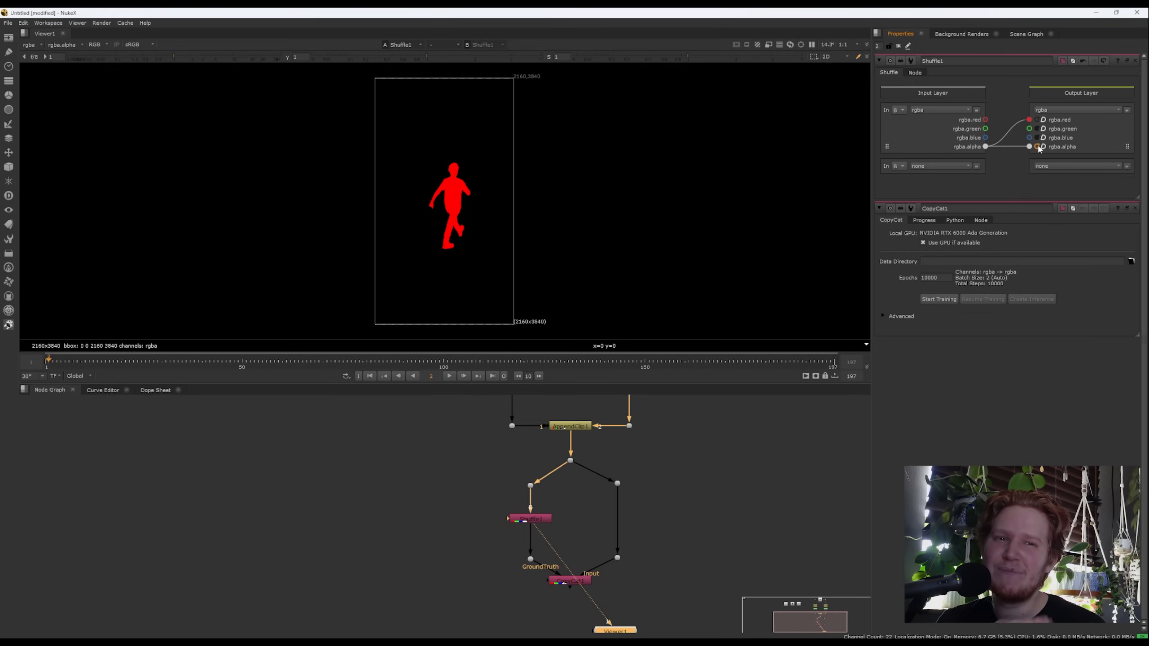
{"action": "left_click", "coordinate": [1038, 147]}
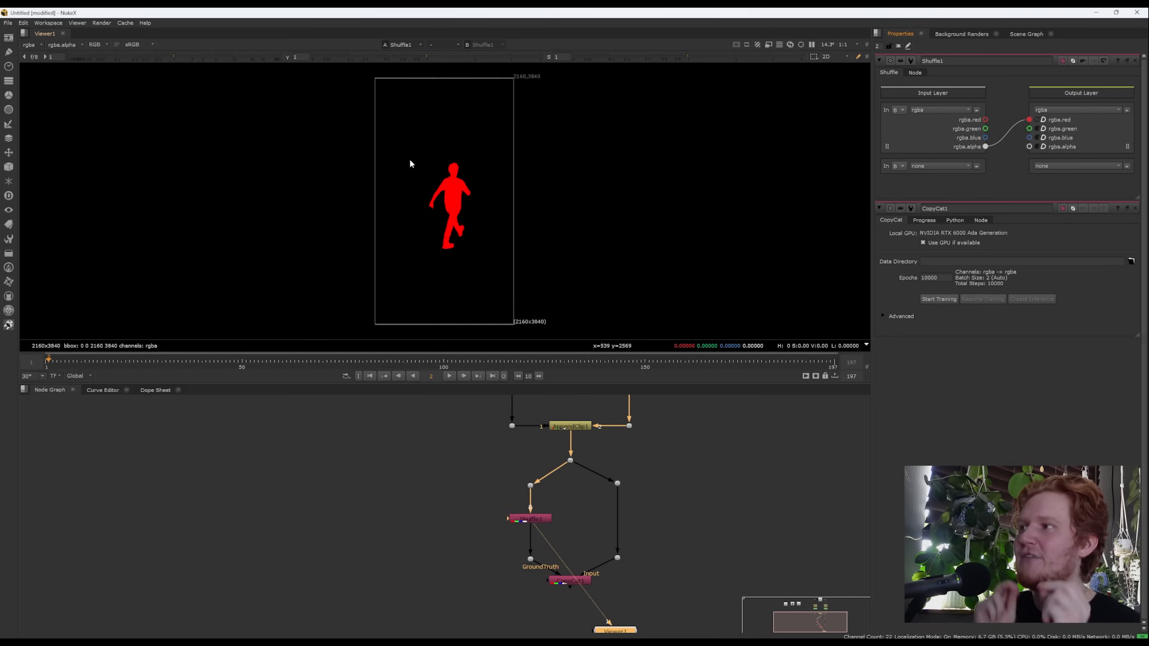
{"action": "scroll", "coordinate": [507, 569], "scroll_direction": "up", "scroll_amount": 4}
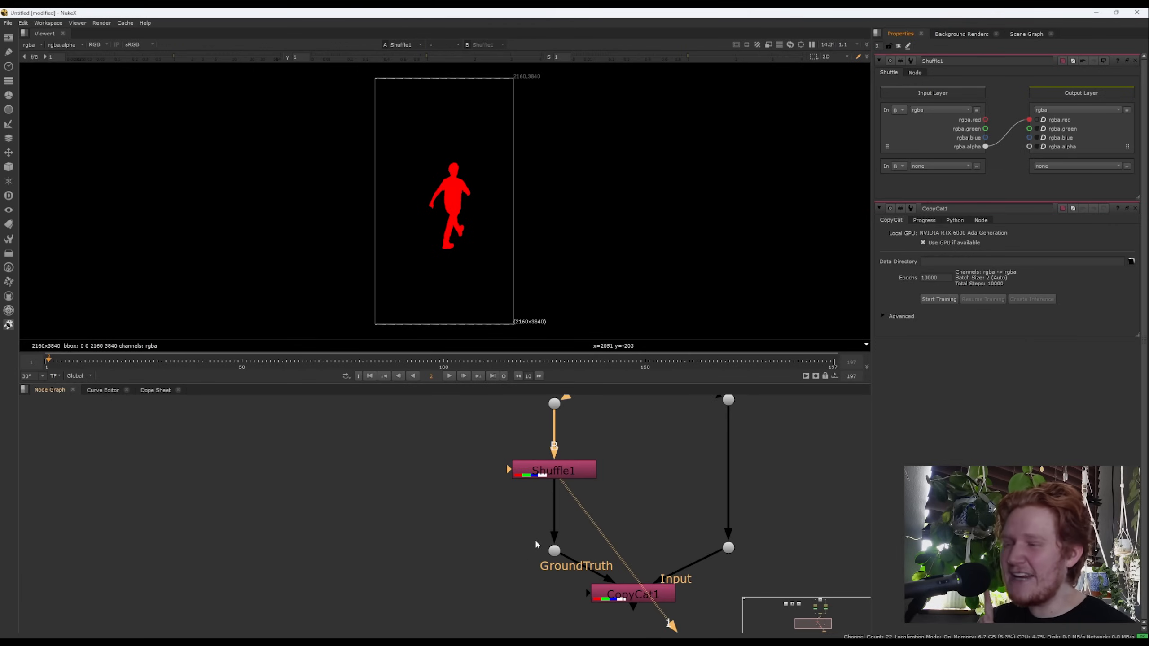
Move the Shuffle node slightly up on the GroundTruth branch and add a Remove node below it.
{"action": "left_click_drag", "start_coordinate": [547, 472], "coordinate": [546, 448]}
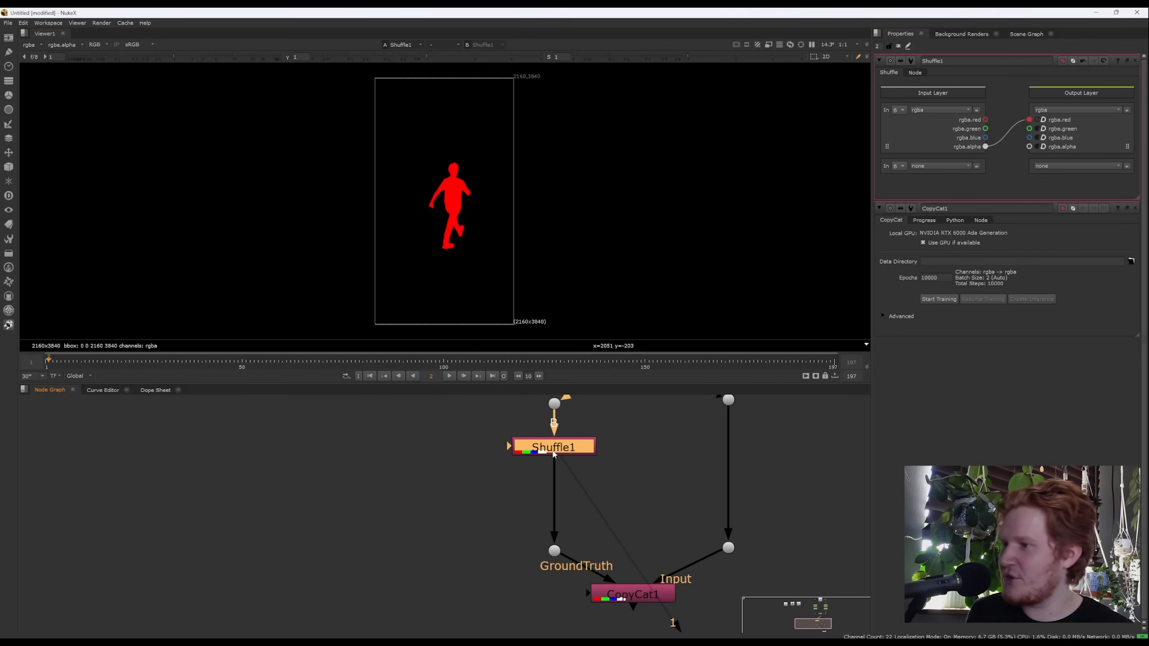
{"action": "key", "text": "Tab"}
{"action": "type", "text": "rem"}
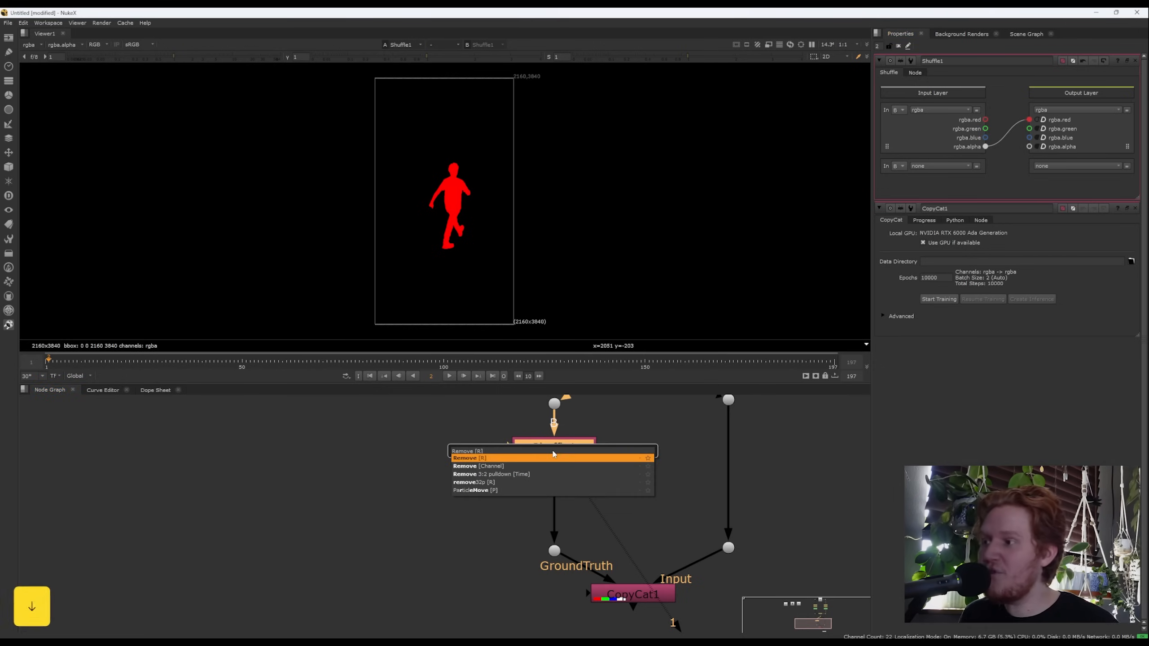
{"action": "key", "text": "Return"}
Set the GroundTruth branch's Remove node to keep only the red channel of rgb and move it slightly down.
{"action": "left_click", "coordinate": [920, 86]}
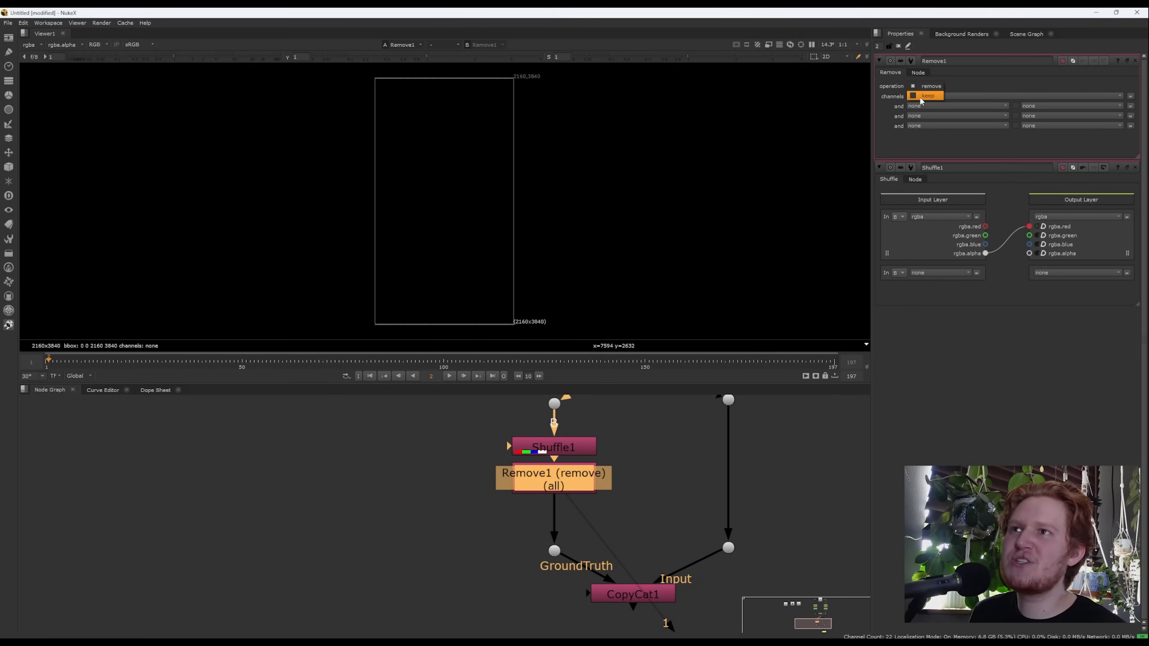
{"action": "left_click", "coordinate": [920, 97]}
{"action": "left_click", "coordinate": [921, 97]}
{"action": "left_click", "coordinate": [927, 122]}
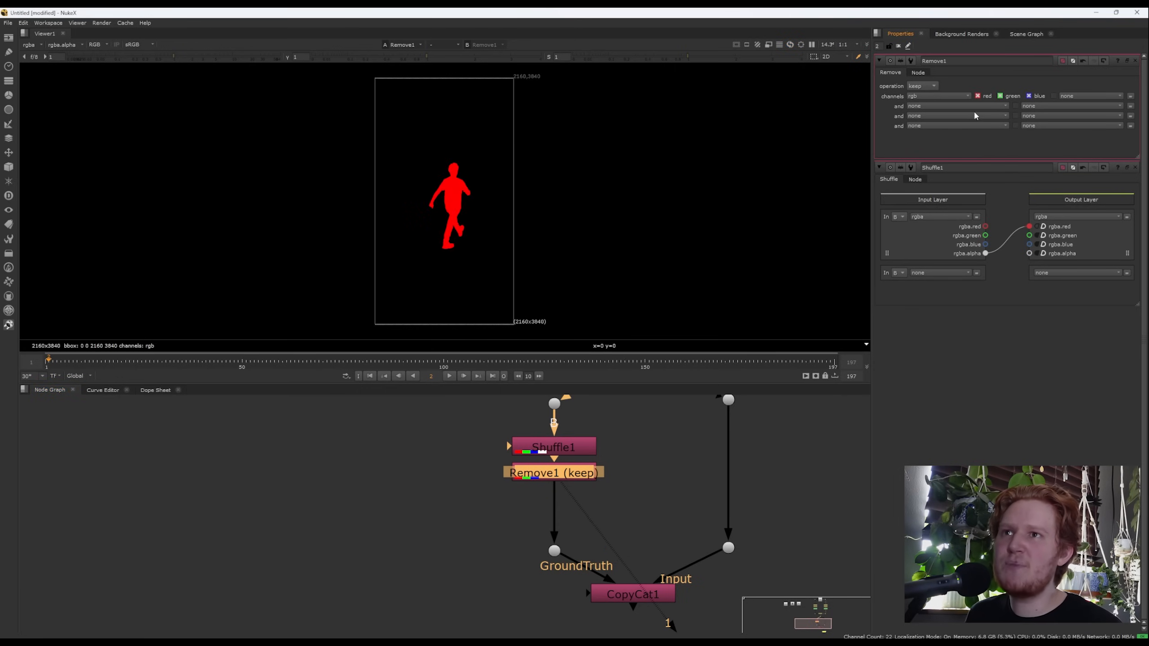
{"action": "left_click", "coordinate": [999, 96]}
{"action": "left_click", "coordinate": [1028, 96]}
{"action": "left_click_drag", "start_coordinate": [560, 487], "coordinate": [564, 503]}
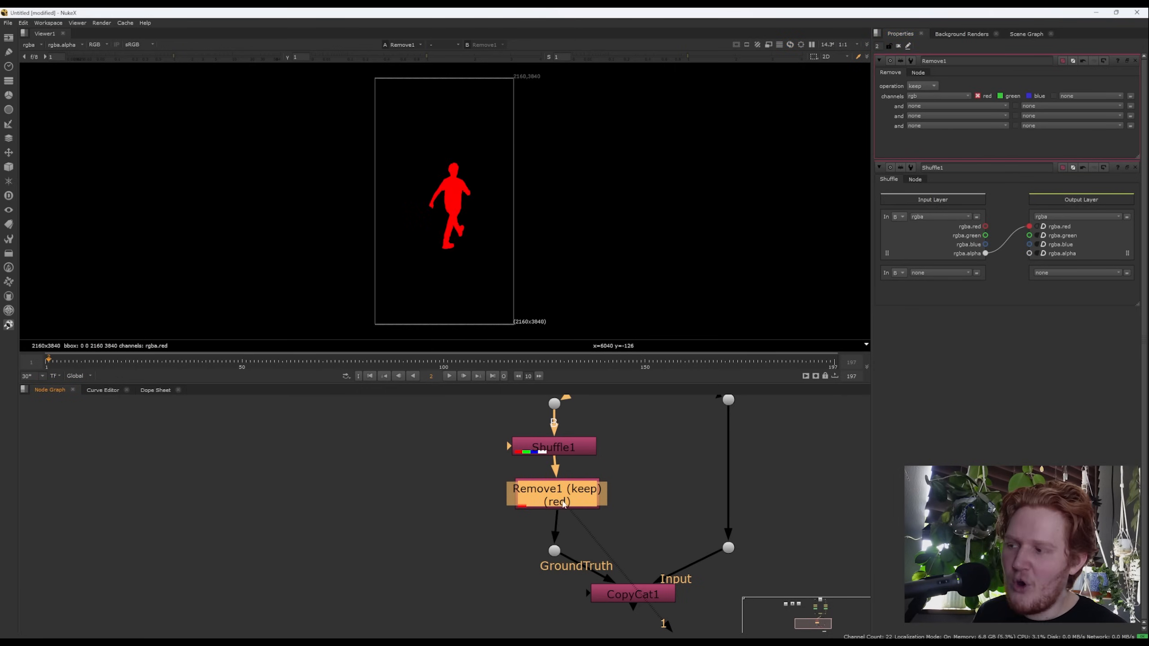
Insert a Remove node on CopyCat's Input branch after its upper corner dot.
{"action": "middle_click_drag", "start_coordinate": [547, 559], "coordinate": [547, 506]}
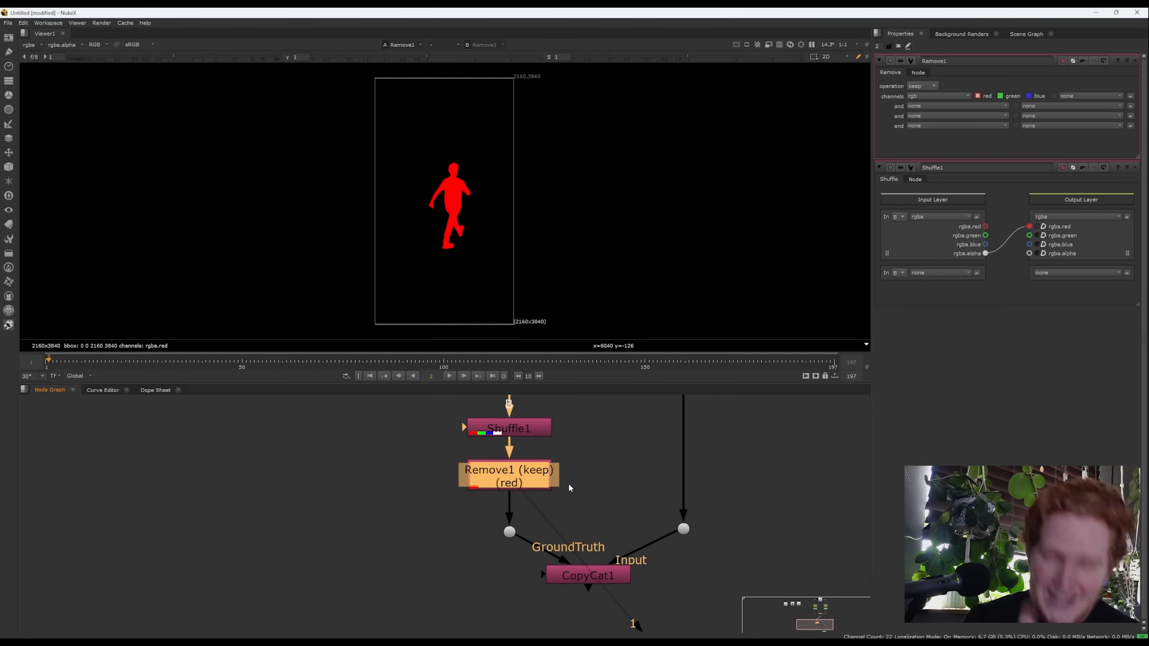
{"action": "middle_click_drag", "start_coordinate": [621, 533], "coordinate": [582, 575]}
{"action": "scroll", "coordinate": [580, 491], "scroll_direction": "down", "scroll_amount": 3}
{"action": "scroll", "coordinate": [580, 491], "scroll_direction": "up", "scroll_amount": 1}
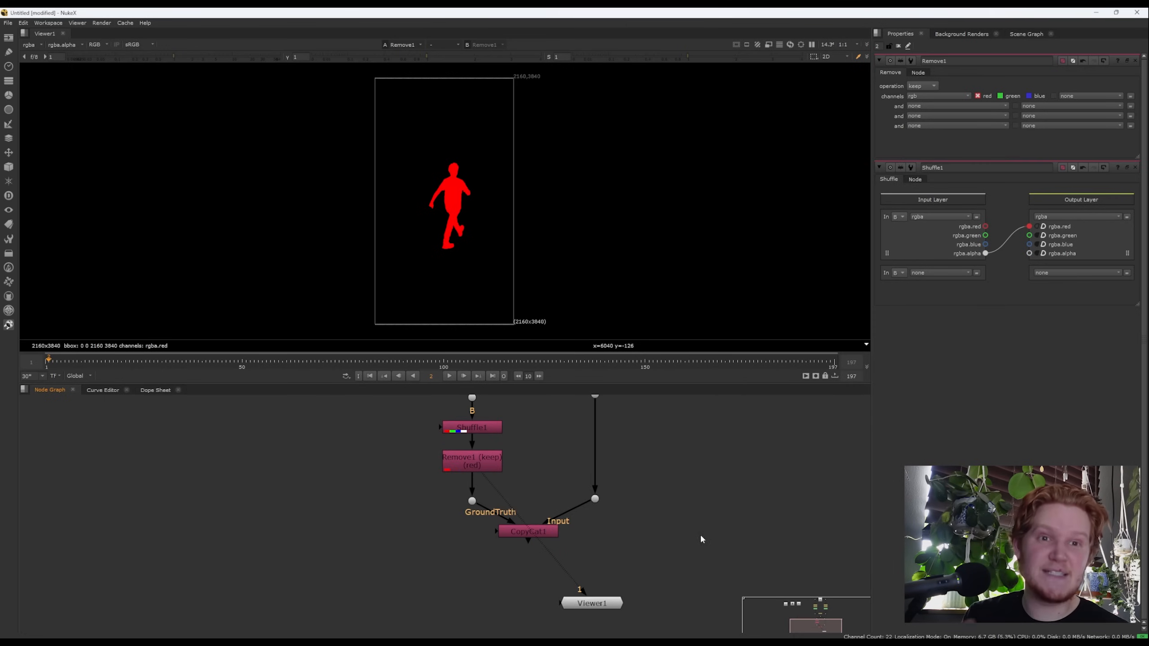
{"action": "middle_click_drag", "start_coordinate": [710, 491], "coordinate": [708, 514]}
{"action": "left_click", "coordinate": [594, 417]}
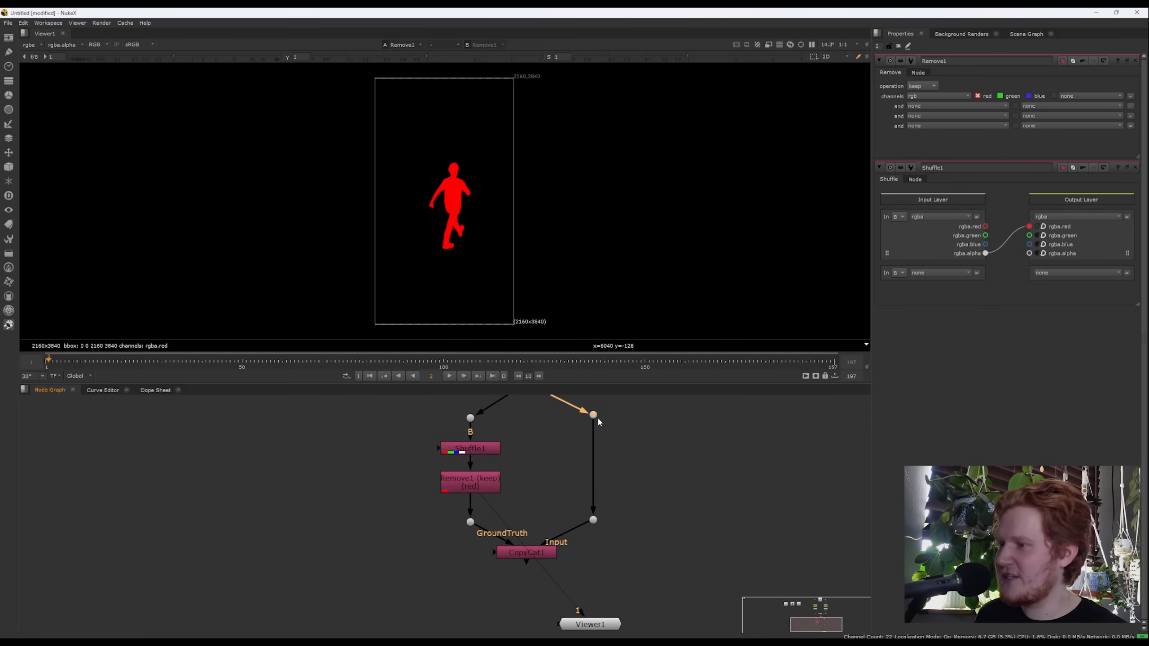
{"action": "key", "text": "Tab"}
{"action": "type", "text": "remove"}
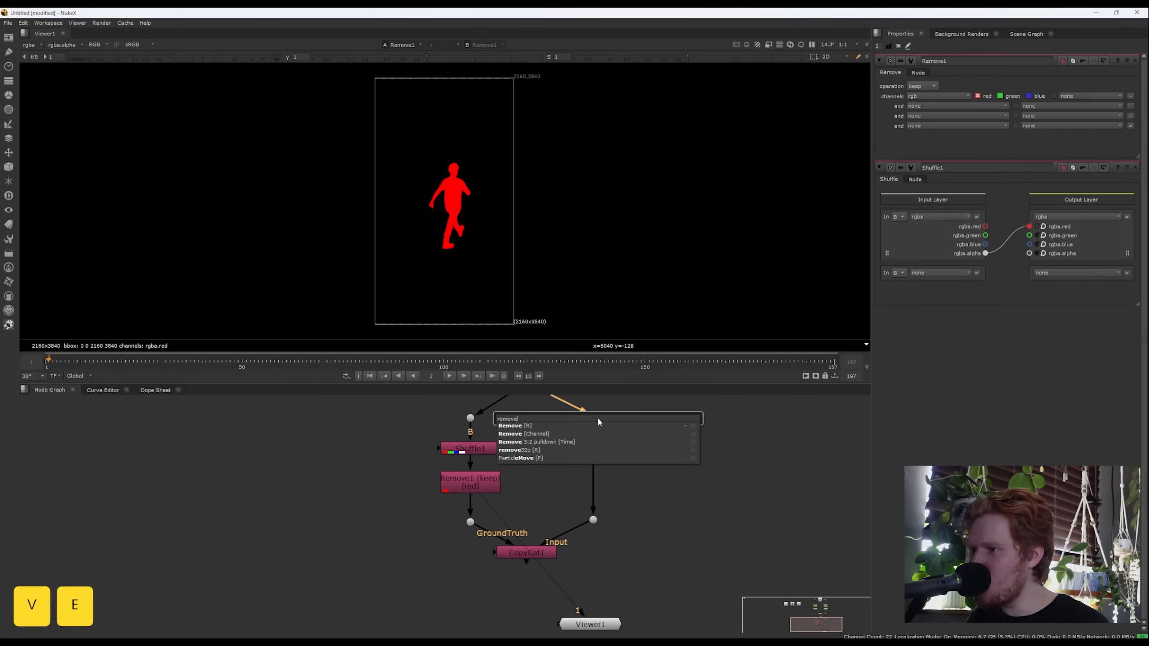
{"action": "key", "text": "Return"}
Set the Input branch's Remove node to keep the rgb channels and shift it down the branch.
{"action": "left_click", "coordinate": [921, 86]}
{"action": "left_click", "coordinate": [922, 97]}
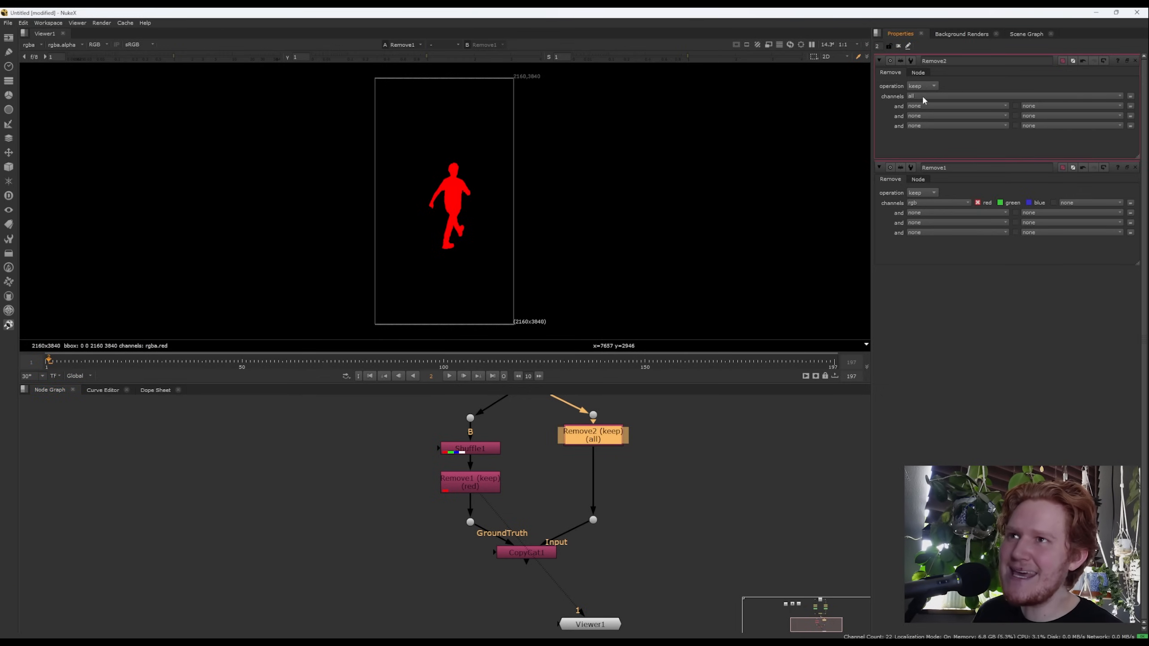
{"action": "left_click", "coordinate": [923, 99]}
{"action": "left_click", "coordinate": [924, 125]}
{"action": "left_click_drag", "start_coordinate": [598, 430], "coordinate": [597, 446]}
View the Input branch's Remove node and CopyCat, and place both Remove nodes lower on their branches.
{"action": "left_click_drag", "start_coordinate": [633, 535], "coordinate": [579, 509]}
{"action": "key", "text": "1"}
{"action": "left_click_drag", "start_coordinate": [588, 450], "coordinate": [588, 467]}
{"action": "left_click", "coordinate": [544, 551]}
{"action": "key", "text": "1"}
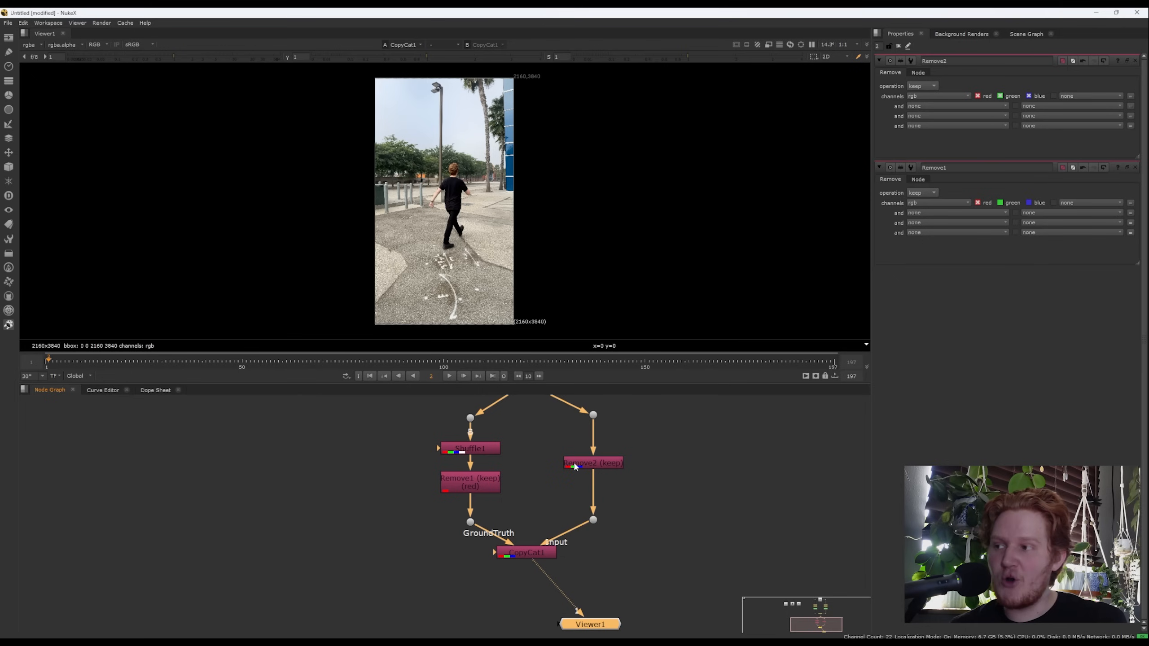
{"action": "left_click_drag", "start_coordinate": [468, 484], "coordinate": [468, 496]}
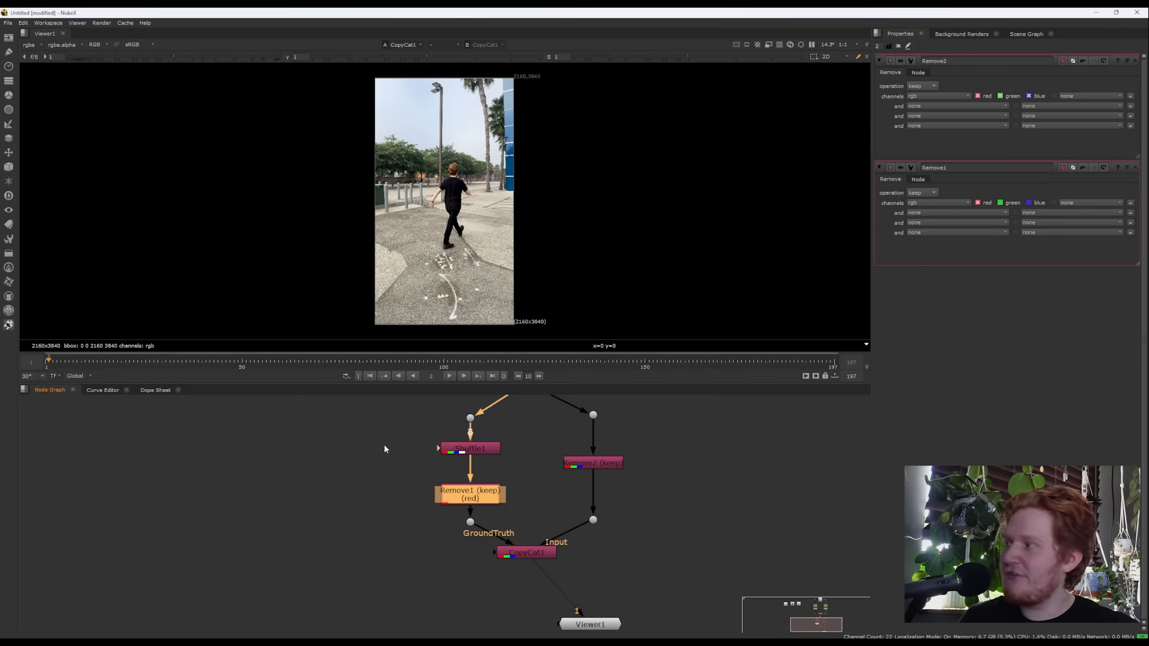
Check CopyCat's output while stepping between neighbouring frames.
{"action": "left_click", "coordinate": [532, 560]}
{"action": "key", "text": "Left"}
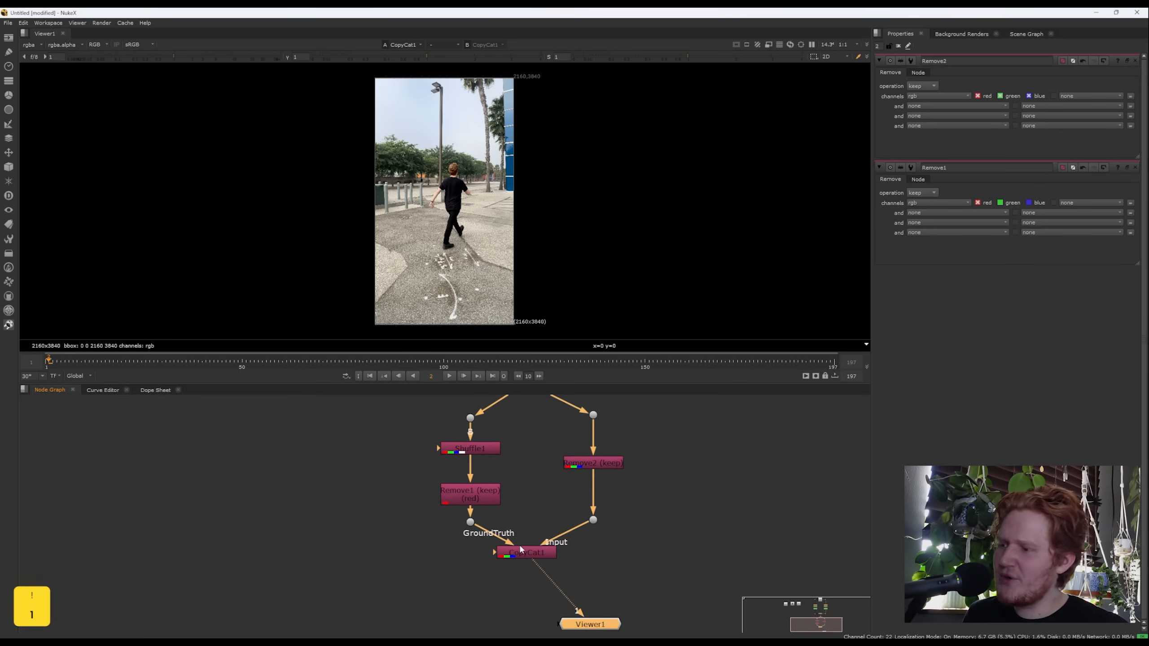
{"action": "key", "text": "Right"}
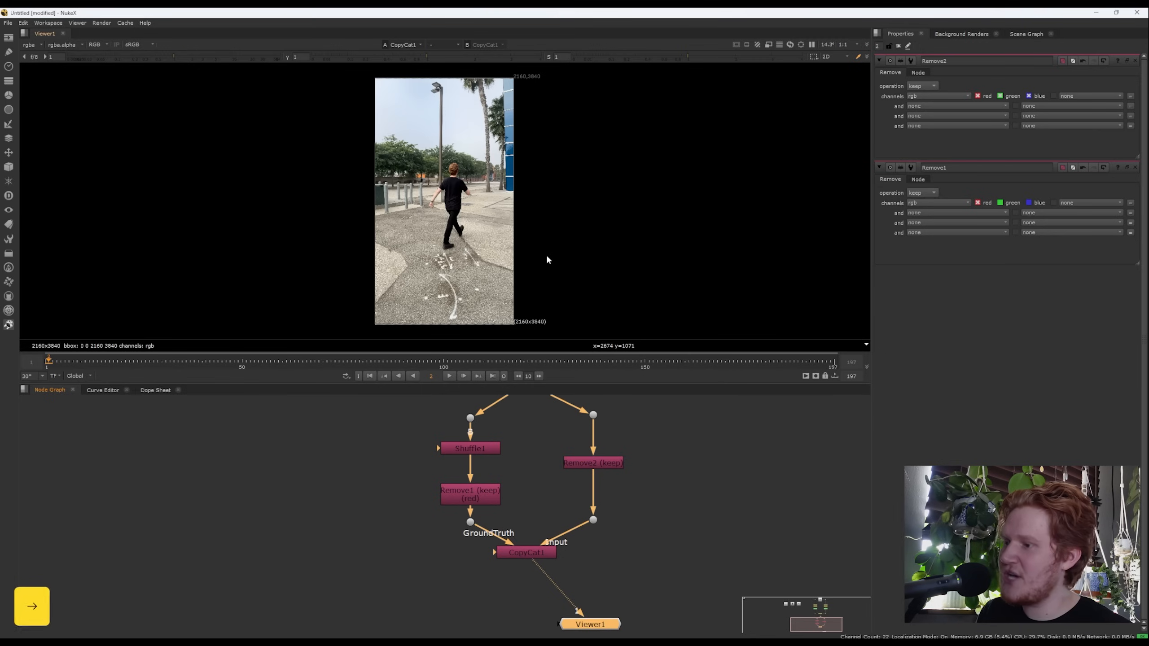
{"action": "key", "text": "Left"}
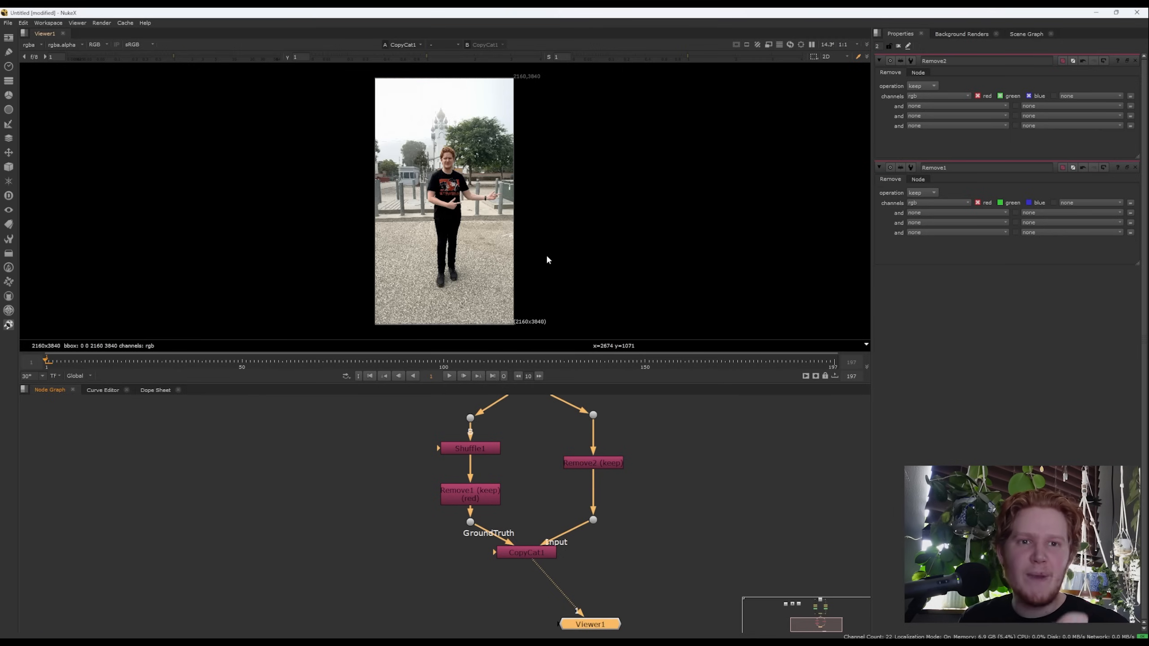
Compare the red matte of the GroundTruth branch with the rgb image of the Input branch, and view CopyCat again.
{"action": "left_click", "coordinate": [482, 493]}
{"action": "key", "text": "1"}
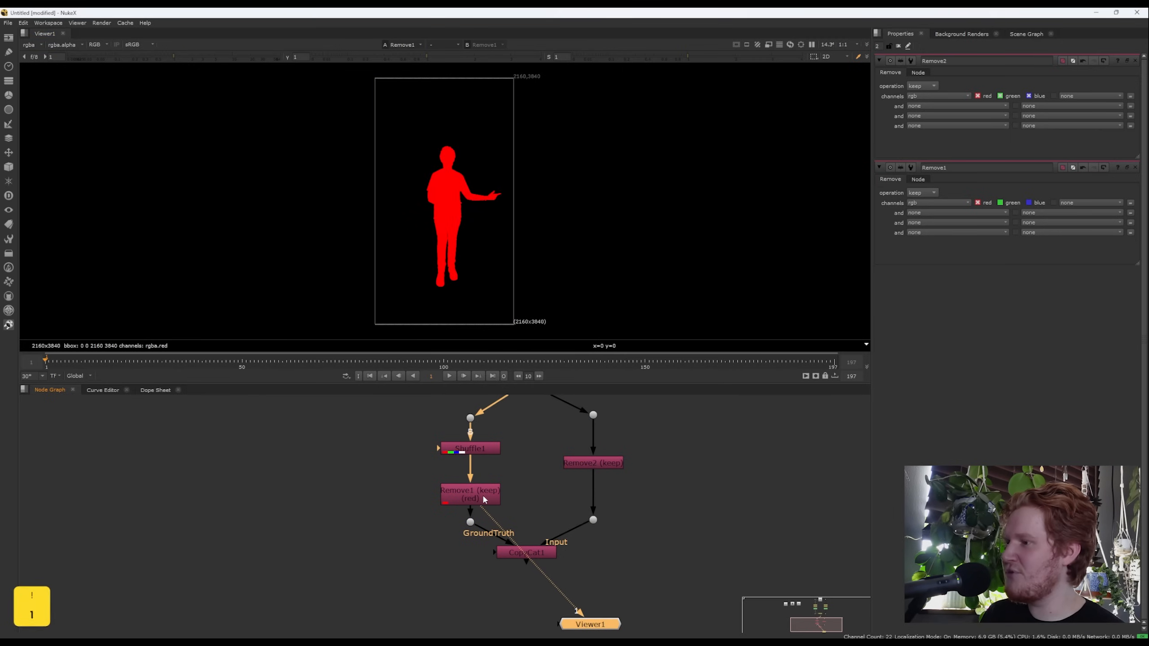
{"action": "left_click", "coordinate": [617, 464]}
{"action": "key", "text": "1"}
{"action": "key", "text": "Right"}
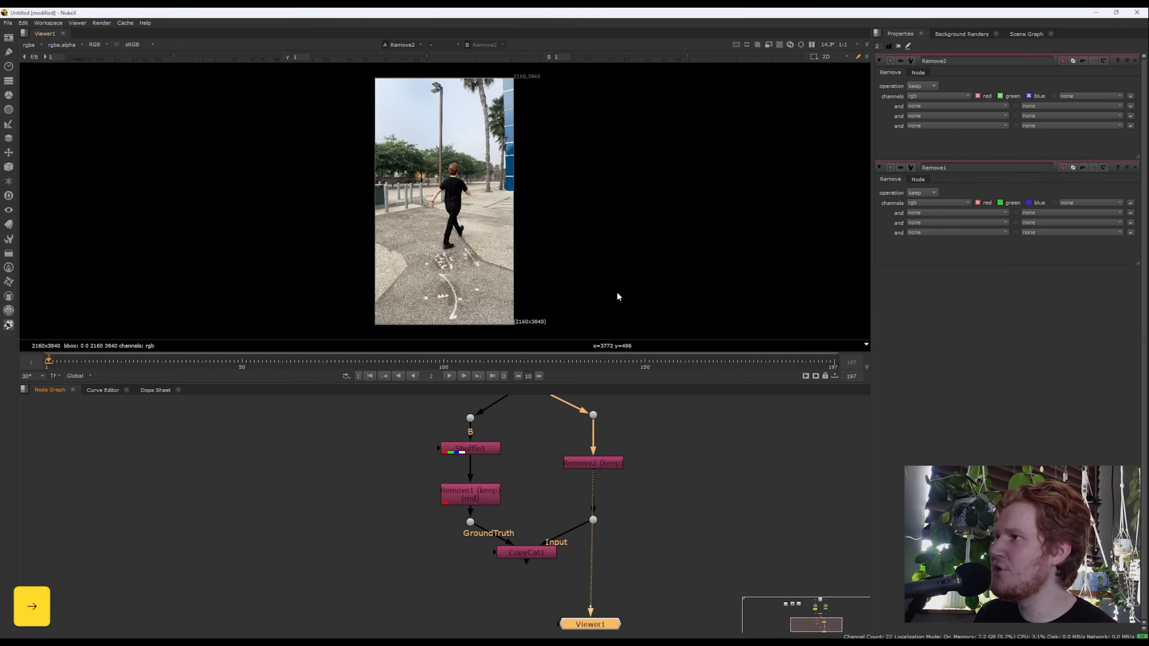
{"action": "left_click", "coordinate": [484, 490]}
{"action": "key", "text": "1"}
{"action": "left_click", "coordinate": [590, 464]}
{"action": "key", "text": "1"}
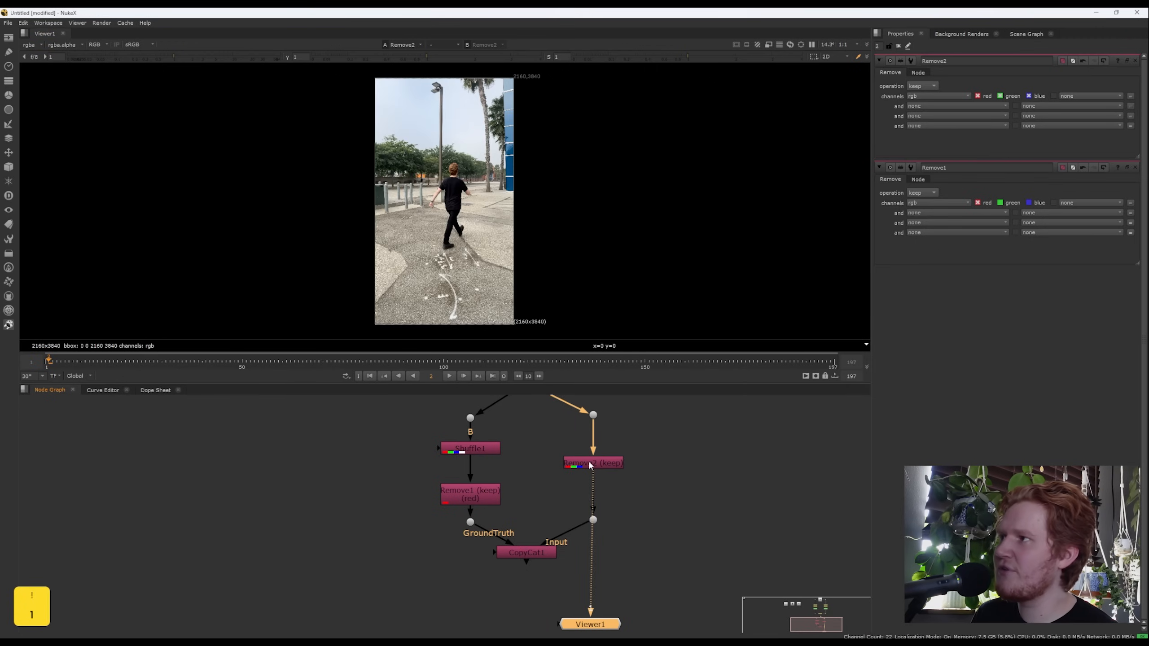
{"action": "left_click", "coordinate": [527, 552]}
{"action": "key", "text": "1"}
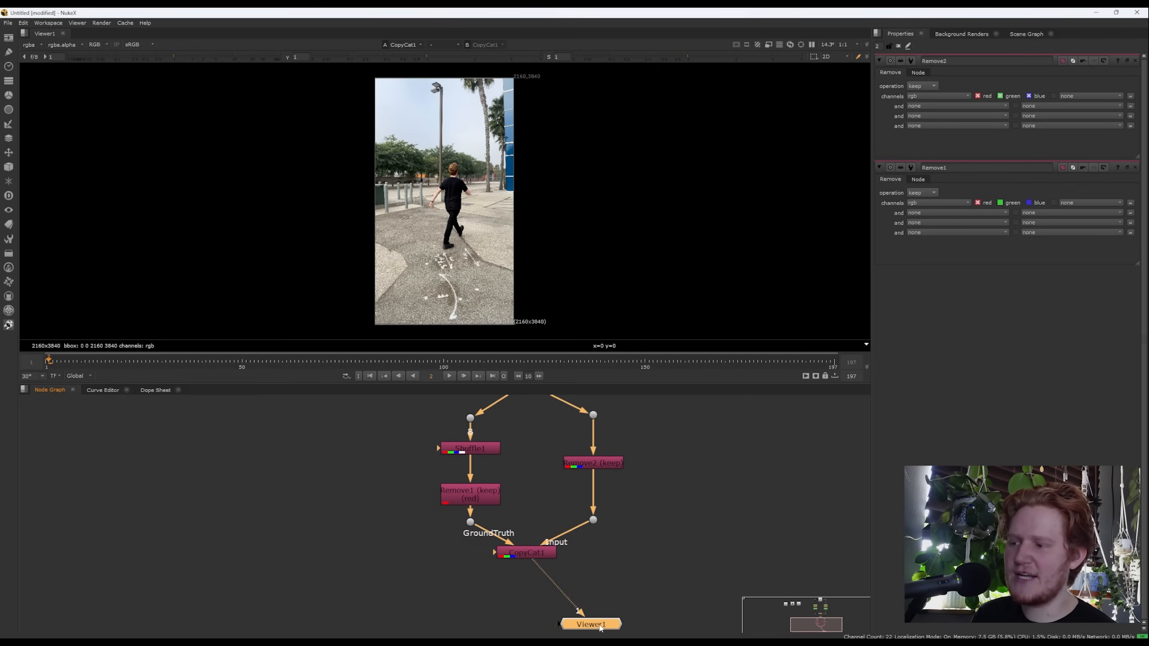
Connect Remove1 to viewer input 1 and Remove2 to viewer input 2, and toggle between them.
{"action": "left_click_drag", "start_coordinate": [594, 624], "coordinate": [623, 600]}
{"action": "left_click", "coordinate": [476, 501]}
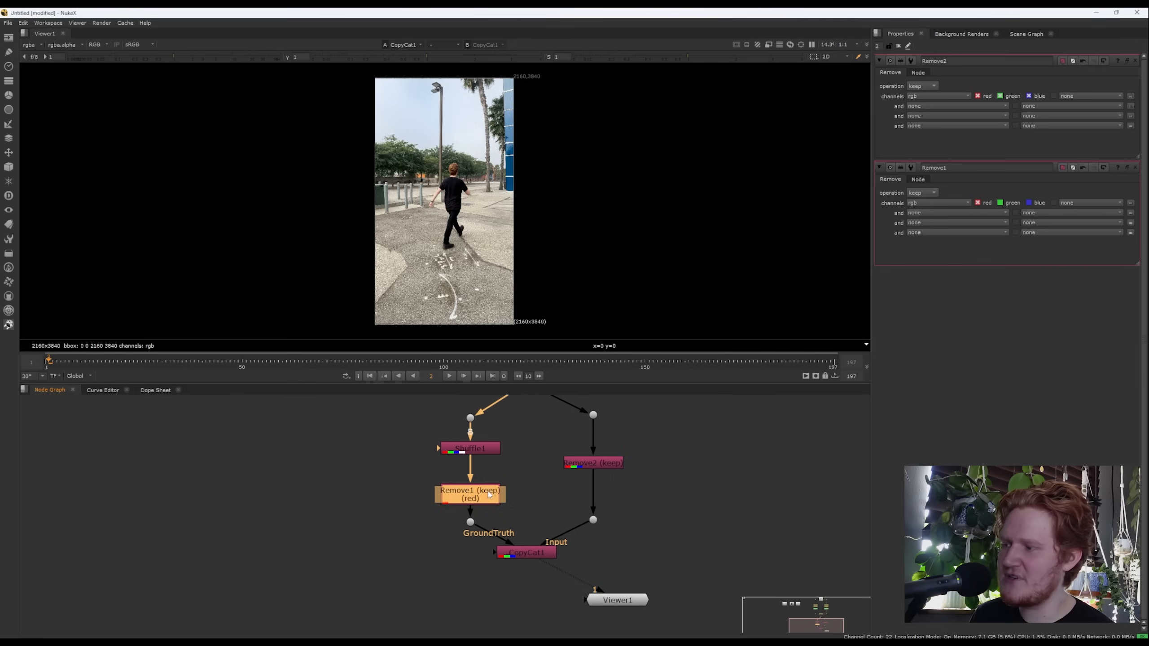
{"action": "key", "text": "1"}
{"action": "left_click", "coordinate": [590, 463]}
{"action": "key", "text": "2"}
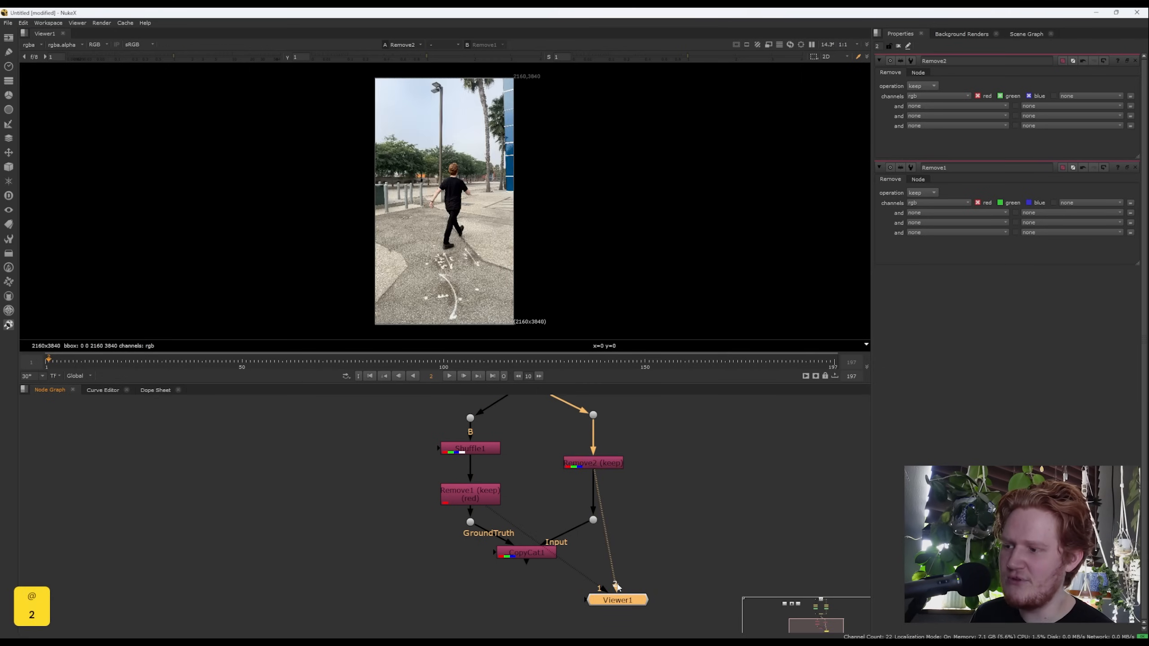
{"action": "key", "text": "1"}
{"action": "key", "text": "2"}
{"action": "key", "text": "1"}
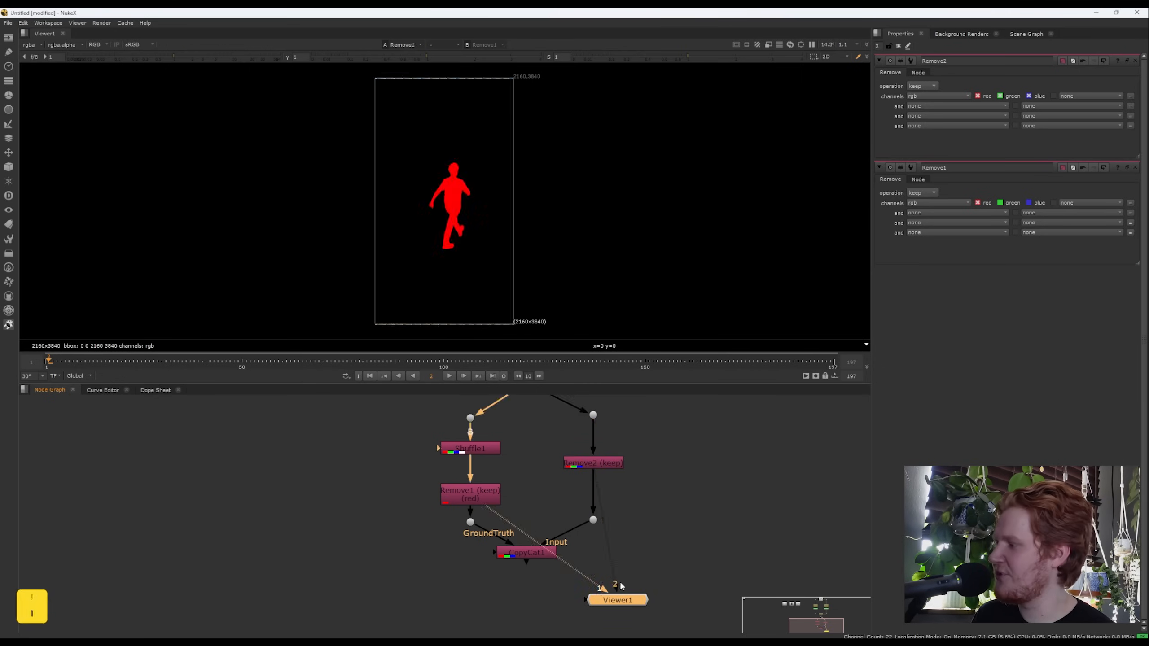
{"action": "key", "text": "2"}
Place the Viewer below CopyCat, connect it to CopyCat only, and move CopyCat lower beneath its two branches.
{"action": "left_click_drag", "start_coordinate": [622, 596], "coordinate": [545, 610]}
{"action": "left_click", "coordinate": [538, 554]}
{"action": "key", "text": "1"}
{"action": "left_click", "coordinate": [577, 588]}
{"action": "middle_click_drag", "start_coordinate": [552, 619], "coordinate": [561, 573]}
{"action": "left_click_drag", "start_coordinate": [561, 572], "coordinate": [555, 599]}
{"action": "left_click", "coordinate": [547, 511]}
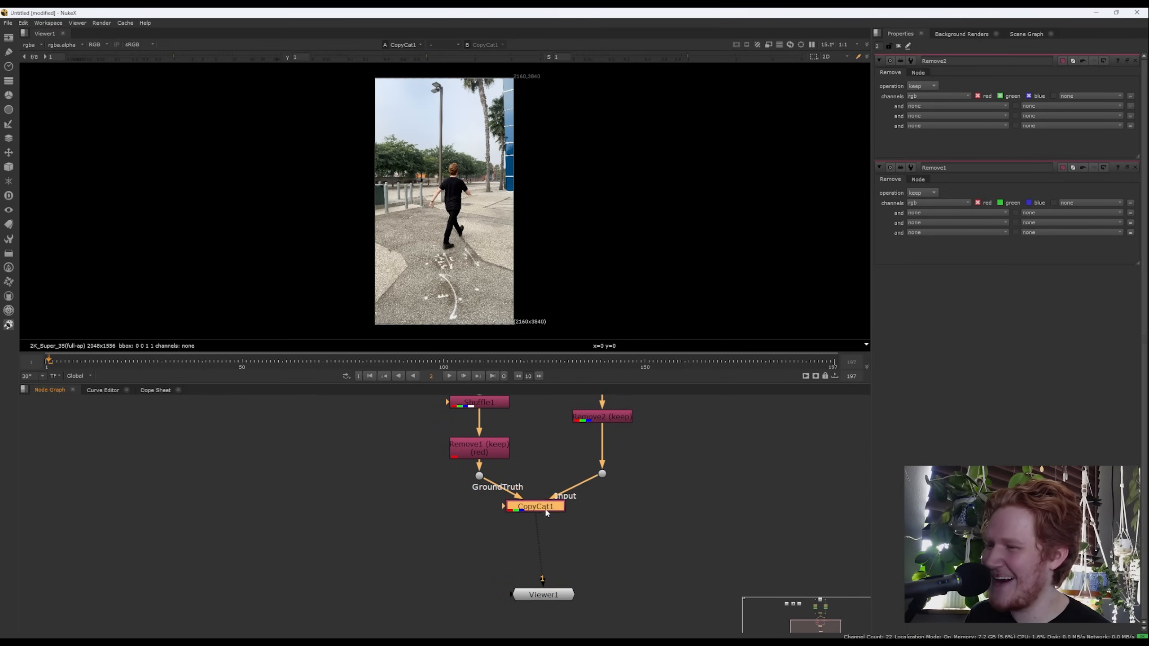
{"action": "left_click_drag", "start_coordinate": [545, 509], "coordinate": [546, 536]}
{"action": "scroll", "coordinate": [547, 517], "scroll_direction": "down", "scroll_amount": 1}
{"action": "middle_click_drag", "start_coordinate": [538, 445], "coordinate": [551, 490]}
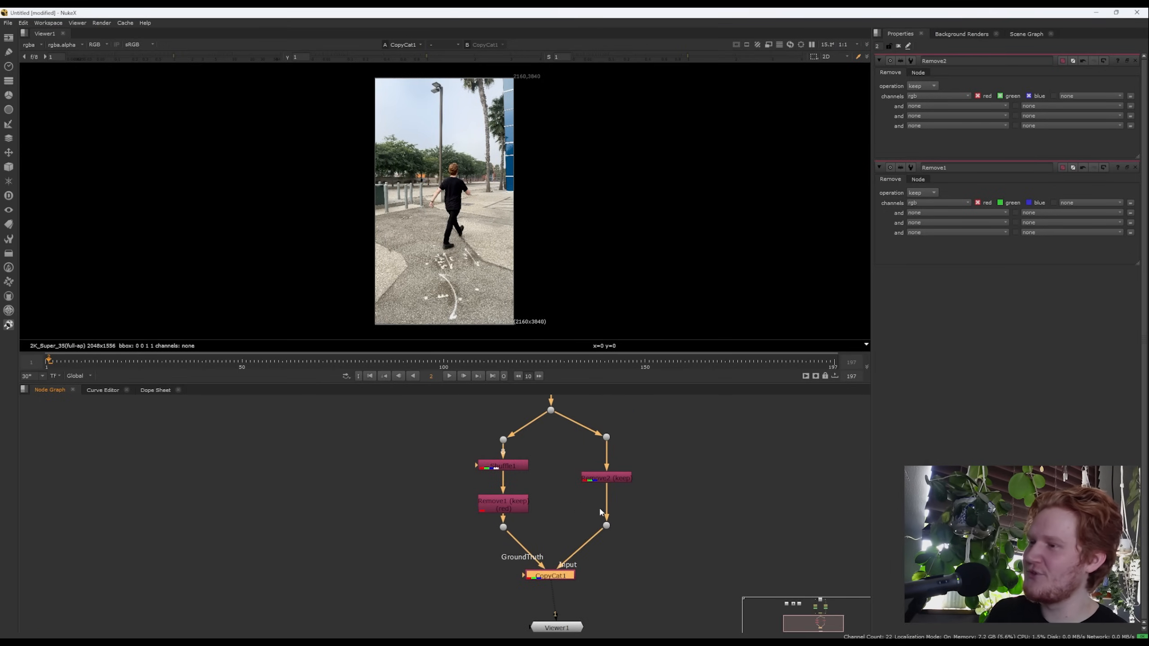
Add a Remove node below the input.mov Read node.
{"action": "scroll", "coordinate": [611, 462], "scroll_direction": "down", "scroll_amount": 3}
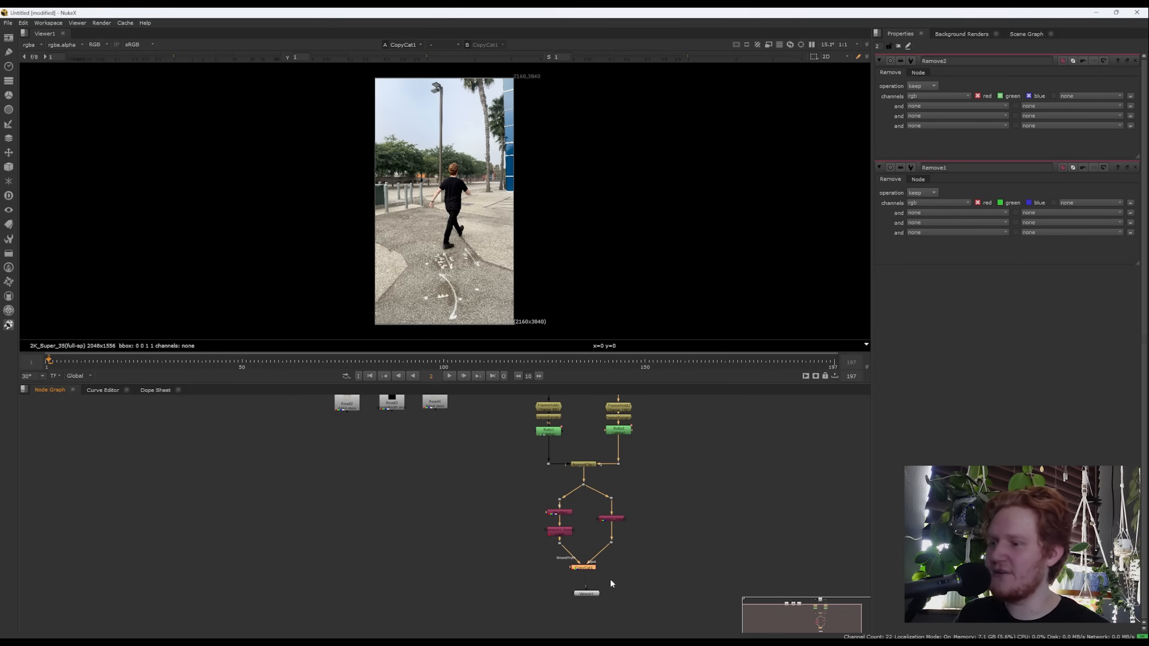
{"action": "middle_click_drag", "start_coordinate": [561, 530], "coordinate": [655, 549]}
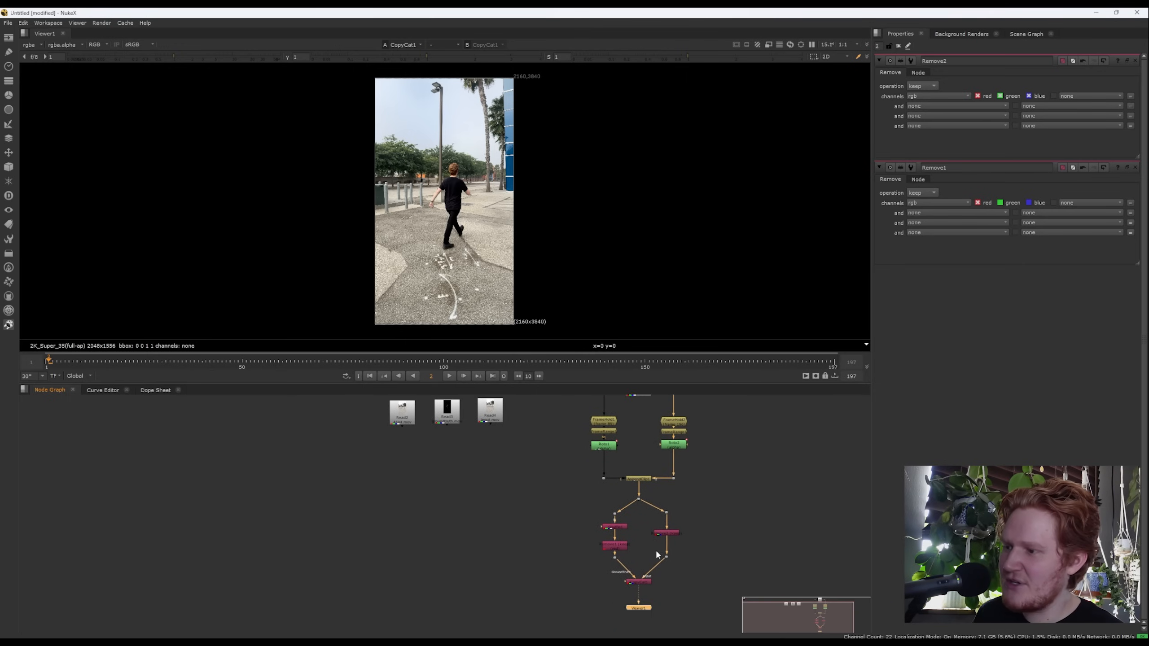
{"action": "scroll", "coordinate": [521, 503], "scroll_direction": "up", "scroll_amount": 2}
{"action": "left_click", "coordinate": [539, 491]}
{"action": "scroll", "coordinate": [565, 547], "scroll_direction": "up", "scroll_amount": 4}
{"action": "middle_click_drag", "start_coordinate": [565, 547], "coordinate": [570, 553]}
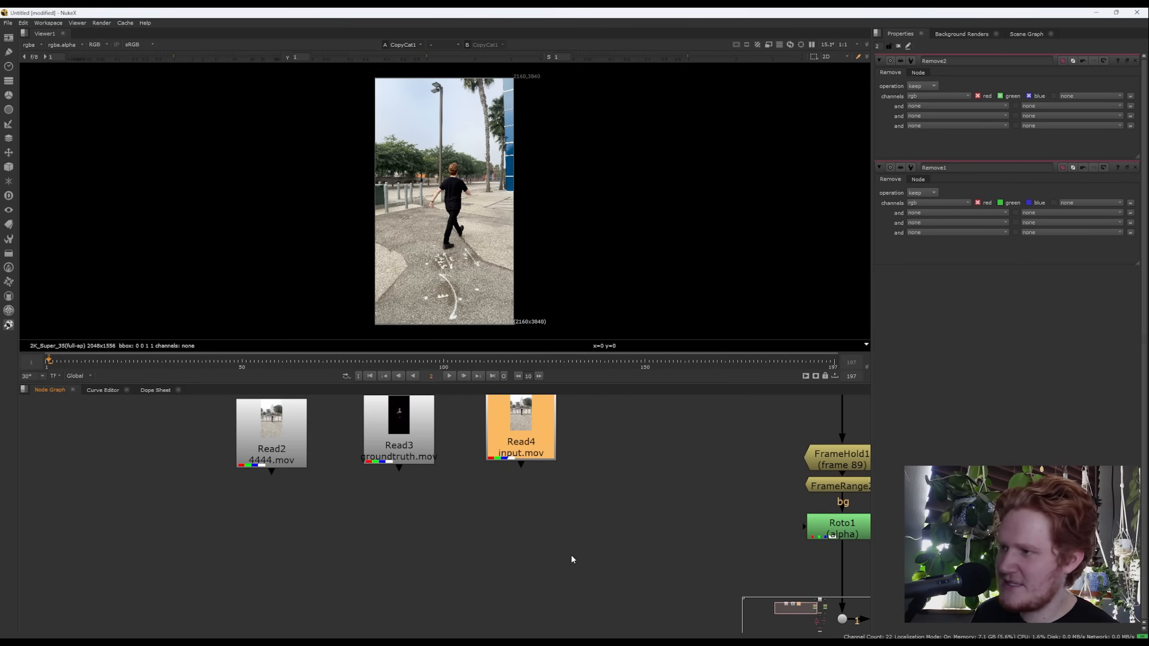
{"action": "key", "text": "Tab"}
{"action": "type", "text": "remove"}
{"action": "key", "text": "Return"}
Set the Remove node under input.mov to keep the rgb channels.
{"action": "left_click", "coordinate": [921, 86]}
{"action": "left_click", "coordinate": [920, 96]}
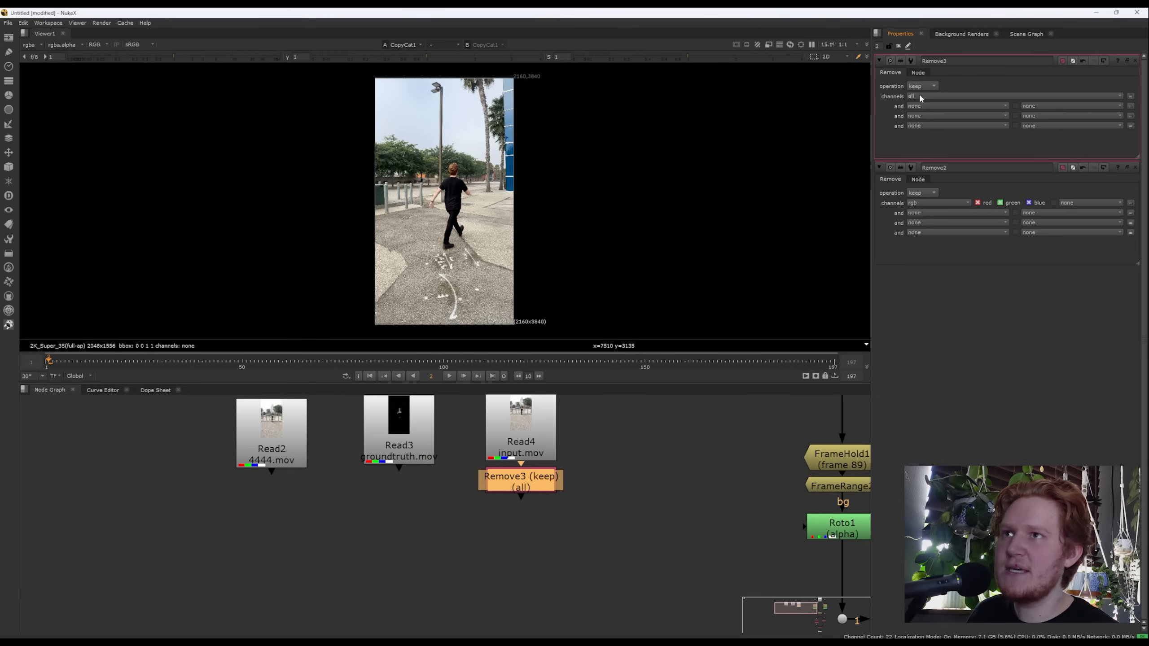
{"action": "left_click", "coordinate": [920, 96]}
{"action": "left_click", "coordinate": [921, 110]}
Add a Shuffle node below groundtruth.mov, route rgba.alpha into its red output, and set its green, blue and alpha outputs to black.
{"action": "left_click", "coordinate": [404, 430]}
{"action": "key", "text": "Tab"}
{"action": "type", "text": "shuf"}
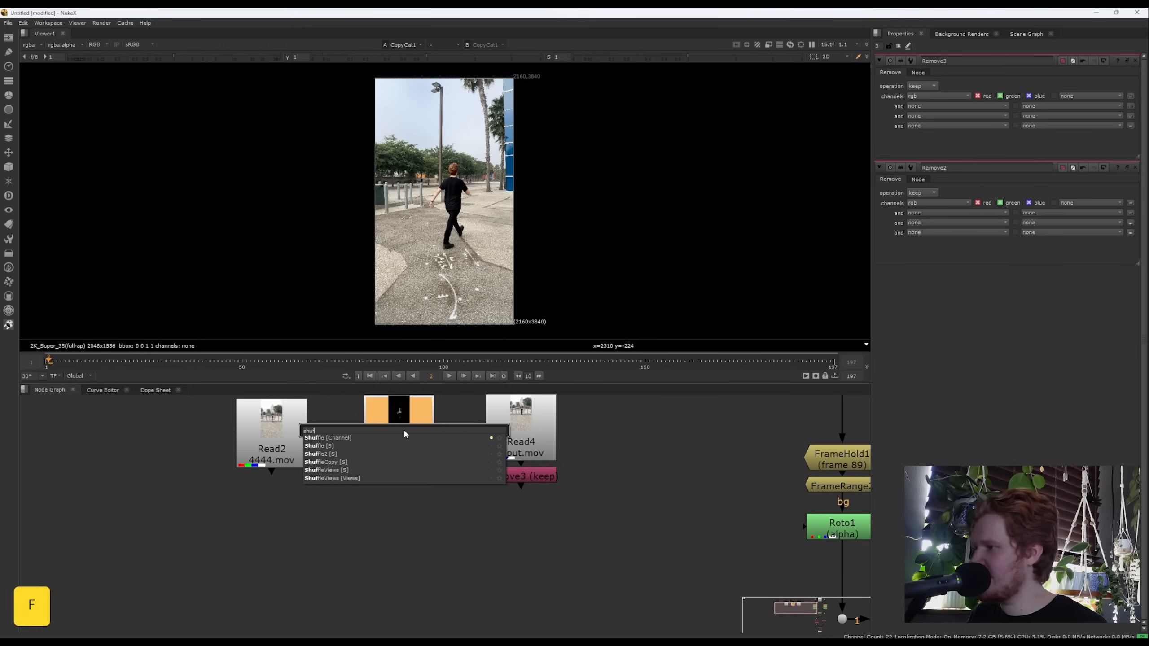
{"action": "key", "text": "Return"}
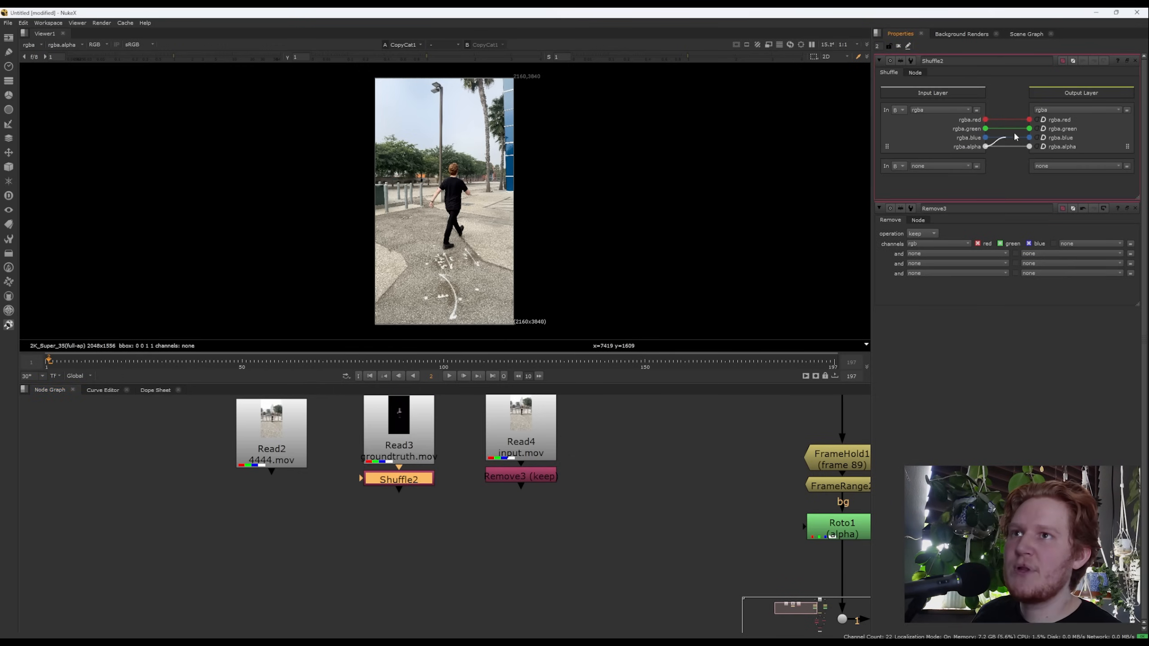
{"action": "left_click_drag", "start_coordinate": [985, 146], "coordinate": [1029, 119]}
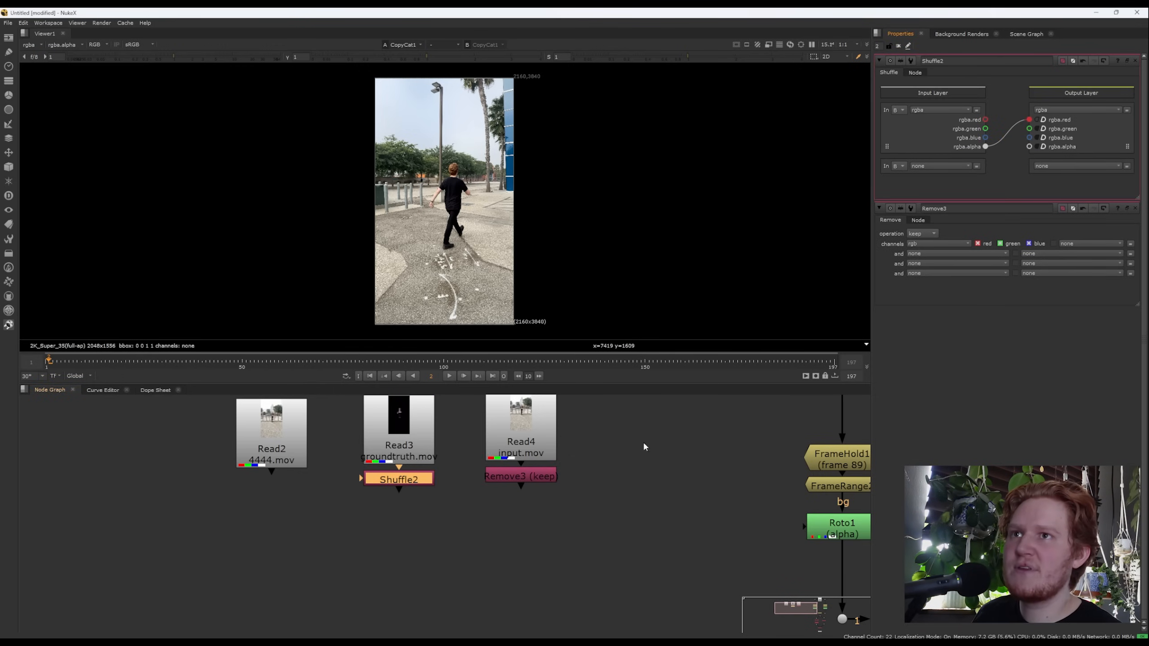
Add a Remove node below the Shuffle node of groundtruth.mov.
{"action": "key", "text": "Tab"}
{"action": "type", "text": "rem"}
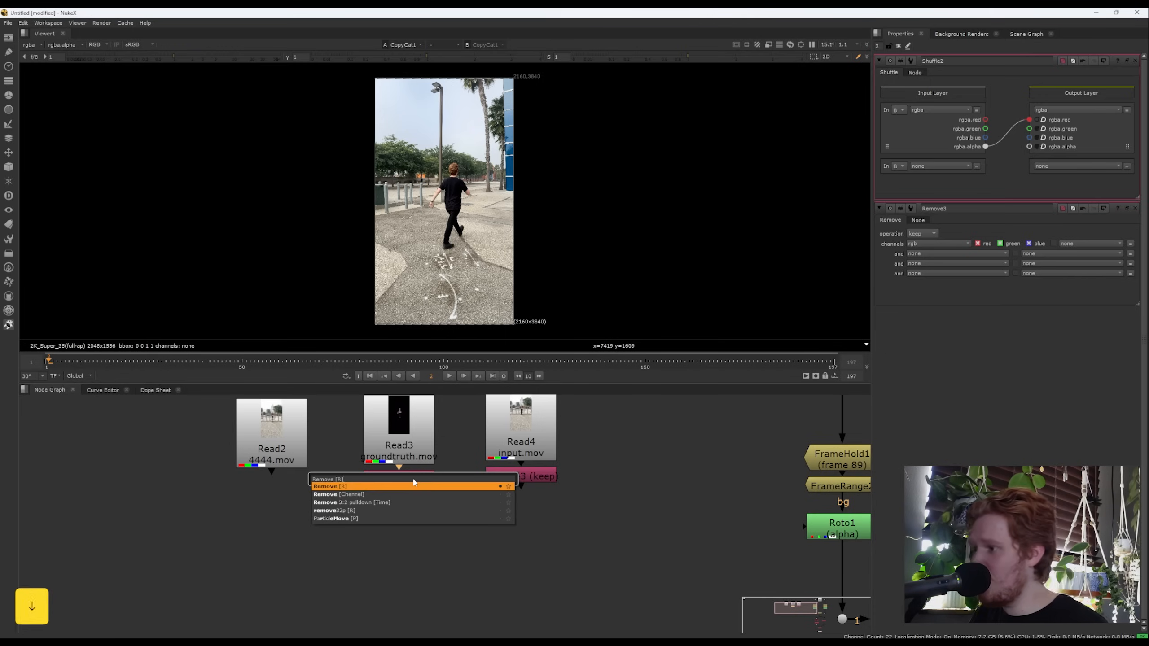
{"action": "key", "text": "Return"}
Set the groundtruth.mov branch's Remove node to keep only the red channel of rgb and view its output.
{"action": "left_click", "coordinate": [922, 87]}
{"action": "left_click", "coordinate": [923, 96]}
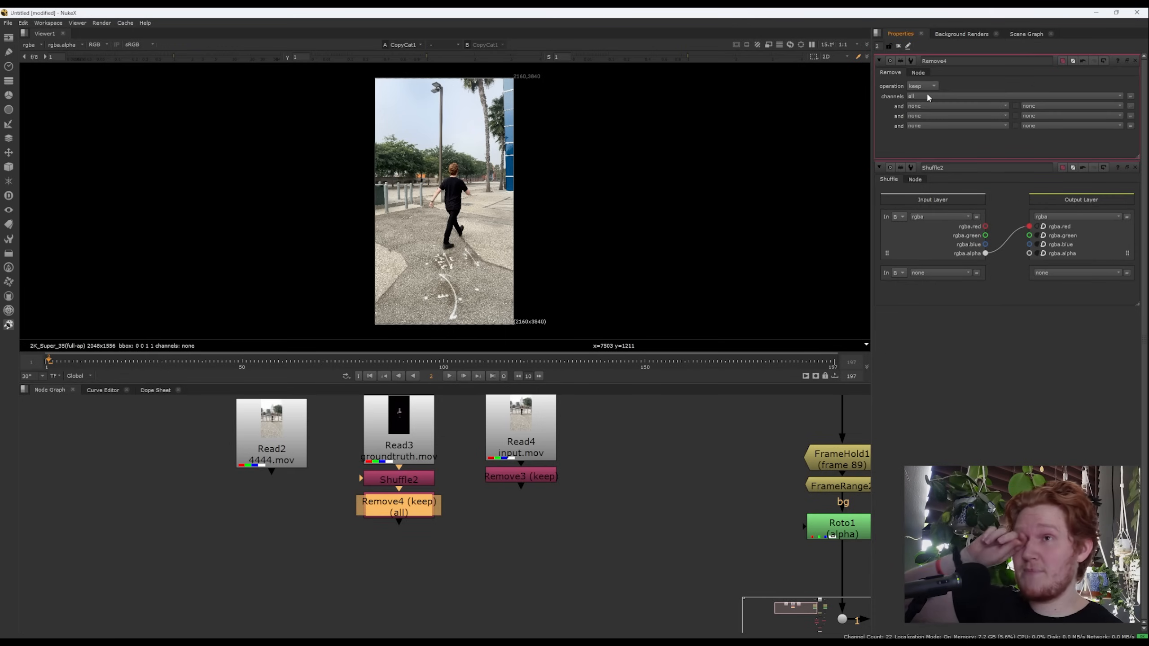
{"action": "left_click", "coordinate": [928, 96]}
{"action": "left_click", "coordinate": [928, 106]}
{"action": "left_click", "coordinate": [1000, 96]}
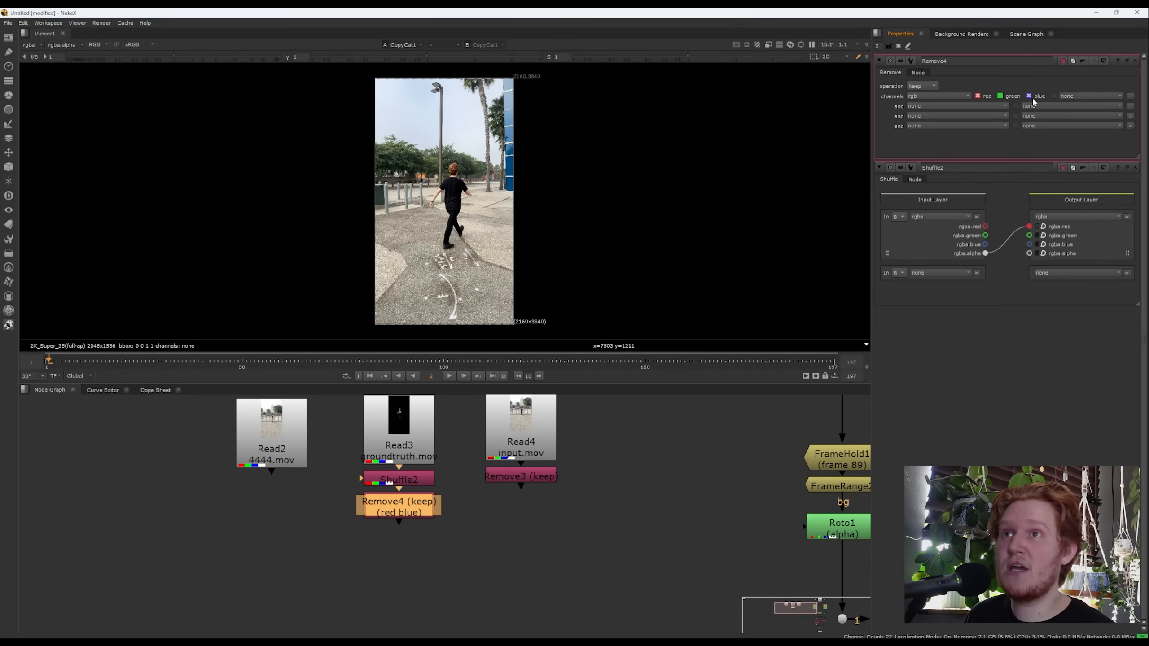
{"action": "left_click", "coordinate": [1028, 96]}
{"action": "key", "text": "1"}
{"action": "left_click", "coordinate": [496, 476]}
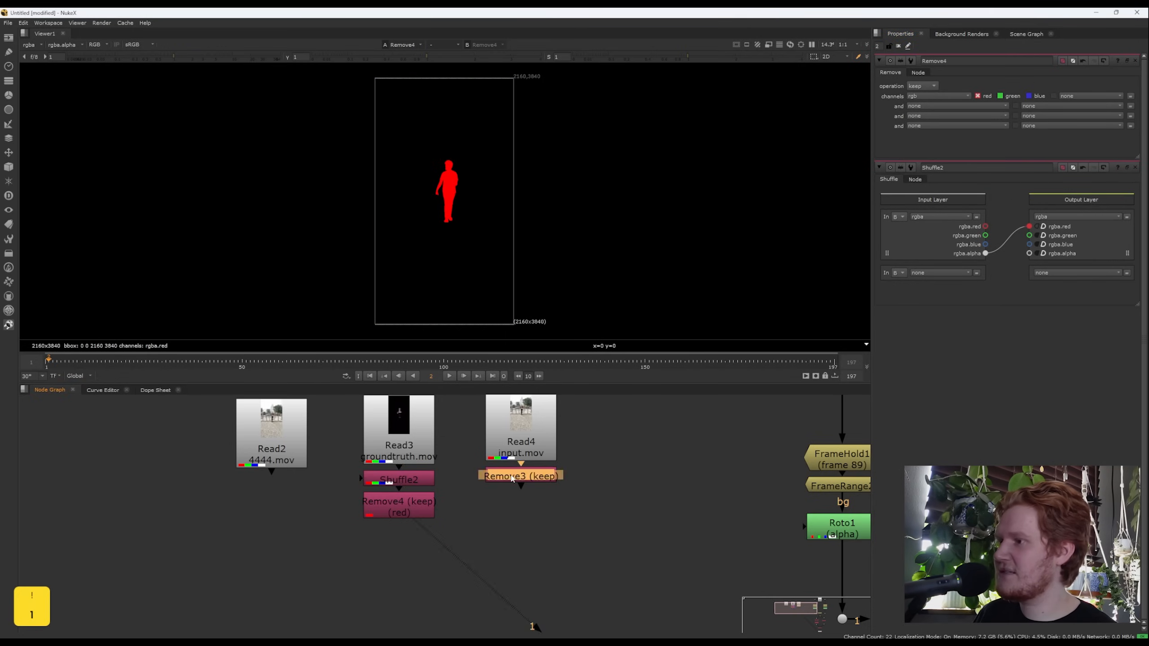
Compare the red matte of the groundtruth.mov branch with the input.mov branch's rgb image on successive frames.
{"action": "key", "text": "1"}
{"action": "left_click", "coordinate": [406, 504]}
{"action": "key", "text": "1"}
{"action": "left_click", "coordinate": [502, 476]}
{"action": "key", "text": "2"}
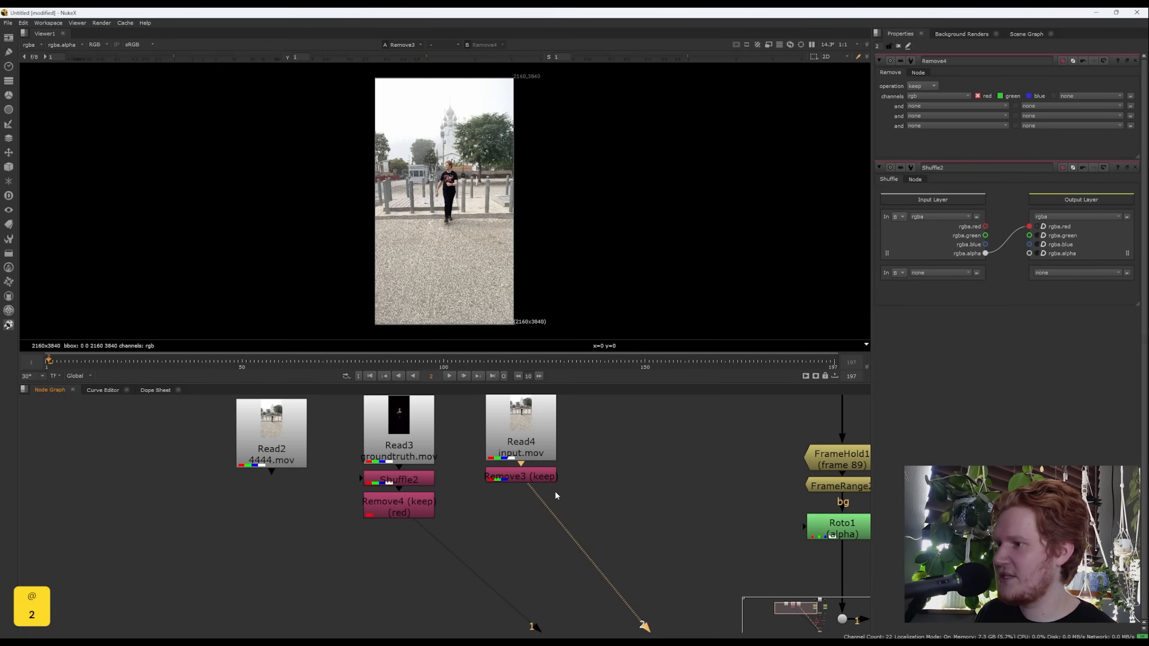
{"action": "key", "text": "1"}
{"action": "key", "text": "2"}
{"action": "key", "text": "Right"}
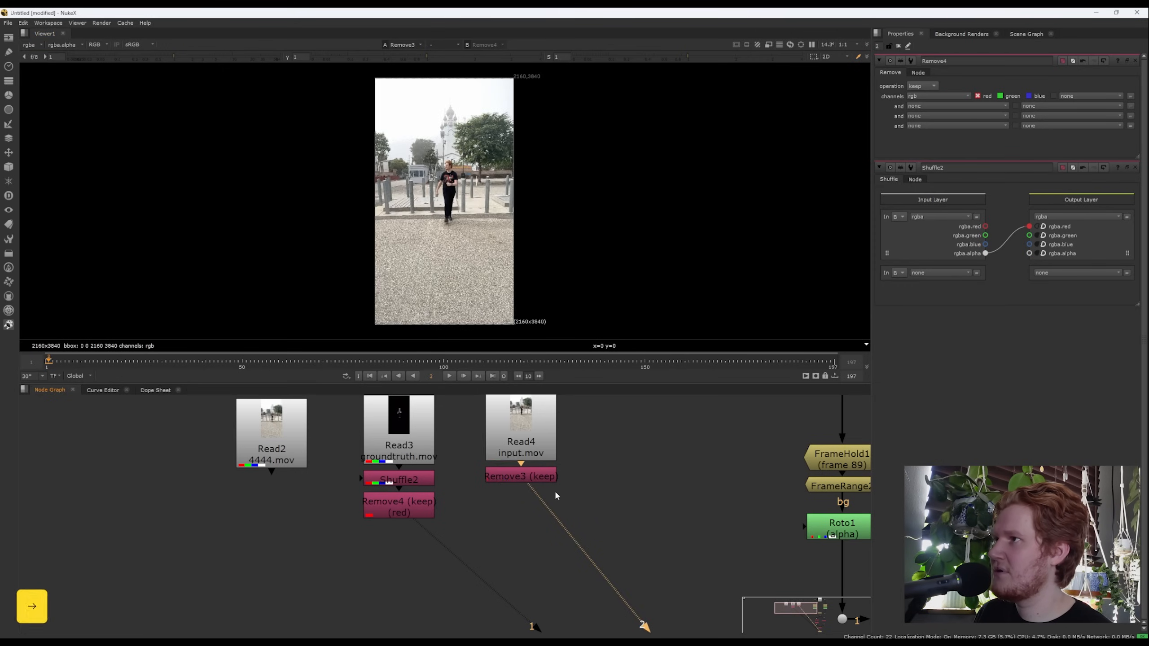
{"action": "key", "text": "1"}
{"action": "key", "text": "2"}
{"action": "key", "text": "2"}
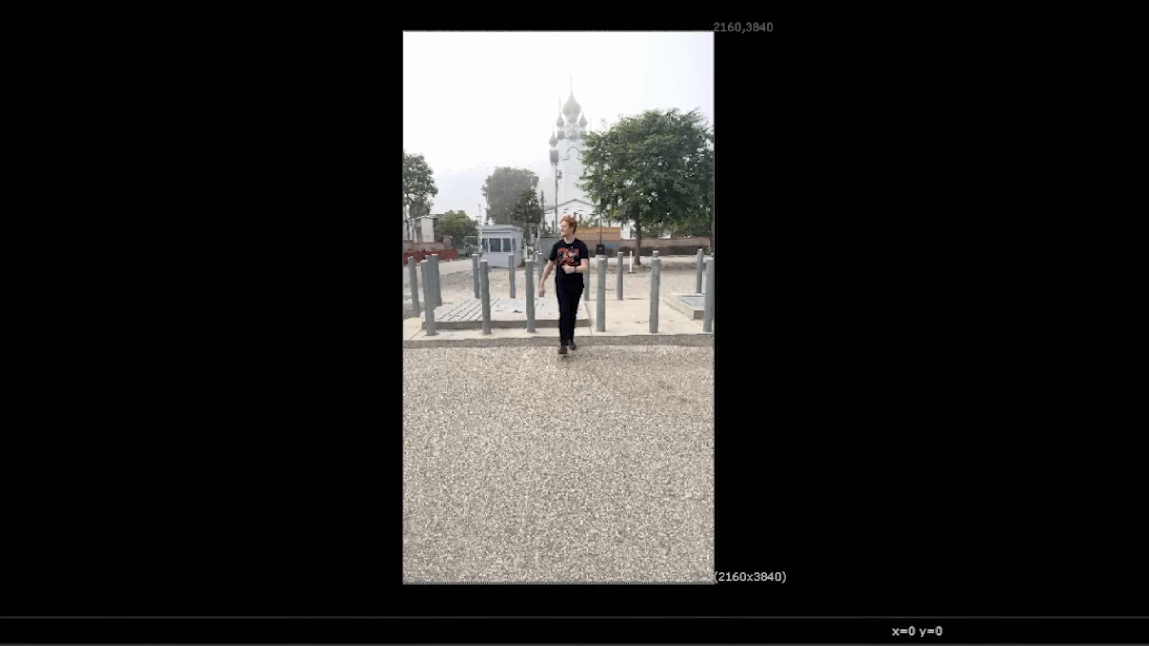
{"action": "key", "text": "Right"}
{"action": "key", "text": "1"}
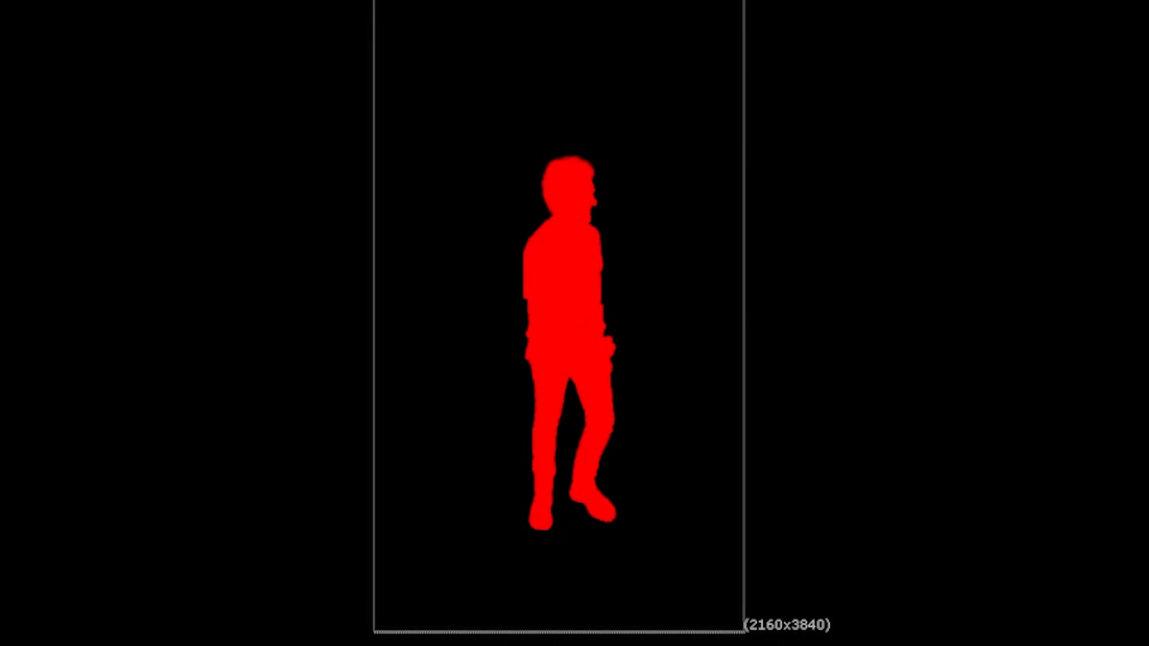
{"action": "key", "text": "2"}
{"action": "scroll", "coordinate": [604, 517], "scroll_direction": "down", "scroll_amount": 2}
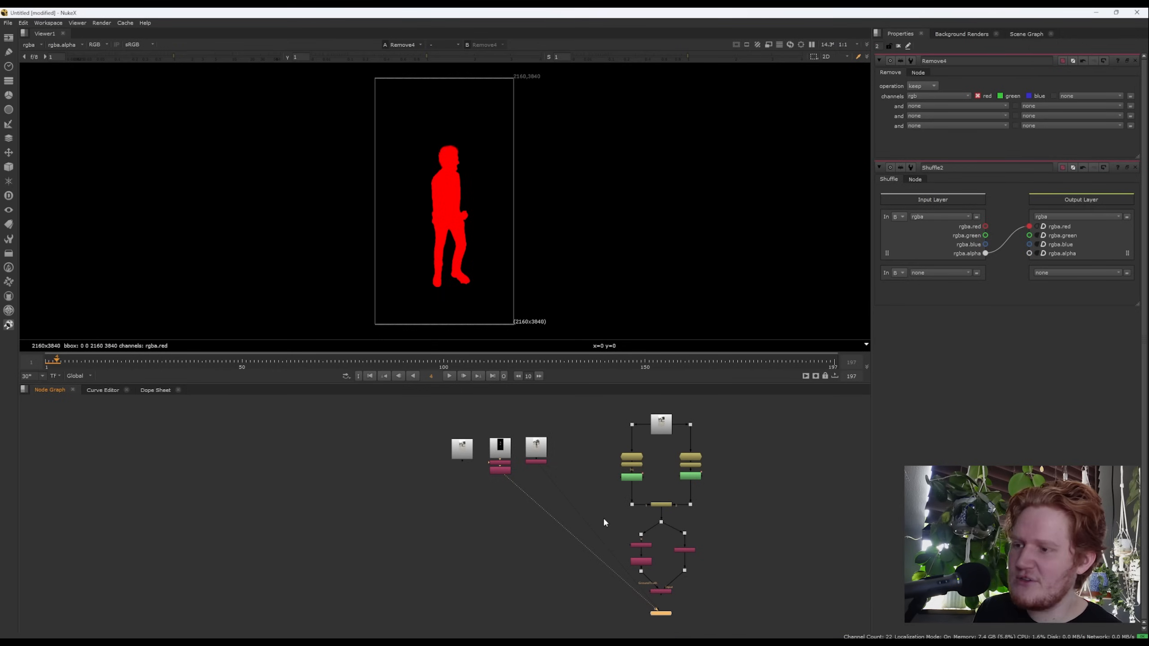
{"action": "scroll", "coordinate": [658, 571], "scroll_direction": "up", "scroll_amount": 3}
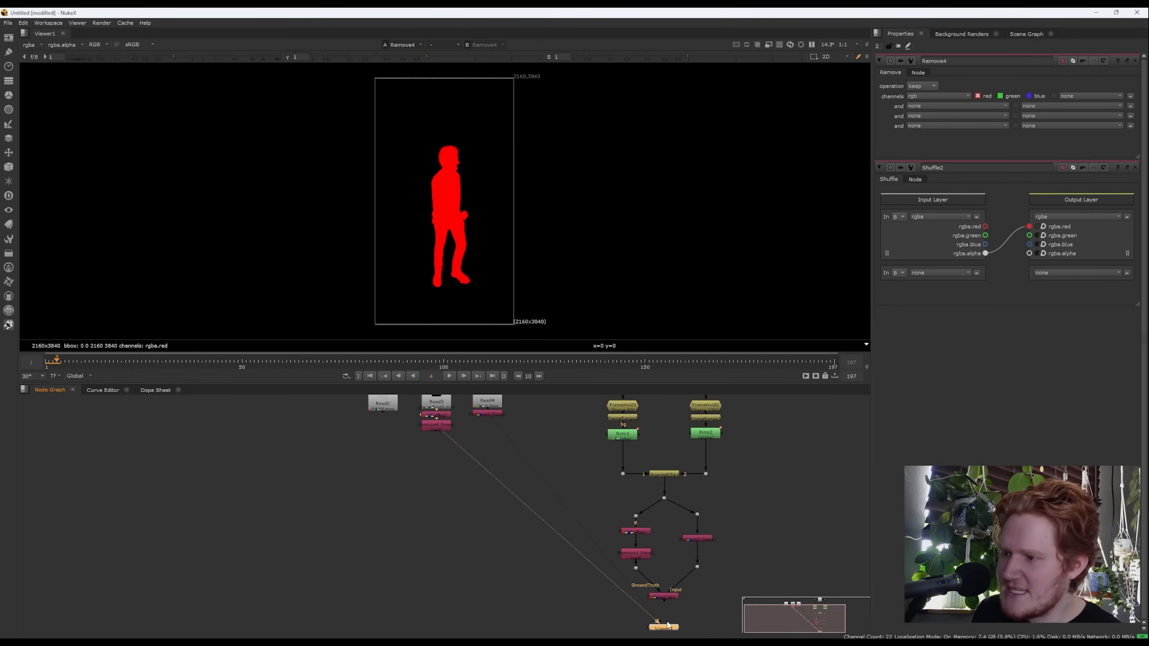
{"action": "left_click", "coordinate": [667, 598]}
{"action": "scroll", "coordinate": [469, 449], "scroll_direction": "up", "scroll_amount": 3}
{"action": "key", "text": "Tab"}
{"action": "type", "text": "copy"}
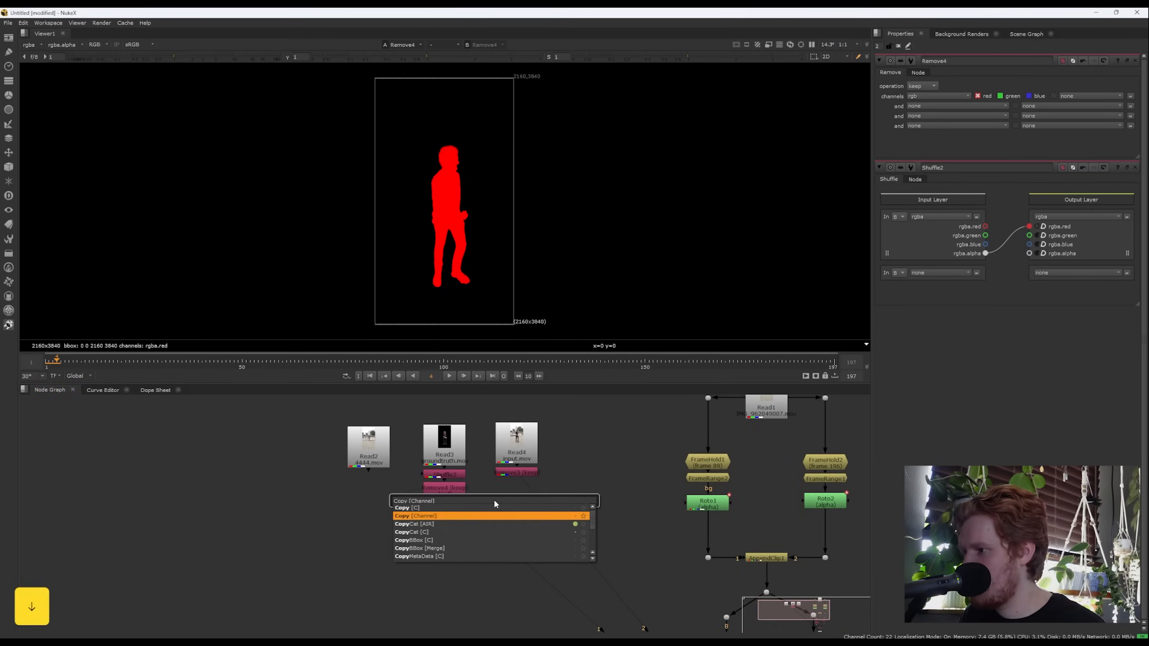
{"action": "key", "text": "Return"}
{"action": "key", "text": "ctrl+z"}
Add a CopyCat node and connect GroundTruth to the groundtruth.mov branch's Remove and Input to the input.mov branch's Remove.
{"action": "key", "text": "Tab"}
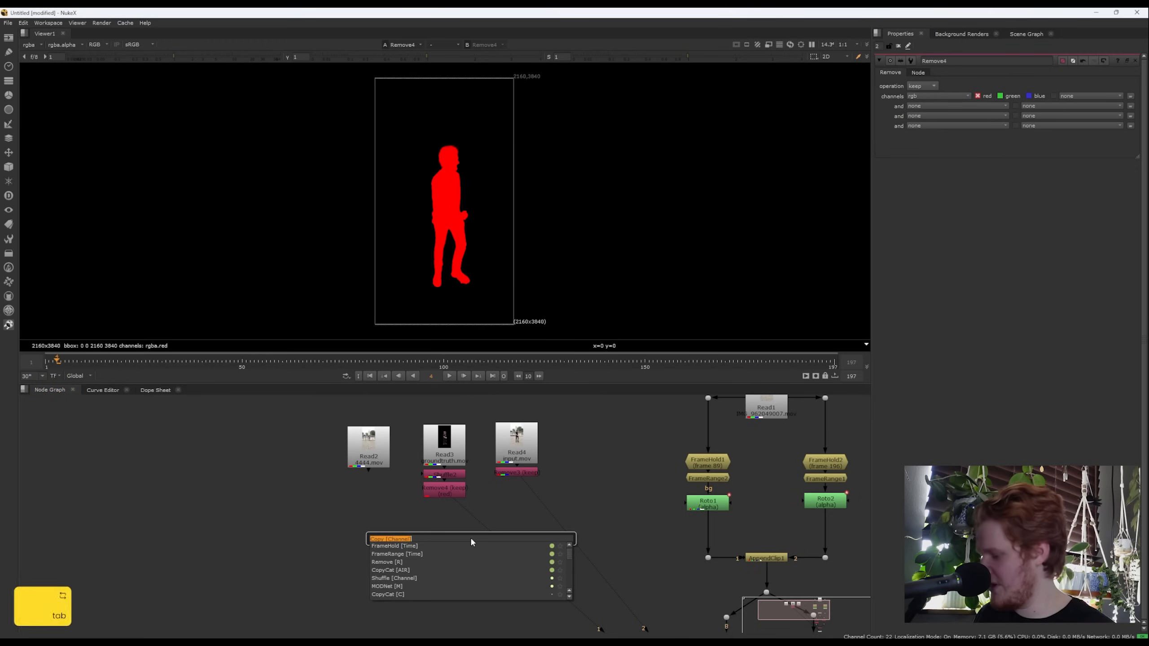
{"action": "type", "text": "copyca"}
{"action": "key", "text": "Down"}
{"action": "key", "text": "Return"}
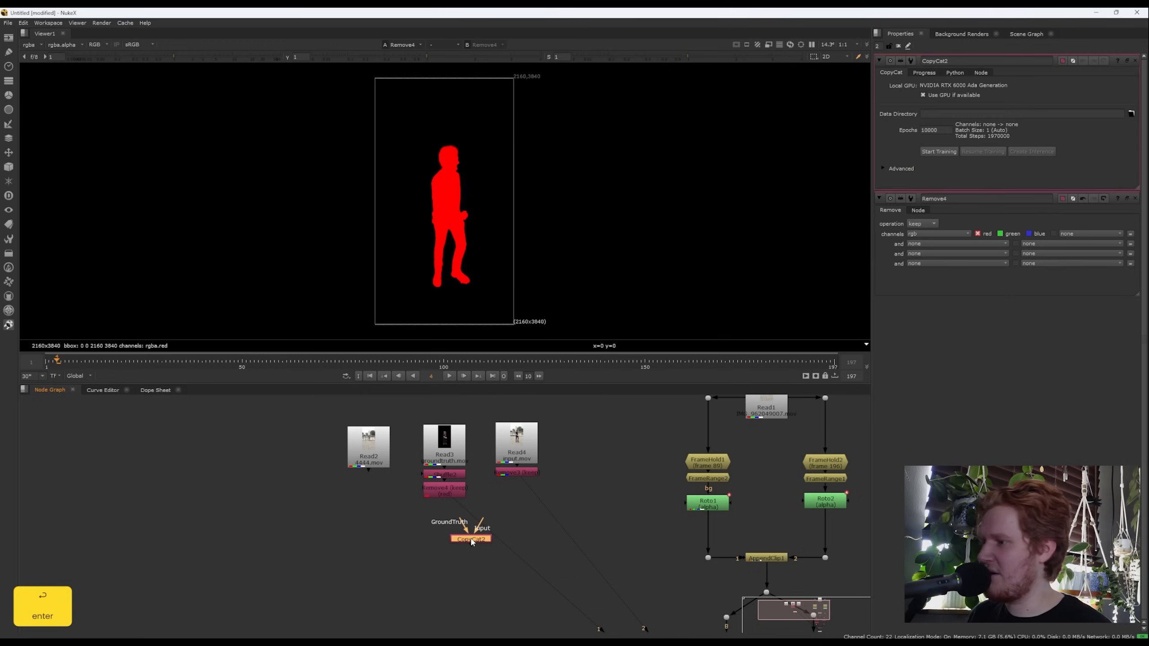
{"action": "left_click_drag", "start_coordinate": [470, 529], "coordinate": [516, 472]}
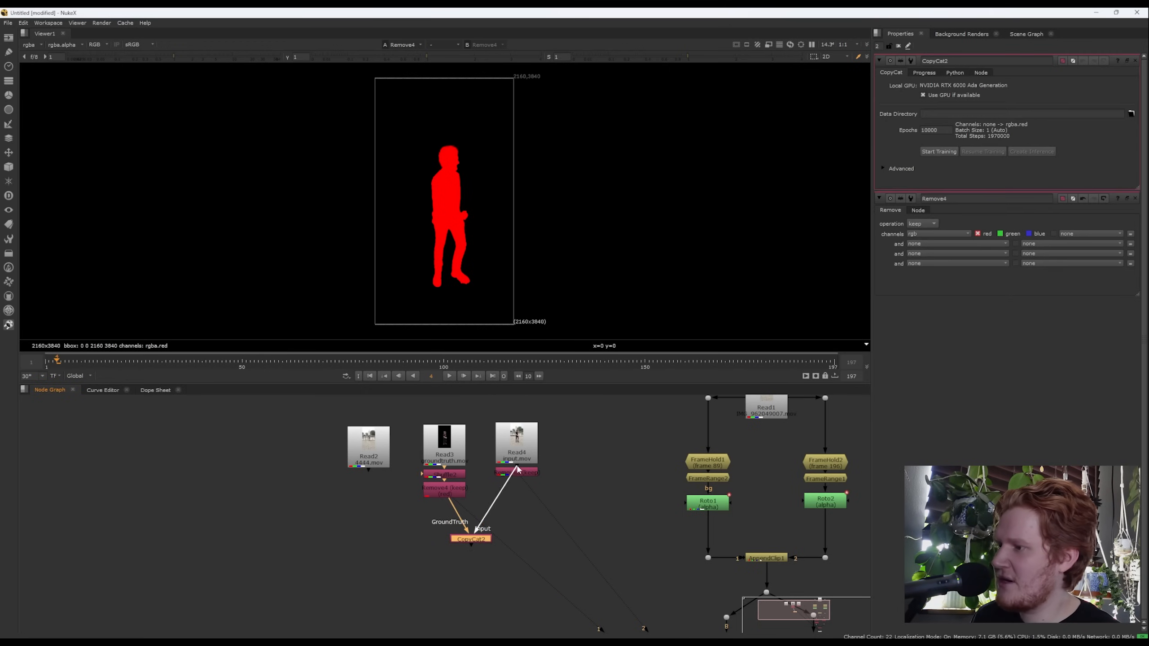
{"action": "left_click_drag", "start_coordinate": [478, 532], "coordinate": [495, 545]}
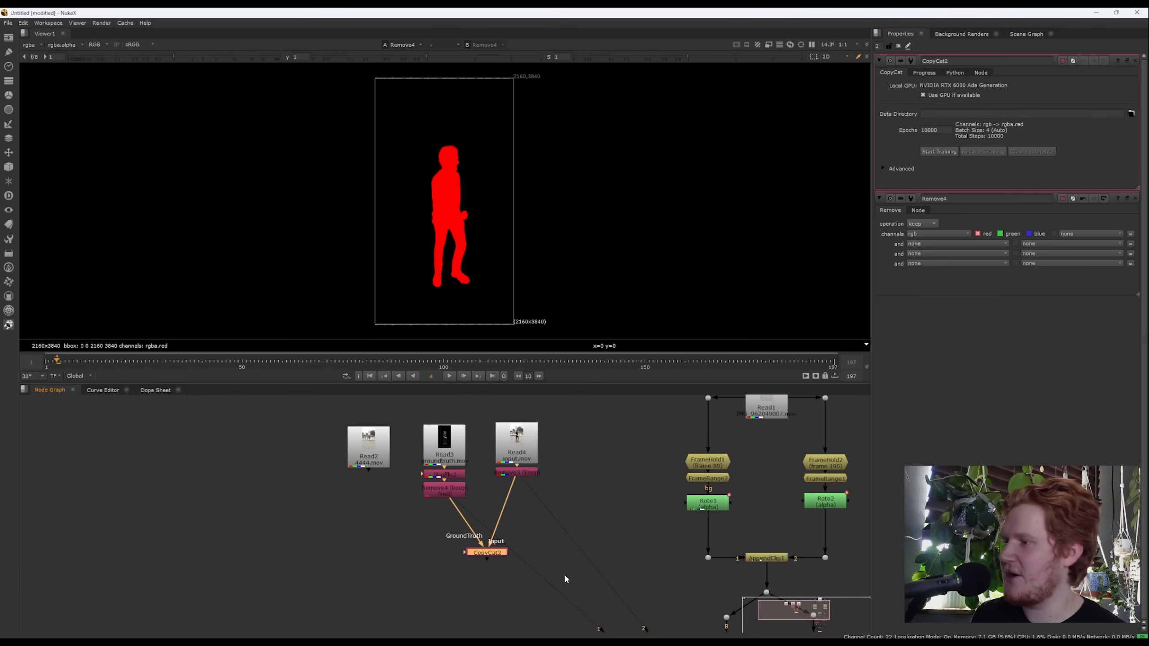
View the output of the CopyCat node under AppendClip1, reposition the Viewer node below it and go to frame 1.
{"action": "middle_click_drag", "start_coordinate": [625, 603], "coordinate": [438, 487]}
{"action": "middle_click_drag", "start_coordinate": [636, 567], "coordinate": [510, 464]}
{"action": "scroll", "coordinate": [481, 536], "scroll_direction": "up", "scroll_amount": 1}
{"action": "left_click", "coordinate": [448, 516]}
{"action": "key", "text": "1"}
{"action": "left_click_drag", "start_coordinate": [426, 573], "coordinate": [452, 579]}
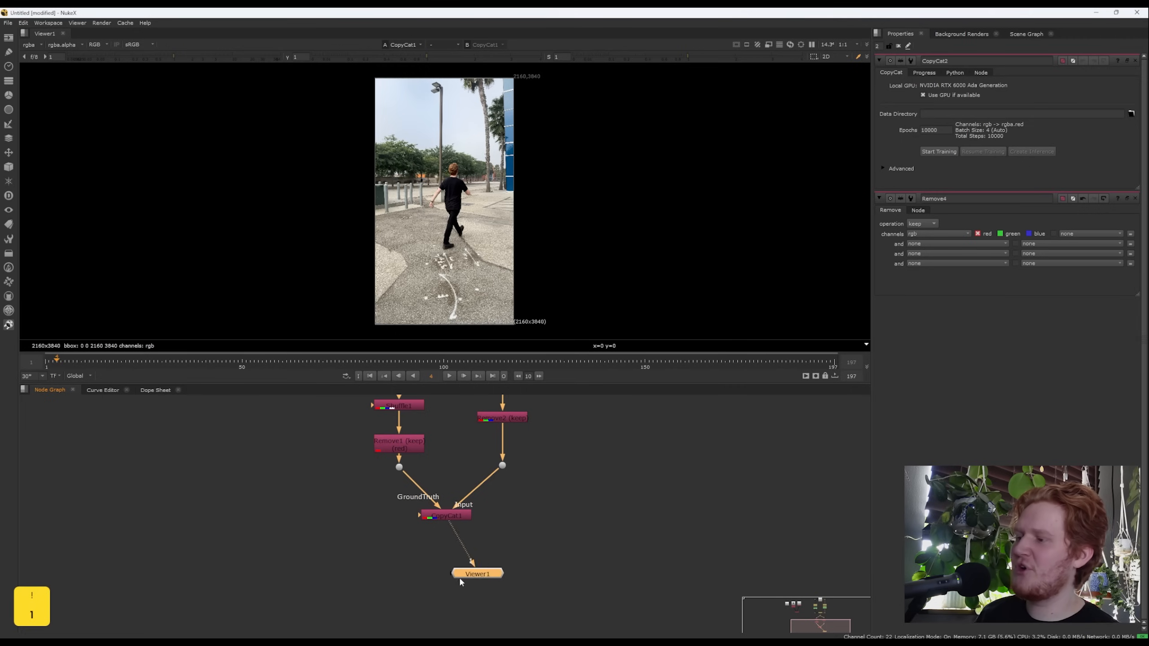
{"action": "middle_click_drag", "start_coordinate": [480, 520], "coordinate": [481, 533]}
{"action": "left_click", "coordinate": [47, 360]}
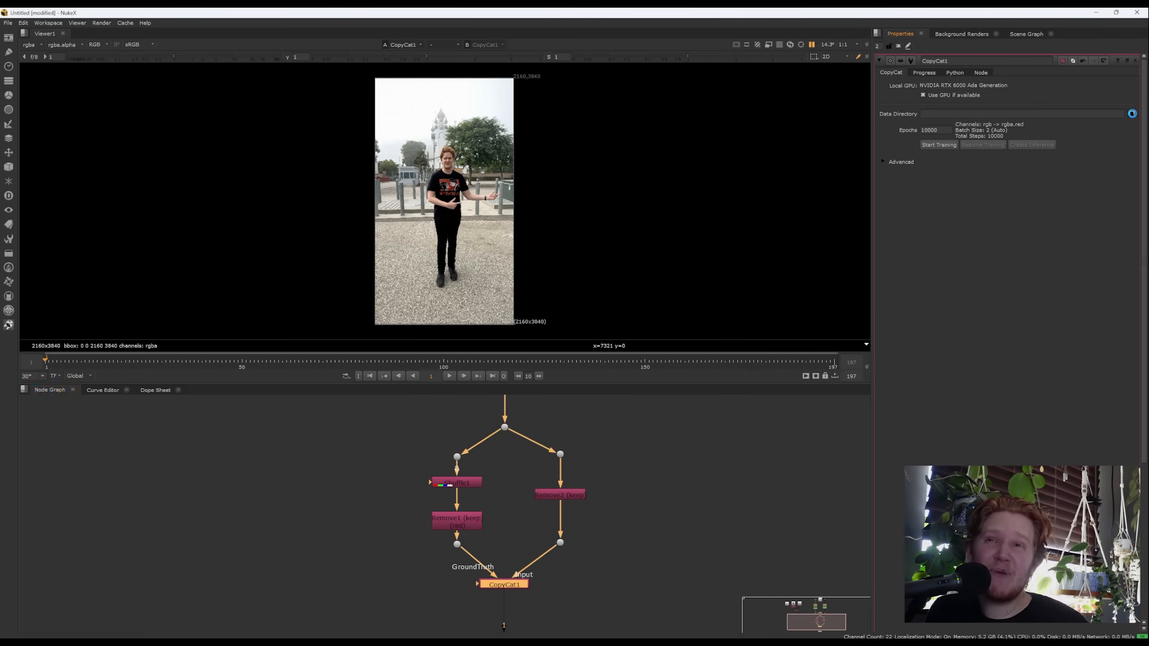
Set CopyCat1's data directory to a new folder named copycat1 on the Desktop.
{"action": "left_click", "coordinate": [1131, 113]}
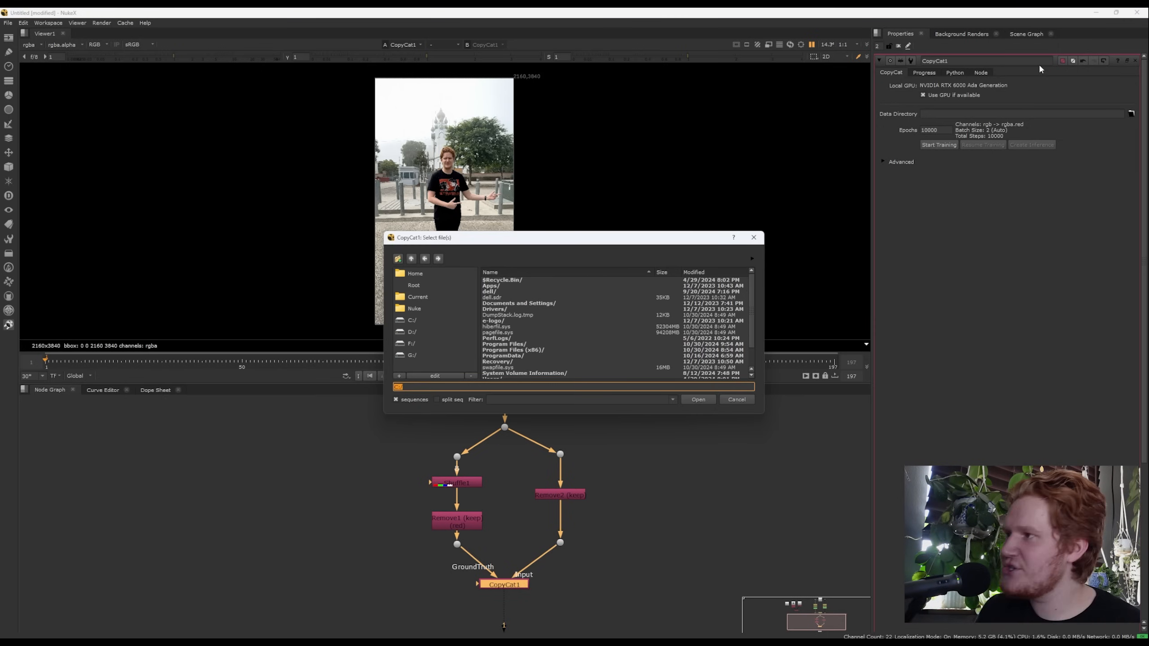
{"action": "left_click", "coordinate": [415, 274]}
{"action": "double_click", "coordinate": [499, 316]}
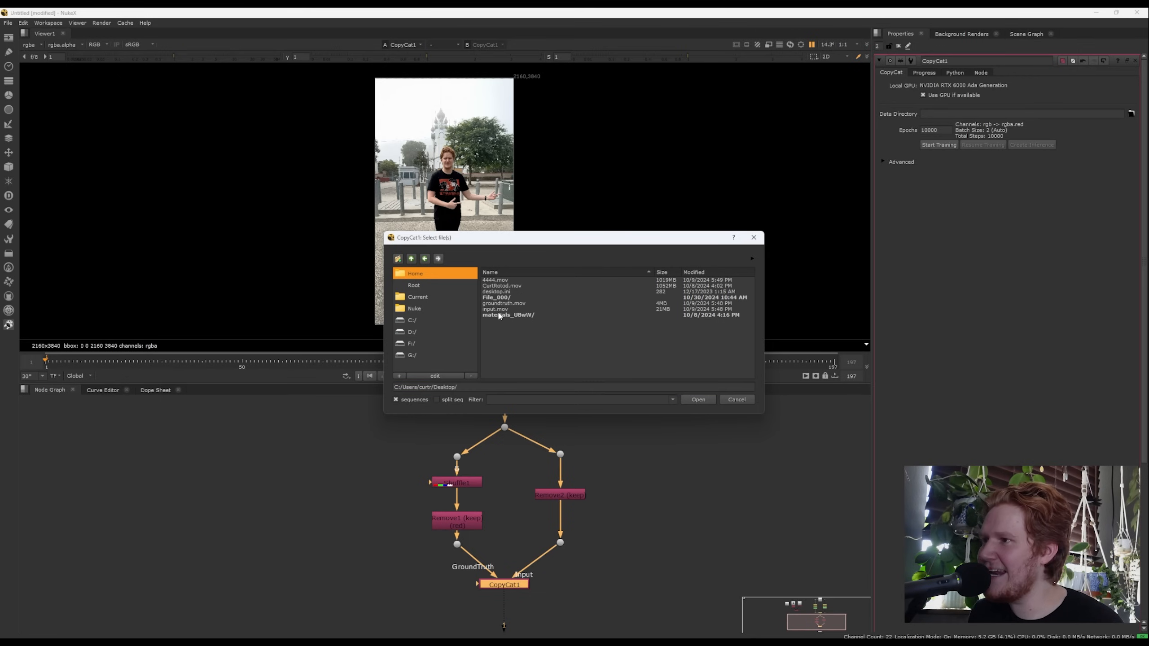
{"action": "left_click", "coordinate": [398, 258]}
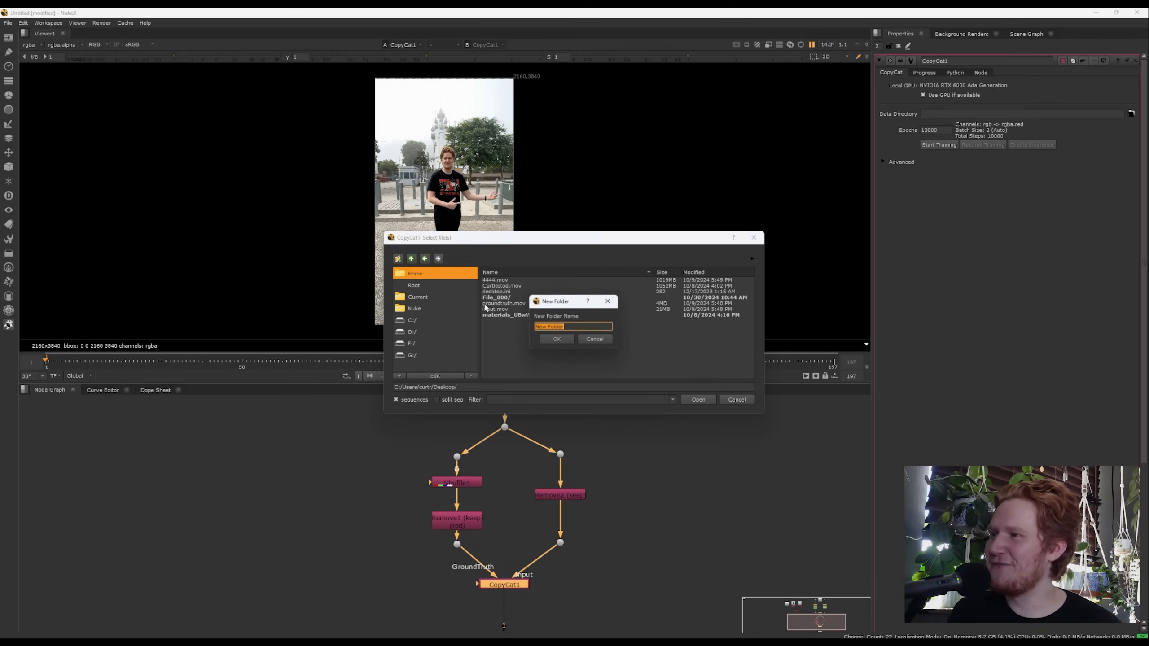
{"action": "type", "text": "copycat1"}
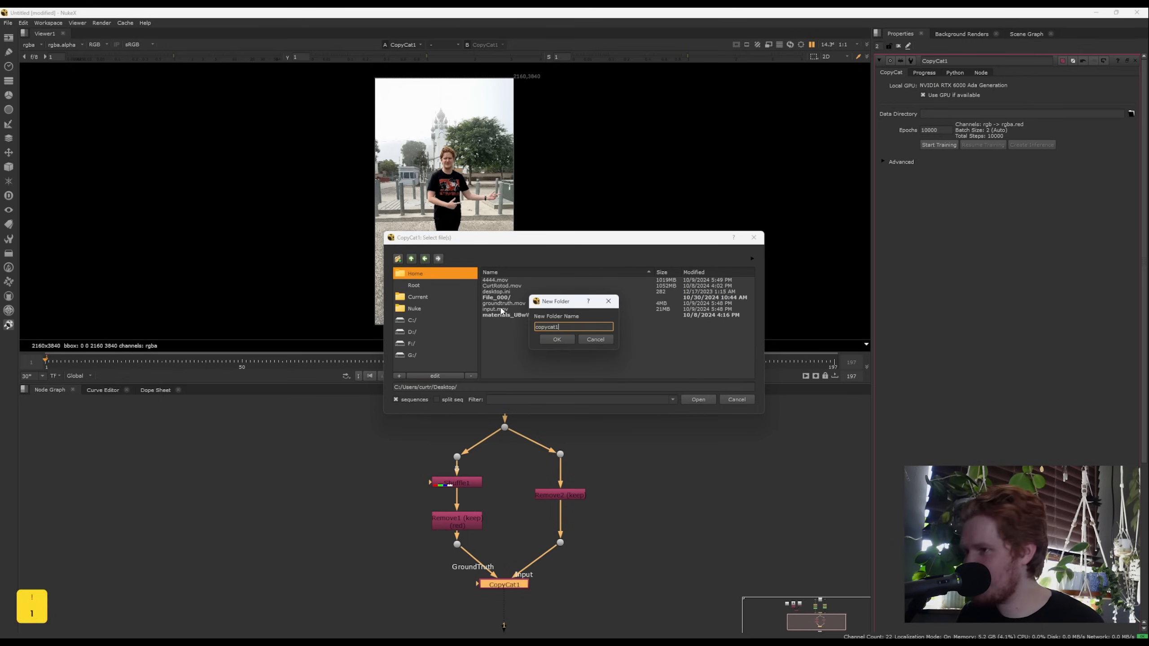
{"action": "key", "text": "Return"}
{"action": "left_click", "coordinate": [705, 401]}
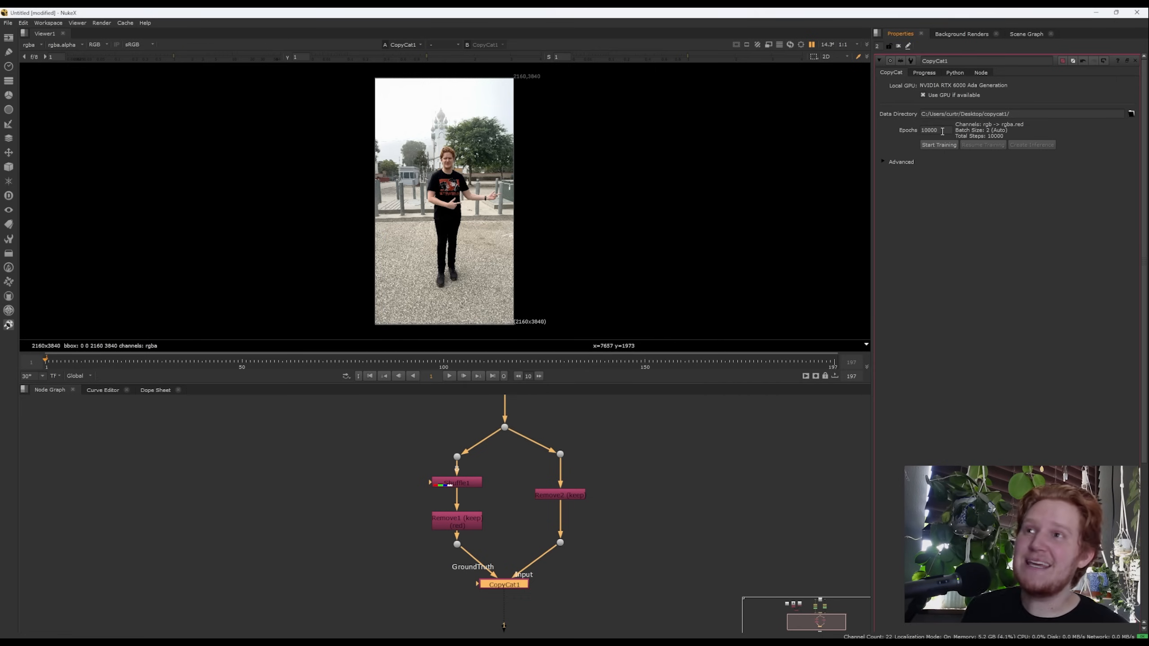
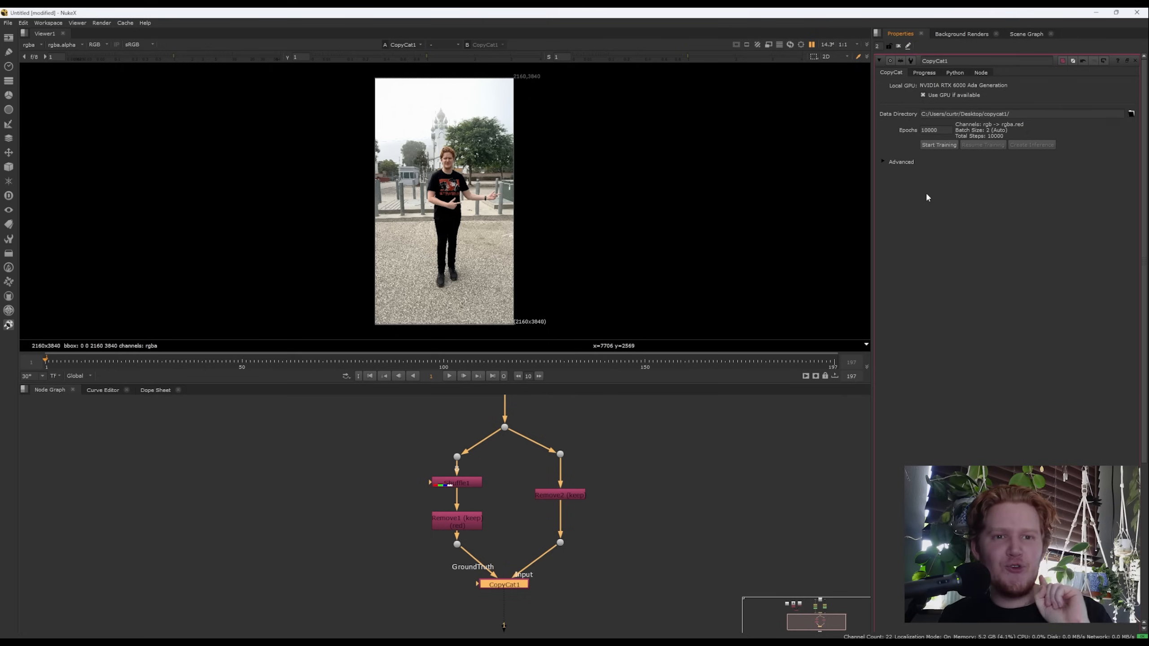
Look through the initial weights options in CopyCat1's advanced settings.
{"action": "left_click", "coordinate": [895, 161]}
{"action": "left_click", "coordinate": [959, 172]}
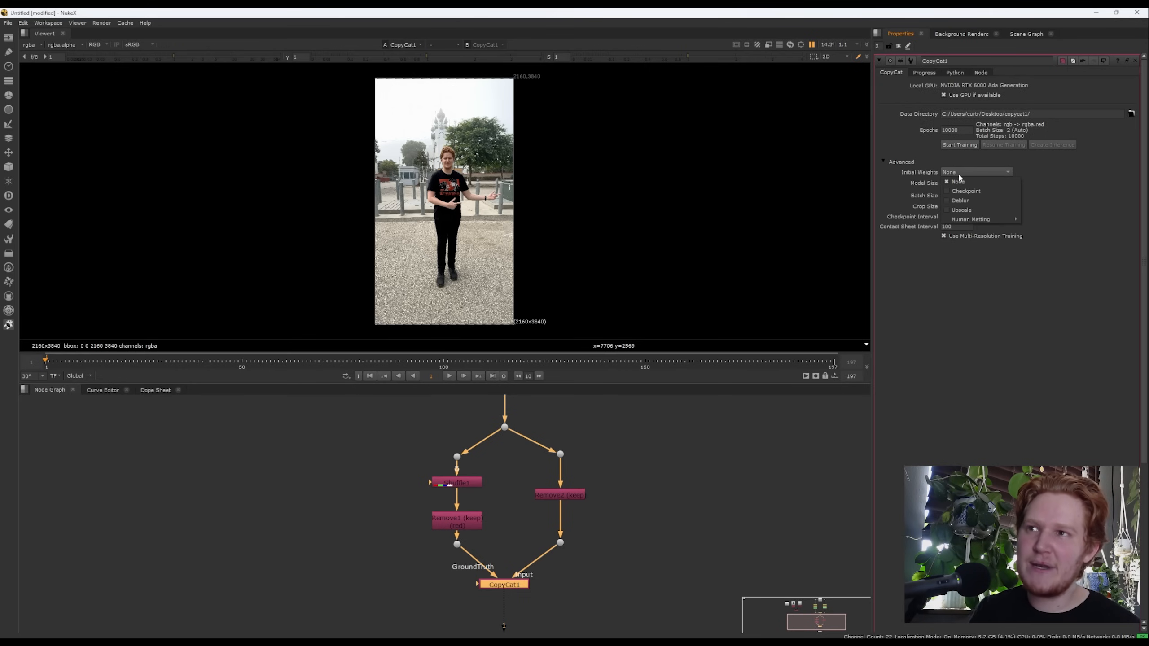
{"action": "left_click", "coordinate": [911, 161]}
{"action": "left_click", "coordinate": [911, 161]}
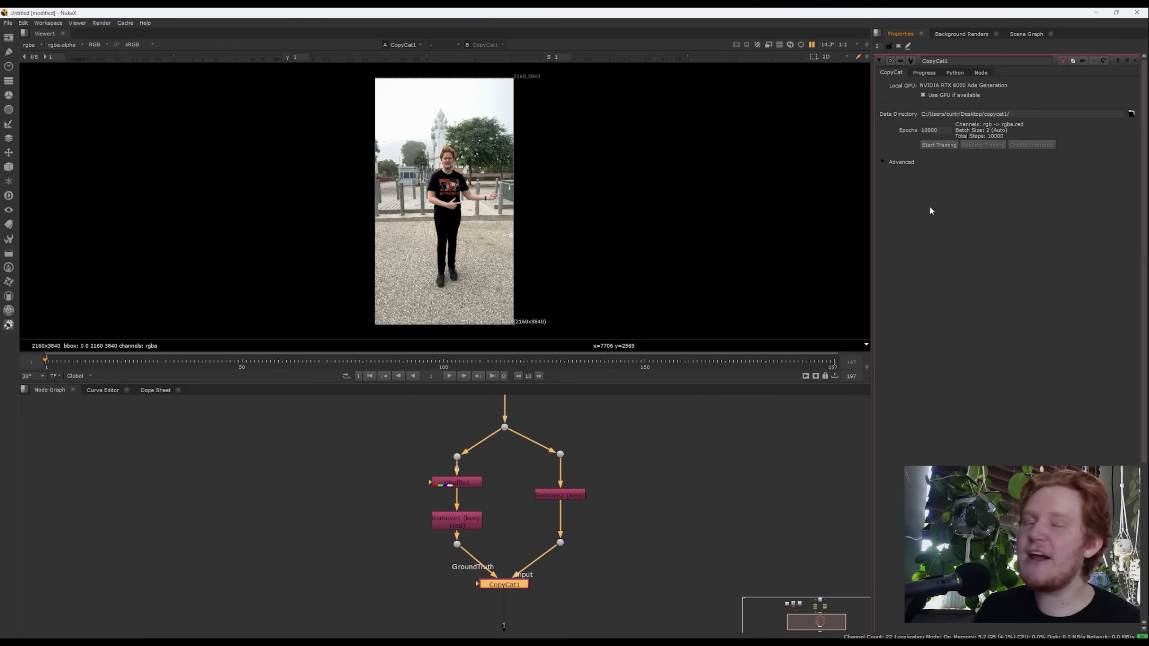
Start training CopyCat1, examine its loss graph and contact sheet, cancel the training and return to the main CopyCat settings.
{"action": "left_click", "coordinate": [941, 144]}
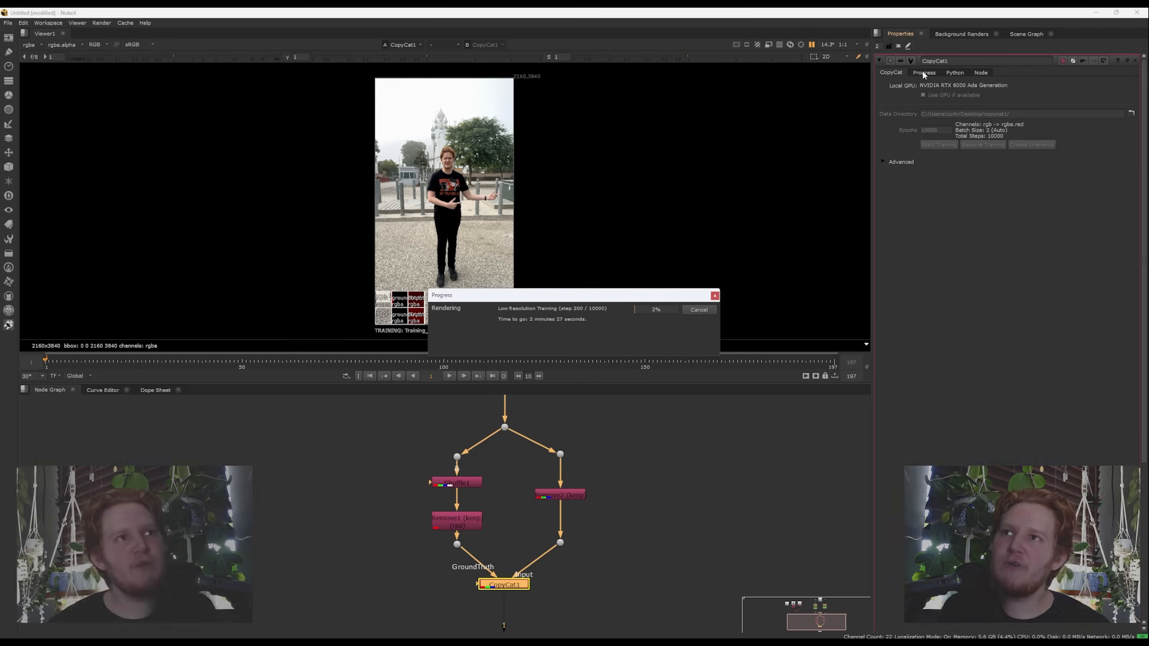
{"action": "left_click", "coordinate": [923, 73]}
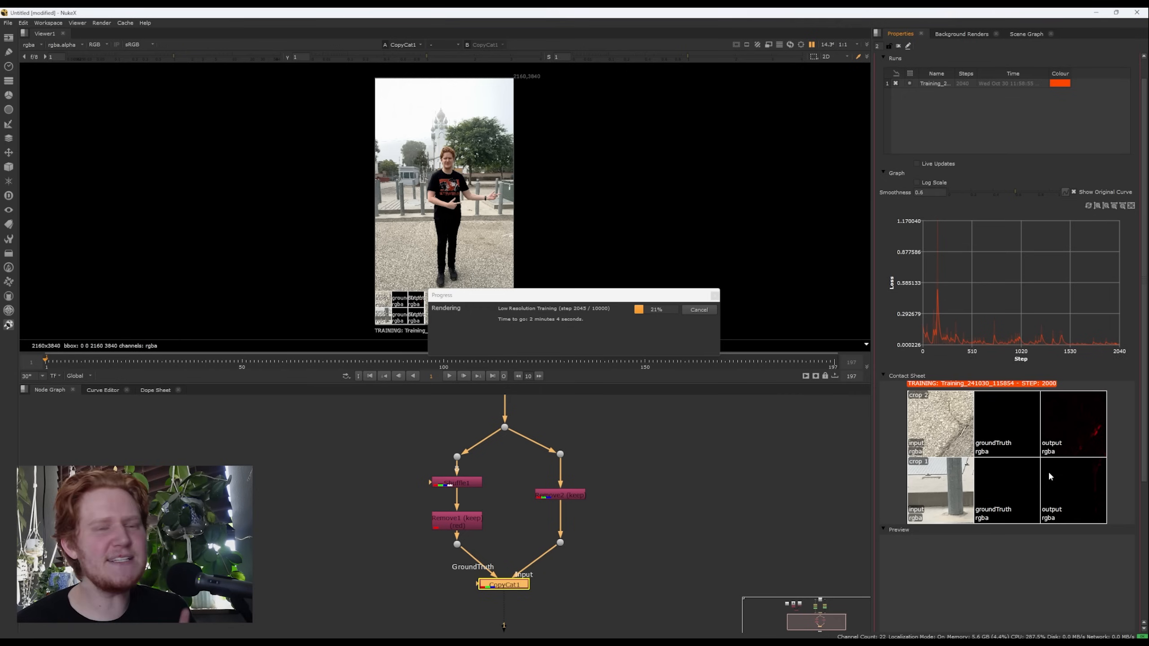
{"action": "left_click", "coordinate": [699, 310]}
{"action": "left_click", "coordinate": [891, 73]}
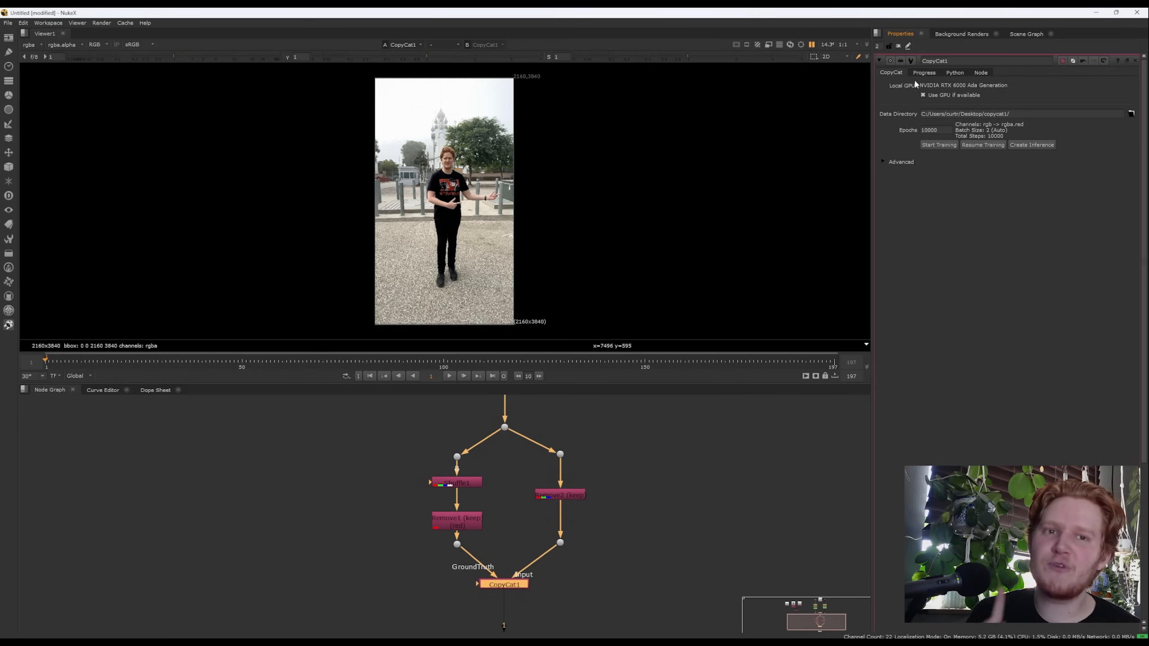
Open the copycat1 folder on the desktop and delete all the training files in it.
{"action": "double_click", "coordinate": [325, 12]}
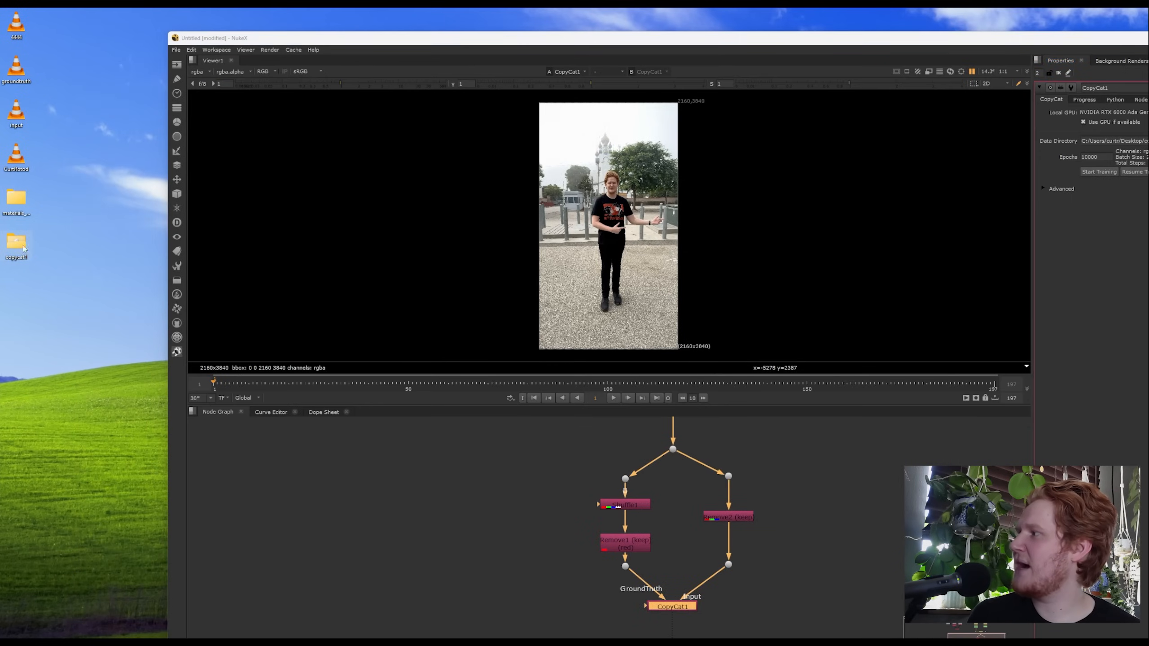
{"action": "double_click", "coordinate": [16, 242]}
{"action": "left_click_drag", "start_coordinate": [1040, 467], "coordinate": [633, 275]}
{"action": "key", "text": "Delete"}
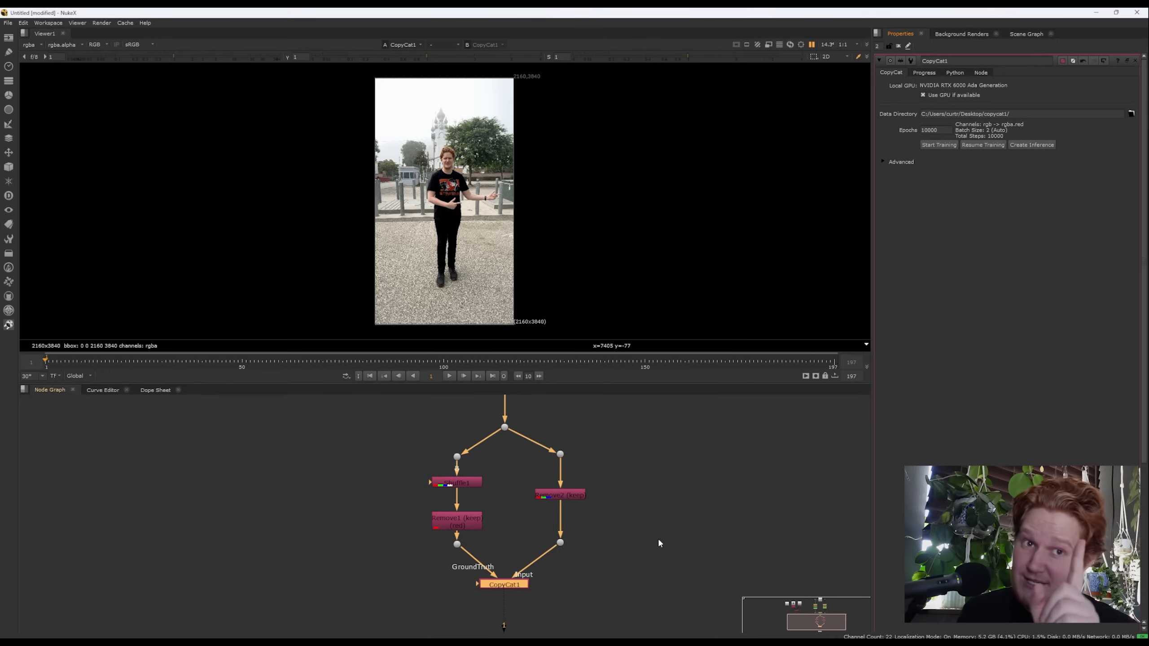
Delete the Remove nodes from both the GroundTruth and Input branches above CopyCat1.
{"action": "left_click_drag", "start_coordinate": [643, 539], "coordinate": [536, 458]}
{"action": "key", "text": "Delete"}
{"action": "left_click_drag", "start_coordinate": [523, 542], "coordinate": [404, 498]}
{"action": "key", "text": "Delete"}
Compare the Shuffle1 matte with the unfiltered Input branch image on the two training frames.
{"action": "key", "text": "1"}
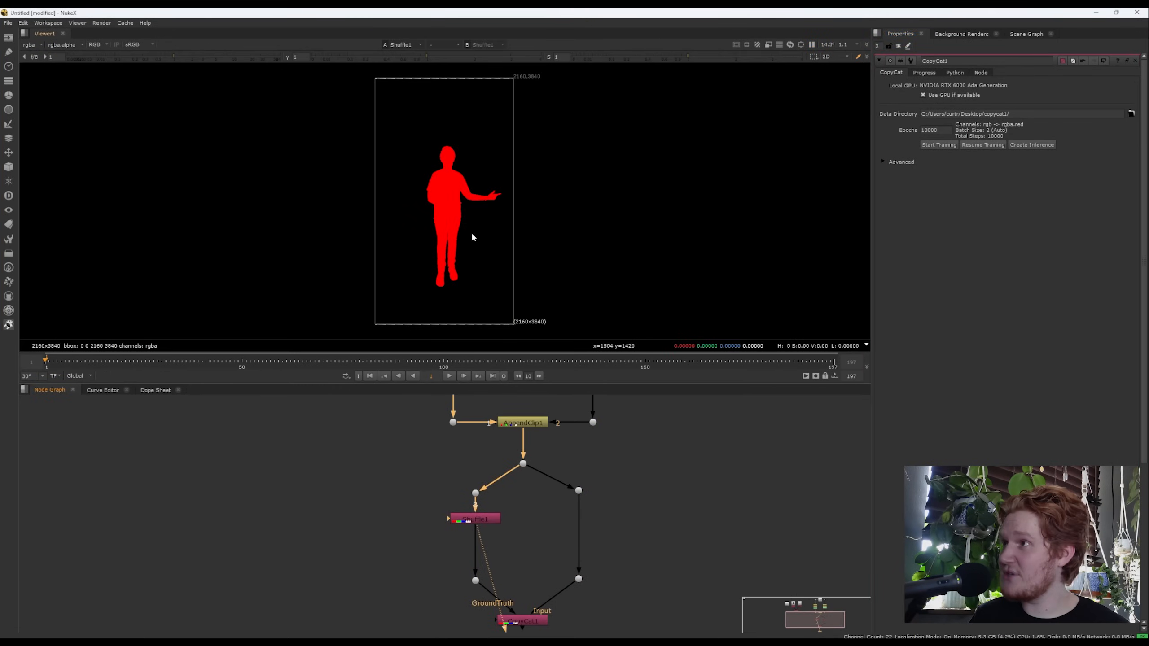
{"action": "middle_click_drag", "start_coordinate": [604, 500], "coordinate": [598, 483]}
{"action": "left_click", "coordinate": [572, 473]}
{"action": "key", "text": "2"}
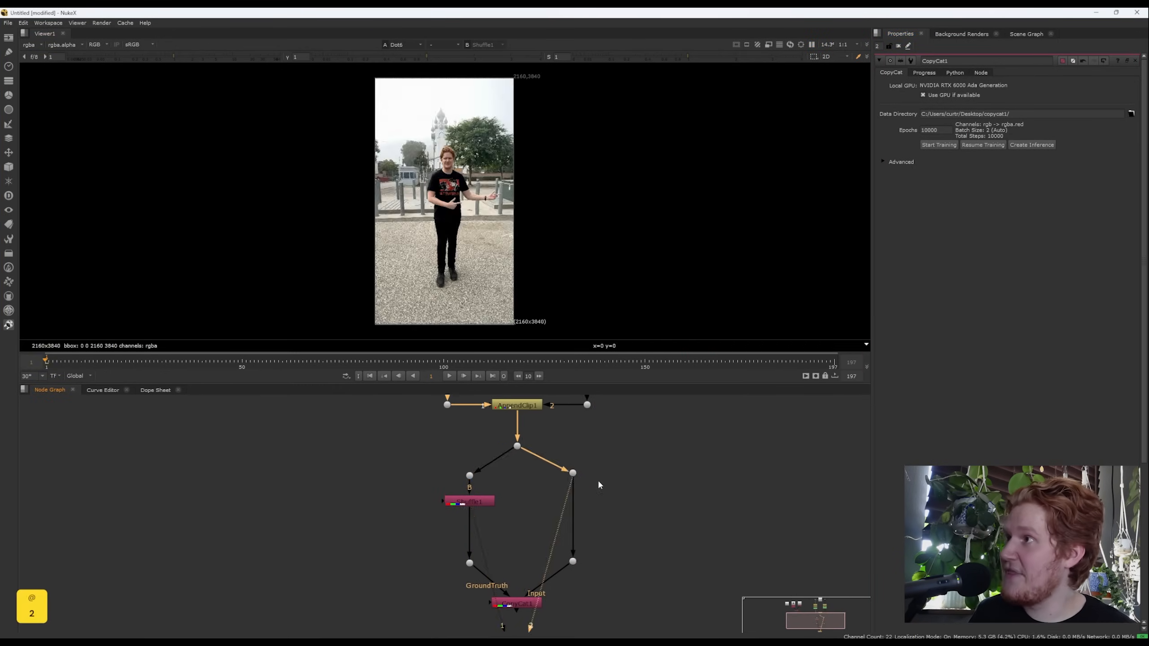
{"action": "key", "text": "1"}
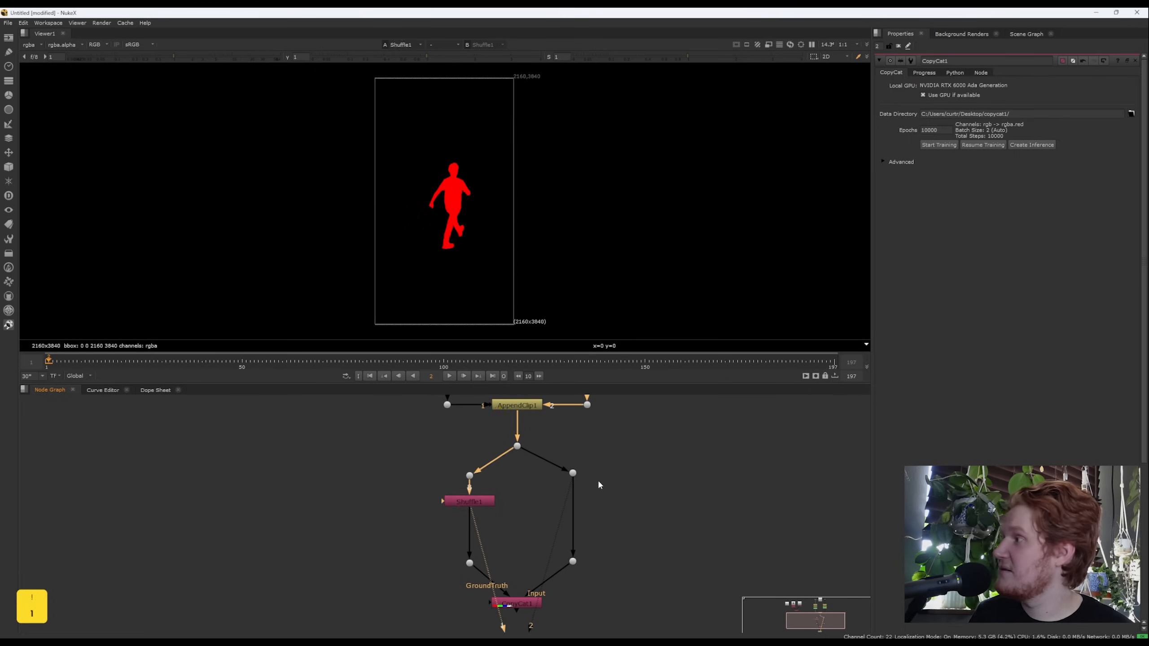
{"action": "key", "text": "2"}
{"action": "key", "text": "1"}
{"action": "key", "text": "2"}
{"action": "key", "text": "1"}
{"action": "middle_click_drag", "start_coordinate": [600, 575], "coordinate": [594, 544]}
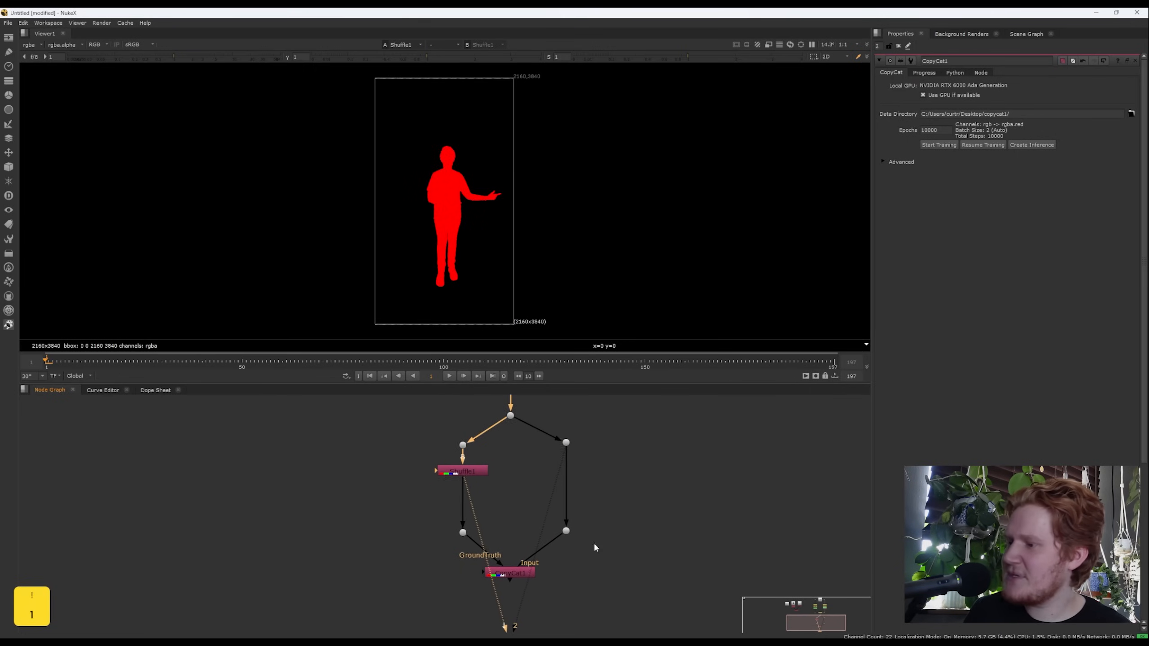
View the output of CopyCat1 without the Remove nodes and place the Viewer node directly beneath it.
{"action": "left_click", "coordinate": [511, 571]}
{"action": "key", "text": "1"}
{"action": "middle_click_drag", "start_coordinate": [509, 627], "coordinate": [534, 543]}
{"action": "mouse_move", "coordinate": [544, 497]}
{"action": "left_mouse_down"}
{"action": "mouse_move", "coordinate": [584, 477]}
{"action": "mouse_move", "coordinate": [571, 498]}
{"action": "mouse_move", "coordinate": [552, 497]}
{"action": "left_mouse_up"}
{"action": "left_click", "coordinate": [553, 429]}
{"action": "key", "text": "1"}
{"action": "left_click", "coordinate": [591, 500]}
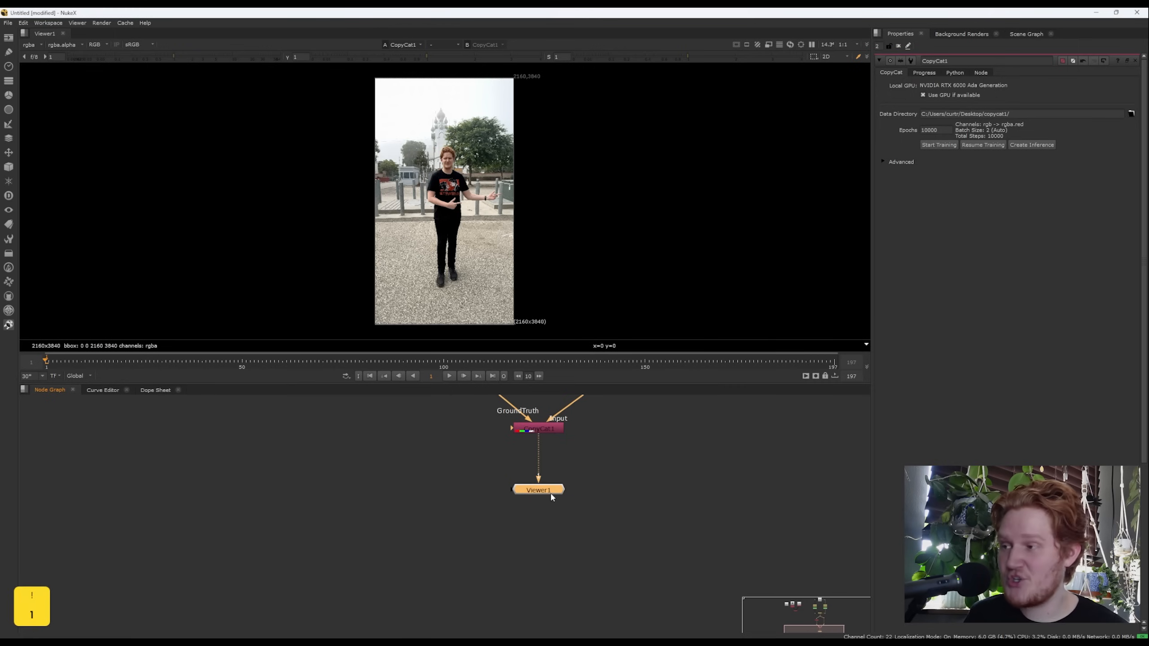
Check the available initial weights presets for CopyCat1, such as Deblur, Upscale and Human Matting.
{"action": "left_click", "coordinate": [900, 162]}
{"action": "left_click", "coordinate": [966, 172]}
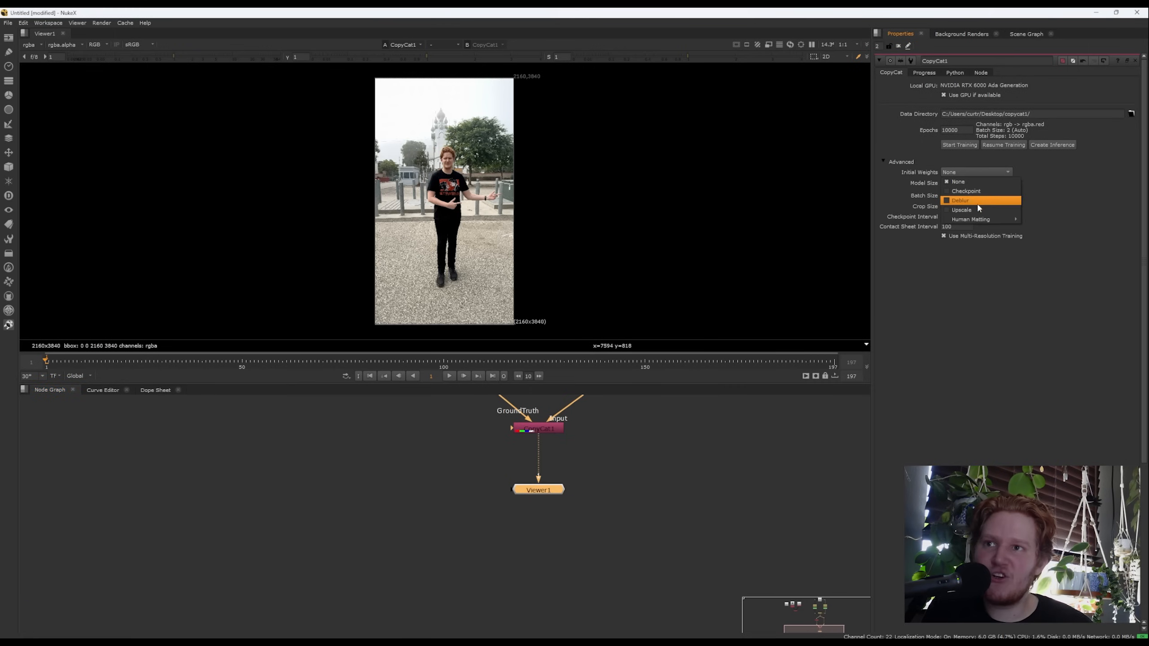
{"action": "mouse_move", "coordinate": [977, 202]}
{"action": "left_click", "coordinate": [1063, 224]}
{"action": "left_click", "coordinate": [962, 145]}
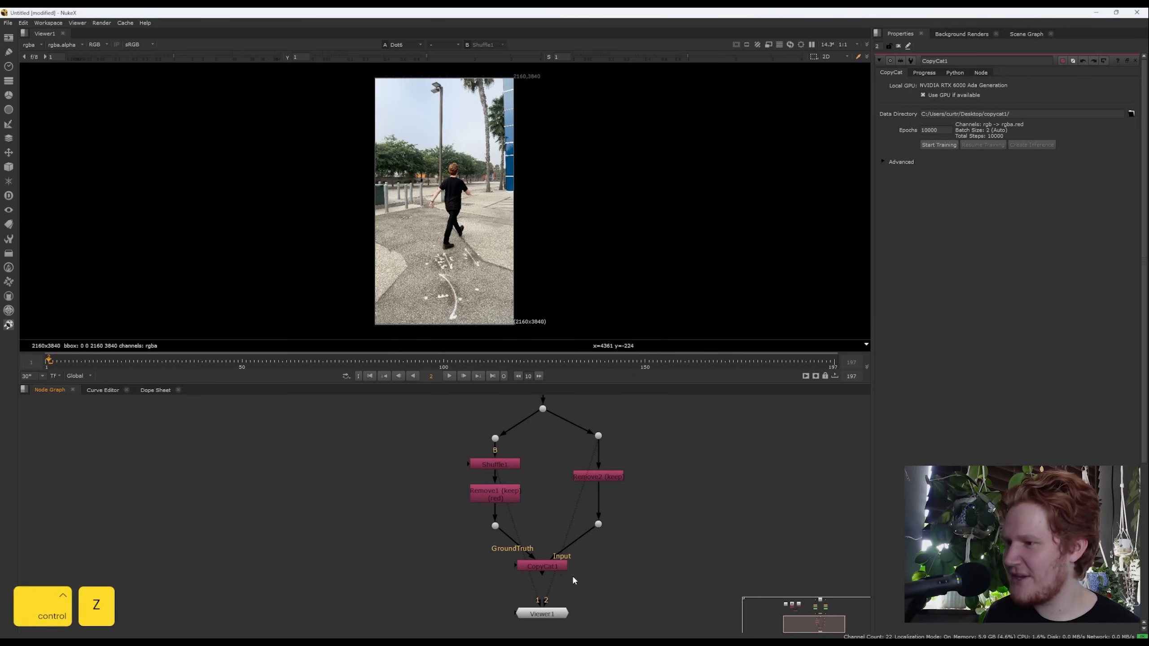
View CopyCat1's output with the Remove nodes in both branches and move the Viewer node closer beneath it.
{"action": "key", "text": "1"}
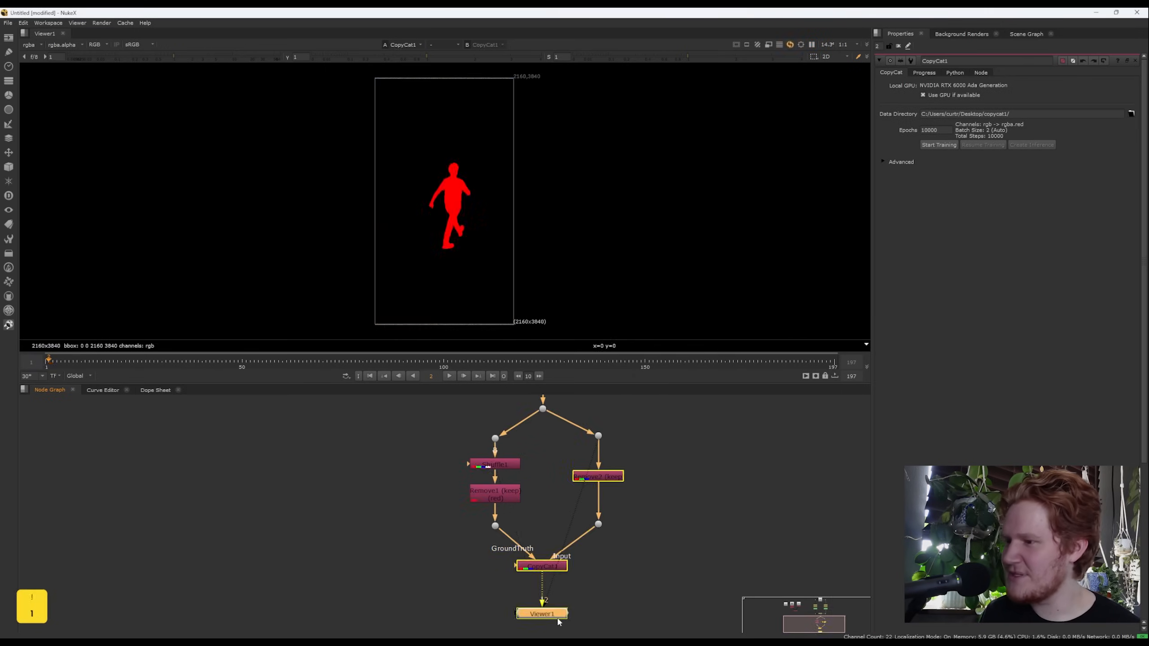
{"action": "left_click_drag", "start_coordinate": [559, 621], "coordinate": [550, 604]}
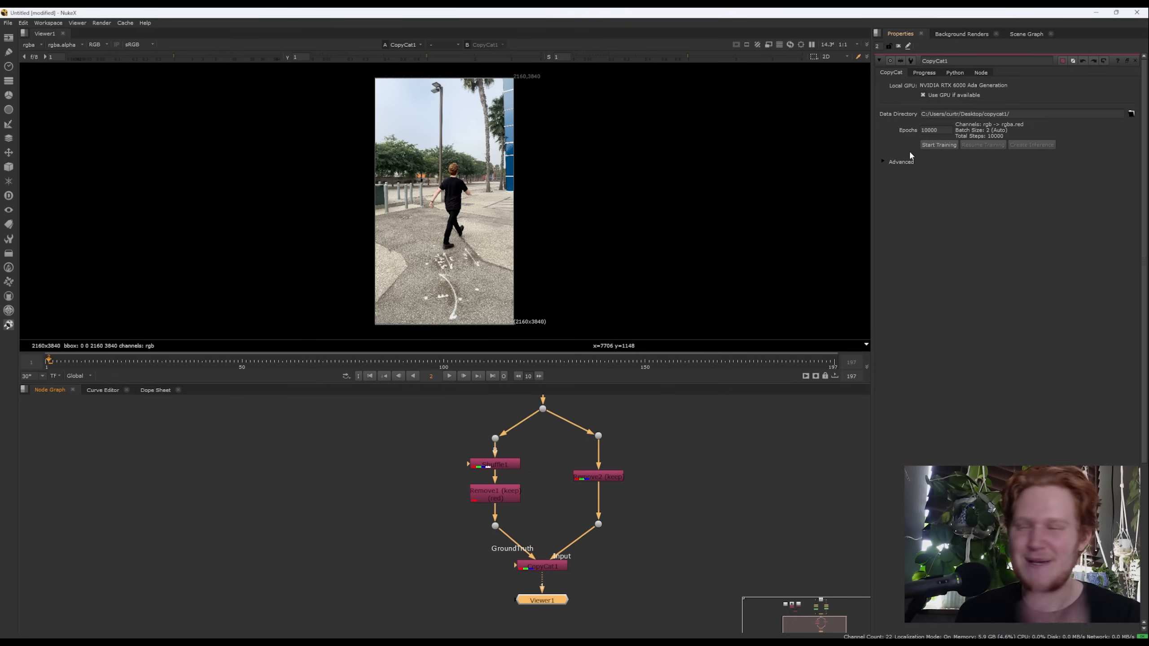
Set CopyCat1's initial weights to Human Matting Medium in its advanced options.
{"action": "left_click", "coordinate": [890, 163]}
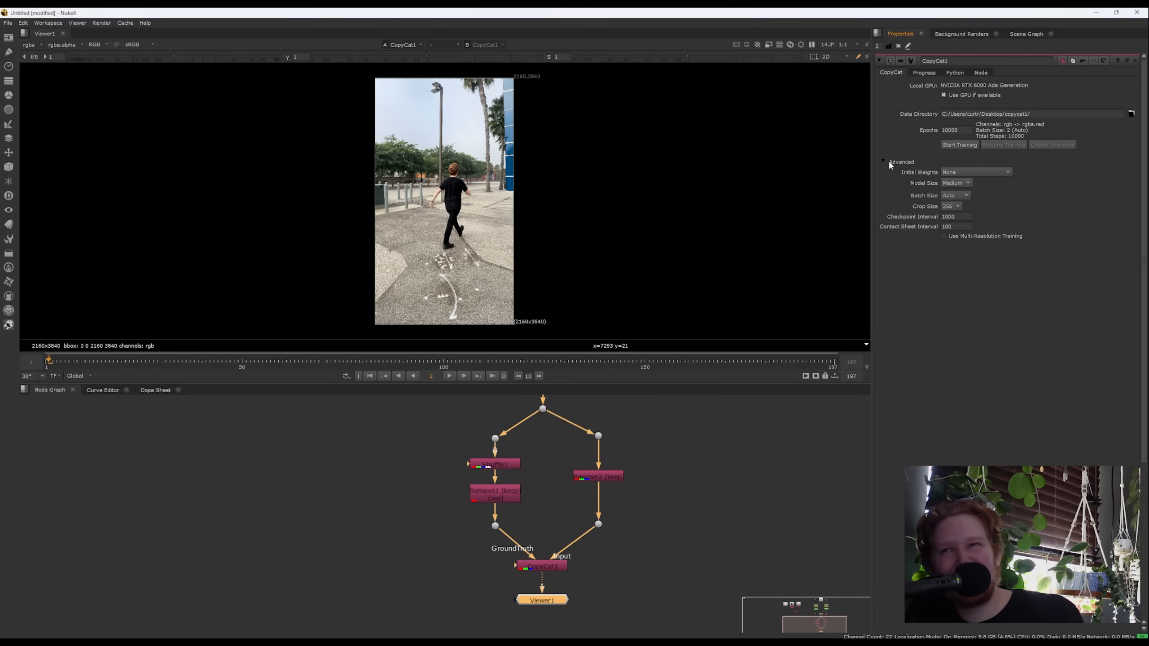
{"action": "left_click", "coordinate": [965, 172]}
{"action": "mouse_move", "coordinate": [974, 219]}
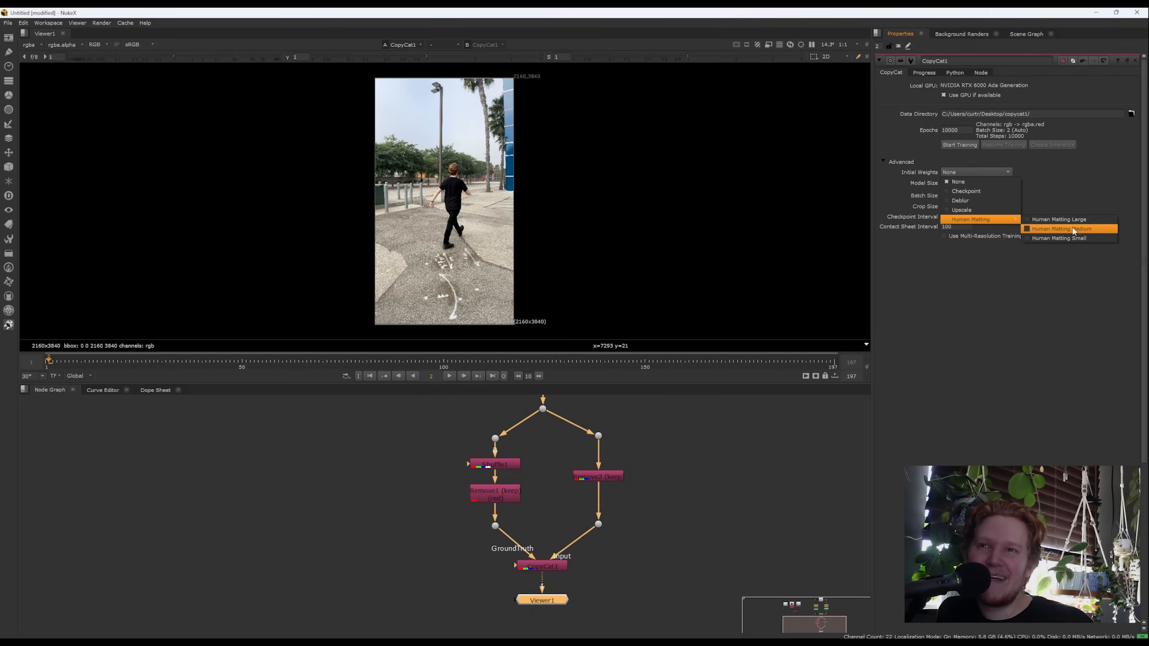
{"action": "left_click", "coordinate": [1070, 229]}
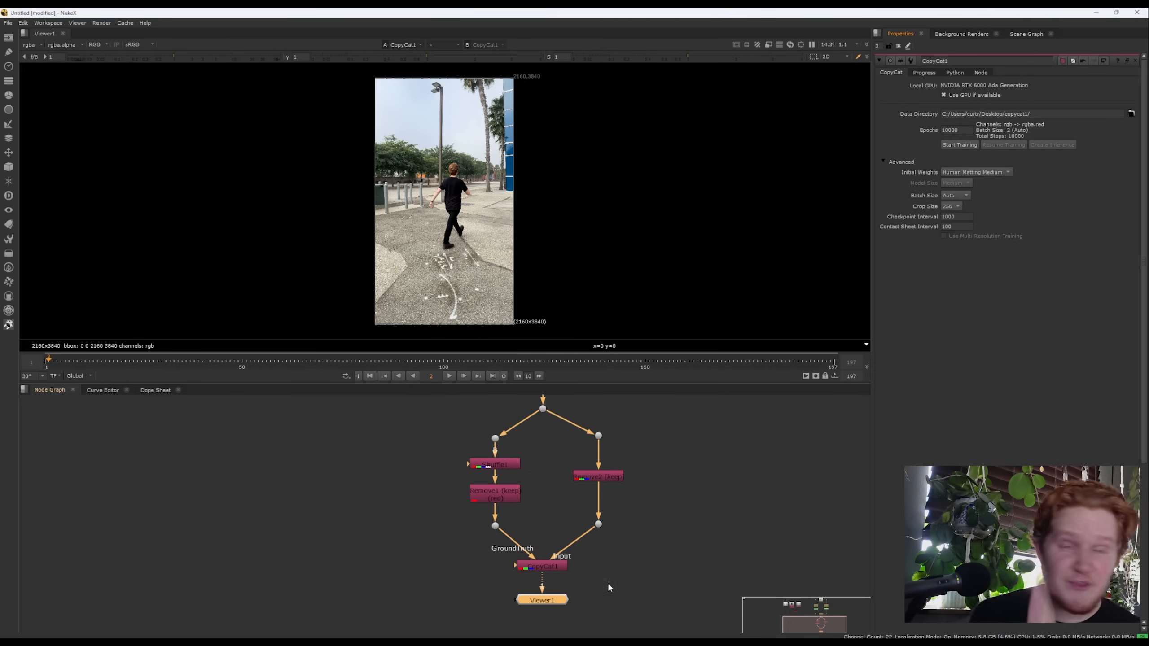
Train CopyCat1 with the new weights, check its loss graph and contact sheet, and stop the run at around step 3170.
{"action": "left_click_drag", "start_coordinate": [586, 478], "coordinate": [586, 488]}
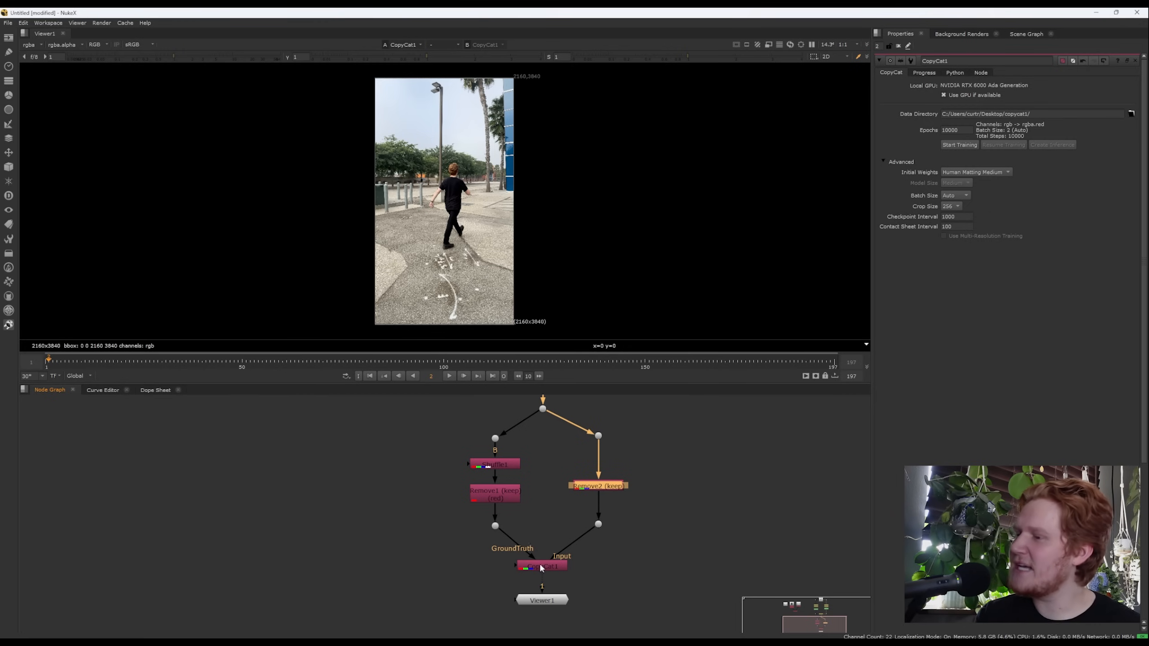
{"action": "middle_click_drag", "start_coordinate": [541, 568], "coordinate": [541, 549]}
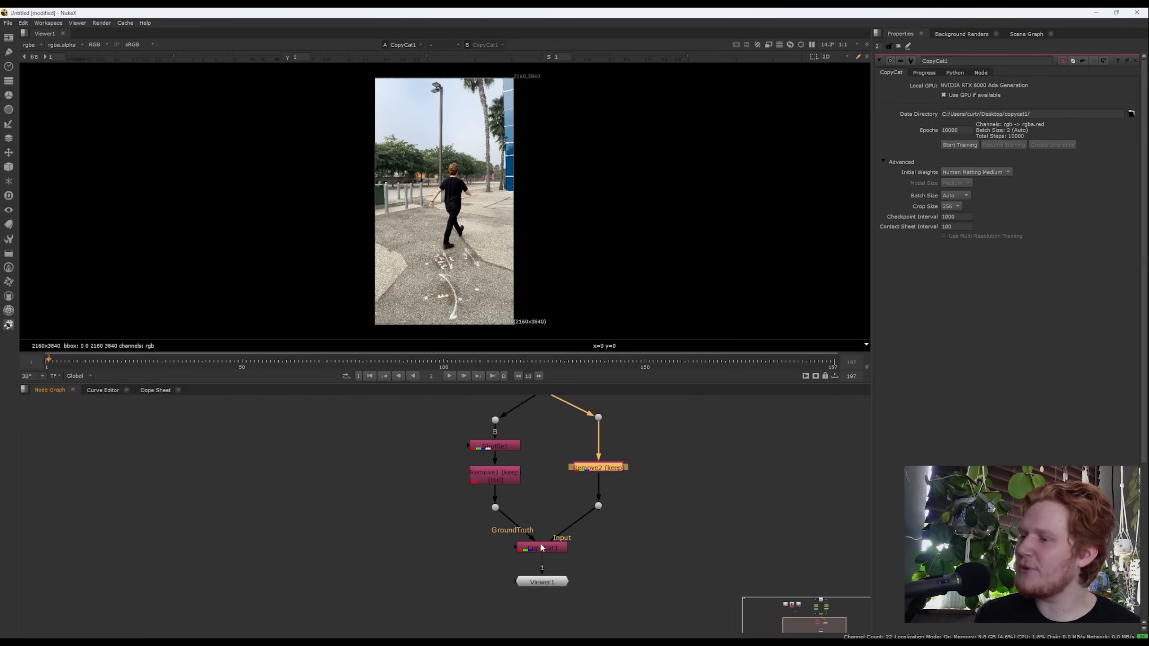
{"action": "left_click", "coordinate": [956, 144]}
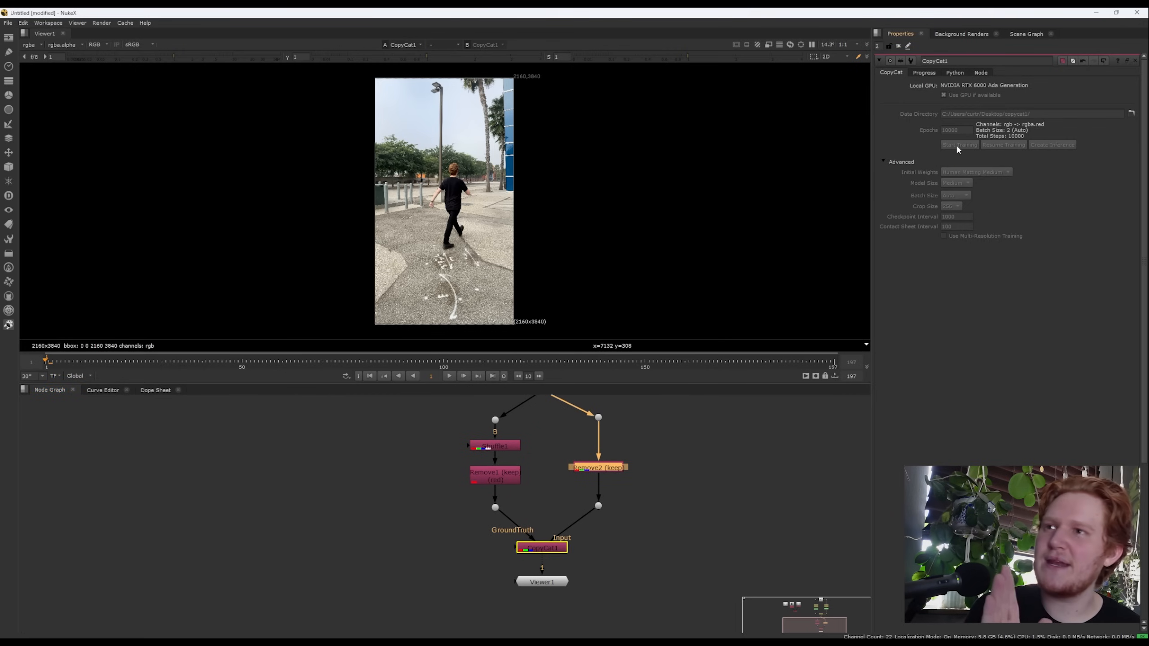
{"action": "left_click", "coordinate": [925, 72]}
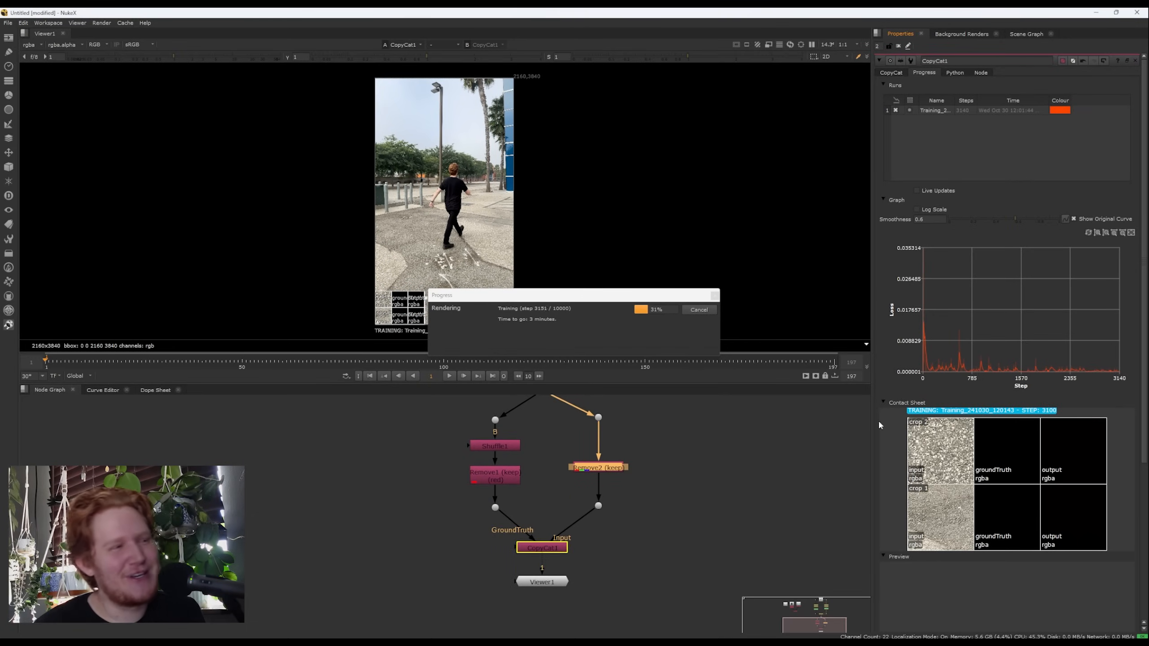
{"action": "left_click", "coordinate": [700, 309]}
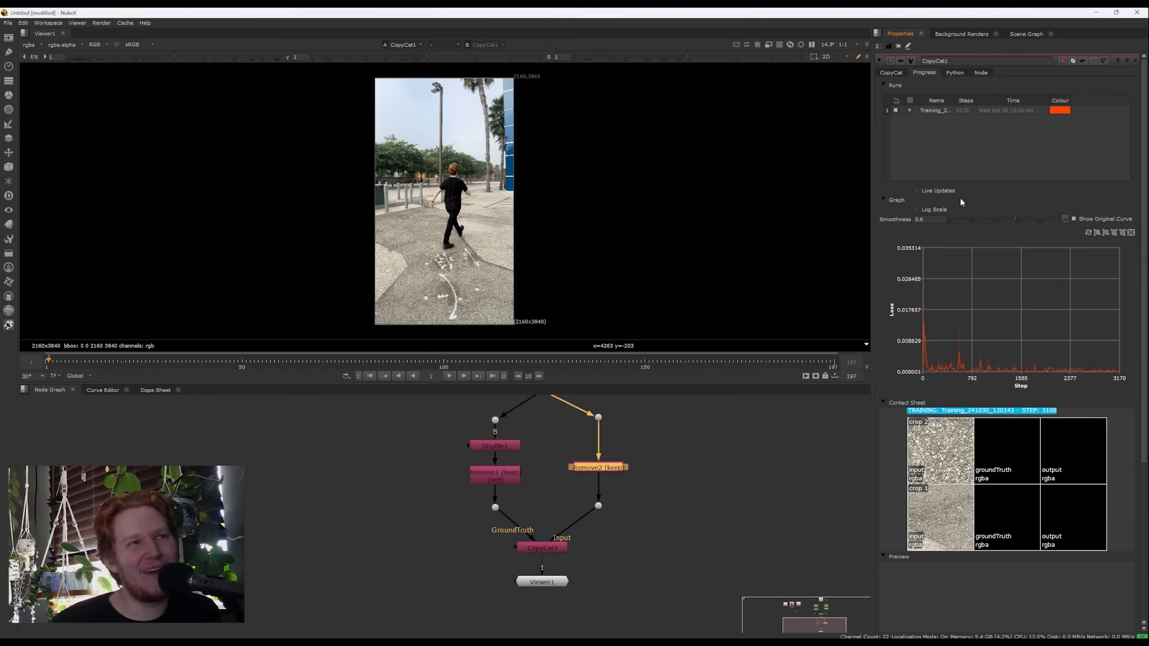
Create an Inference node from the CopyCat1 training and place it in the free space beside the Read1 branches.
{"action": "left_click", "coordinate": [893, 72]}
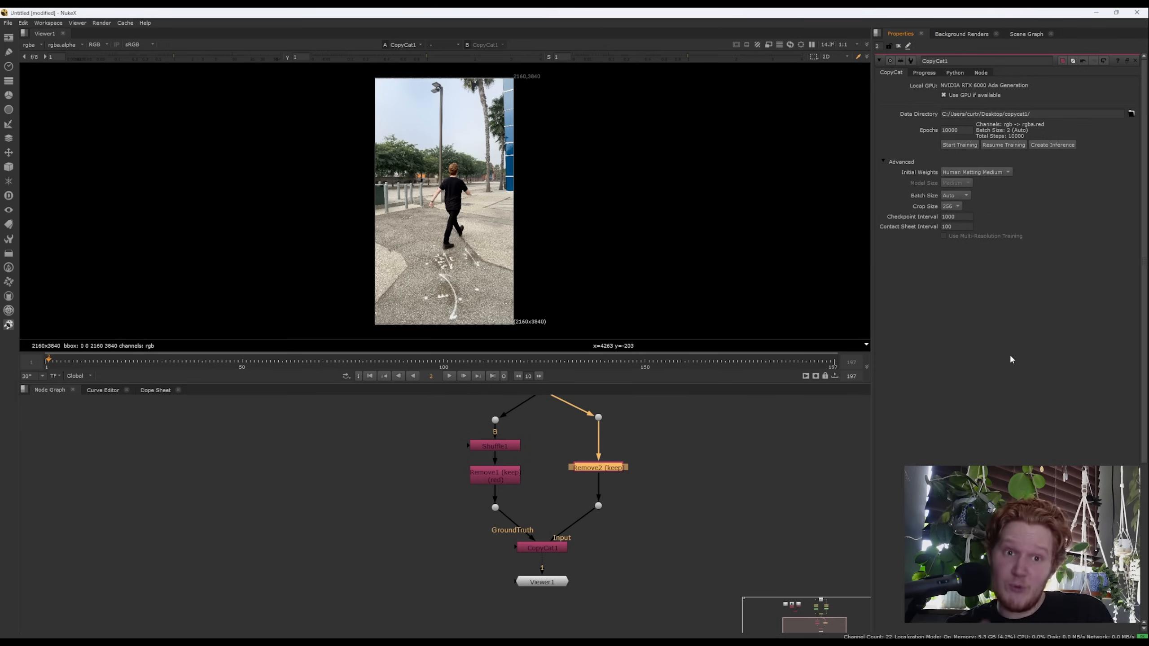
{"action": "left_click", "coordinate": [1051, 145]}
{"action": "left_click_drag", "start_coordinate": [546, 548], "coordinate": [697, 490]}
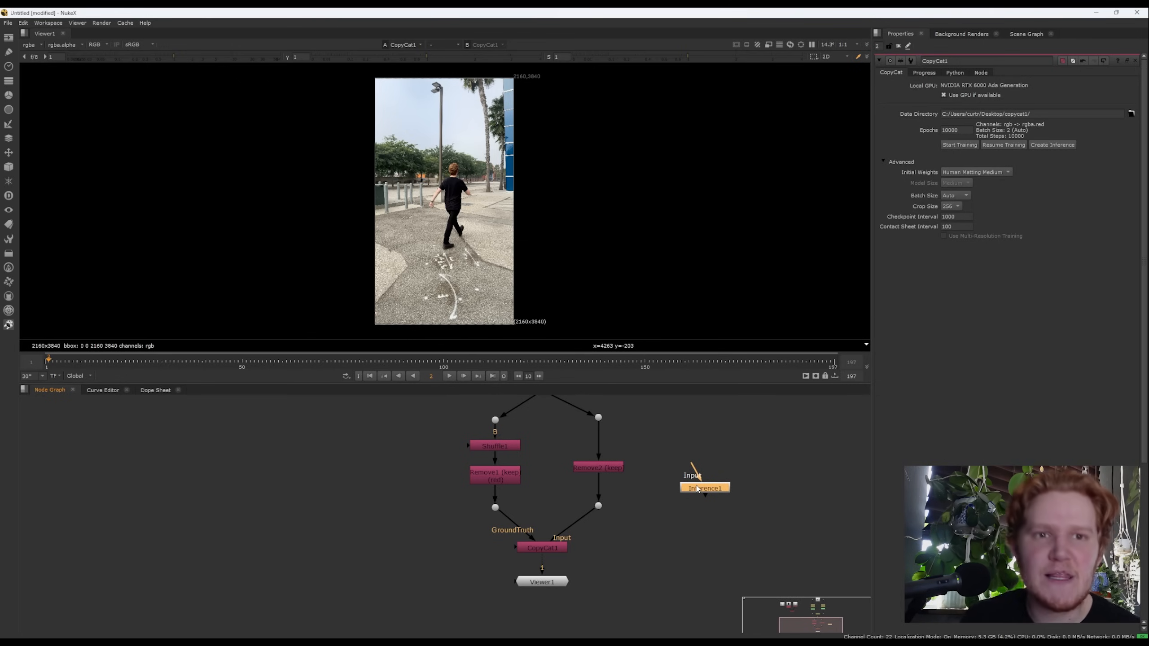
{"action": "scroll", "coordinate": [697, 489], "scroll_direction": "down", "scroll_amount": 5}
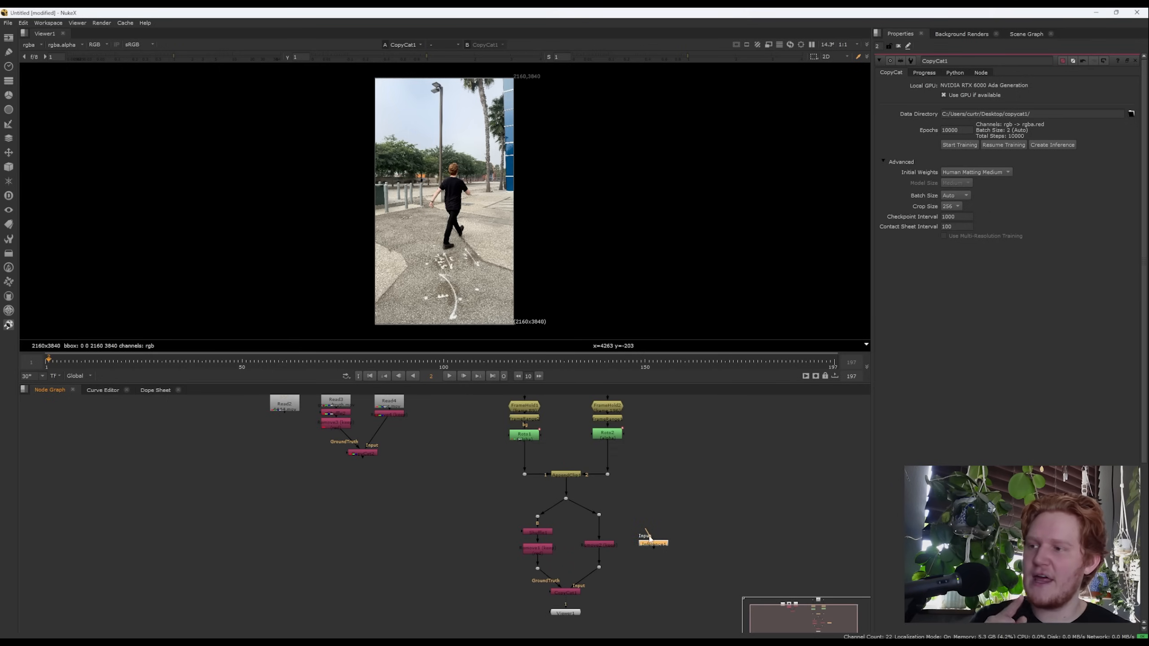
{"action": "left_click_drag", "start_coordinate": [652, 546], "coordinate": [685, 450]}
{"action": "middle_click_drag", "start_coordinate": [684, 450], "coordinate": [680, 541]}
{"action": "left_click_drag", "start_coordinate": [680, 540], "coordinate": [723, 545]}
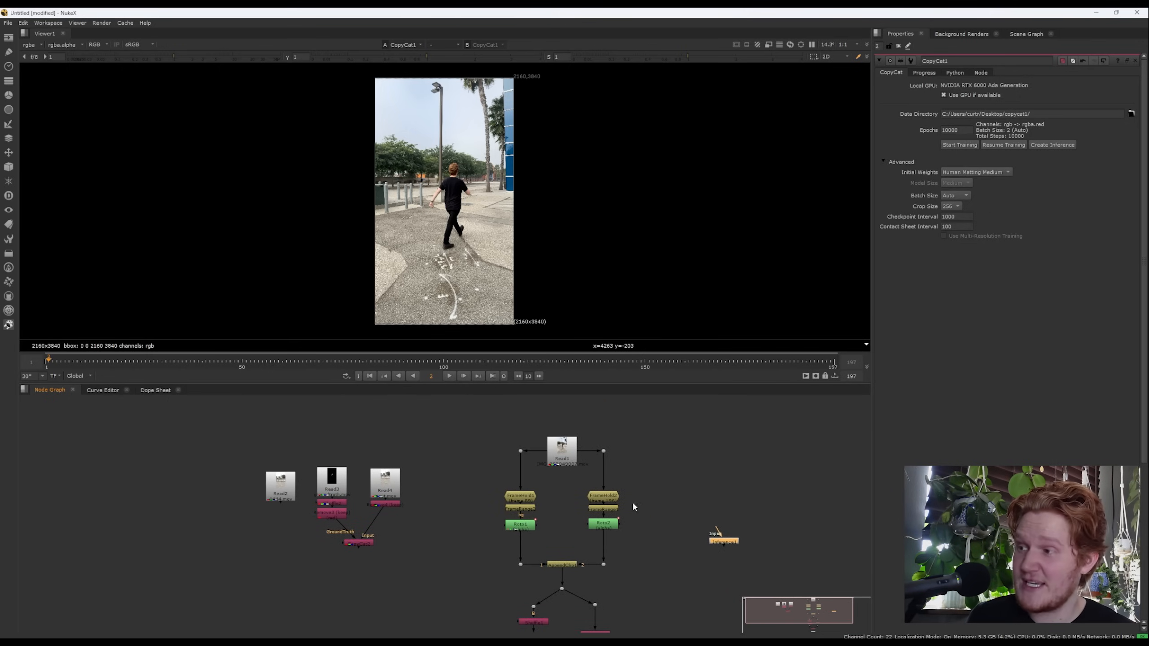
Duplicate the Read1 footage node and connect the copy to the input of Inference1.
{"action": "left_click", "coordinate": [562, 458]}
{"action": "key", "text": "ctrl+c"}
{"action": "key", "text": "ctrl+v"}
{"action": "left_click_drag", "start_coordinate": [720, 484], "coordinate": [722, 541]}
{"action": "left_click", "coordinate": [723, 542]}
View the Read5 footage at several frames and compare it with the Inference1 matte at frame 194.
{"action": "left_click_drag", "start_coordinate": [401, 362], "coordinate": [523, 355]}
{"action": "key", "text": "1"}
{"action": "middle_click_drag", "start_coordinate": [714, 512], "coordinate": [696, 493]}
{"action": "left_click", "coordinate": [257, 361]}
{"action": "left_click", "coordinate": [181, 362]}
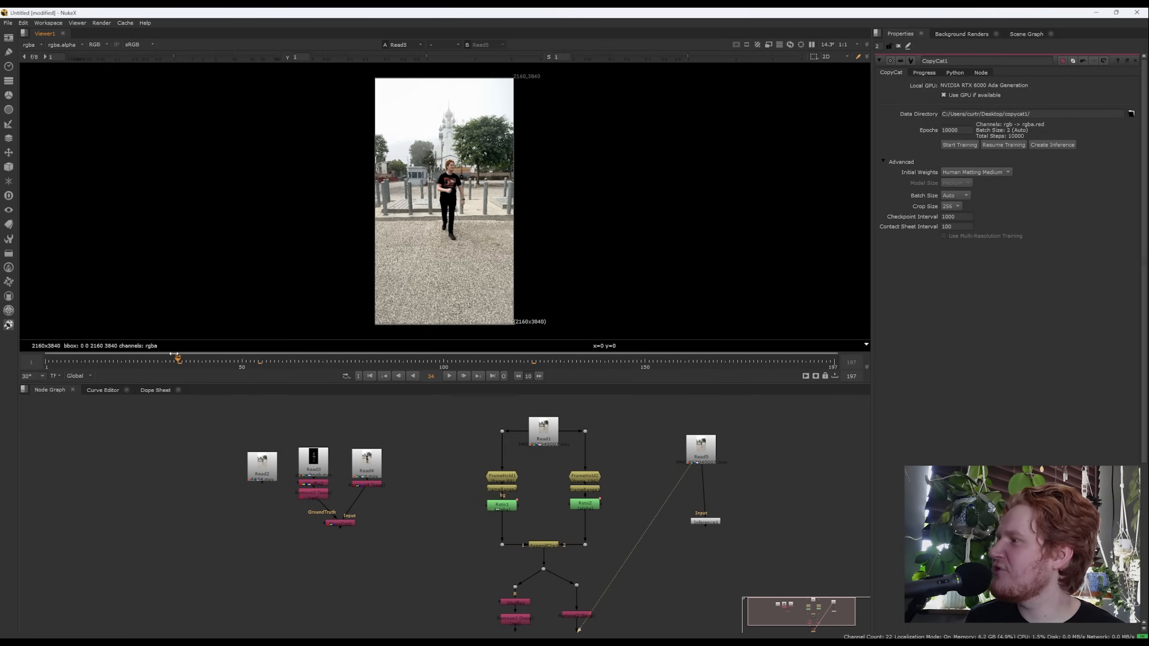
{"action": "left_click", "coordinate": [823, 361]}
{"action": "left_click", "coordinate": [704, 522]}
{"action": "key", "text": "1"}
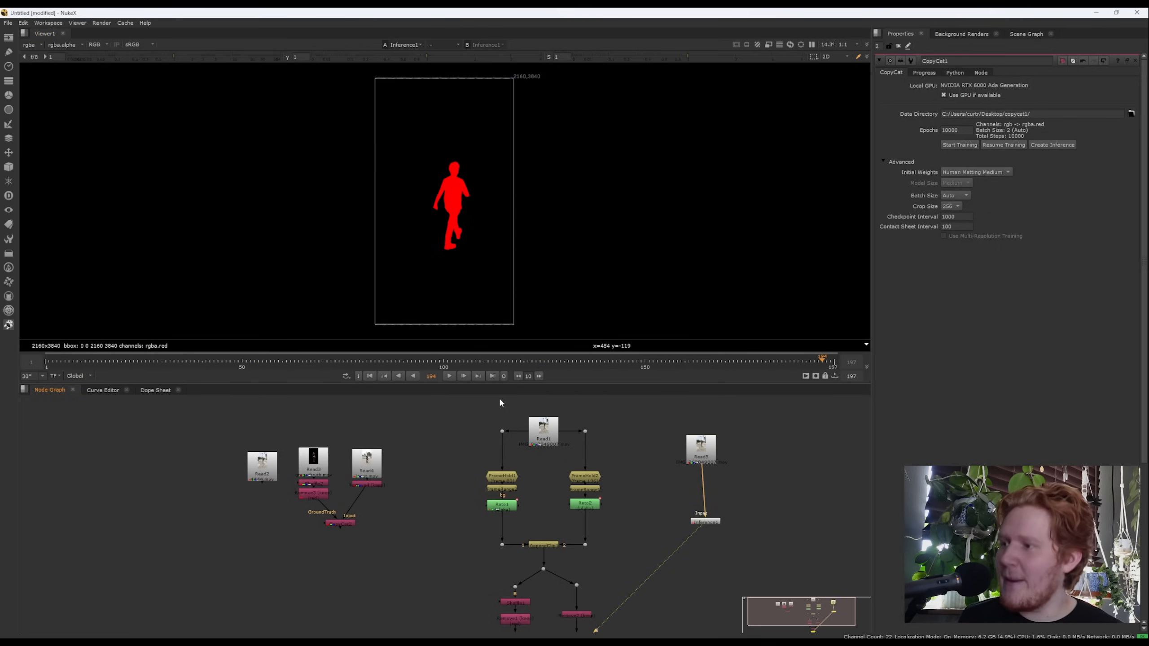
Add a MODNet node fed by Read5 and view its matte at frame 194 for comparison.
{"action": "key", "text": "Tab"}
{"action": "type", "text": "mir"}
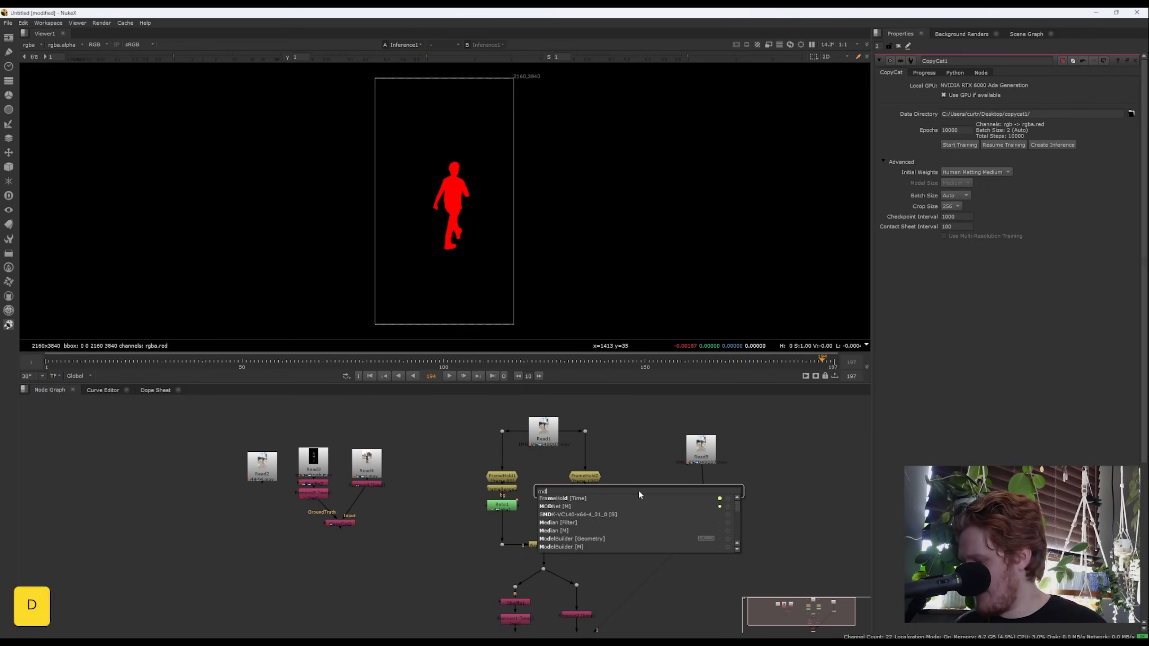
{"action": "key", "text": "BackSpace"}
{"action": "key", "text": "BackSpace"}
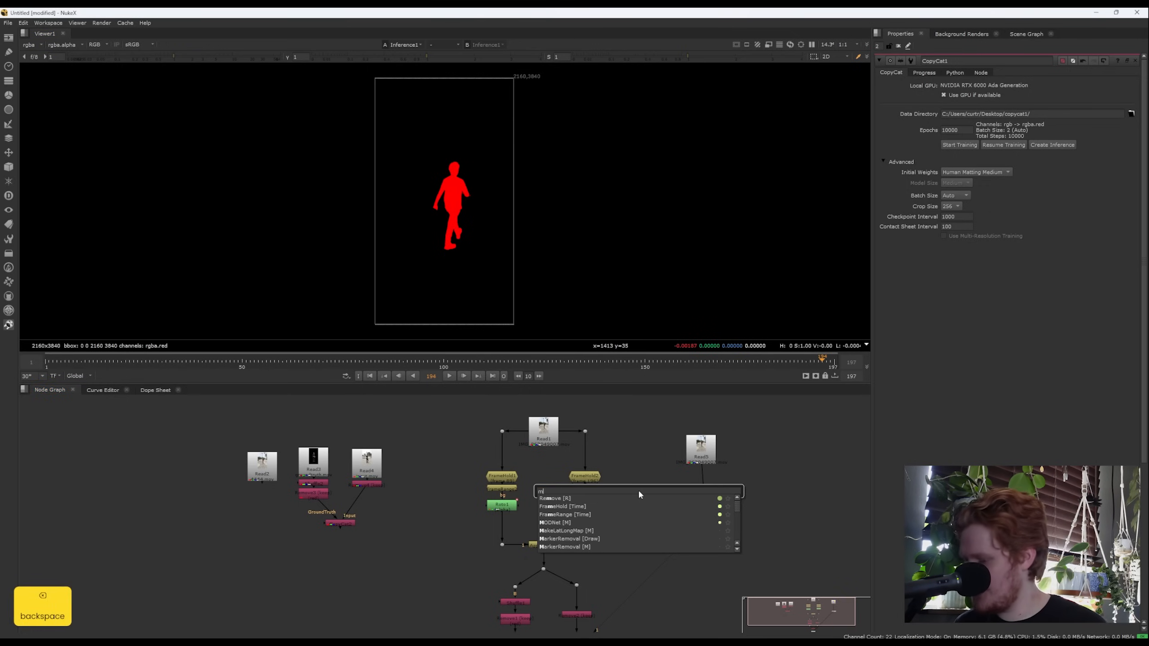
{"action": "type", "text": "odnet"}
{"action": "key", "text": "Return"}
{"action": "left_click_drag", "start_coordinate": [640, 494], "coordinate": [696, 453]}
{"action": "key", "text": "1"}
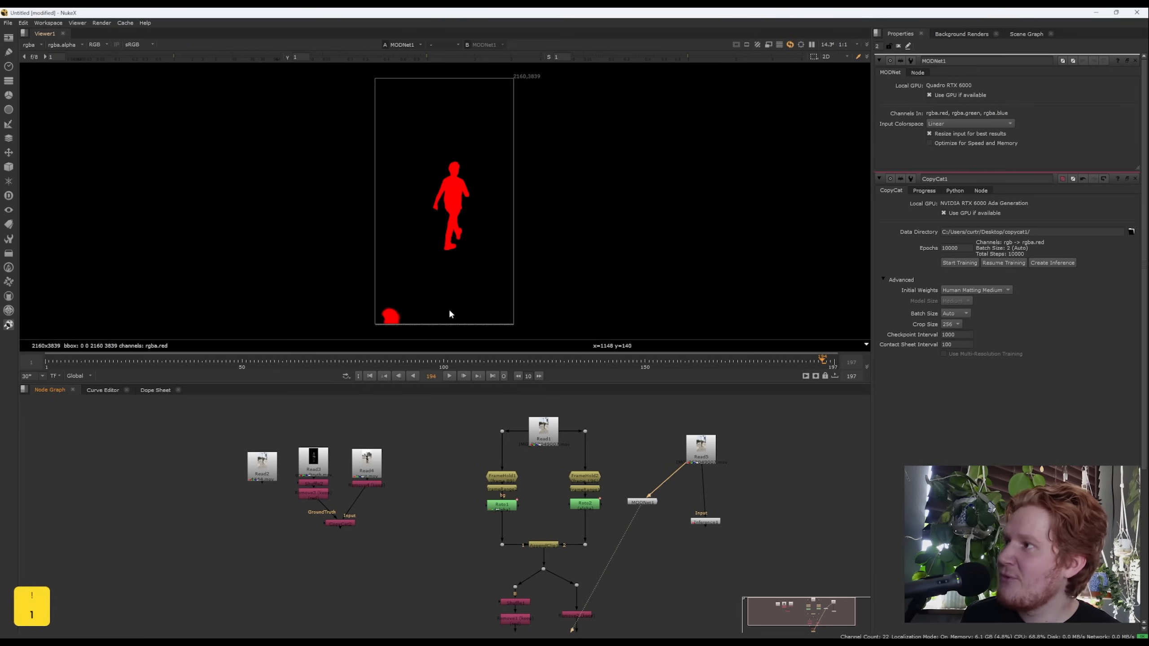
View the Inference1 matte again and inspect it at other frames, including 78 and 45.
{"action": "left_click", "coordinate": [703, 522]}
{"action": "key", "text": "1"}
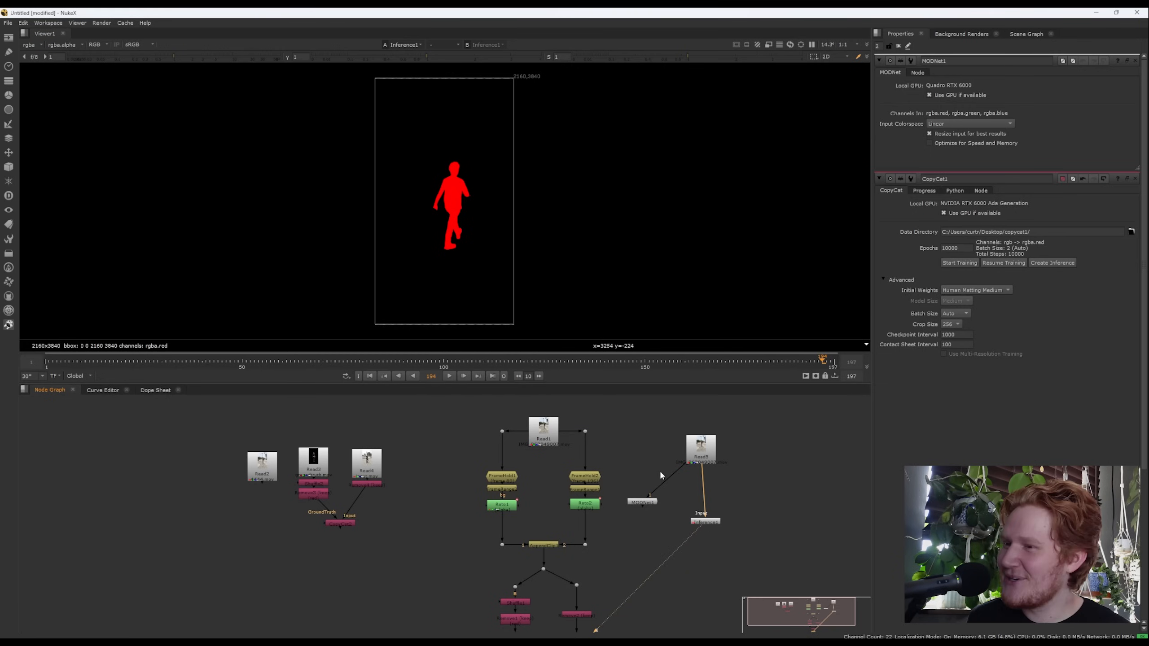
{"action": "left_click", "coordinate": [476, 362]}
{"action": "left_click_drag", "start_coordinate": [476, 362], "coordinate": [355, 362]}
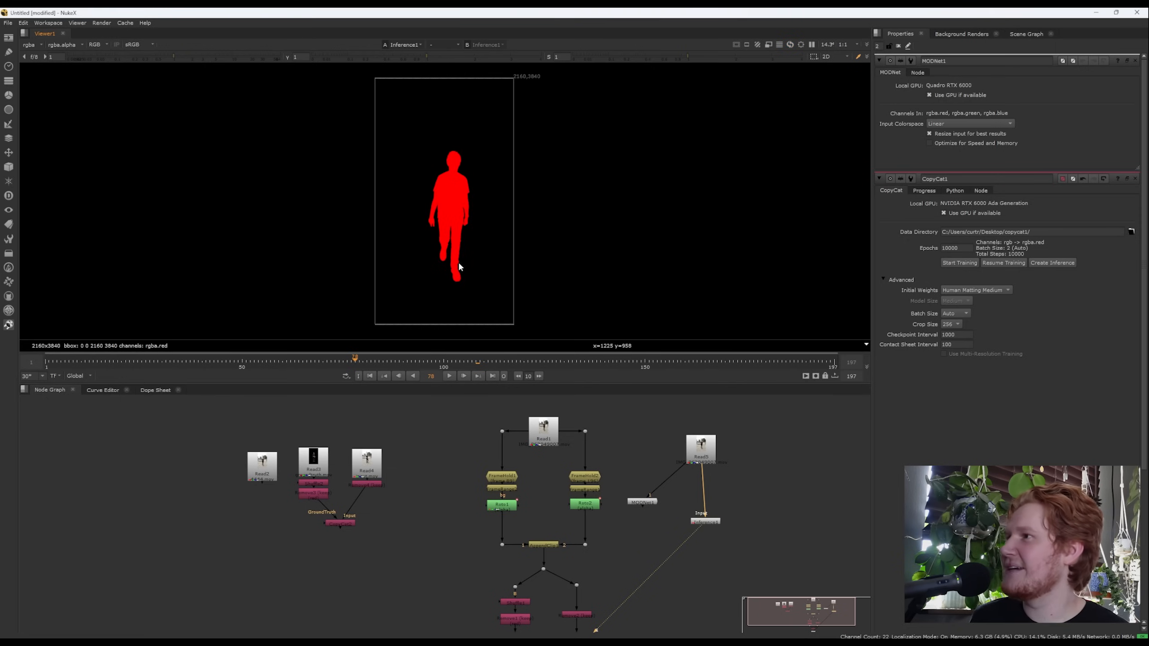
{"action": "left_click", "coordinate": [222, 362]}
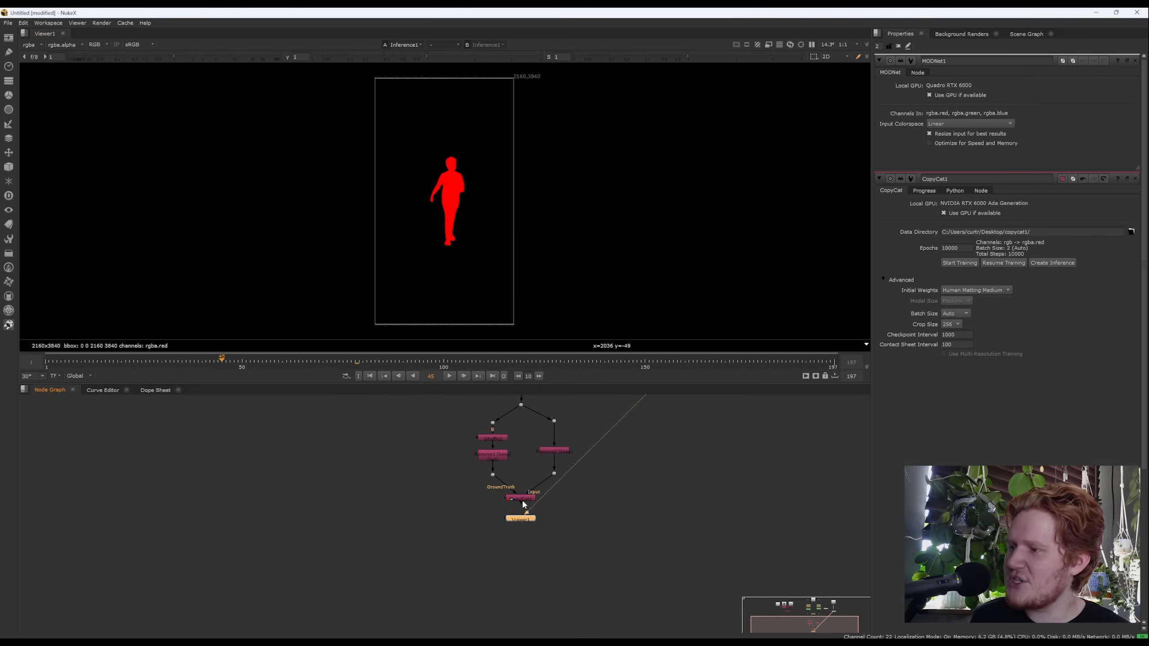
Resume CopyCat1's training for a short while, then return to its training settings.
{"action": "key", "text": "1"}
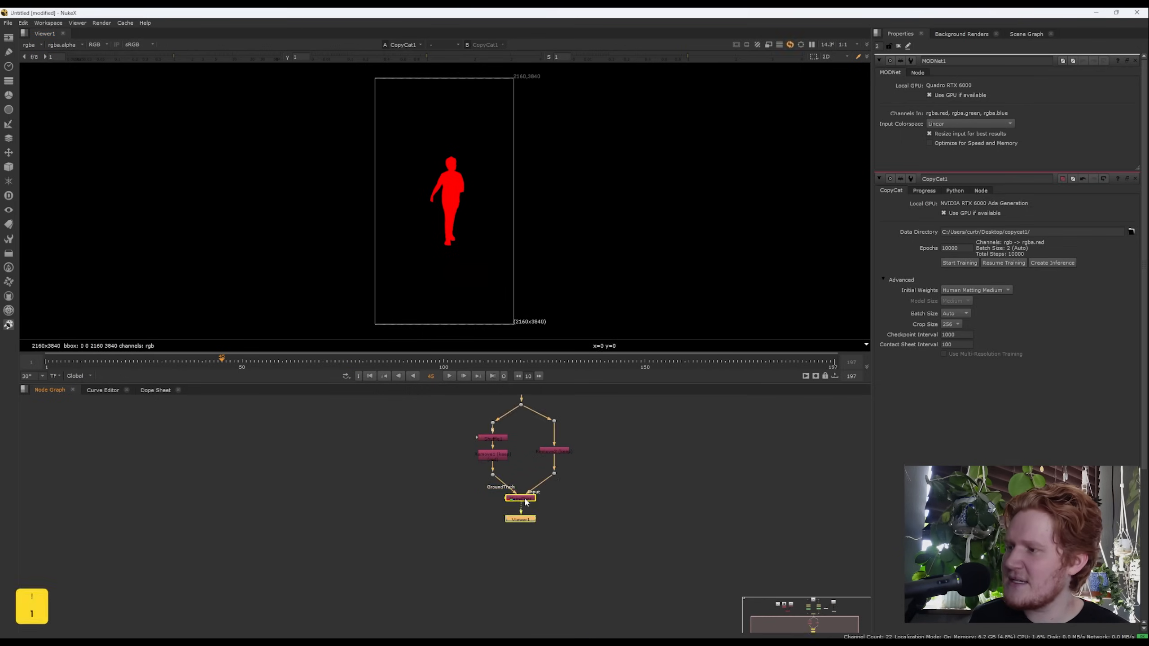
{"action": "left_click", "coordinate": [997, 144]}
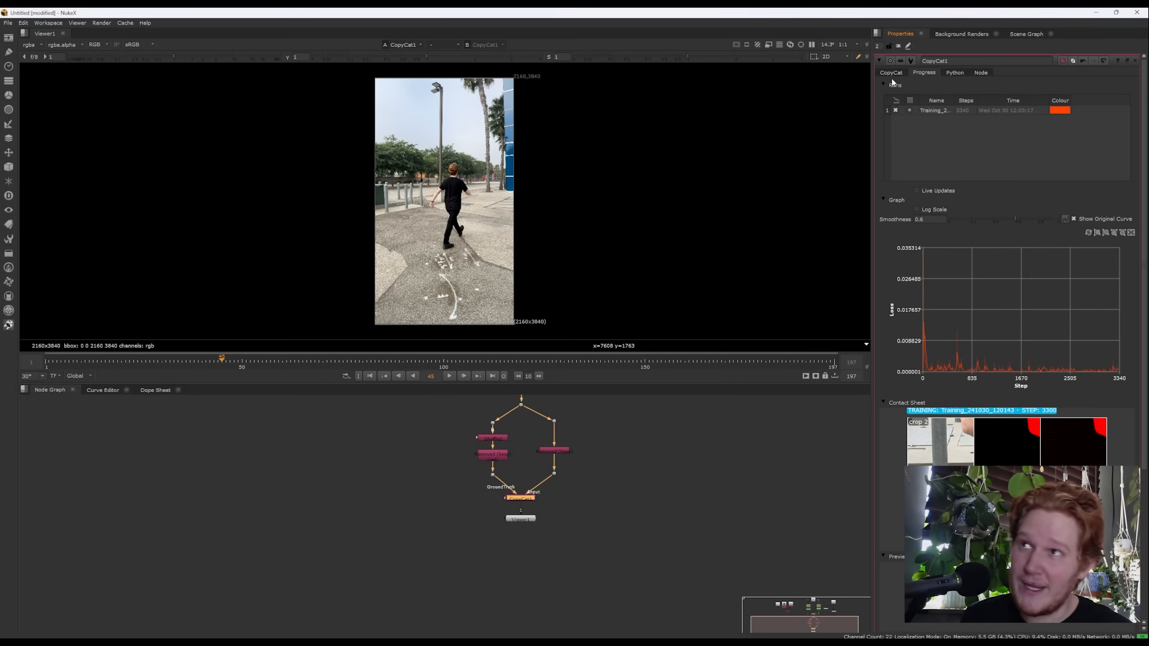
{"action": "left_click", "coordinate": [891, 73]}
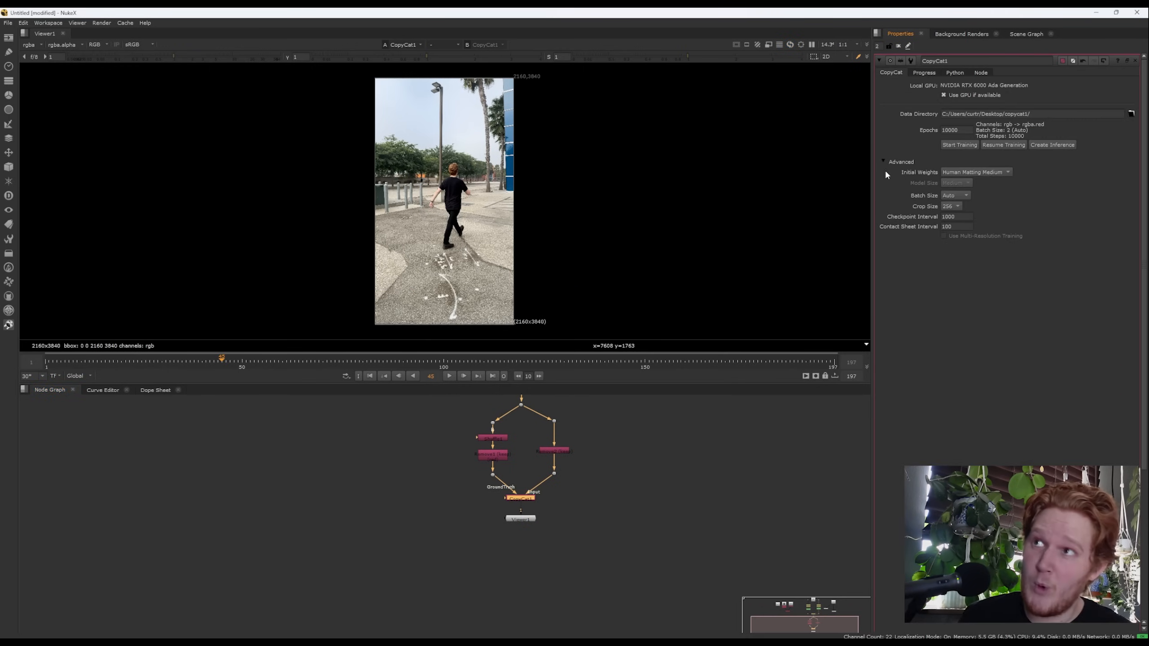
Connect Inference1 to the Read2 footage and view the matte at frame 149.
{"action": "middle_click_drag", "start_coordinate": [621, 469], "coordinate": [546, 569]}
{"action": "middle_click_drag", "start_coordinate": [590, 458], "coordinate": [566, 508]}
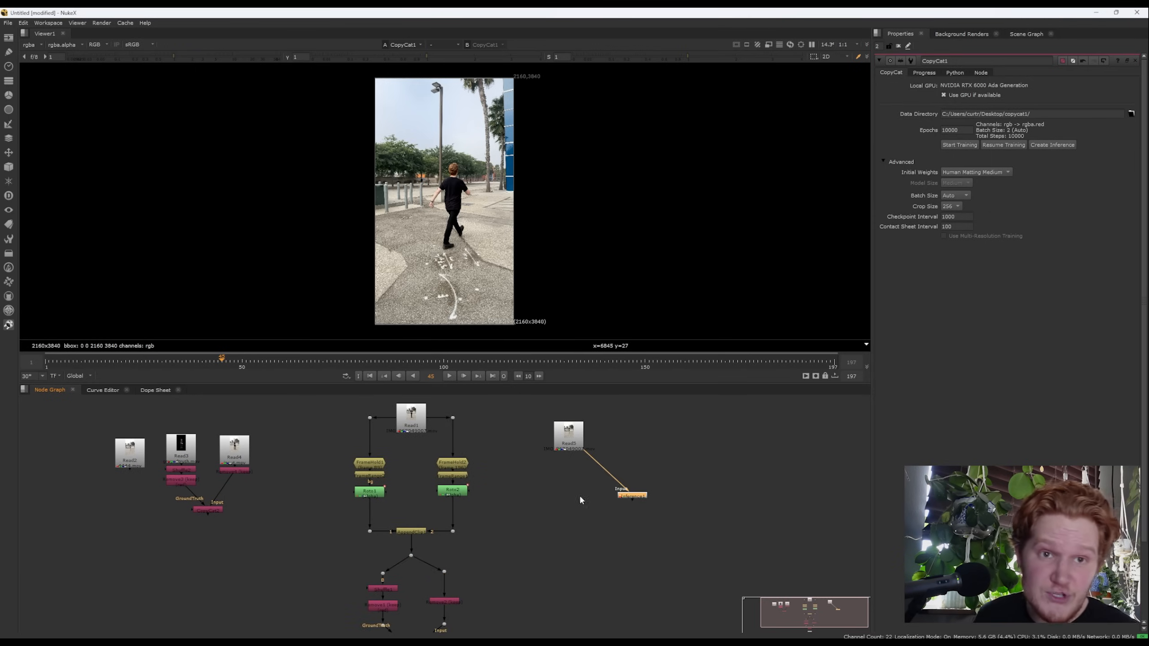
{"action": "middle_click_drag", "start_coordinate": [525, 556], "coordinate": [613, 537]}
{"action": "middle_click_drag", "start_coordinate": [297, 494], "coordinate": [378, 525]}
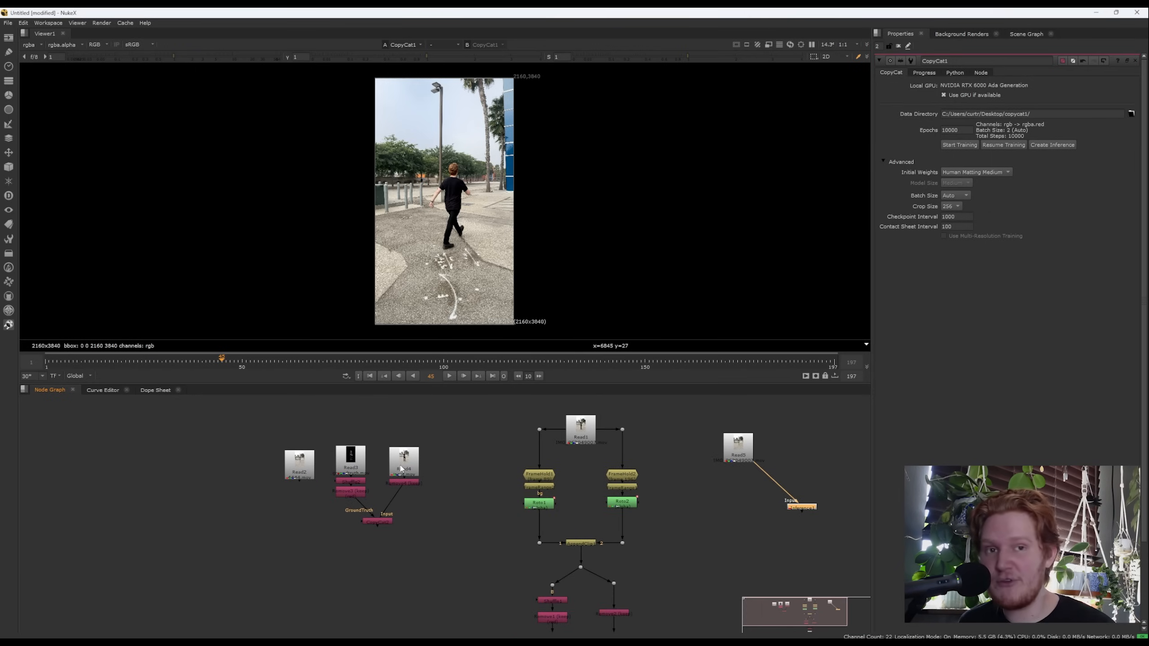
{"action": "middle_click_drag", "start_coordinate": [402, 469], "coordinate": [425, 481]}
{"action": "left_click_drag", "start_coordinate": [318, 475], "coordinate": [301, 468]}
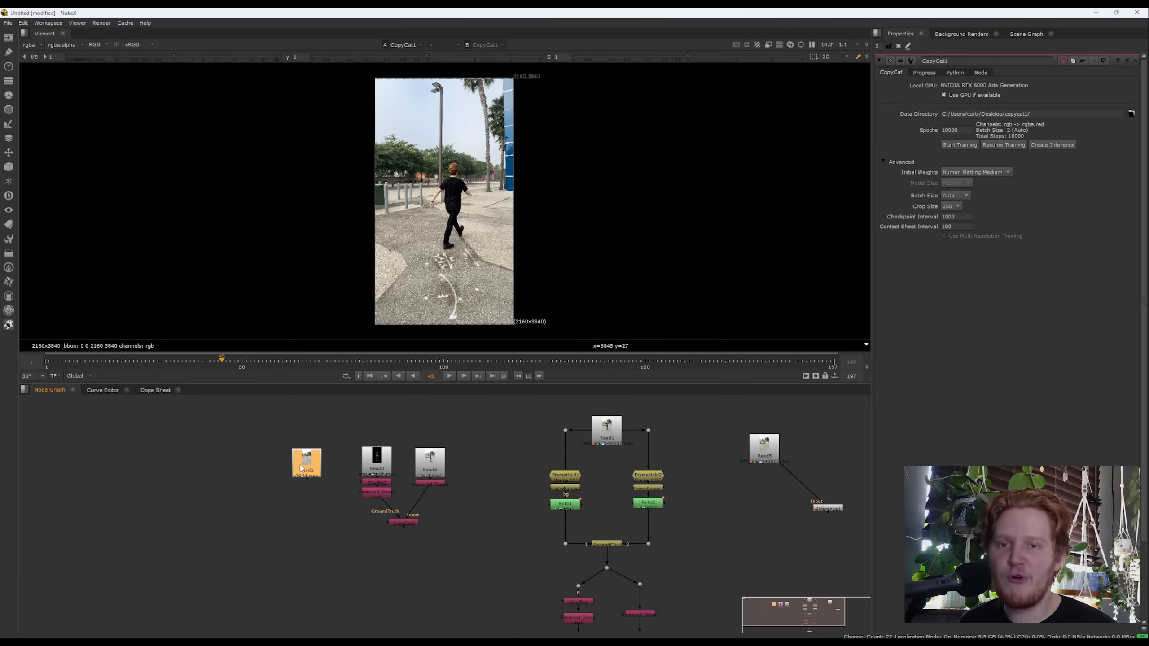
{"action": "key", "text": "1"}
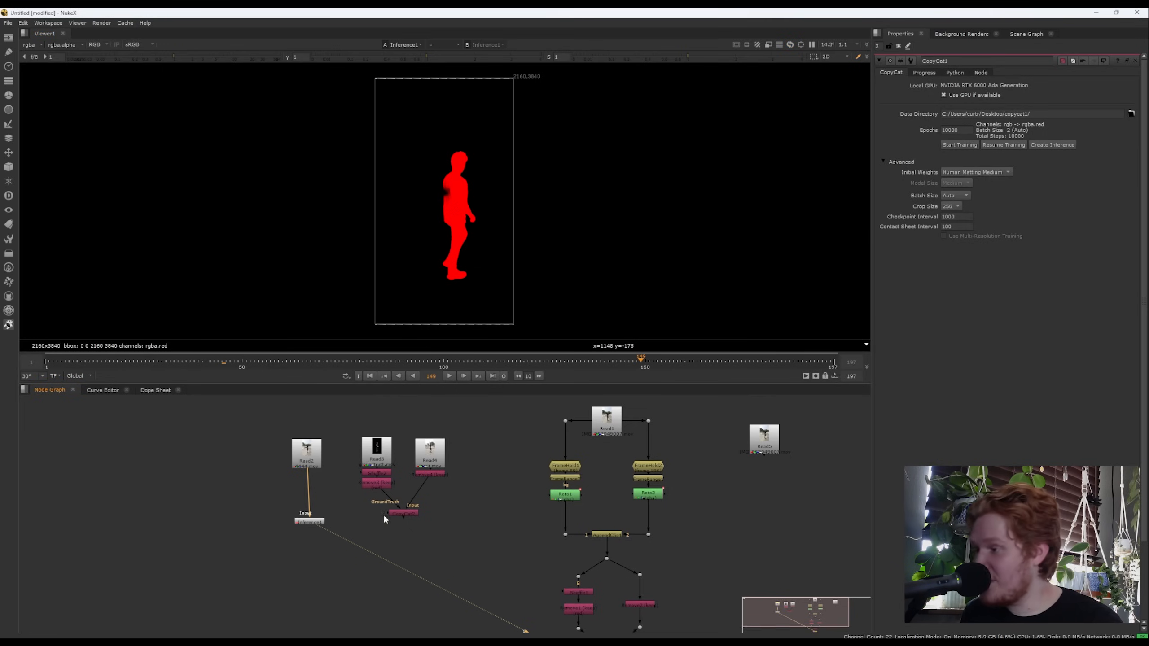
Compare the Read1 footage with the Inference1 matte at frame 149, examining the person's shoulder and arm closely.
{"action": "middle_click_drag", "start_coordinate": [605, 431], "coordinate": [607, 401]}
{"action": "left_click", "coordinate": [607, 400]}
{"action": "key", "text": "1"}
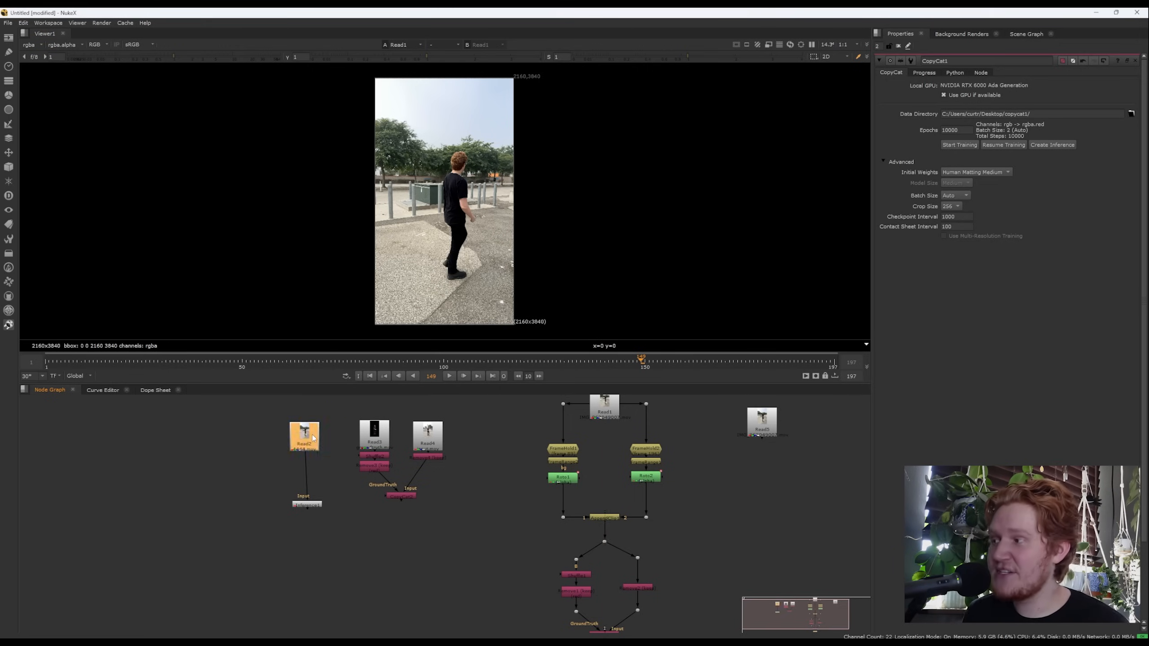
{"action": "left_click", "coordinate": [307, 505]}
{"action": "key", "text": "1"}
{"action": "scroll", "coordinate": [458, 214], "scroll_direction": "up", "scroll_amount": 5}
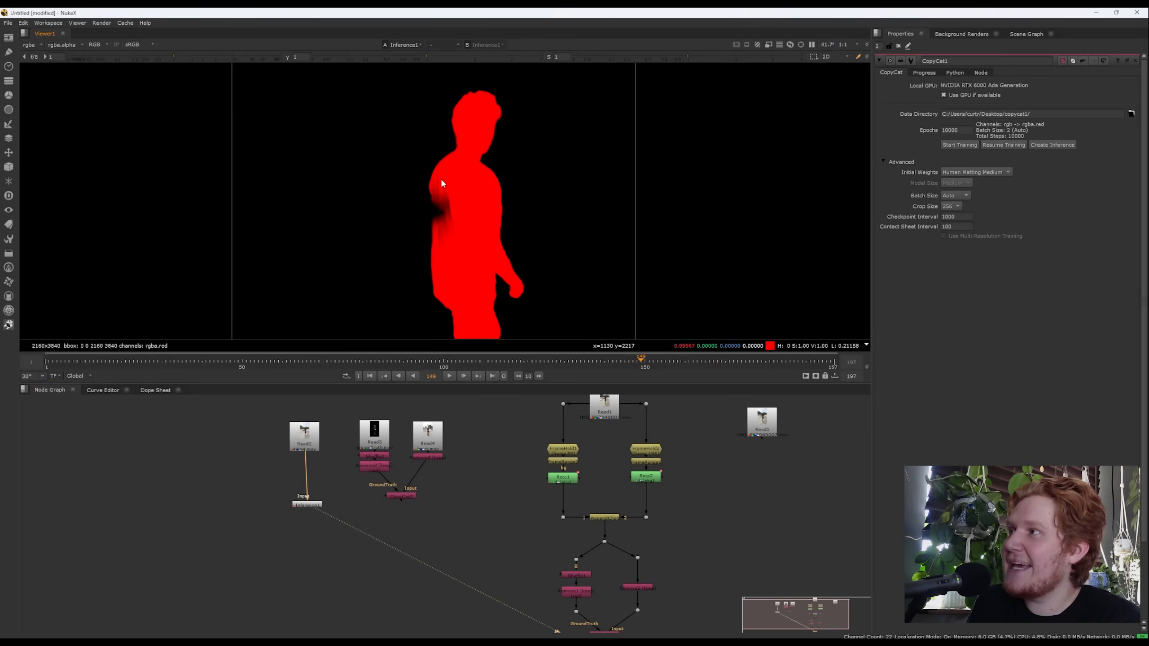
Reconnect Inference1 to Read5, view its matte, and place the node directly beneath Read5.
{"action": "left_click_drag", "start_coordinate": [287, 505], "coordinate": [757, 430]}
{"action": "key", "text": "1"}
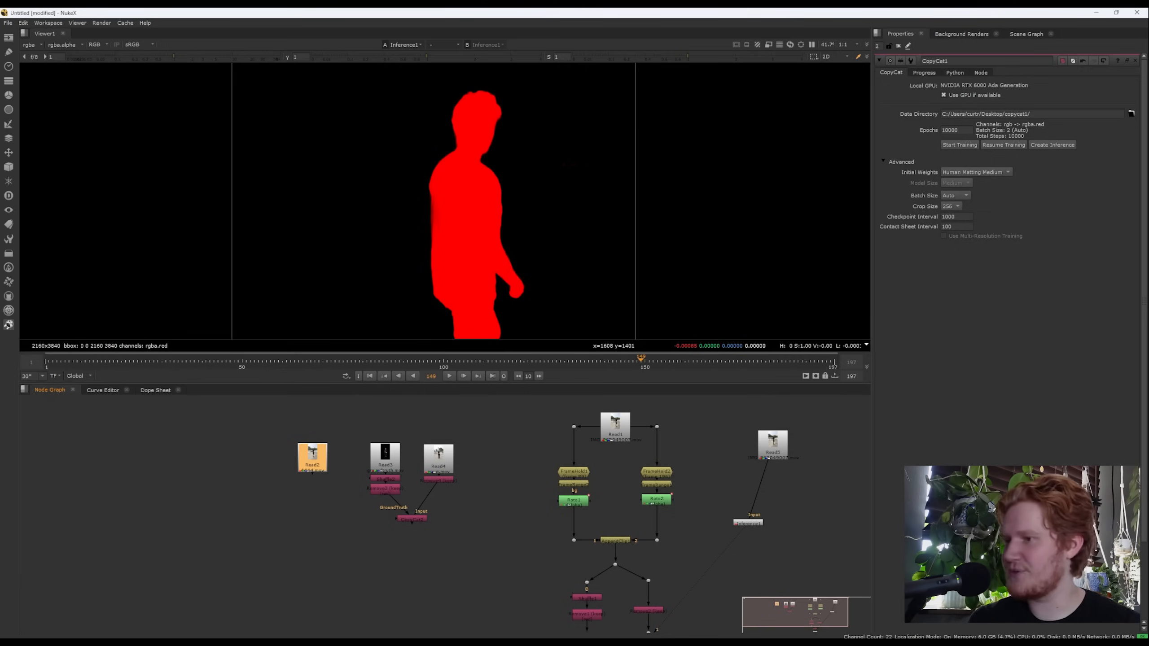
{"action": "left_click_drag", "start_coordinate": [748, 523], "coordinate": [774, 494]}
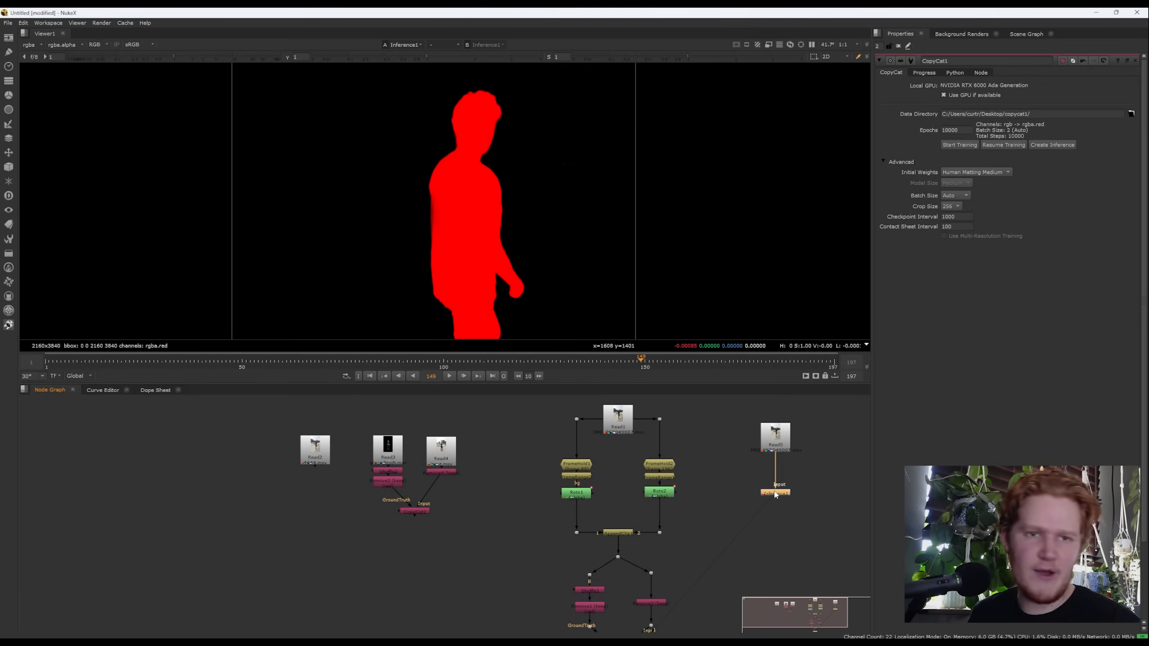
{"action": "middle_click_drag", "start_coordinate": [777, 512], "coordinate": [767, 493]}
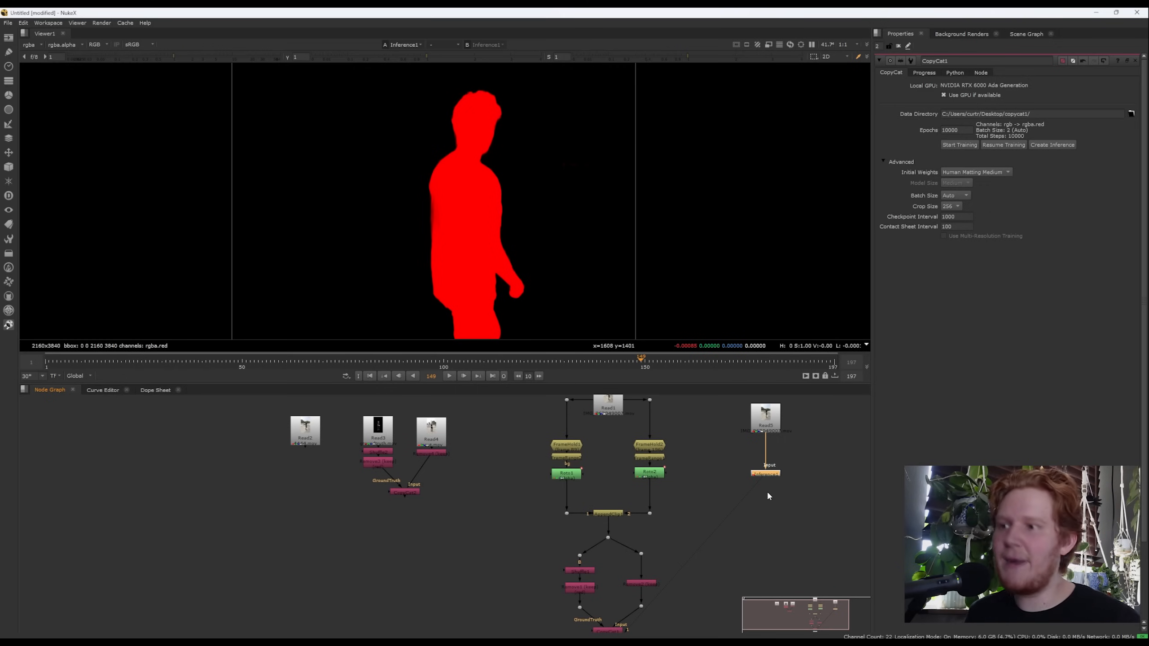
View the Inference1 matte of the Read5 footage at frame 163.
{"action": "left_click", "coordinate": [762, 484]}
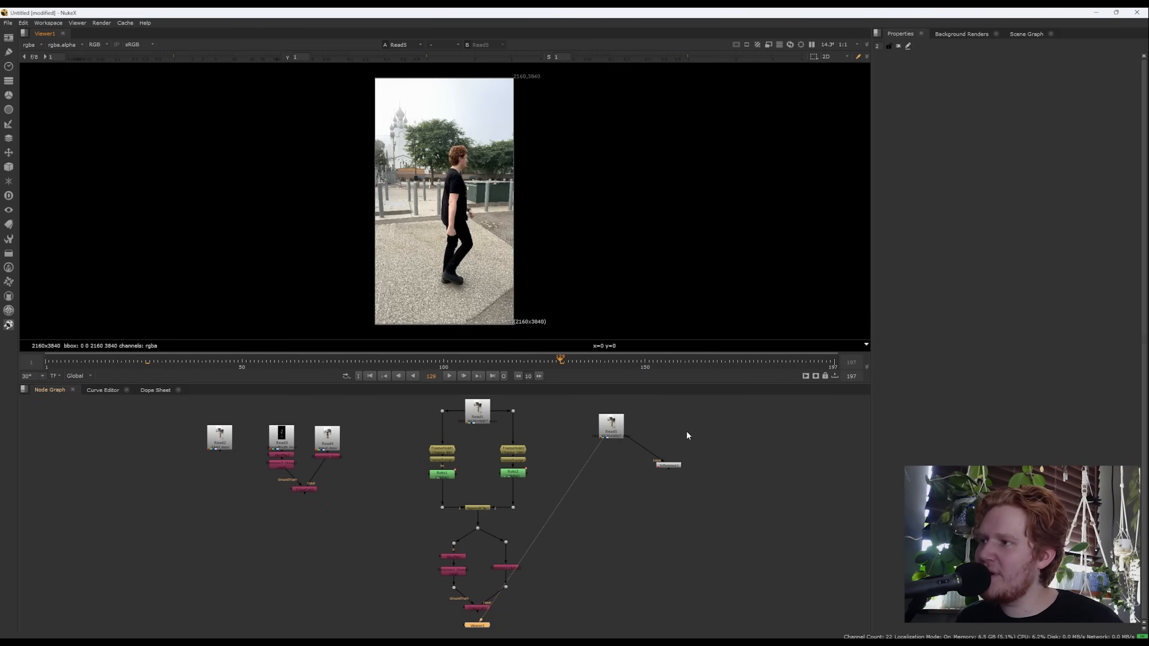
{"action": "left_click", "coordinate": [674, 467]}
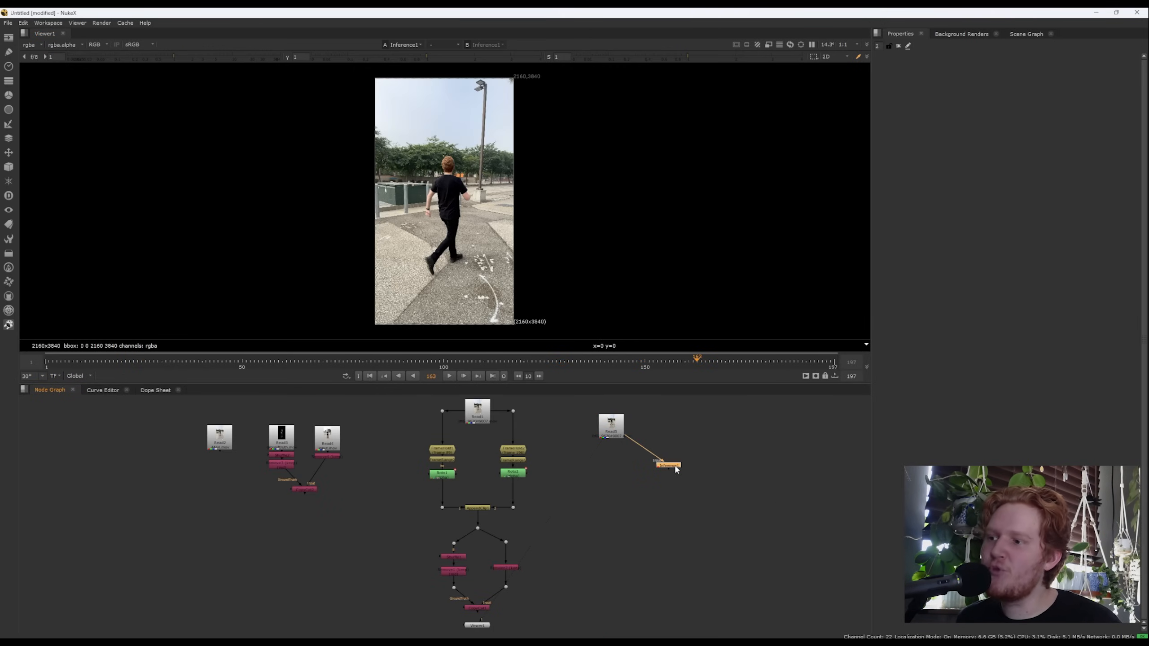
{"action": "key", "text": "1"}
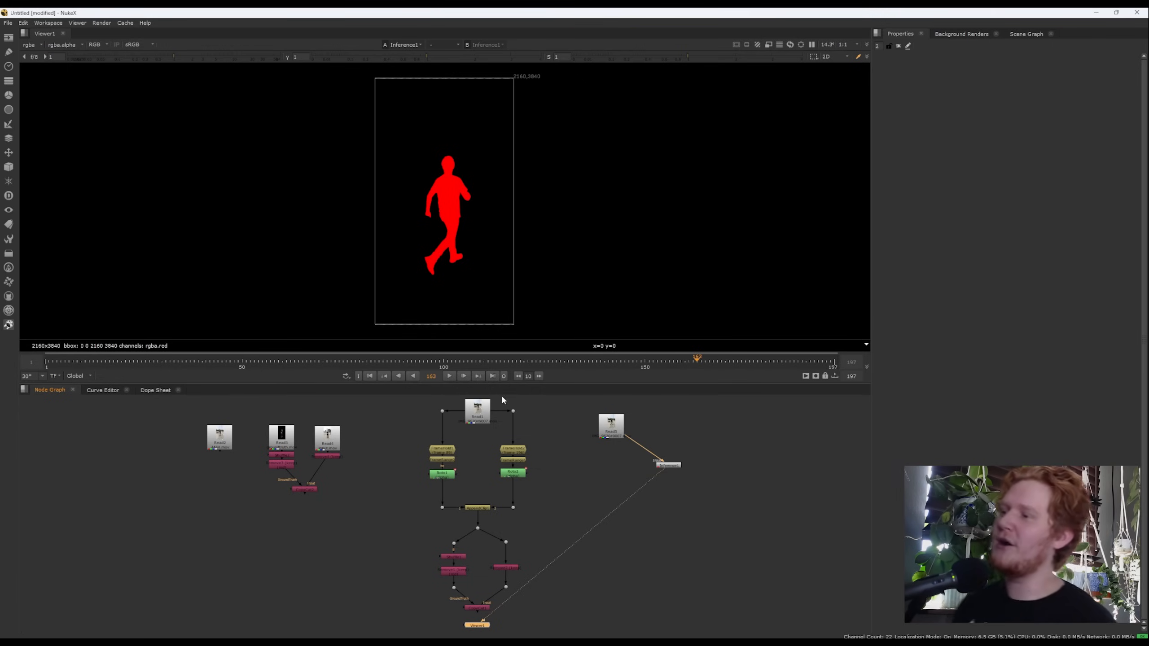
Go to frame 111 and add a Copy node beneath the Read5 footage.
{"action": "left_click", "coordinate": [487, 362]}
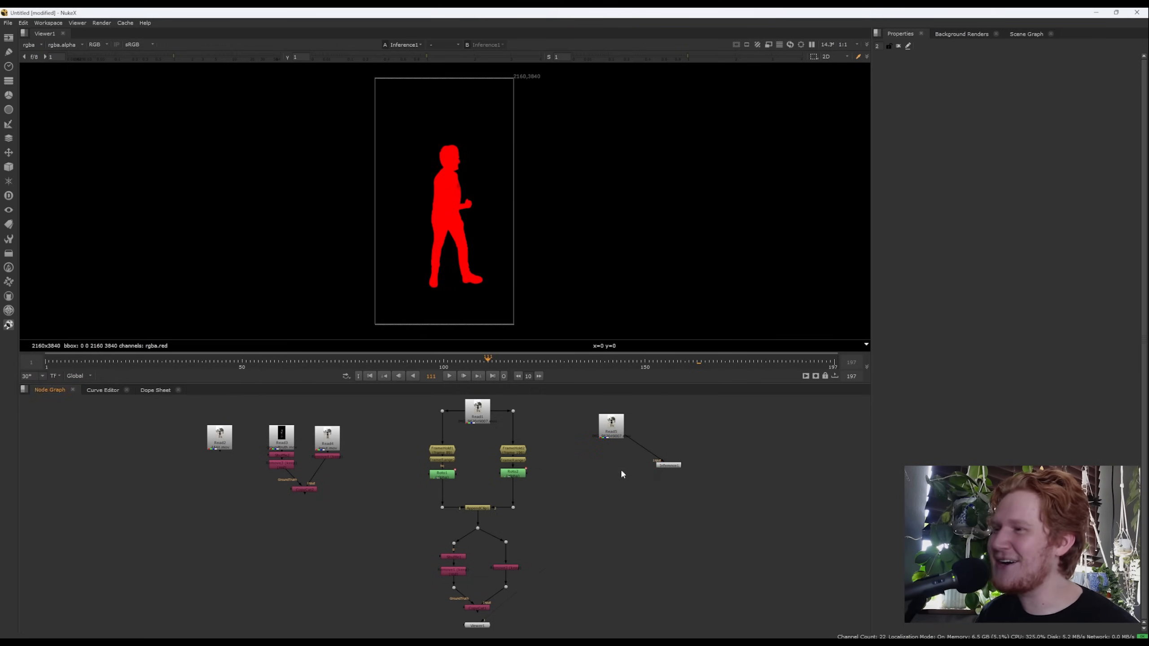
{"action": "key", "text": "Tab"}
{"action": "type", "text": "copy"}
{"action": "key", "text": "Down"}
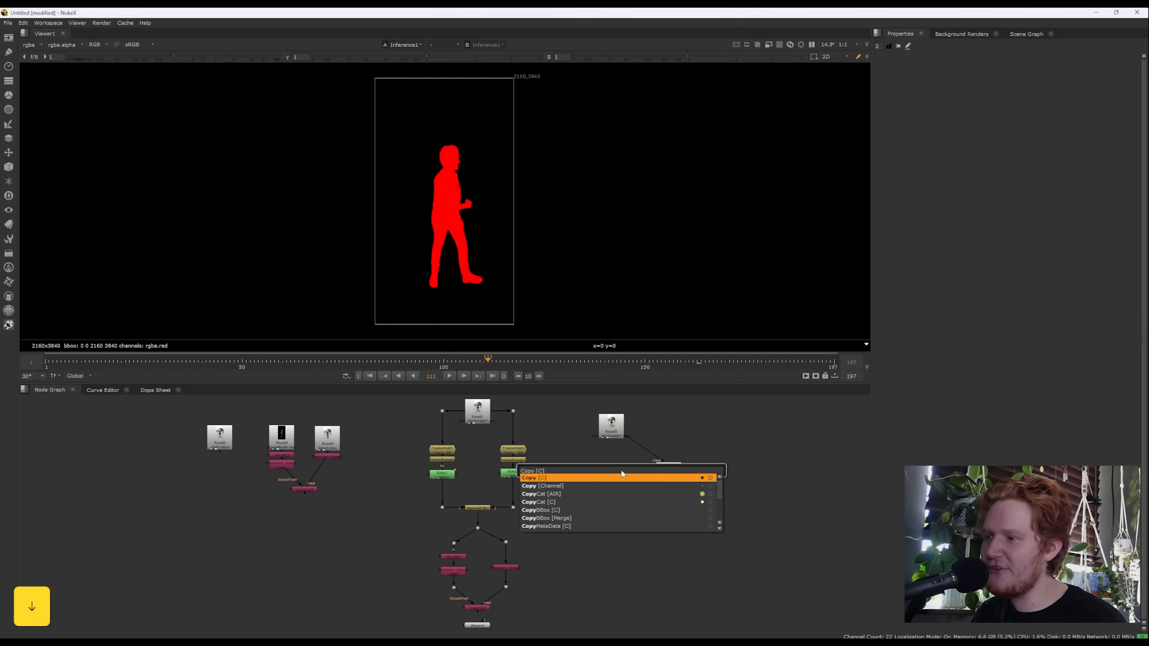
{"action": "key", "text": "Return"}
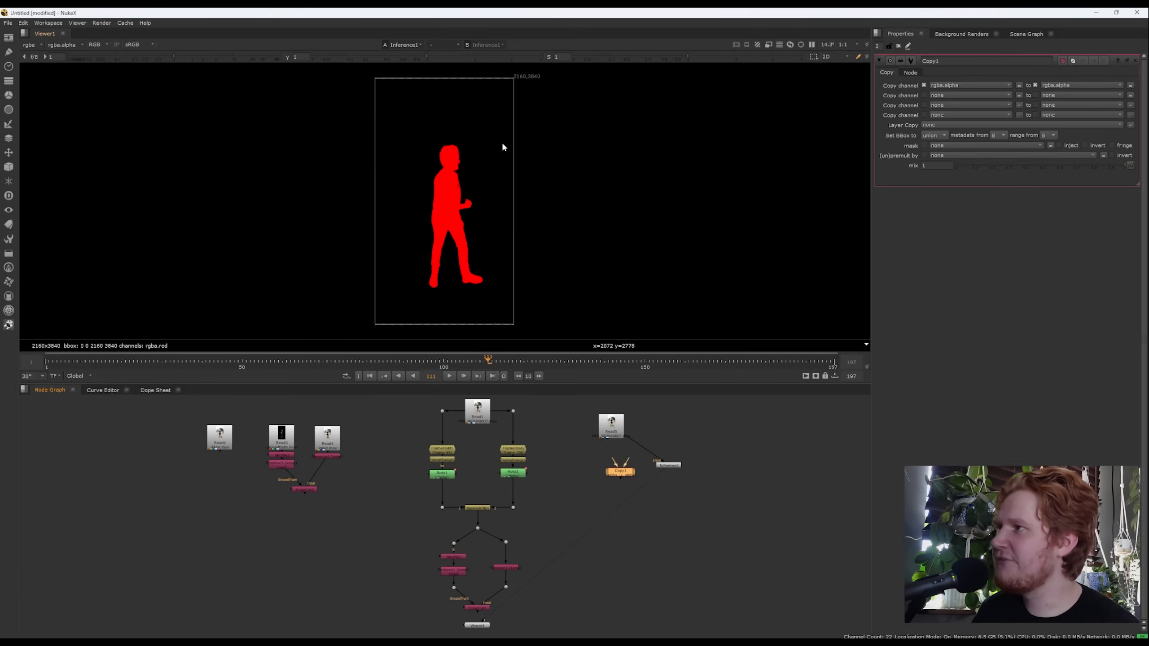
Connect Copy1's B input to Read5 and its A input to Inference1, placing Copy1 directly beneath Read5.
{"action": "scroll", "coordinate": [464, 195], "scroll_direction": "up", "scroll_amount": 4}
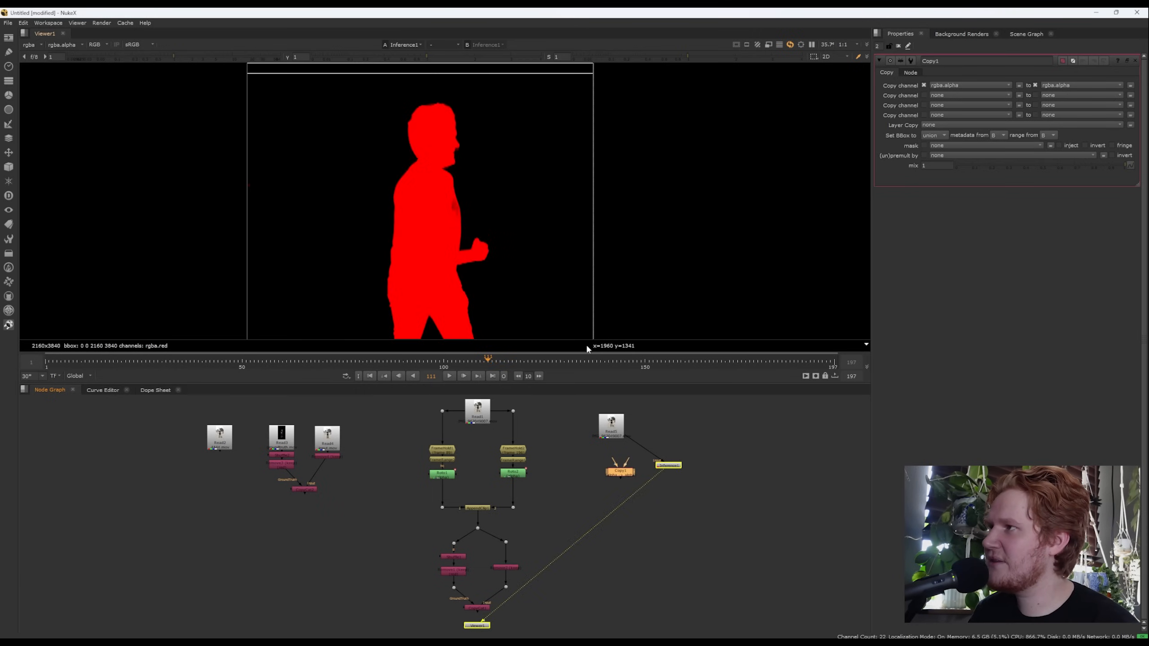
{"action": "key", "text": "f"}
{"action": "scroll", "coordinate": [622, 482], "scroll_direction": "up", "scroll_amount": 4}
{"action": "left_click_drag", "start_coordinate": [621, 482], "coordinate": [594, 408]}
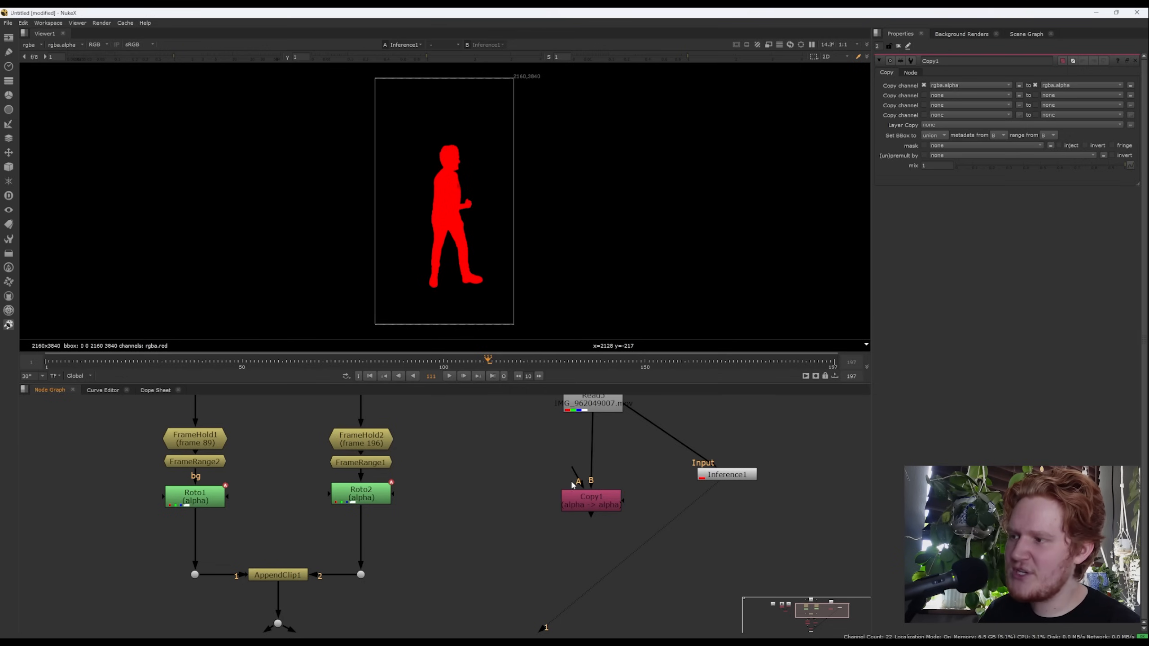
{"action": "left_click_drag", "start_coordinate": [572, 469], "coordinate": [724, 475]}
{"action": "left_click_drag", "start_coordinate": [598, 500], "coordinate": [599, 487]}
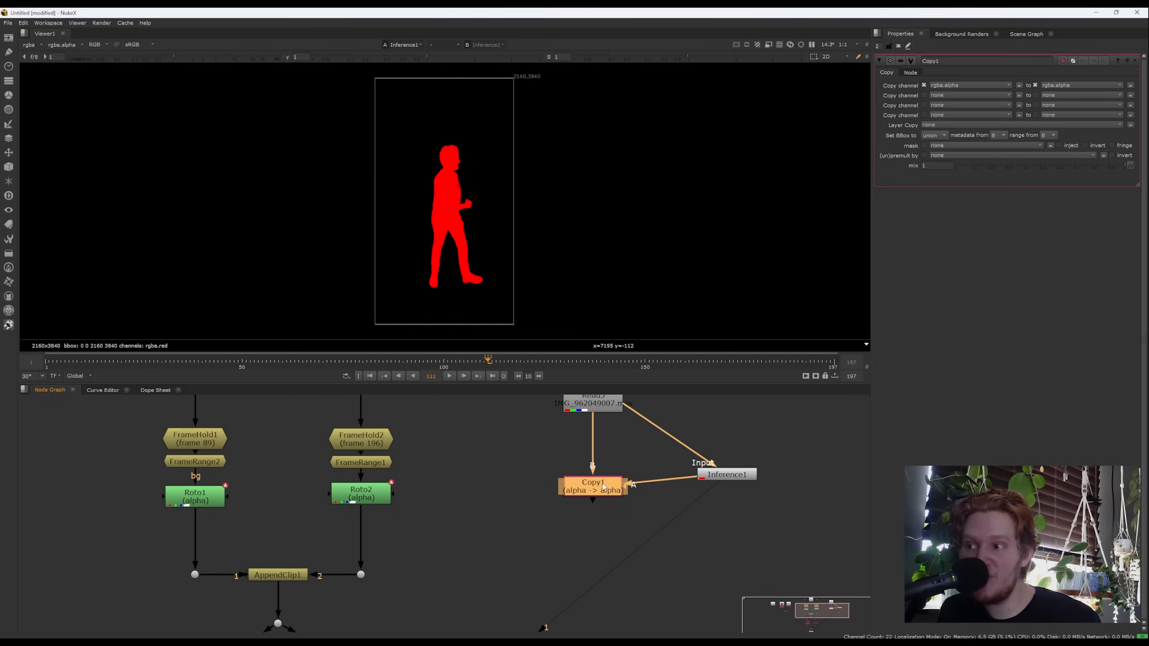
Set Copy1 to copy rgba.red into rgba.alpha and view its output.
{"action": "left_click", "coordinate": [942, 88]}
{"action": "left_click", "coordinate": [946, 105]}
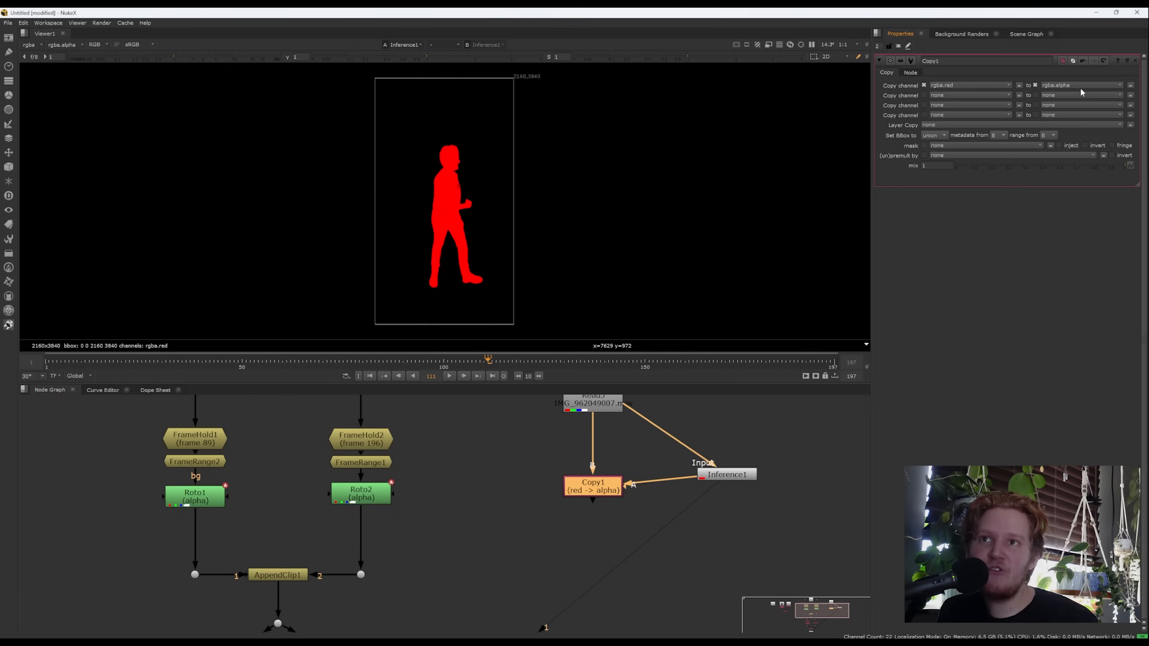
{"action": "key", "text": "1"}
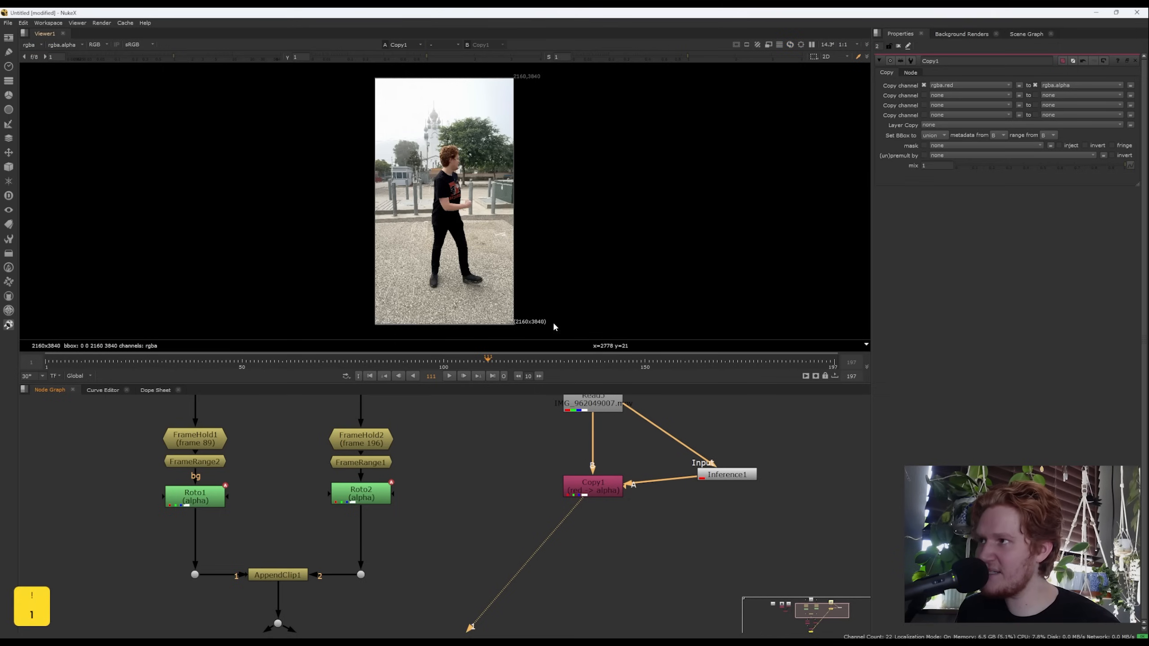
Compare Copy1's colour image with its alpha at frame 111 and further along the clip, examining the matte's edges closely.
{"action": "key", "text": "a"}
{"action": "key", "text": "a"}
{"action": "key", "text": "a"}
{"action": "key", "text": "a"}
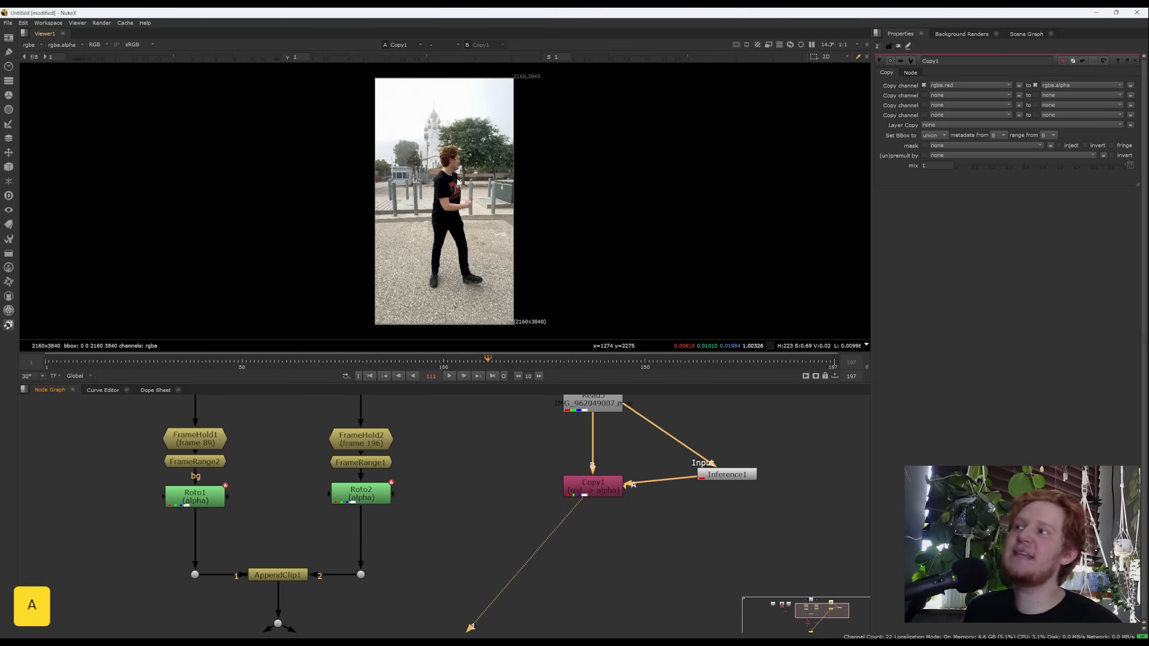
{"action": "left_click", "coordinate": [625, 362]}
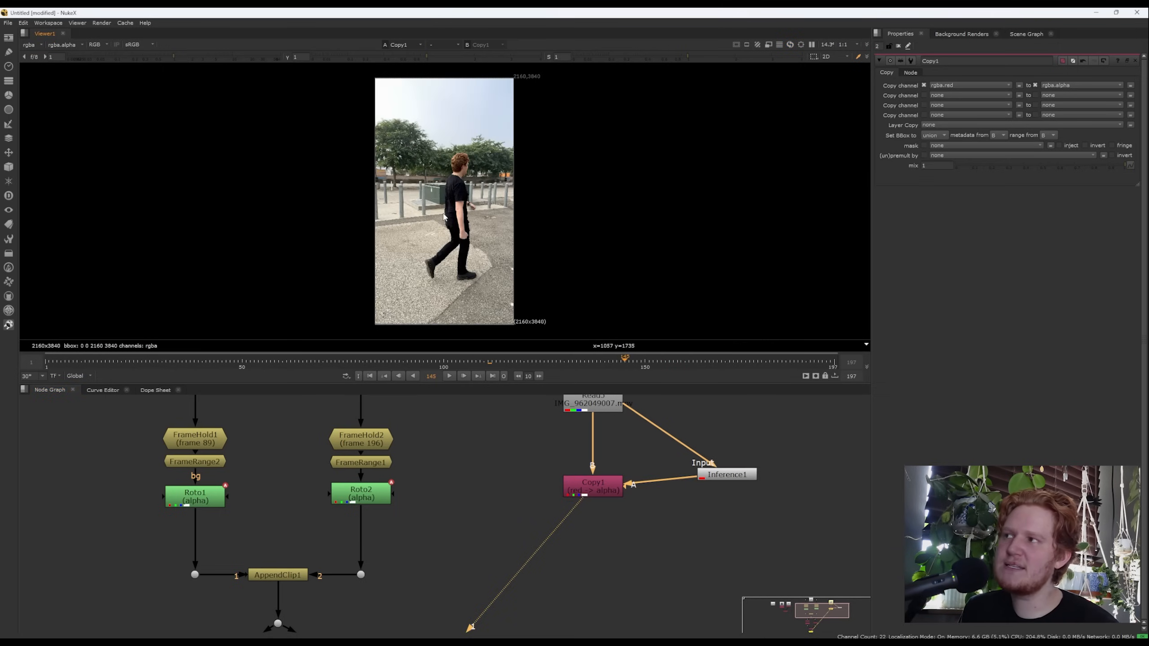
{"action": "key", "text": "a"}
{"action": "scroll", "coordinate": [467, 216], "scroll_direction": "up", "scroll_amount": 4}
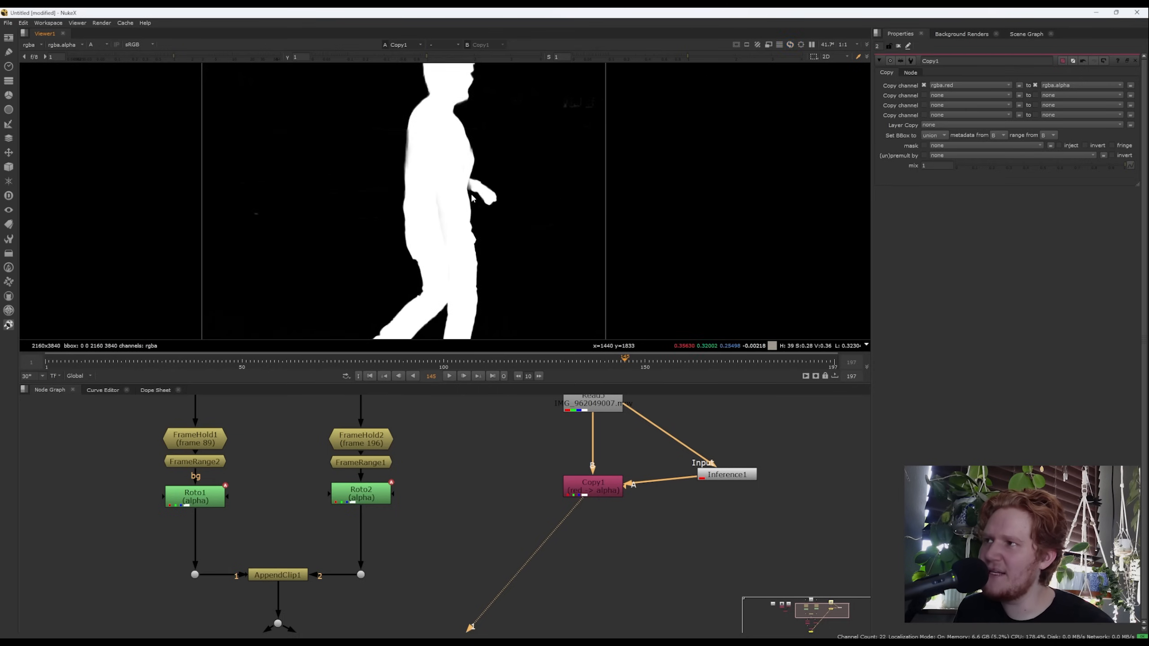
Compare Copy1's colour image with its alpha channel at frame 164.
{"action": "scroll", "coordinate": [471, 198], "scroll_direction": "down", "scroll_amount": 4}
{"action": "left_click", "coordinate": [700, 361]}
{"action": "key", "text": "a"}
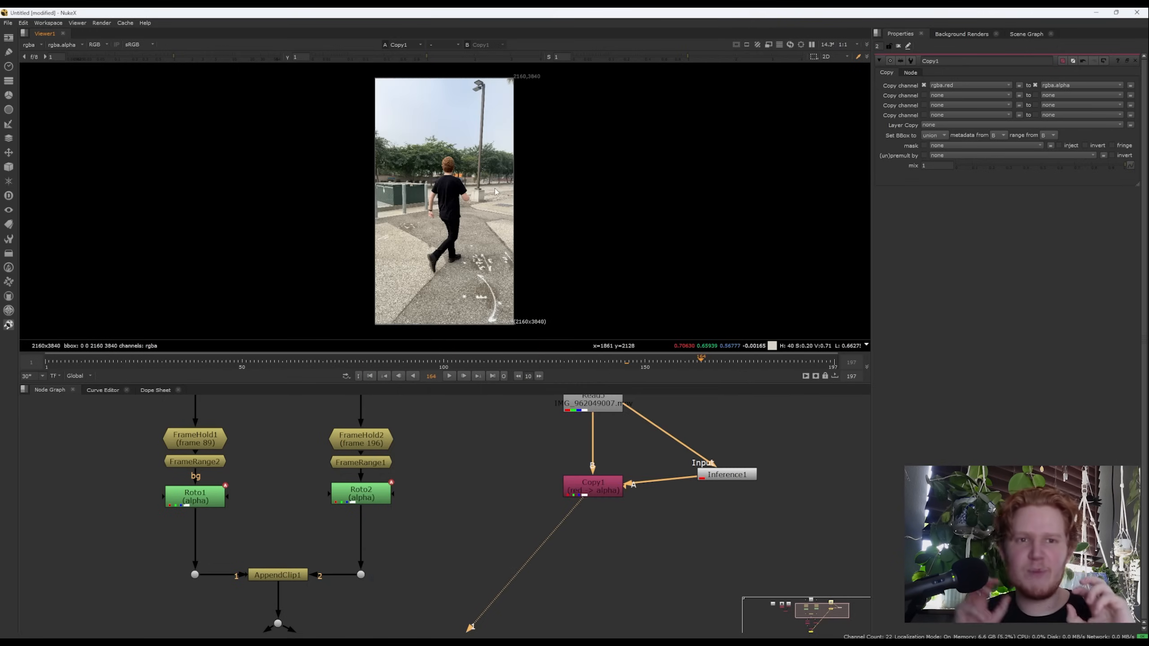
{"action": "key", "text": "a"}
{"action": "key", "text": "a"}
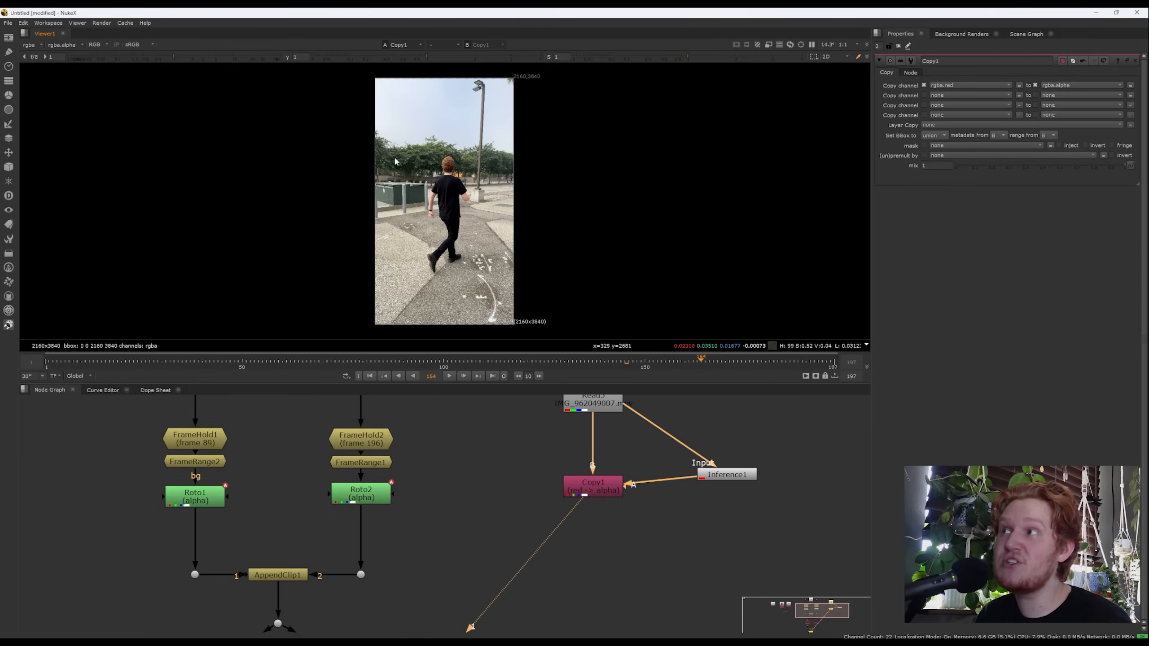
{"action": "key", "text": "a"}
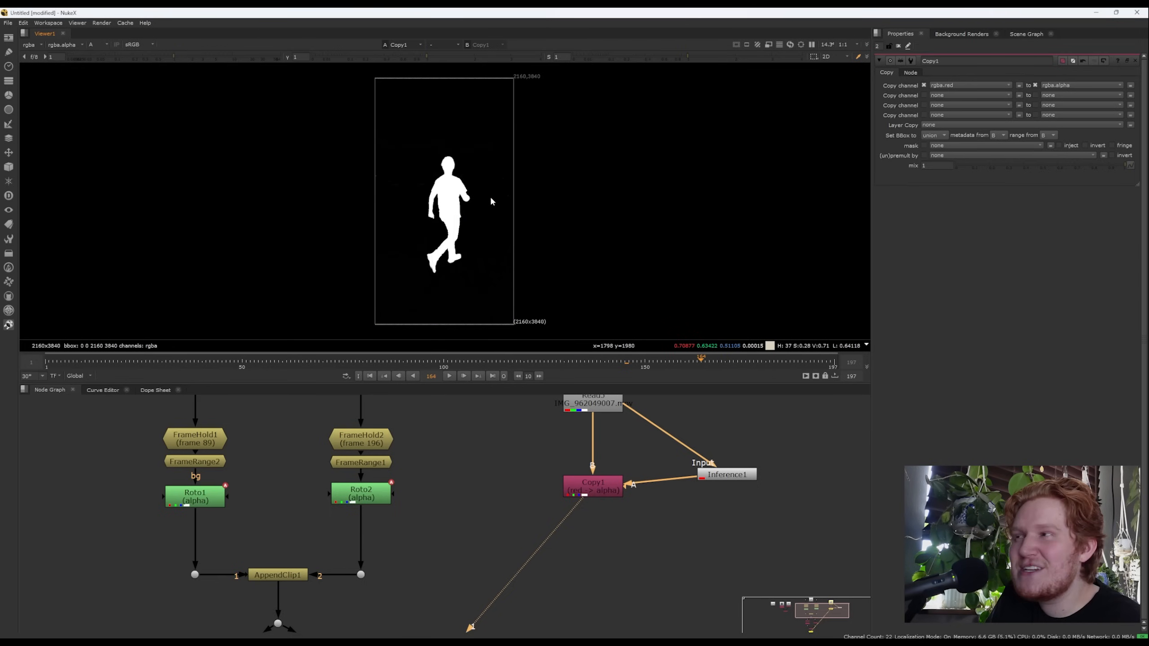
{"action": "key", "text": "a"}
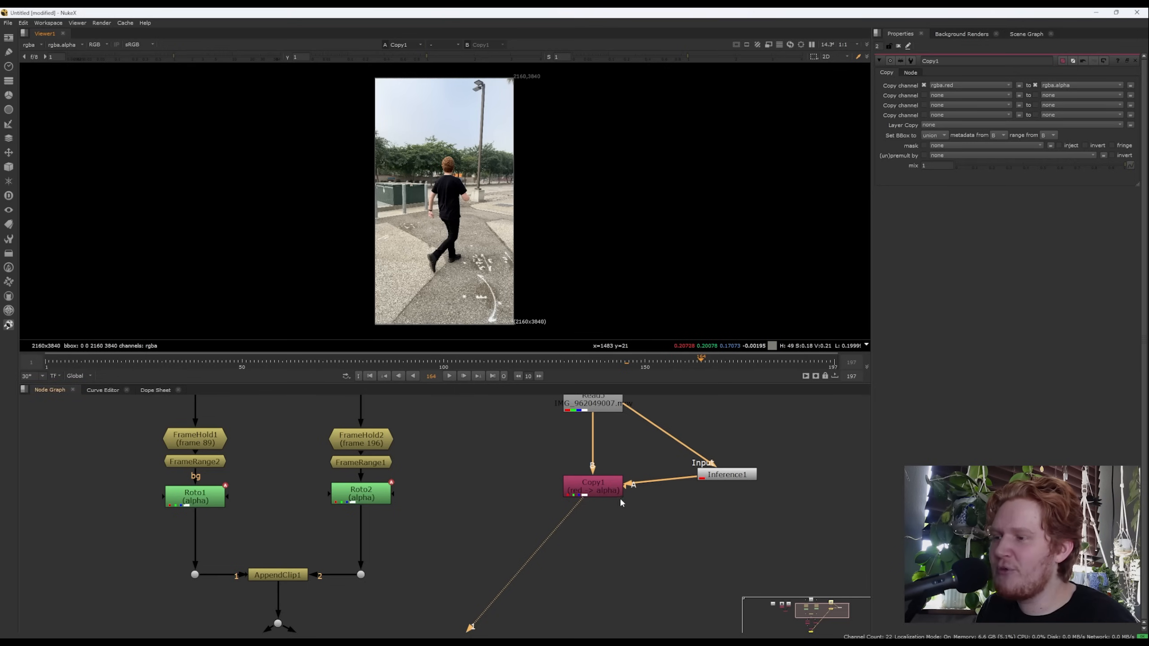
Add a Premult node after Copy1 and view the cut-out person at frame 140.
{"action": "key", "text": "Tab"}
{"action": "type", "text": "pre"}
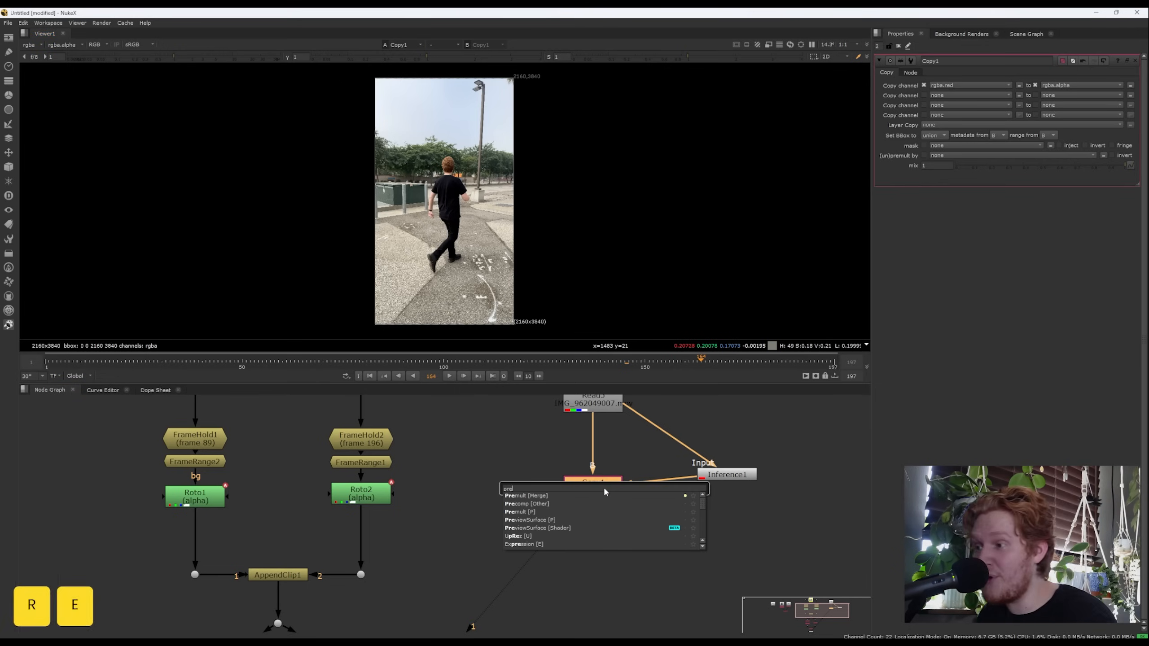
{"action": "key", "text": "Return"}
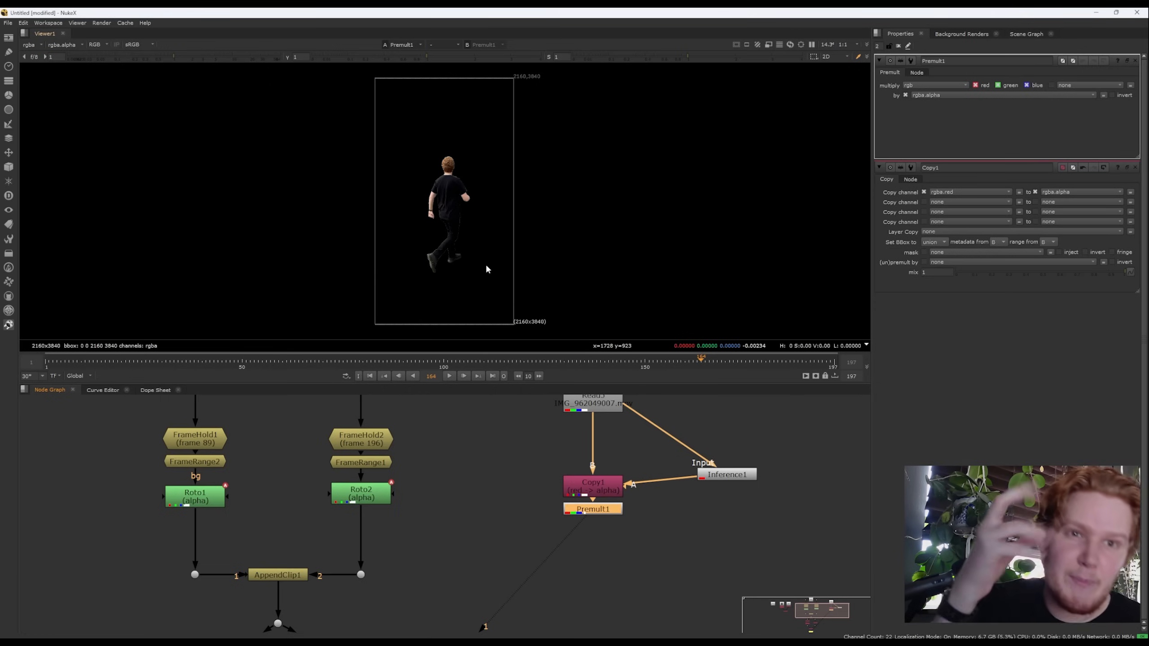
{"action": "left_click", "coordinate": [605, 360]}
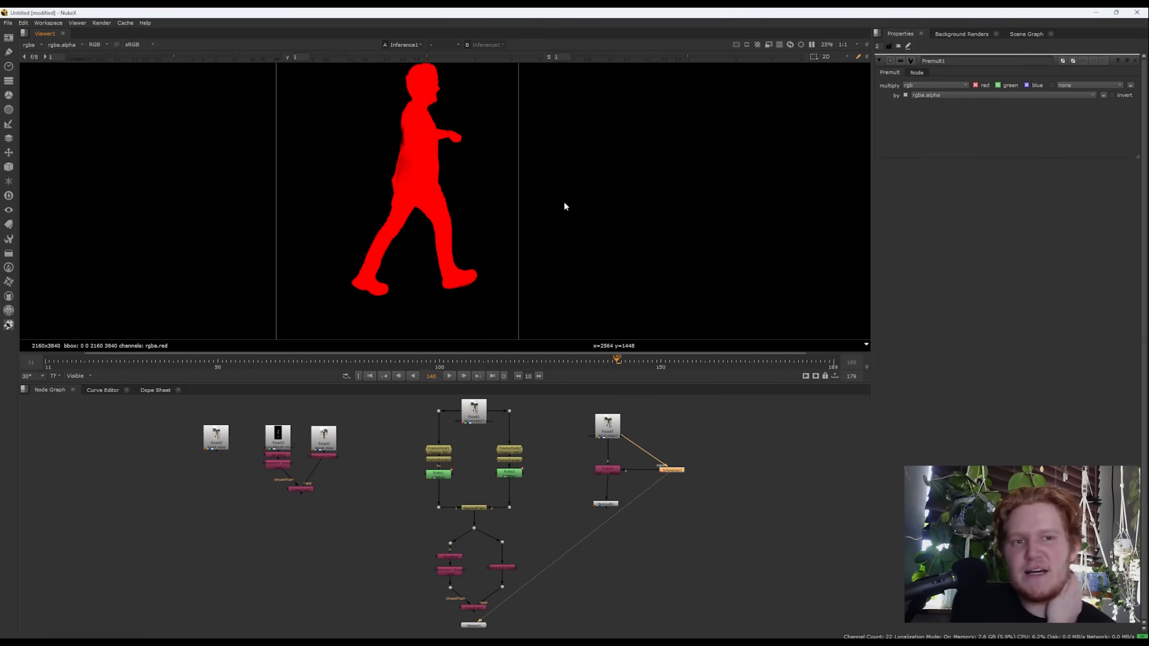
Try a Grade node after Inference1 with the whitepoint at 0.006, inspect the background noise, and delete the node.
{"action": "scroll", "coordinate": [672, 481], "scroll_direction": "up", "scroll_amount": 5}
{"action": "key", "text": "g"}
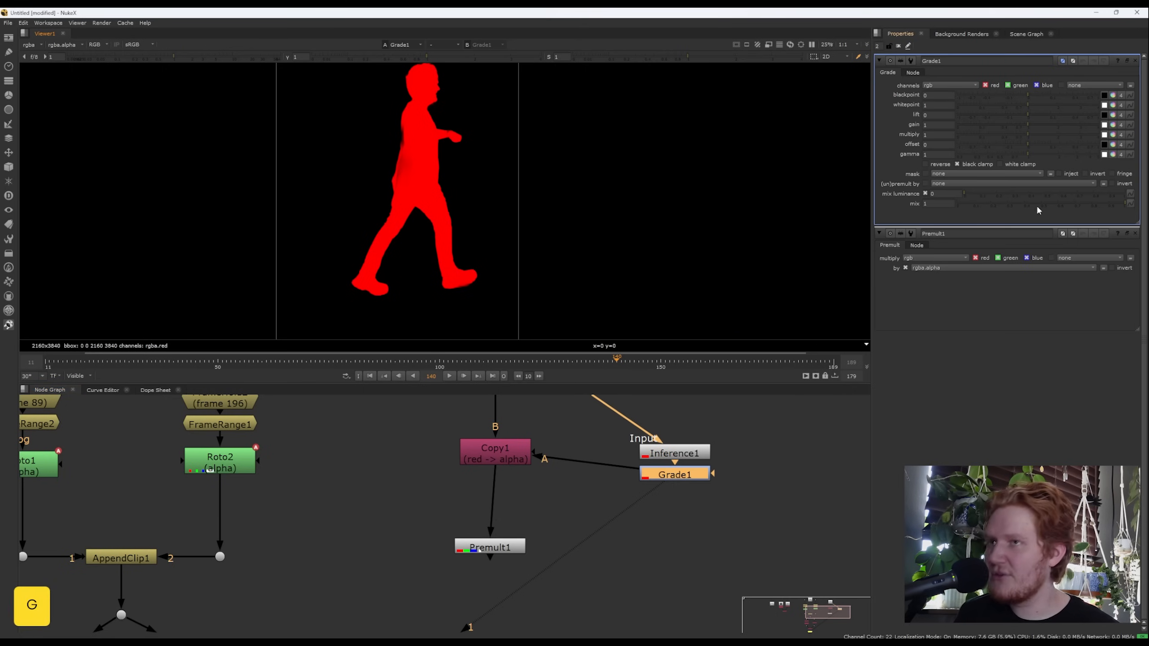
{"action": "left_click_drag", "start_coordinate": [1027, 105], "coordinate": [961, 106]}
{"action": "middle_click_drag", "start_coordinate": [403, 165], "coordinate": [553, 251]}
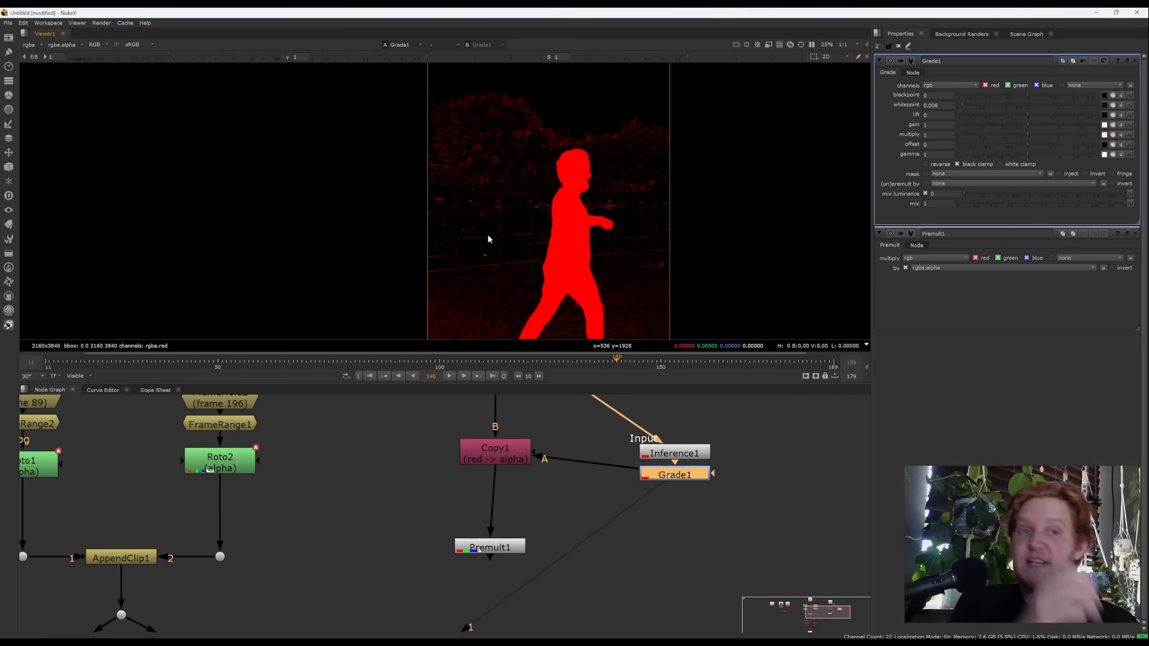
{"action": "key", "text": "Delete"}
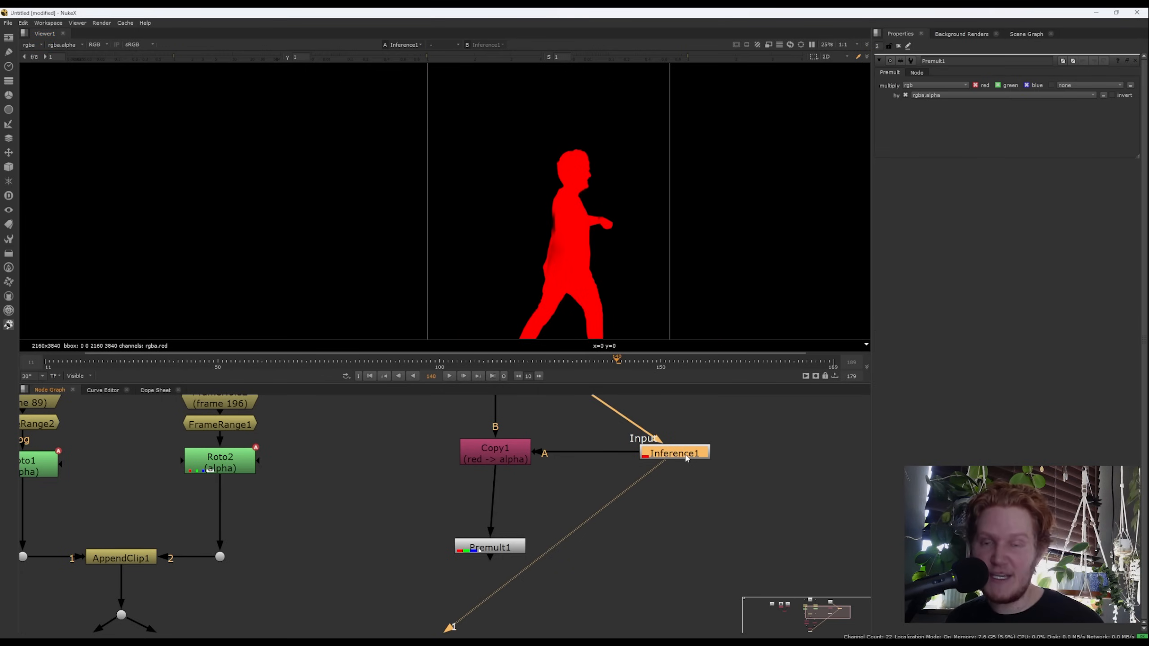
Add a Grade node between Inference1 and Copy1 and lower its whitepoint to 0.045.
{"action": "key", "text": "g"}
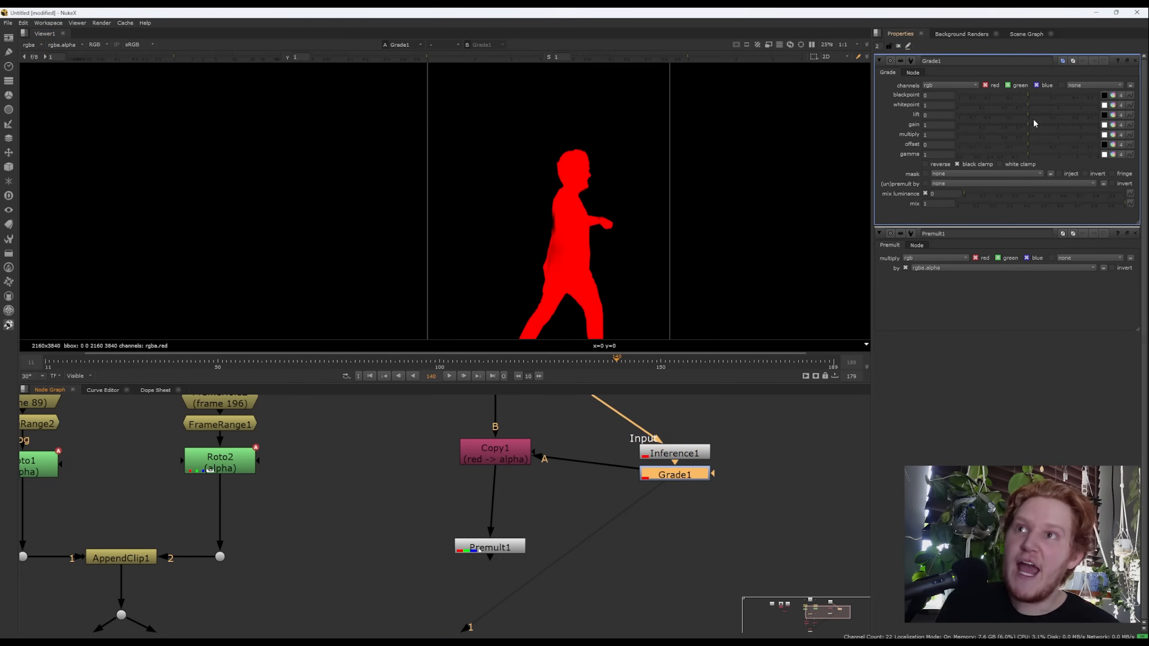
{"action": "left_click", "coordinate": [1026, 95]}
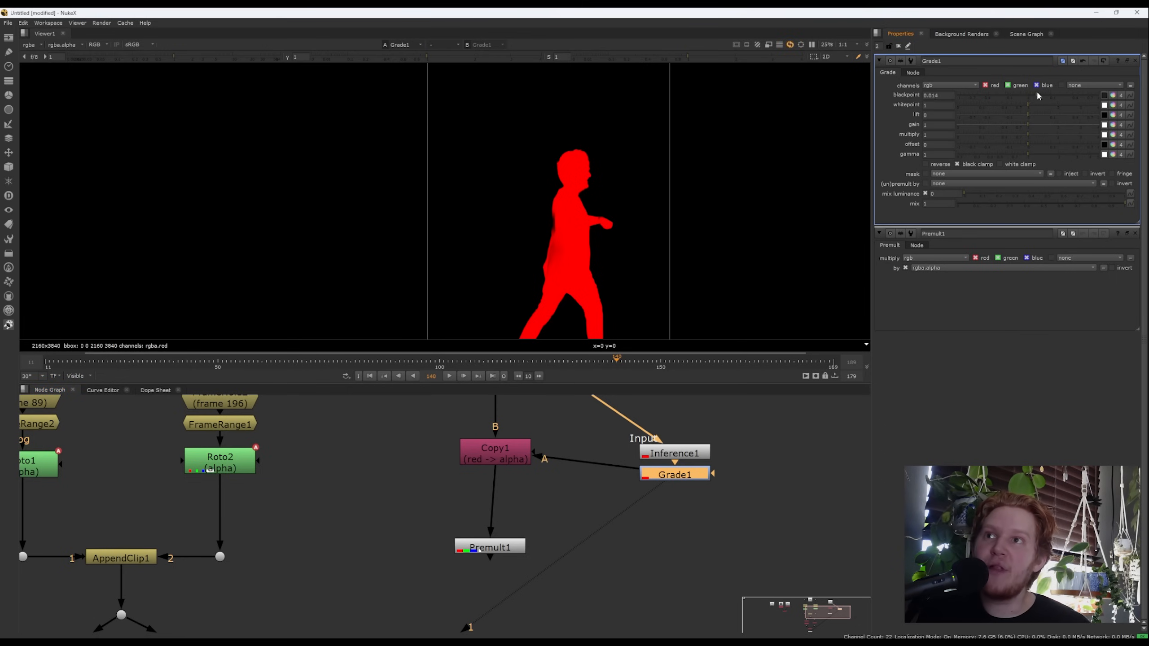
{"action": "left_click", "coordinate": [1026, 99]}
{"action": "left_click", "coordinate": [999, 105]}
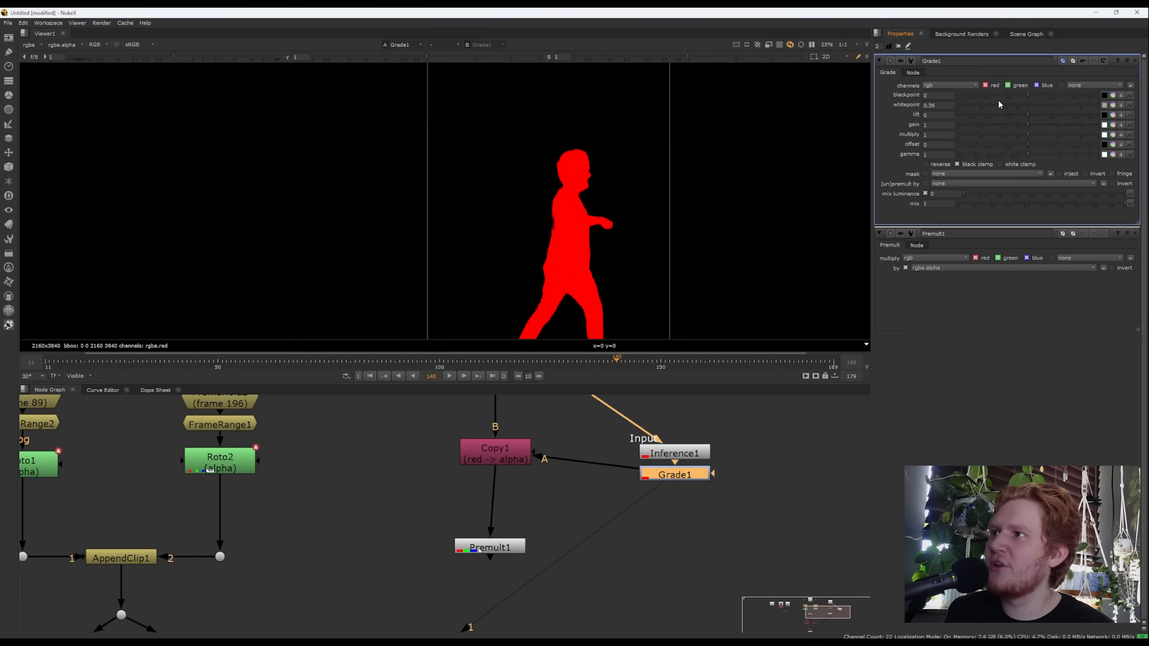
{"action": "left_click", "coordinate": [960, 104]}
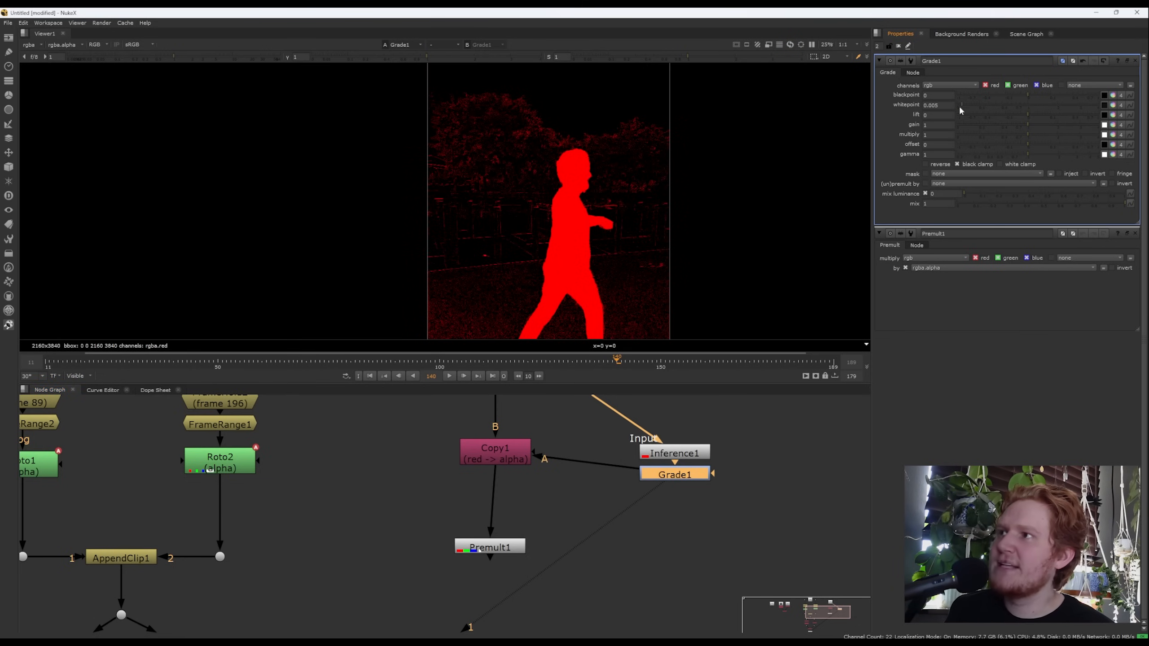
Try a Grade1 blackpoint of 0.004, check the head and arm edges, and restore the default blackpoint and whitepoint.
{"action": "left_click", "coordinate": [1029, 96]}
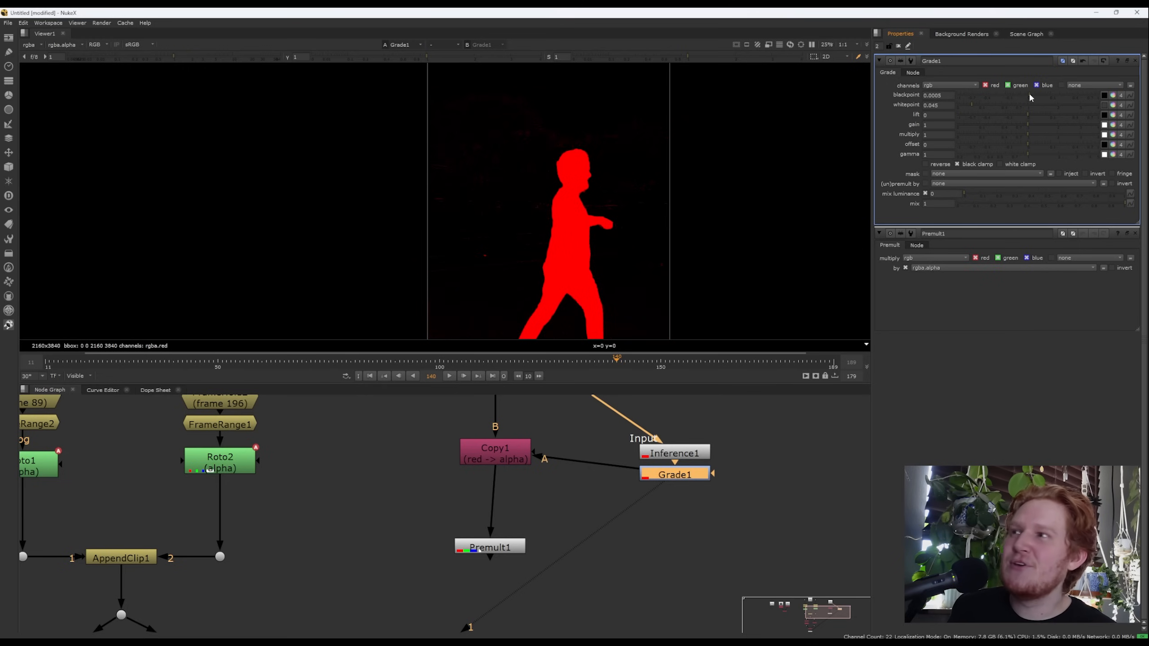
{"action": "left_click", "coordinate": [1035, 95]}
{"action": "scroll", "coordinate": [702, 187], "scroll_direction": "up", "scroll_amount": 5}
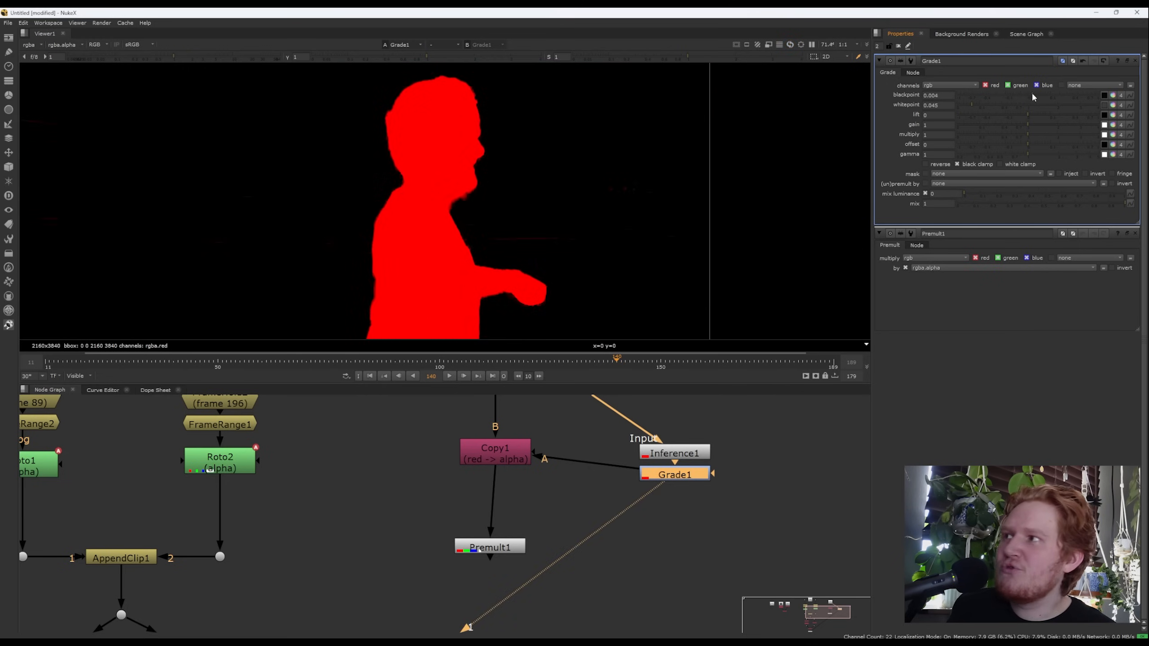
{"action": "mouse_move", "coordinate": [1032, 93]}
{"action": "left_mouse_down"}
{"action": "mouse_move", "coordinate": [1021, 94]}
{"action": "mouse_move", "coordinate": [1033, 94]}
{"action": "left_mouse_up"}
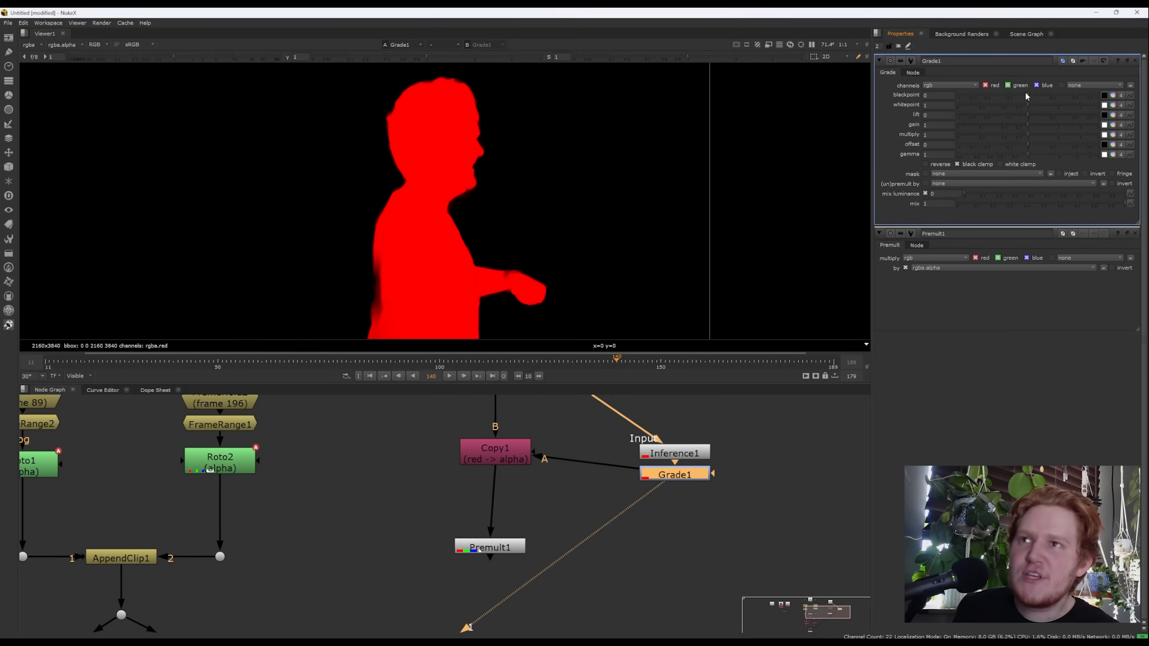
Set Grade1's blackpoint to 0.004 and examine the soft edge along the person's back.
{"action": "left_click_drag", "start_coordinate": [1027, 94], "coordinate": [1032, 94]}
{"action": "middle_click_drag", "start_coordinate": [475, 253], "coordinate": [537, 207]}
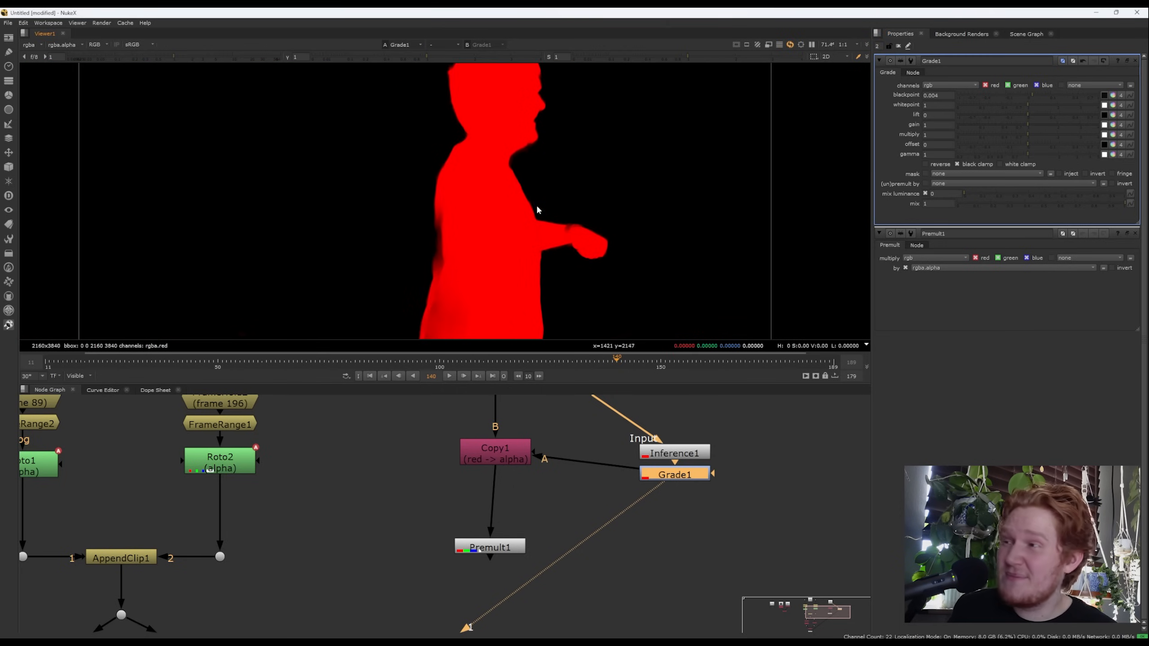
{"action": "scroll", "coordinate": [421, 259], "scroll_direction": "up", "scroll_amount": 2}
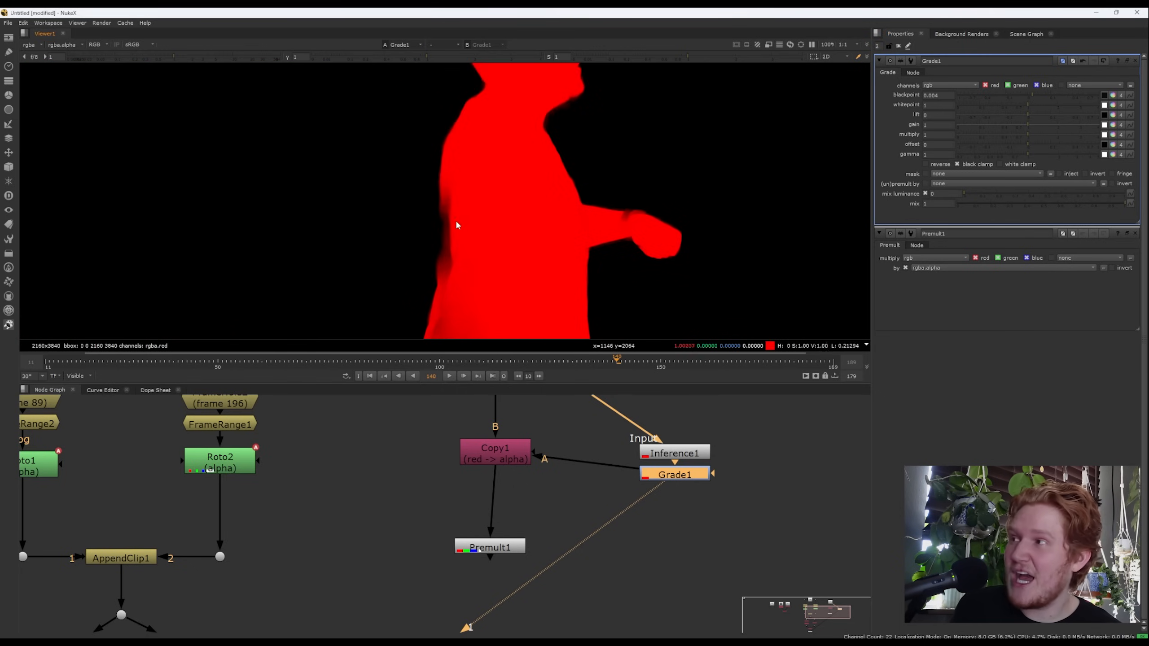
{"action": "middle_click_drag", "start_coordinate": [470, 251], "coordinate": [495, 236]}
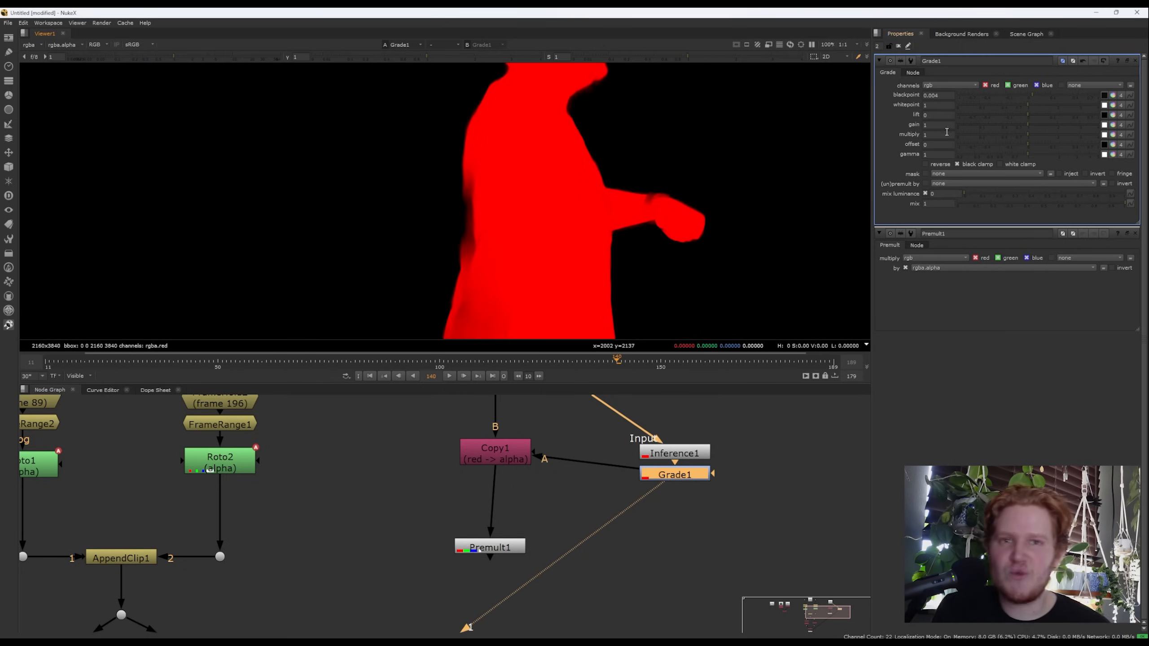
Lower Grade1's whitepoint to 0.035 and inspect the matte's legs and the background for stray specks.
{"action": "left_click", "coordinate": [1021, 106]}
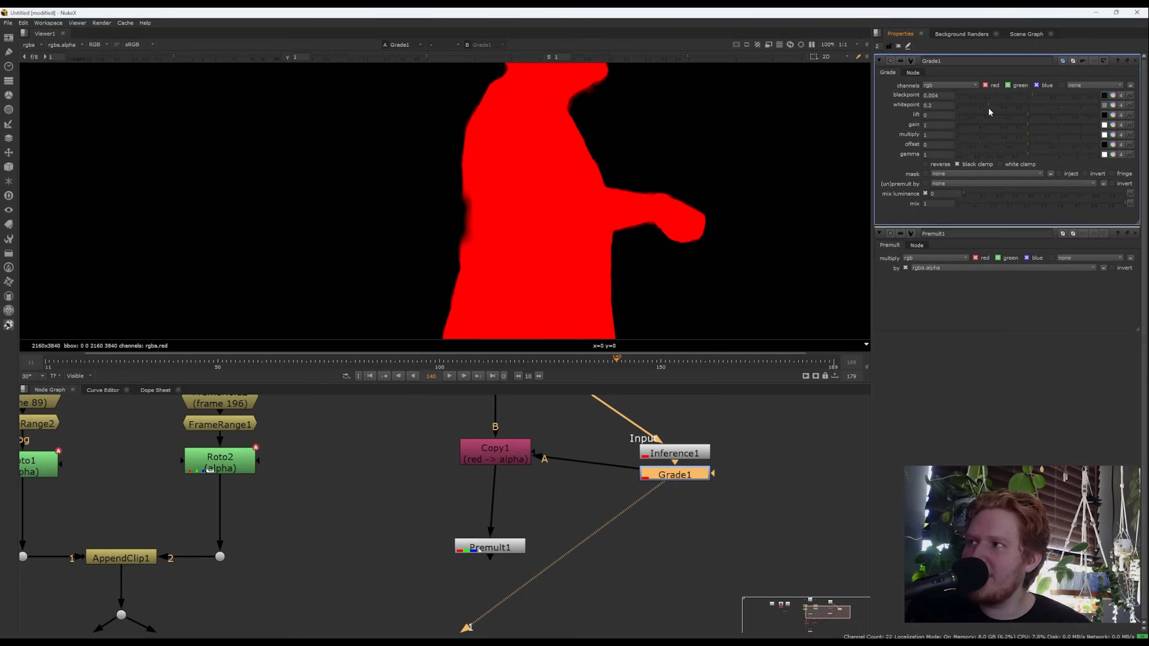
{"action": "left_click_drag", "start_coordinate": [989, 109], "coordinate": [974, 111]}
{"action": "middle_click_drag", "start_coordinate": [612, 191], "coordinate": [600, 154]}
{"action": "middle_click_drag", "start_coordinate": [608, 285], "coordinate": [647, 65]}
{"action": "middle_click_drag", "start_coordinate": [187, 178], "coordinate": [282, 203]}
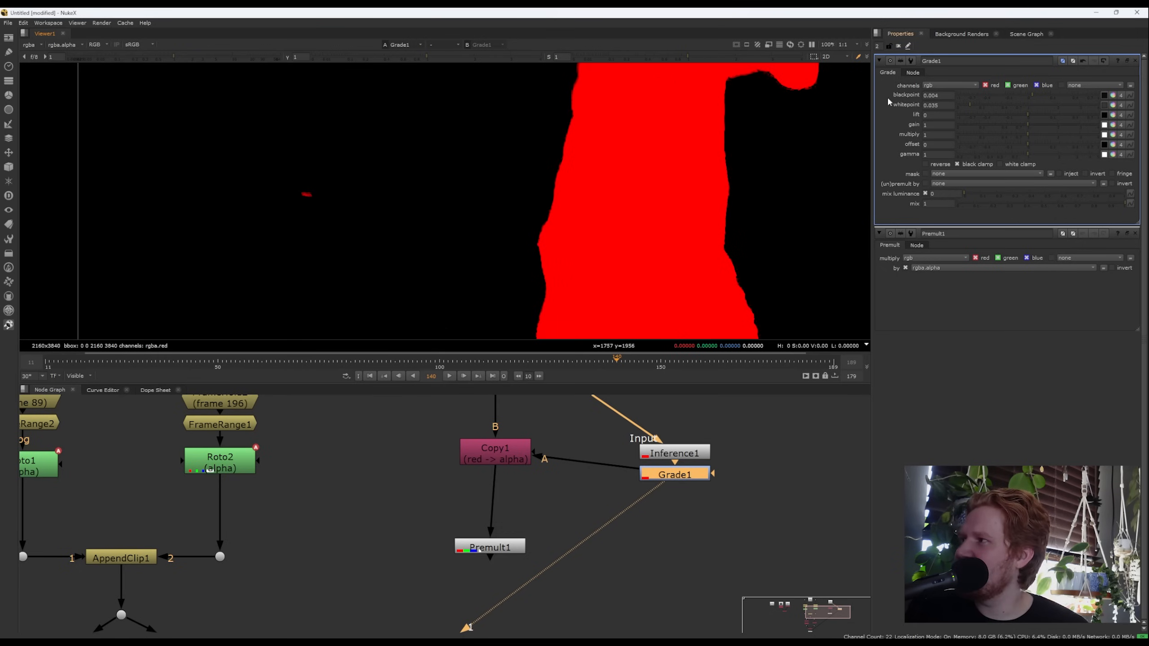
Raise Grade1's blackpoint to 0.03 to clear the stray background specks and view the whole matte.
{"action": "left_click", "coordinate": [1040, 95]}
{"action": "key", "text": "f"}
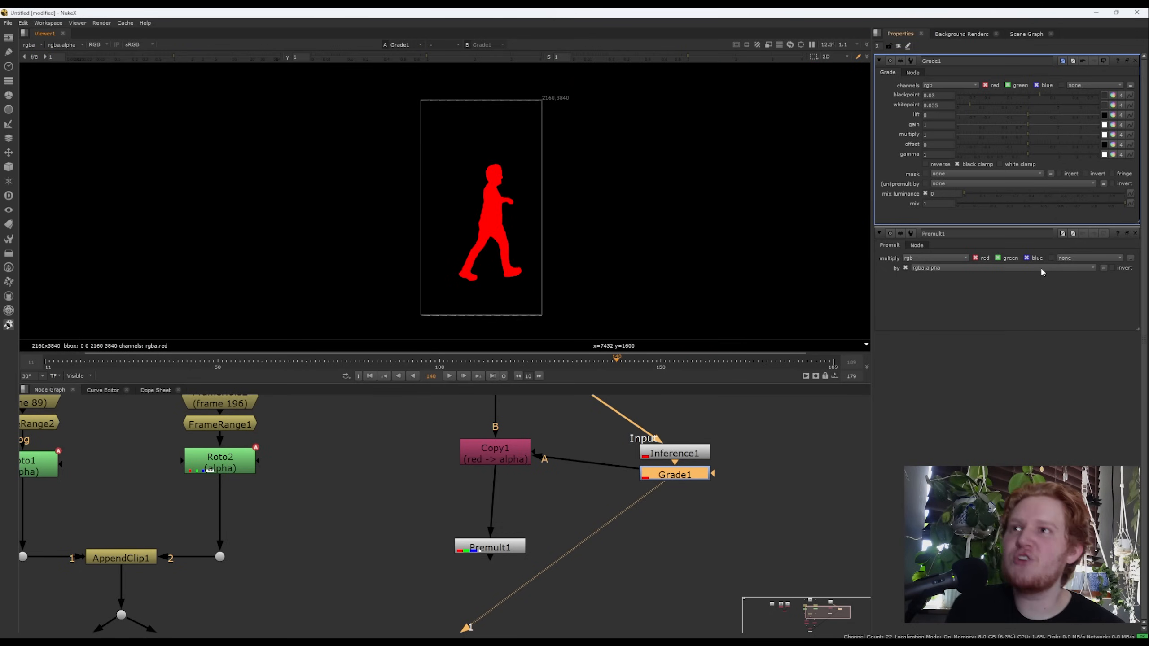
{"action": "scroll", "coordinate": [633, 479], "scroll_direction": "up", "scroll_amount": 2}
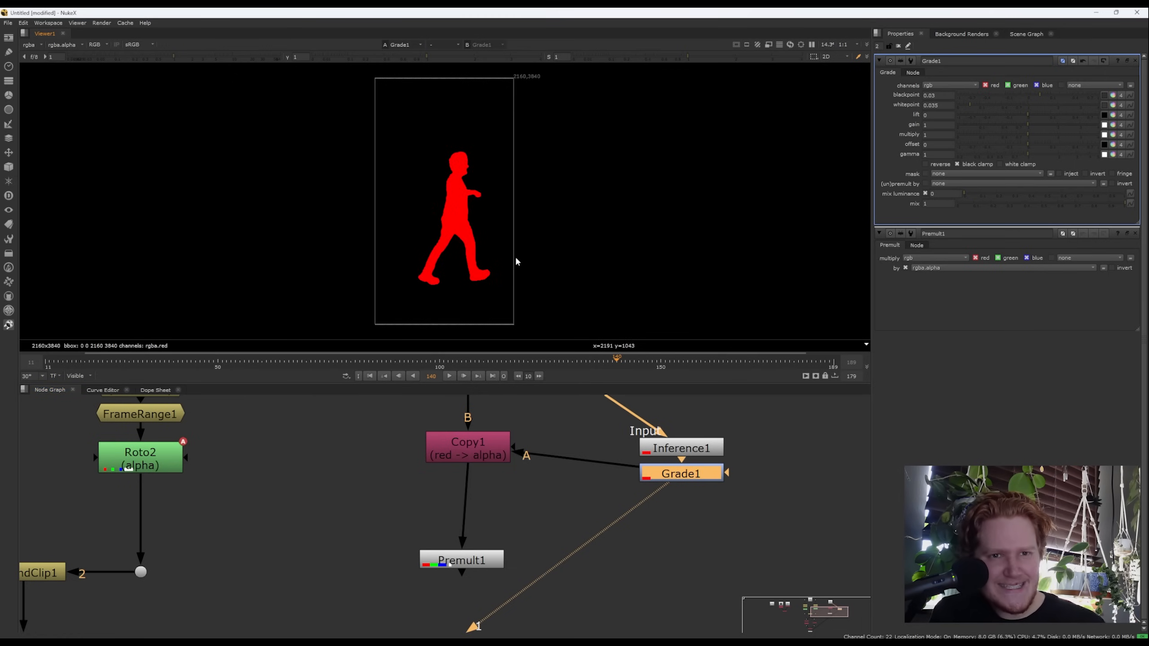
View the Premult1 cutout around the legs and toggle Grade1 off and on to compare the edges.
{"action": "left_click", "coordinate": [468, 447]}
{"action": "key", "text": "1"}
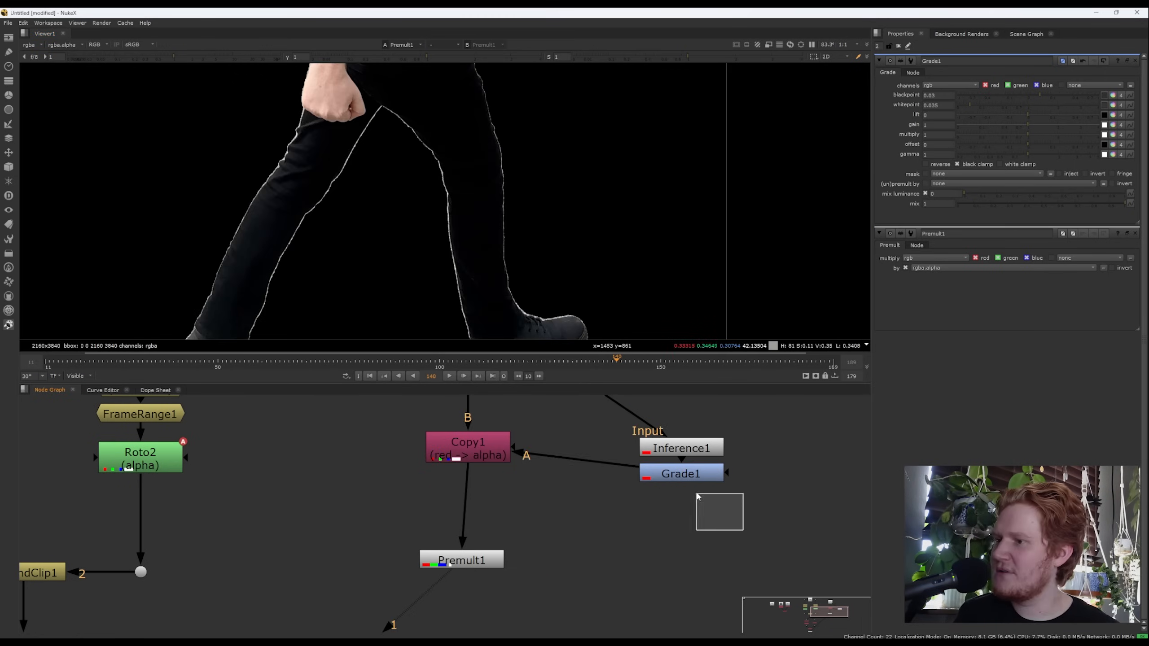
{"action": "left_click", "coordinate": [680, 474]}
{"action": "key", "text": "d"}
{"action": "key", "text": "d"}
{"action": "key", "text": "d"}
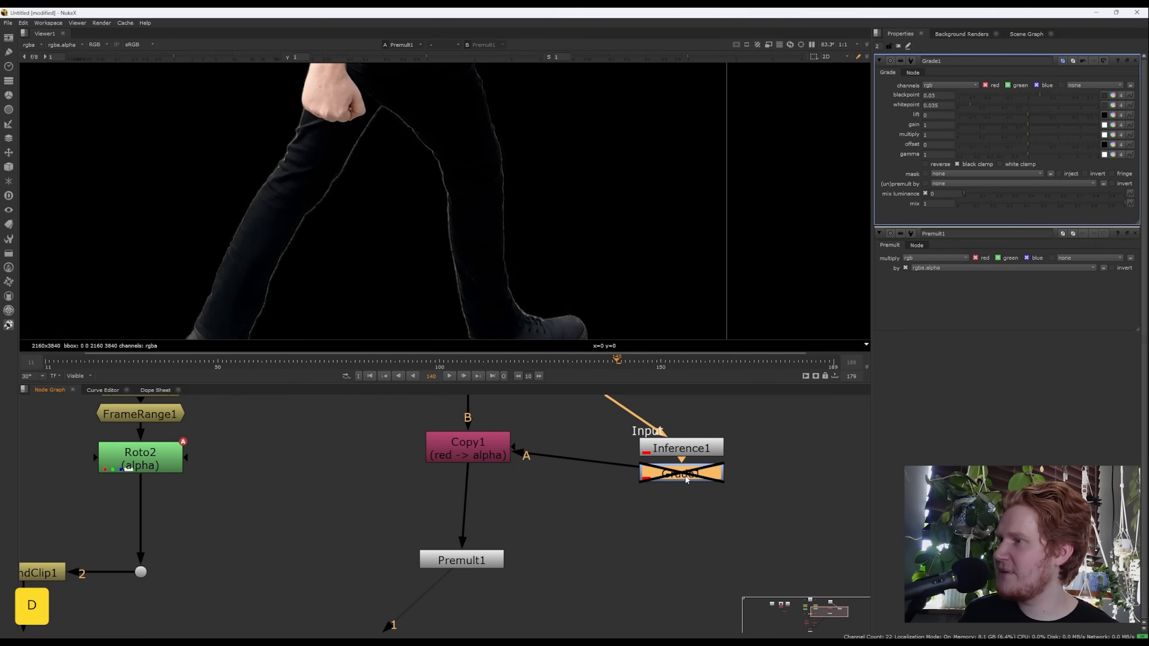
Delete the Grade1 and Premult1 nodes, leaving Inference1 feeding Copy1 directly, and view Copy1's full frame.
{"action": "key", "text": "Delete"}
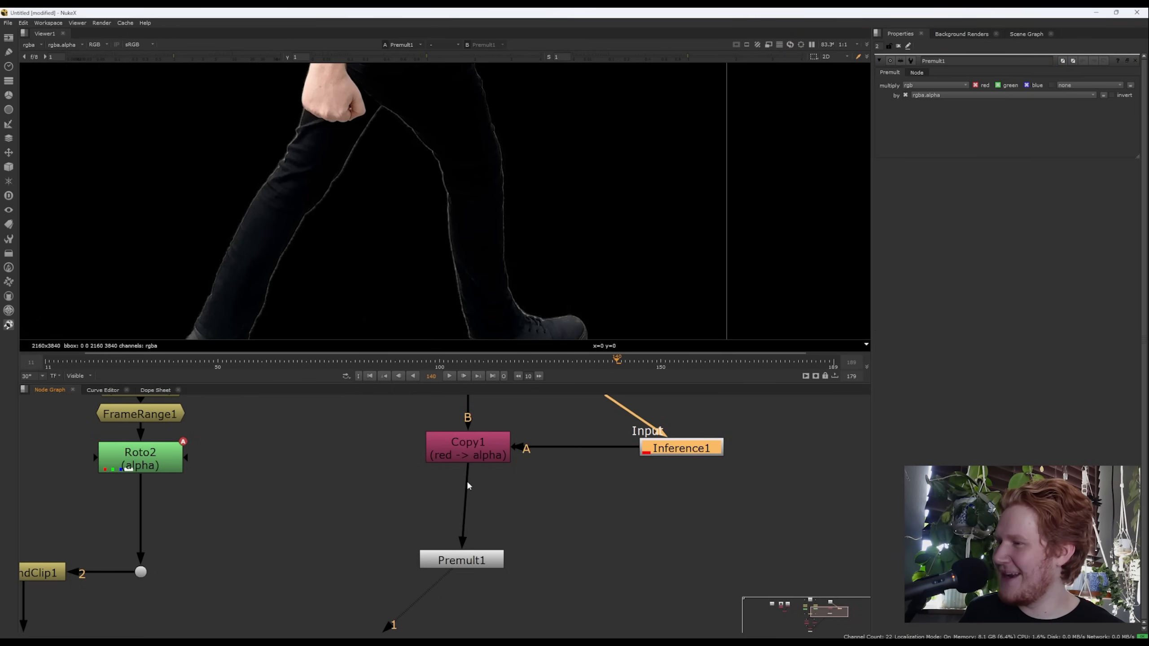
{"action": "left_click", "coordinate": [468, 451]}
{"action": "left_click", "coordinate": [461, 560]}
{"action": "key", "text": "Delete"}
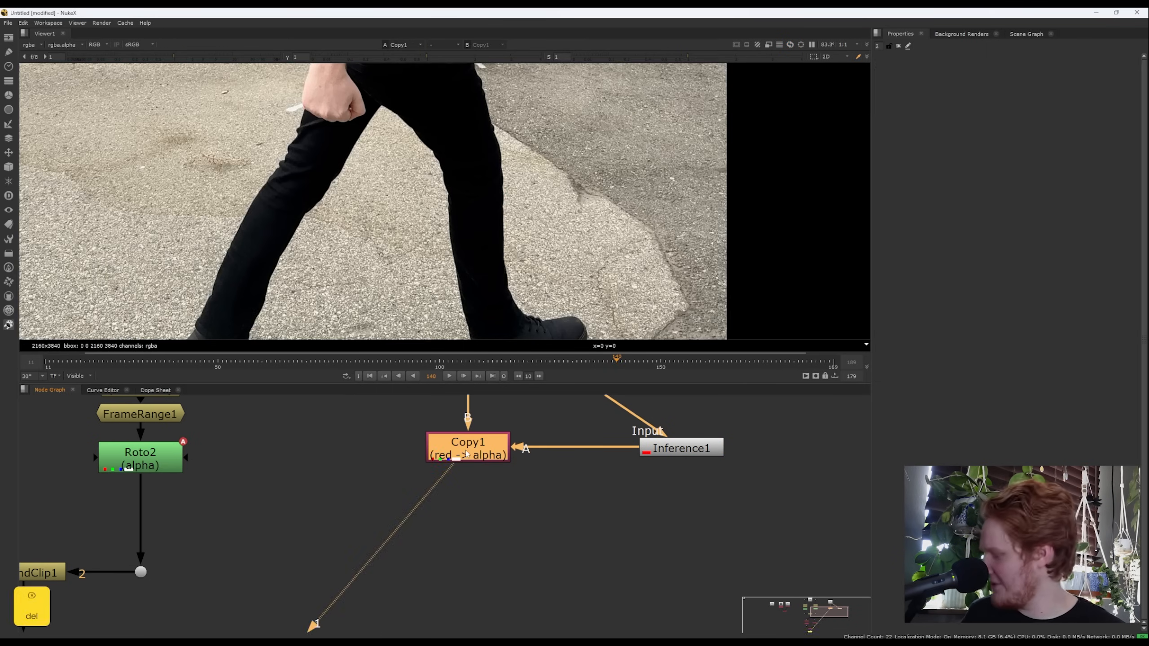
{"action": "key", "text": "f"}
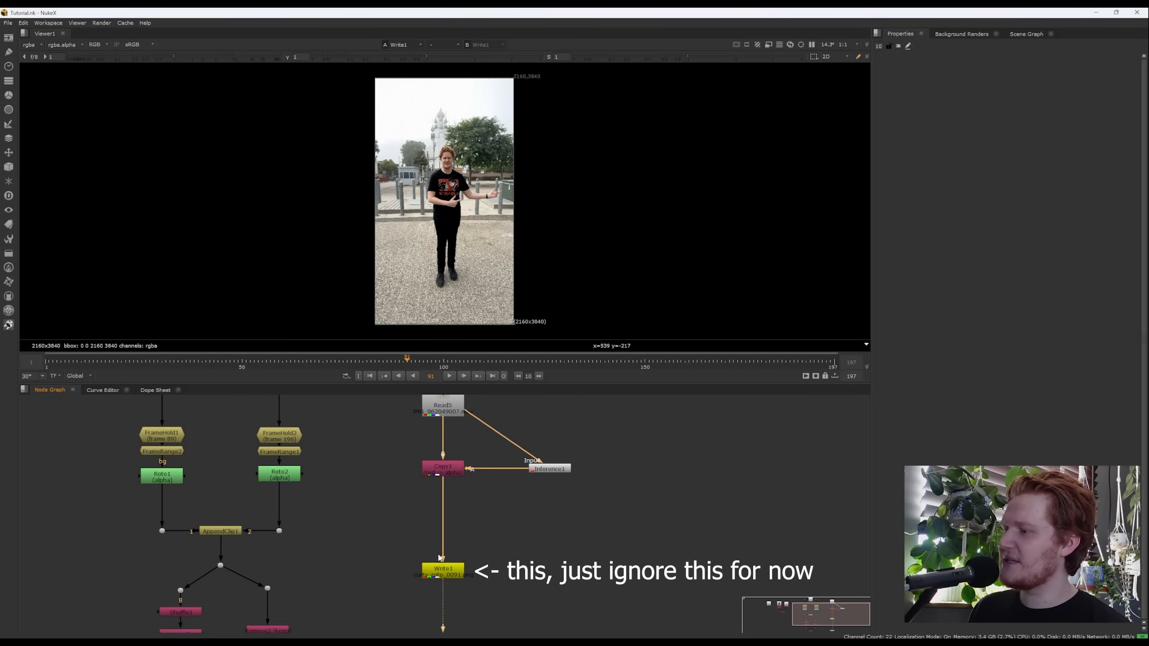
Insert a Premult node between the Copy node and Write1, and select the node chain from the Read node to Write1.
{"action": "left_click", "coordinate": [445, 474]}
{"action": "key", "text": "Tab"}
{"action": "type", "text": "pre"}
{"action": "key", "text": "Down"}
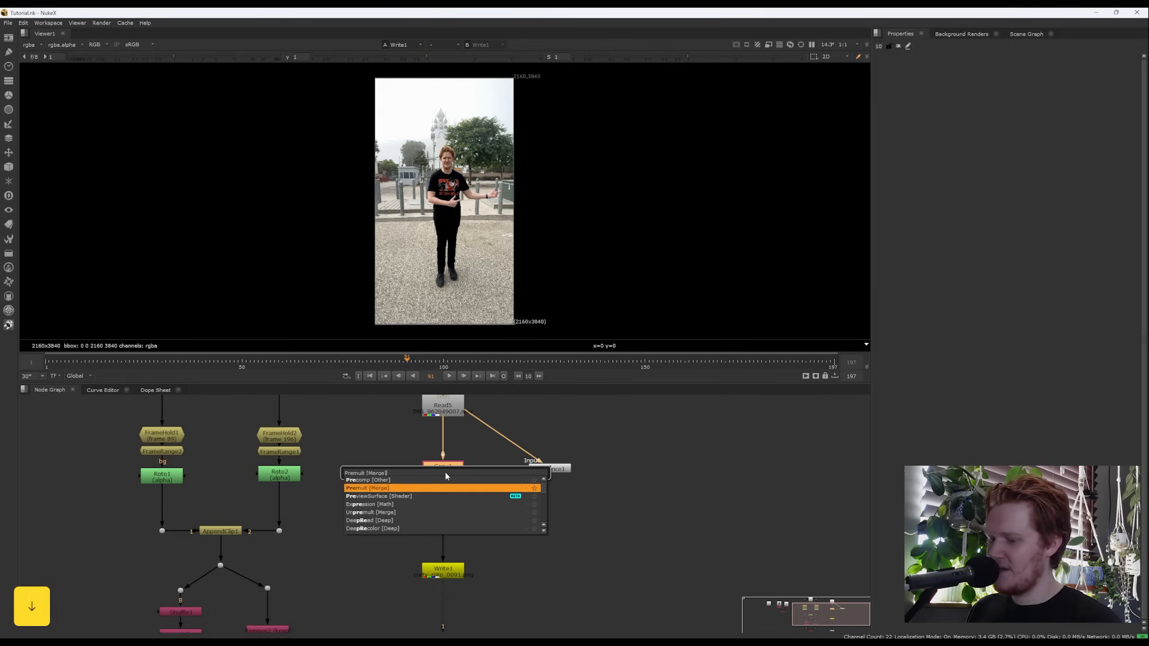
{"action": "key", "text": "Return"}
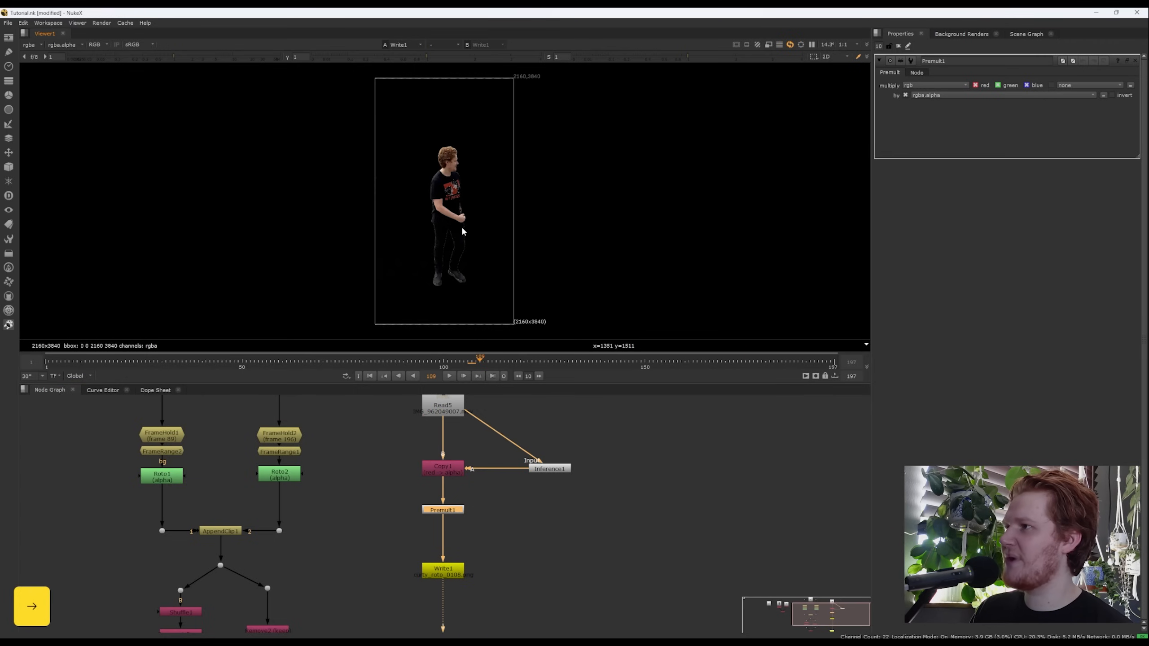
{"action": "left_click_drag", "start_coordinate": [407, 588], "coordinate": [509, 405]}
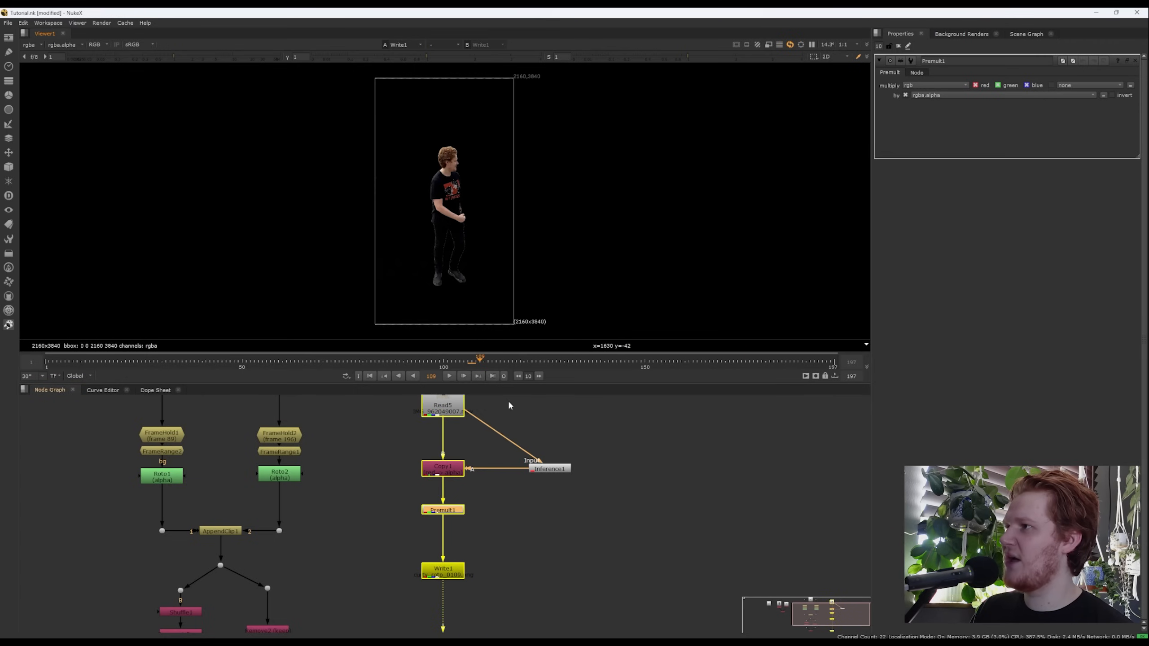
Move Premult1 and Copy1 down in the node graph and insert a RotoPaint node between Inference1 and Copy1.
{"action": "left_click", "coordinate": [509, 405]}
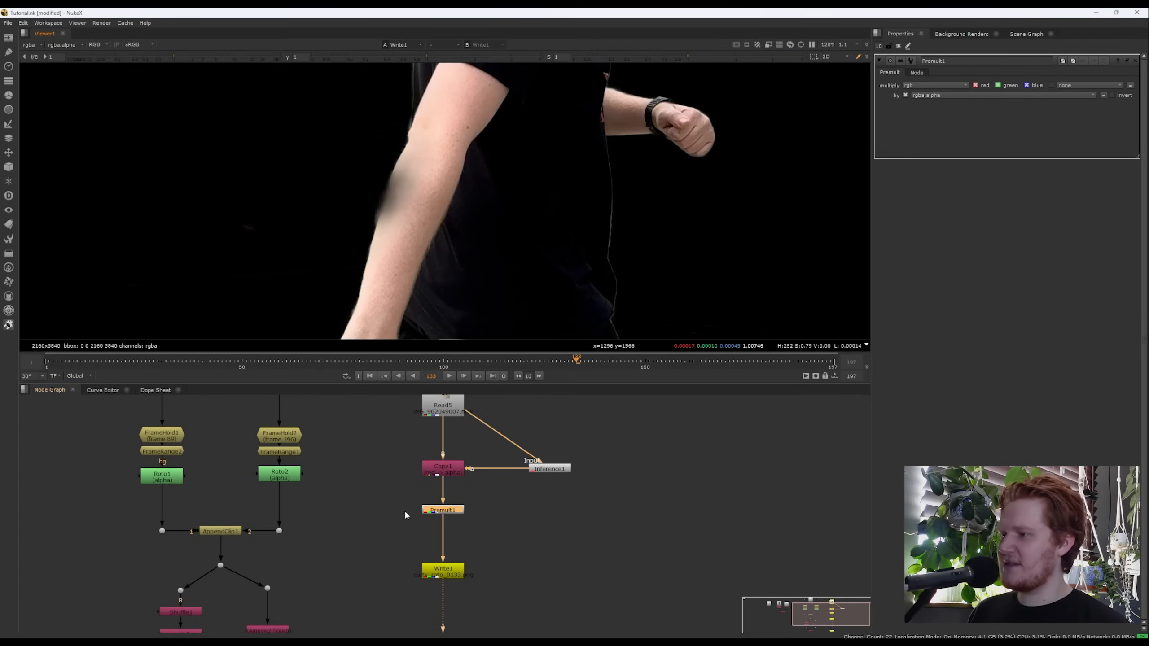
{"action": "left_click_drag", "start_coordinate": [436, 511], "coordinate": [437, 551]}
{"action": "left_click_drag", "start_coordinate": [451, 470], "coordinate": [450, 517]}
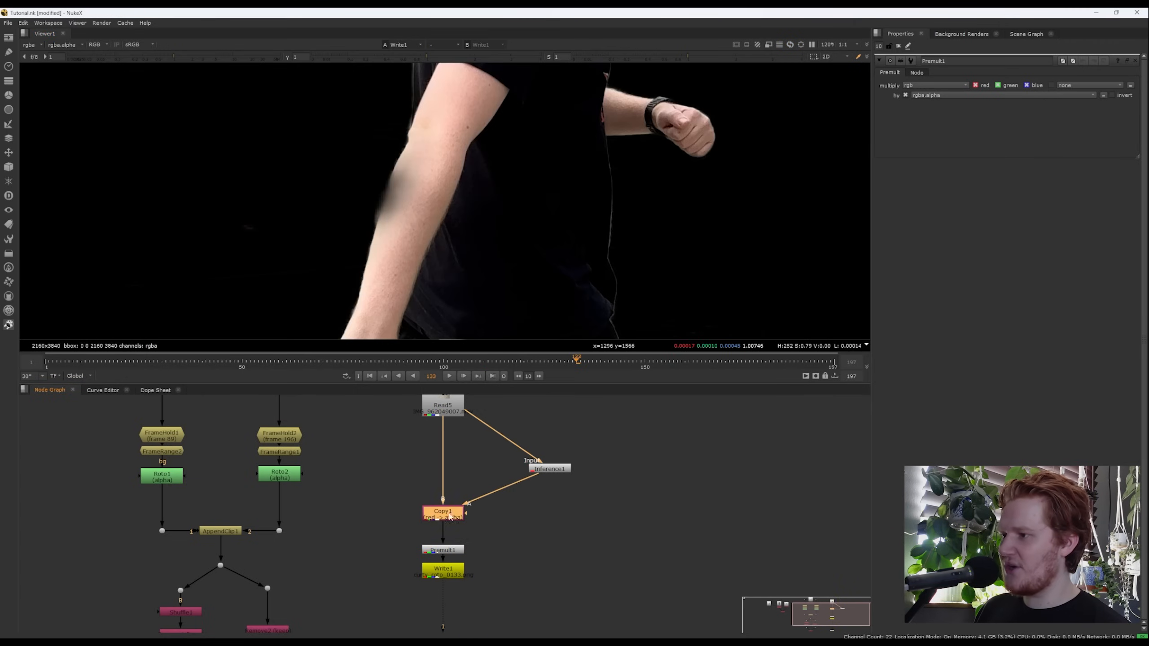
{"action": "left_click", "coordinate": [548, 471]}
{"action": "key", "text": "Tab"}
{"action": "type", "text": "roto"}
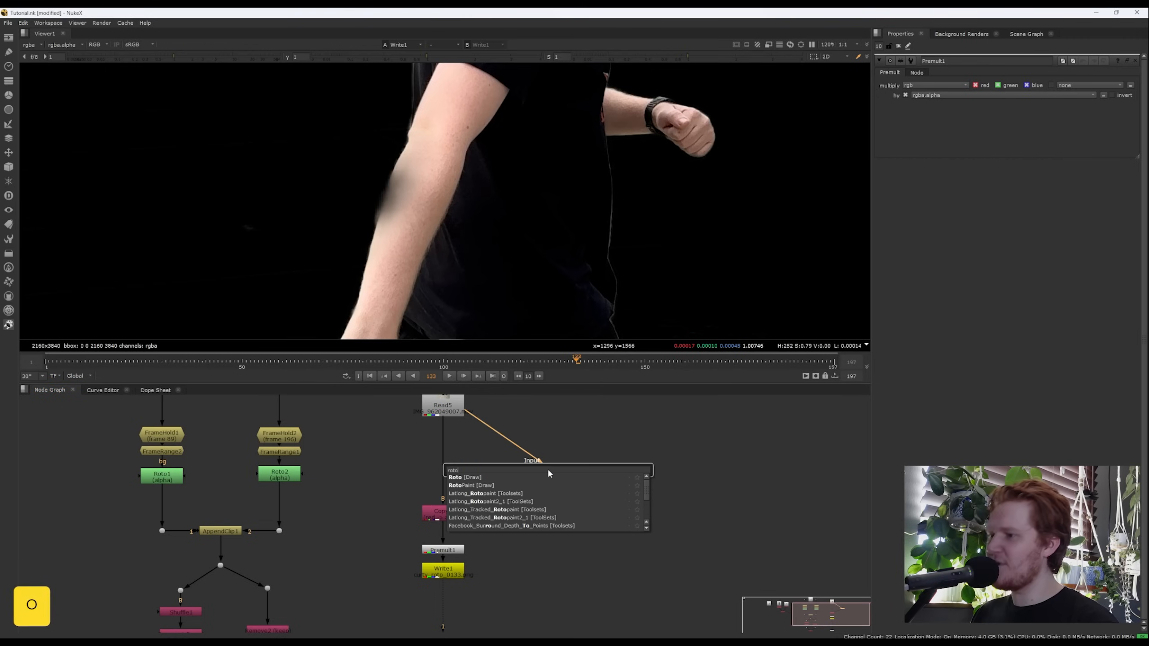
{"action": "key", "text": "Down"}
{"action": "key", "text": "Return"}
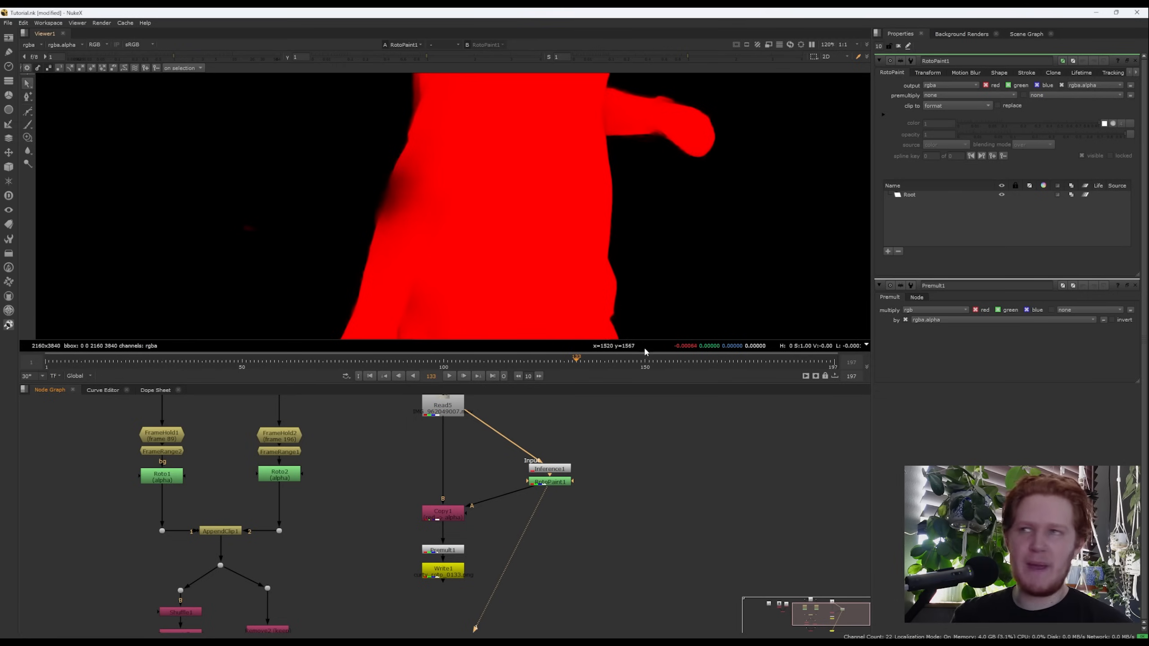
Set the RotoPaint1 brush color to pure red with green and blue at 0, and paint over the dark gap in the forearm matte.
{"action": "right_click", "coordinate": [28, 138]}
{"action": "right_click", "coordinate": [27, 124]}
{"action": "left_click", "coordinate": [57, 126]}
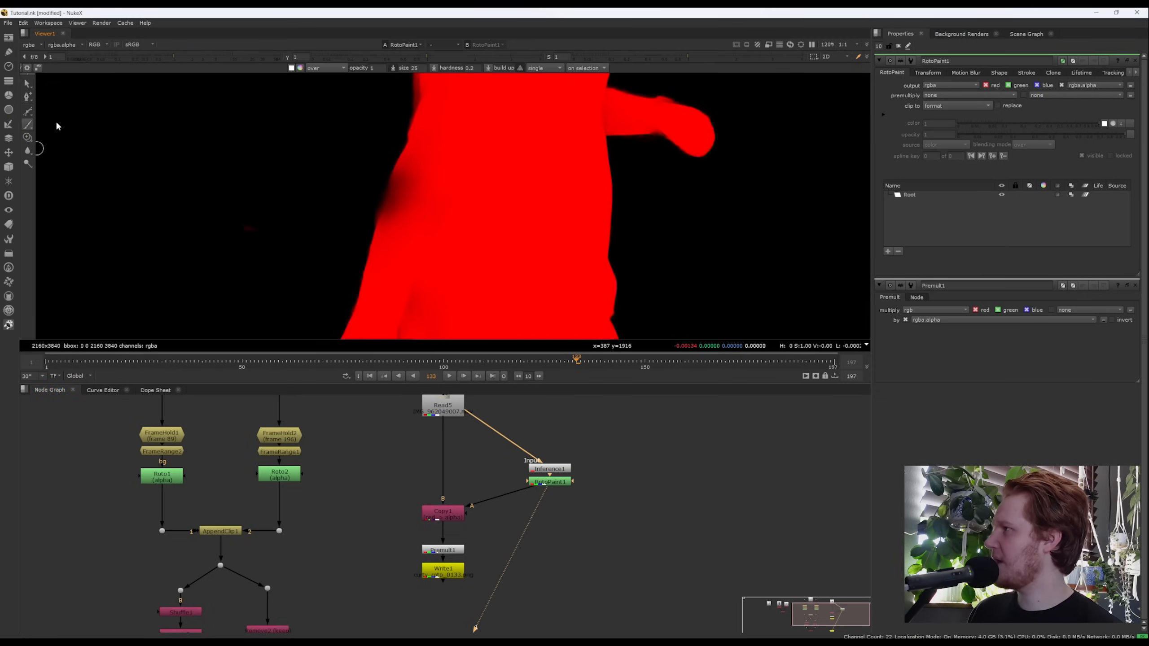
{"action": "left_click", "coordinate": [300, 68]}
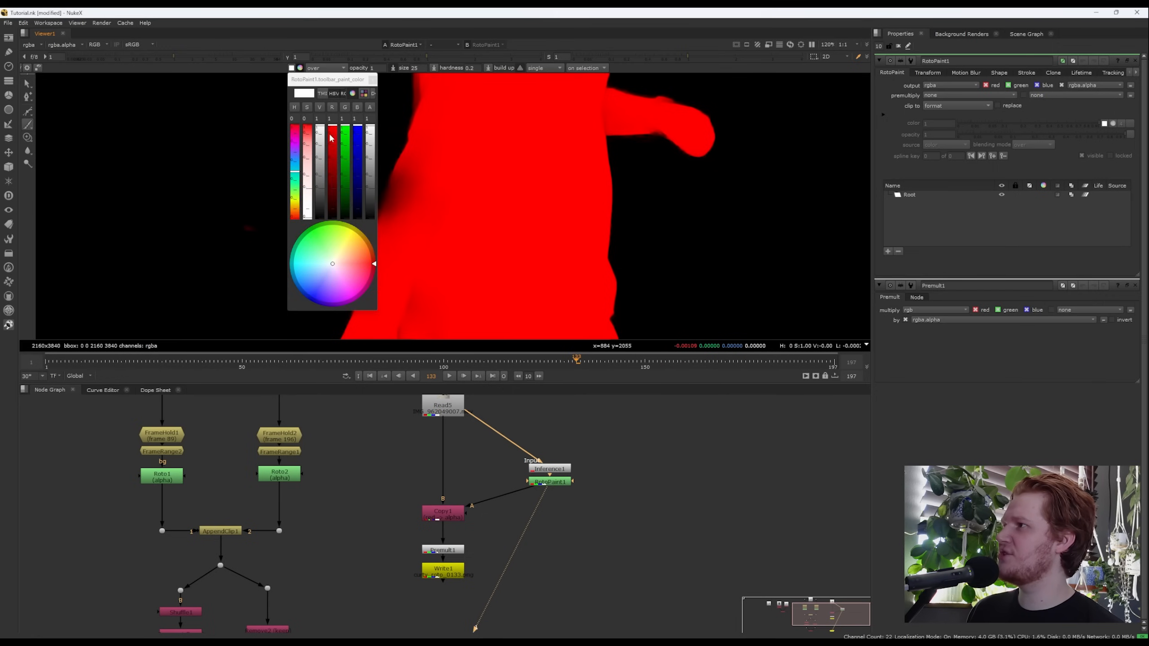
{"action": "left_click_drag", "start_coordinate": [344, 134], "coordinate": [345, 221]}
{"action": "left_click_drag", "start_coordinate": [356, 177], "coordinate": [358, 221]}
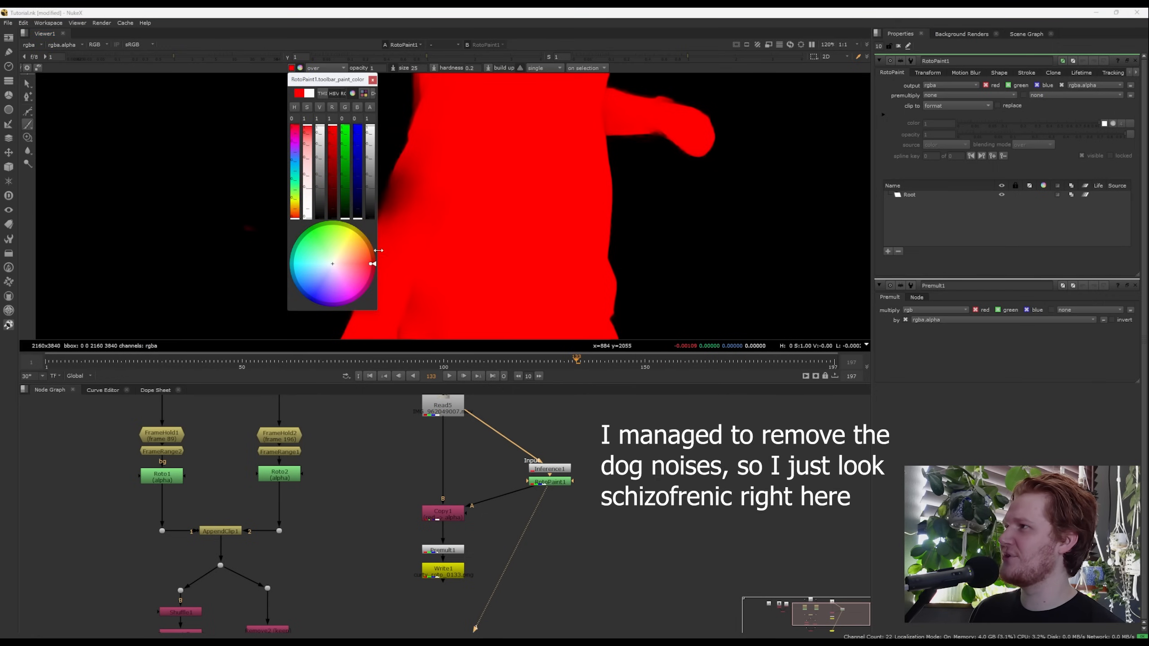
{"action": "left_click", "coordinate": [373, 80]}
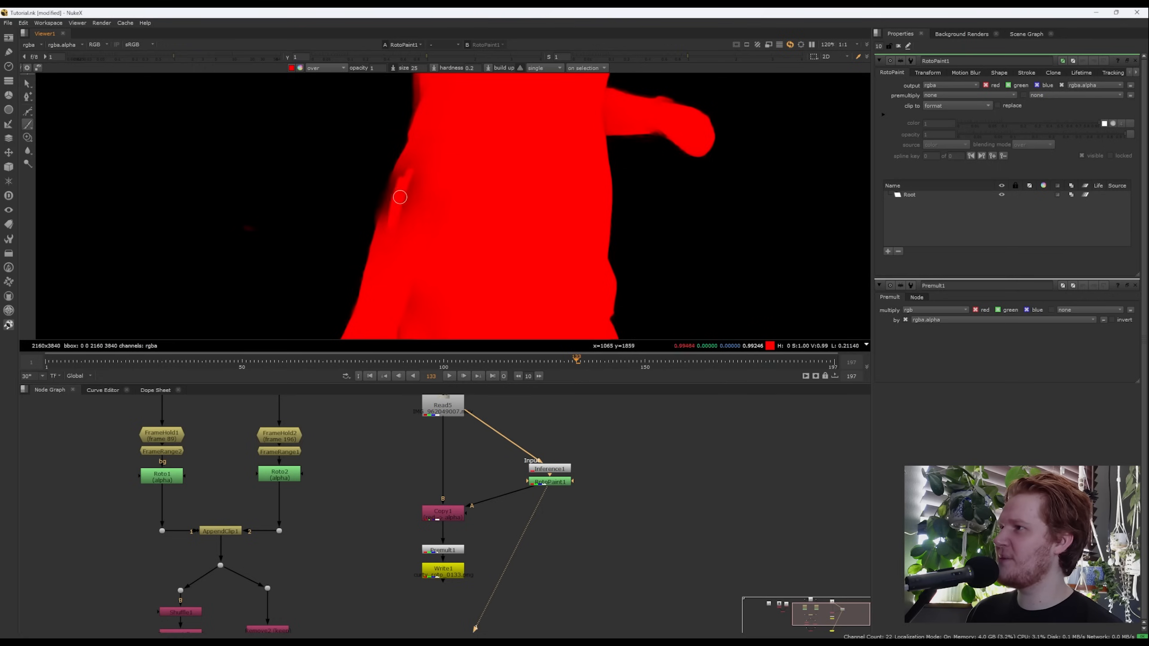
{"action": "mouse_move", "coordinate": [381, 253]}
{"action": "left_mouse_down"}
{"action": "mouse_move", "coordinate": [410, 226]}
{"action": "mouse_move", "coordinate": [418, 172]}
{"action": "left_mouse_up"}
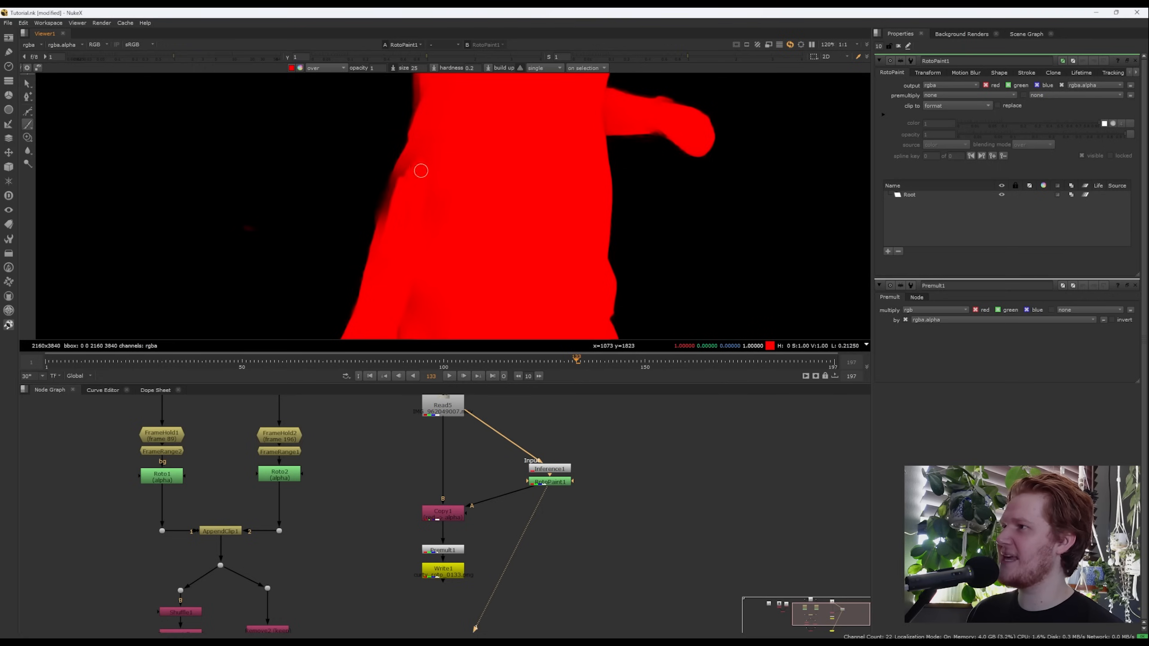
Set the RotoPaint1 brush size to 75 and hardness to 0, keeping the stroke lifetime at single.
{"action": "left_click", "coordinate": [415, 67]}
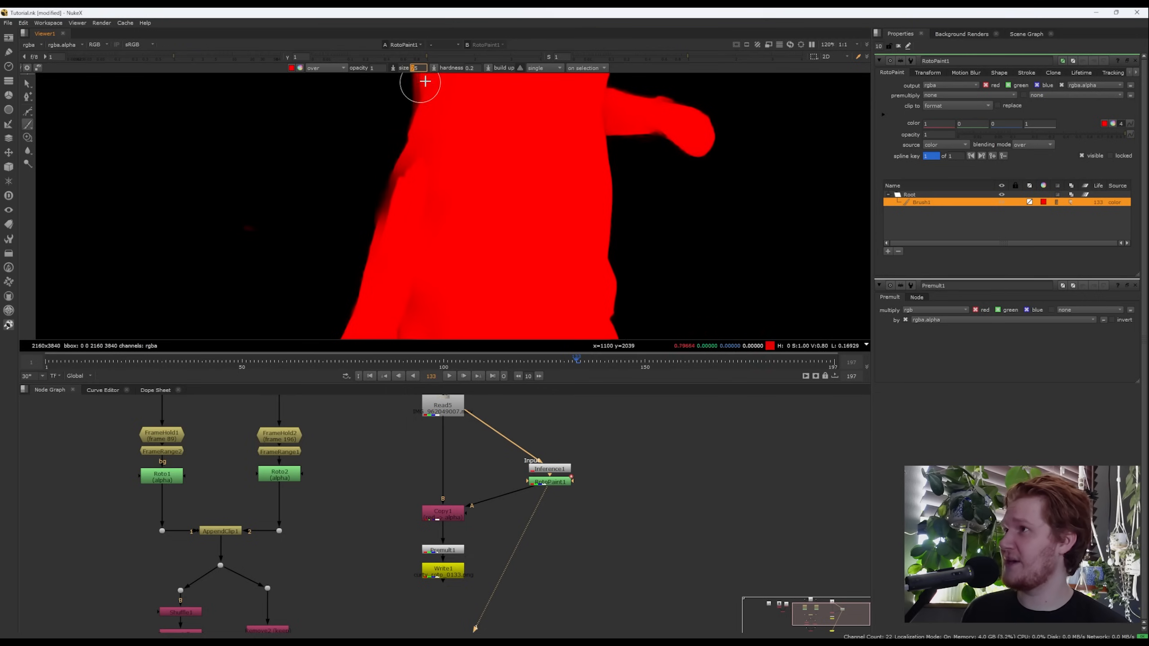
{"action": "key", "text": "Tab"}
{"action": "type", "text": "0"}
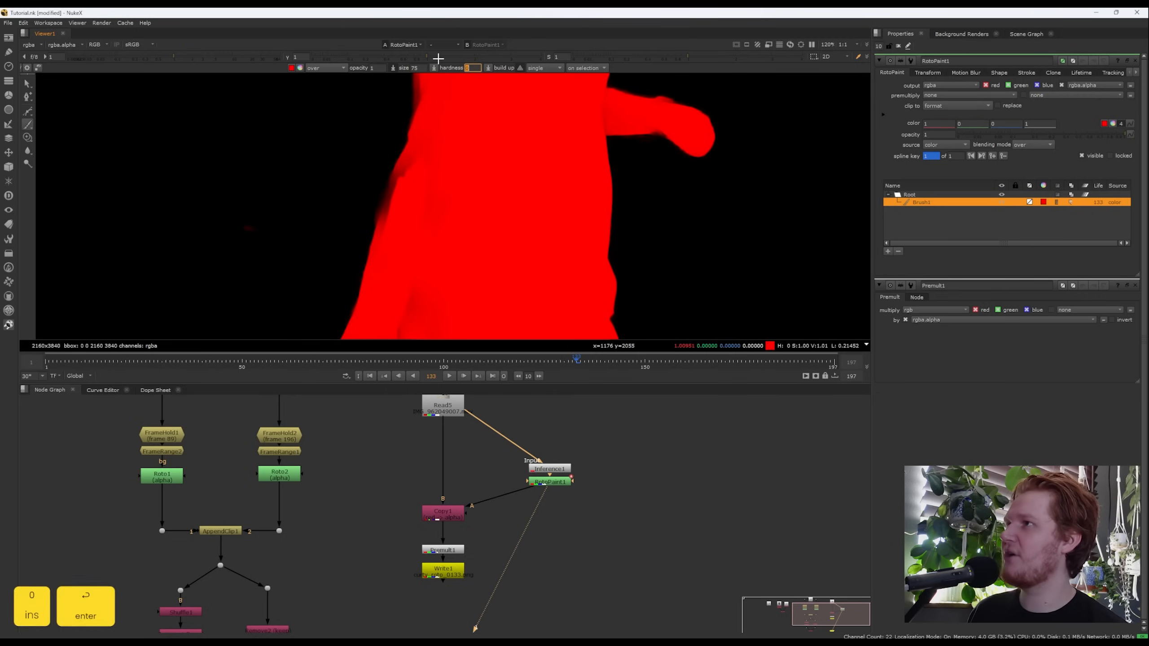
{"action": "left_click", "coordinate": [544, 67]}
{"action": "left_click", "coordinate": [545, 68]}
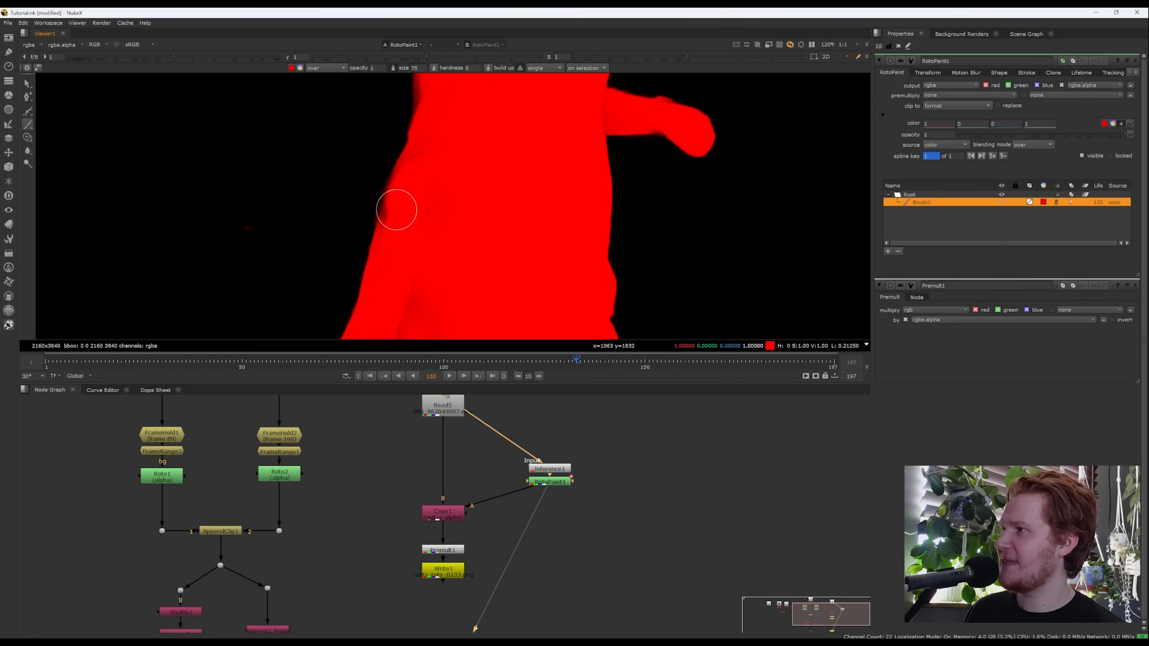
Fill the forearm gap in the matte at frames 133 and 134, and view the Premult1 output.
{"action": "left_click_drag", "start_coordinate": [397, 212], "coordinate": [400, 232]}
{"action": "key", "text": "Right"}
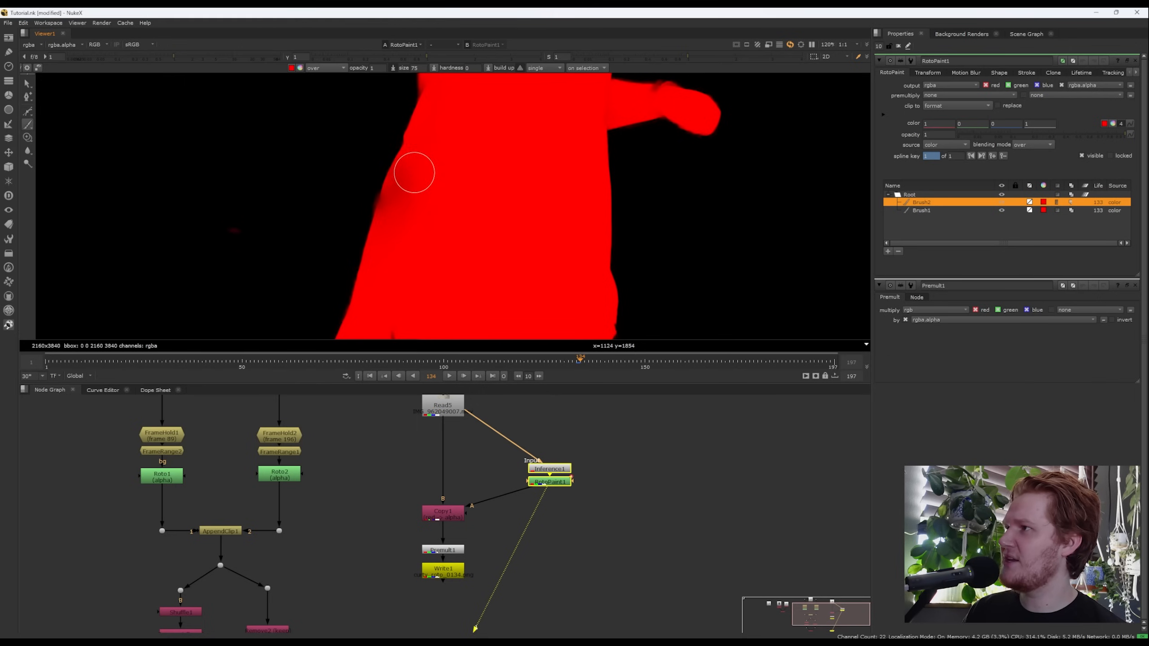
{"action": "left_click_drag", "start_coordinate": [397, 186], "coordinate": [390, 232]}
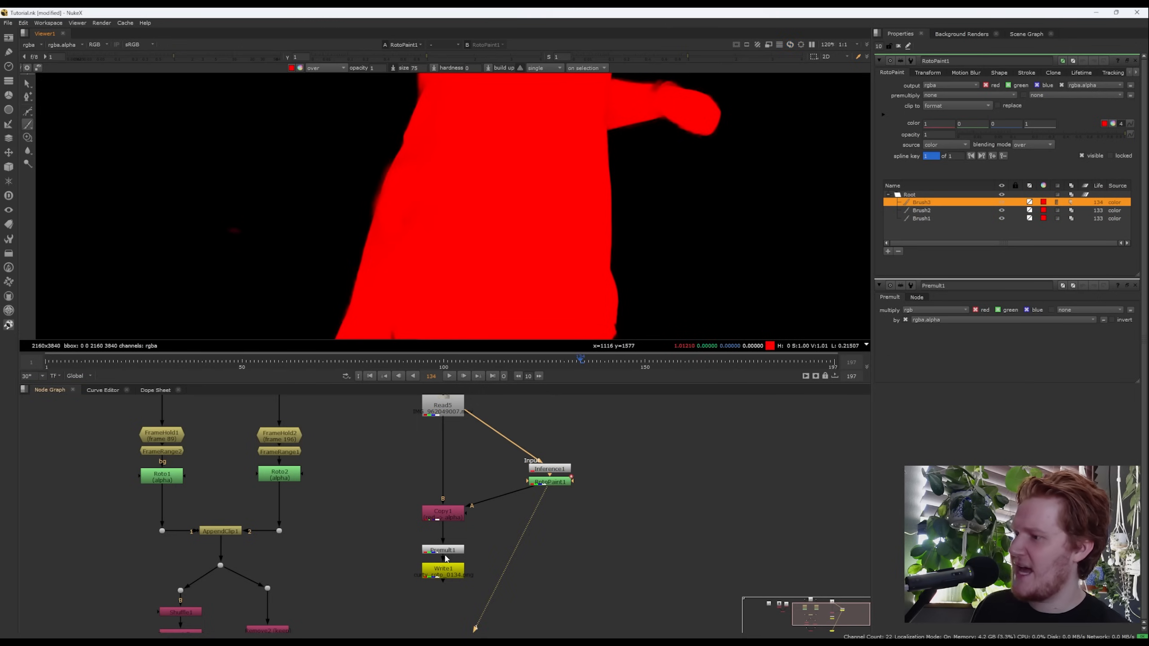
{"action": "key", "text": "1"}
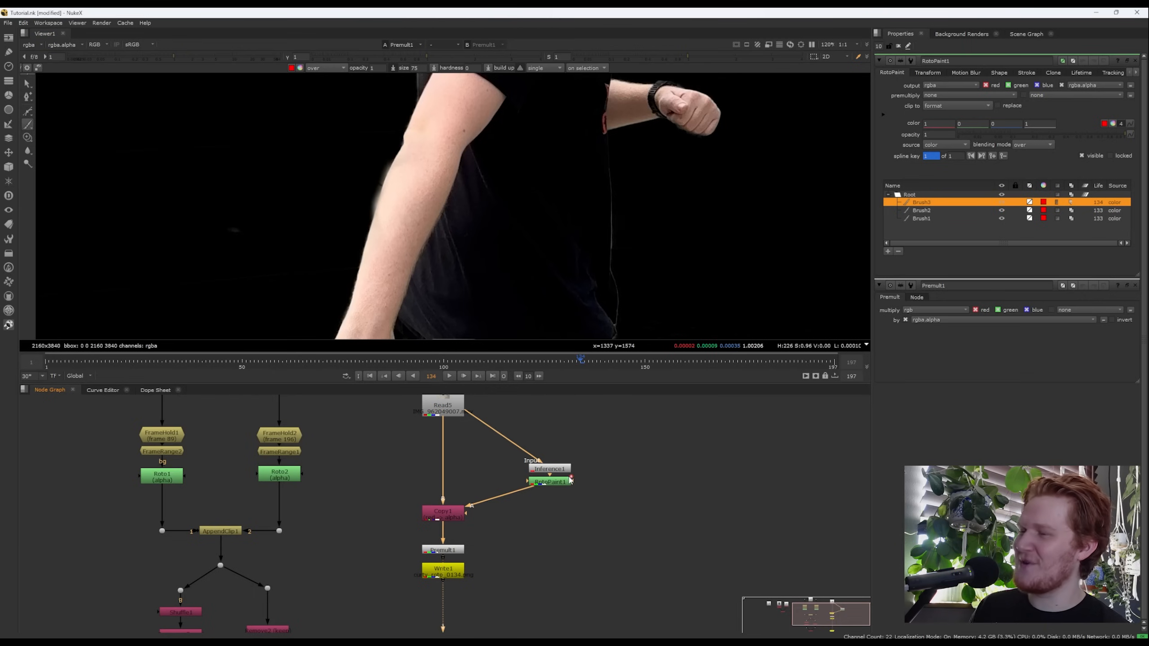
Insert a second RotoPaint node directly after RotoPaint1.
{"action": "left_click", "coordinate": [568, 481]}
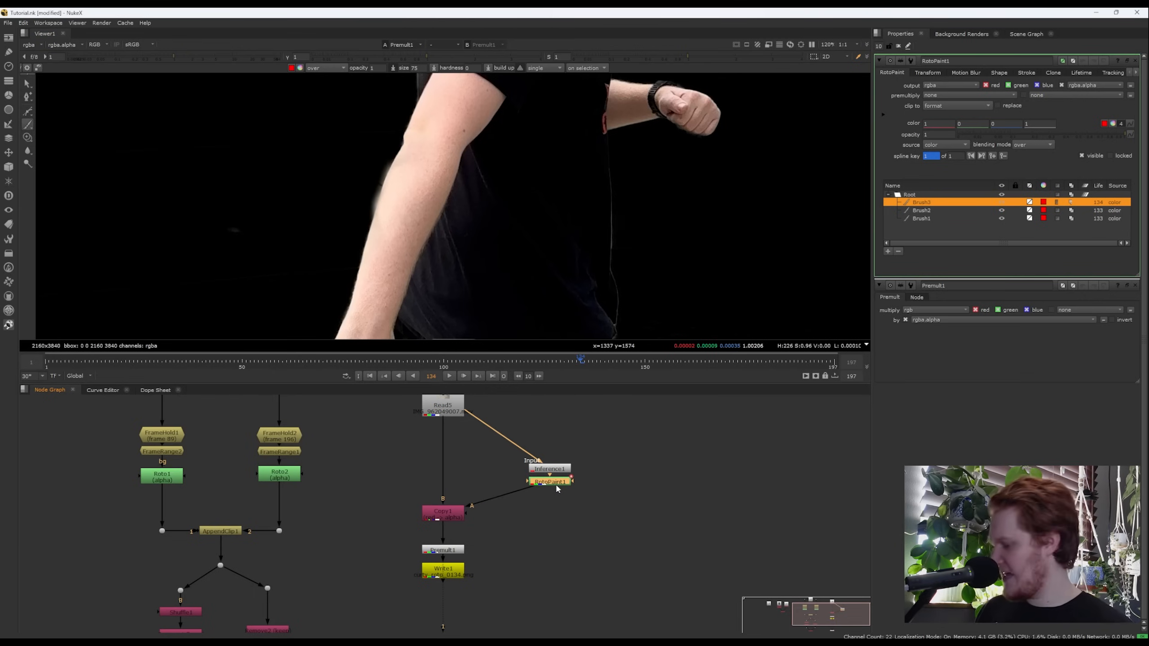
{"action": "key", "text": "Tab"}
{"action": "key", "text": "Down"}
{"action": "key", "text": "Return"}
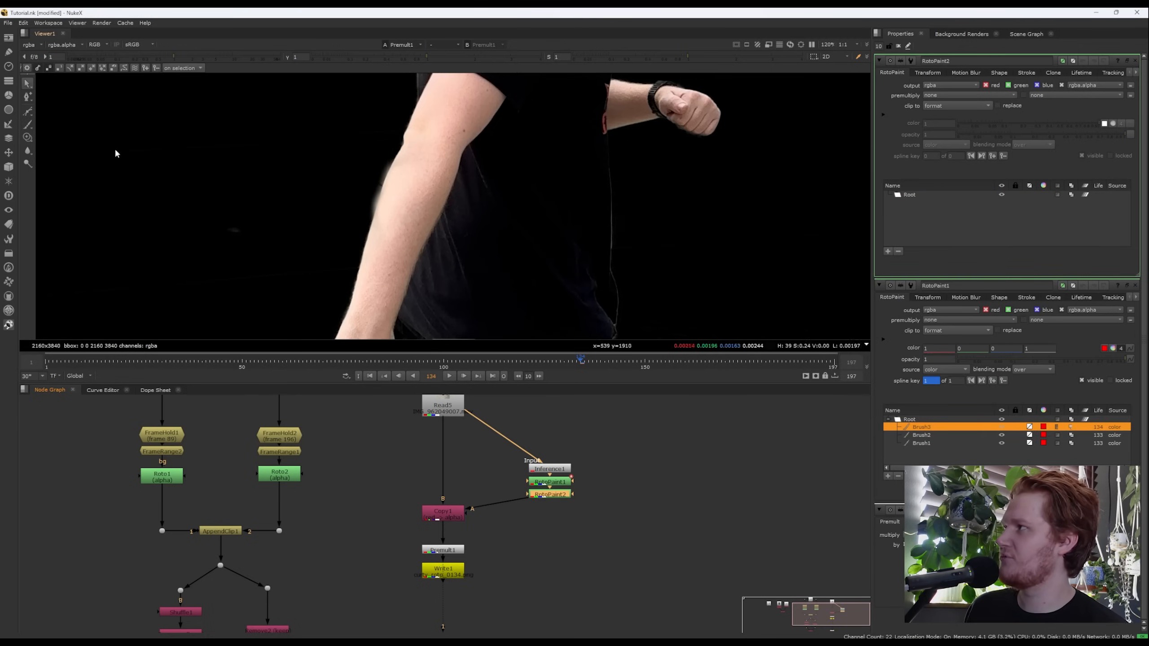
Set the RotoPaint2 brush color to black and paint away the excess edge along the forearm at frame 134.
{"action": "left_click", "coordinate": [27, 124]}
{"action": "left_click", "coordinate": [292, 68]}
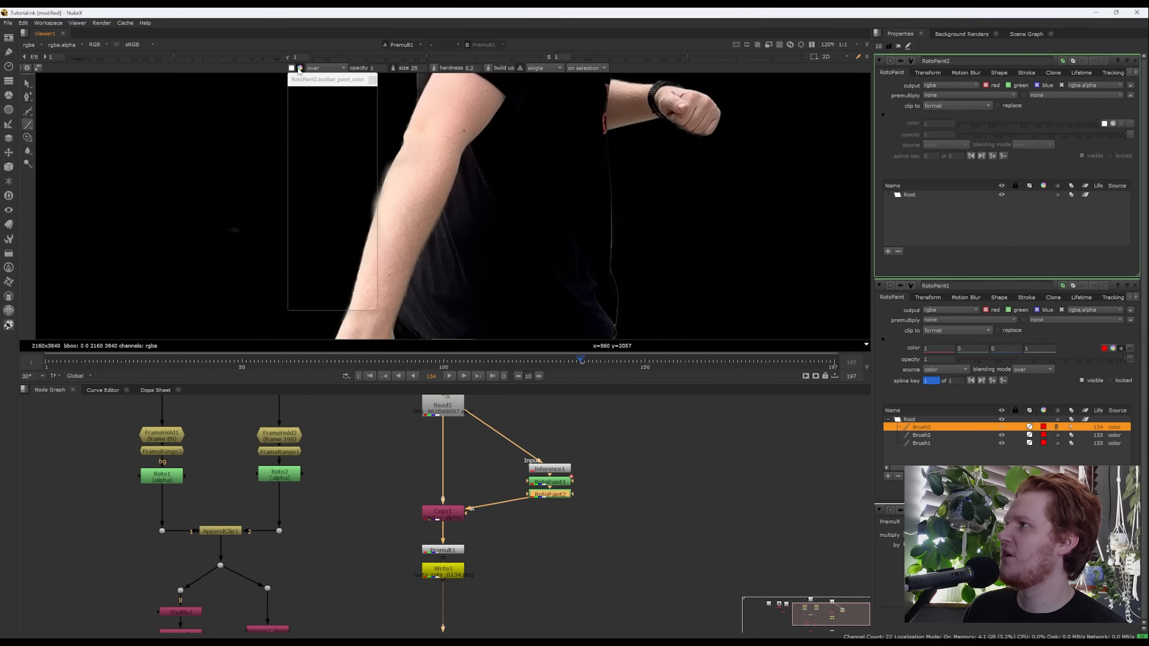
{"action": "left_click_drag", "start_coordinate": [320, 159], "coordinate": [322, 258]}
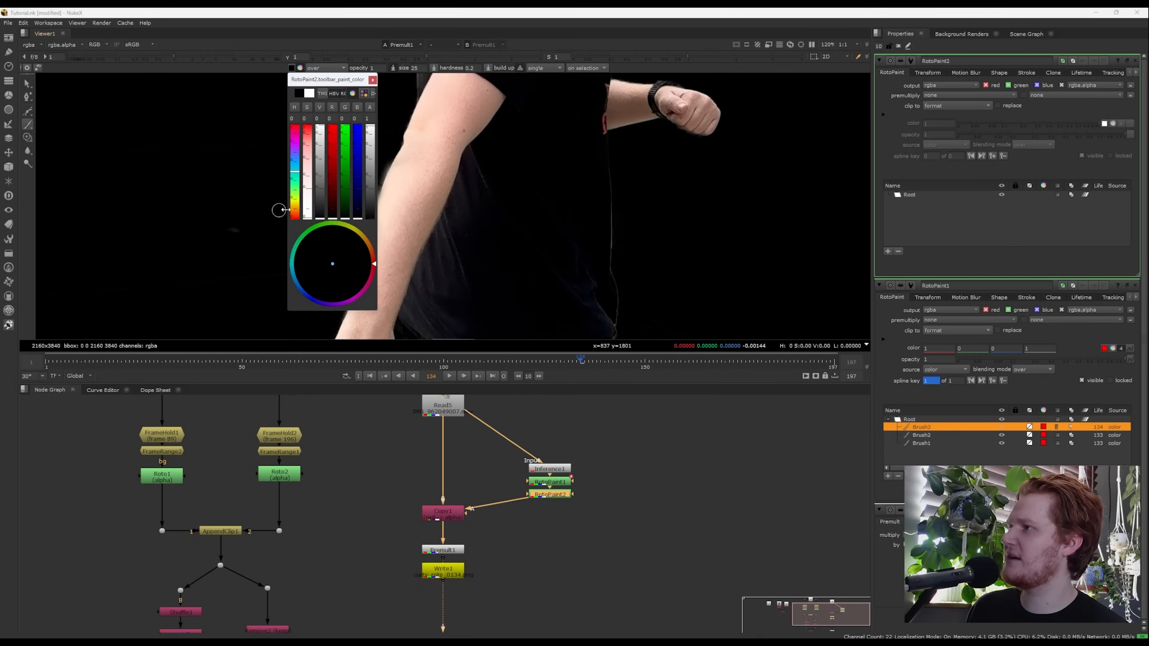
{"action": "left_click", "coordinate": [262, 201]}
{"action": "left_click", "coordinate": [371, 79]}
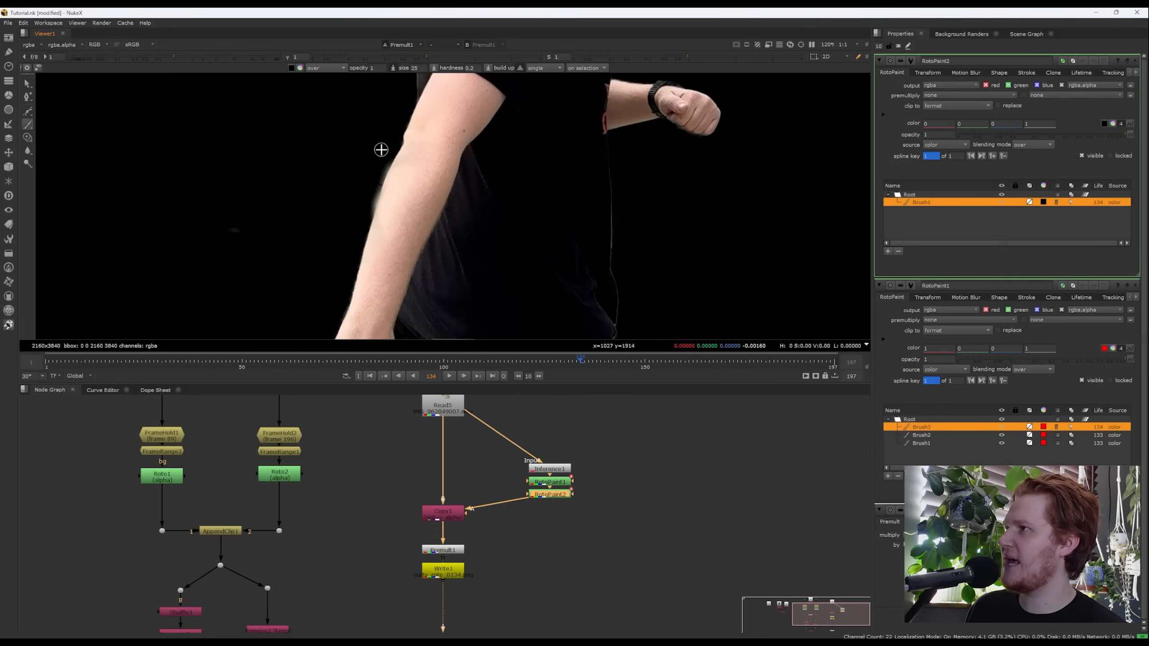
{"action": "left_click_drag", "start_coordinate": [385, 164], "coordinate": [377, 184]}
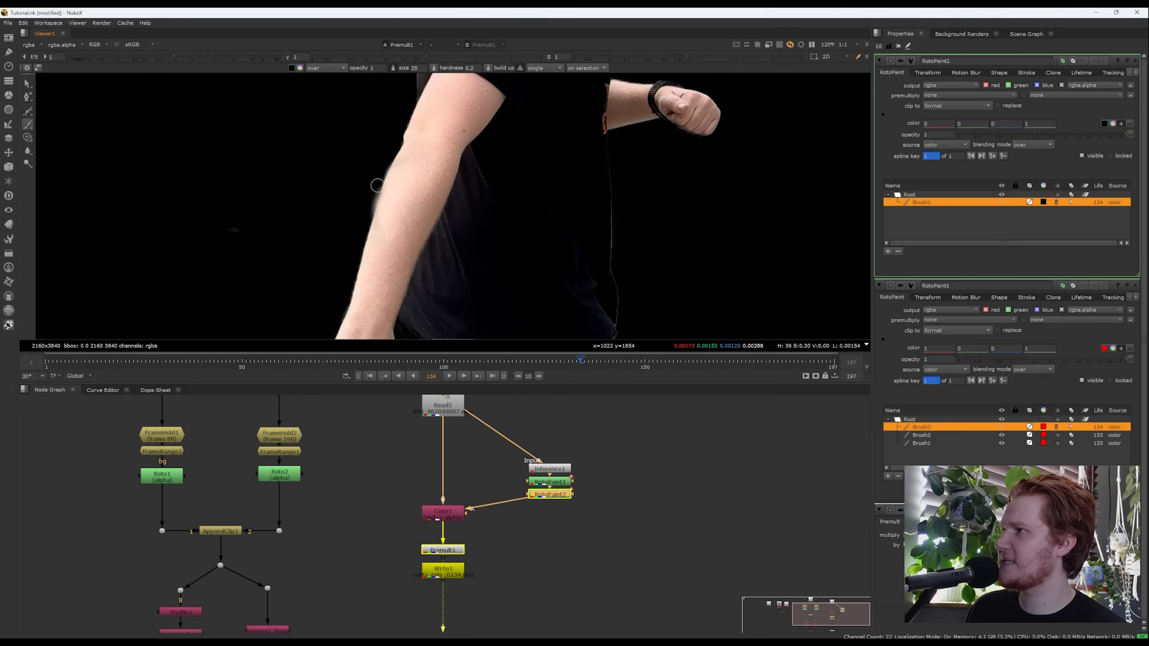
{"action": "key", "text": "Left"}
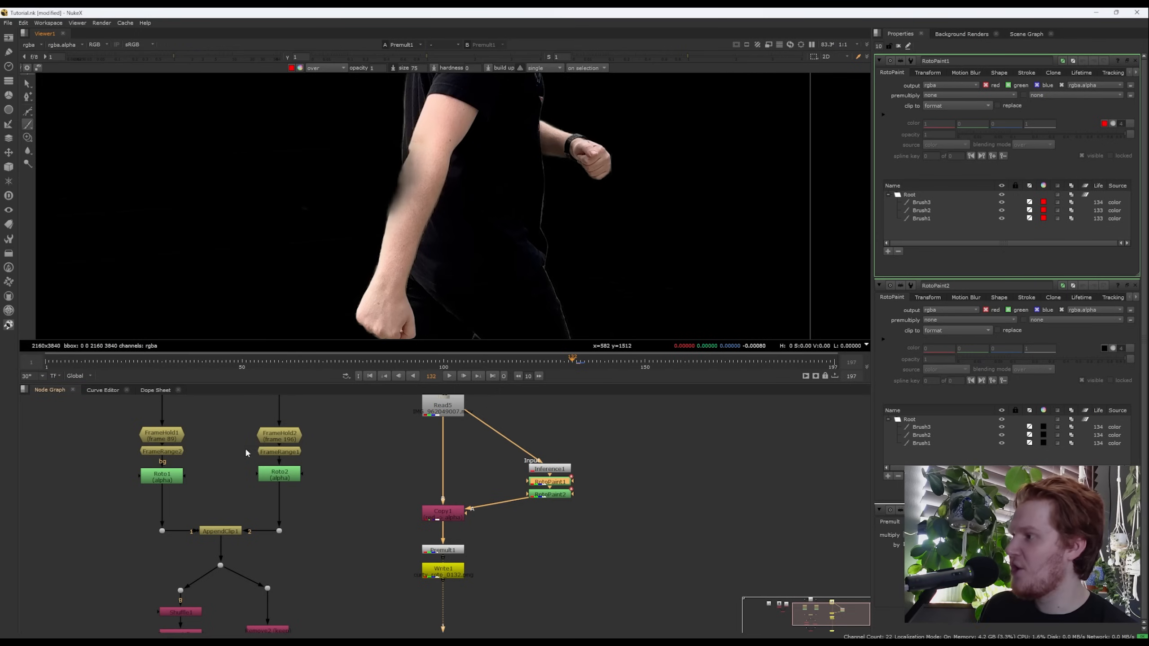
{"action": "scroll", "coordinate": [276, 534], "scroll_direction": "down", "scroll_amount": 5}
{"action": "left_click_drag", "start_coordinate": [302, 531], "coordinate": [216, 451]}
{"action": "scroll", "coordinate": [248, 500], "scroll_direction": "up", "scroll_amount": 3}
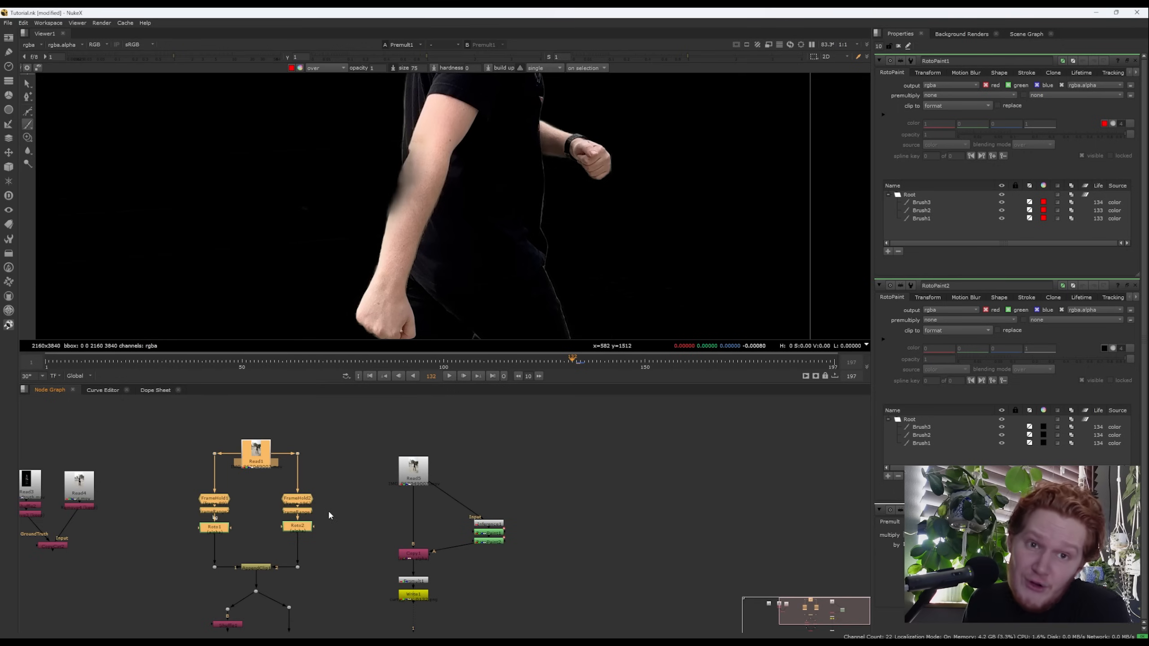
{"action": "scroll", "coordinate": [443, 518], "scroll_direction": "up", "scroll_amount": 2}
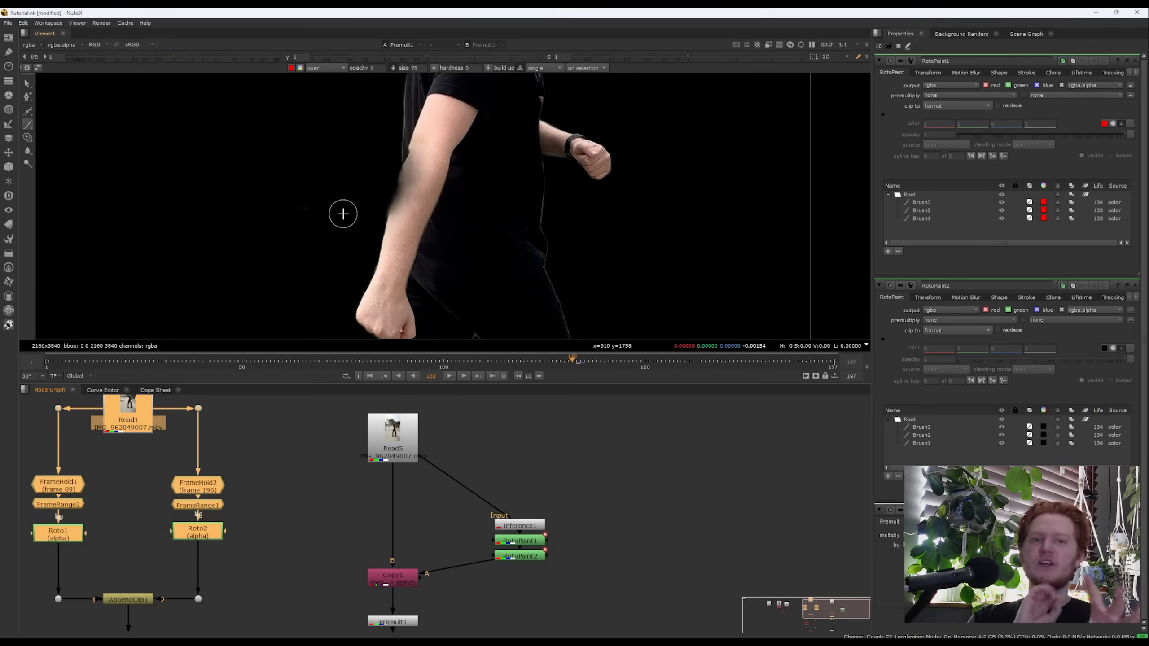
Paint red strokes in RotoPaint1 over the missing forearm areas at frames 132, 131 and 130.
{"action": "left_click", "coordinate": [527, 543]}
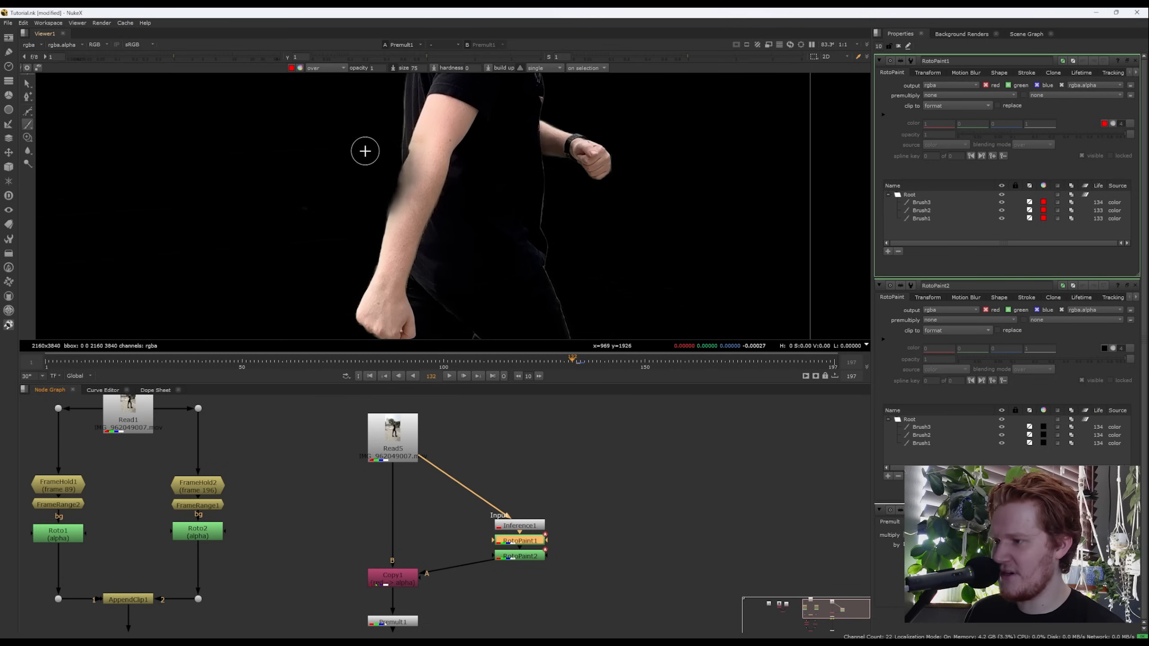
{"action": "mouse_move", "coordinate": [416, 169]}
{"action": "left_mouse_down"}
{"action": "mouse_move", "coordinate": [416, 203]}
{"action": "mouse_move", "coordinate": [420, 154]}
{"action": "mouse_move", "coordinate": [396, 224]}
{"action": "mouse_move", "coordinate": [411, 240]}
{"action": "left_mouse_up"}
{"action": "key", "text": "Left"}
{"action": "mouse_move", "coordinate": [411, 190]}
{"action": "left_mouse_down"}
{"action": "mouse_move", "coordinate": [401, 229]}
{"action": "mouse_move", "coordinate": [434, 182]}
{"action": "left_mouse_up"}
{"action": "key", "text": "Left"}
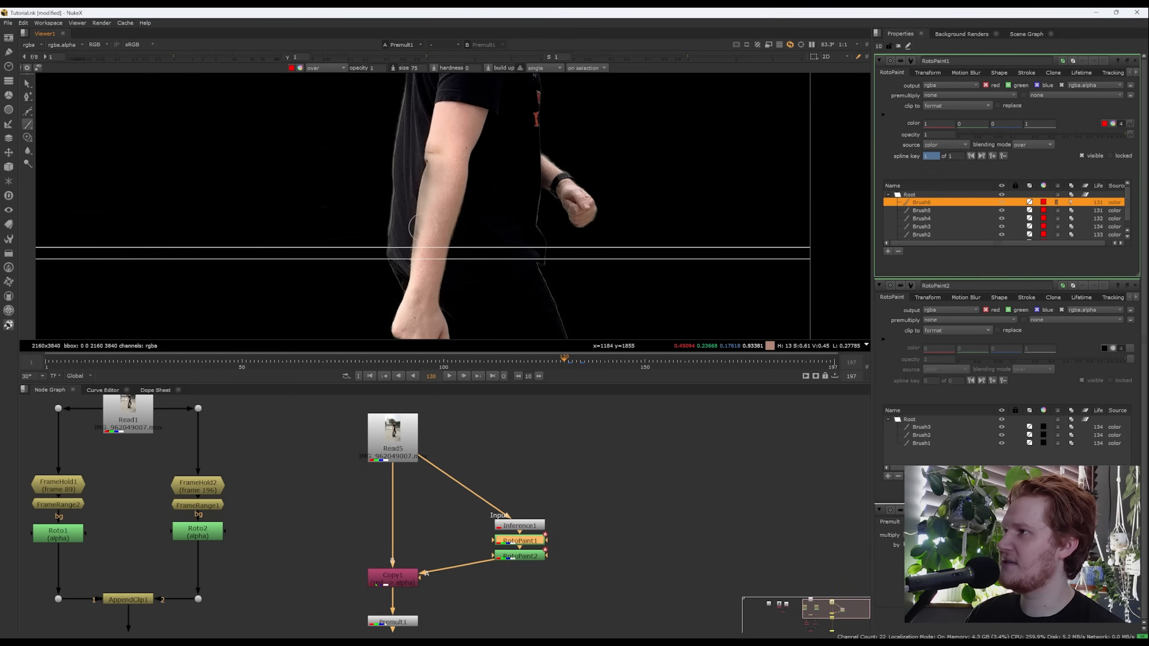
{"action": "left_click_drag", "start_coordinate": [445, 161], "coordinate": [442, 170]}
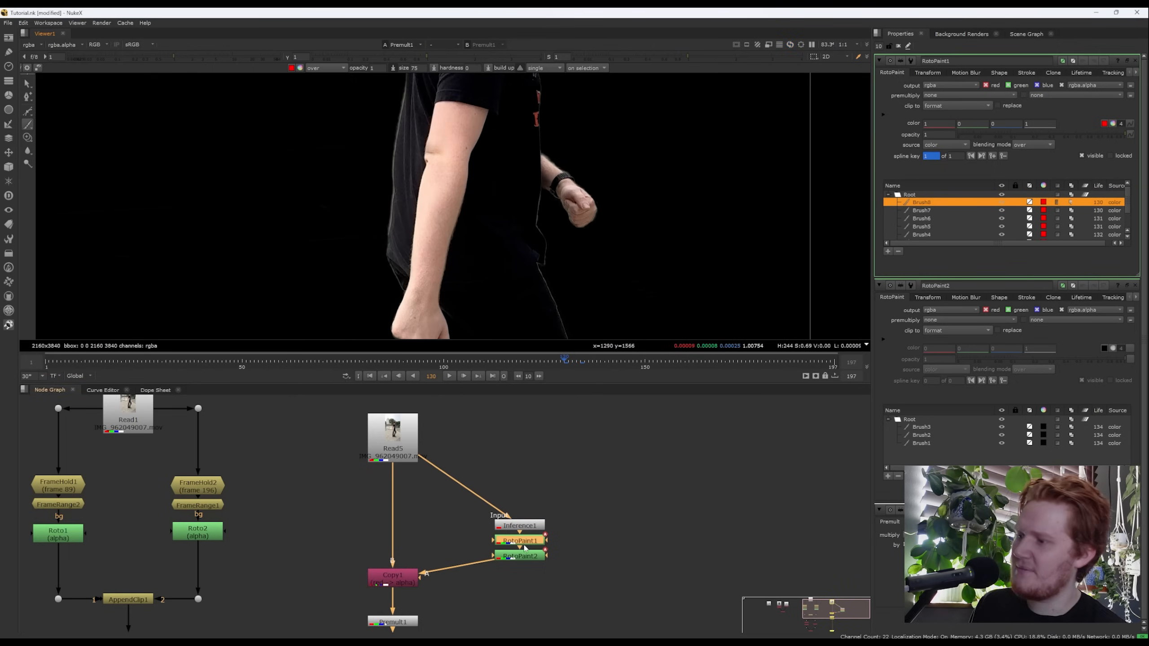
View the RotoPaint2 matte and fill the remaining dark spots on the arms and body at frame 130 using RotoPaint1.
{"action": "left_click", "coordinate": [520, 555]}
{"action": "key", "text": "1"}
{"action": "key", "text": "Left"}
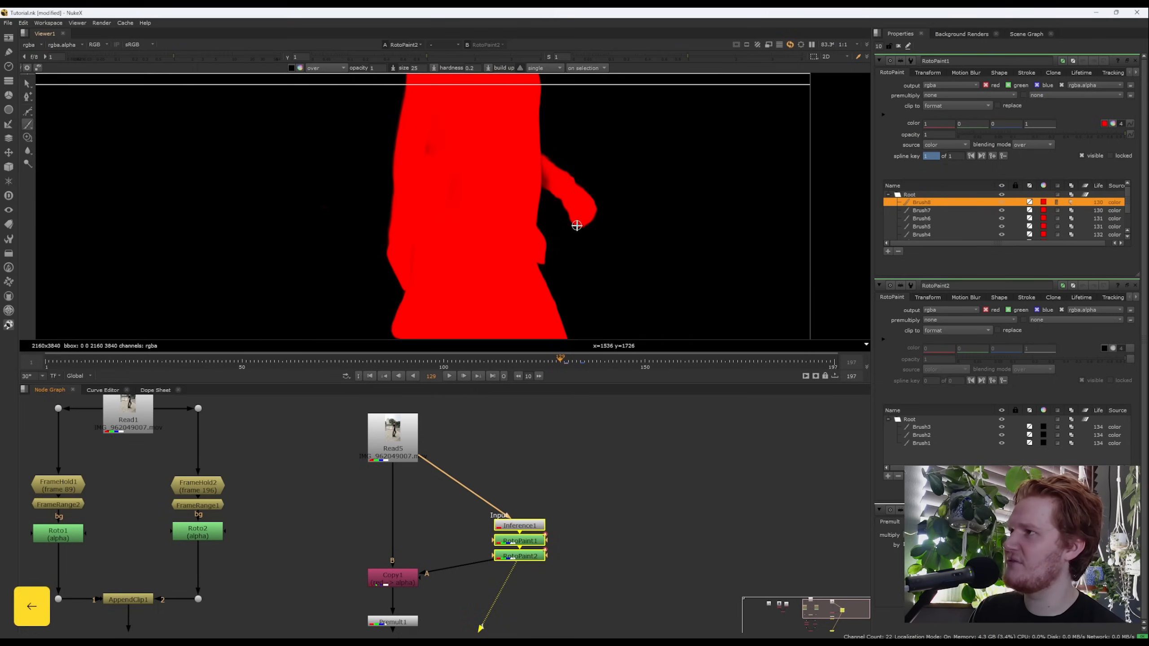
{"action": "key", "text": "Right"}
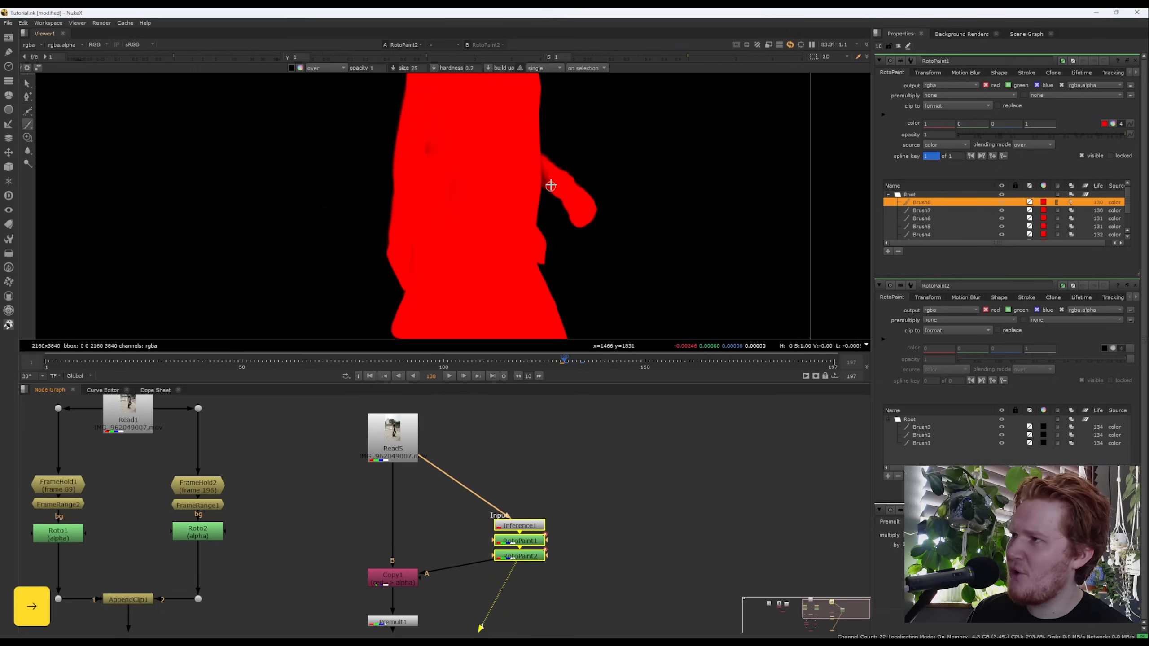
{"action": "left_click", "coordinate": [520, 541]}
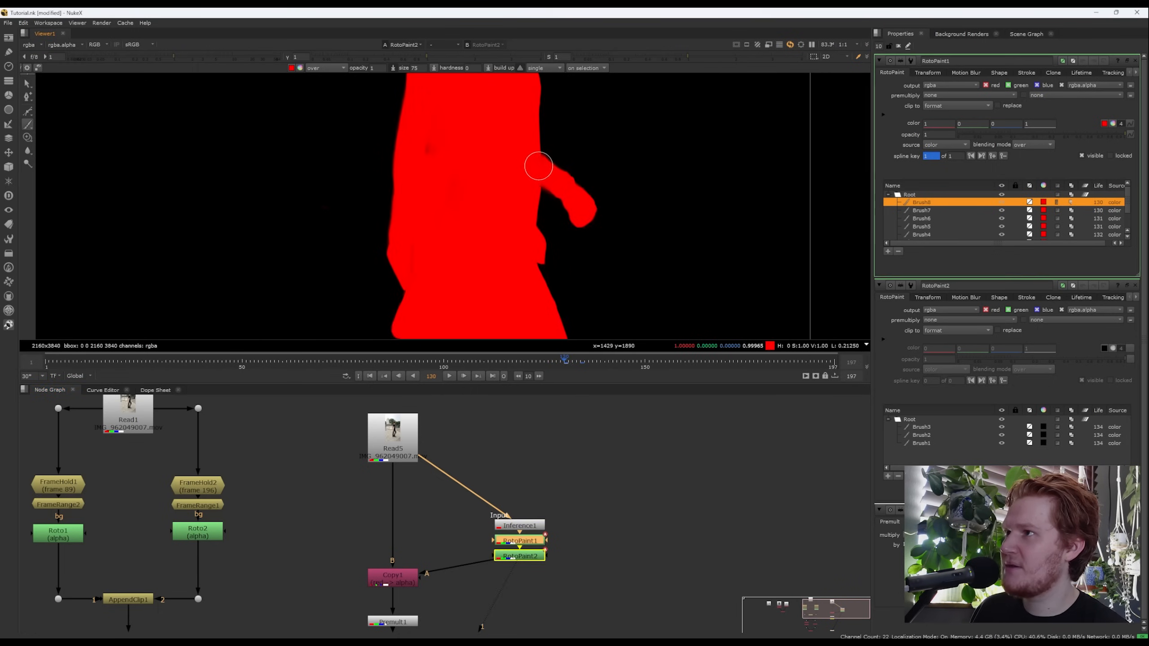
{"action": "left_click_drag", "start_coordinate": [538, 168], "coordinate": [538, 163]}
{"action": "left_click_drag", "start_coordinate": [438, 161], "coordinate": [433, 136]}
{"action": "left_click_drag", "start_coordinate": [420, 222], "coordinate": [412, 262]}
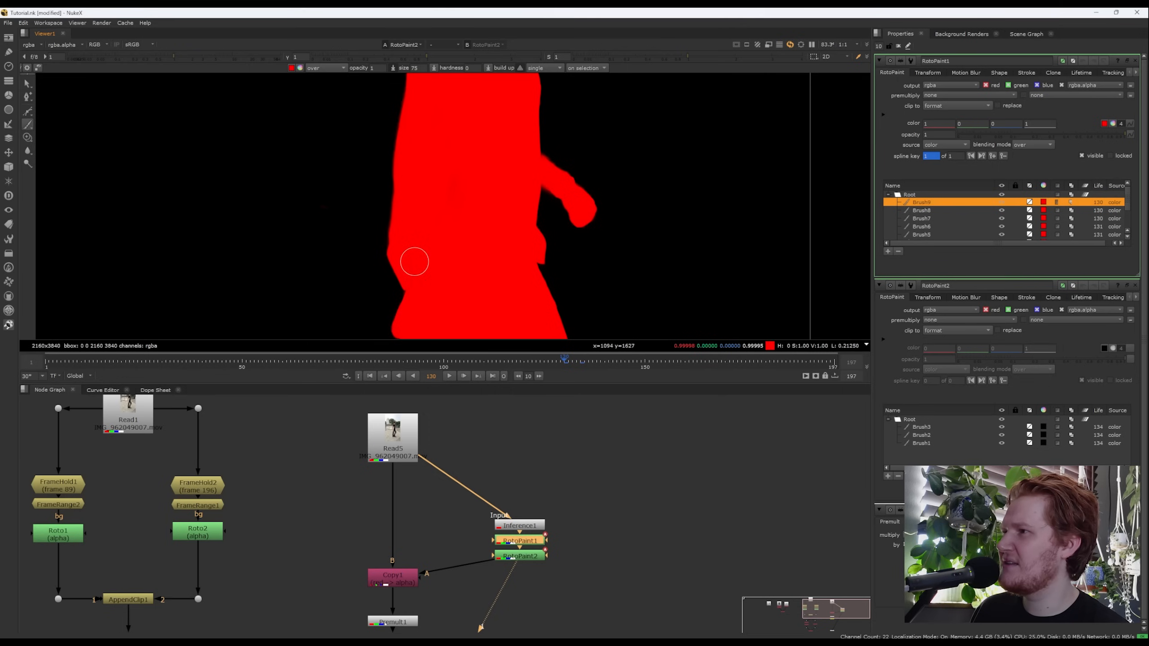
Open RotoPaint2 and paint black along the chin's edge to trim the head matte at frame 130.
{"action": "scroll", "coordinate": [545, 251], "scroll_direction": "down", "scroll_amount": 6}
{"action": "scroll", "coordinate": [542, 127], "scroll_direction": "up", "scroll_amount": 5}
{"action": "scroll", "coordinate": [542, 171], "scroll_direction": "up", "scroll_amount": 5}
{"action": "middle_click_drag", "start_coordinate": [541, 144], "coordinate": [536, 180]}
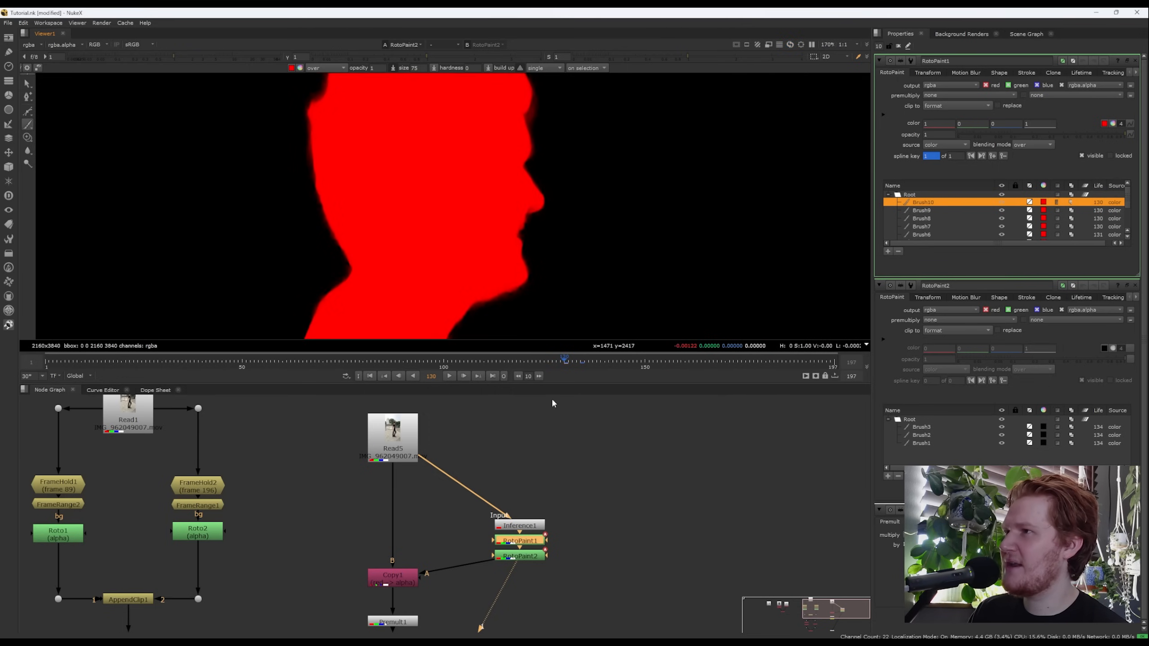
{"action": "double_click", "coordinate": [520, 556]}
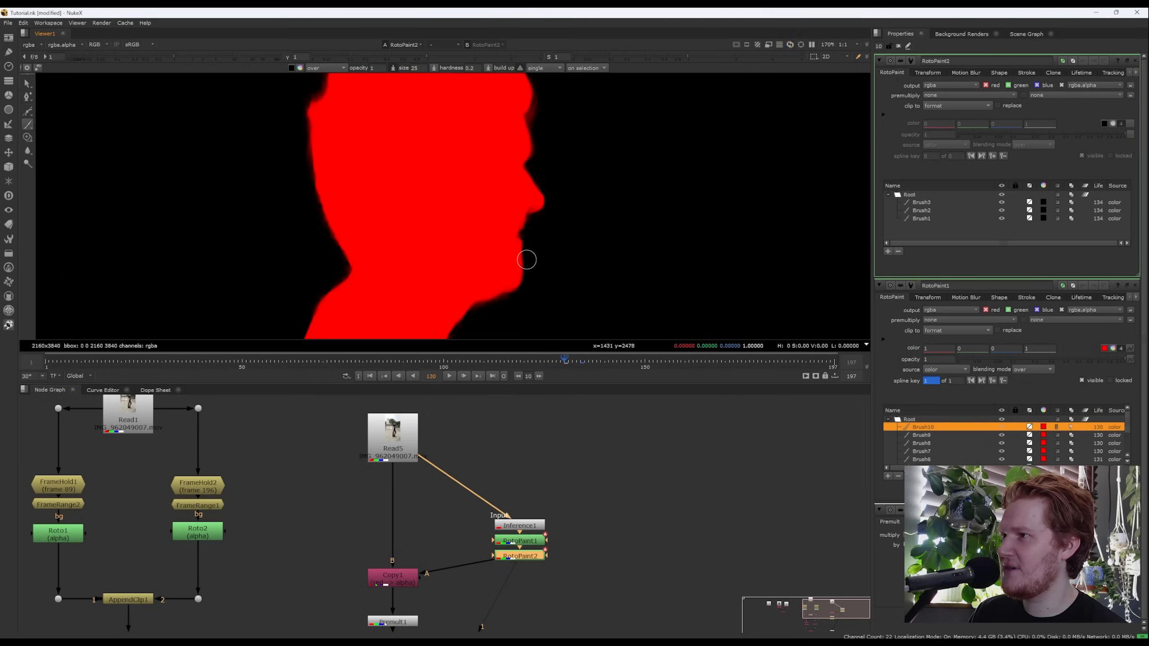
{"action": "left_click", "coordinate": [515, 295]}
{"action": "scroll", "coordinate": [627, 263], "scroll_direction": "down", "scroll_amount": 2}
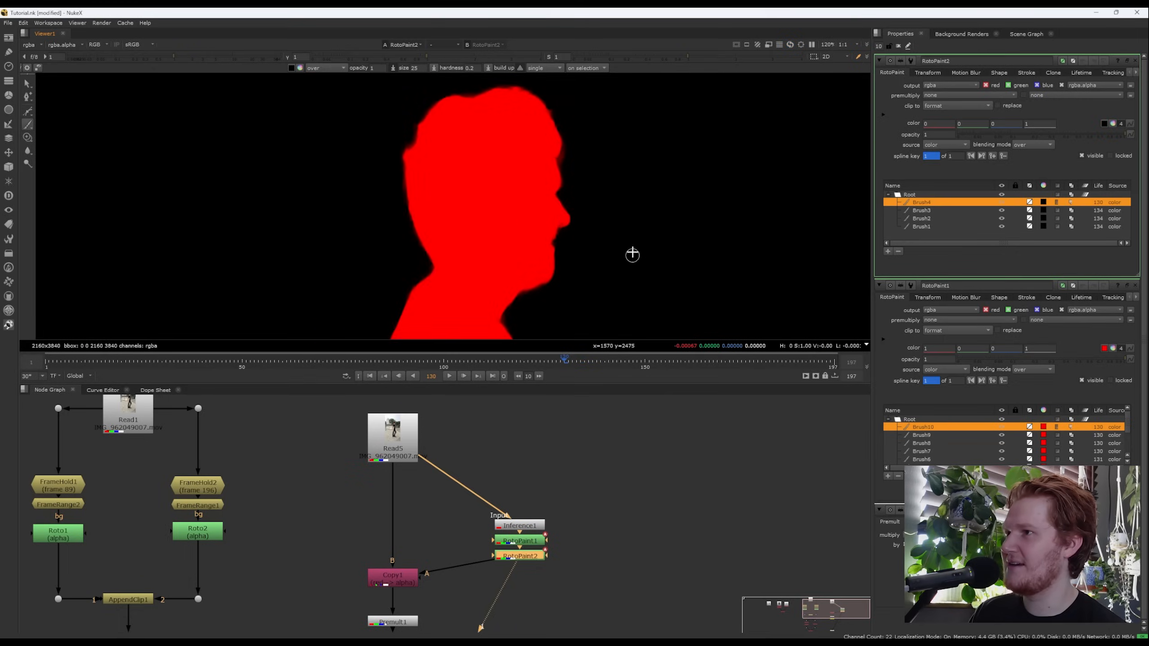
{"action": "left_click", "coordinate": [569, 437]}
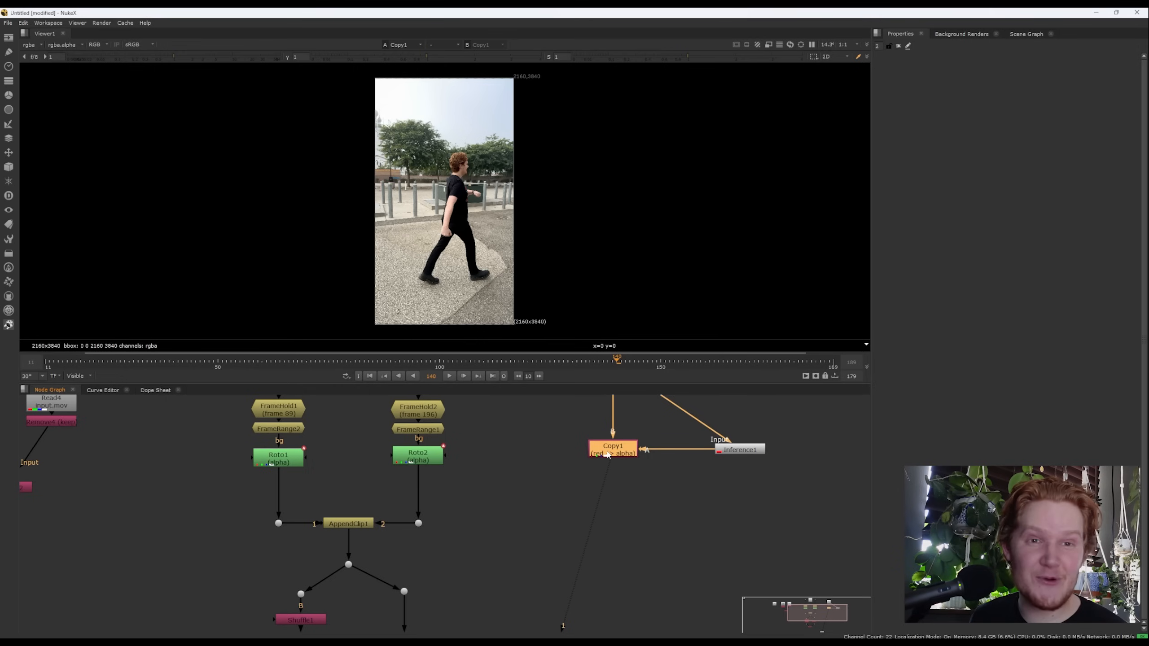
Add an image Write node after Copy1 and place it well below Copy1 in the node graph.
{"action": "key", "text": "Tab"}
{"action": "type", "text": "write"}
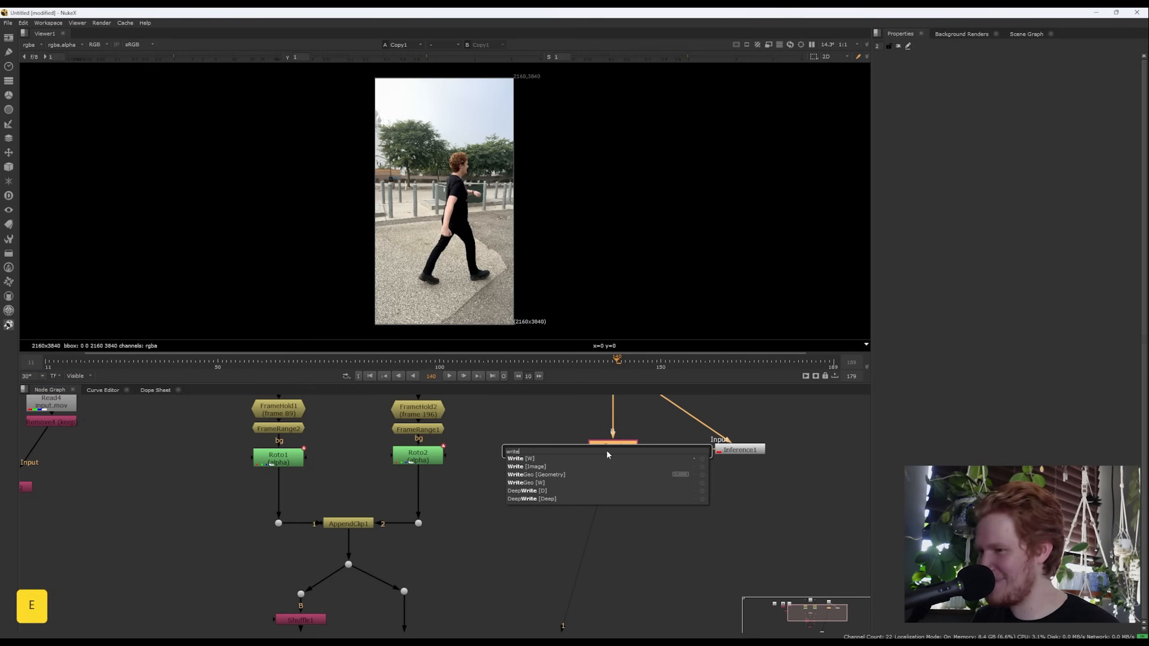
{"action": "key", "text": "Down"}
{"action": "key", "text": "Return"}
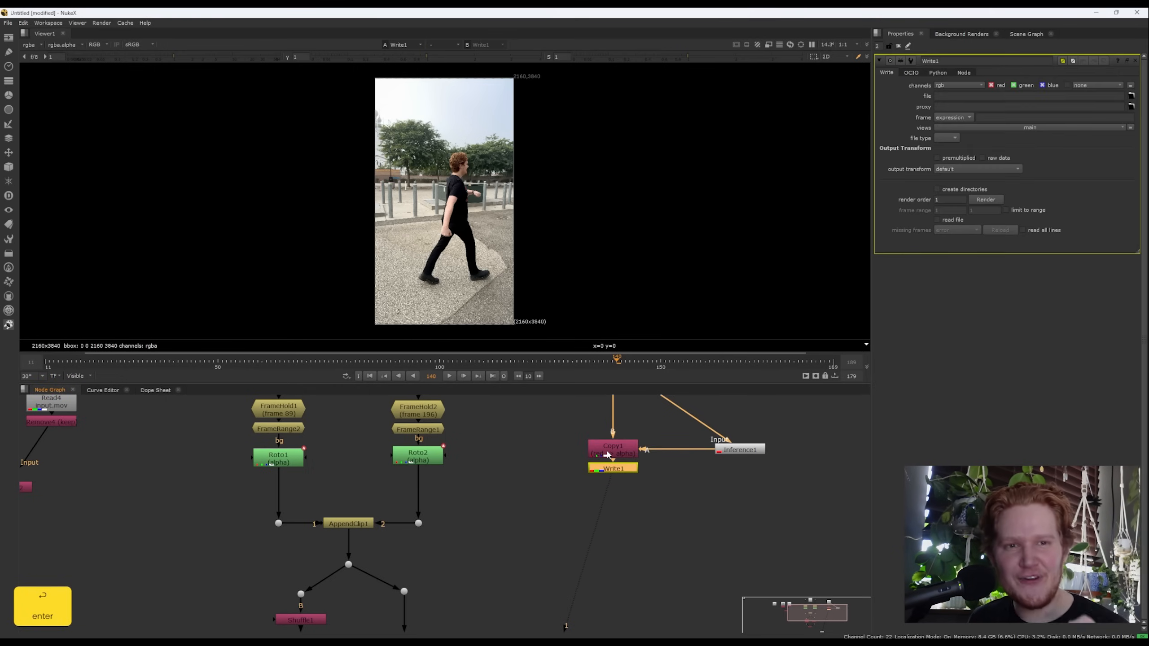
{"action": "left_click_drag", "start_coordinate": [616, 475], "coordinate": [615, 604]}
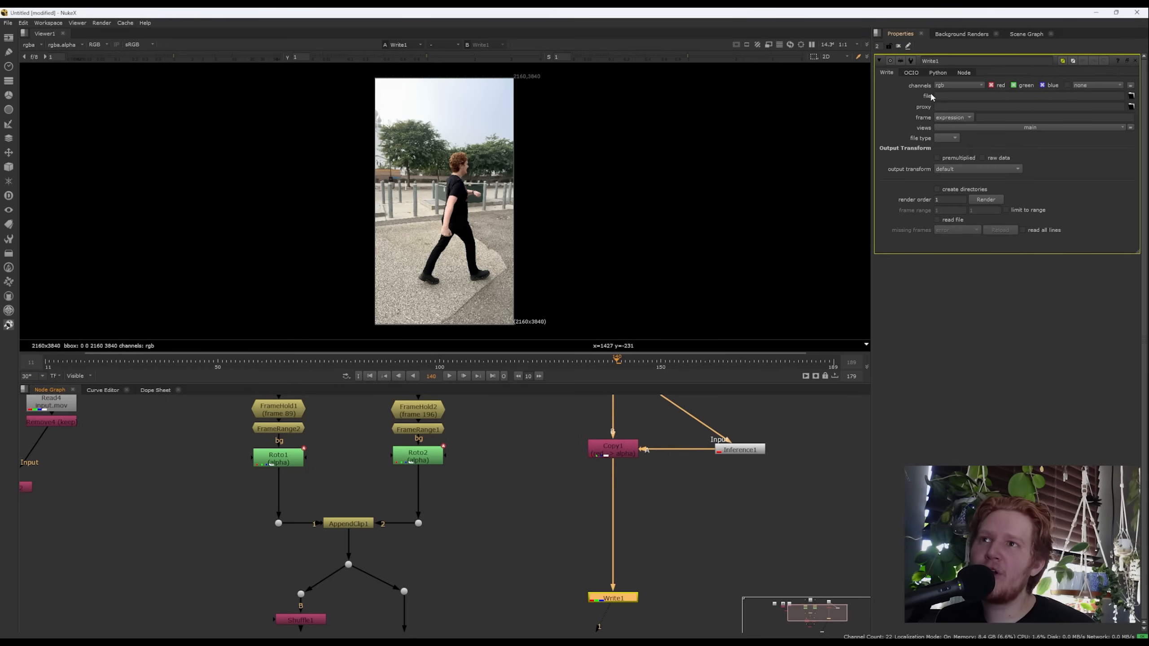
Browse for Write1's output location and create a Desktop folder named curtybirdy_roto_pngs.
{"action": "left_click", "coordinate": [1131, 96]}
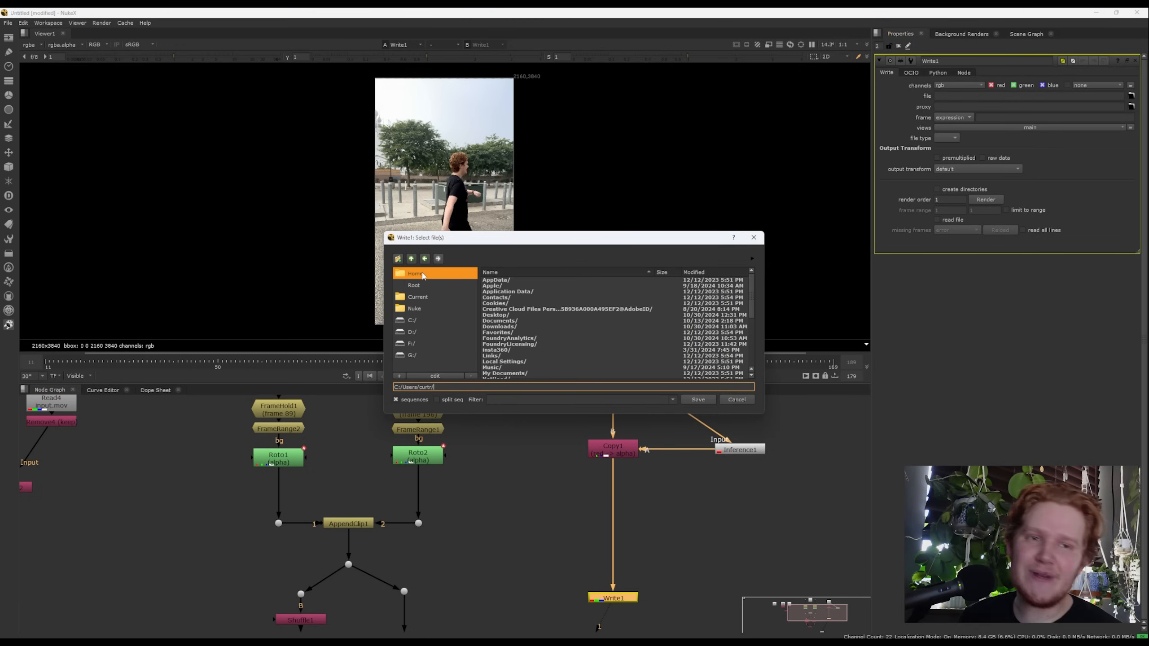
{"action": "double_click", "coordinate": [498, 315]}
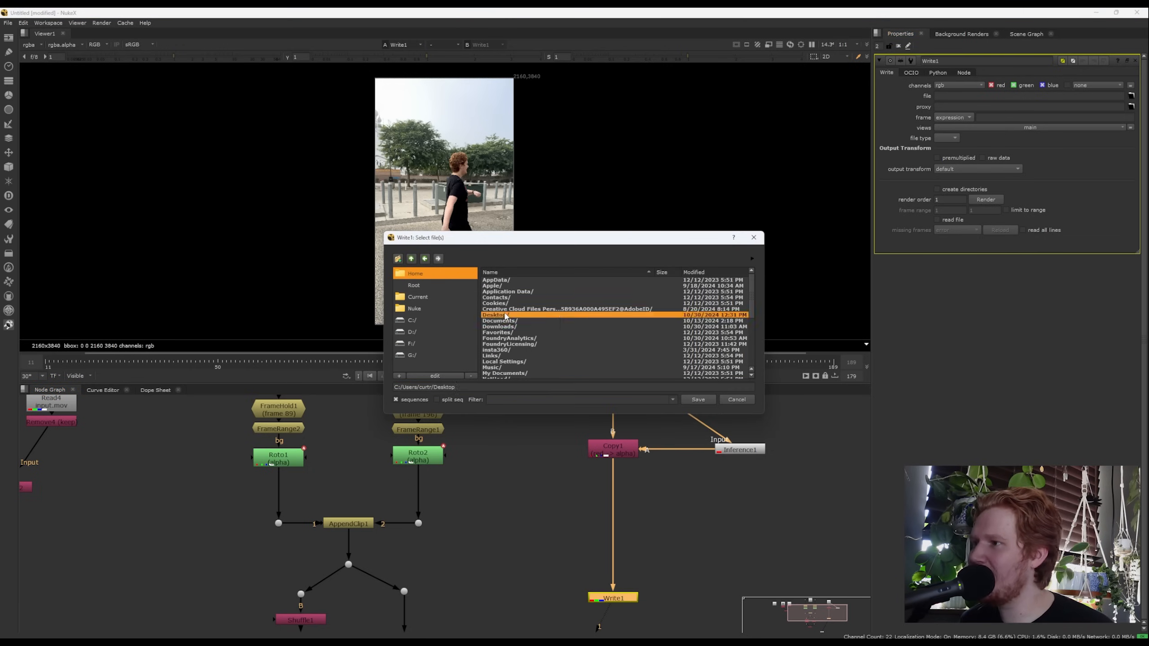
{"action": "left_click", "coordinate": [398, 259]}
{"action": "type", "text": "c"}
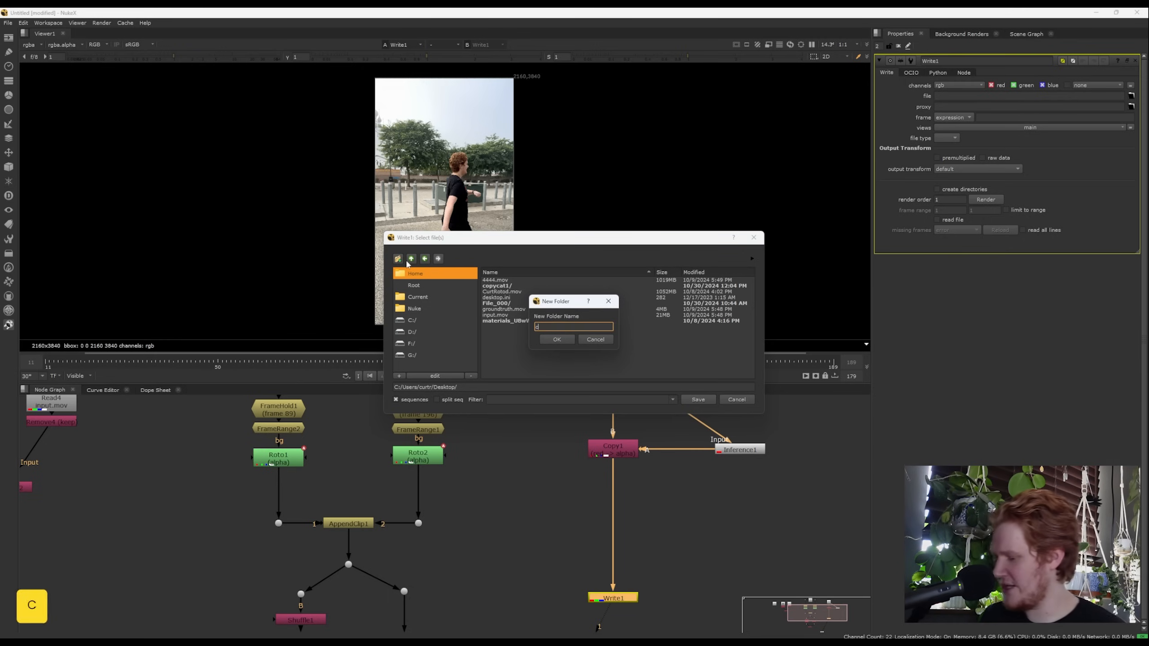
{"action": "type", "text": "urtybird"}
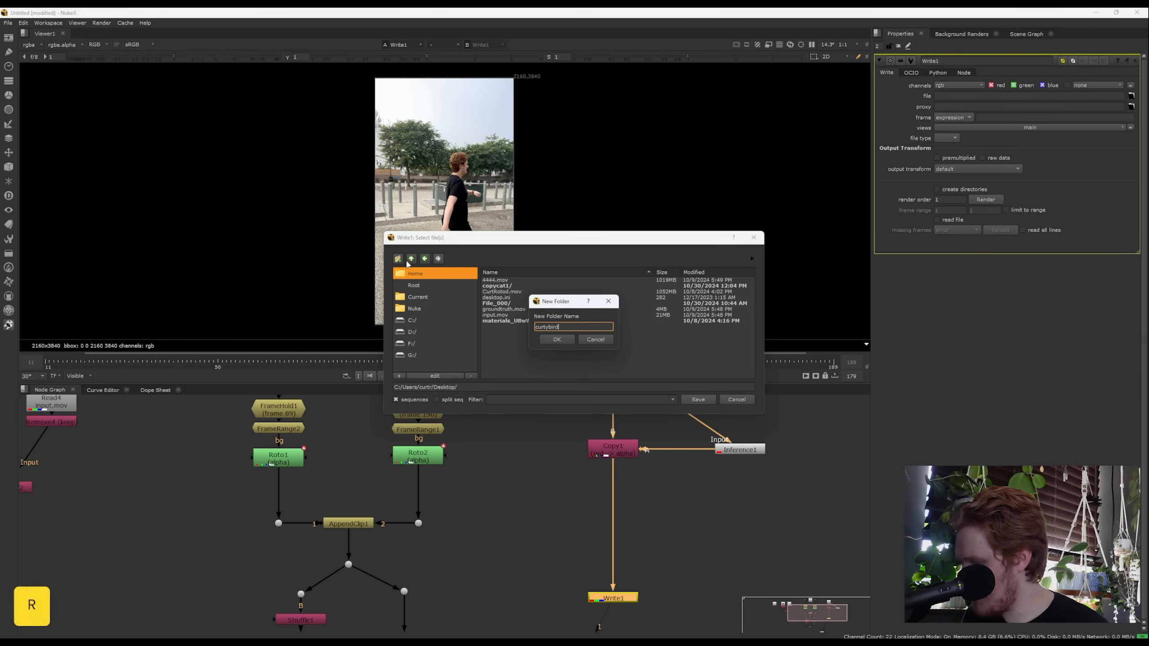
{"action": "type", "text": "y_roto_pngs"}
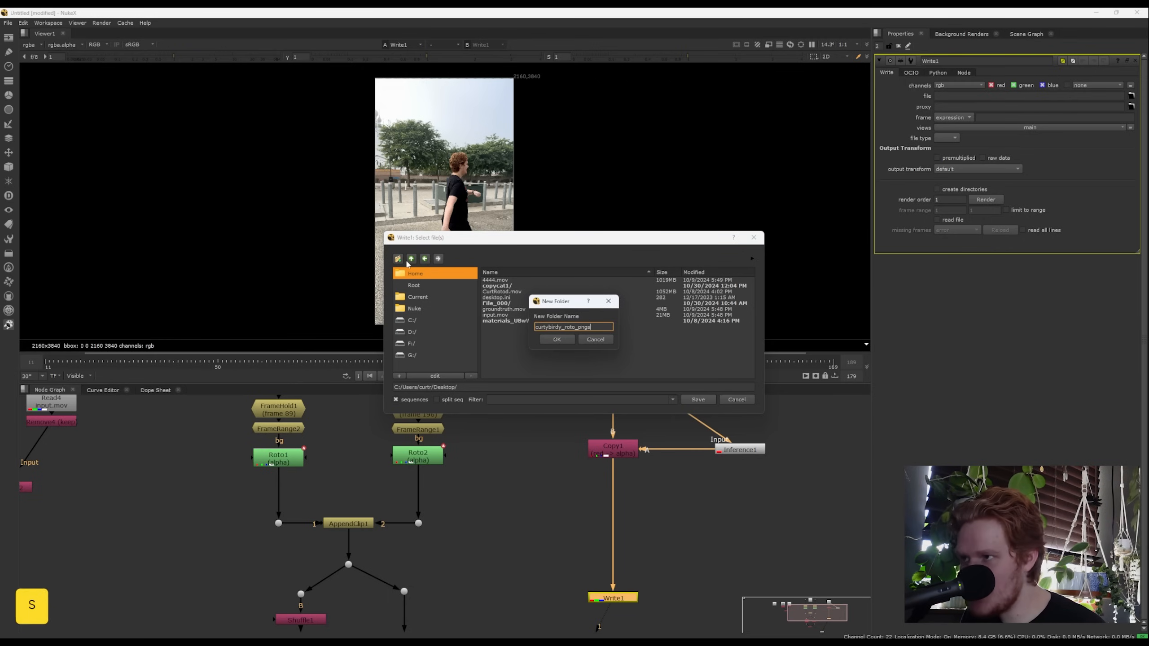
{"action": "key", "text": "Return"}
Set Write1's output file name to curty_roto_####.png inside the new folder and save the path.
{"action": "left_click", "coordinate": [532, 389]}
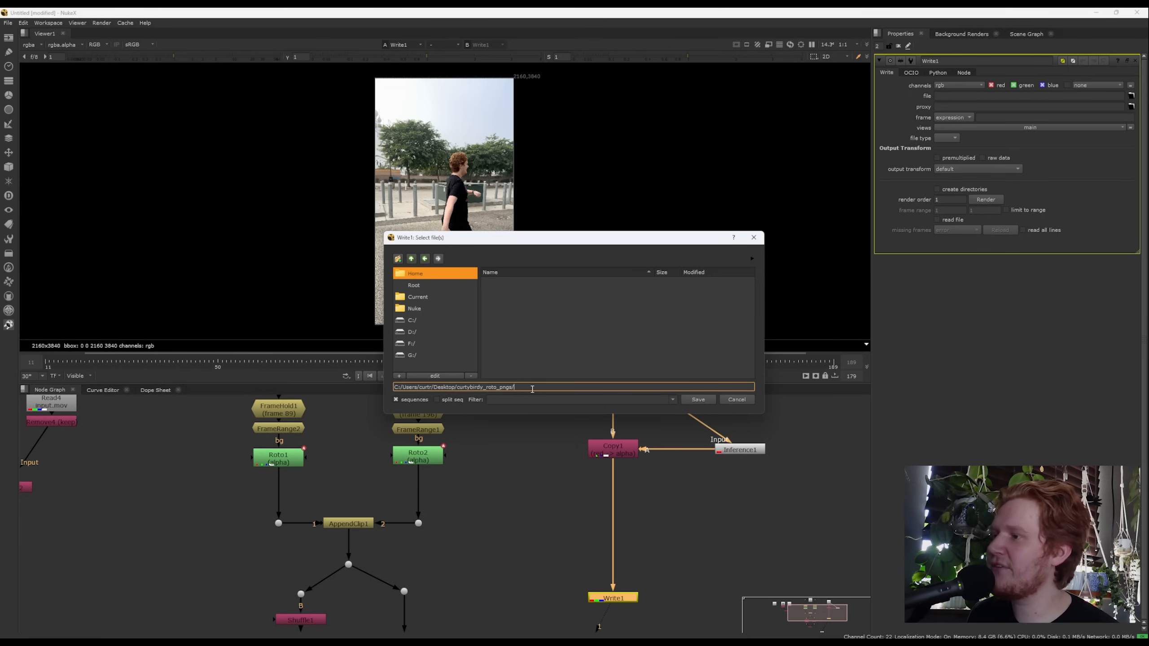
{"action": "type", "text": "curty"}
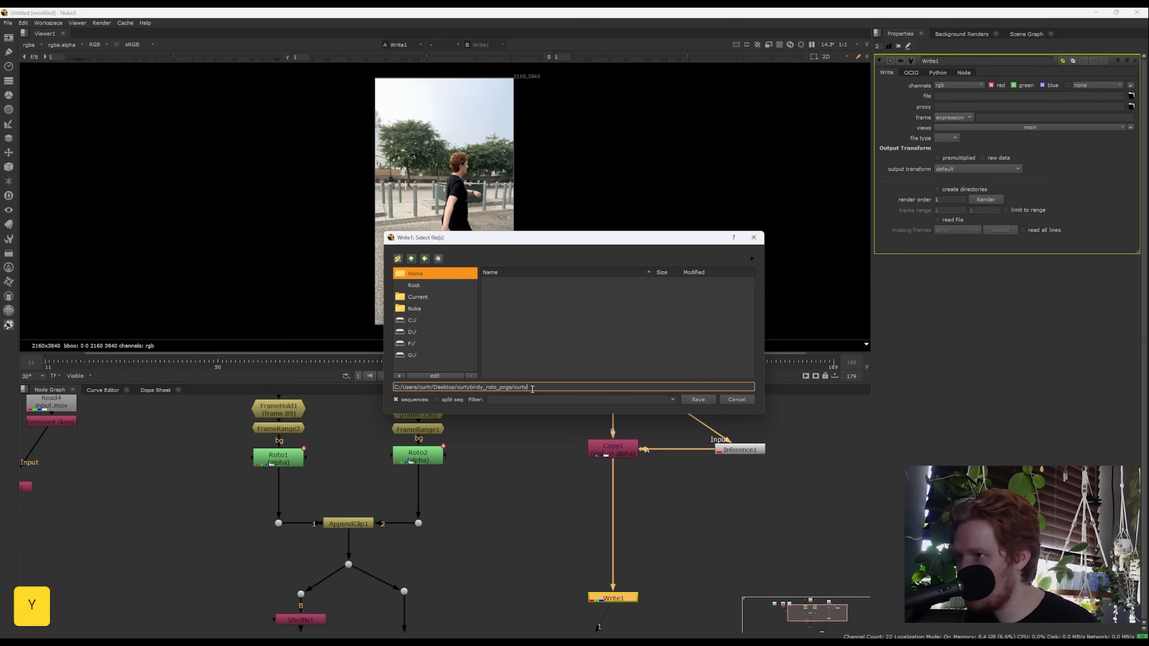
{"action": "type", "text": "_roto_"}
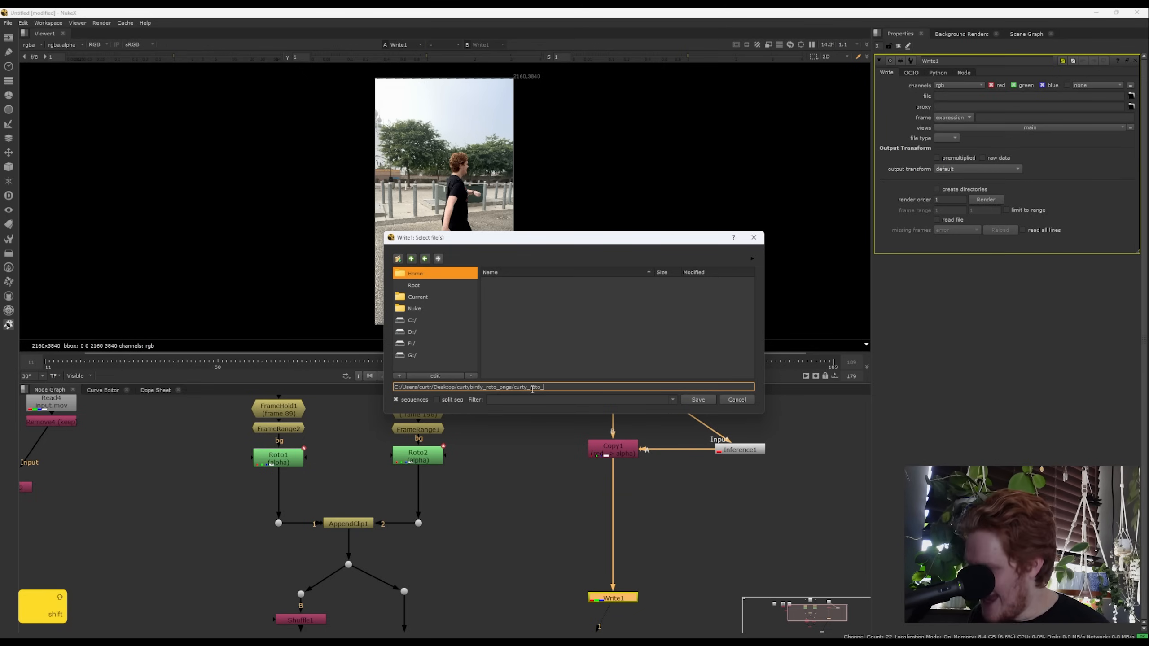
{"action": "type", "text": "####.png"}
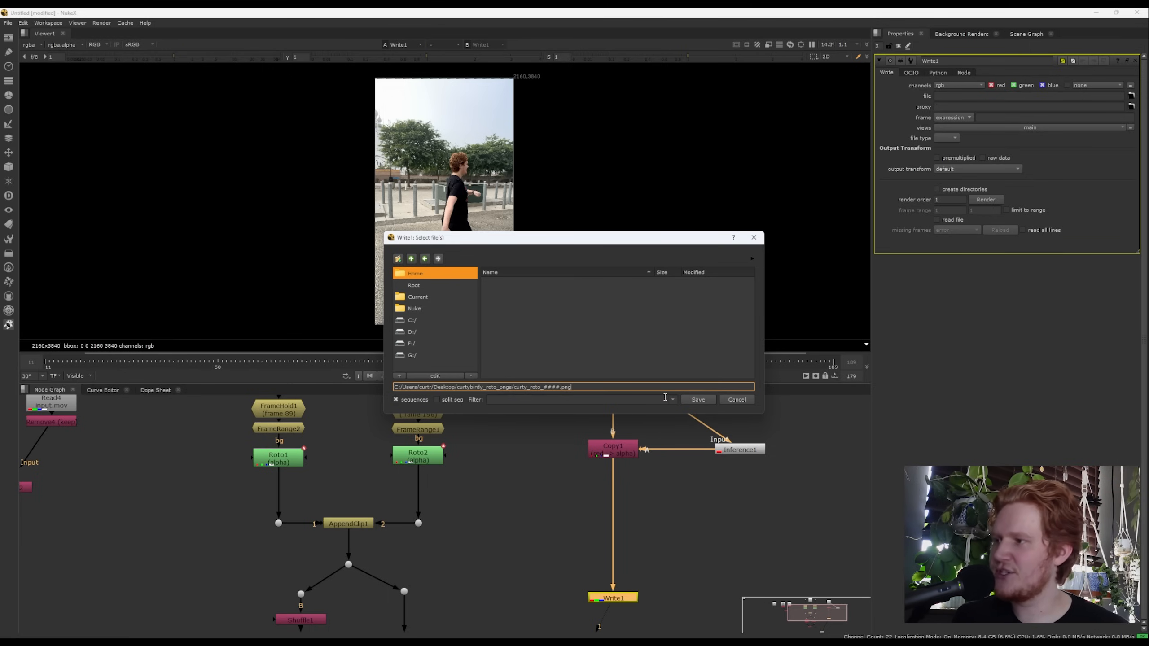
{"action": "left_click", "coordinate": [698, 399]}
Set Write1's channels to rgba and its PNG data type to 16 bit.
{"action": "left_click", "coordinate": [958, 85]}
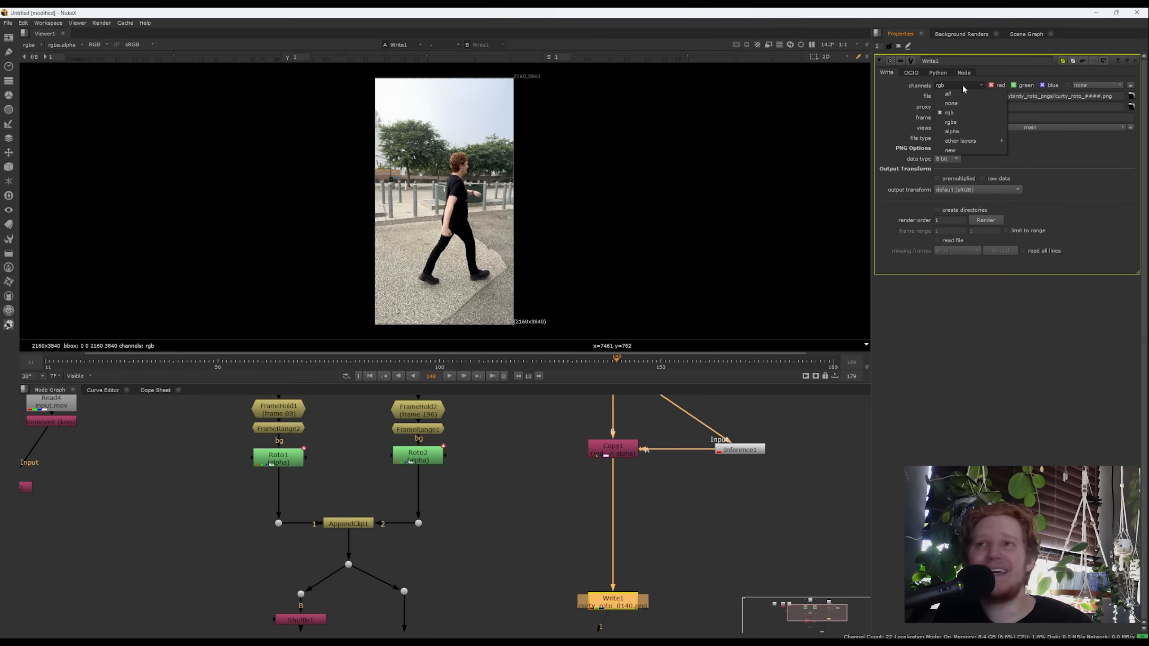
{"action": "left_click", "coordinate": [956, 123]}
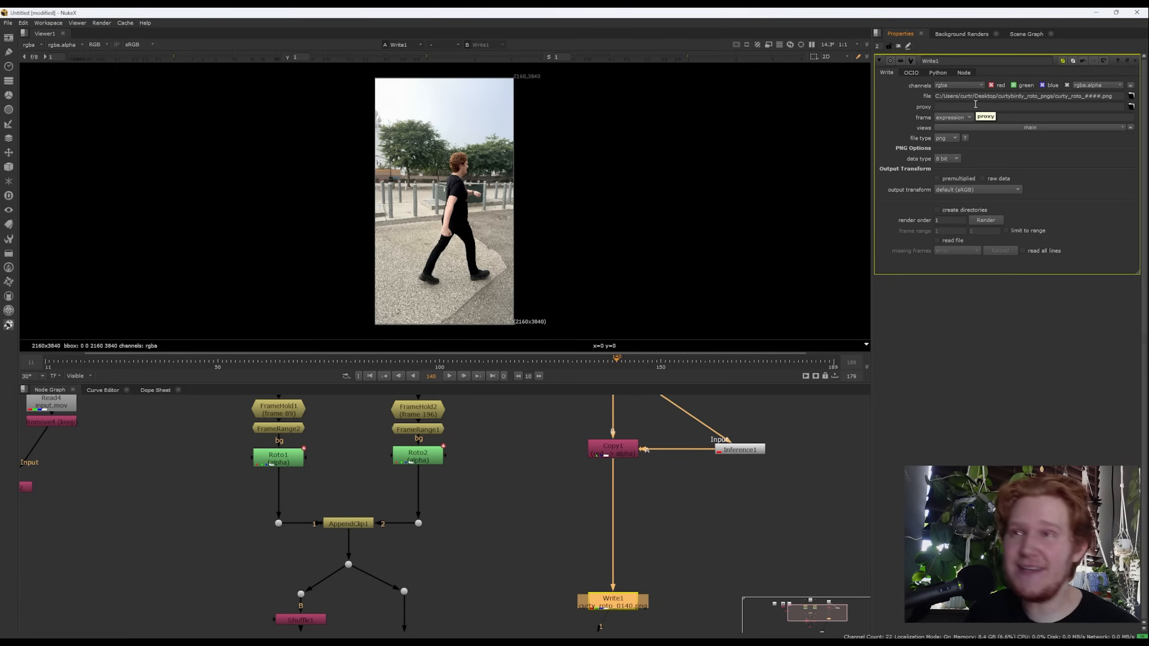
{"action": "left_click", "coordinate": [945, 159]}
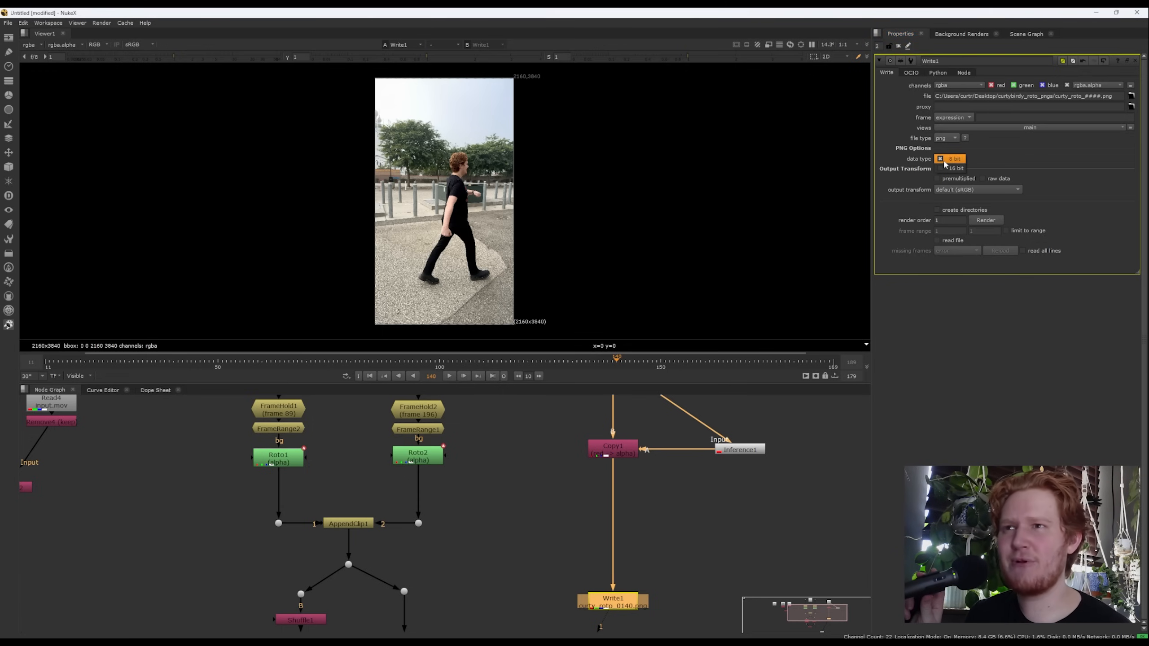
{"action": "left_click", "coordinate": [944, 159]}
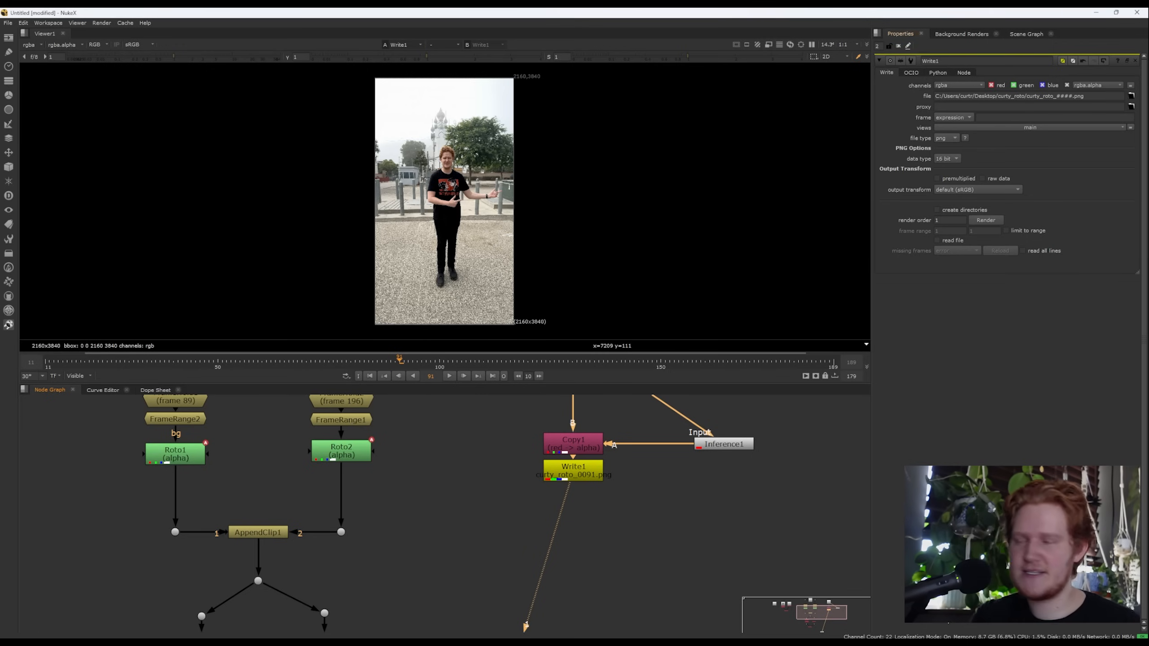
Move Write1 further down to make room beneath Copy1, and select Copy1.
{"action": "left_click", "coordinate": [576, 479]}
{"action": "left_click_drag", "start_coordinate": [580, 484], "coordinate": [582, 602]}
{"action": "left_click", "coordinate": [579, 450]}
{"action": "key", "text": "Tab"}
{"action": "type", "text": "reformat"}
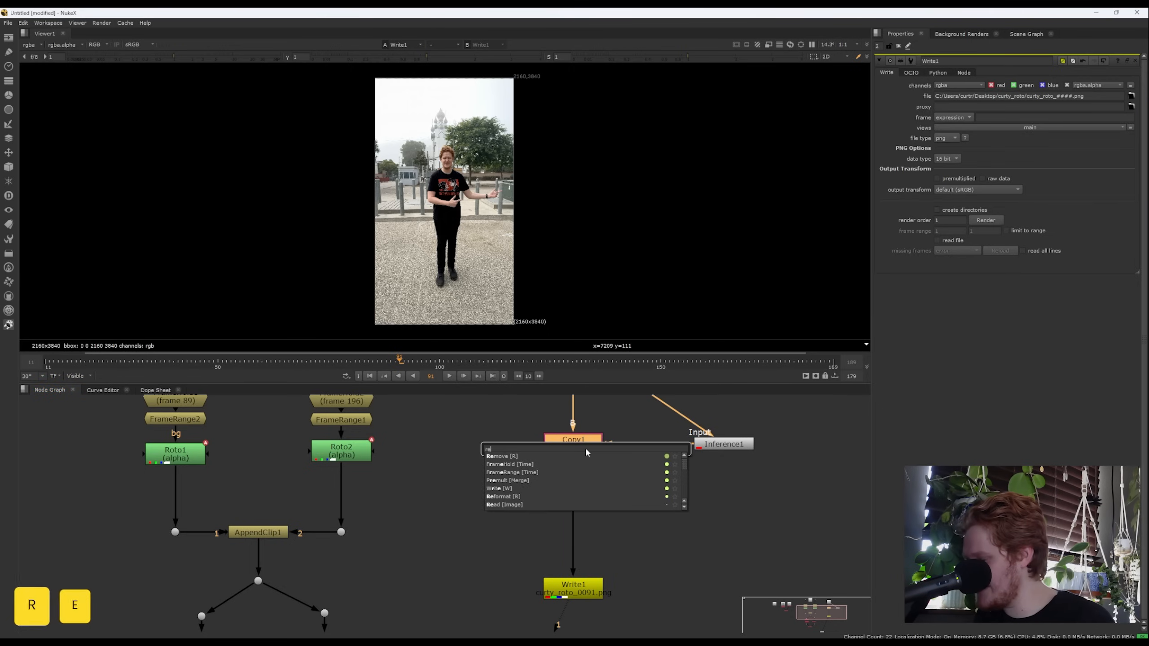
{"action": "key", "text": "shift+Return"}
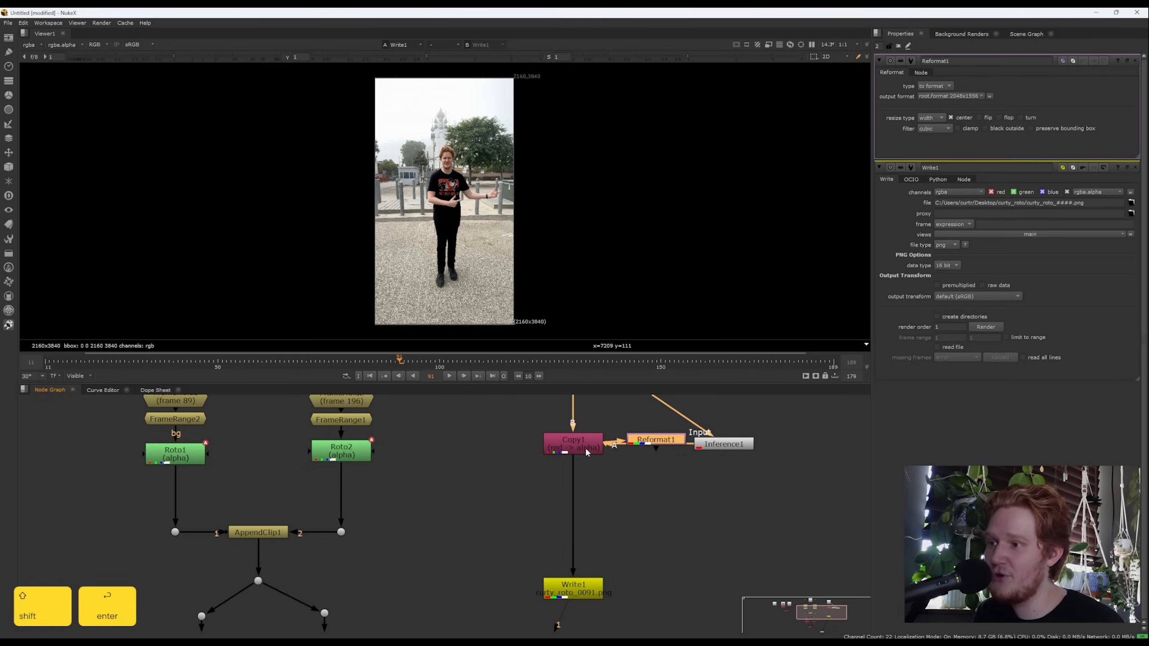
Insert a Reformat node between Copy1 and Write1.
{"action": "key", "text": "Tab"}
{"action": "type", "text": "reformat"}
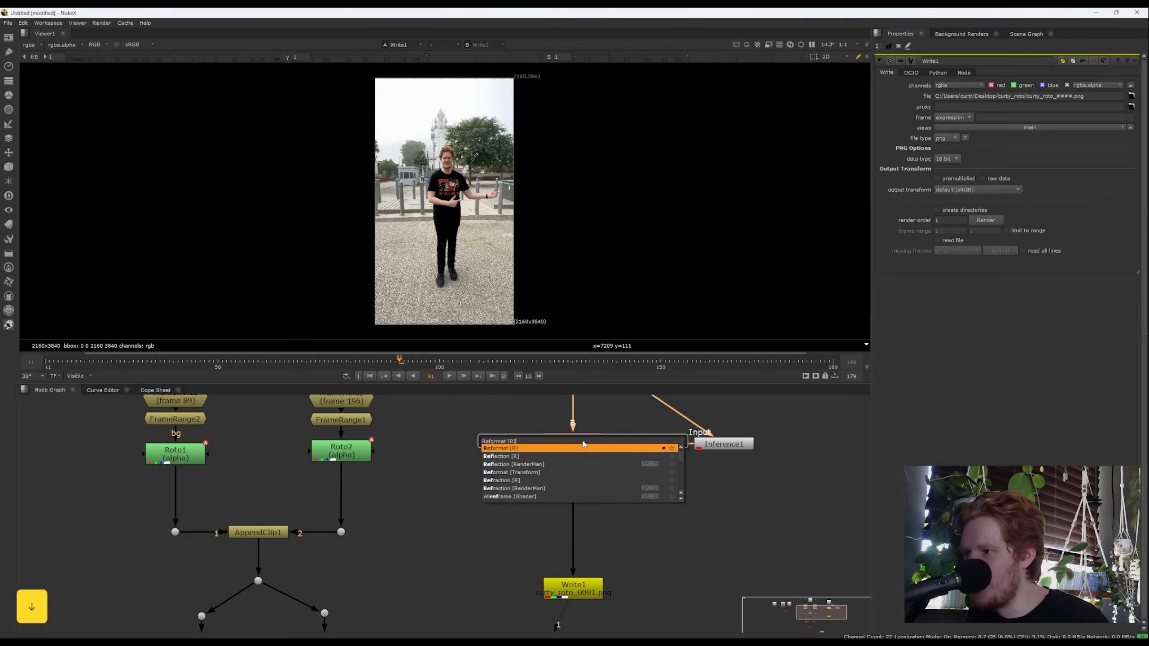
{"action": "key", "text": "Return"}
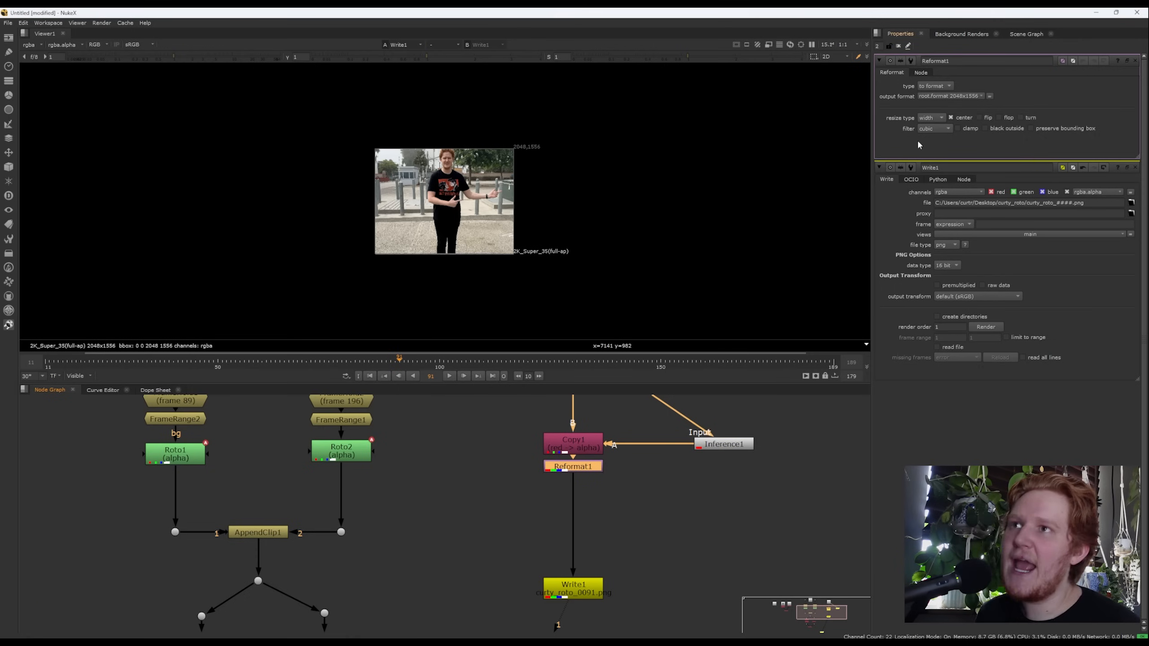
Set Reformat1's output format to HD_1080 and enable turn so the vertical footage fills the frame sideways.
{"action": "left_click", "coordinate": [932, 97]}
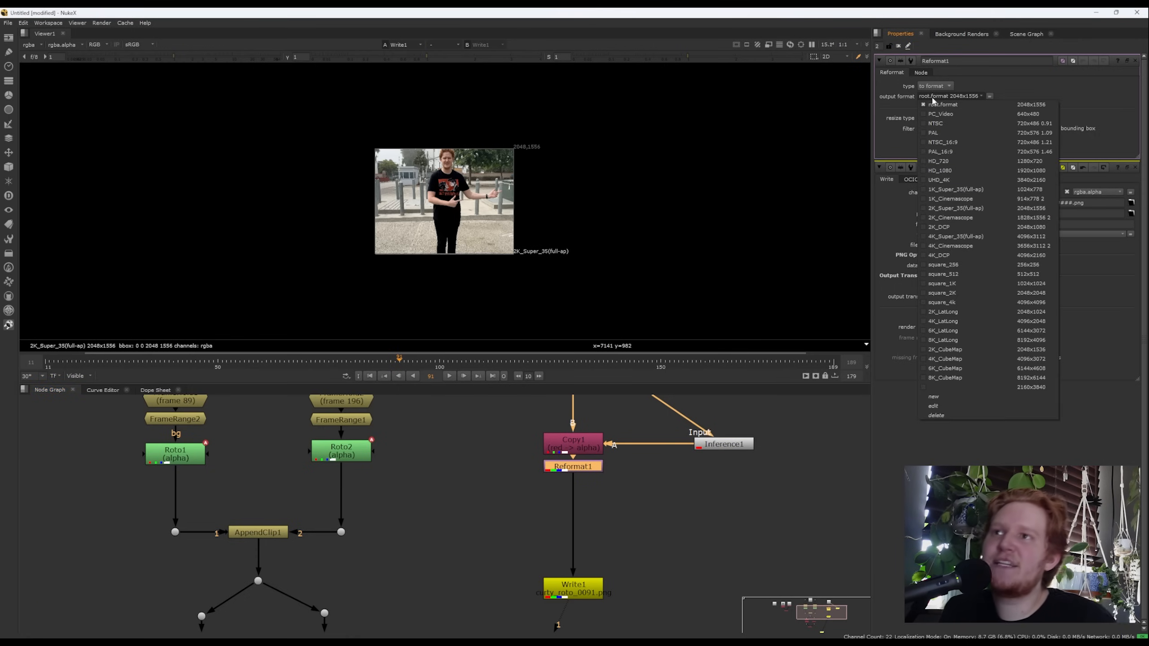
{"action": "left_click", "coordinate": [941, 170]}
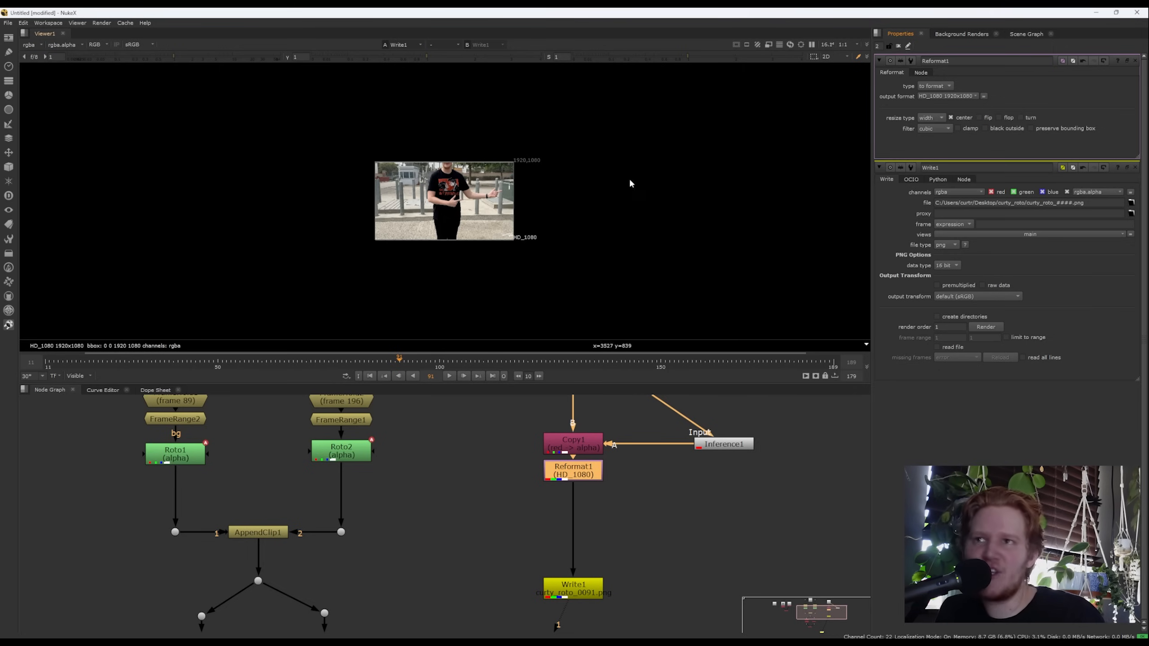
{"action": "left_click", "coordinate": [1020, 117]}
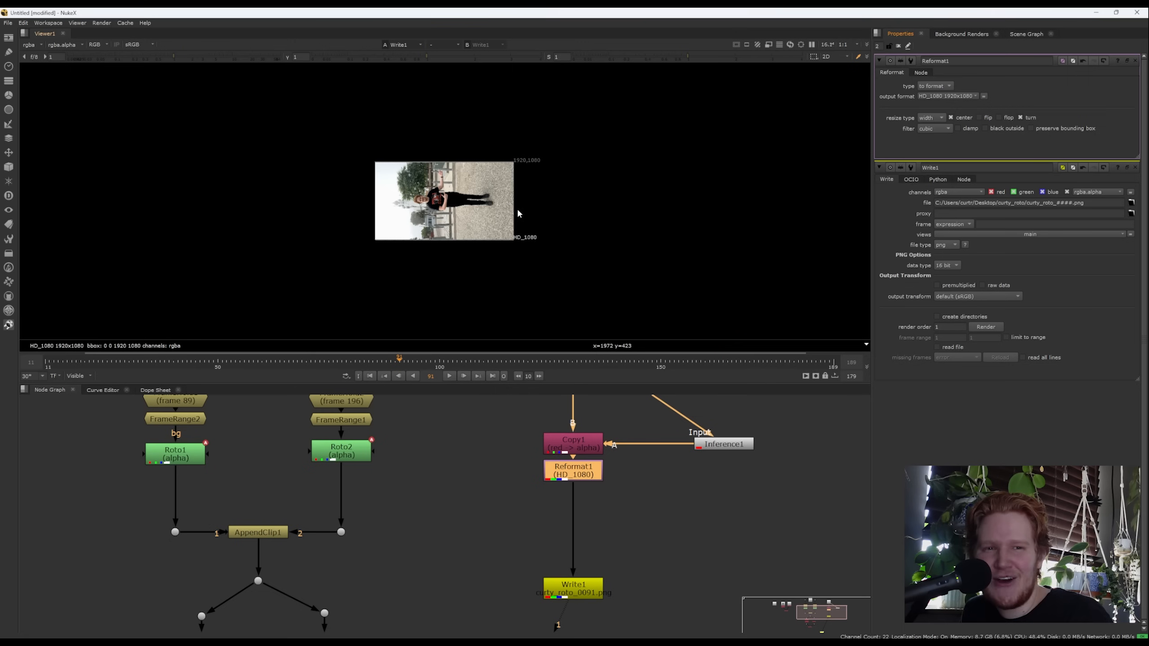
{"action": "key", "text": "f"}
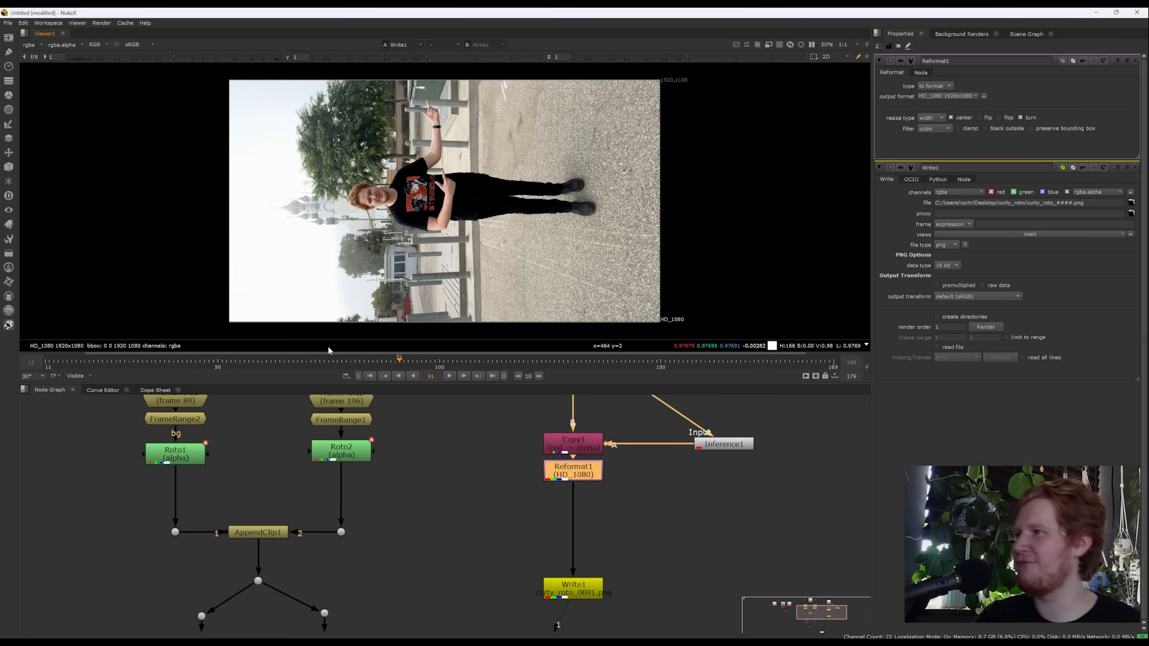
Open Write1, view its output, and start rendering the PNG sequence with the default render settings.
{"action": "middle_click_drag", "start_coordinate": [577, 587], "coordinate": [575, 545]}
{"action": "double_click", "coordinate": [574, 545]}
{"action": "scroll", "coordinate": [638, 576], "scroll_direction": "down", "scroll_amount": 1}
{"action": "middle_click_drag", "start_coordinate": [640, 575], "coordinate": [599, 492]}
{"action": "key", "text": "1"}
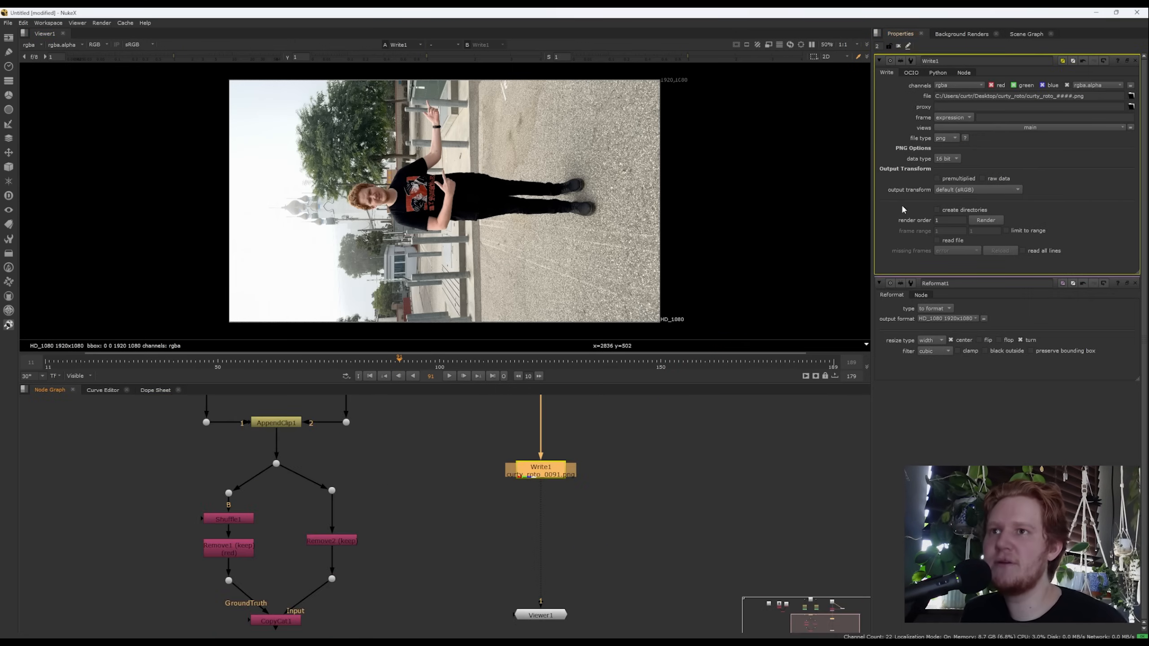
{"action": "key", "text": "F7"}
{"action": "left_click", "coordinate": [566, 345]}
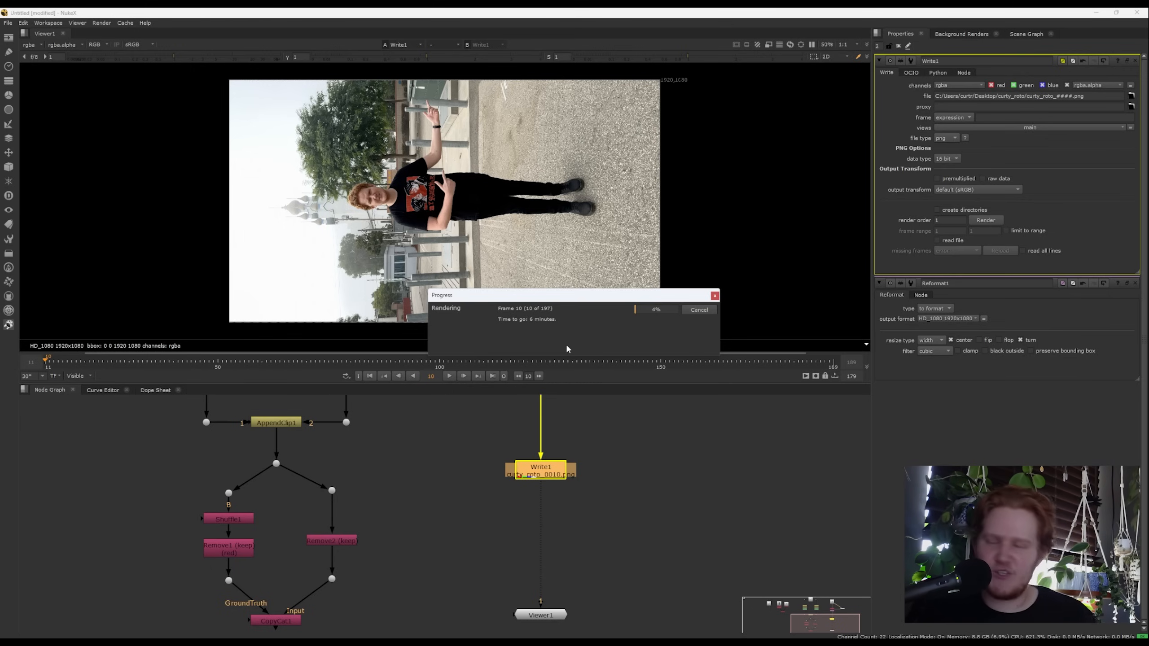
Launch Blender 4.1 while the render runs and dismiss the splash screen.
{"action": "key", "text": "super"}
{"action": "type", "text": "ble"}
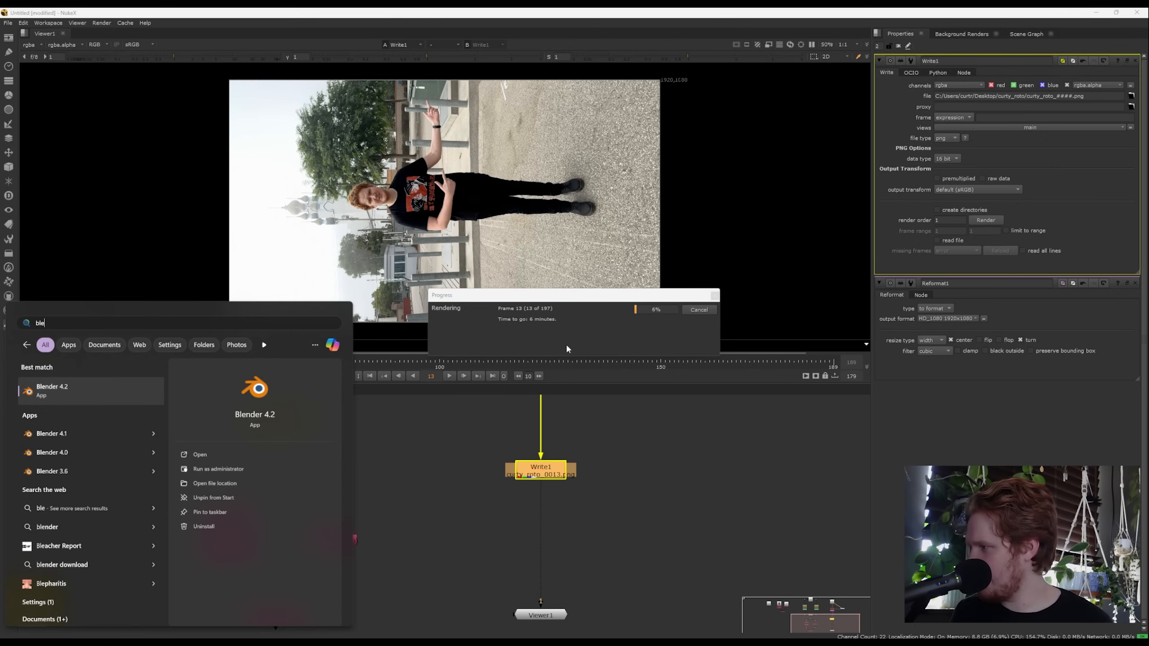
{"action": "key", "text": "Down"}
{"action": "key", "text": "Down"}
{"action": "key", "text": "Return"}
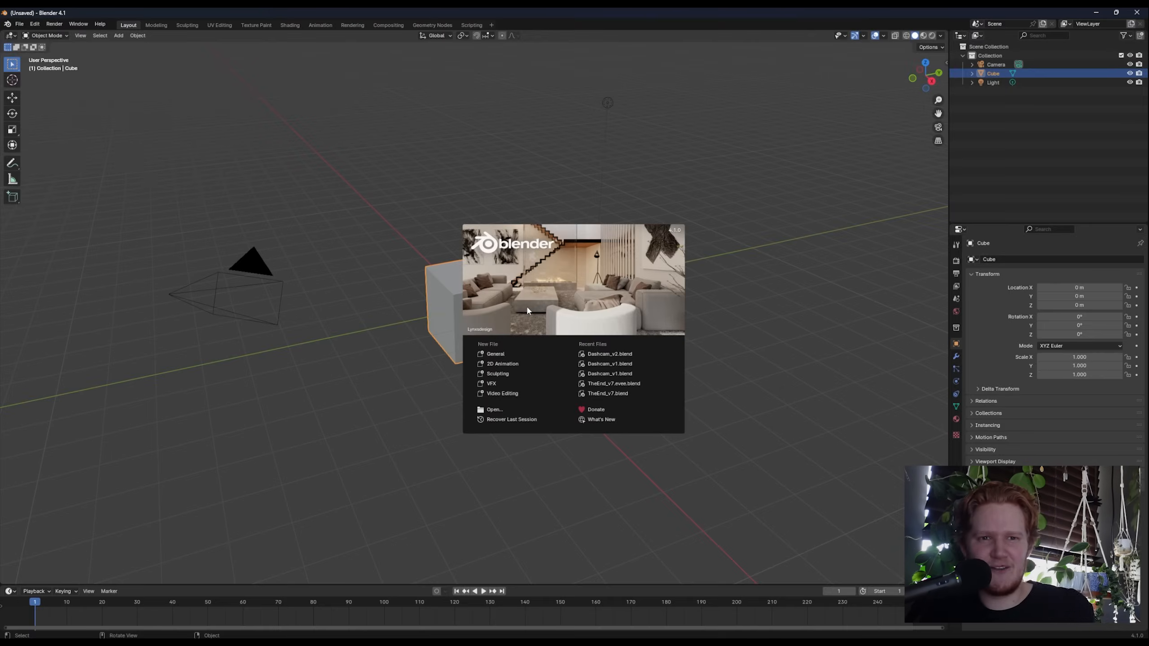
{"action": "left_click", "coordinate": [325, 201]}
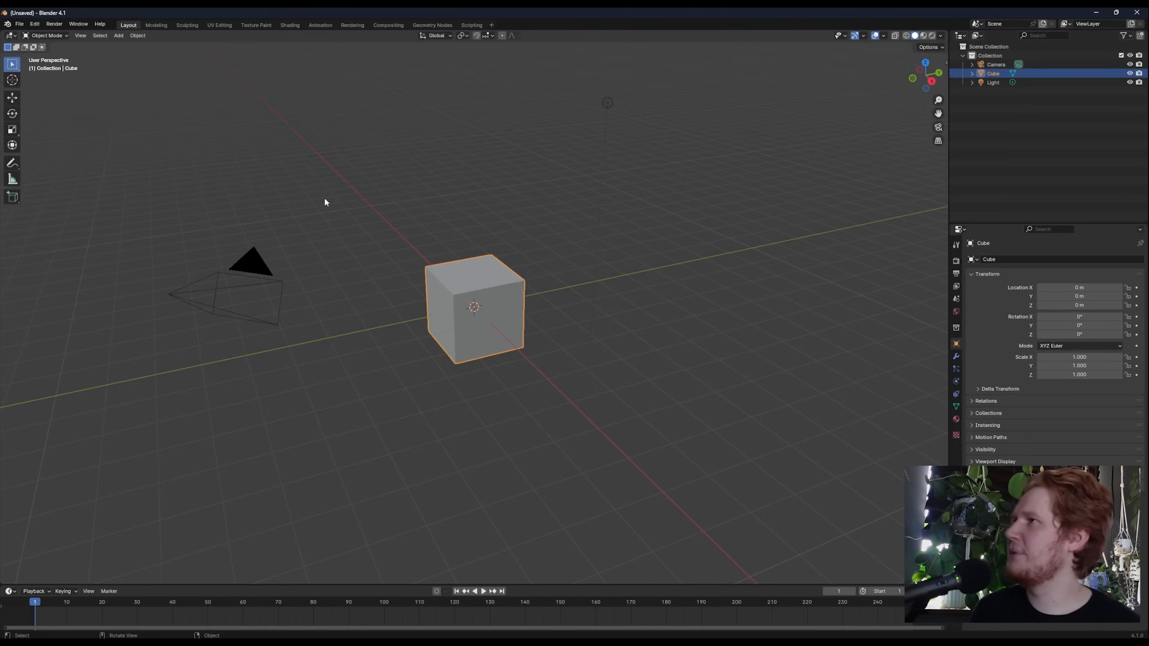
Enable nodes in the Compositing workspace and delete the Render Layers node.
{"action": "left_click", "coordinate": [385, 25]}
{"action": "left_click", "coordinate": [100, 36]}
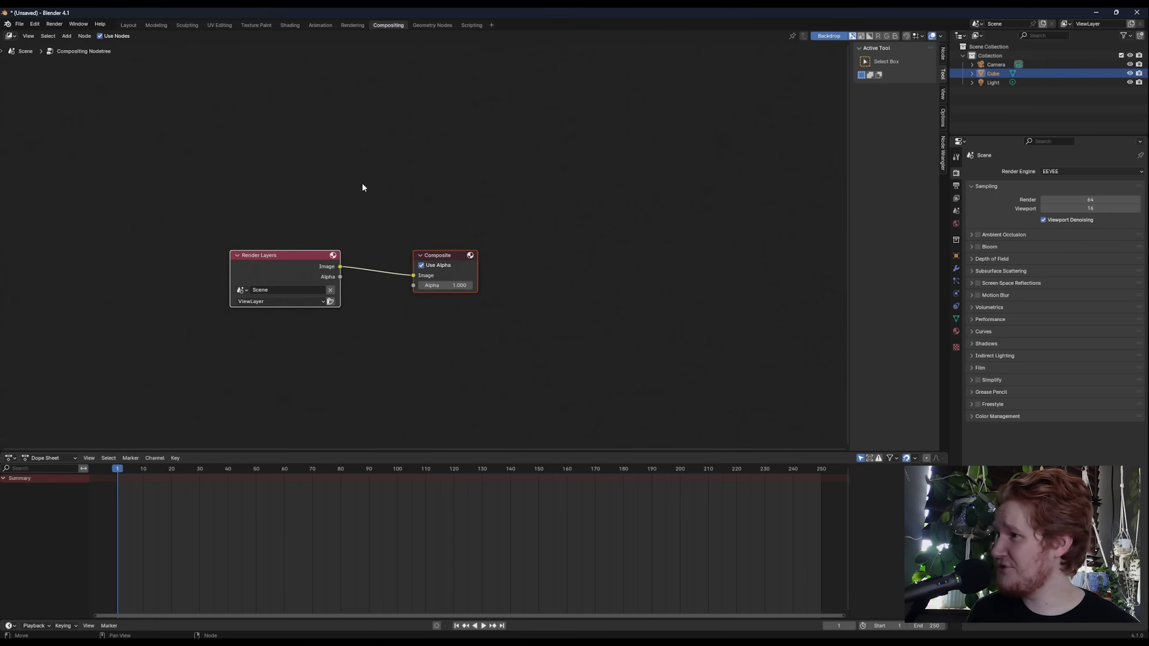
{"action": "left_click", "coordinate": [253, 258]}
{"action": "key", "text": "x"}
Add an Image Sequence node to the compositing node tree.
{"action": "key", "text": "shift+a"}
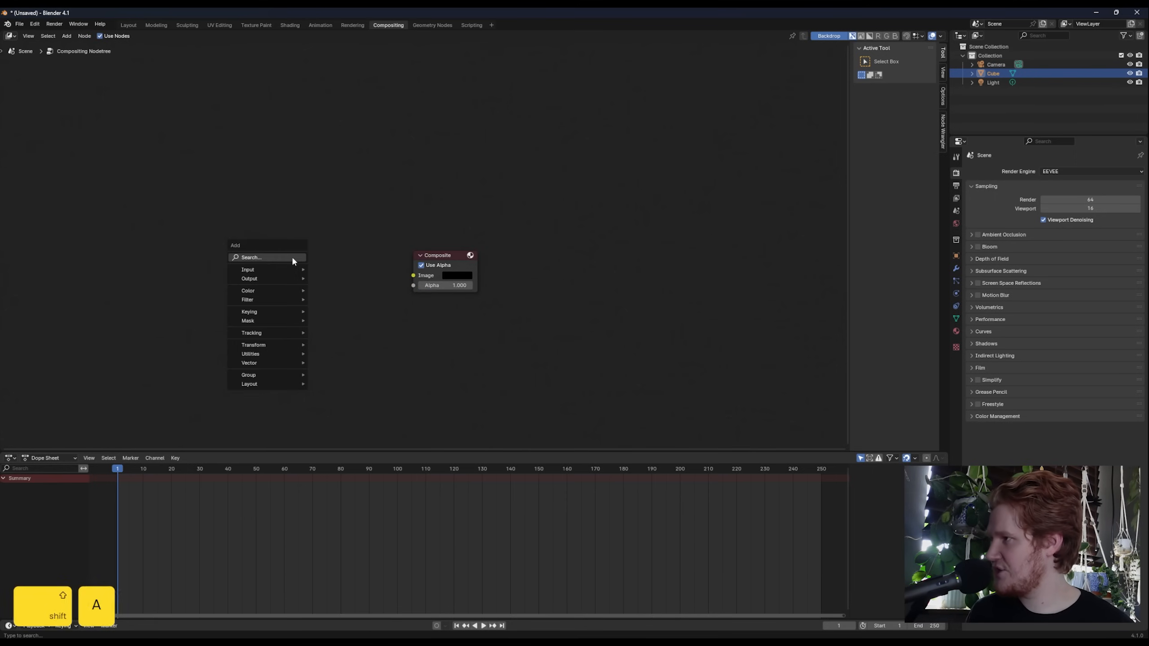
{"action": "left_click", "coordinate": [293, 258]}
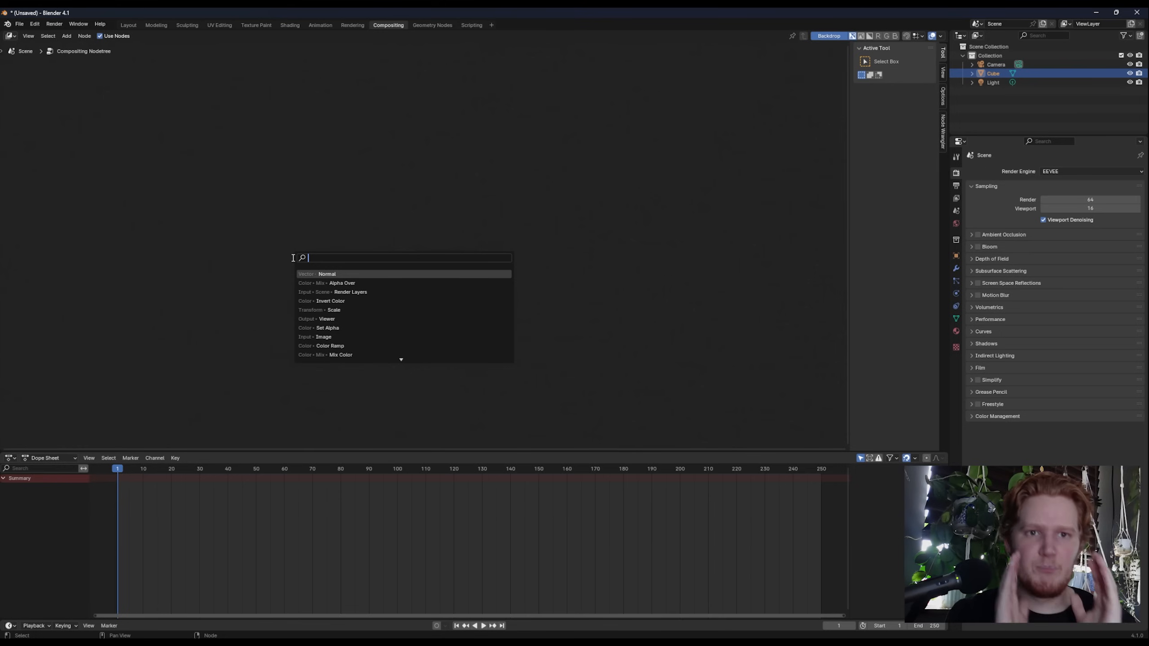
{"action": "type", "text": "image"}
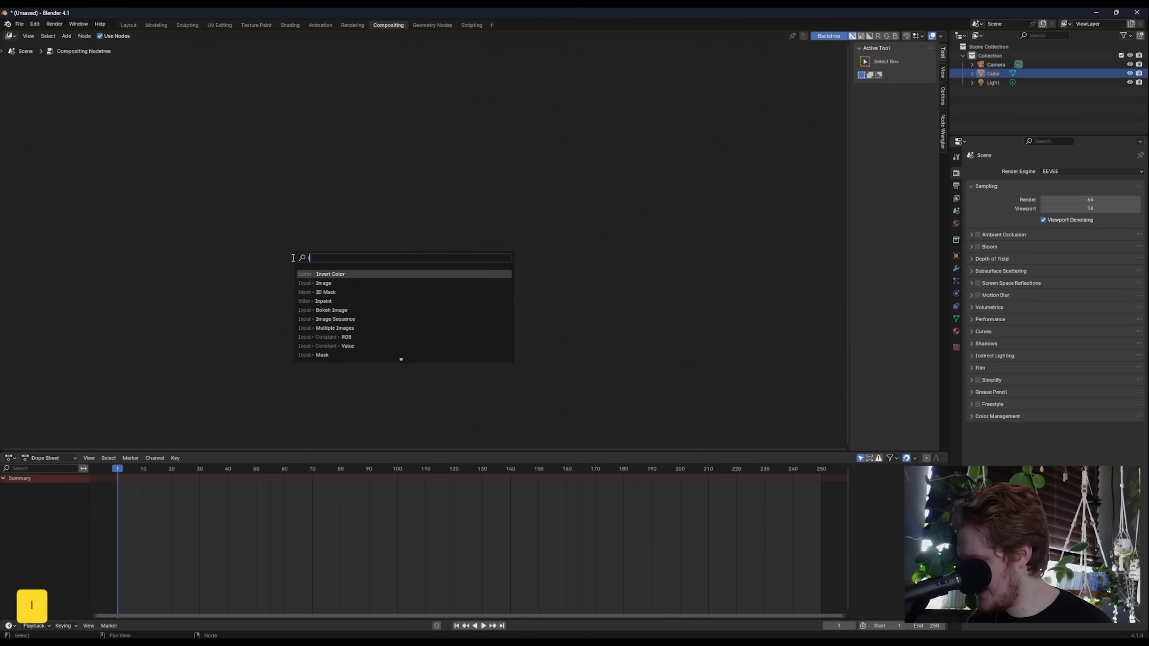
{"action": "key", "text": "Down"}
{"action": "key", "text": "Down"}
{"action": "key", "text": "Return"}
Import all PNG frames from the Desktop's curty_roto folder, leaving out the temporary file, and place the node before Composite.
{"action": "left_click", "coordinate": [322, 261]}
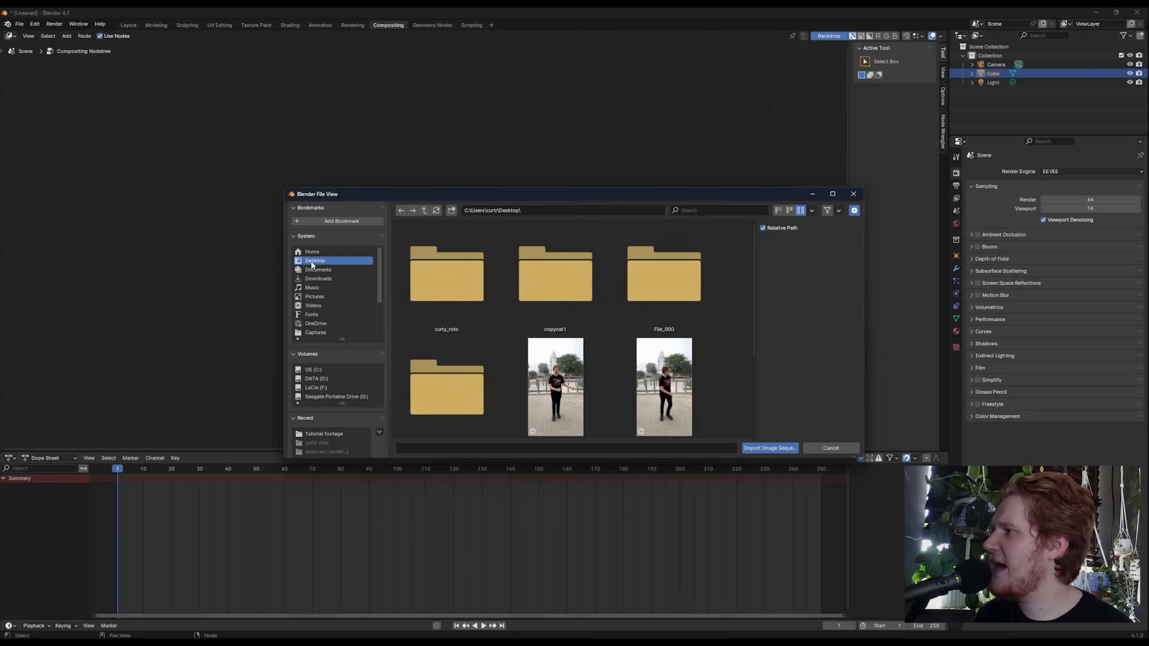
{"action": "scroll", "coordinate": [575, 329], "scroll_direction": "down", "scroll_amount": 3}
{"action": "scroll", "coordinate": [574, 326], "scroll_direction": "up", "scroll_amount": 2}
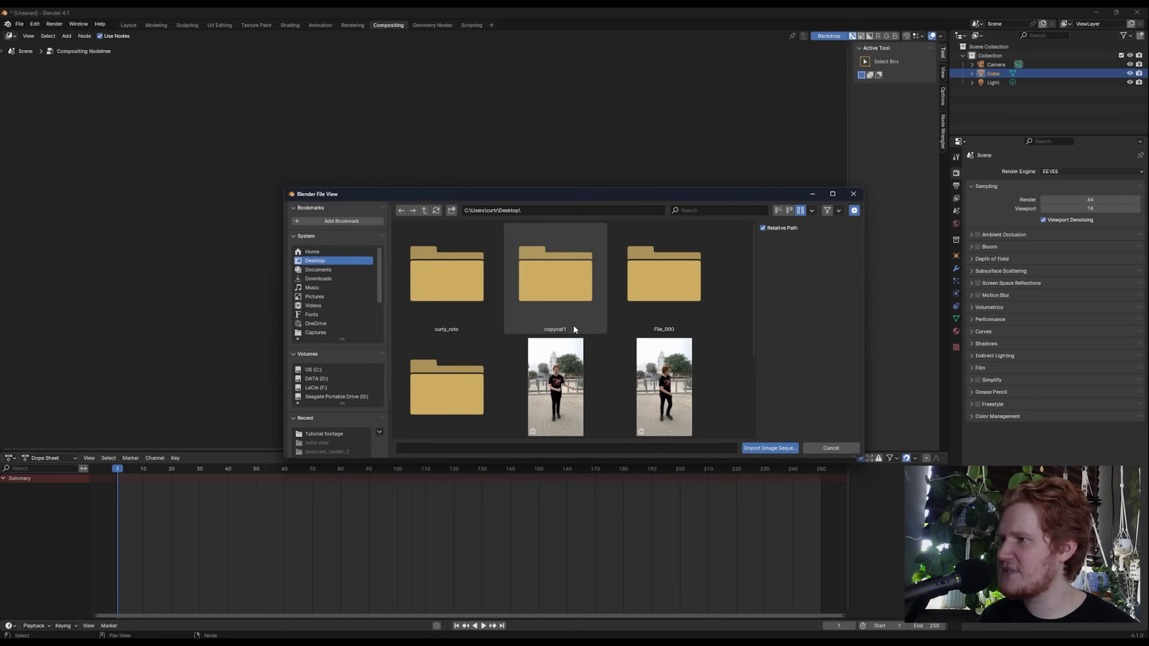
{"action": "double_click", "coordinate": [452, 284]}
{"action": "left_click", "coordinate": [516, 297]}
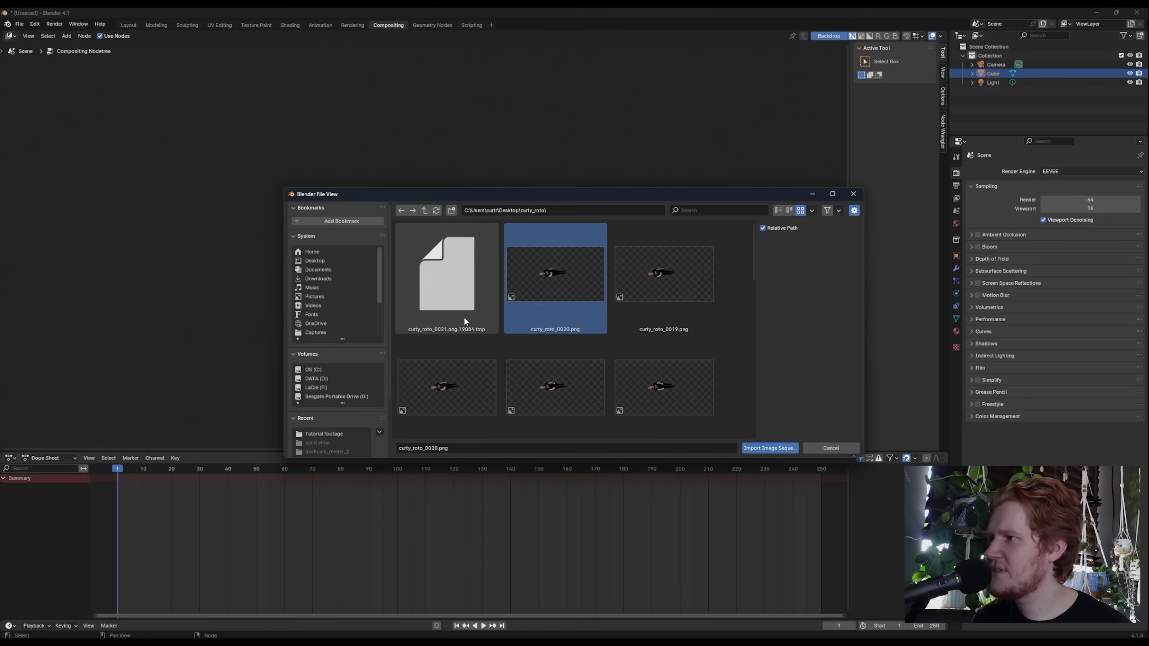
{"action": "scroll", "coordinate": [464, 318], "scroll_direction": "down", "scroll_amount": 2}
{"action": "key", "text": "a"}
{"action": "scroll", "coordinate": [472, 281], "scroll_direction": "up", "scroll_amount": 2}
{"action": "left_click", "coordinate": [472, 281], "text": "ctrl"}
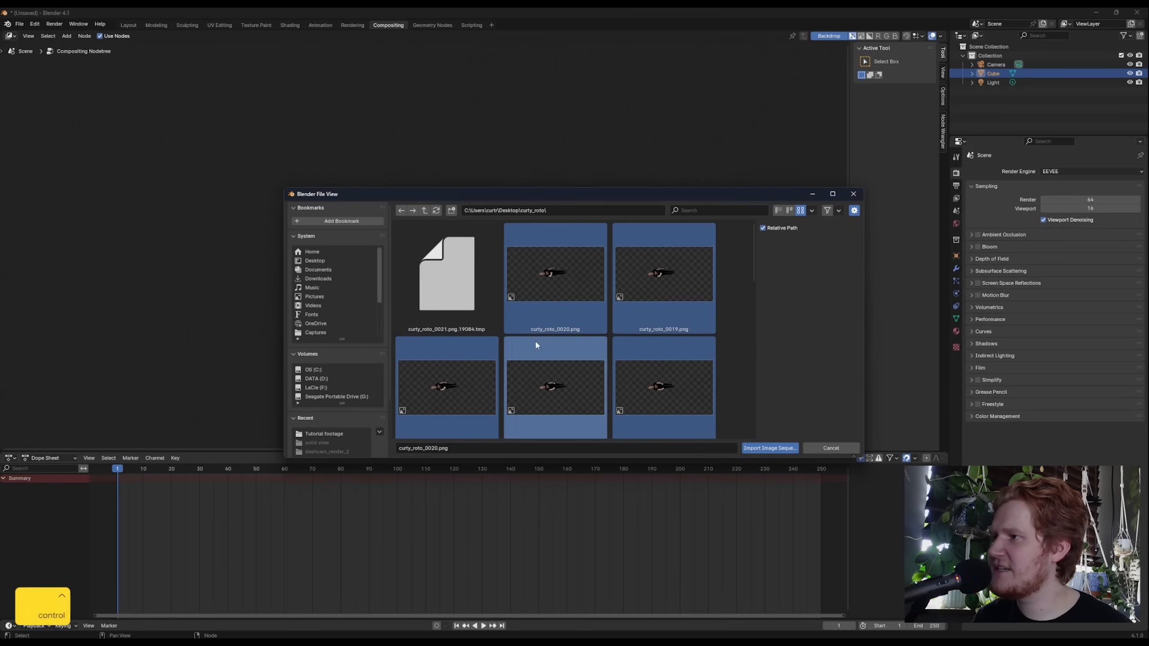
{"action": "left_click", "coordinate": [769, 447]}
{"action": "left_click", "coordinate": [231, 228]}
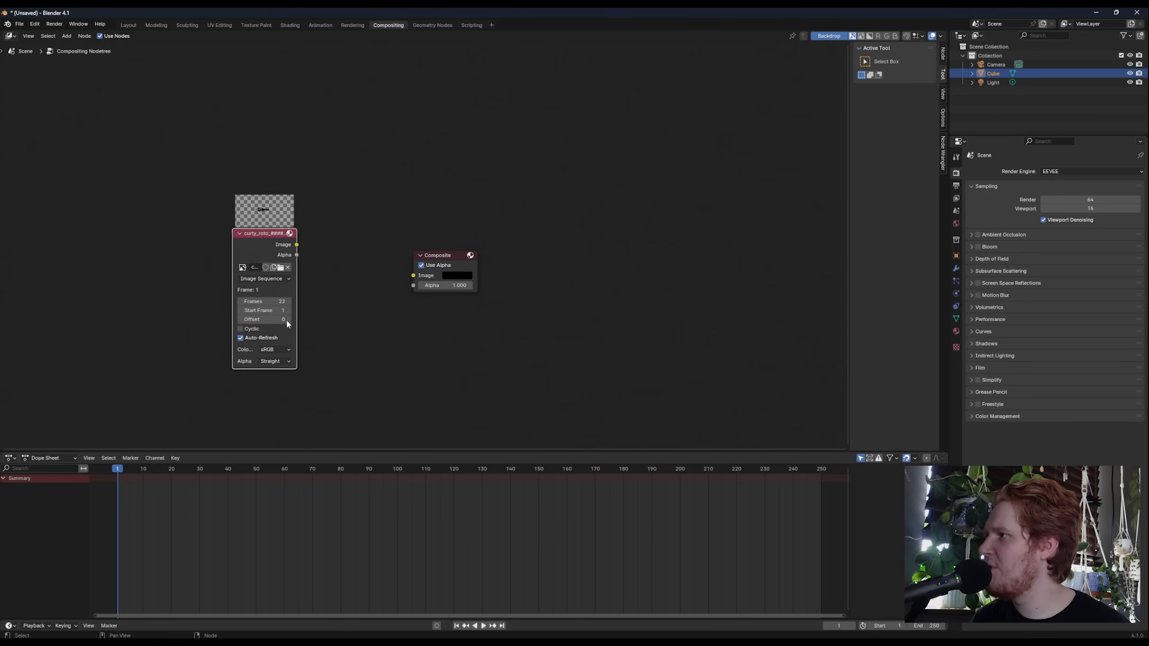
Link the sequence's image and alpha to Composite, and add a Viewer node fed by the same two outputs.
{"action": "left_click_drag", "start_coordinate": [296, 244], "coordinate": [413, 285]}
{"action": "key", "text": "shift+a"}
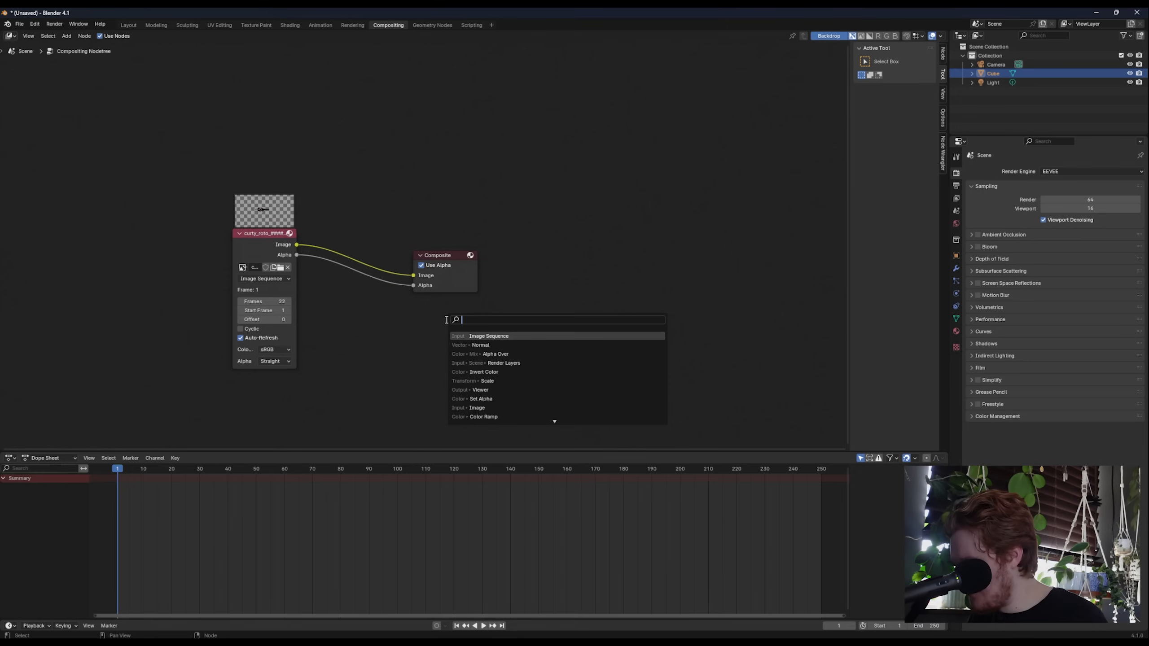
{"action": "type", "text": "view"}
{"action": "key", "text": "Return"}
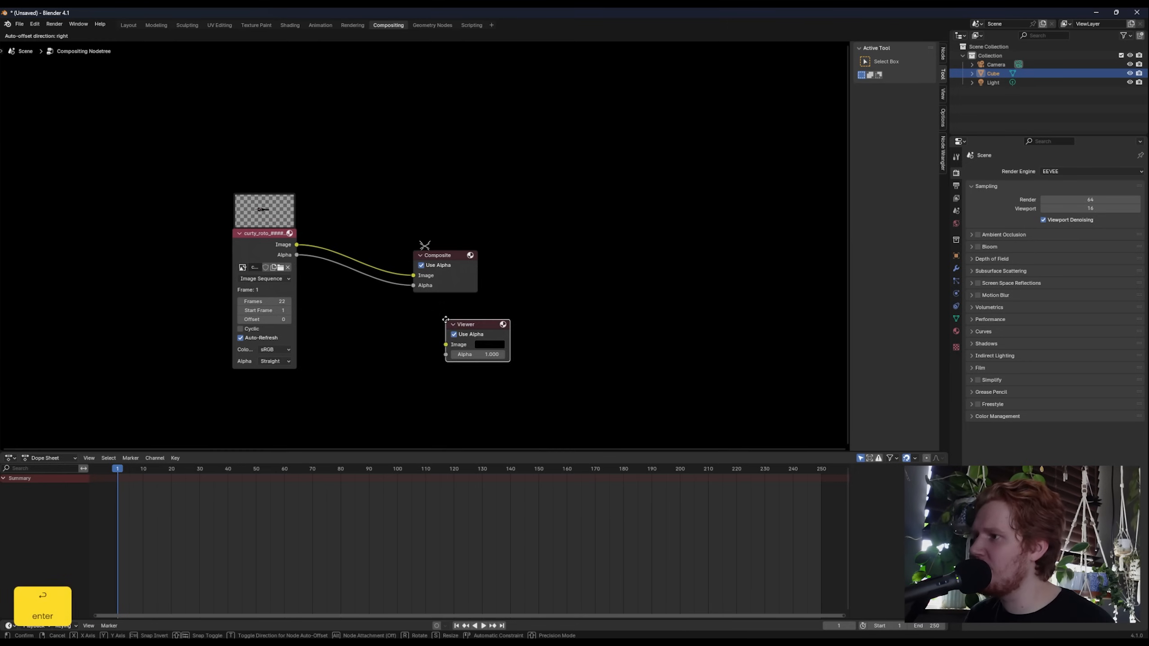
{"action": "left_click", "coordinate": [431, 317]}
{"action": "left_click_drag", "start_coordinate": [296, 245], "coordinate": [428, 344]}
Try Premultiplied alpha on the image sequence node, and return it to Straight.
{"action": "left_click", "coordinate": [259, 361]}
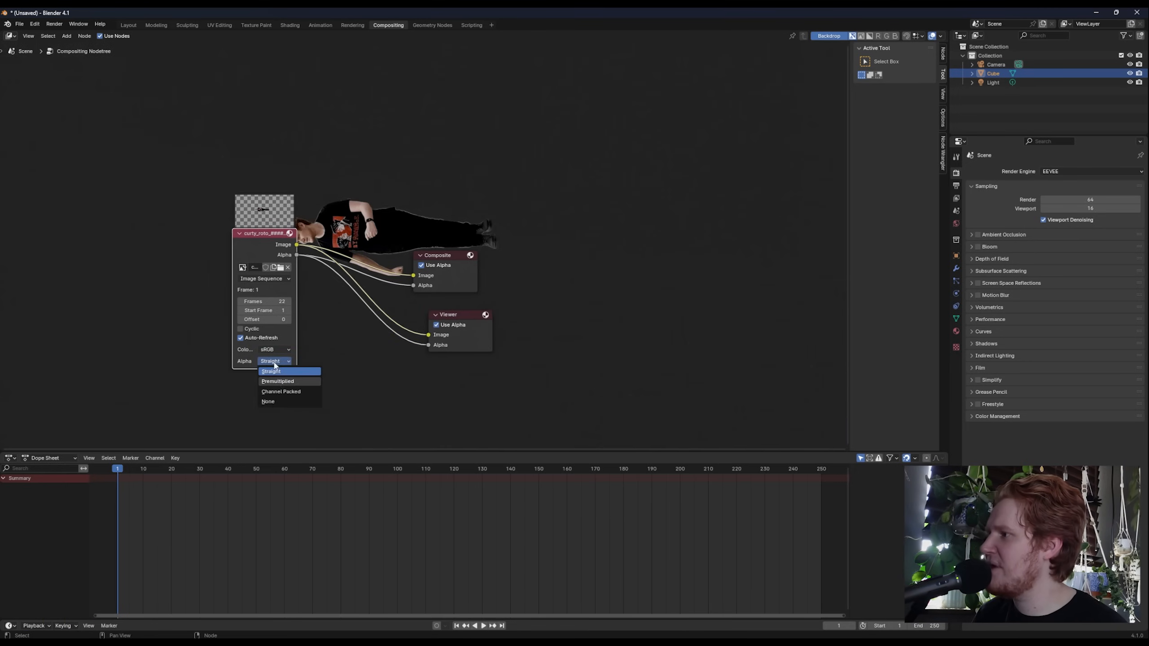
{"action": "left_click", "coordinate": [278, 381]}
{"action": "left_click", "coordinate": [274, 362]}
{"action": "left_click", "coordinate": [279, 372]}
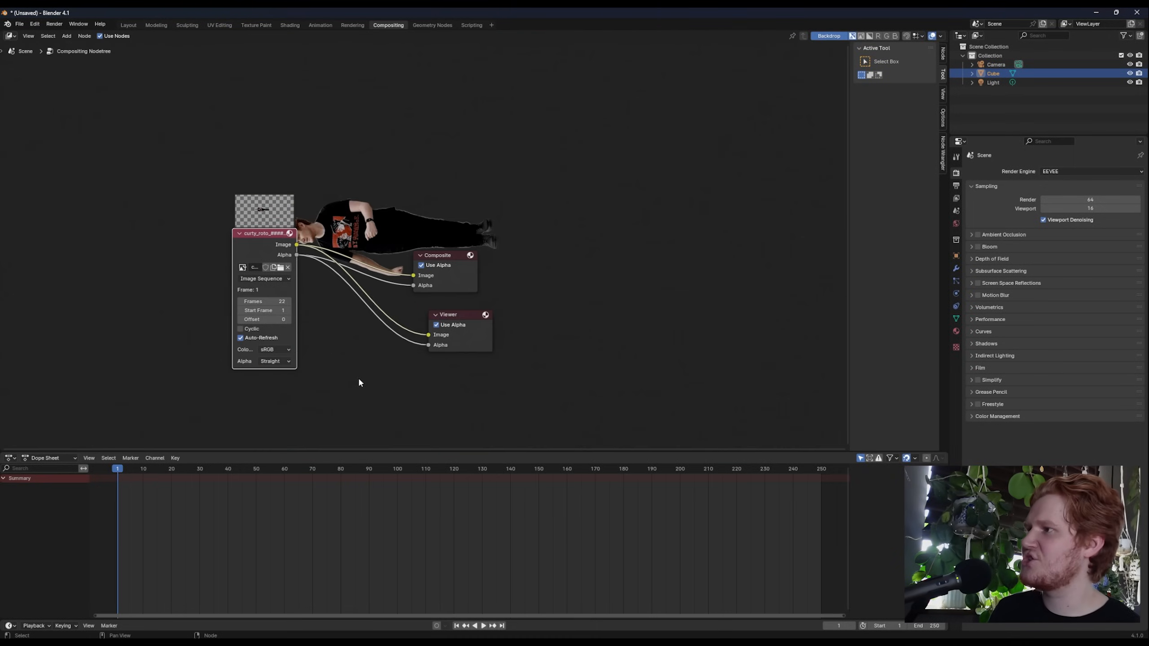
Move the Composite and Viewer nodes farther from the image sequence node to make room between them.
{"action": "scroll", "coordinate": [421, 228], "scroll_direction": "up", "scroll_amount": 1}
{"action": "middle_click_drag", "start_coordinate": [441, 199], "coordinate": [551, 199]}
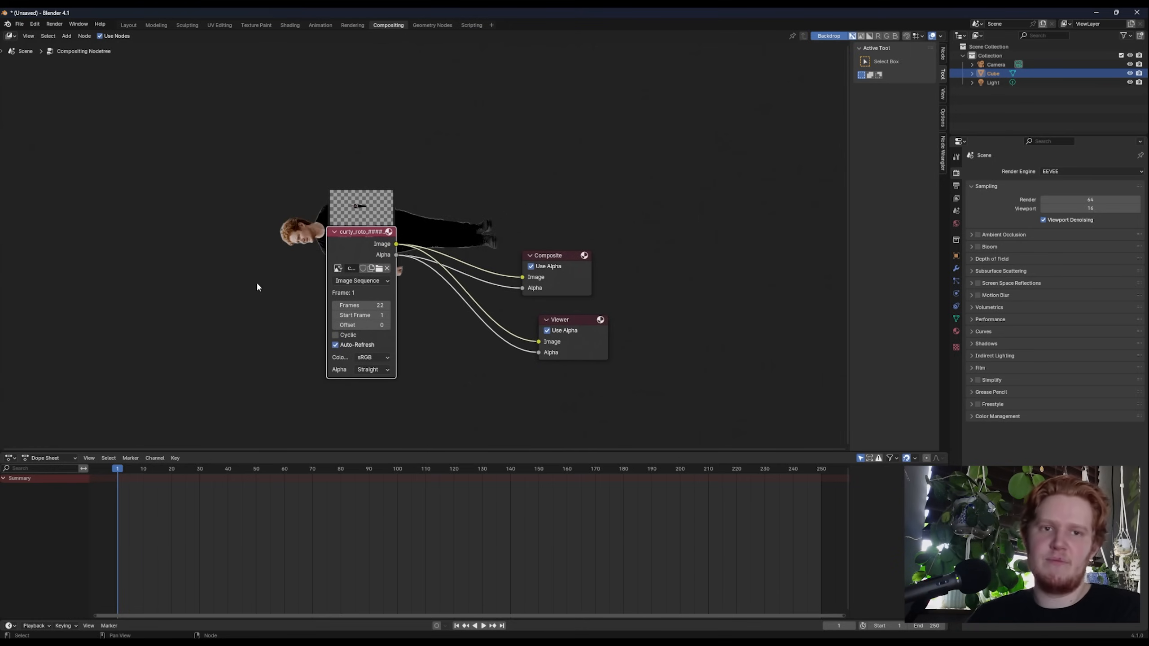
{"action": "left_click_drag", "start_coordinate": [553, 256], "coordinate": [586, 244]}
{"action": "left_click_drag", "start_coordinate": [565, 322], "coordinate": [613, 322]}
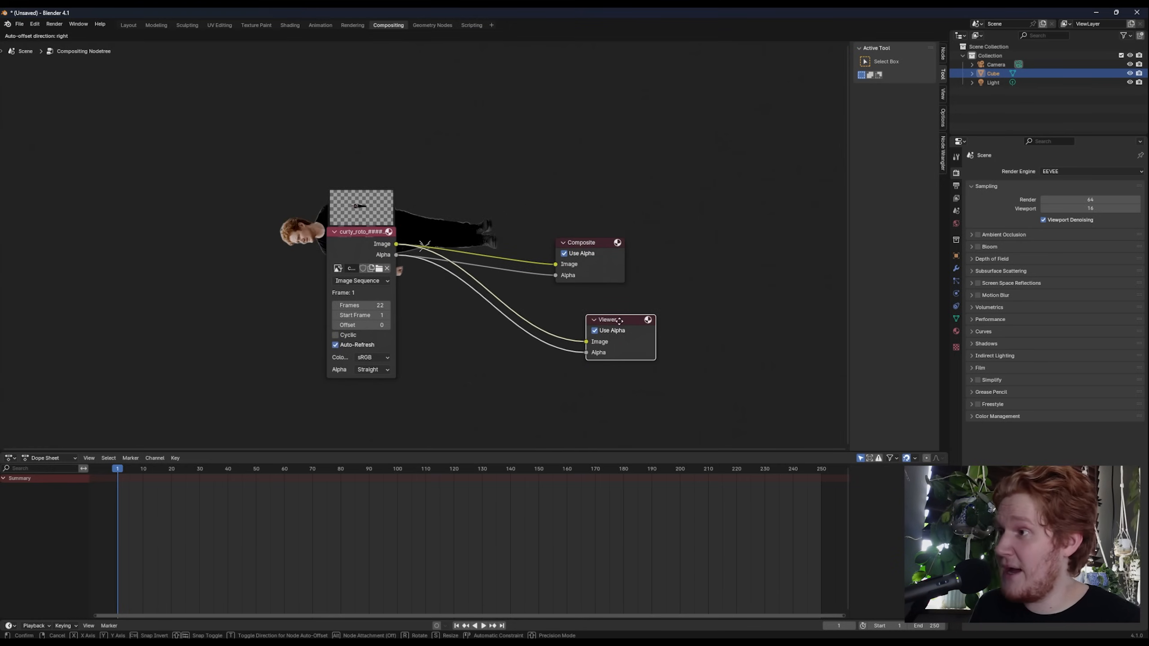
Insert a Rotate node between the sequence's image output and the Viewer, and set its angle to -90°.
{"action": "left_click", "coordinate": [475, 341]}
{"action": "key", "text": "shift+a"}
{"action": "type", "text": "rot"}
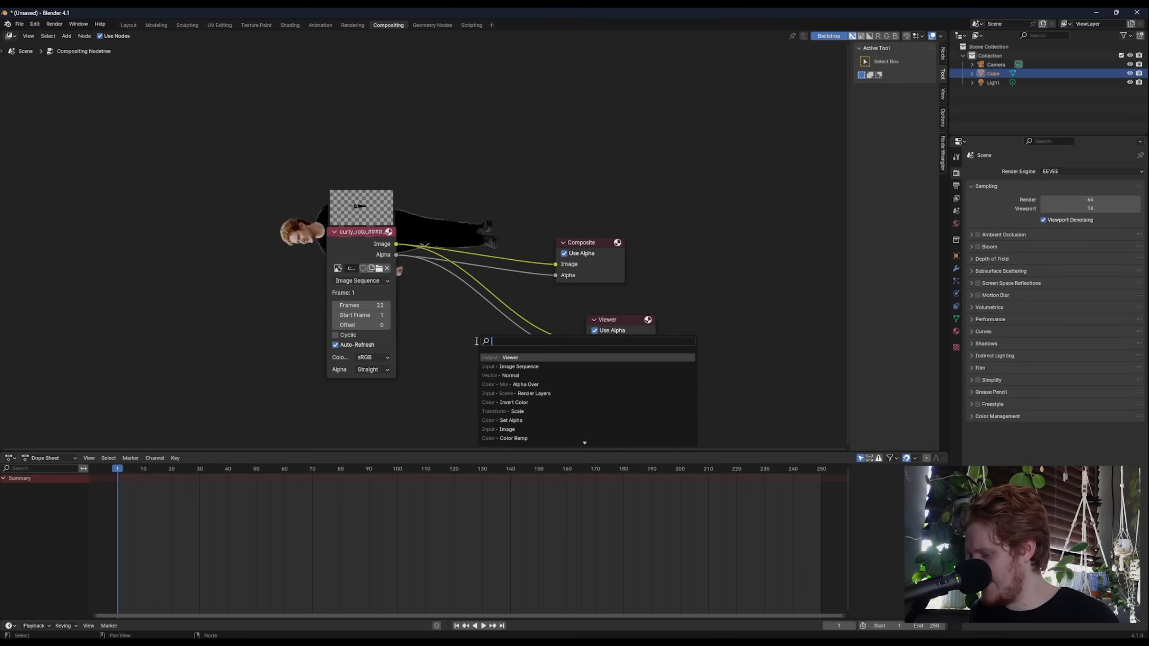
{"action": "type", "text": "a"}
{"action": "key", "text": "Return"}
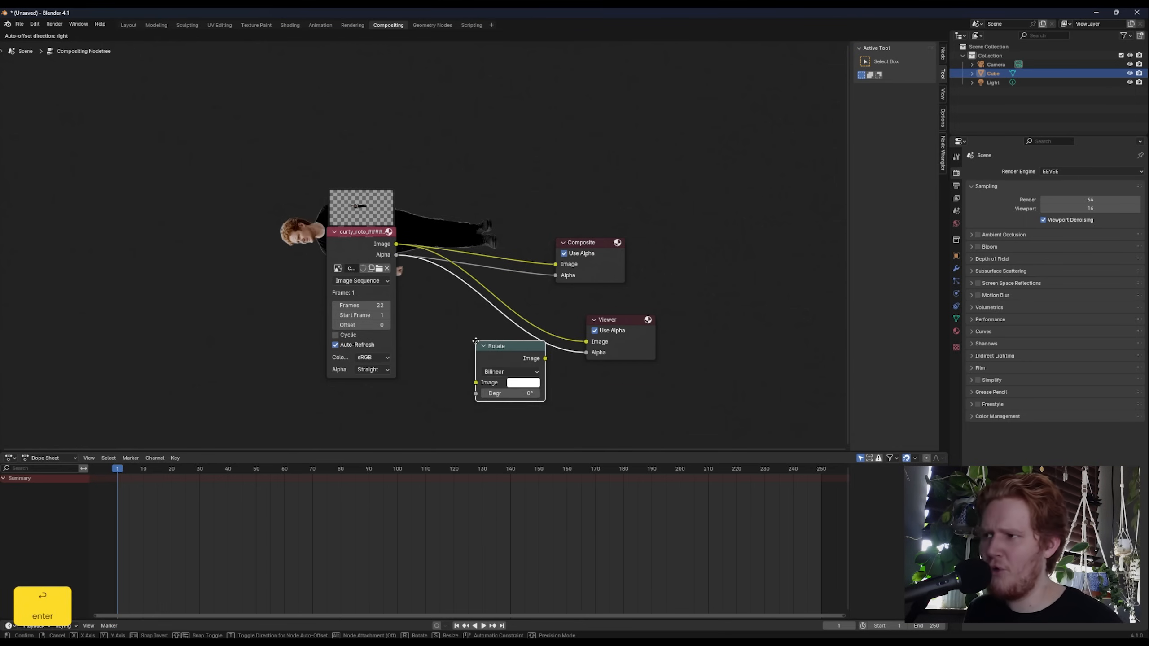
{"action": "left_click", "coordinate": [463, 325]}
{"action": "left_click_drag", "start_coordinate": [500, 380], "coordinate": [507, 390]}
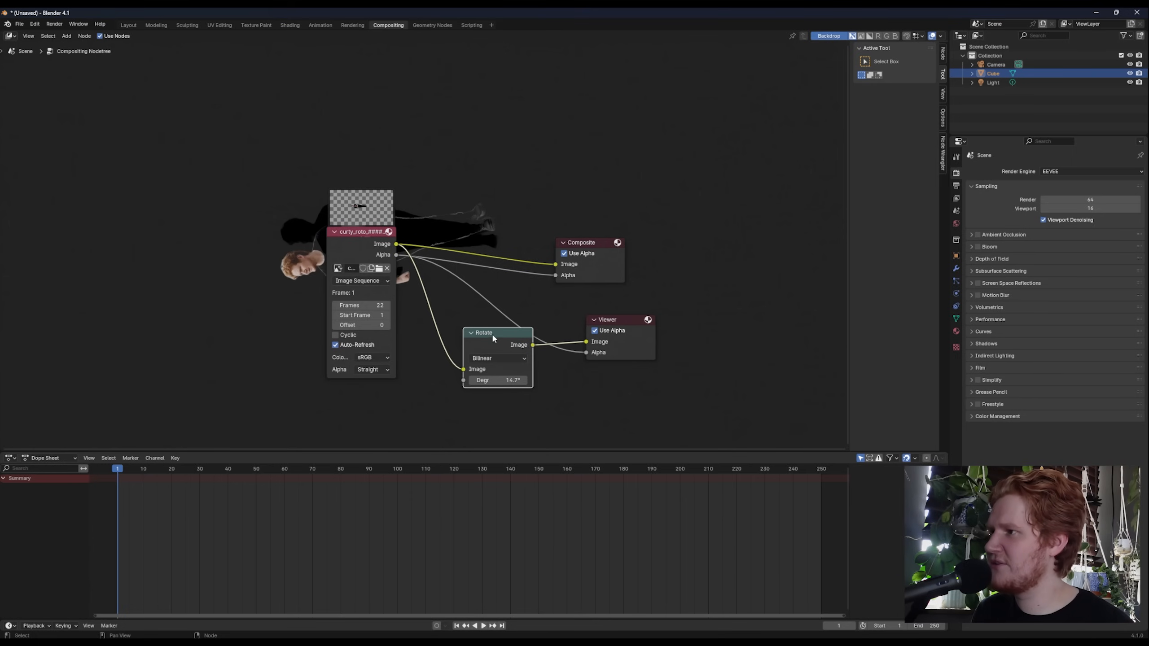
{"action": "left_click_drag", "start_coordinate": [493, 336], "coordinate": [490, 328]}
{"action": "left_click", "coordinate": [502, 373]}
{"action": "type", "text": "-90"}
{"action": "key", "text": "Return"}
Duplicate the Rotate node for the alpha channel, and feed both rotated outputs into the Viewer and Composite nodes.
{"action": "key", "text": "shift+d"}
{"action": "left_click", "coordinate": [474, 374]}
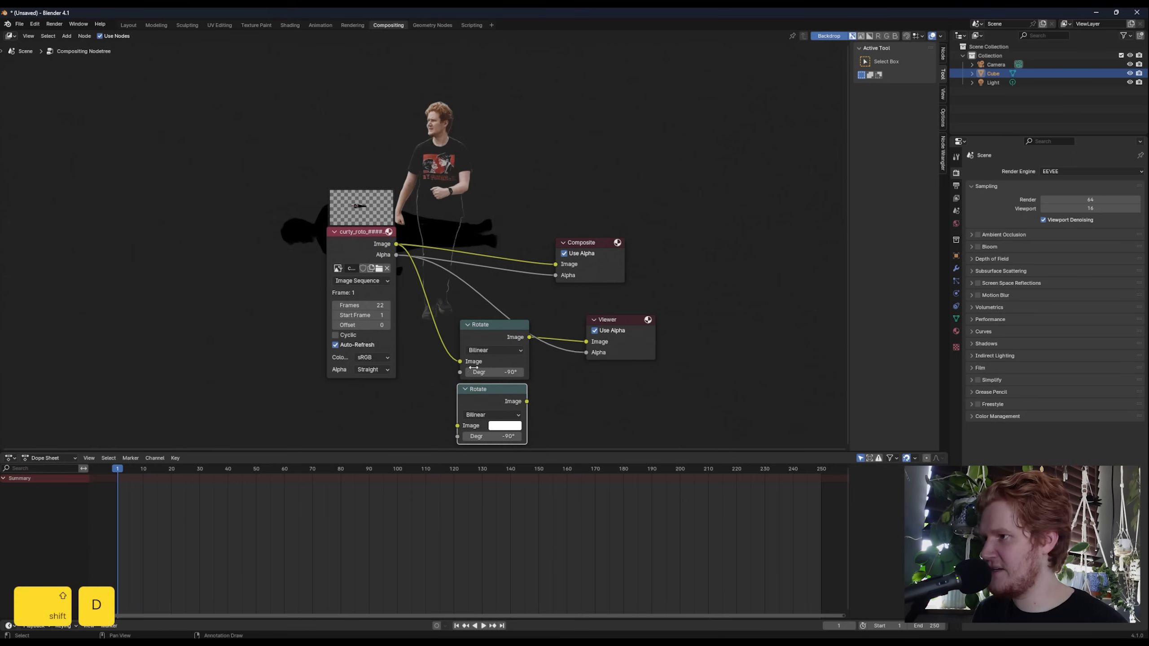
{"action": "middle_click_drag", "start_coordinate": [552, 374], "coordinate": [548, 341]}
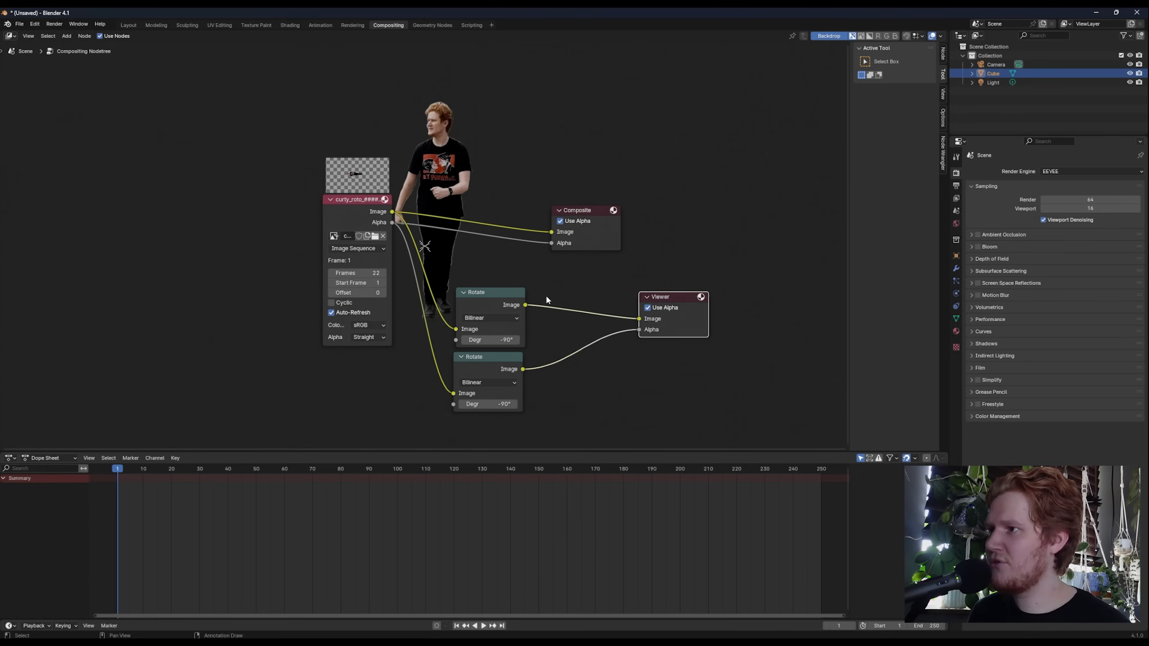
{"action": "left_click_drag", "start_coordinate": [526, 306], "coordinate": [552, 233]}
{"action": "left_click_drag", "start_coordinate": [522, 369], "coordinate": [654, 211]}
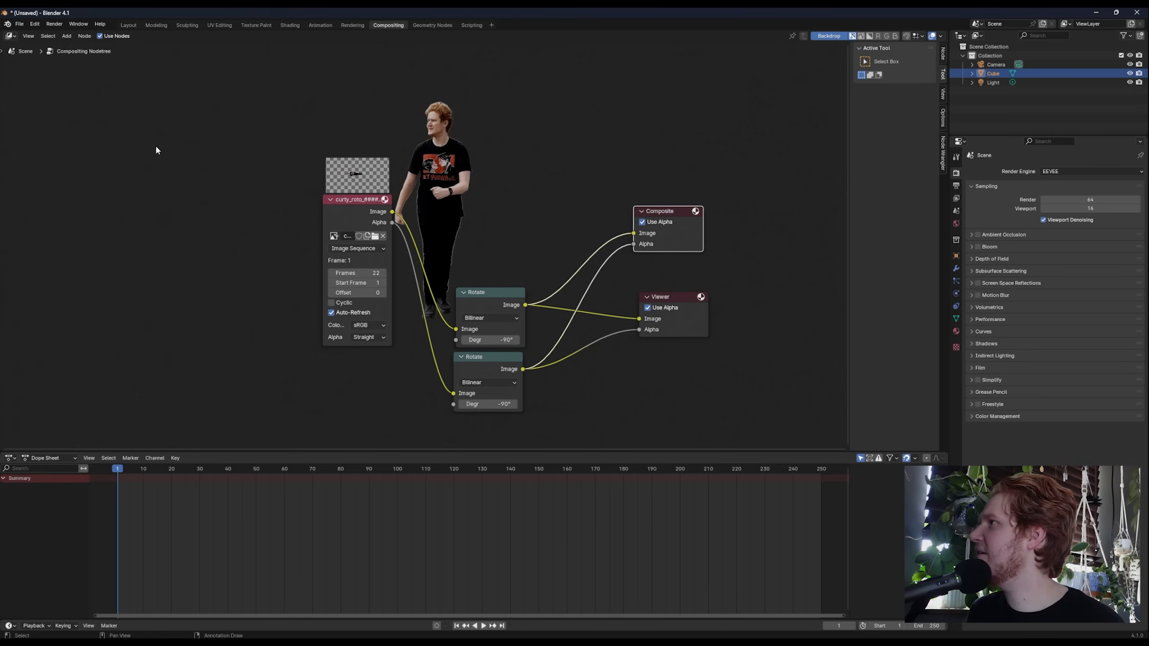
Set the output frame rate to 30 fps and the PNG color depth to 16.
{"action": "left_click", "coordinate": [955, 185]}
{"action": "left_click", "coordinate": [1090, 253]}
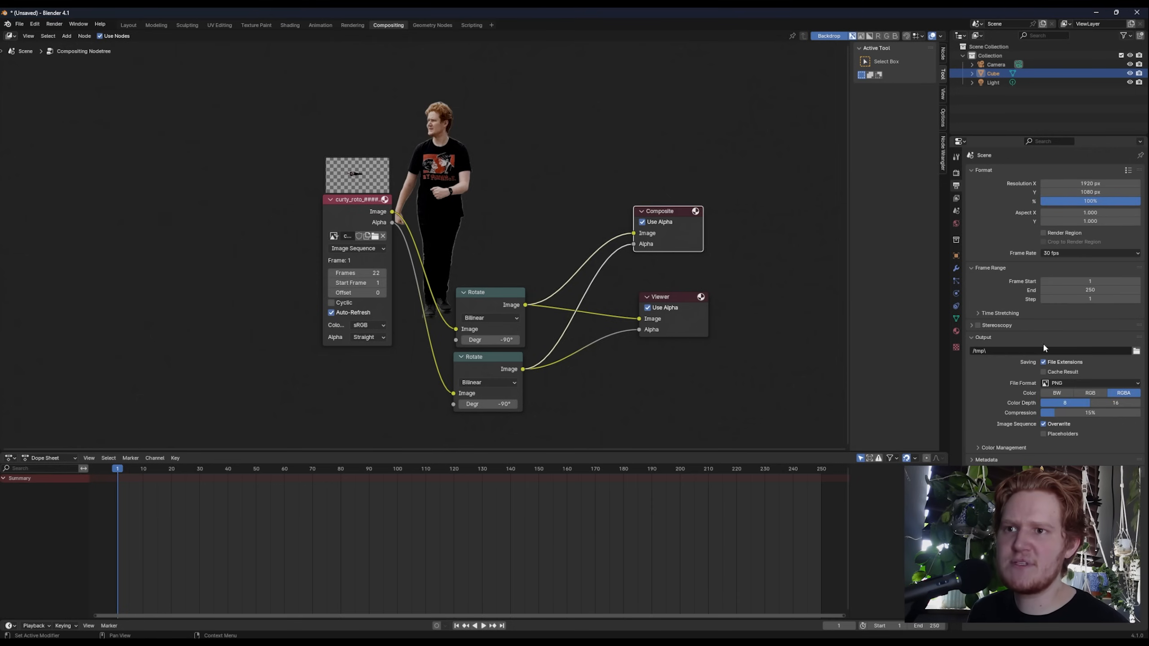
{"action": "left_click", "coordinate": [1115, 403]}
Create a curty_rotated folder on the Desktop and set the render output to the file prefix curty_rotated_ inside it.
{"action": "left_click", "coordinate": [1138, 351]}
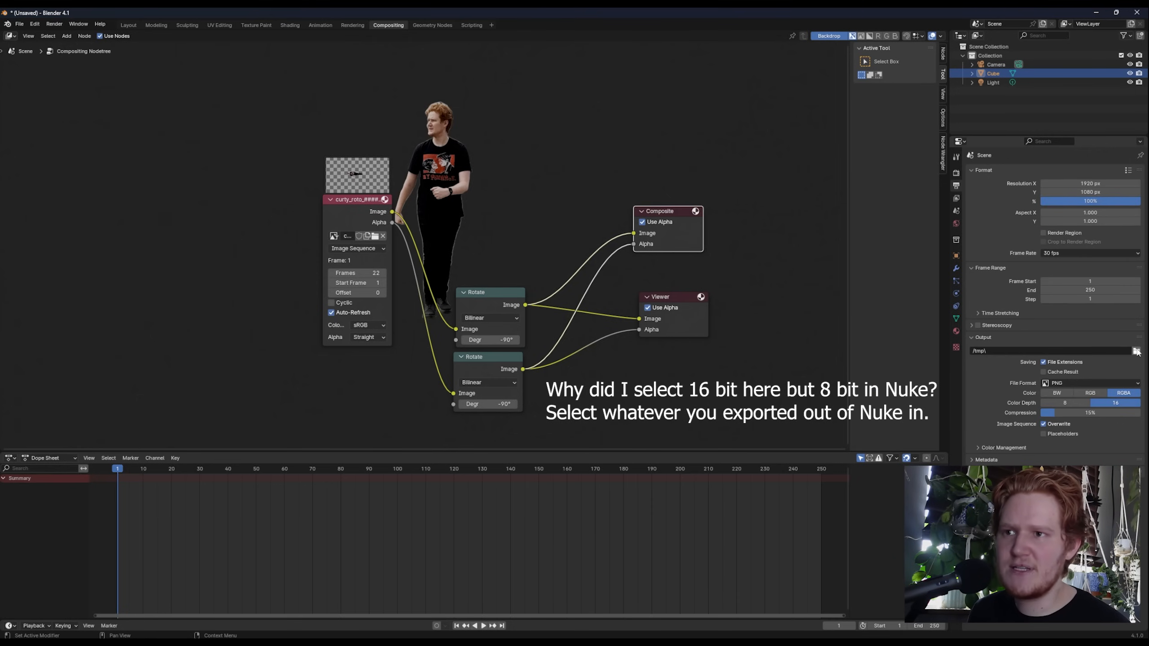
{"action": "left_click", "coordinate": [451, 210]}
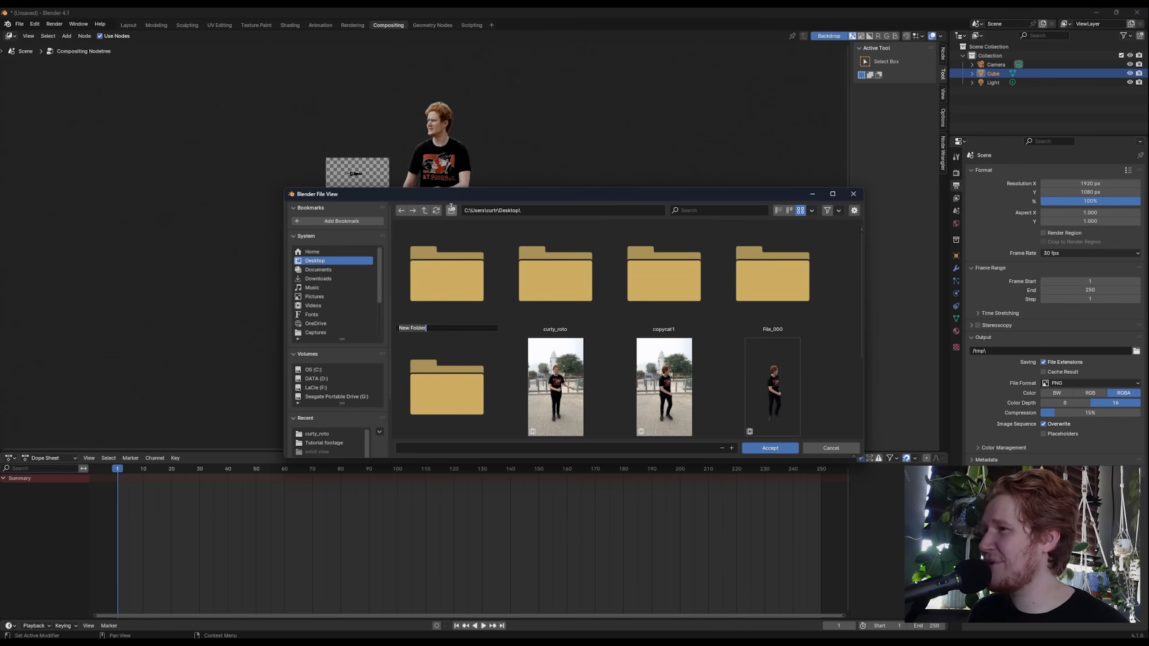
{"action": "type", "text": "curty_rotated"}
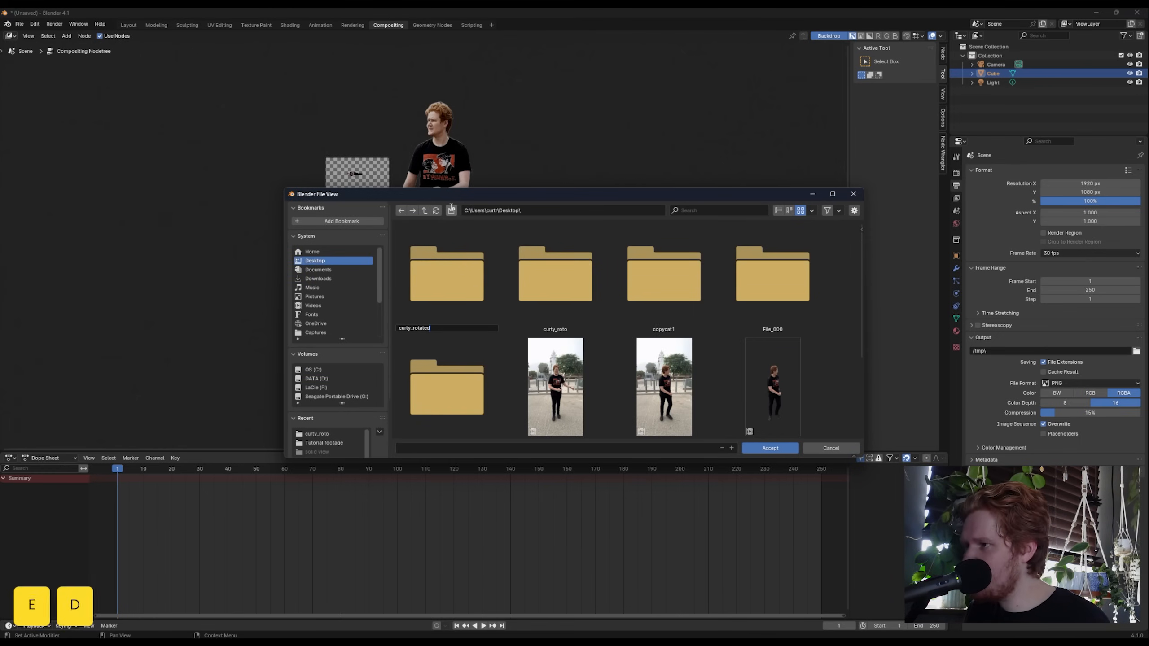
{"action": "key", "text": "Return"}
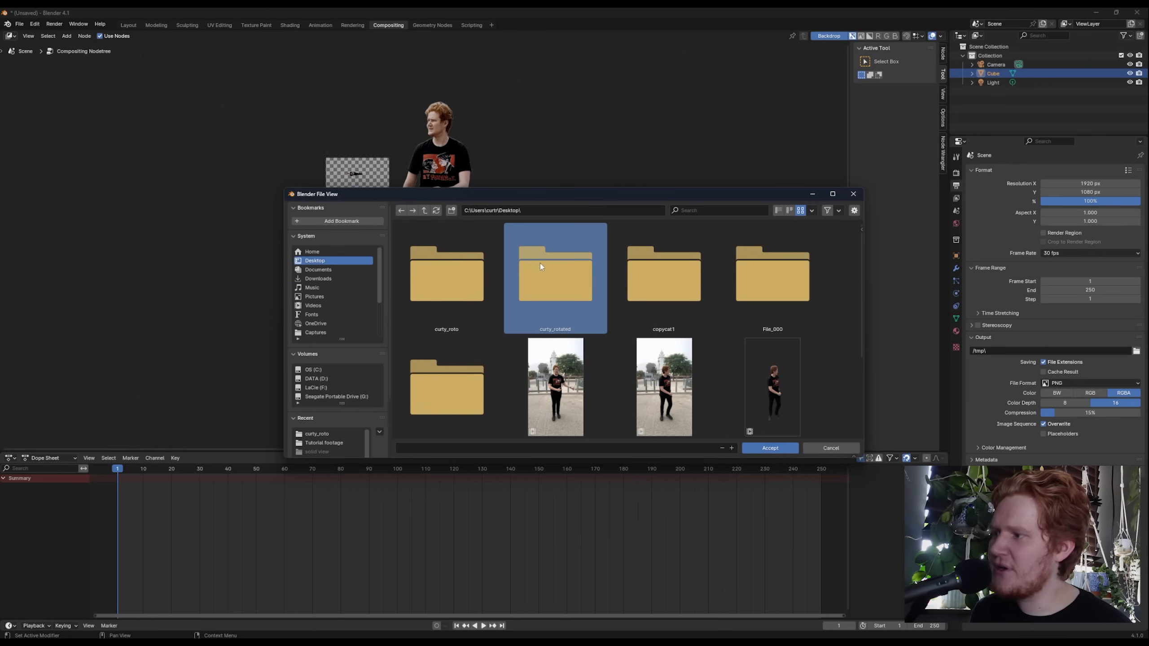
{"action": "double_click", "coordinate": [555, 276]}
{"action": "left_click", "coordinate": [473, 448]}
{"action": "type", "text": "curty_r"}
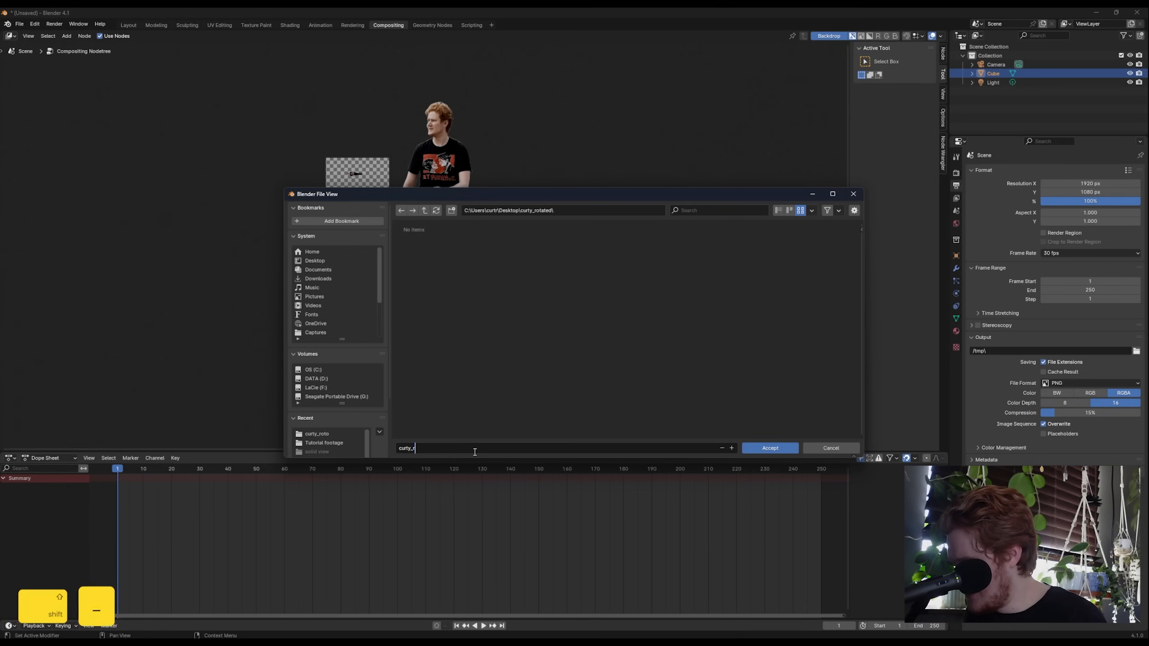
{"action": "type", "text": "otated_"}
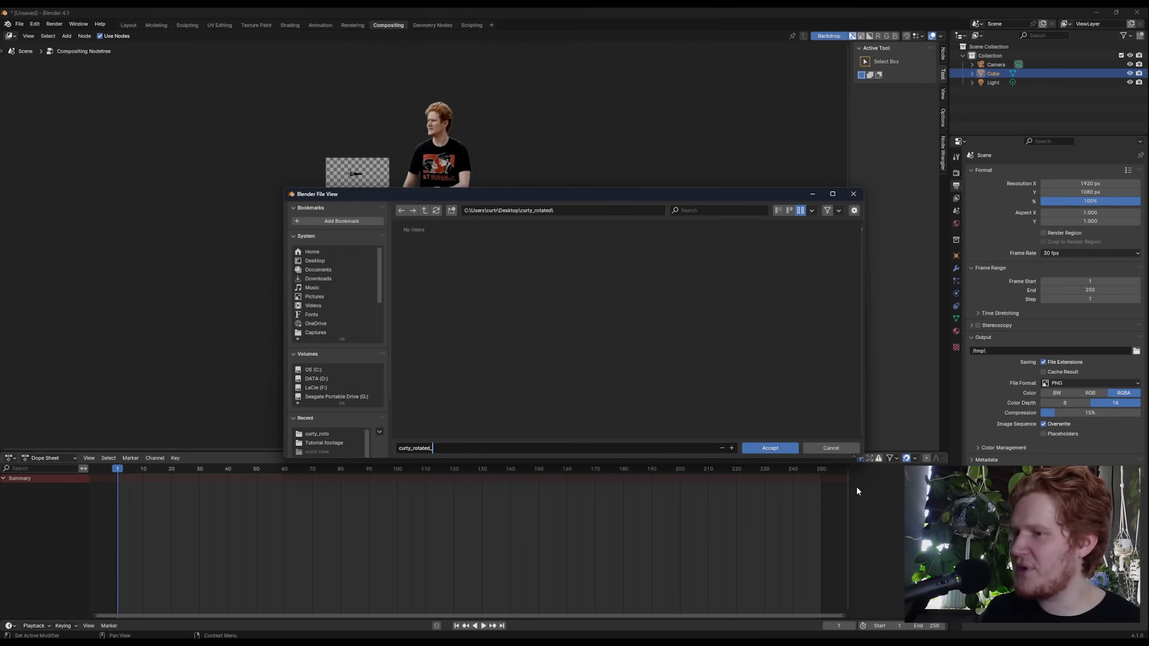
{"action": "left_click", "coordinate": [768, 447]}
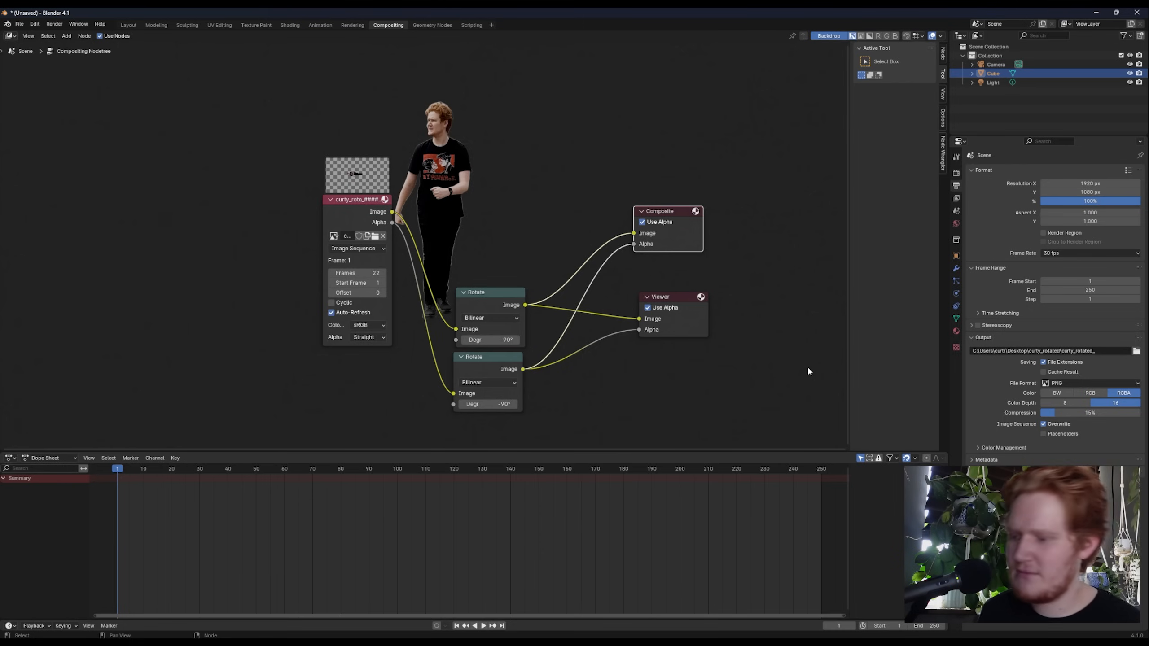
Set the output resolution to 1080 × 1920 px and render the animation.
{"action": "key", "text": "ctrl+F12"}
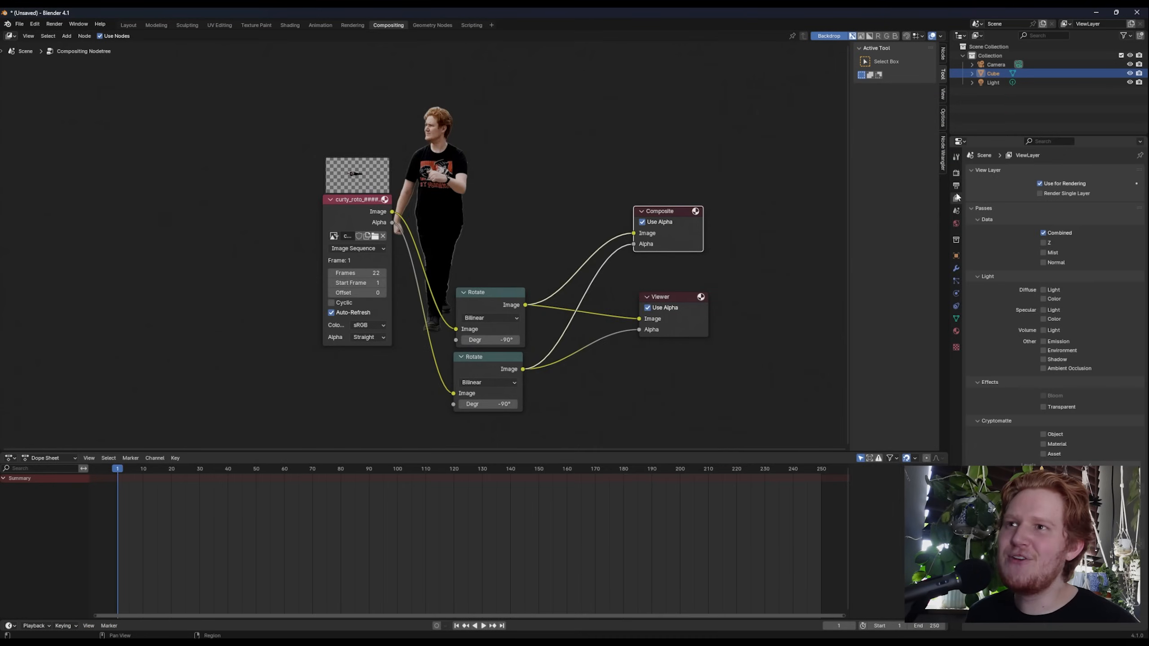
{"action": "left_click", "coordinate": [957, 185]}
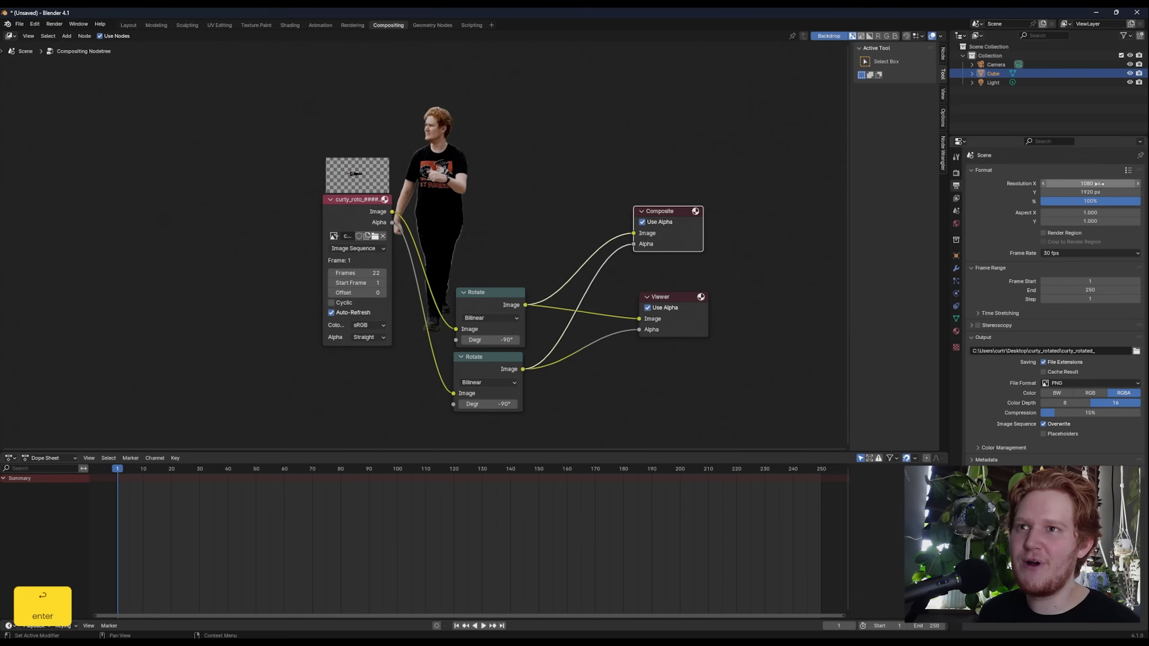
{"action": "key", "text": "ctrl+F12"}
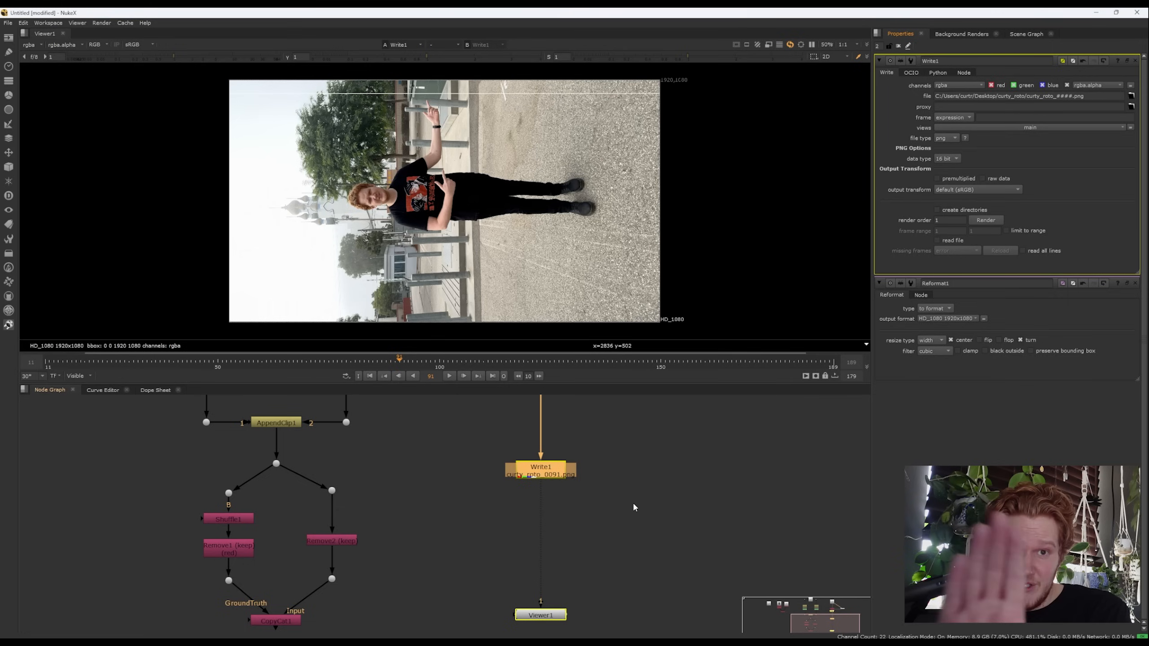
In Nuke, delete the Reformat1 node and render Write1 again directly from Copy1.
{"action": "middle_click_drag", "start_coordinate": [557, 476], "coordinate": [561, 531]}
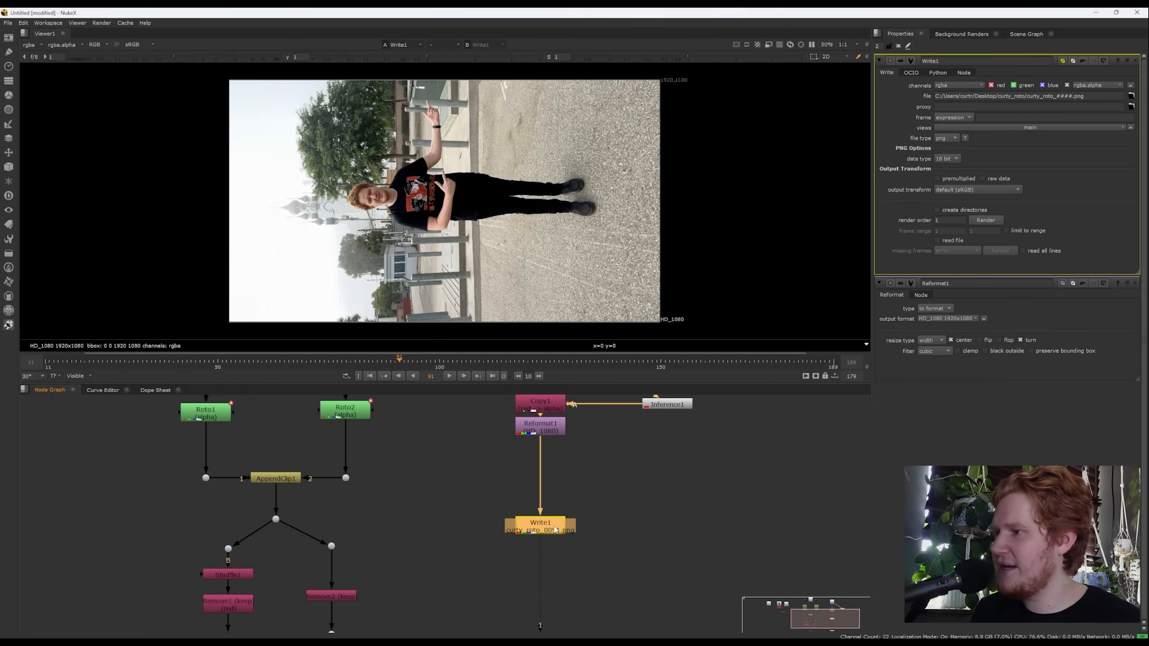
{"action": "key", "text": "Delete"}
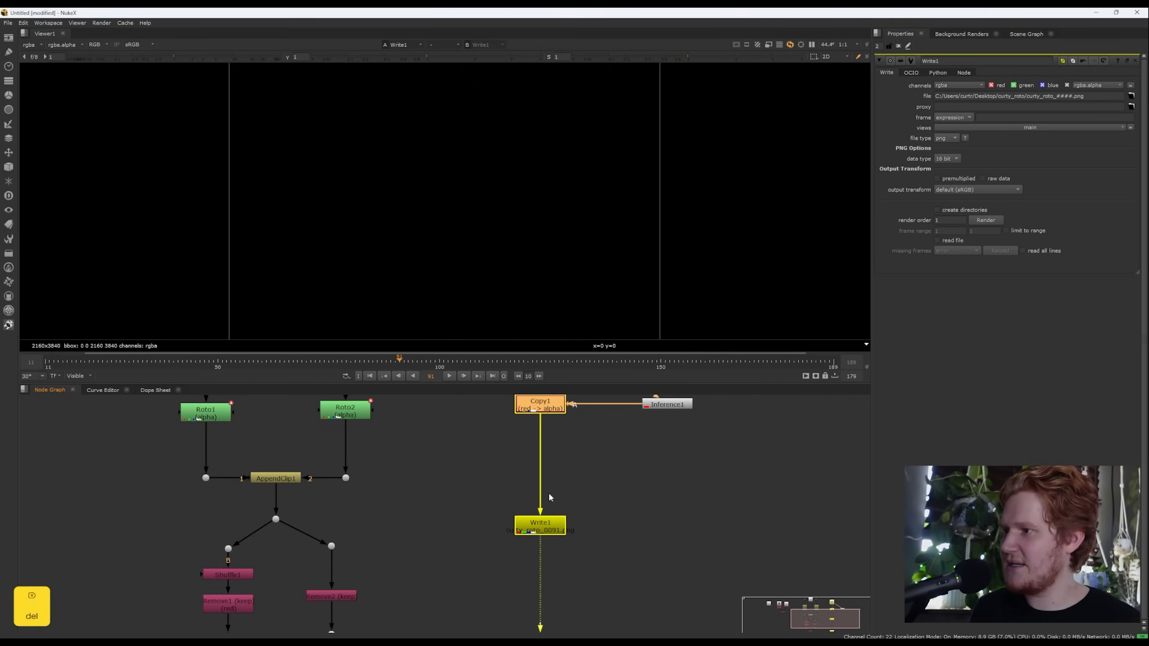
{"action": "left_click", "coordinate": [546, 524]}
{"action": "key", "text": "a"}
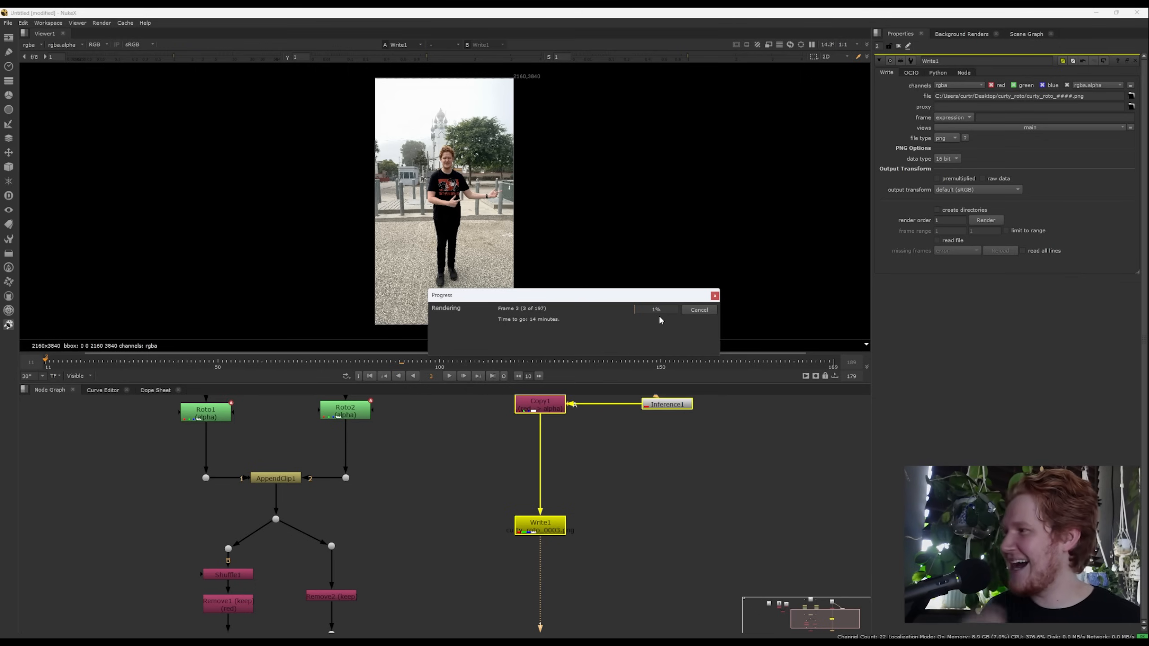
Search the system for SwitchLight Studio and launch it.
{"action": "key", "text": "super"}
{"action": "type", "text": "switchlight Studio"}
{"action": "key", "text": "Return"}
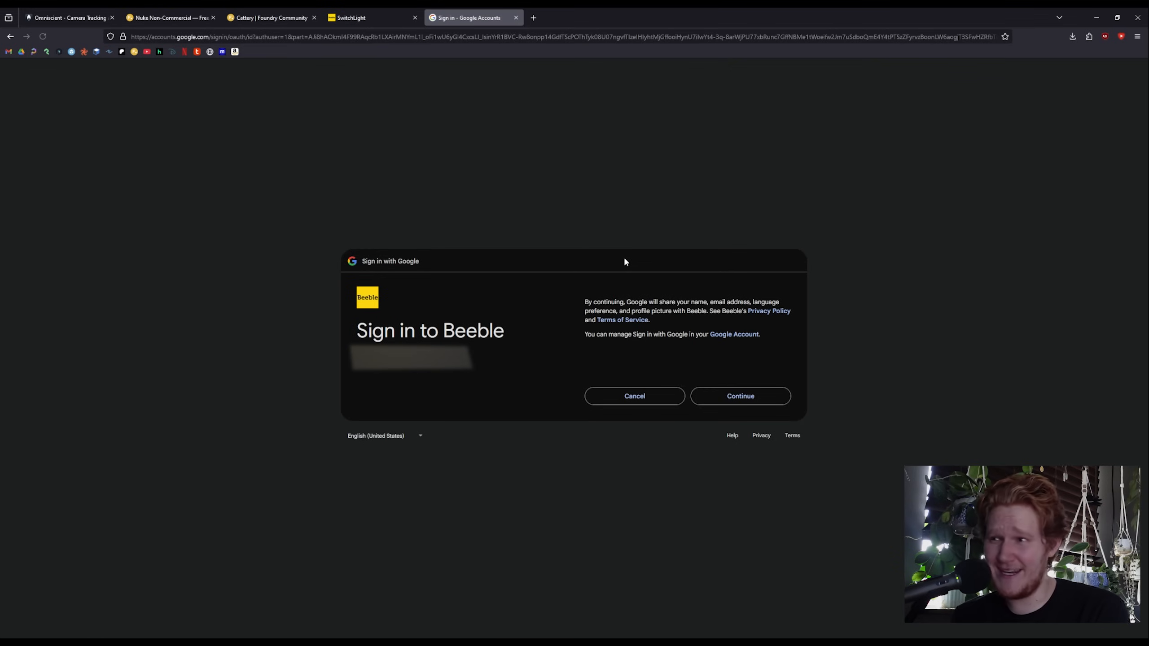
Authorize the Google sign-in to Beeble, close the authentication page, and maximize the SwitchLight Studio window.
{"action": "left_click", "coordinate": [758, 404]}
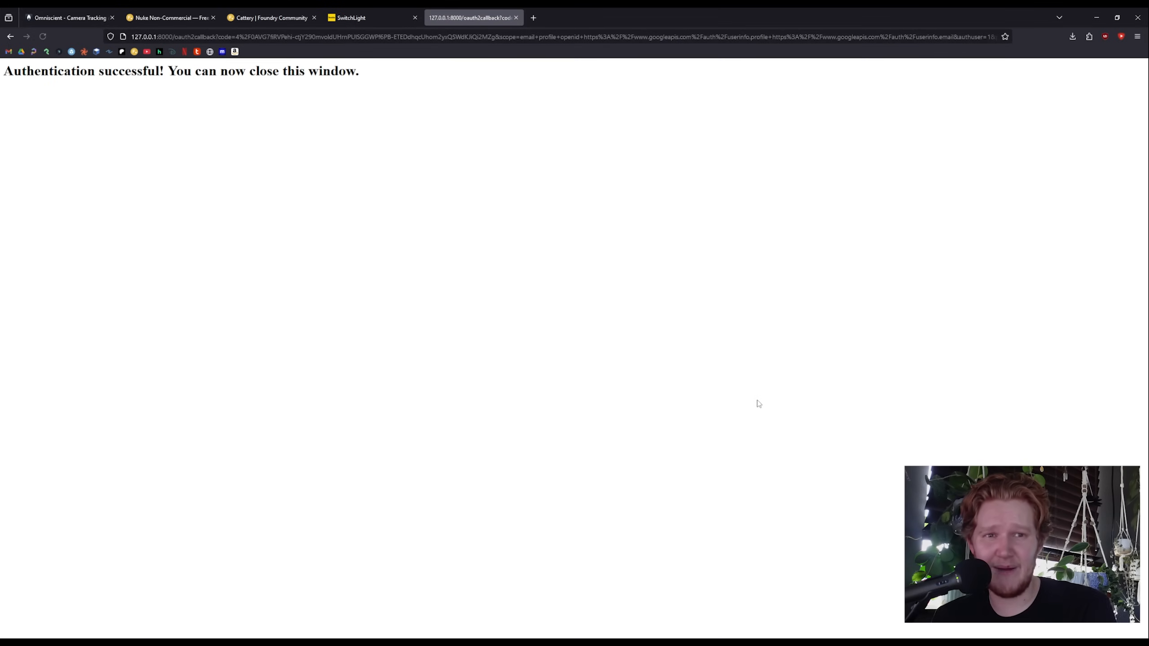
{"action": "key", "text": "ctrl+w"}
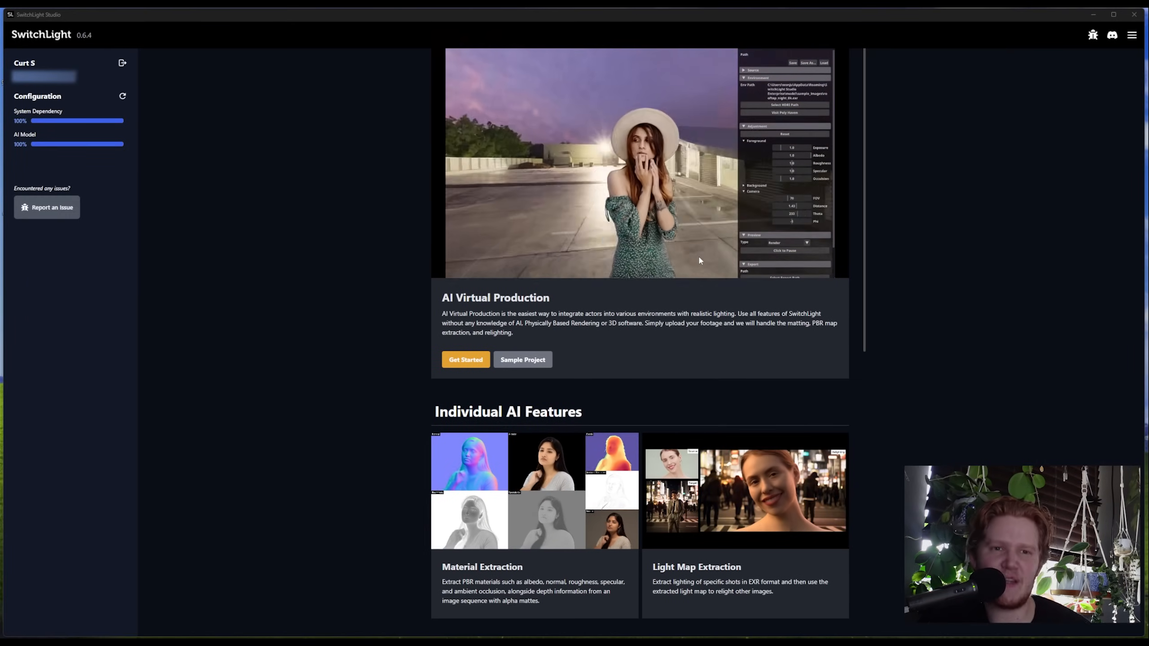
{"action": "double_click", "coordinate": [695, 15]}
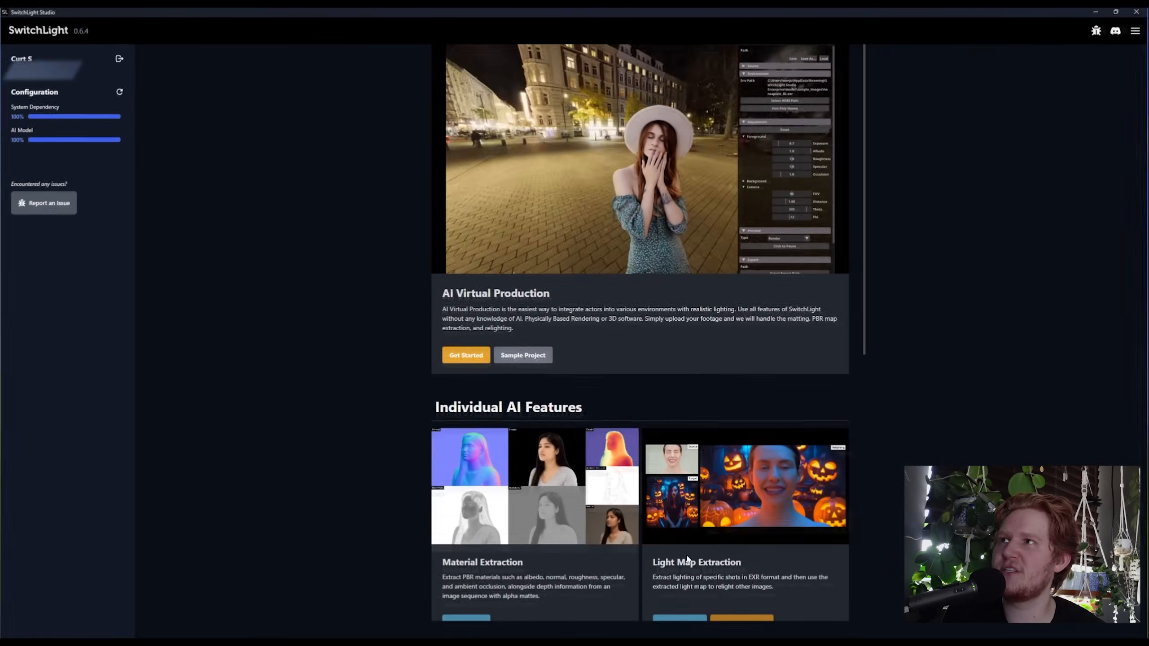
Review the AI Virtual Production, Material Extraction, Light Map Extraction, AI Background Removal and PBR Neural Enhancer features on the SwitchLight home page.
{"action": "scroll", "coordinate": [567, 458], "scroll_direction": "down", "scroll_amount": 4}
{"action": "scroll", "coordinate": [658, 355], "scroll_direction": "down", "scroll_amount": 1}
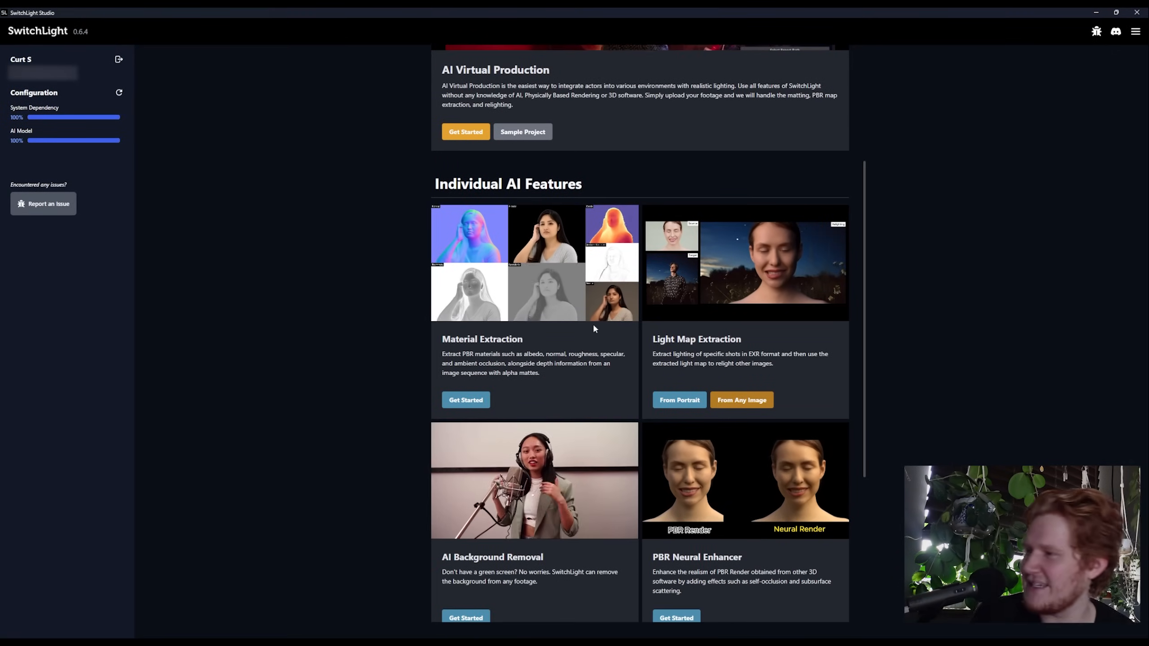
{"action": "scroll", "coordinate": [701, 467], "scroll_direction": "down", "scroll_amount": 3}
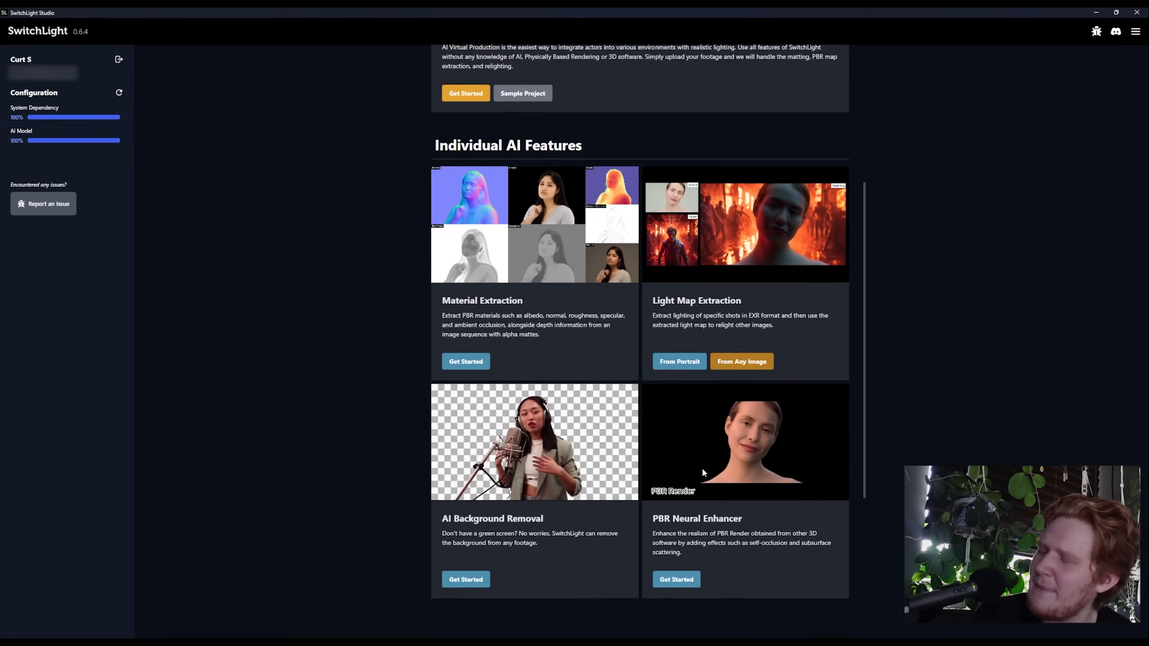
{"action": "scroll", "coordinate": [579, 471], "scroll_direction": "up", "scroll_amount": 3}
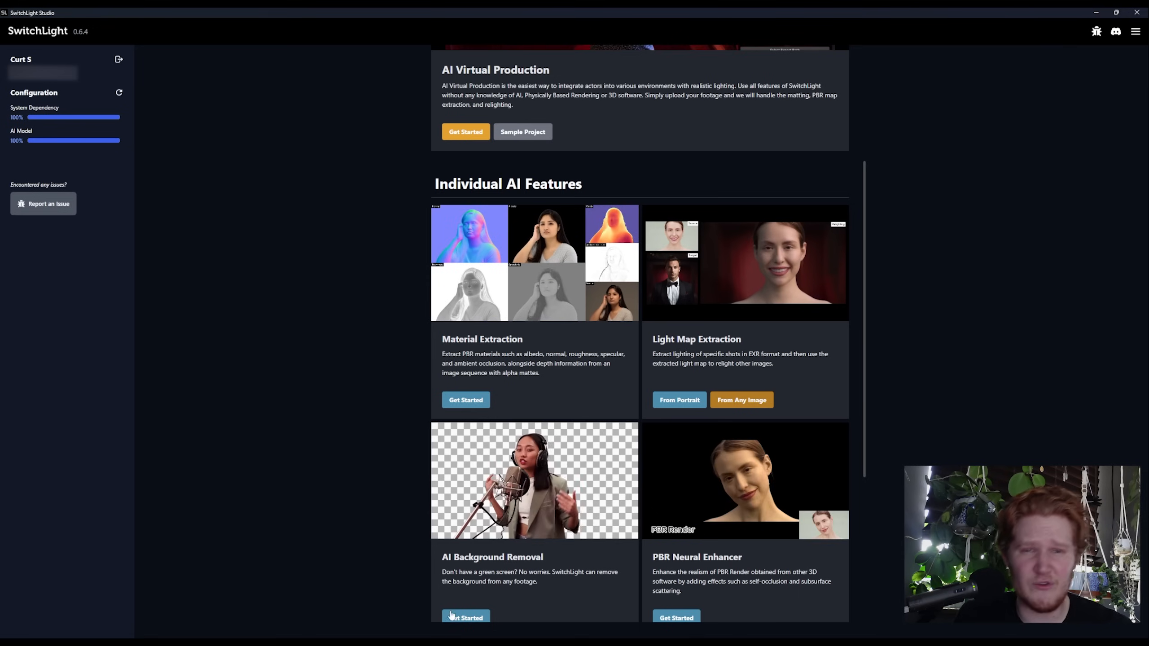
{"action": "scroll", "coordinate": [449, 557], "scroll_direction": "down", "scroll_amount": 1}
{"action": "scroll", "coordinate": [449, 557], "scroll_direction": "down", "scroll_amount": 1}
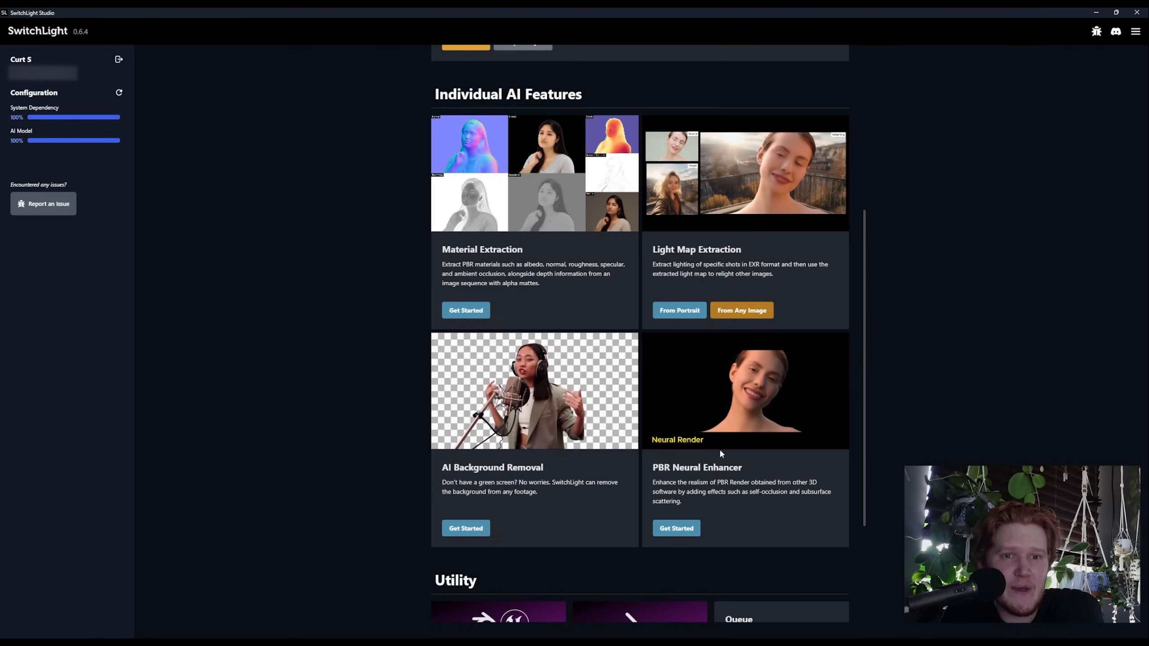
{"action": "scroll", "coordinate": [721, 449], "scroll_direction": "up", "scroll_amount": 5}
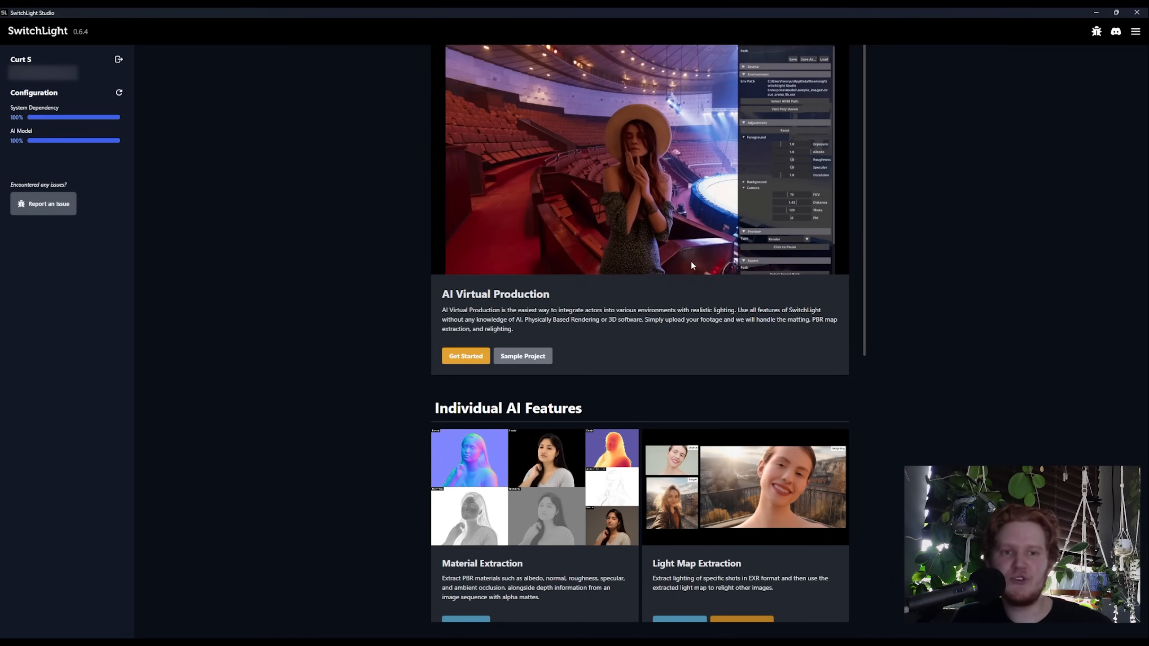
{"action": "scroll", "coordinate": [614, 384], "scroll_direction": "down", "scroll_amount": 5}
{"action": "scroll", "coordinate": [604, 422], "scroll_direction": "up", "scroll_amount": 2}
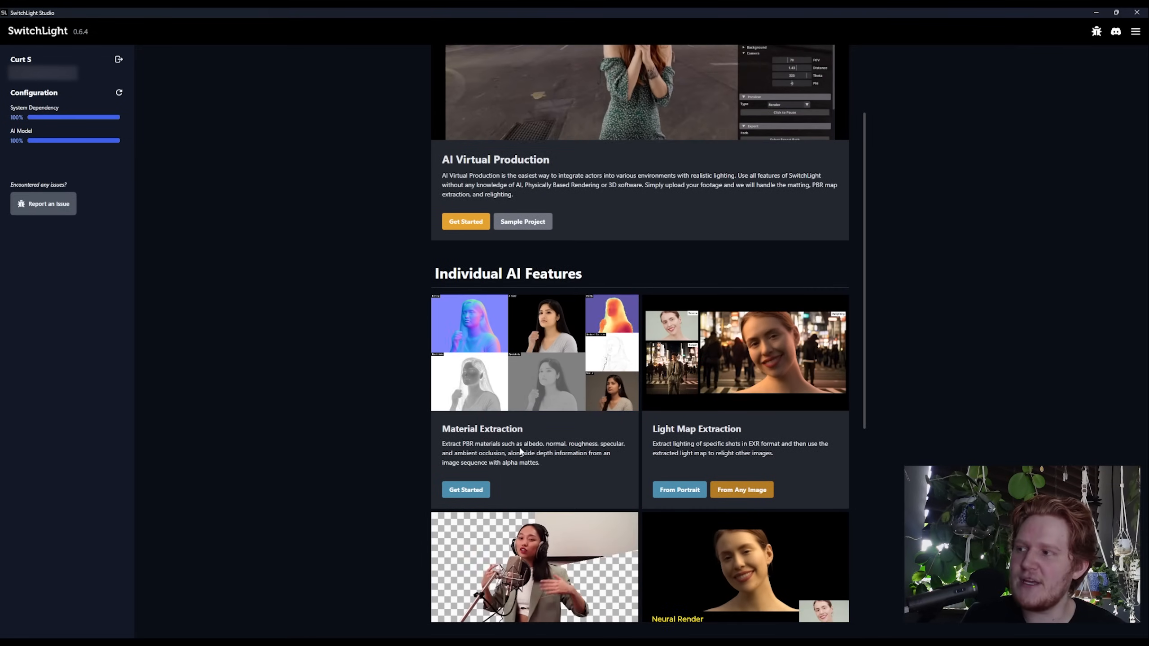
{"action": "scroll", "coordinate": [529, 488], "scroll_direction": "up", "scroll_amount": 3}
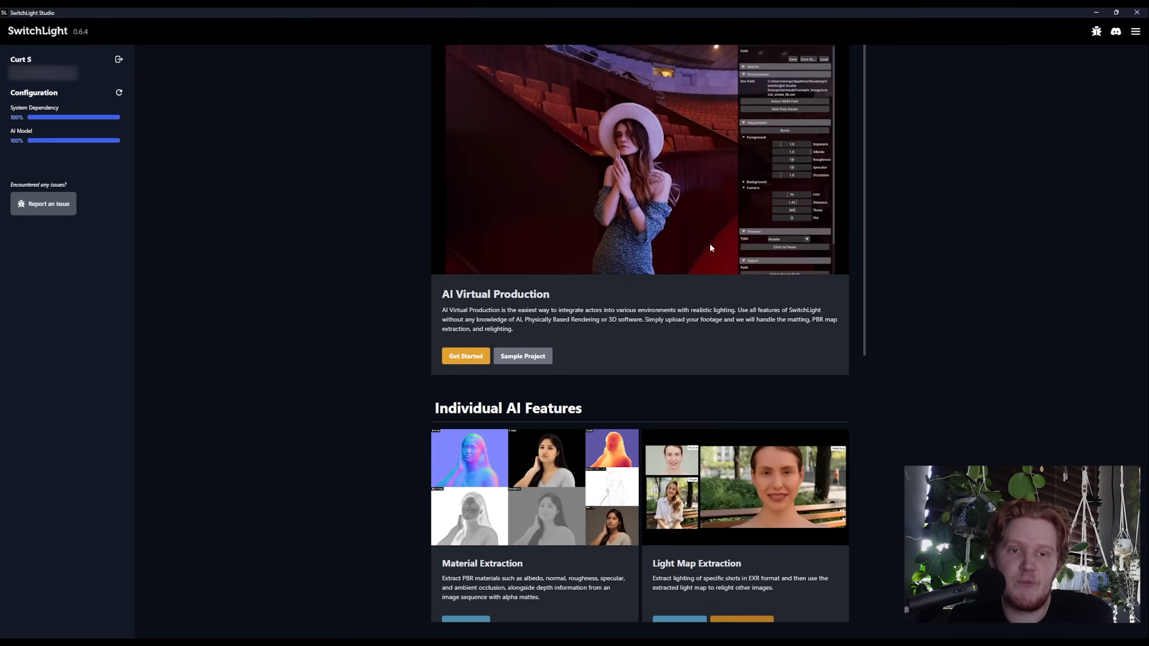
{"action": "scroll", "coordinate": [706, 308], "scroll_direction": "down", "scroll_amount": 1}
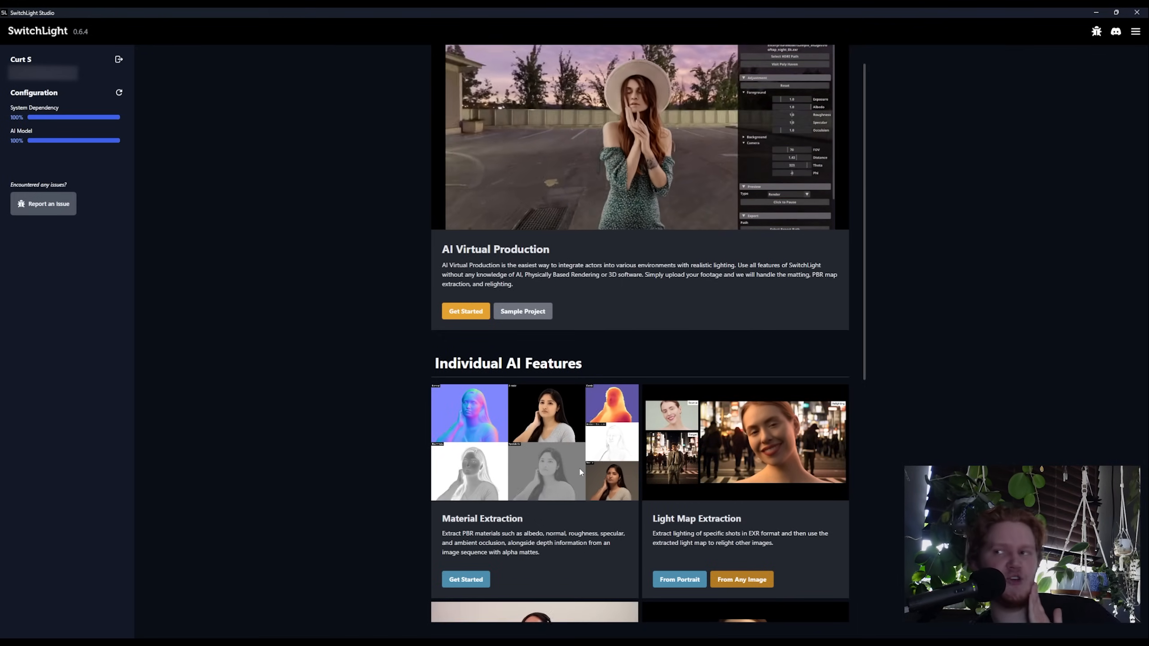
{"action": "scroll", "coordinate": [581, 472], "scroll_direction": "down", "scroll_amount": 4}
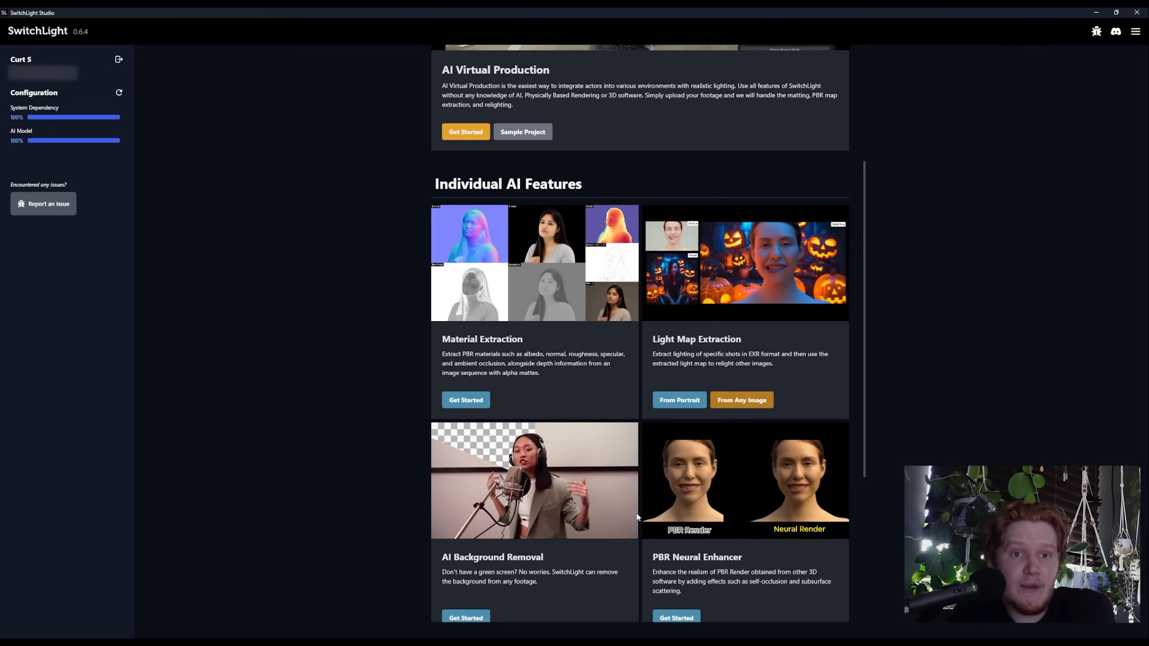
{"action": "scroll", "coordinate": [717, 520], "scroll_direction": "down", "scroll_amount": 1}
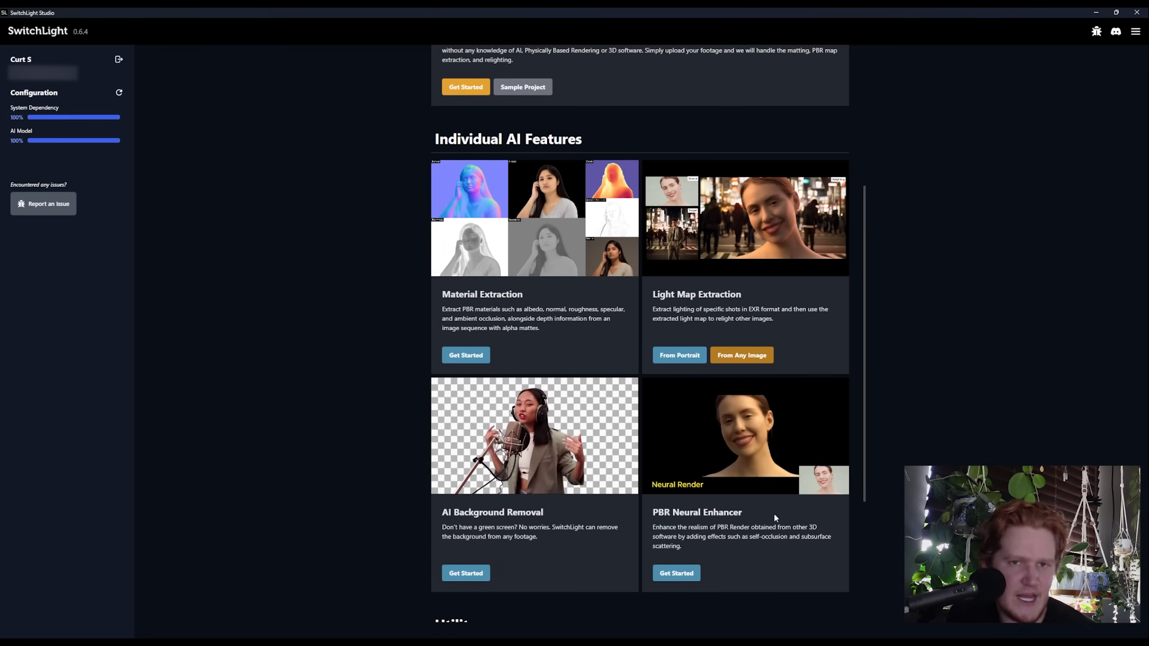
{"action": "scroll", "coordinate": [794, 514], "scroll_direction": "up", "scroll_amount": 6}
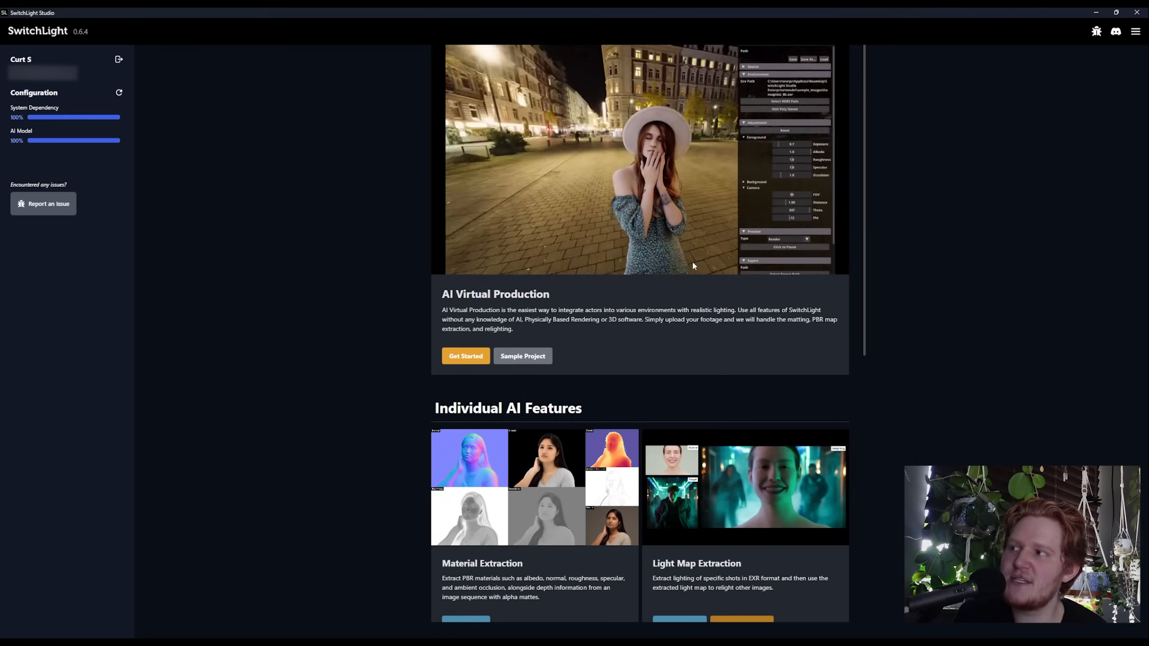
{"action": "scroll", "coordinate": [599, 519], "scroll_direction": "down", "scroll_amount": 1}
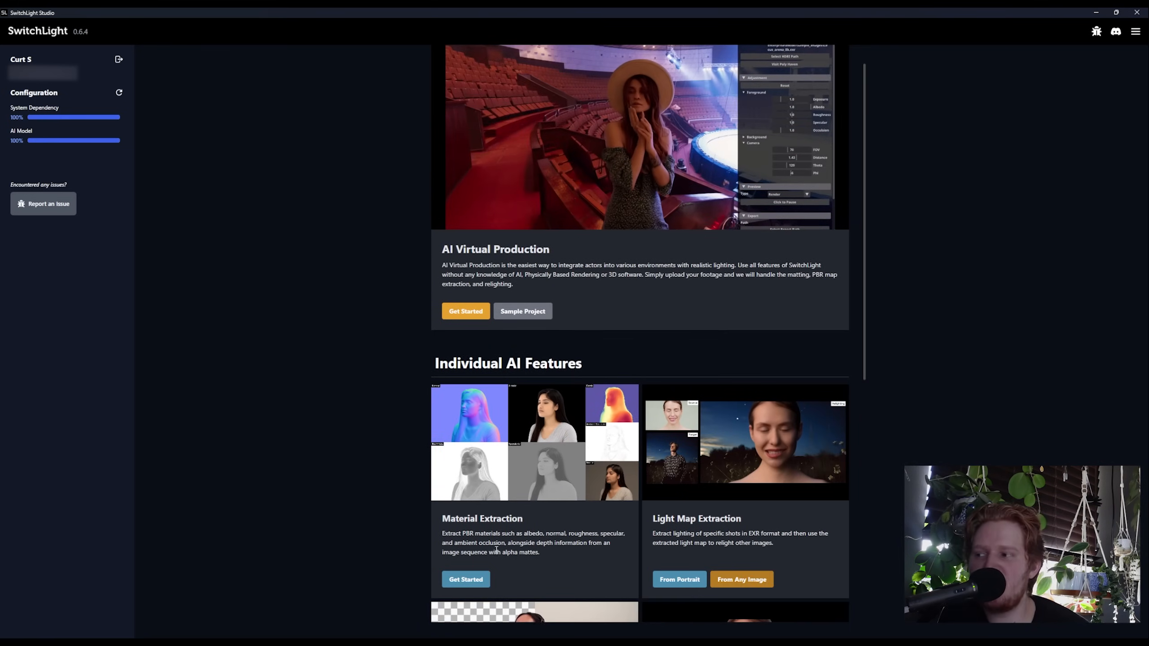
{"action": "scroll", "coordinate": [535, 503], "scroll_direction": "up", "scroll_amount": 1}
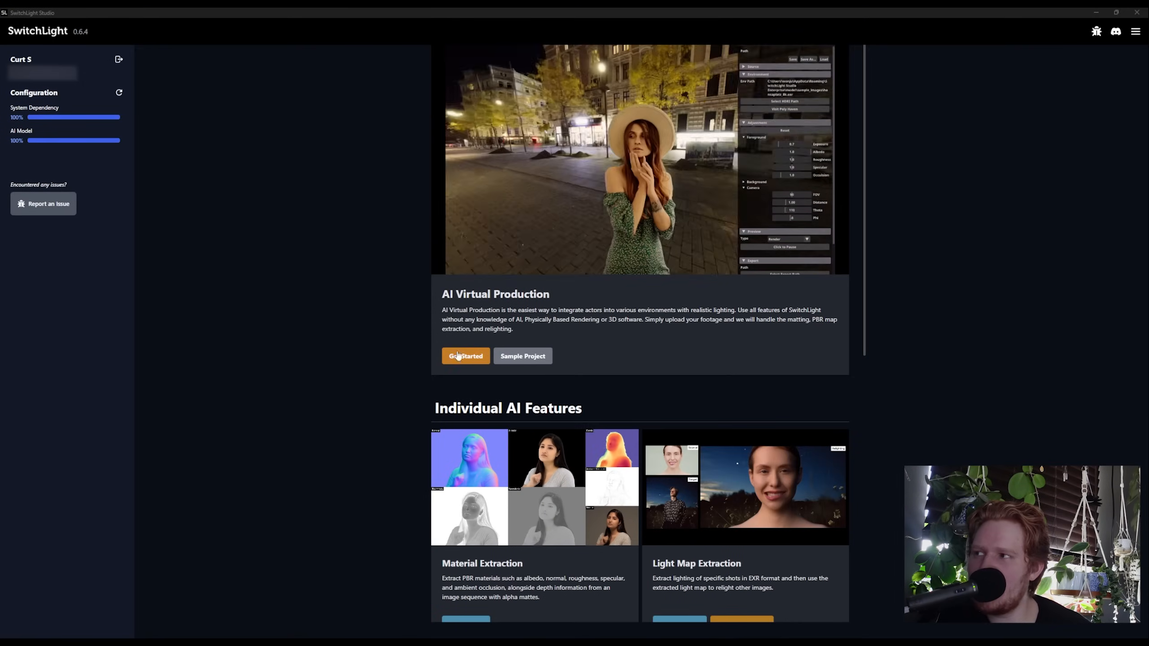
Start an AI Virtual Production project with source type PNG or EXR Sequence and load the curty_roto folder from the Desktop as input.
{"action": "left_click", "coordinate": [458, 356]}
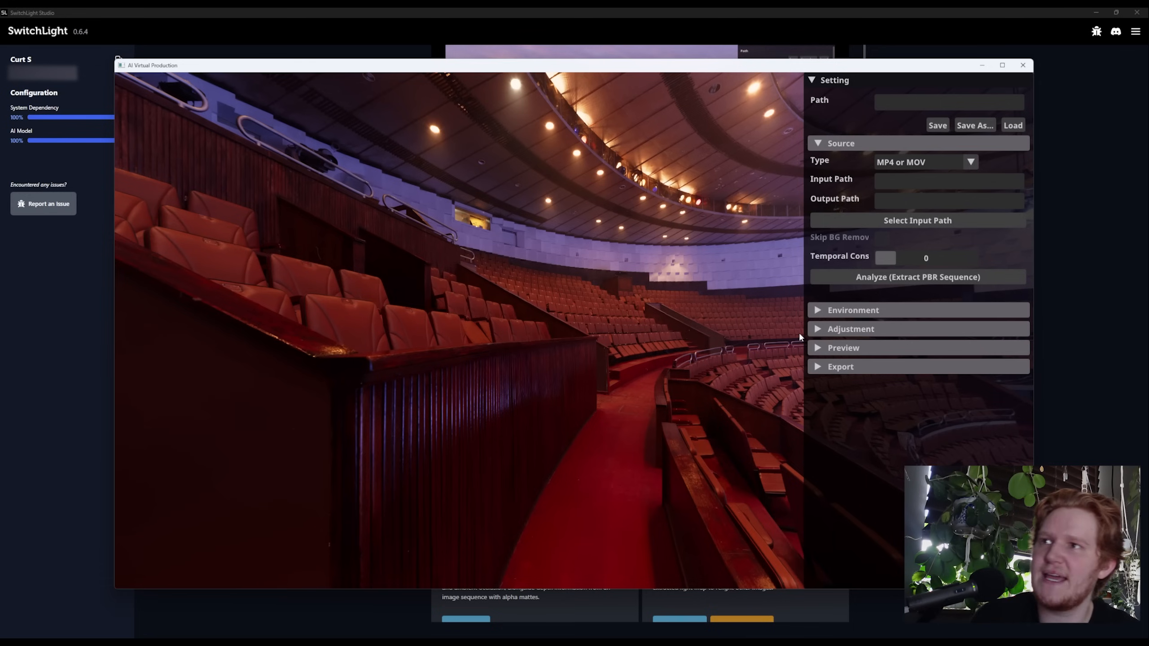
{"action": "left_click", "coordinate": [929, 162]}
{"action": "left_click", "coordinate": [900, 178]}
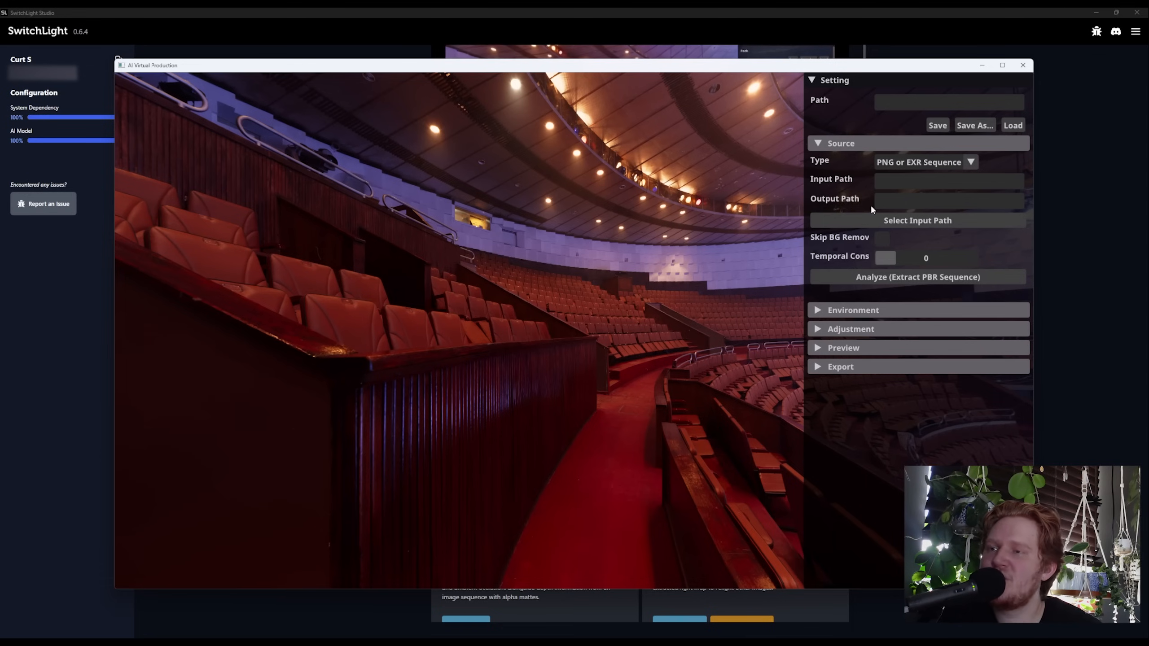
{"action": "left_click", "coordinate": [896, 220]}
{"action": "left_click", "coordinate": [253, 200]}
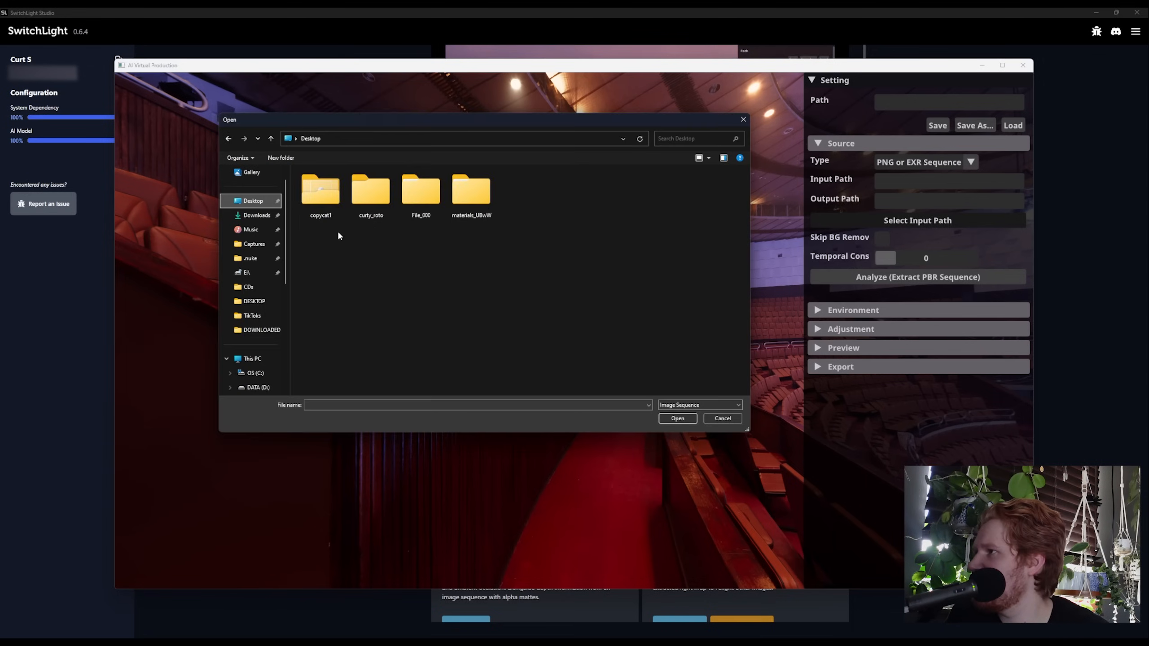
{"action": "double_click", "coordinate": [362, 191]}
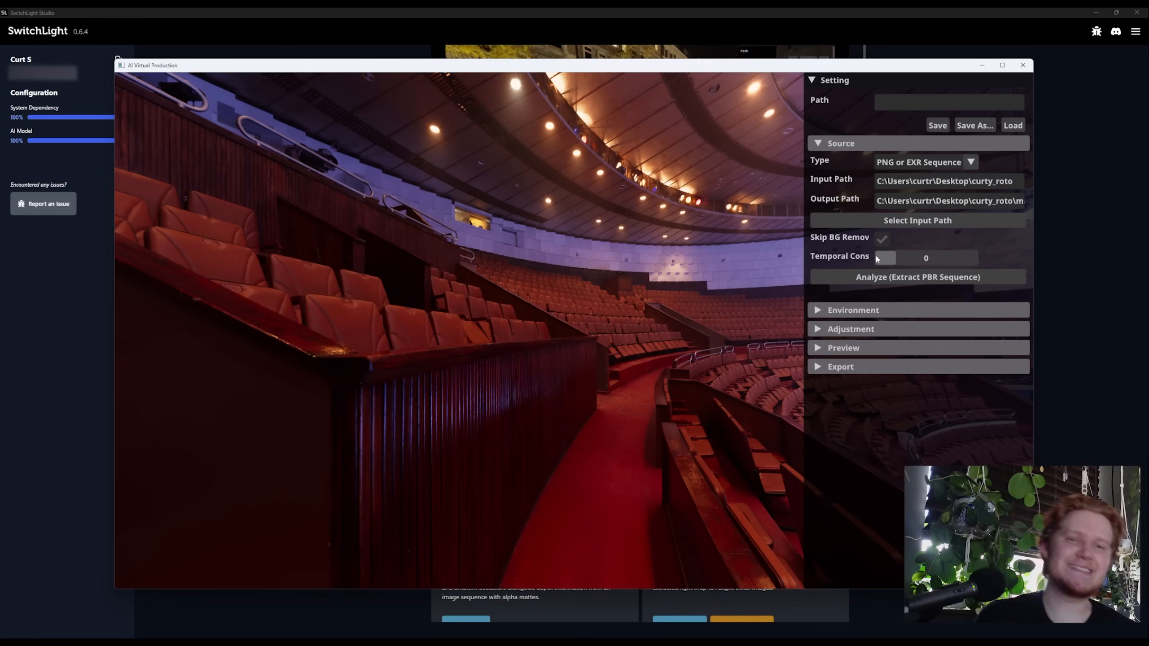
Set the temporal consistency to 2 and analyze the footage to extract the PBR sequence.
{"action": "mouse_move", "coordinate": [856, 263]}
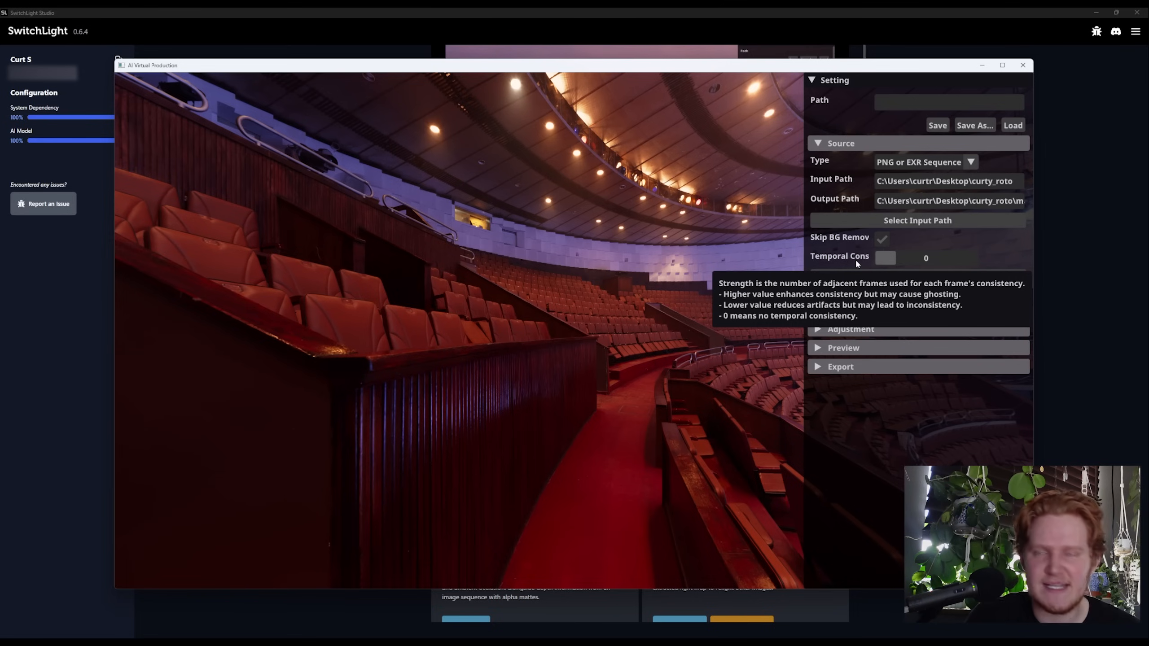
{"action": "left_click_drag", "start_coordinate": [885, 258], "coordinate": [926, 258]}
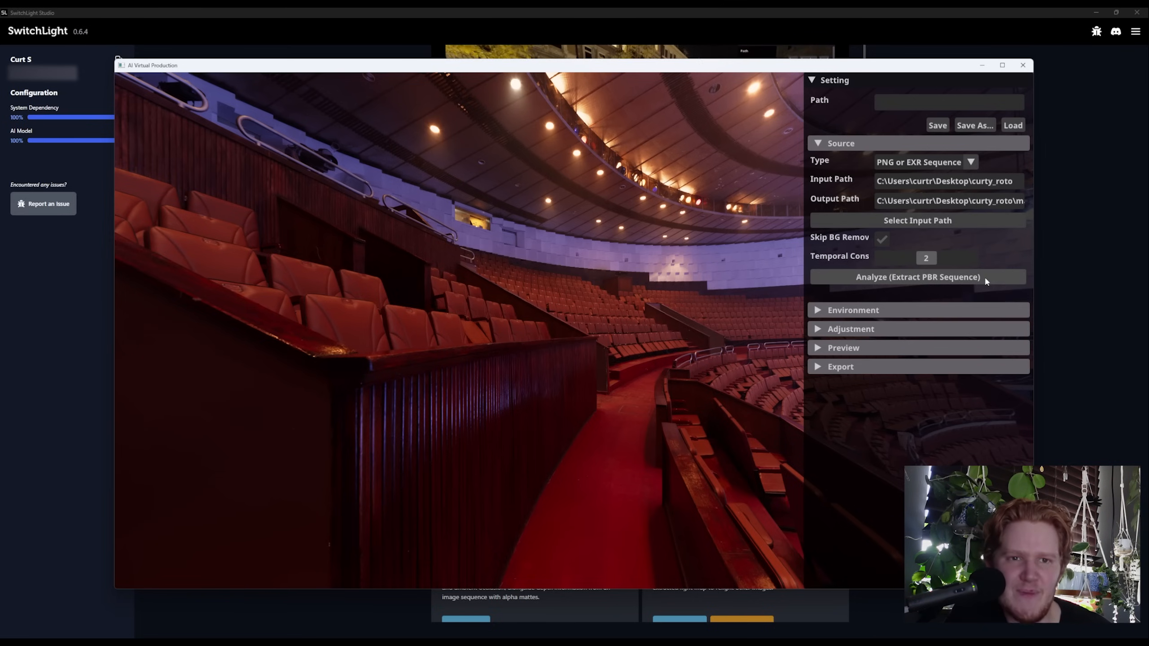
{"action": "left_click", "coordinate": [901, 276]}
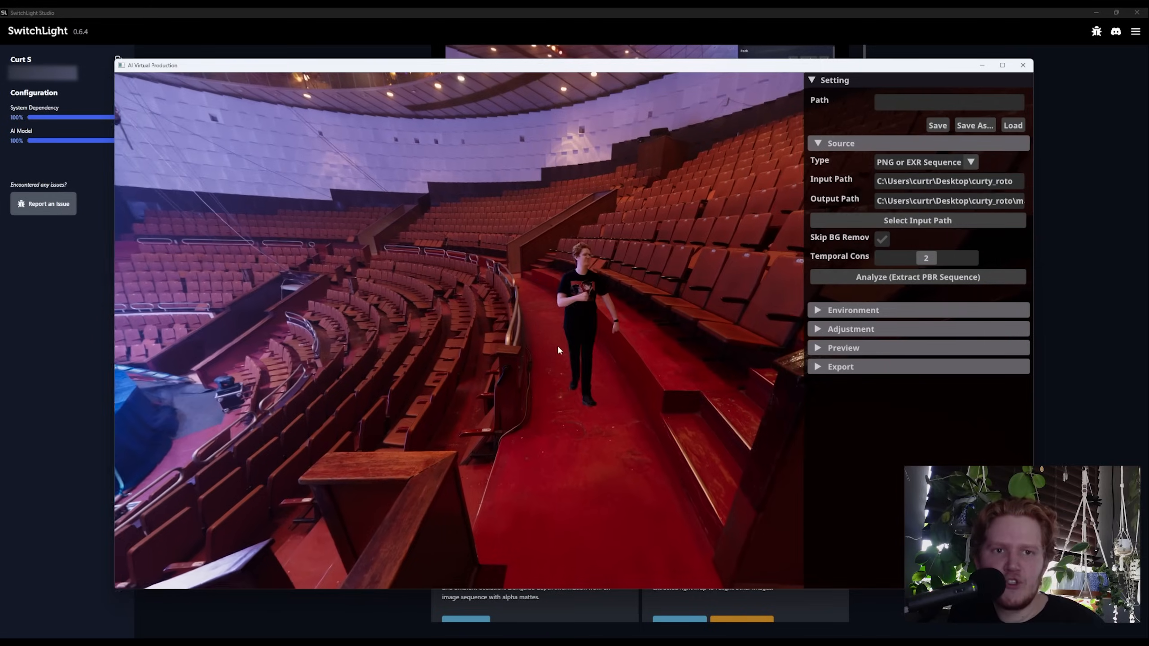
Check the man's relighting from several camera angles, close AI Virtual Production, and open the extracted materials folder inside curty_roto.
{"action": "left_click_drag", "start_coordinate": [557, 344], "coordinate": [600, 348]}
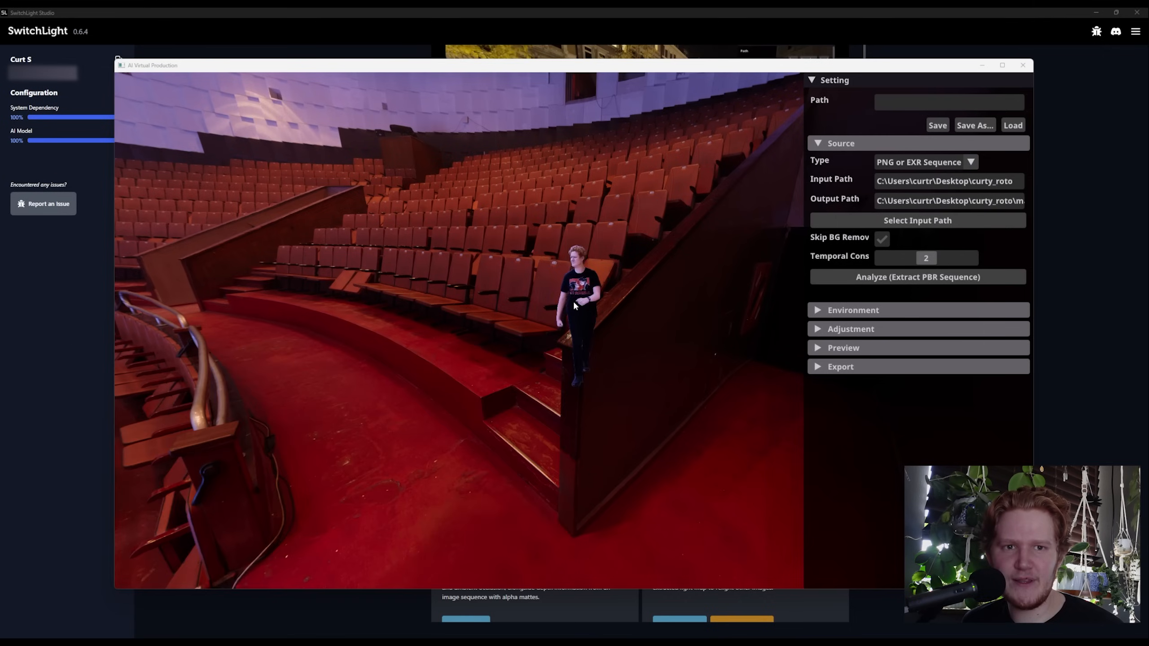
{"action": "left_click_drag", "start_coordinate": [561, 294], "coordinate": [618, 339]}
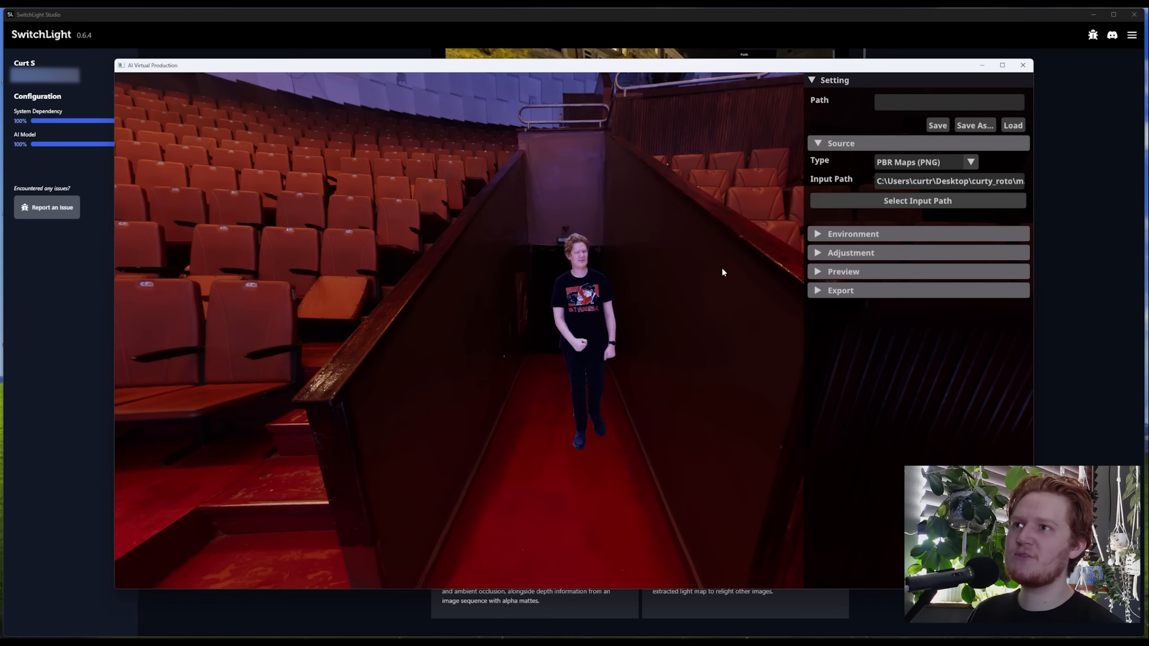
{"action": "left_click", "coordinate": [1023, 66]}
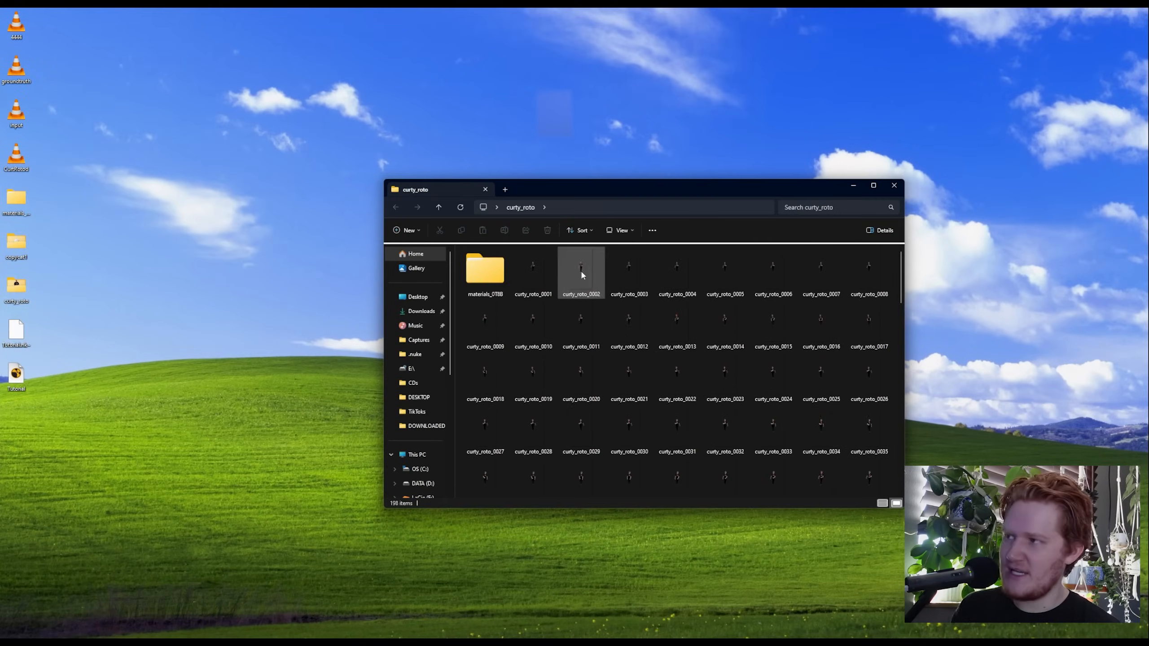
{"action": "double_click", "coordinate": [486, 270]}
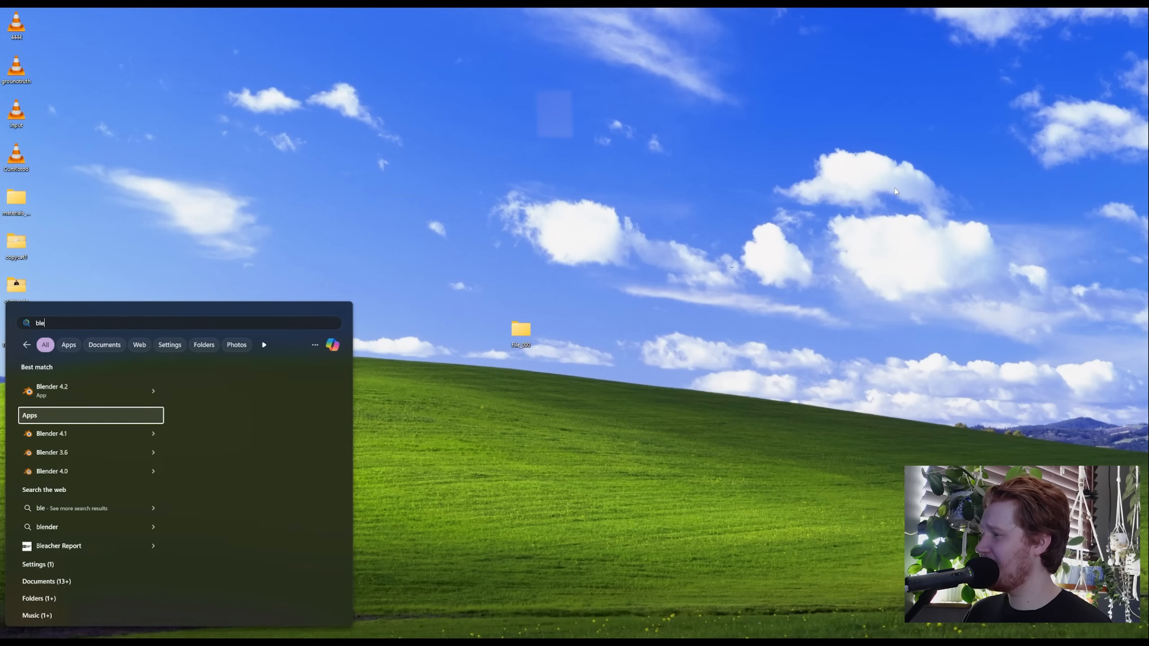
Launch Blender 4.1 and delete the default camera, cube and light from the new scene.
{"action": "key", "text": "Down"}
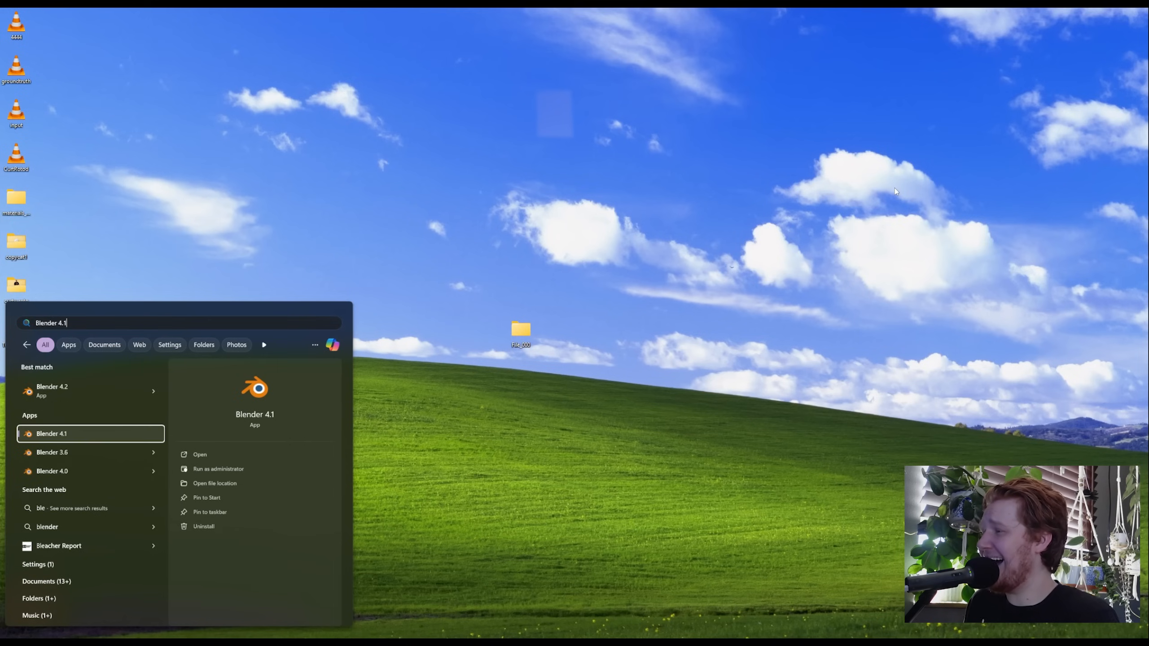
{"action": "key", "text": "Return"}
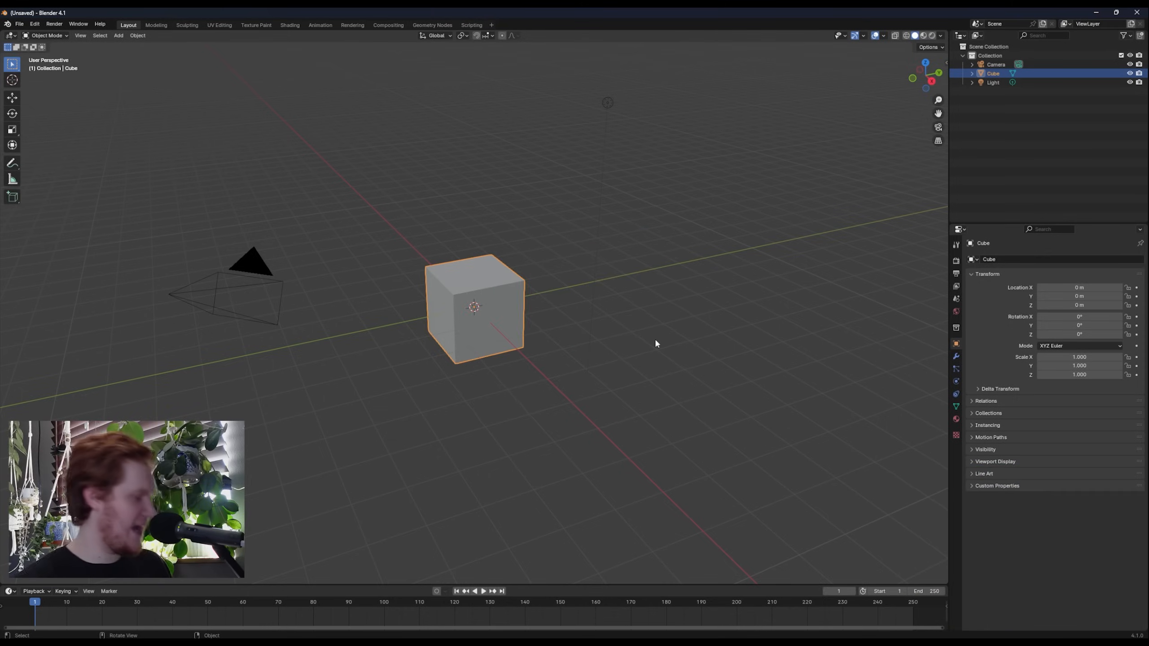
{"action": "key", "text": "a"}
{"action": "key", "text": "x"}
{"action": "left_click", "coordinate": [654, 338]}
Import the Omniscient .omni camera tracking scene from its folder on the Desktop.
{"action": "left_click", "coordinate": [19, 23]}
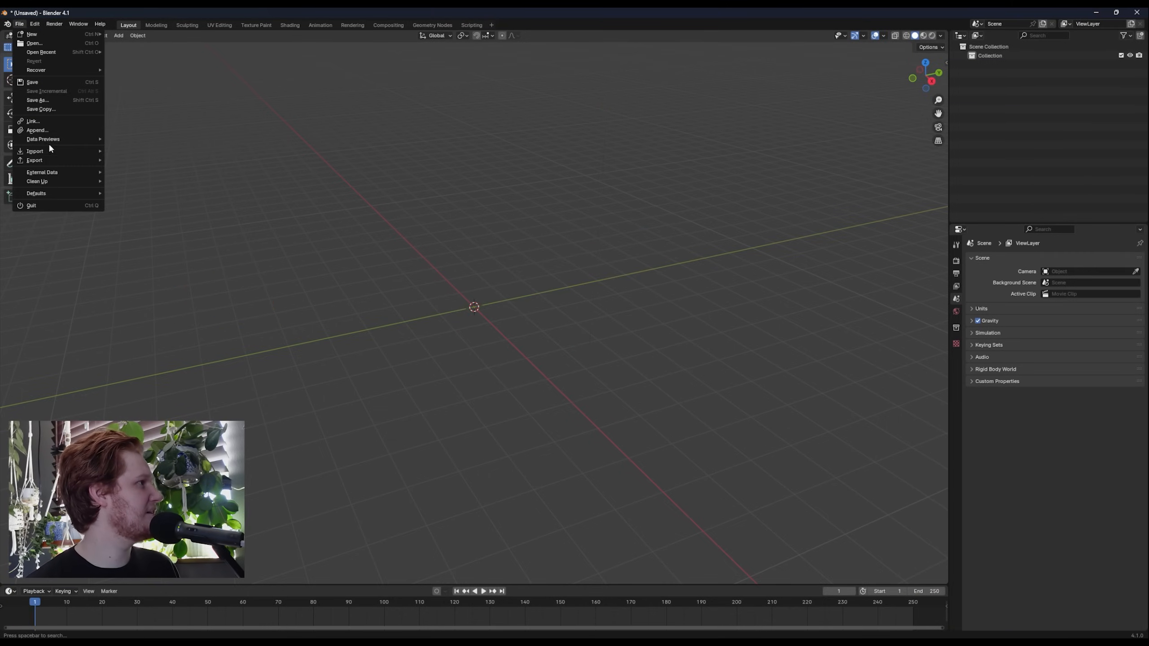
{"action": "mouse_move", "coordinate": [47, 152]}
{"action": "left_click", "coordinate": [142, 290]}
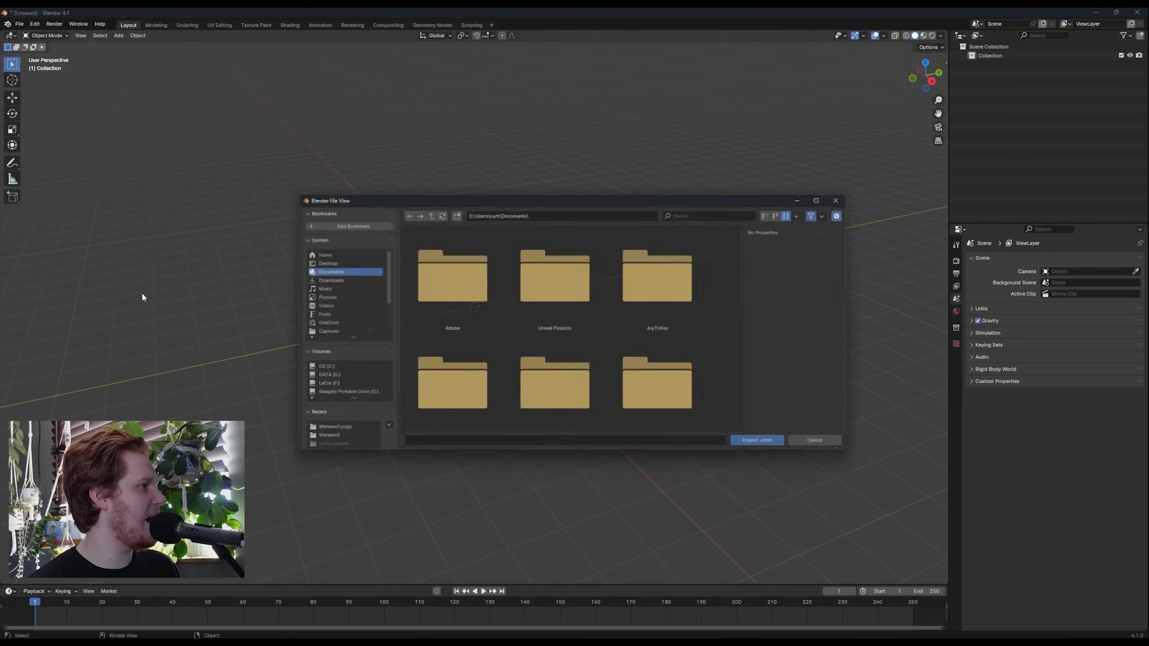
{"action": "left_click", "coordinate": [317, 262]}
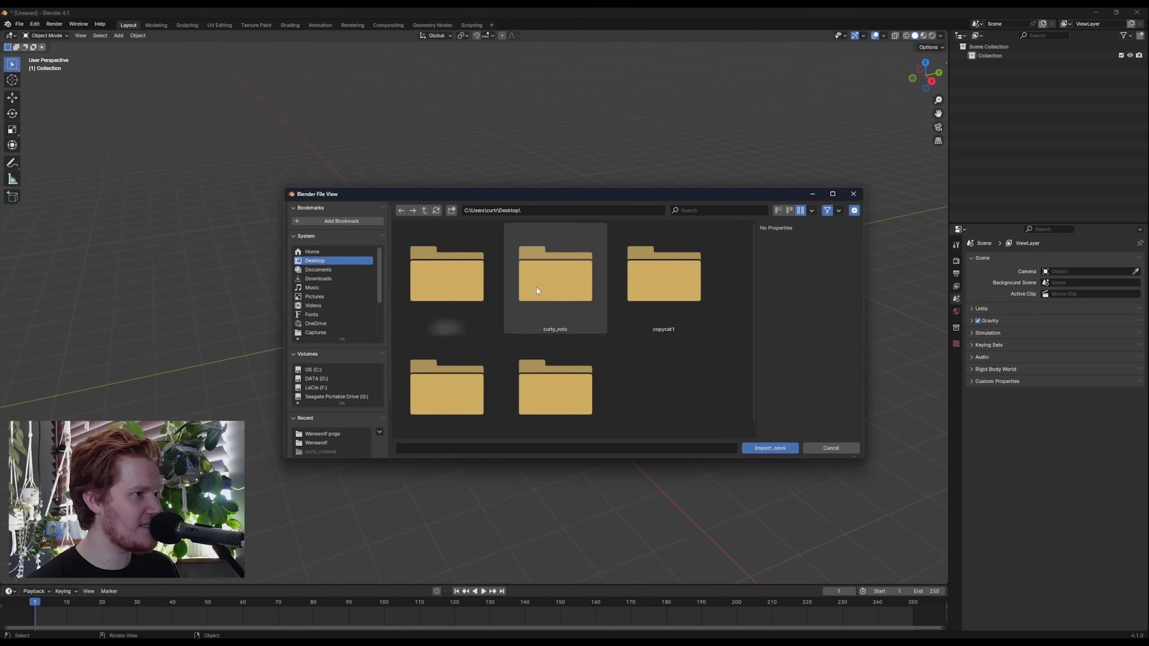
{"action": "double_click", "coordinate": [574, 287]}
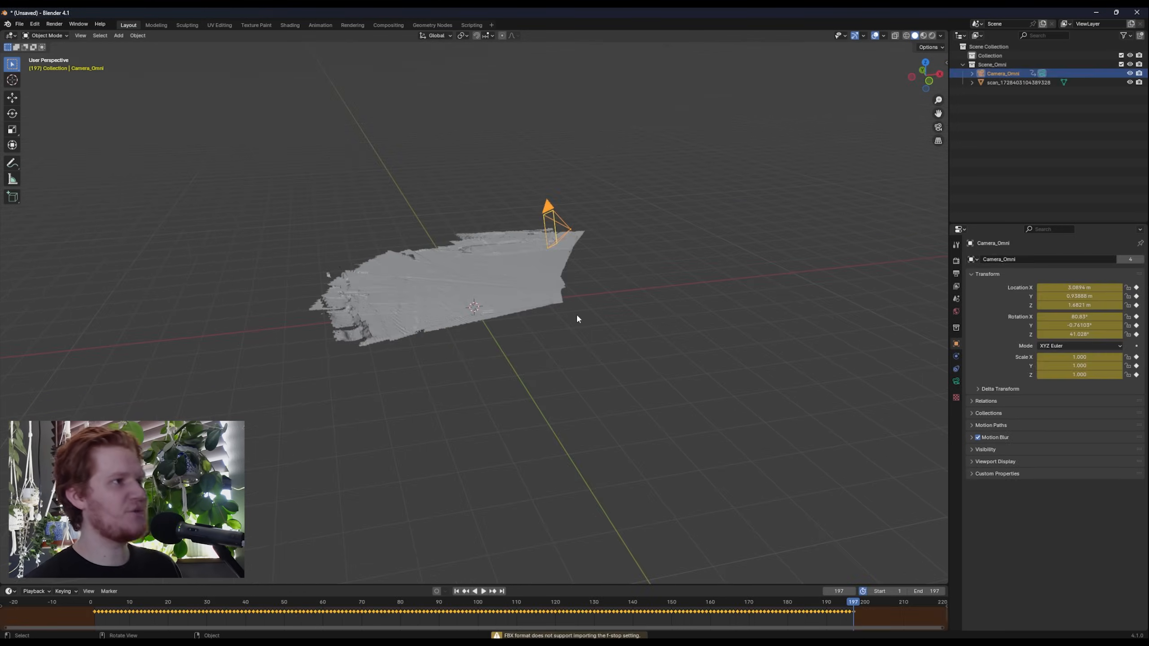
Inspect the imported scan mesh from another angle and select the tracked camera Camera_Omni.
{"action": "left_click", "coordinate": [506, 281]}
{"action": "middle_click_drag", "start_coordinate": [476, 266], "coordinate": [810, 172]}
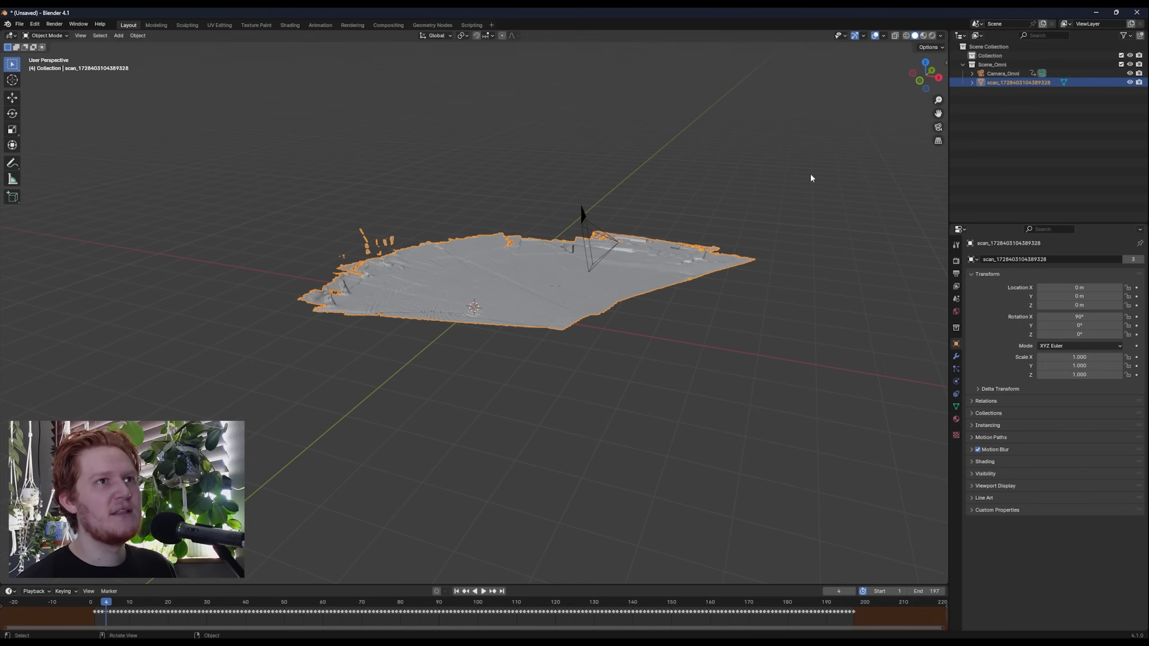
{"action": "left_click", "coordinate": [993, 74]}
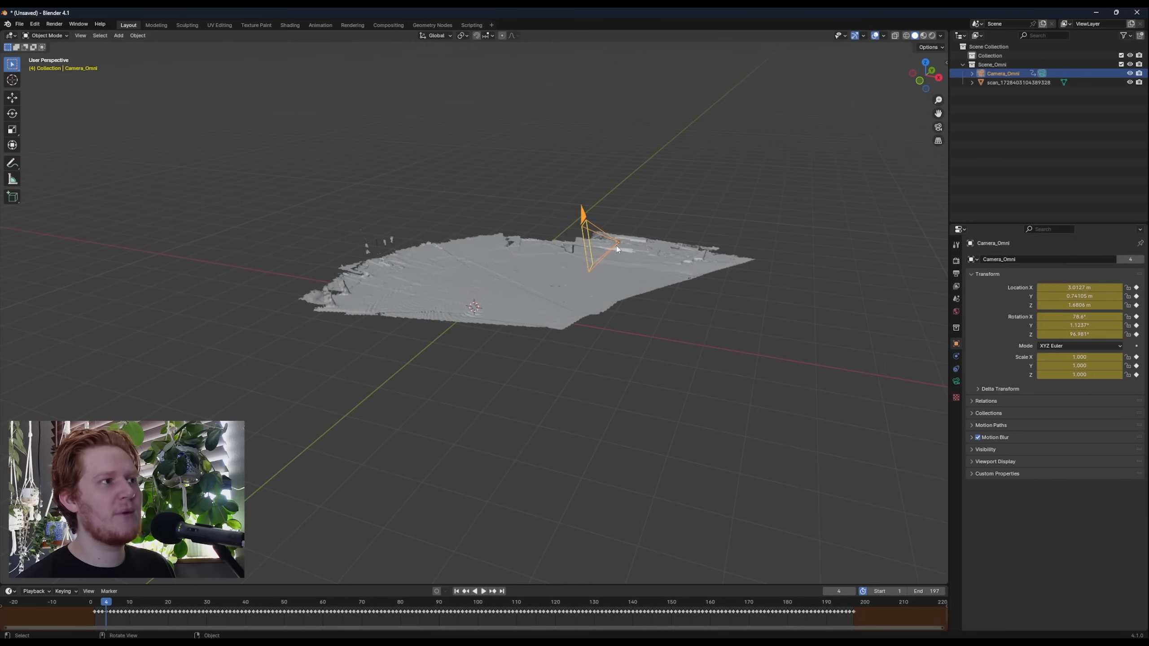
Parent Camera_Omni to the scan mesh and expand the scan's hierarchy in the outliner.
{"action": "left_click", "coordinate": [493, 274], "text": "shift"}
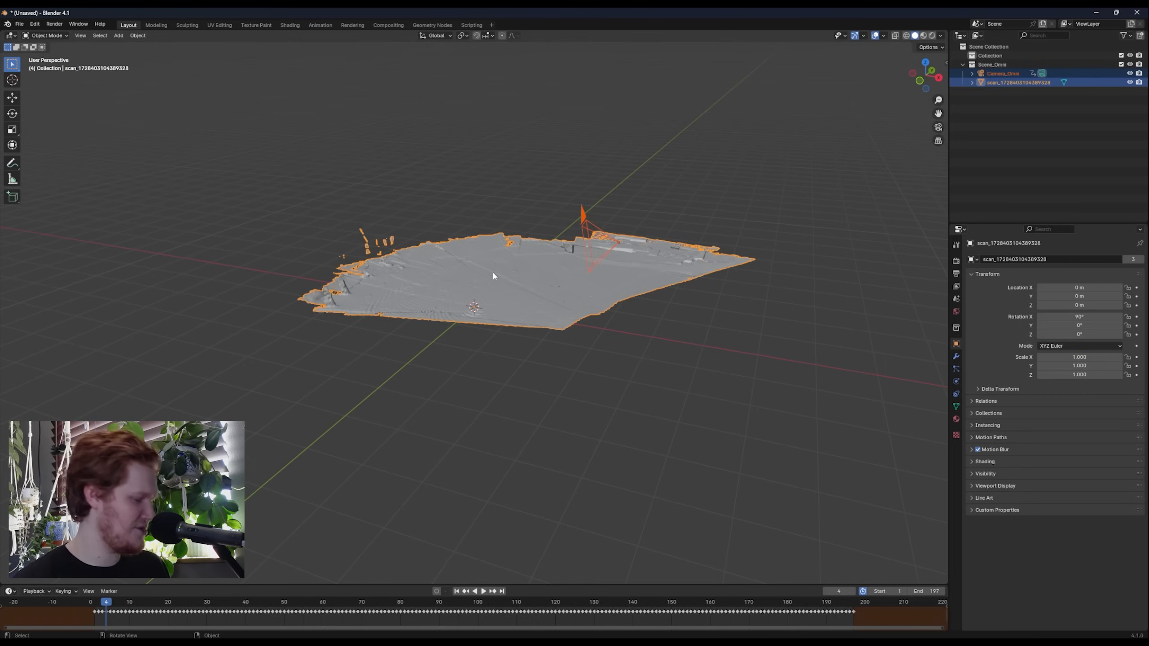
{"action": "key", "text": "ctrl+p"}
{"action": "left_click", "coordinate": [492, 270]}
{"action": "left_click", "coordinate": [568, 386]}
{"action": "middle_click_drag", "start_coordinate": [522, 396], "coordinate": [507, 440]}
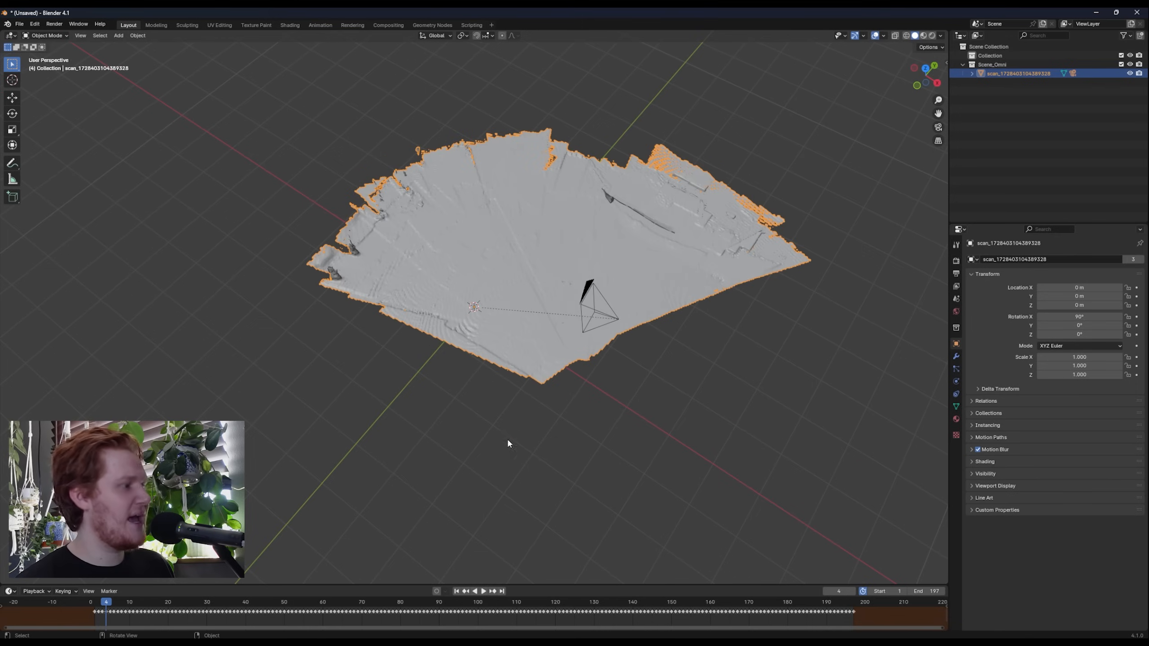
{"action": "left_click", "coordinate": [971, 73]}
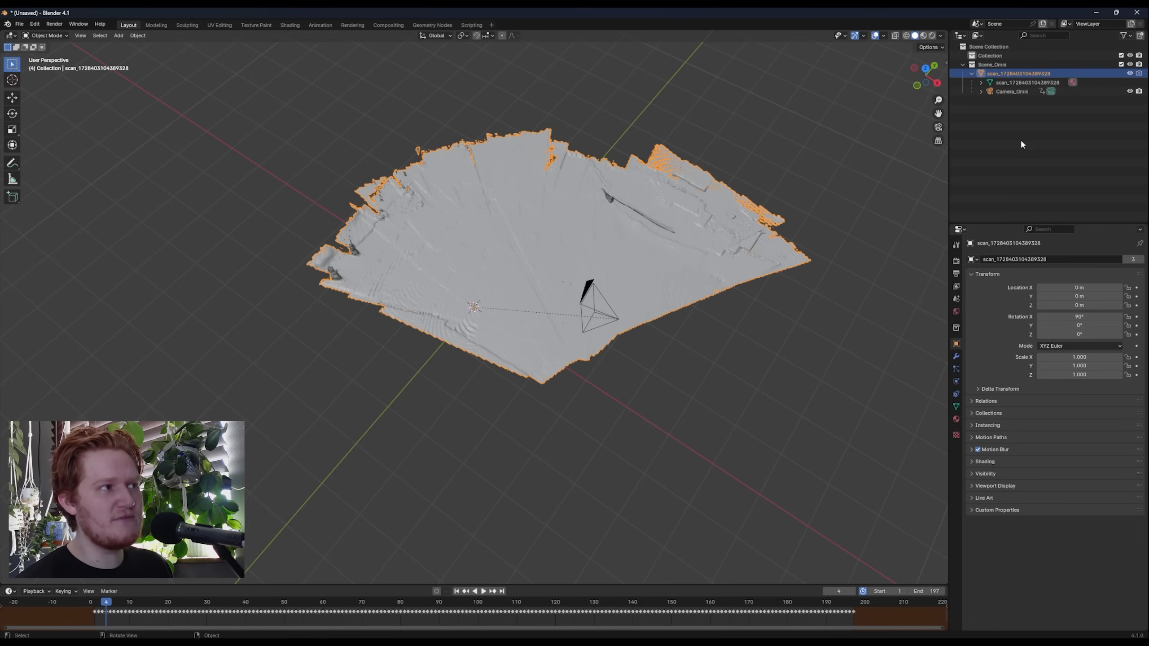
{"action": "middle_click_drag", "start_coordinate": [459, 278], "coordinate": [701, 257]}
{"action": "key", "text": "r"}
{"action": "key", "text": "z"}
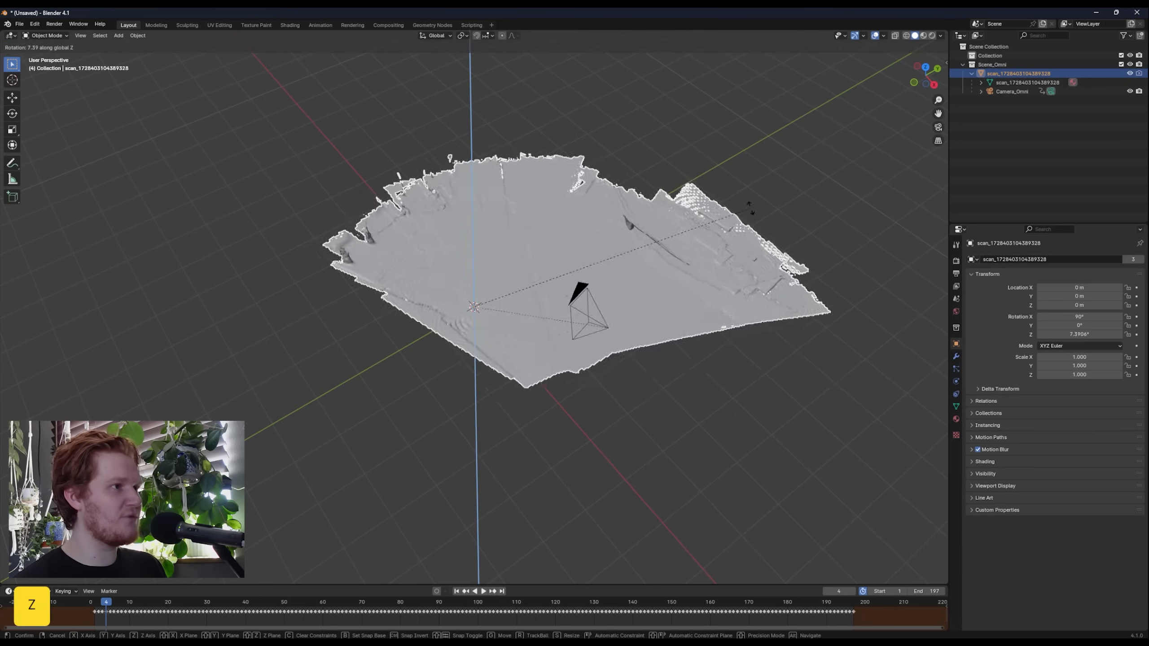
{"action": "key", "text": "Escape"}
Rotate the scan mesh with its parented camera about the global Z axis to about -96.3° while looking through the camera.
{"action": "key", "text": "KP_0"}
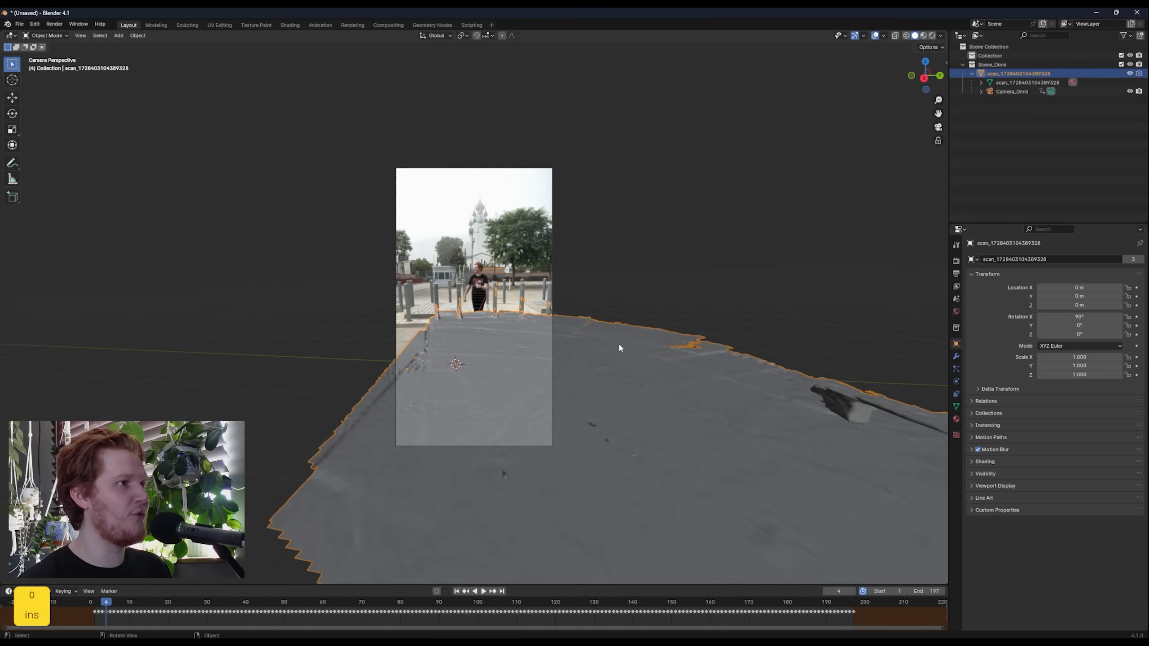
{"action": "scroll", "coordinate": [501, 336], "scroll_direction": "up", "scroll_amount": 5}
{"action": "key", "text": "r"}
{"action": "key", "text": "z"}
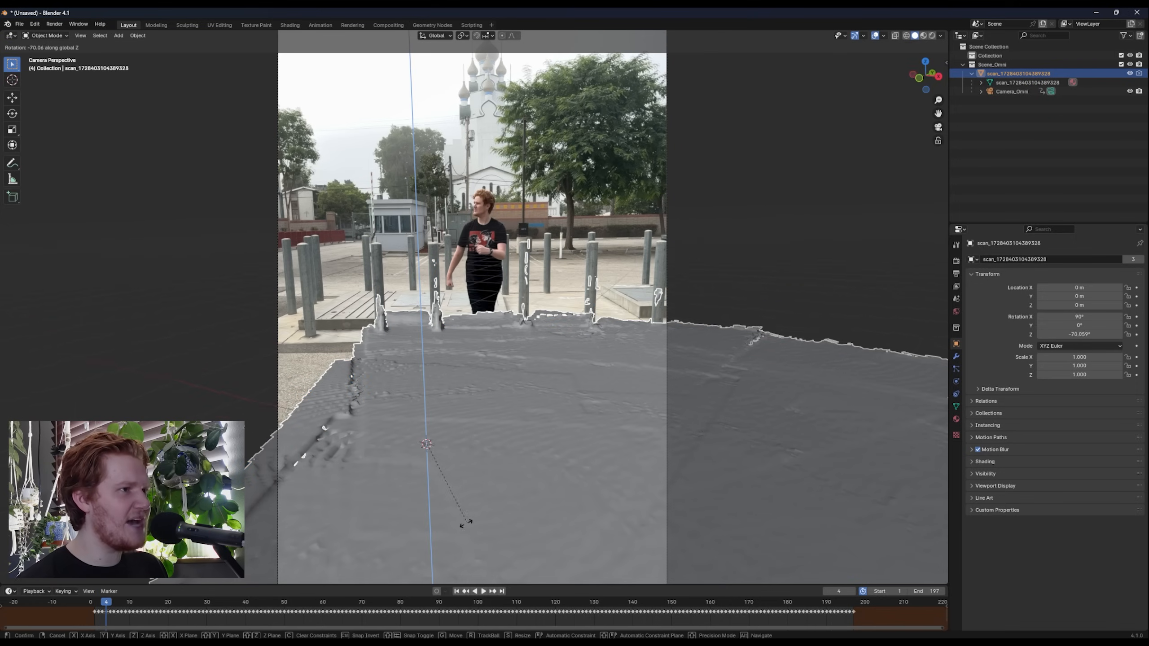
{"action": "left_click", "coordinate": [385, 530]}
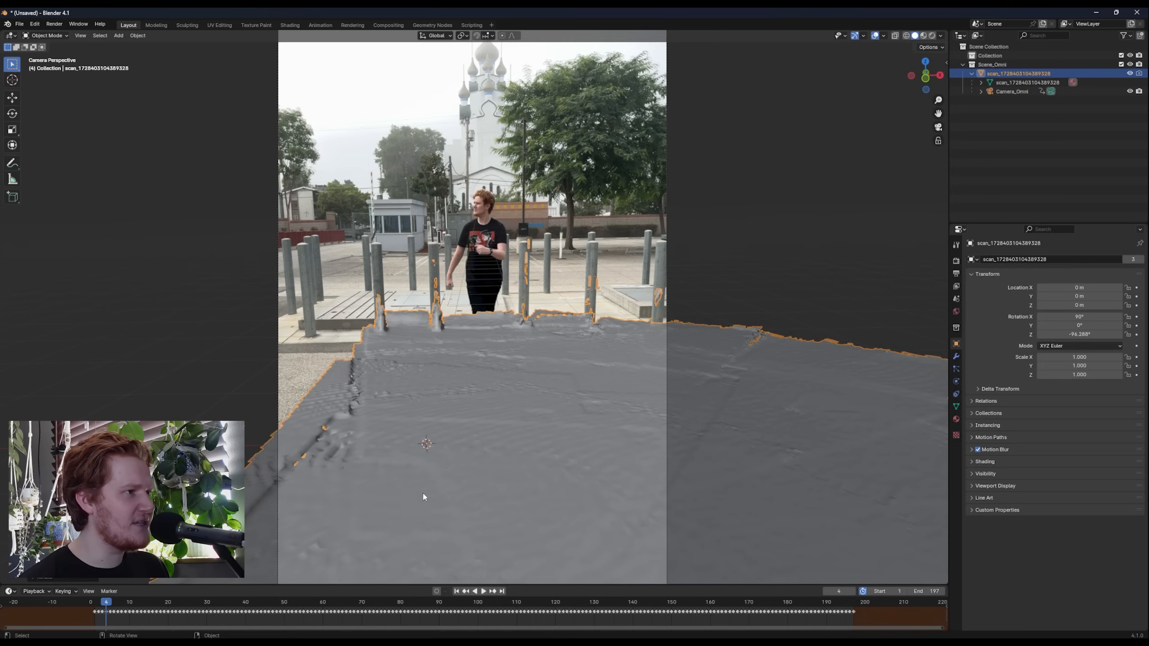
Play the animation through the tracked camera with the viewport in wireframe shading to check the scan against the footage.
{"action": "scroll", "coordinate": [527, 405], "scroll_direction": "down", "scroll_amount": 6}
{"action": "key", "text": "space"}
{"action": "scroll", "coordinate": [538, 341], "scroll_direction": "up", "scroll_amount": 1}
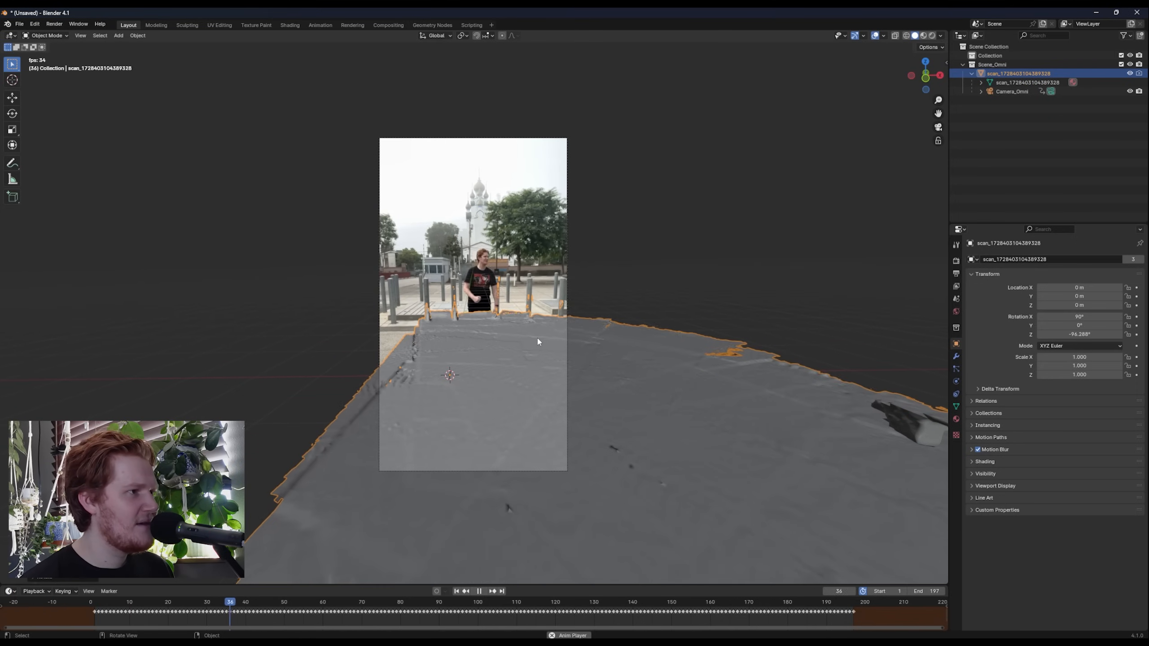
{"action": "key", "text": "z"}
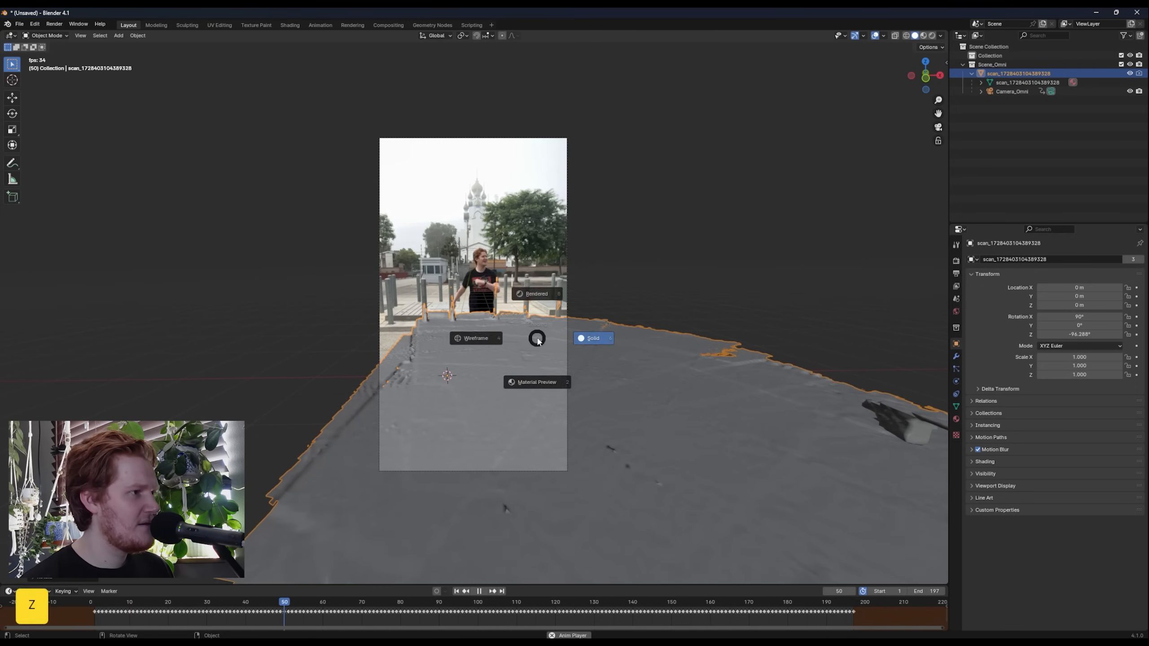
{"action": "left_click", "coordinate": [473, 337]}
{"action": "scroll", "coordinate": [548, 362], "scroll_direction": "up", "scroll_amount": 1}
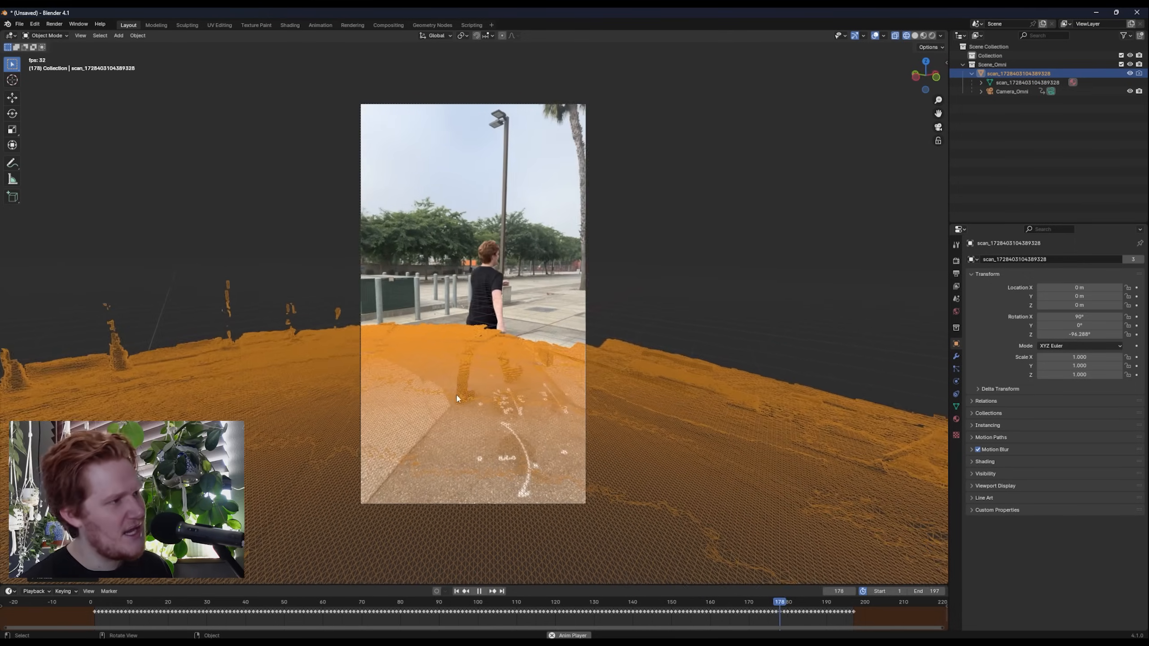
{"action": "key", "text": "space"}
Hide the scan mesh in the viewport and bring Camera_Omni into view, leaving nothing selected.
{"action": "middle_click_drag", "start_coordinate": [606, 351], "coordinate": [561, 318]}
{"action": "scroll", "coordinate": [541, 354], "scroll_direction": "down", "scroll_amount": 6}
{"action": "scroll", "coordinate": [541, 353], "scroll_direction": "down", "scroll_amount": 4}
{"action": "scroll", "coordinate": [552, 353], "scroll_direction": "up", "scroll_amount": 1}
{"action": "left_click", "coordinate": [1129, 73]}
{"action": "left_click", "coordinate": [1012, 92]}
{"action": "key", "text": "KP_Decimal"}
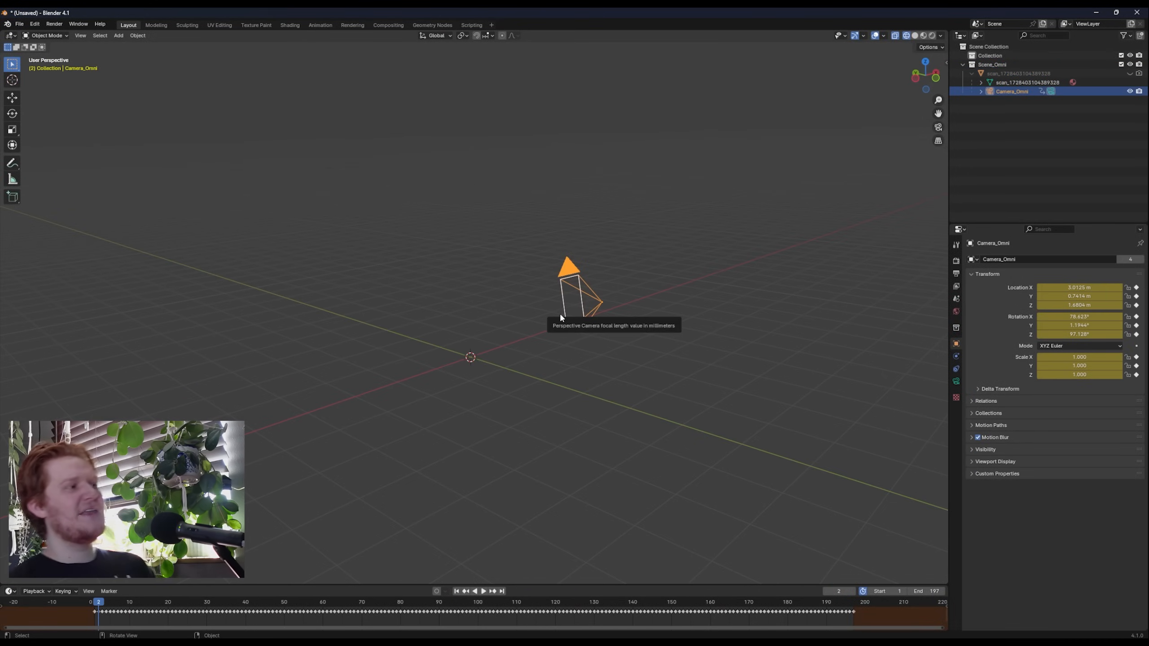
{"action": "left_click", "coordinate": [541, 325]}
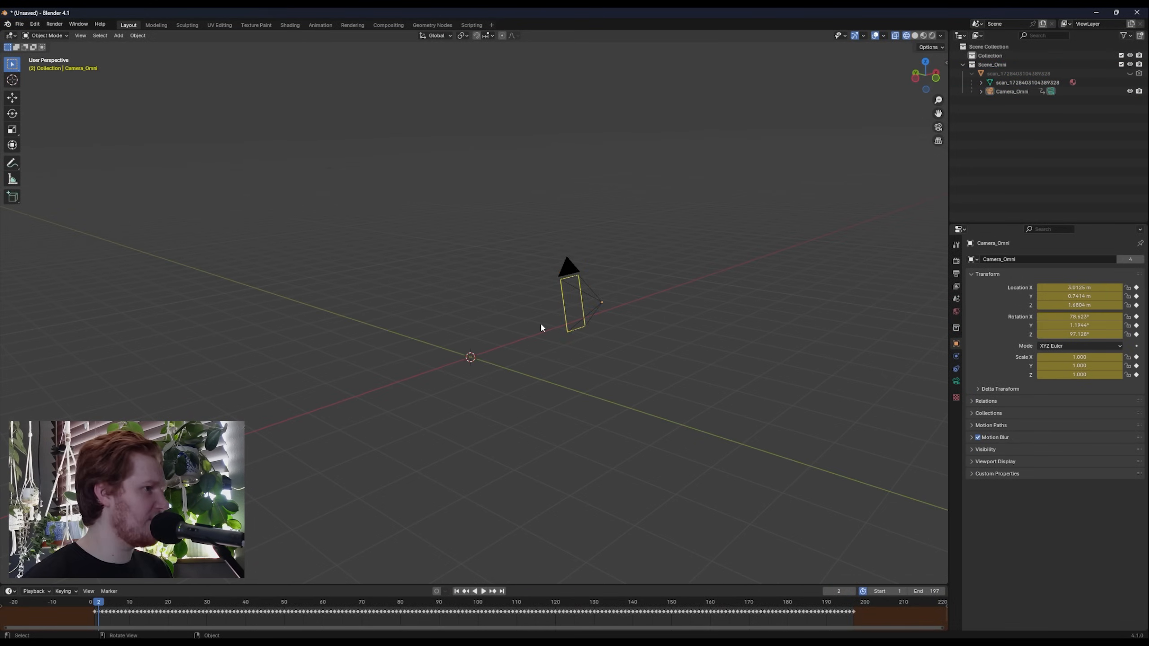
Import curty_roto_0197.png from the Desktop's curty_roto folder as an image plane.
{"action": "left_click", "coordinate": [21, 24]}
{"action": "mouse_move", "coordinate": [37, 151]}
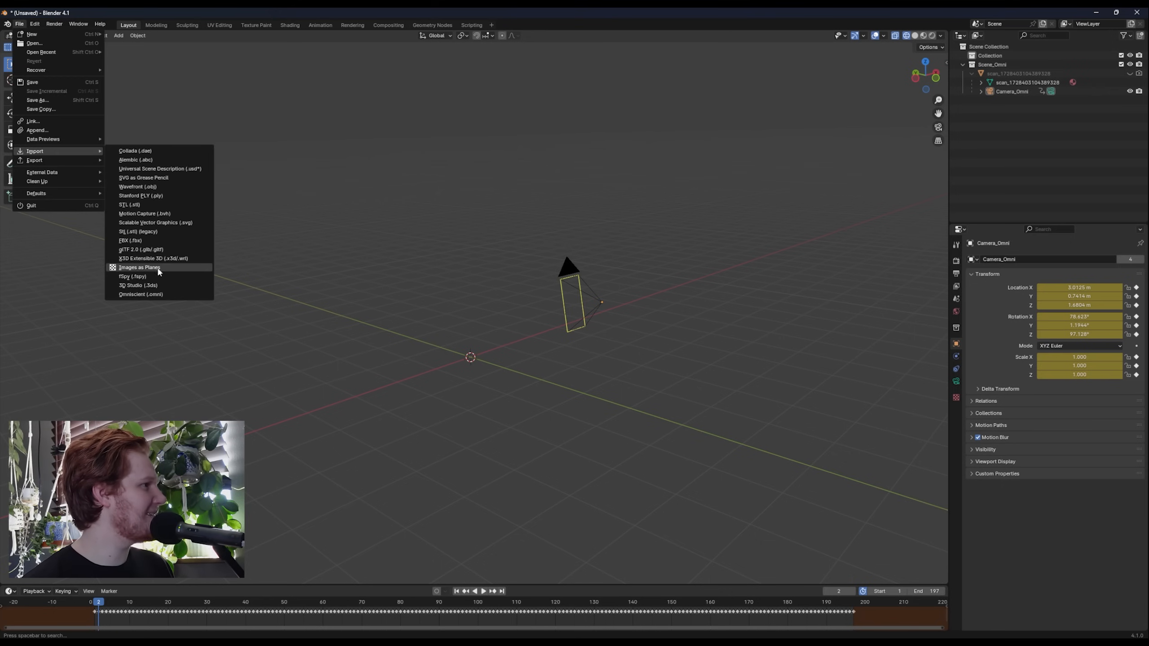
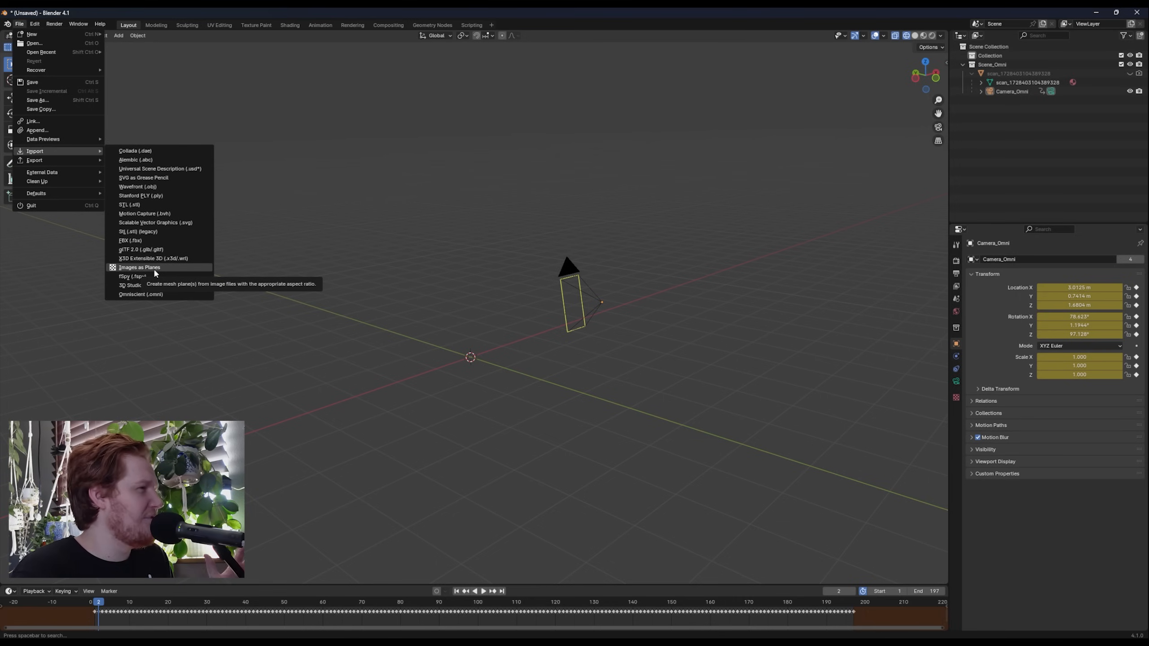
{"action": "left_click", "coordinate": [154, 268]}
{"action": "left_click", "coordinate": [570, 293]}
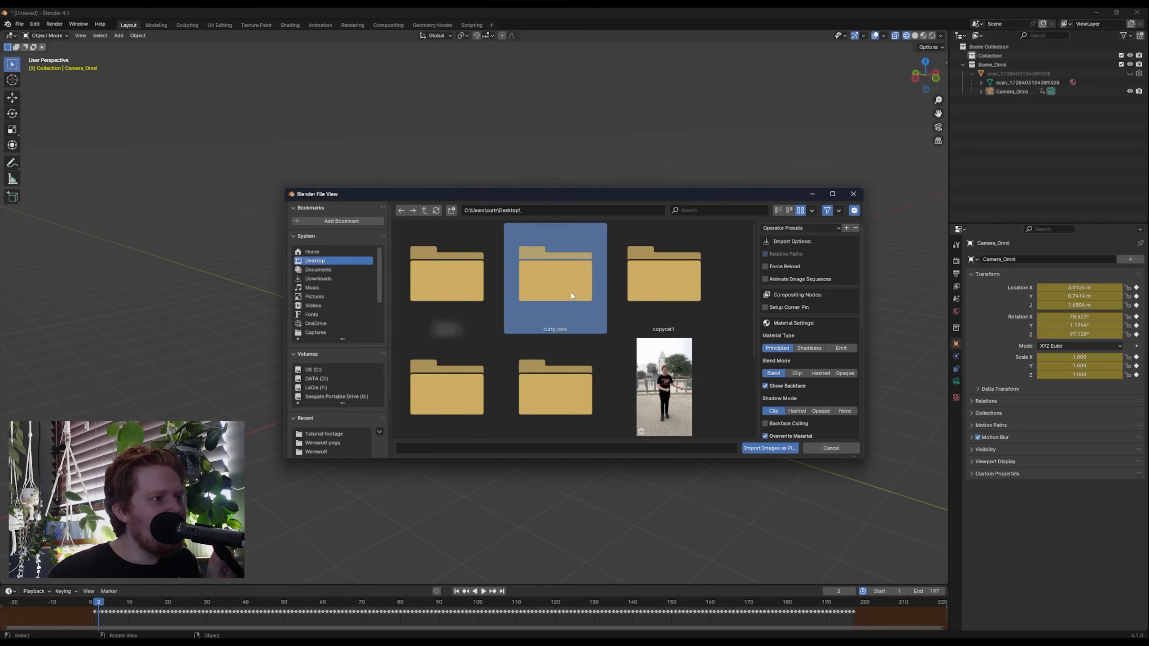
{"action": "double_click", "coordinate": [571, 292]}
{"action": "left_click", "coordinate": [537, 272]}
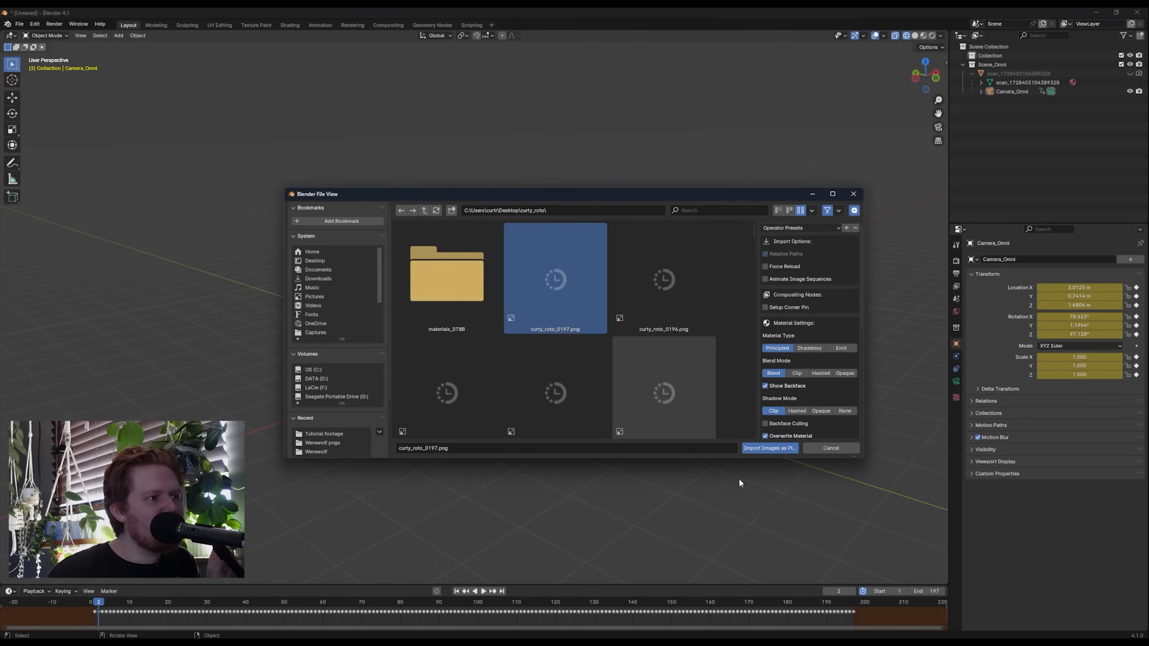
{"action": "left_click", "coordinate": [771, 447]}
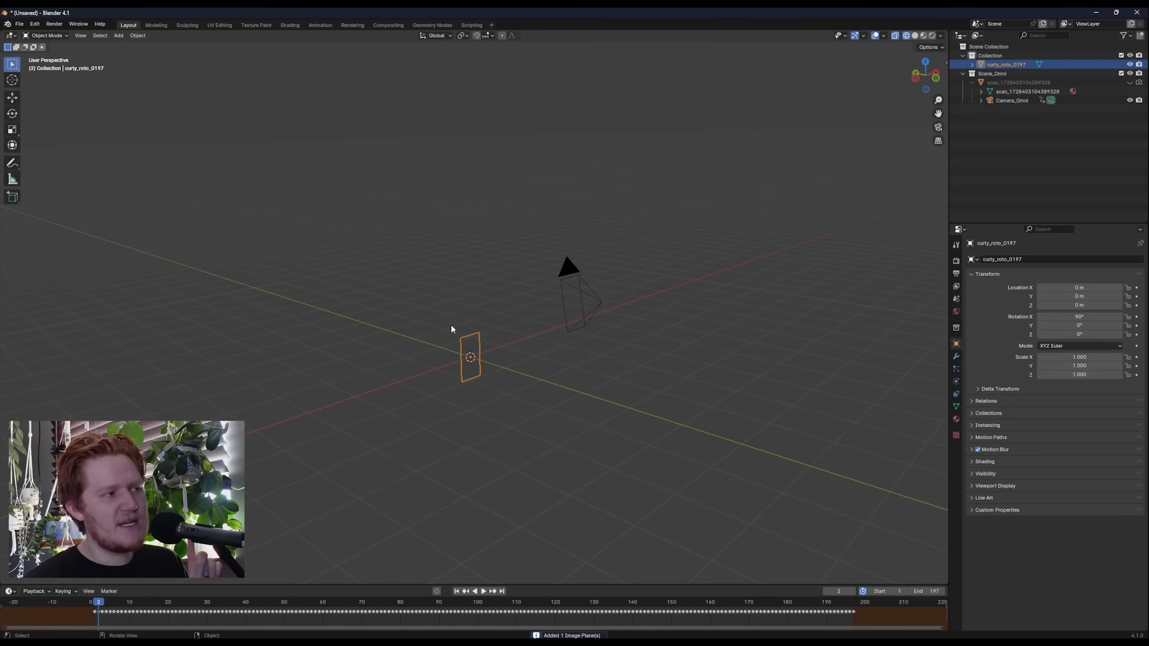
{"action": "scroll", "coordinate": [479, 367], "scroll_direction": "up", "scroll_amount": 5}
{"action": "middle_click_drag", "start_coordinate": [504, 405], "coordinate": [473, 408]}
{"action": "middle_click_drag", "start_coordinate": [510, 448], "coordinate": [546, 390], "text": "shift"}
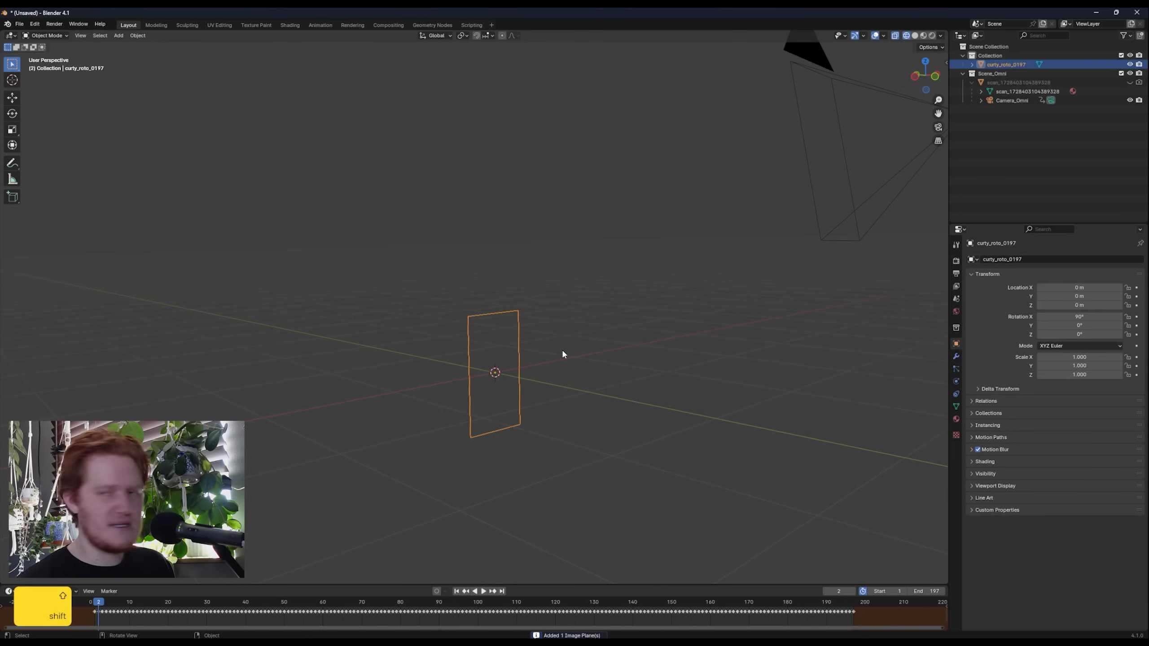
Switch to the Shading workspace and delete the single-image texture node from the plane's material.
{"action": "left_click", "coordinate": [285, 24]}
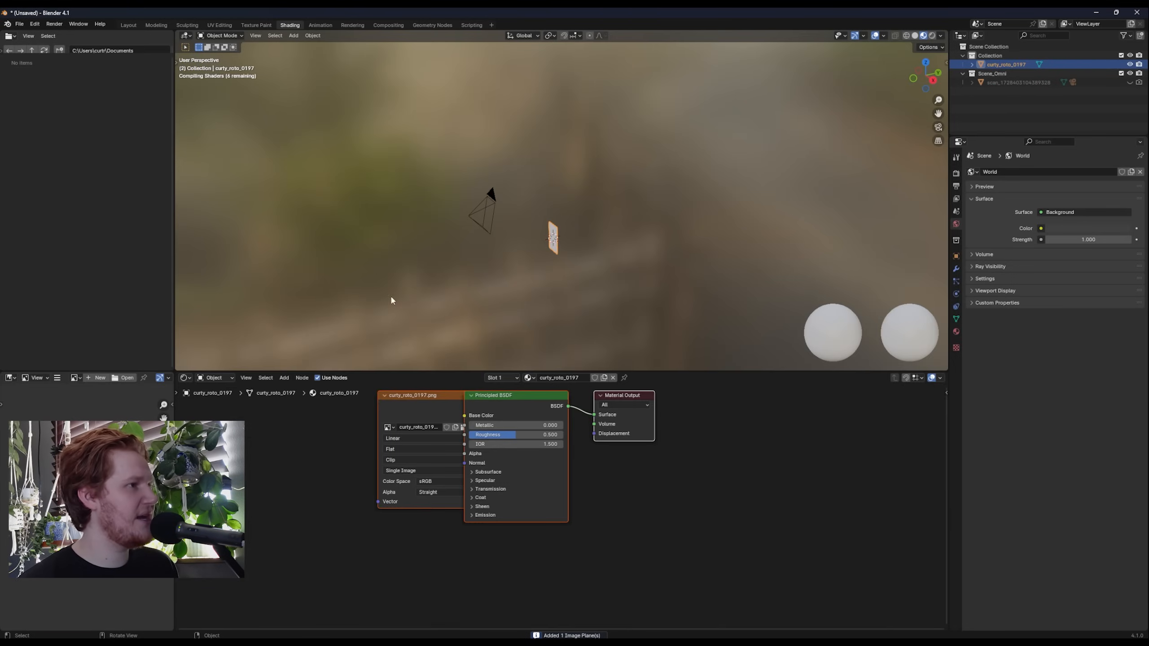
{"action": "left_click_drag", "start_coordinate": [459, 416], "coordinate": [351, 412]}
{"action": "scroll", "coordinate": [412, 438], "scroll_direction": "down", "scroll_amount": 5}
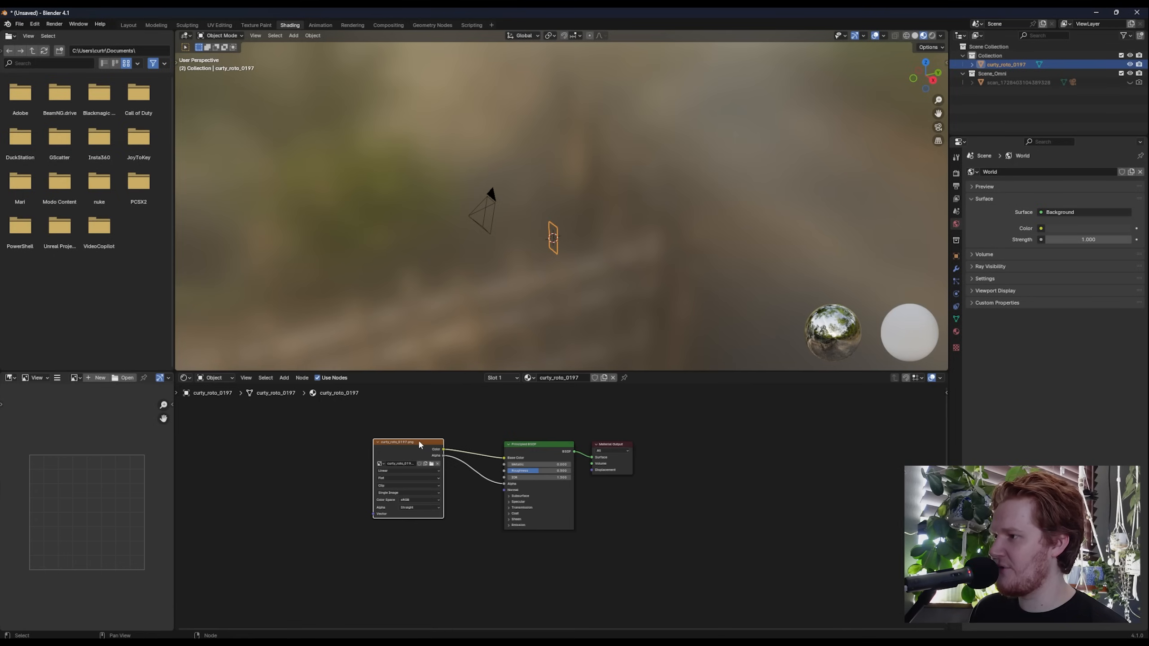
{"action": "key", "text": "x"}
Add an Image Sequence node with all the albedo frames from the albedo subfolder of curty_roto's materials folder.
{"action": "key", "text": "shift+a"}
{"action": "type", "text": "im"}
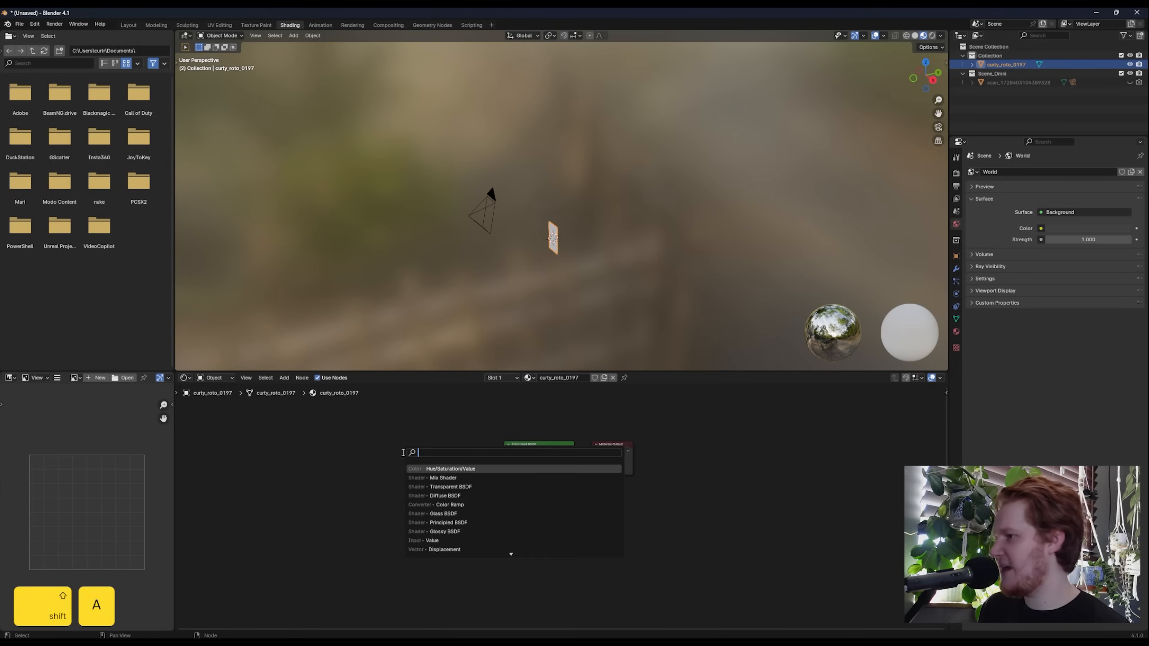
{"action": "type", "text": "age"}
{"action": "key", "text": "Down"}
{"action": "key", "text": "Return"}
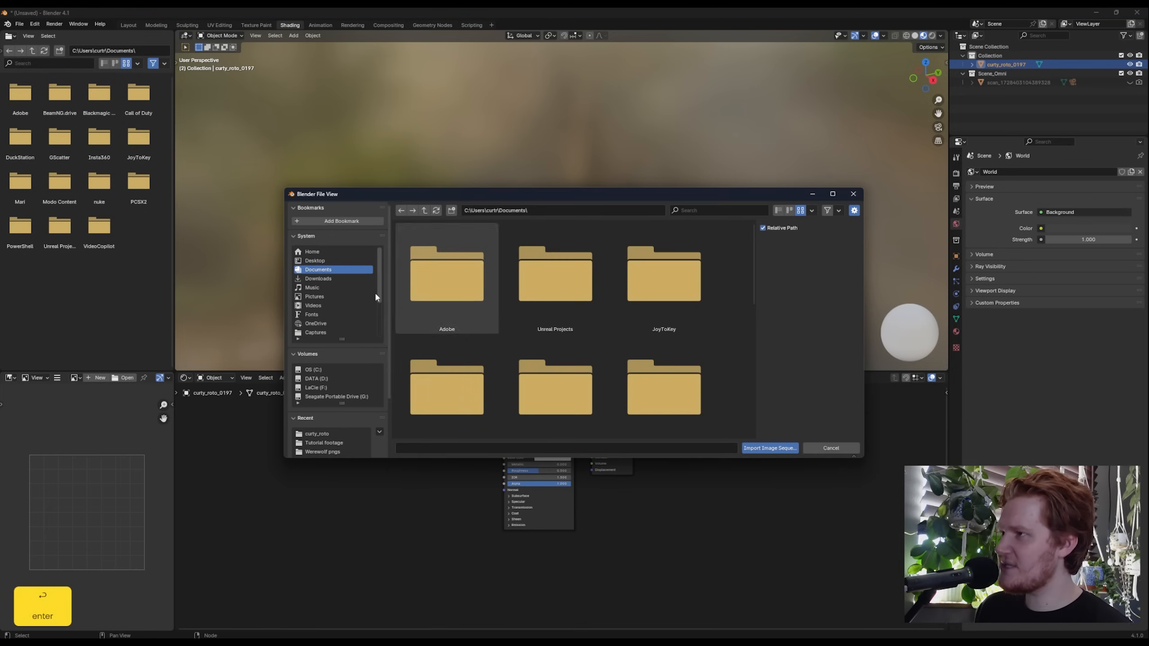
{"action": "left_click", "coordinate": [334, 261]}
{"action": "double_click", "coordinate": [535, 282]}
{"action": "left_click", "coordinate": [440, 279]}
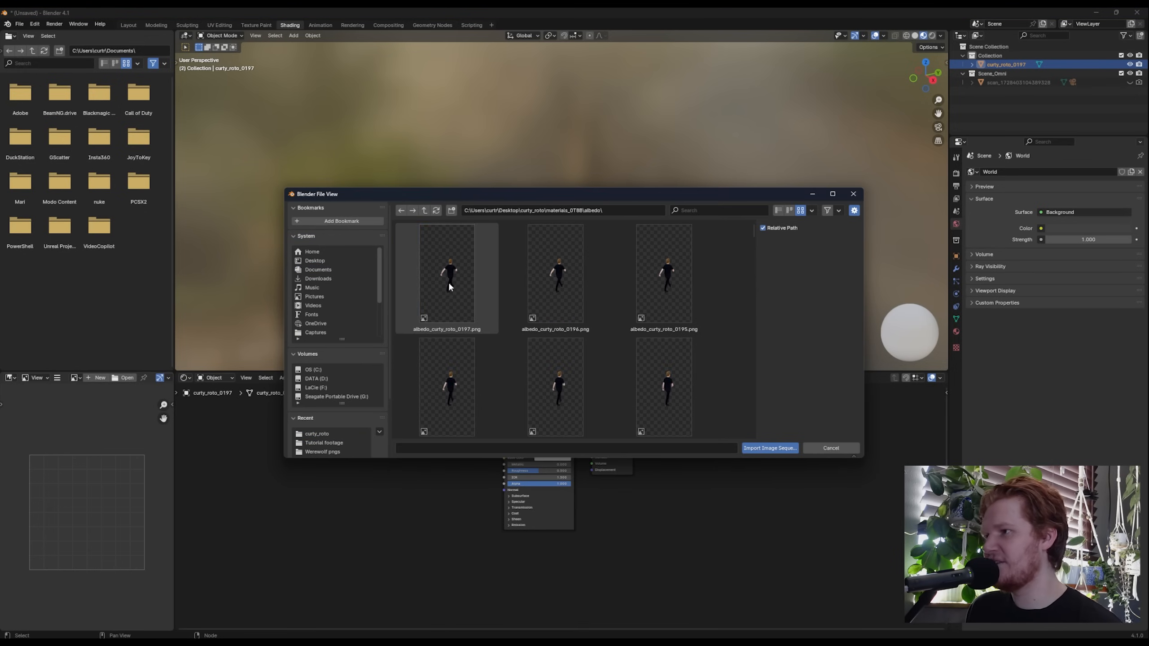
{"action": "left_click", "coordinate": [450, 289]}
{"action": "key", "text": "a"}
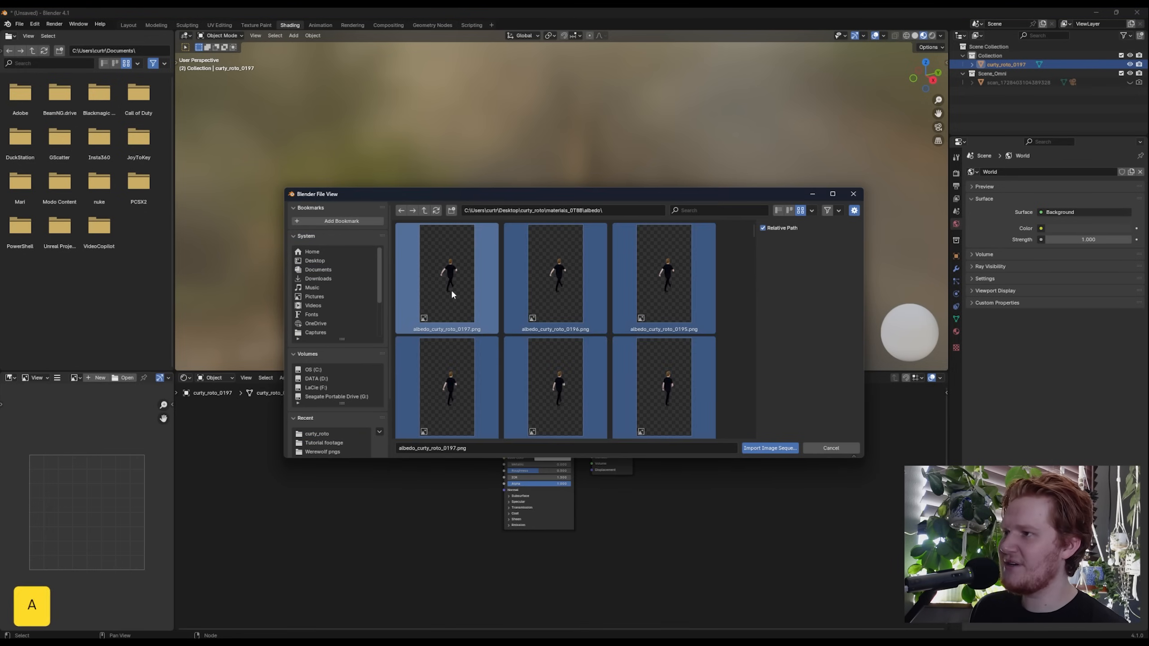
{"action": "left_click", "coordinate": [768, 448]}
{"action": "left_click", "coordinate": [298, 407]}
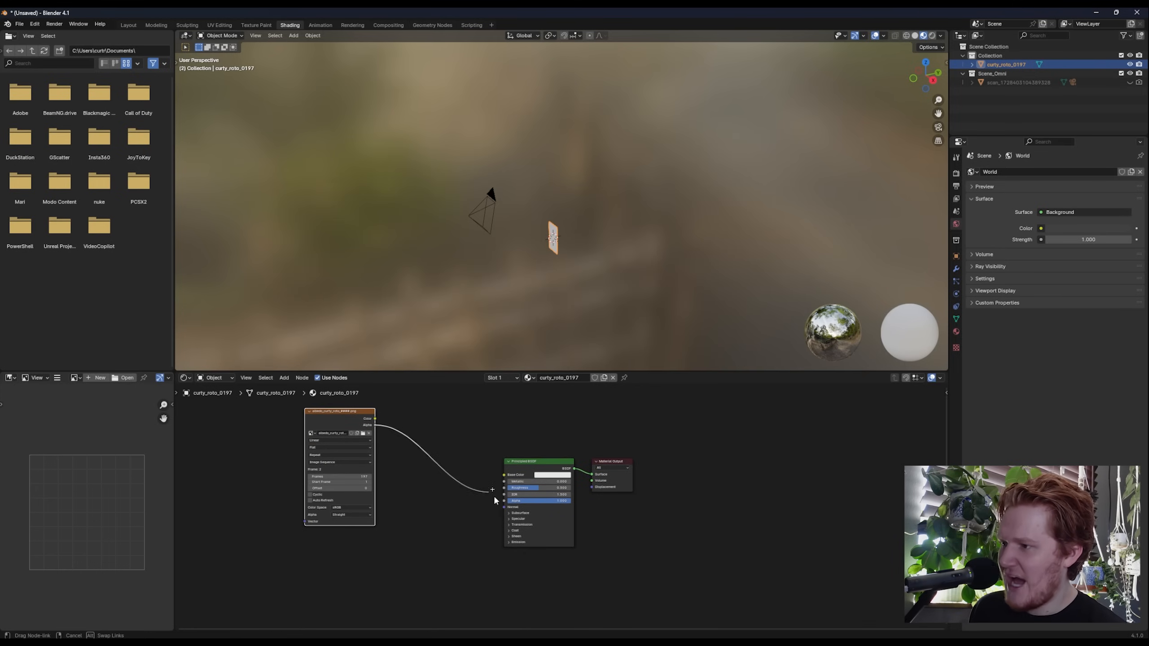
Connect the albedo sequence's Alpha and Color outputs to the Principled BSDF's Alpha and Base Color.
{"action": "left_click_drag", "start_coordinate": [503, 505], "coordinate": [504, 500]}
{"action": "left_click_drag", "start_coordinate": [375, 418], "coordinate": [504, 474]}
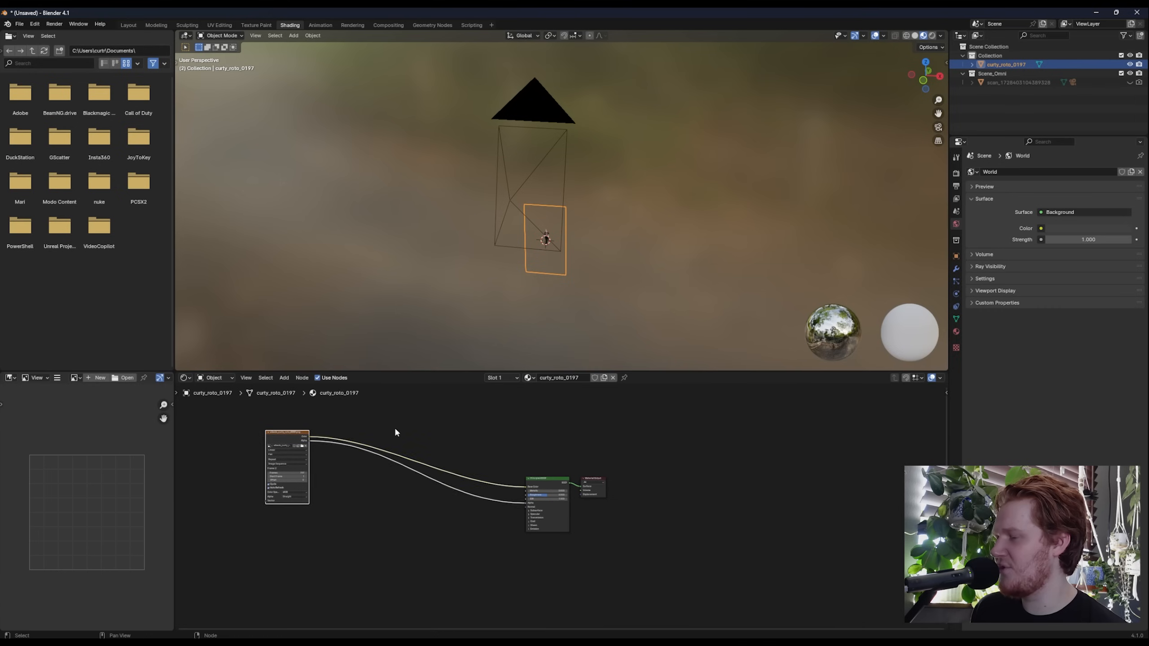
{"action": "left_click", "coordinate": [395, 429]}
Add an Image Sequence node with all the depth EXR frames from the depth folder, placed below the albedo node.
{"action": "key", "text": "shift+a"}
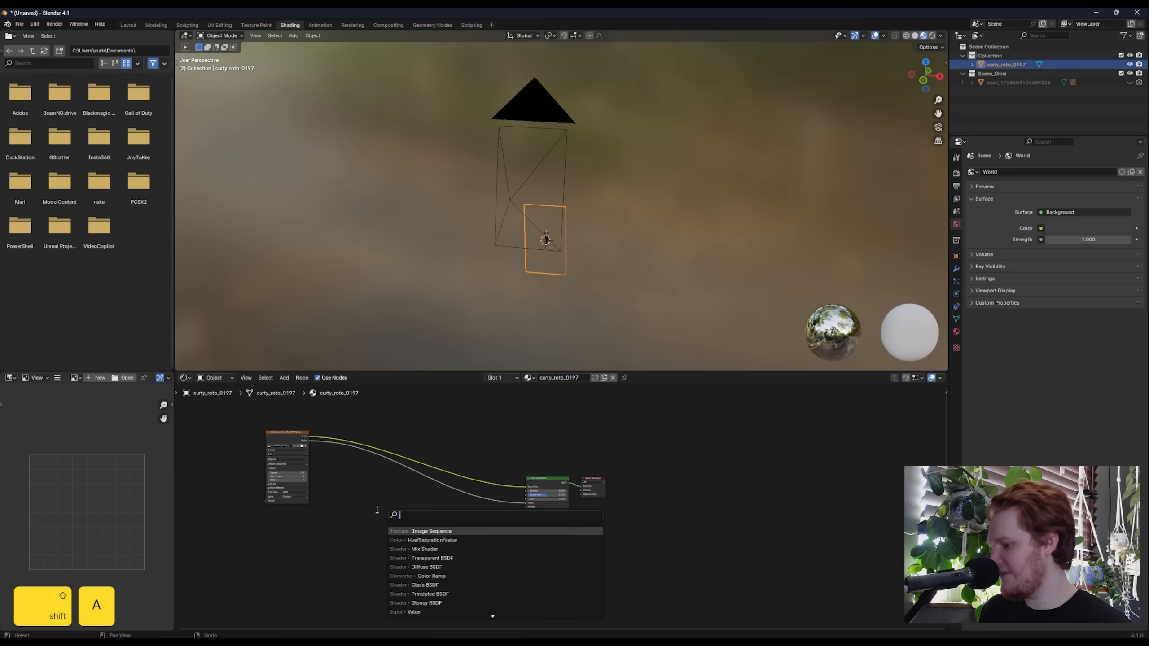
{"action": "type", "text": "iamge"}
{"action": "key", "text": "Down"}
{"action": "key", "text": "Return"}
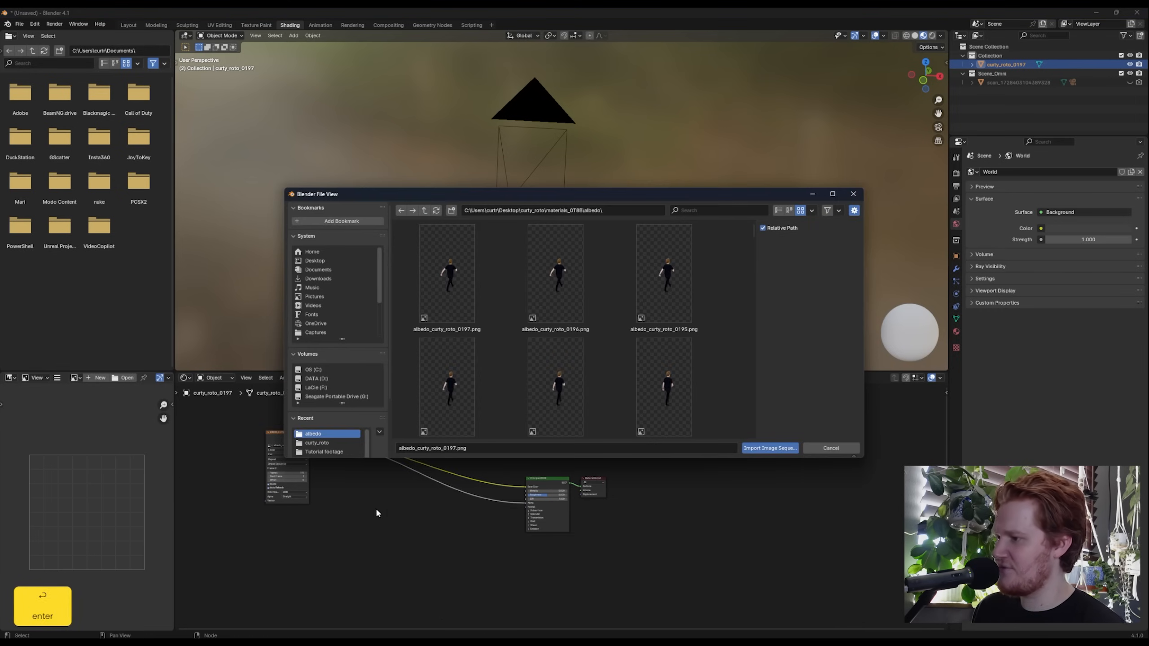
{"action": "left_click", "coordinate": [424, 210]}
{"action": "left_click", "coordinate": [545, 283]}
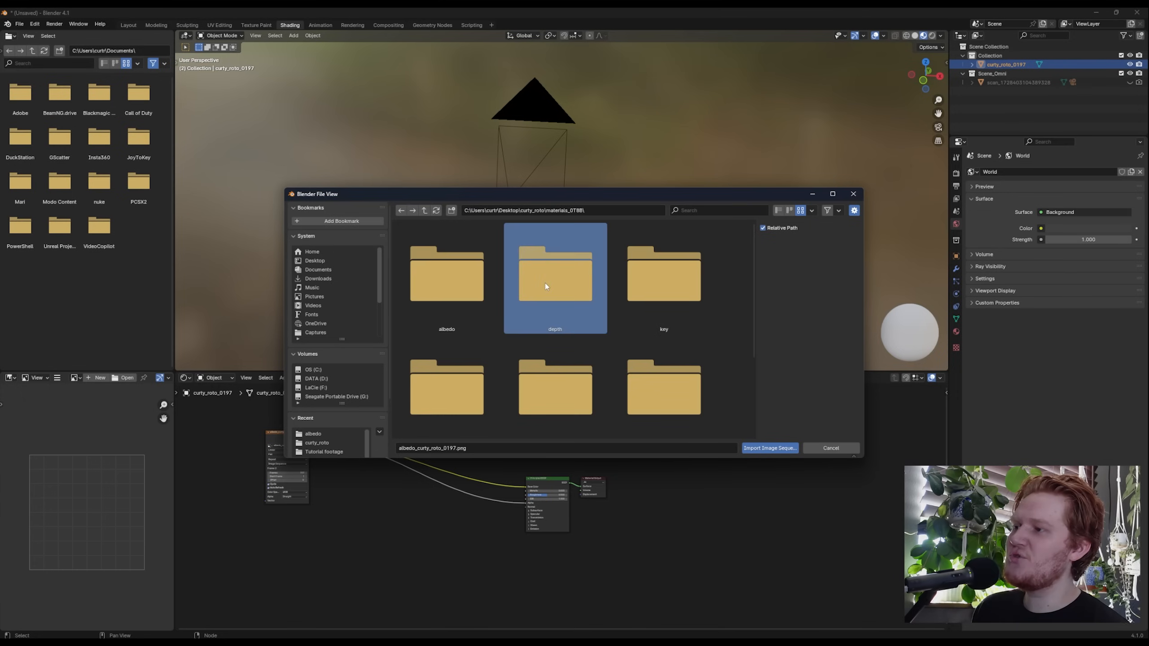
{"action": "double_click", "coordinate": [545, 283]}
{"action": "left_click", "coordinate": [465, 282]}
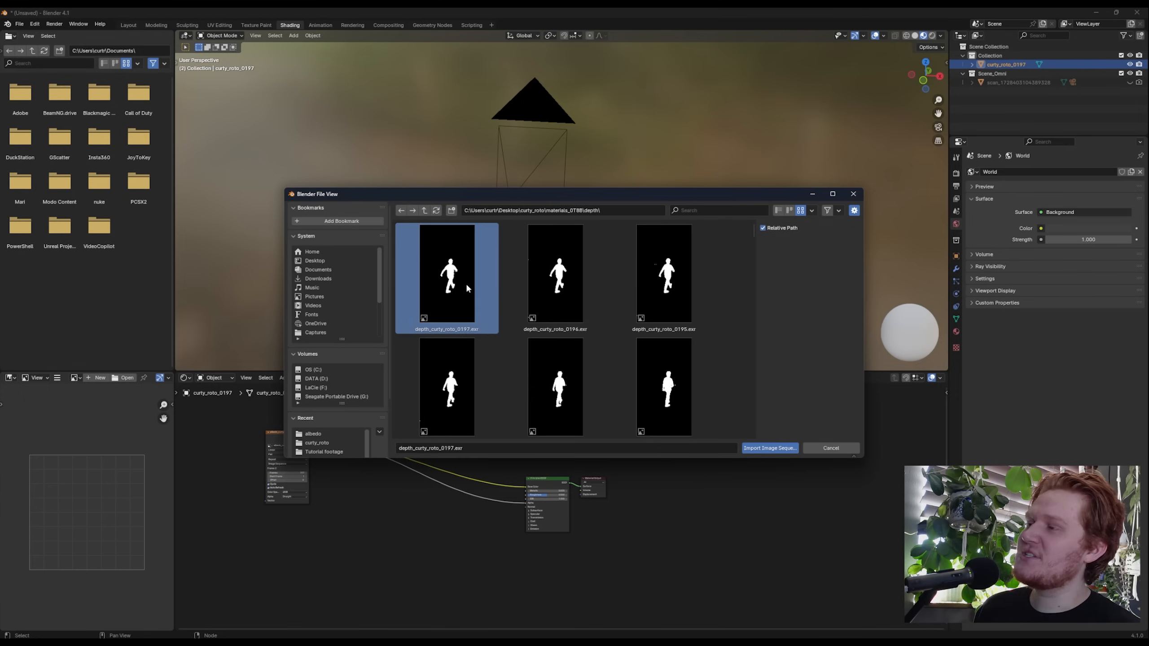
{"action": "key", "text": "a"}
{"action": "left_click", "coordinate": [769, 447]}
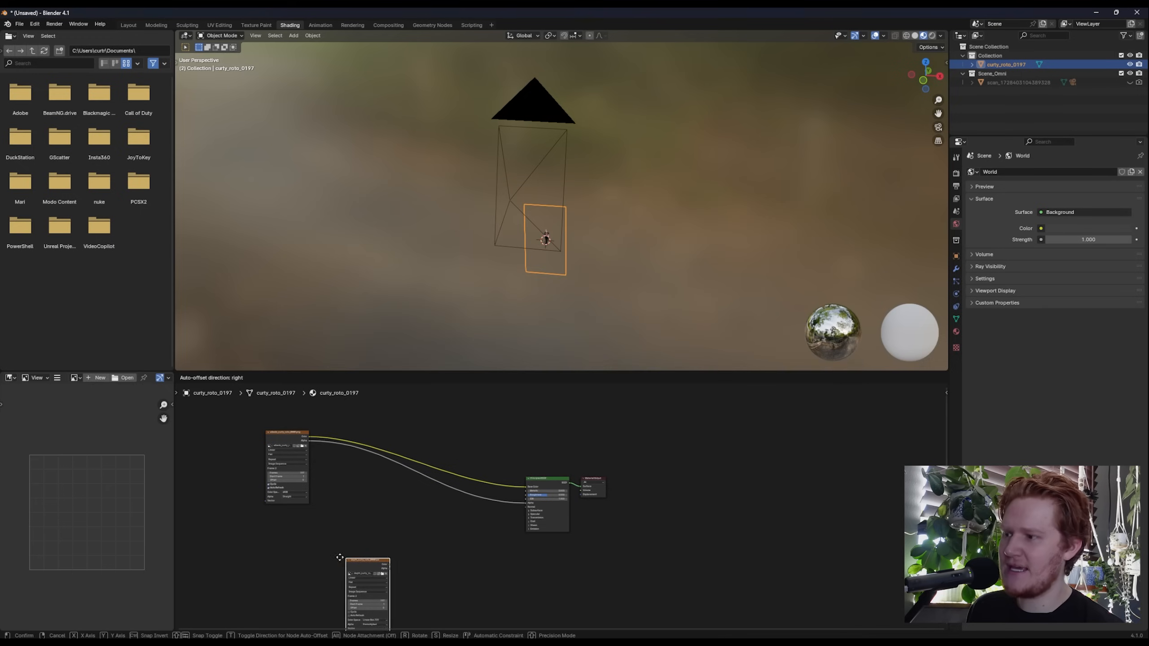
{"action": "scroll", "coordinate": [475, 524], "scroll_direction": "up", "scroll_amount": 3}
{"action": "middle_click_drag", "start_coordinate": [359, 606], "coordinate": [415, 517]}
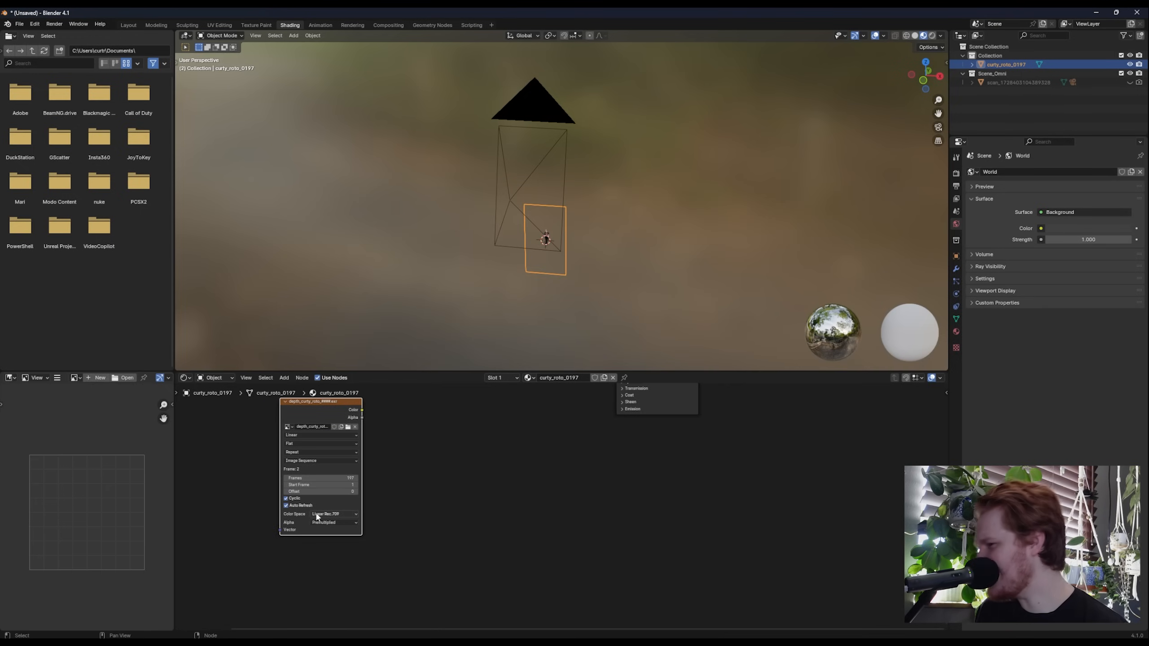
Set the depth sequence's color space to Non-Color and line its node up under the albedo node.
{"action": "left_click", "coordinate": [339, 516]}
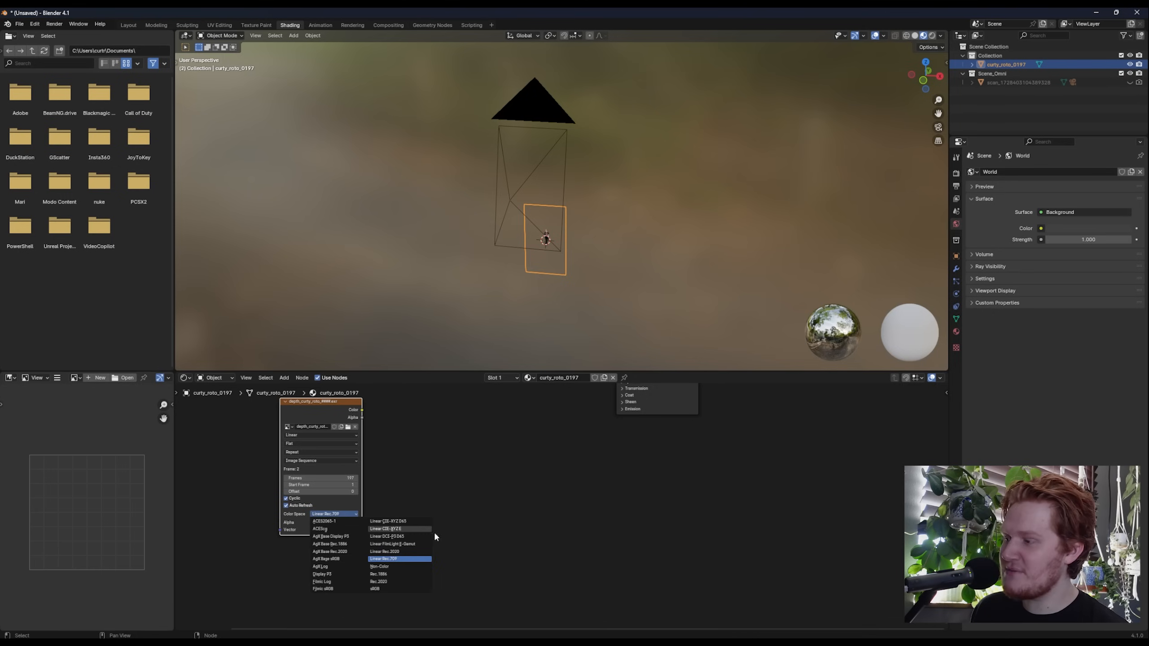
{"action": "left_click", "coordinate": [378, 566]}
{"action": "scroll", "coordinate": [369, 521], "scroll_direction": "down", "scroll_amount": 2}
{"action": "left_click_drag", "start_coordinate": [407, 466], "coordinate": [288, 475]}
Add an Image Sequence node with all the normal PNG frames from the normal folder, placed beside the depth node.
{"action": "key", "text": "shift+a"}
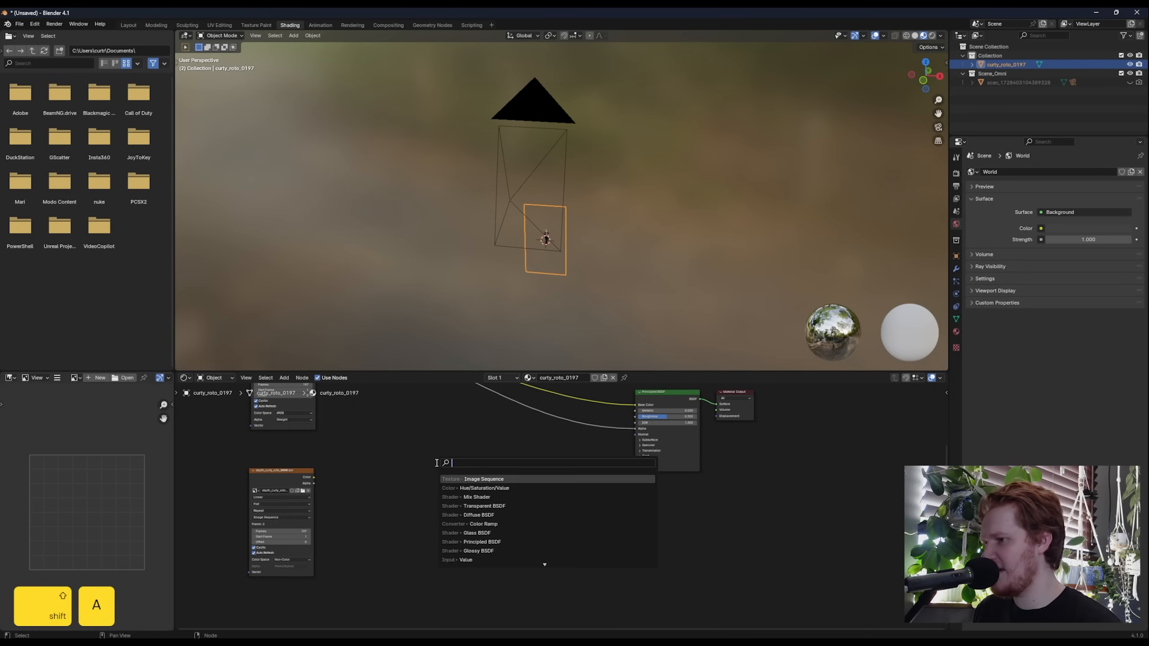
{"action": "left_click", "coordinate": [479, 478]}
{"action": "left_click", "coordinate": [424, 210]}
{"action": "left_click", "coordinate": [663, 277]}
{"action": "scroll", "coordinate": [662, 277], "scroll_direction": "down", "scroll_amount": 1}
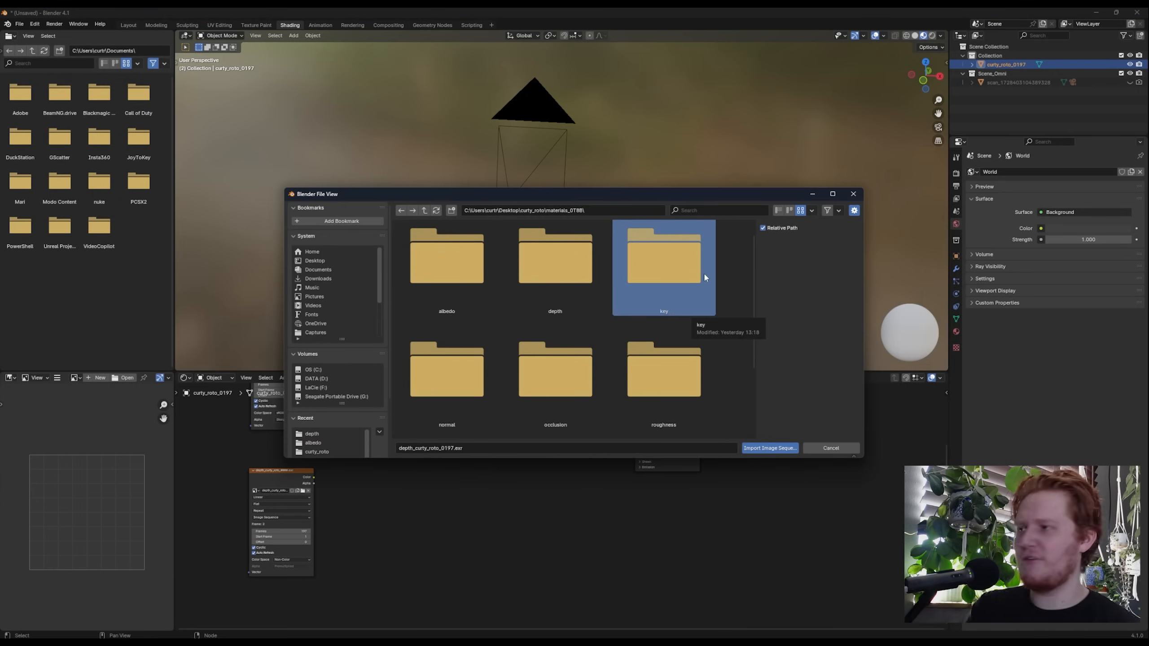
{"action": "left_click", "coordinate": [439, 356]}
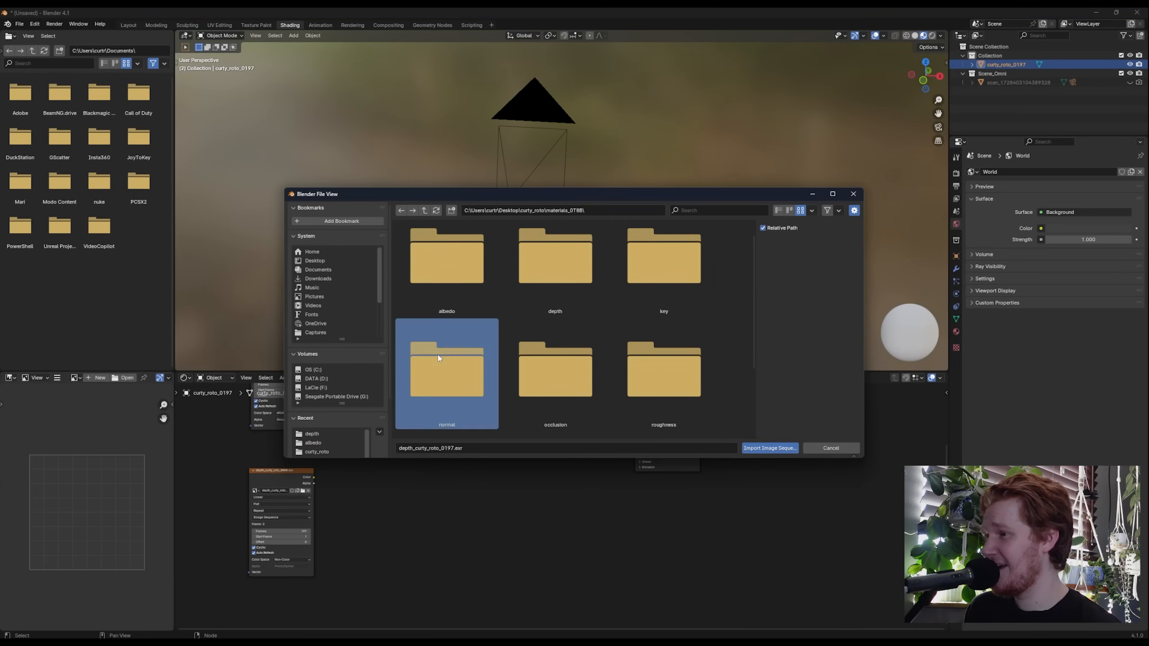
{"action": "double_click", "coordinate": [438, 355]}
{"action": "left_click", "coordinate": [445, 279]}
{"action": "key", "text": "a"}
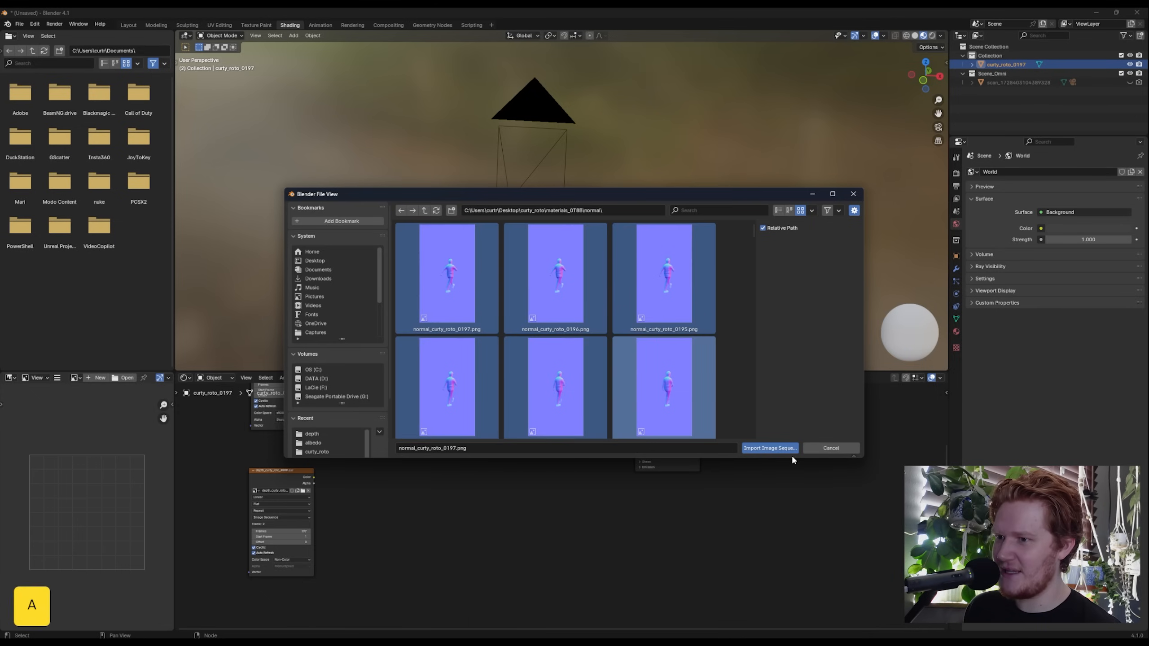
{"action": "left_click", "coordinate": [777, 449]}
Enable Cyclic and Auto Refresh on the normal sequence and set its color space to Non-Color.
{"action": "scroll", "coordinate": [383, 530], "scroll_direction": "up", "scroll_amount": 2}
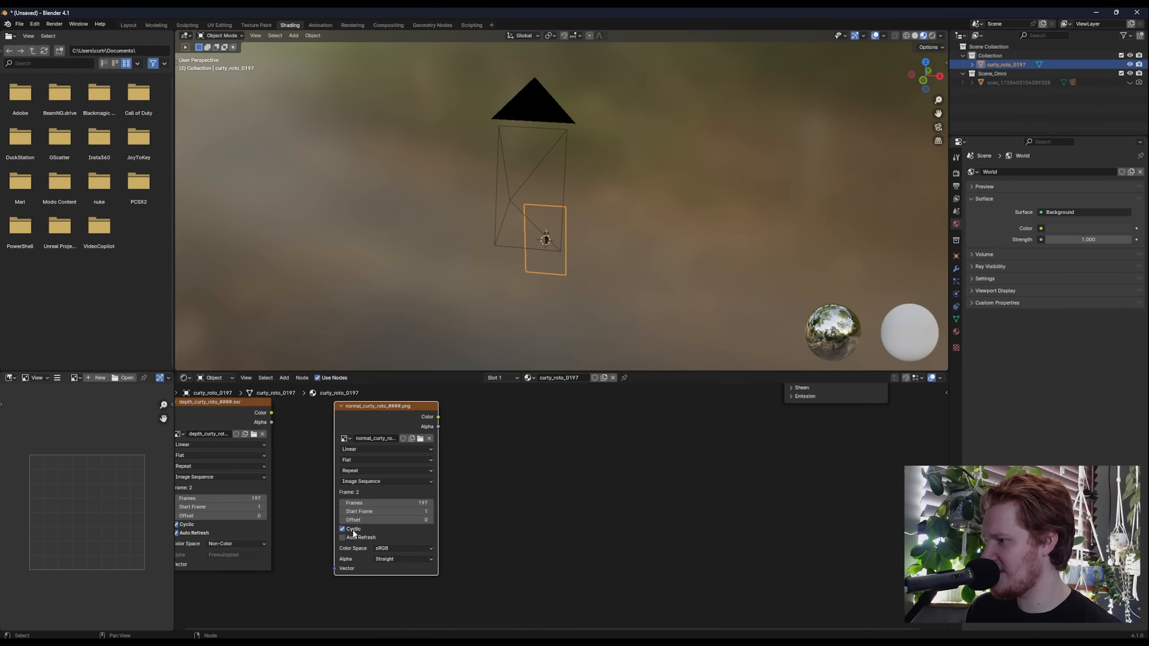
{"action": "left_click", "coordinate": [388, 549]}
{"action": "left_click", "coordinate": [471, 511]}
{"action": "scroll", "coordinate": [474, 489], "scroll_direction": "down", "scroll_amount": 2}
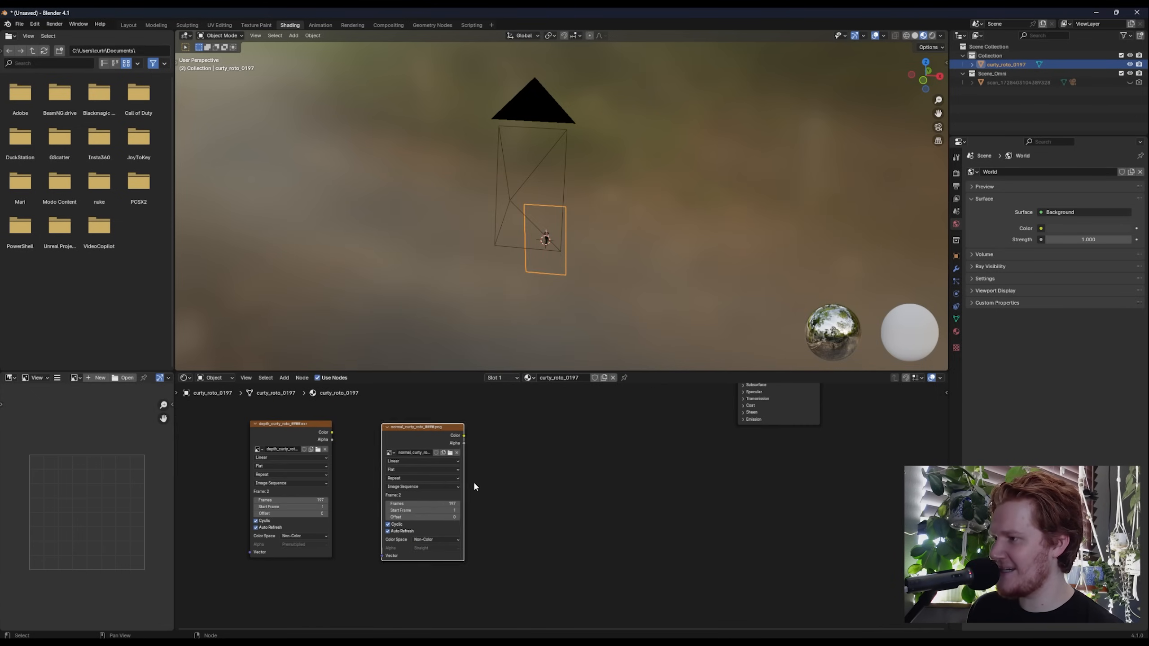
Add an Image Sequence node with all the roughness PNG frames from the roughness folder, beside the normal node.
{"action": "key", "text": "shift+a"}
{"action": "left_click", "coordinate": [578, 430]}
{"action": "key", "text": "Return"}
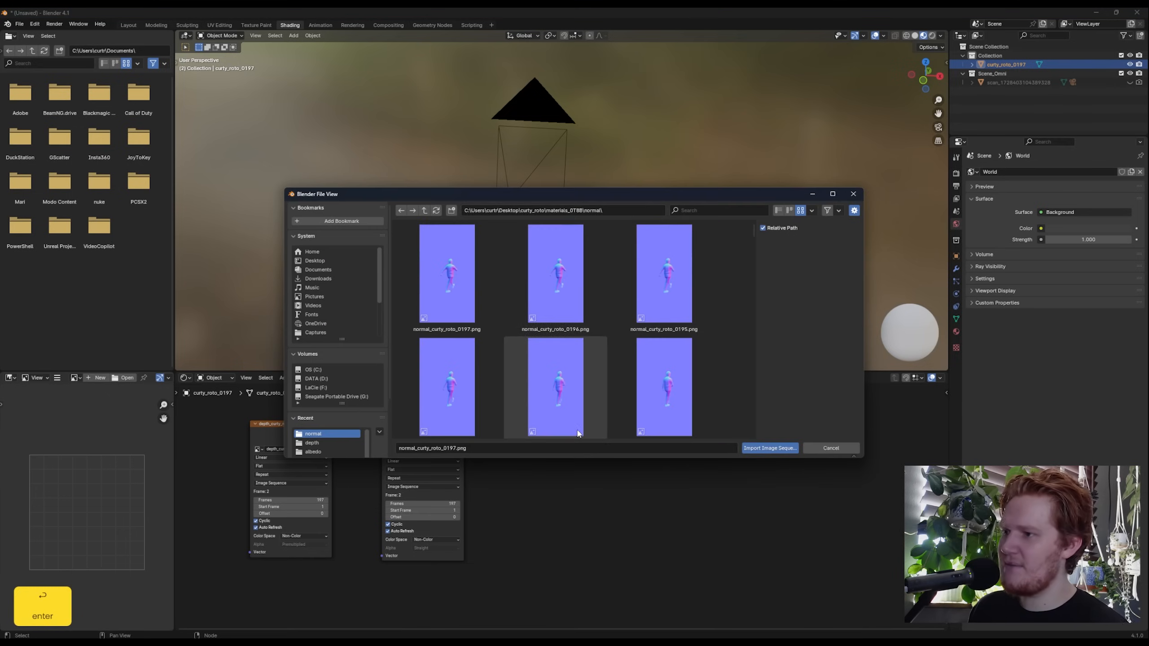
{"action": "left_click", "coordinate": [424, 210]}
{"action": "double_click", "coordinate": [664, 291]}
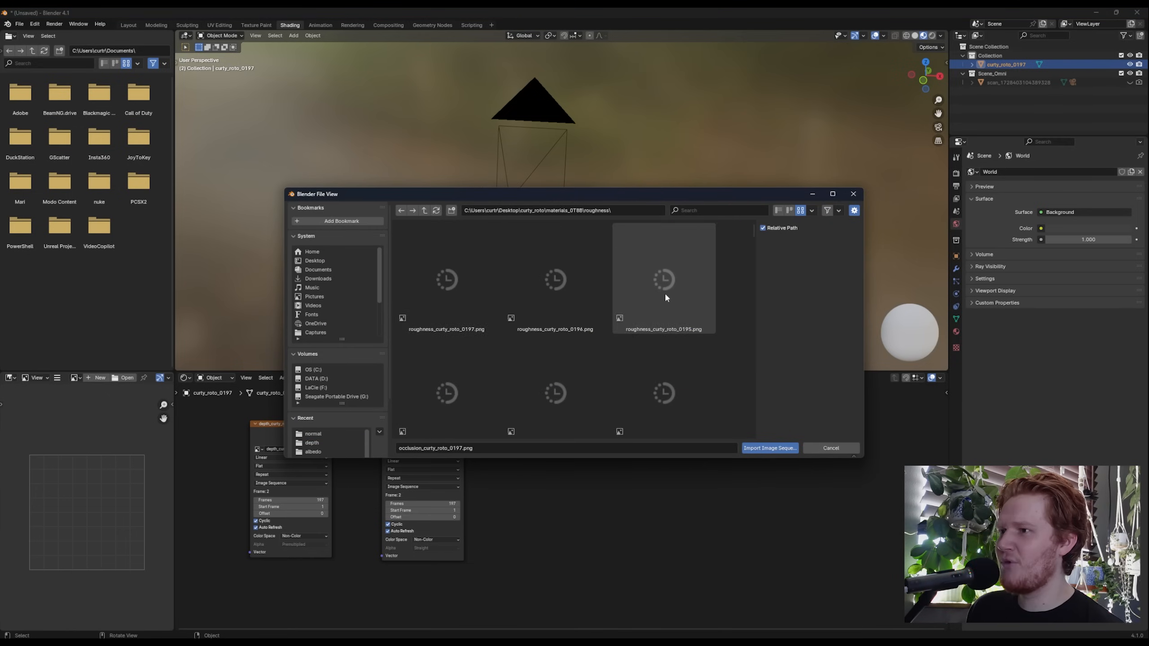
{"action": "key", "text": "a"}
{"action": "left_click", "coordinate": [764, 448]}
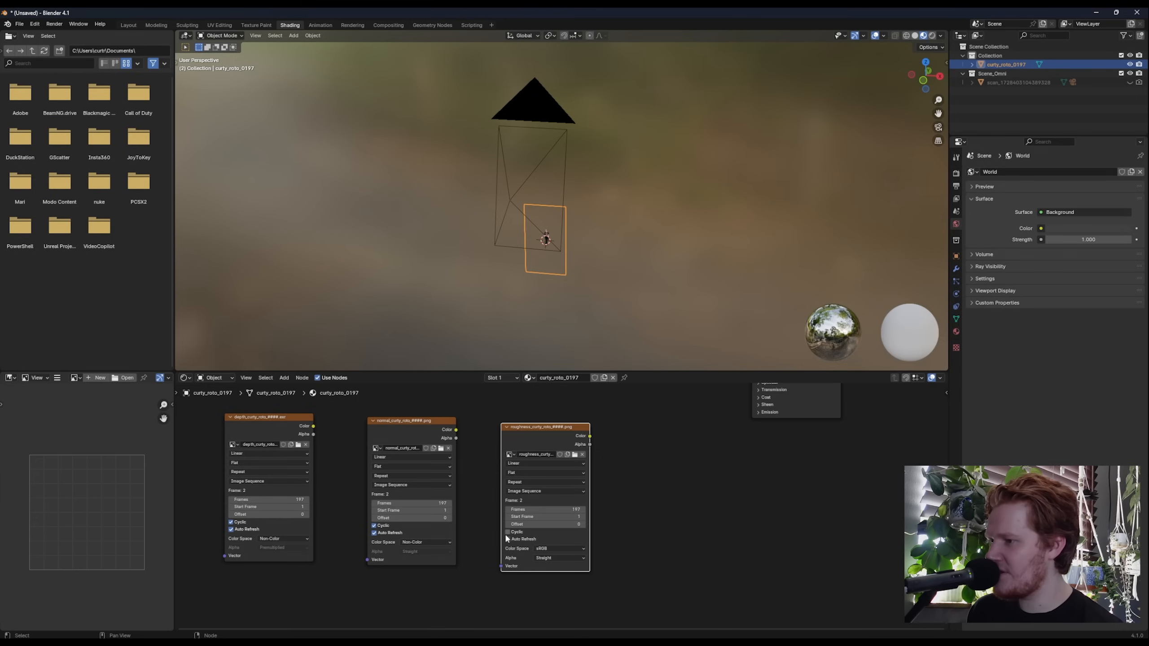
Set the roughness sequence's color space to Non-Color, with Cyclic and Auto Refresh enabled.
{"action": "left_click", "coordinate": [556, 550]}
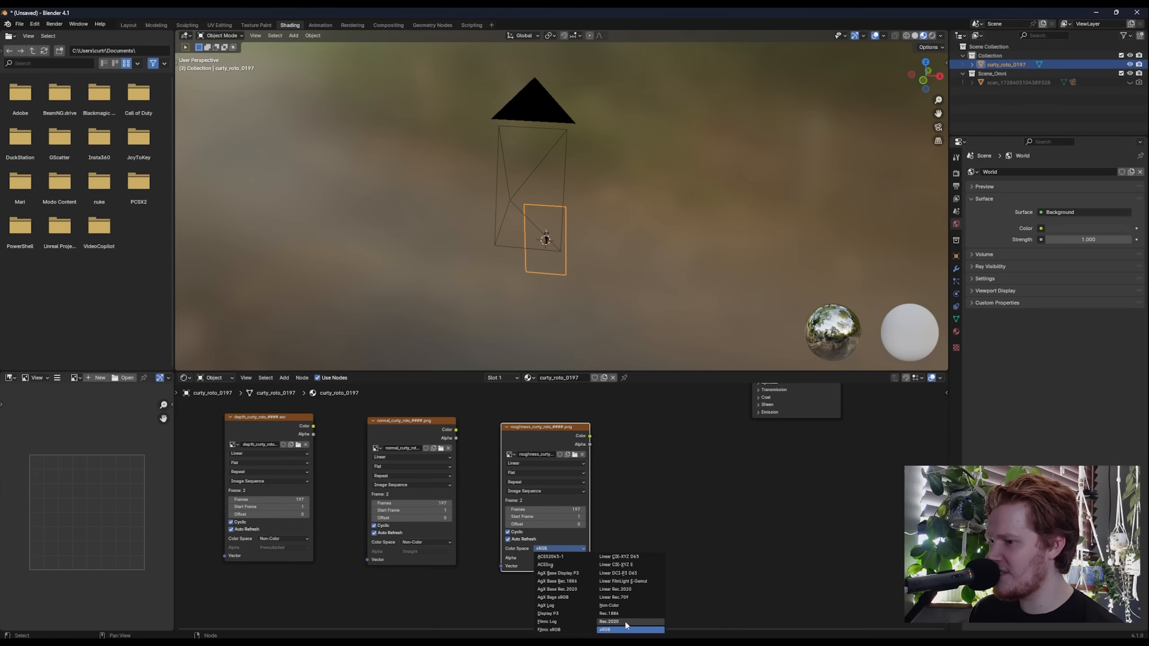
{"action": "left_click", "coordinate": [609, 605]}
{"action": "left_click", "coordinate": [646, 434]}
Add an Image Sequence node with all the specular PNG frames from the specular folder, beside the roughness node.
{"action": "key", "text": "shift+a"}
{"action": "type", "text": "i"}
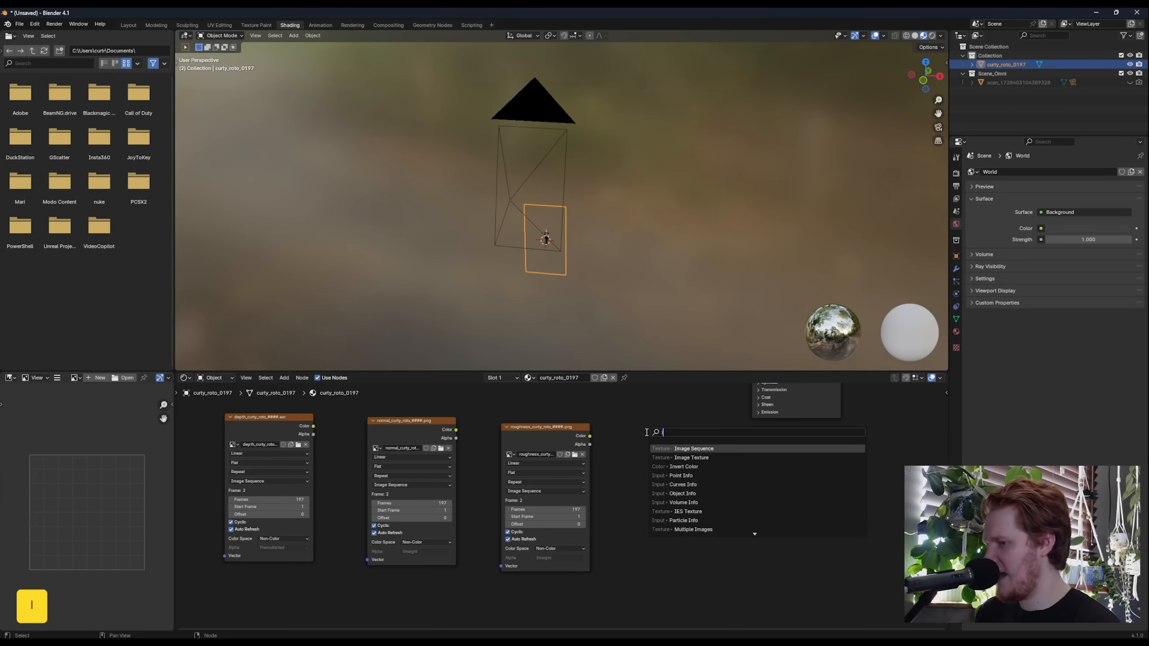
{"action": "type", "text": "ma"}
{"action": "key", "text": "Return"}
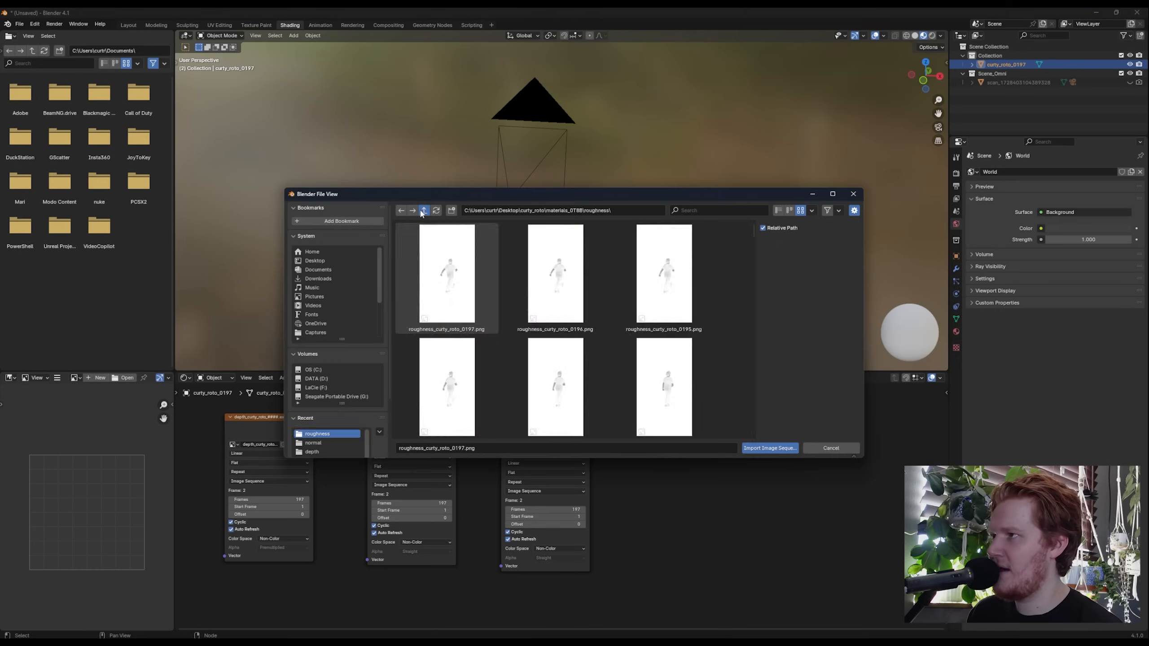
{"action": "left_click", "coordinate": [424, 210]}
{"action": "scroll", "coordinate": [557, 337], "scroll_direction": "down", "scroll_amount": 2}
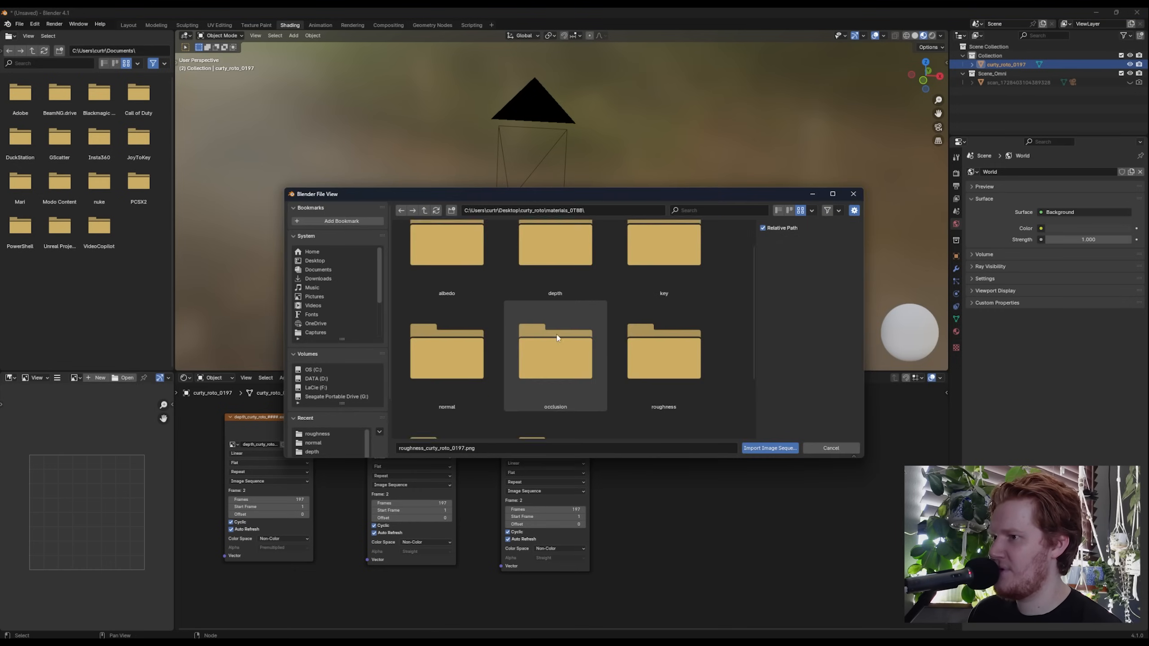
{"action": "double_click", "coordinate": [446, 424]}
{"action": "left_click", "coordinate": [446, 266]}
{"action": "key", "text": "a"}
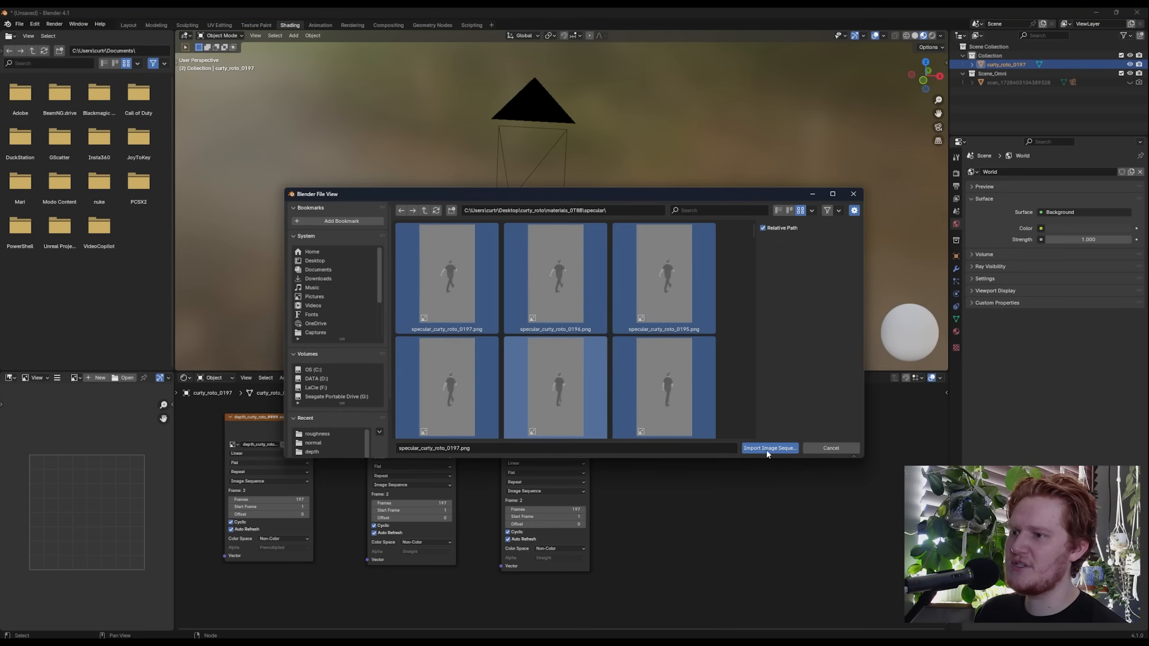
{"action": "left_click", "coordinate": [769, 448]}
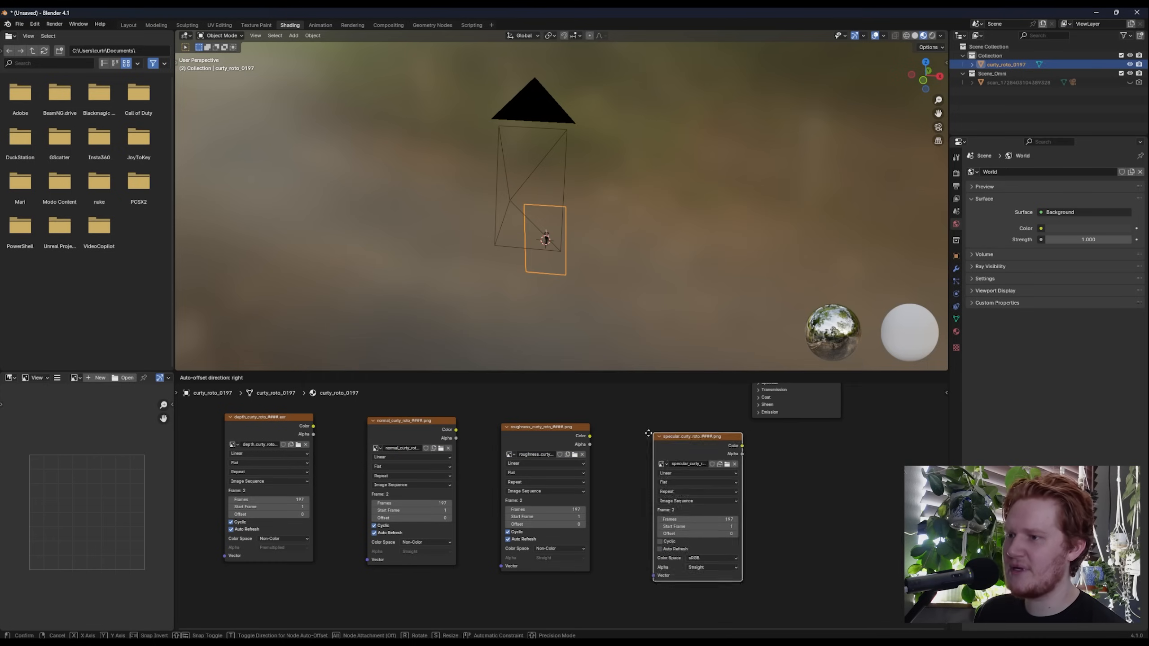
Enable Cyclic and Auto Refresh on the specular sequence and set its color space to Non-Color.
{"action": "left_click", "coordinate": [699, 557]}
{"action": "left_click", "coordinate": [768, 528]}
{"action": "scroll", "coordinate": [644, 505], "scroll_direction": "down", "scroll_amount": 7}
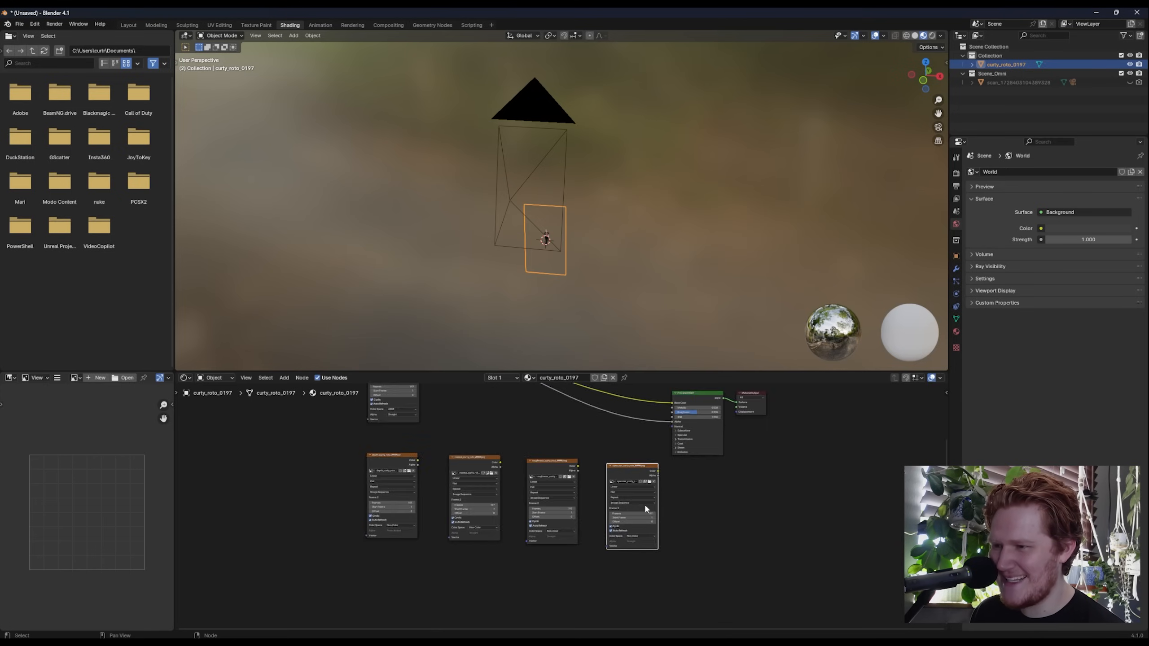
Rearrange the sequence nodes: normal and roughness stacked under albedo, specular beside roughness, and depth below the Principled BSDF.
{"action": "scroll", "coordinate": [633, 500], "scroll_direction": "down", "scroll_amount": 6}
{"action": "middle_click_drag", "start_coordinate": [565, 476], "coordinate": [628, 473]}
{"action": "scroll", "coordinate": [531, 462], "scroll_direction": "up", "scroll_amount": 6}
{"action": "left_click_drag", "start_coordinate": [493, 454], "coordinate": [813, 503]}
{"action": "left_click_drag", "start_coordinate": [565, 450], "coordinate": [483, 428]}
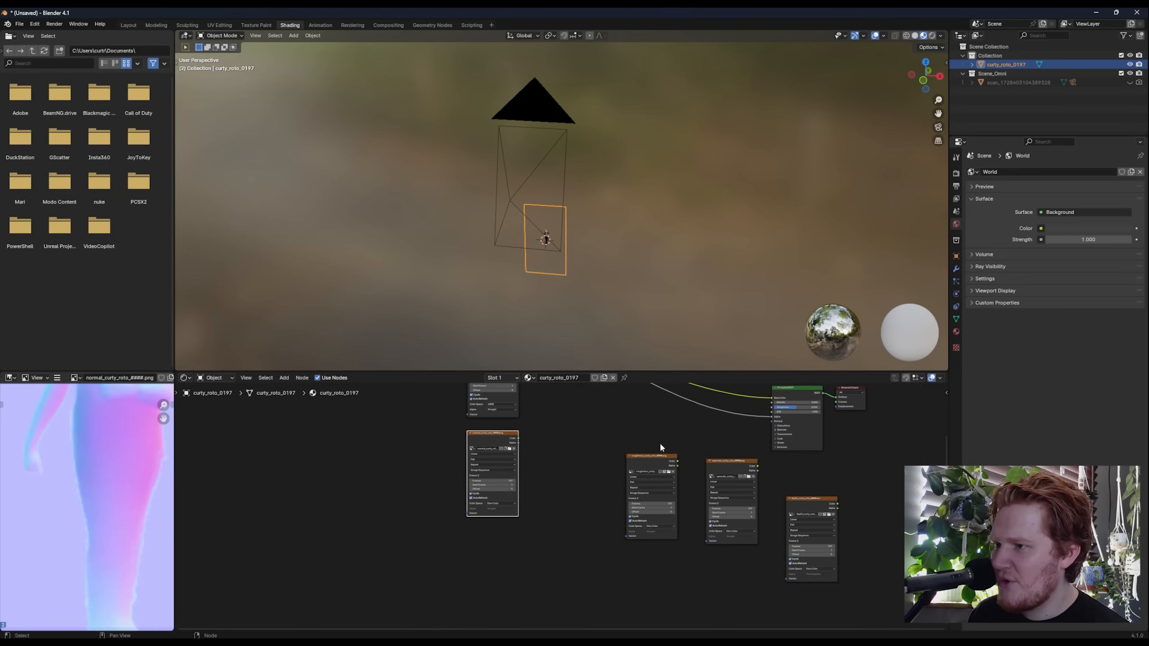
{"action": "left_click_drag", "start_coordinate": [654, 457], "coordinate": [506, 518]}
{"action": "left_click_drag", "start_coordinate": [713, 467], "coordinate": [619, 520]}
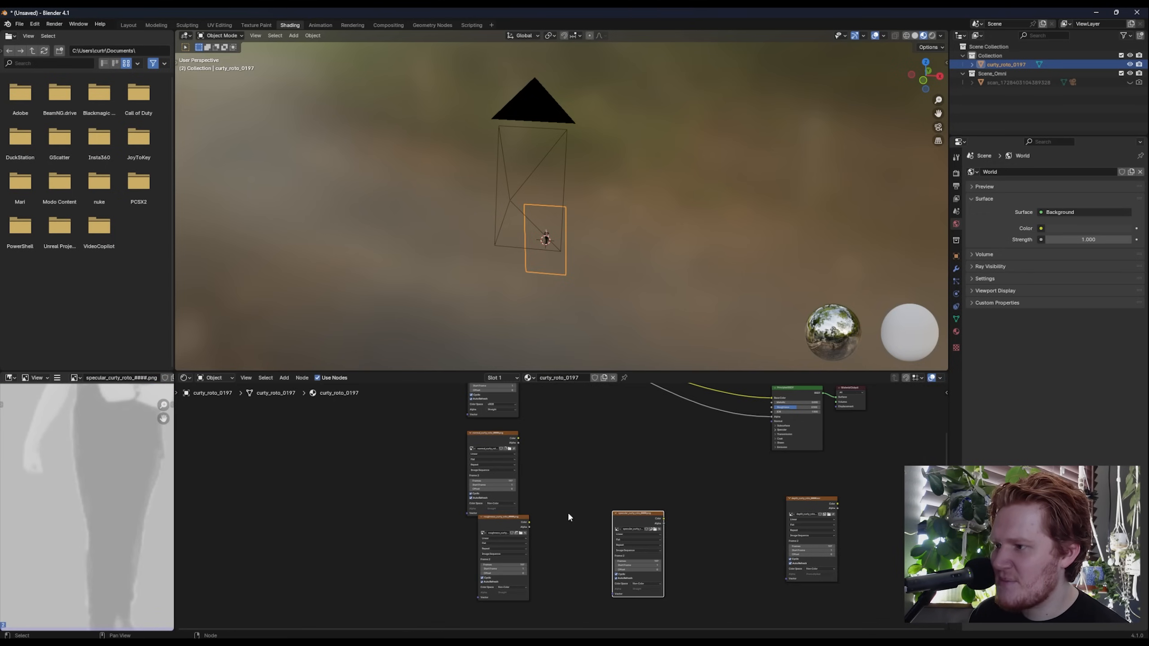
{"action": "left_click_drag", "start_coordinate": [507, 519], "coordinate": [501, 523]}
Add a Normal Map node and route the normal sequence's Color through it into the Principled BSDF's Normal input.
{"action": "scroll", "coordinate": [678, 418], "scroll_direction": "up", "scroll_amount": 4}
{"action": "middle_click_drag", "start_coordinate": [678, 419], "coordinate": [634, 437]}
{"action": "left_click", "coordinate": [634, 437]}
{"action": "key", "text": "shift+a"}
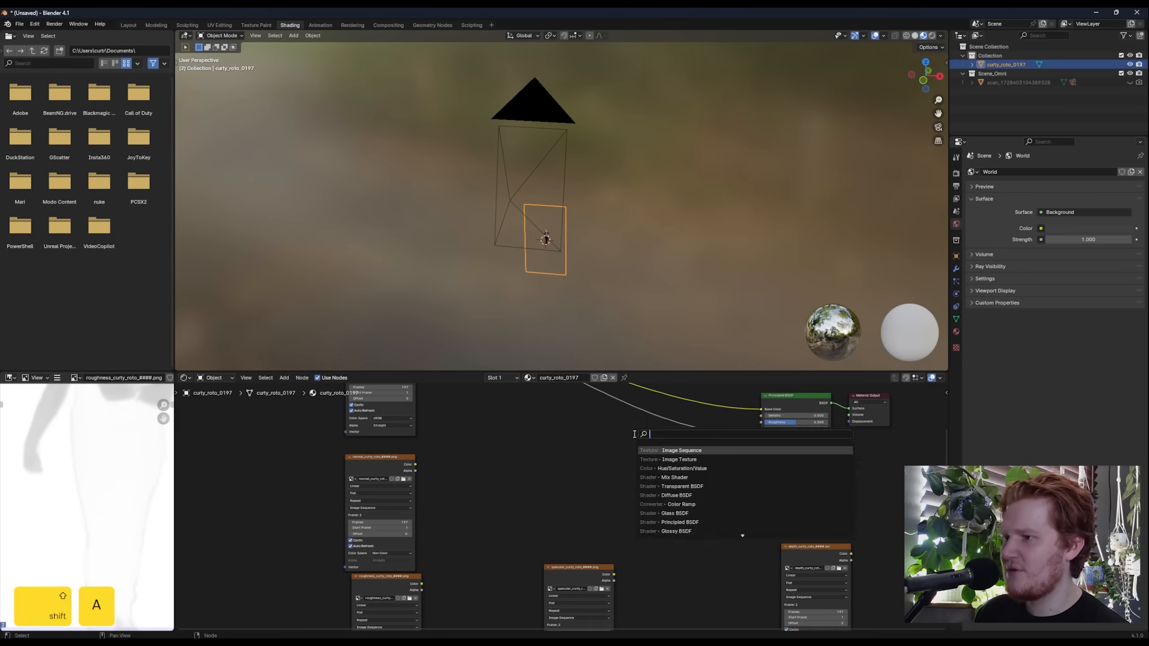
{"action": "type", "text": "normal m"}
{"action": "key", "text": "Return"}
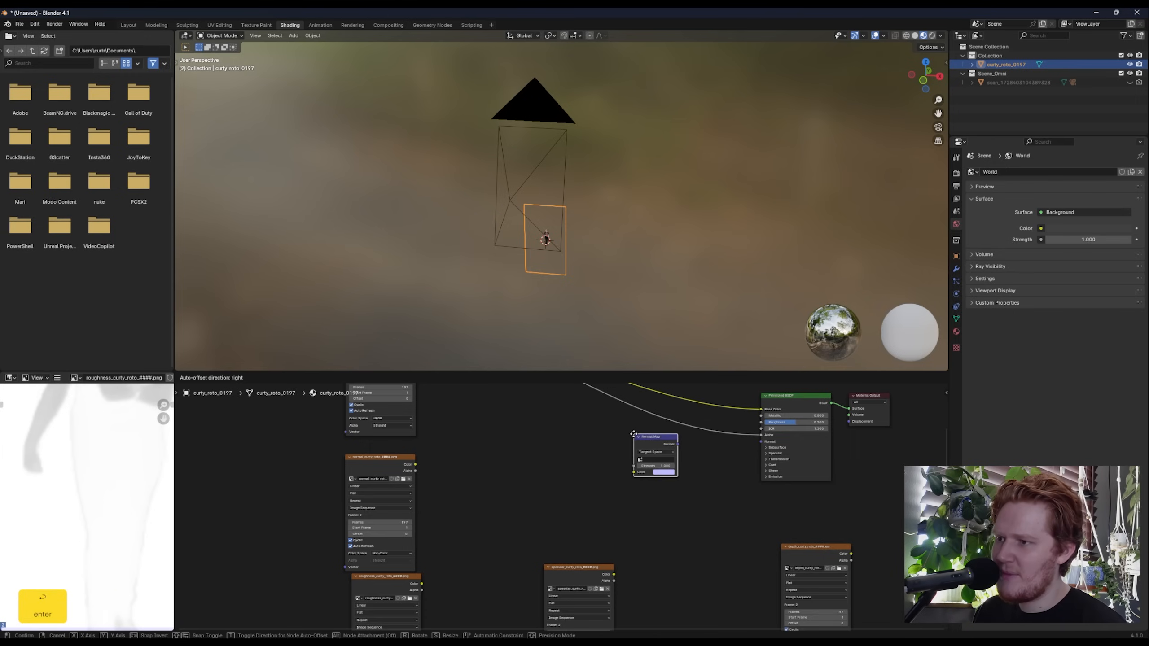
{"action": "left_click", "coordinate": [530, 438]}
{"action": "left_click_drag", "start_coordinate": [414, 465], "coordinate": [518, 465]}
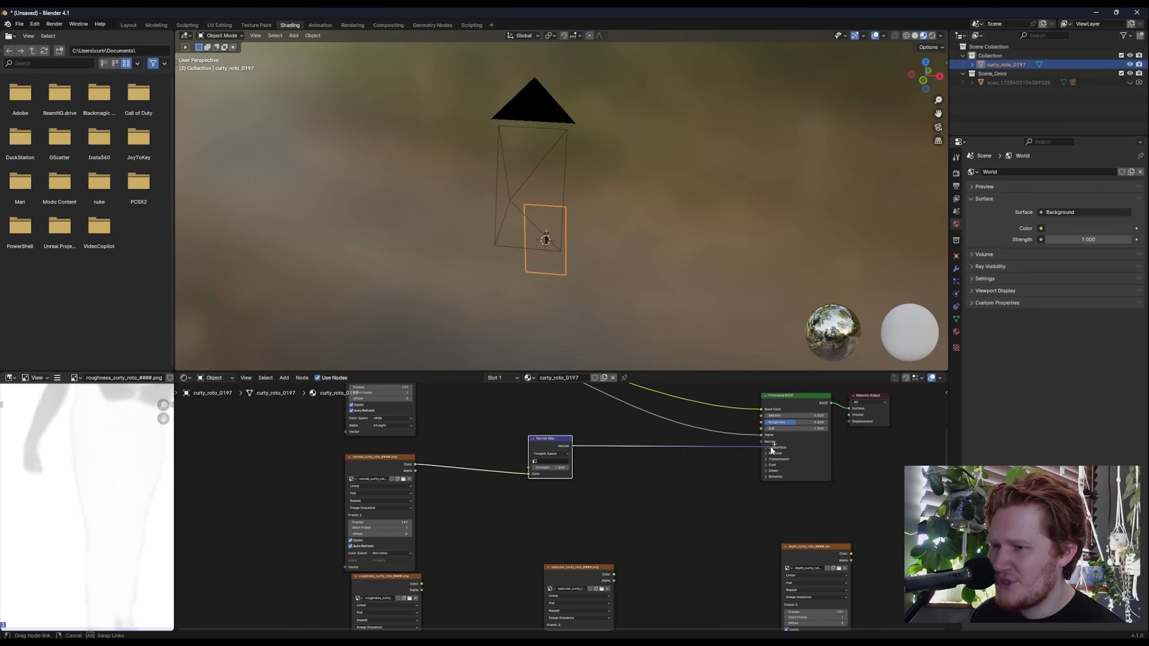
{"action": "left_click_drag", "start_coordinate": [771, 448], "coordinate": [763, 443]}
Connect the roughness sequence's Color to the Principled BSDF's Roughness and the specular sequence's Color to its Specular IOR Level.
{"action": "middle_click_drag", "start_coordinate": [384, 581], "coordinate": [437, 516]}
{"action": "left_click_drag", "start_coordinate": [436, 516], "coordinate": [813, 416]}
{"action": "middle_click_drag", "start_coordinate": [627, 578], "coordinate": [613, 545]}
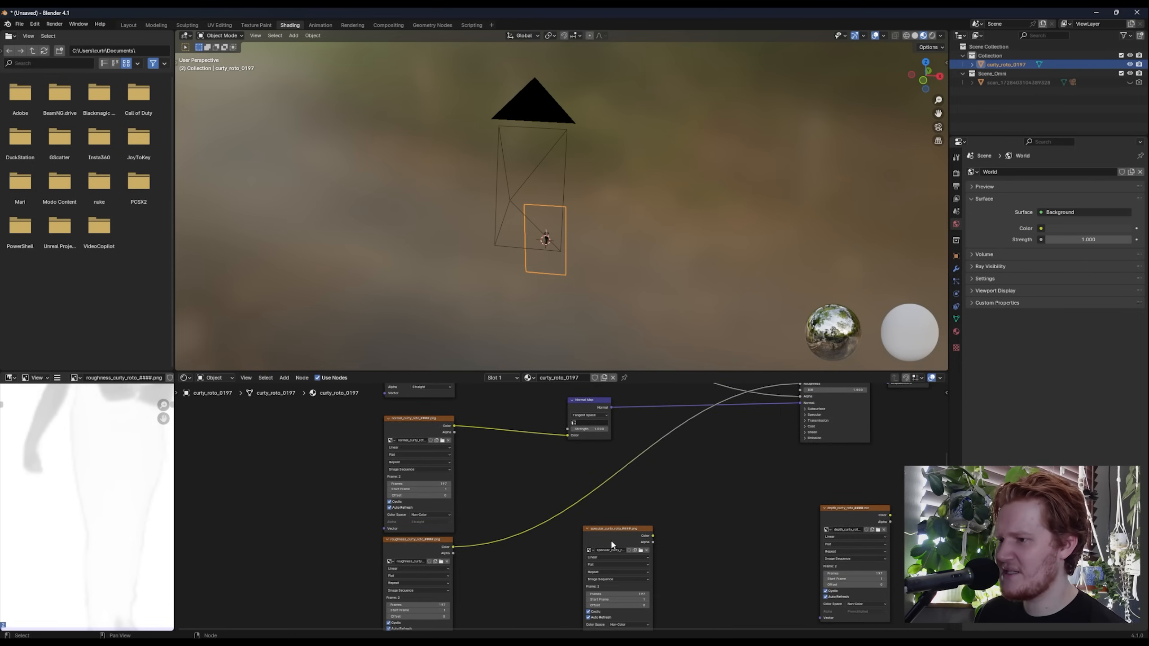
{"action": "left_click", "coordinate": [805, 416]}
{"action": "middle_click_drag", "start_coordinate": [622, 510], "coordinate": [506, 511]}
{"action": "scroll", "coordinate": [531, 517], "scroll_direction": "up", "scroll_amount": 1}
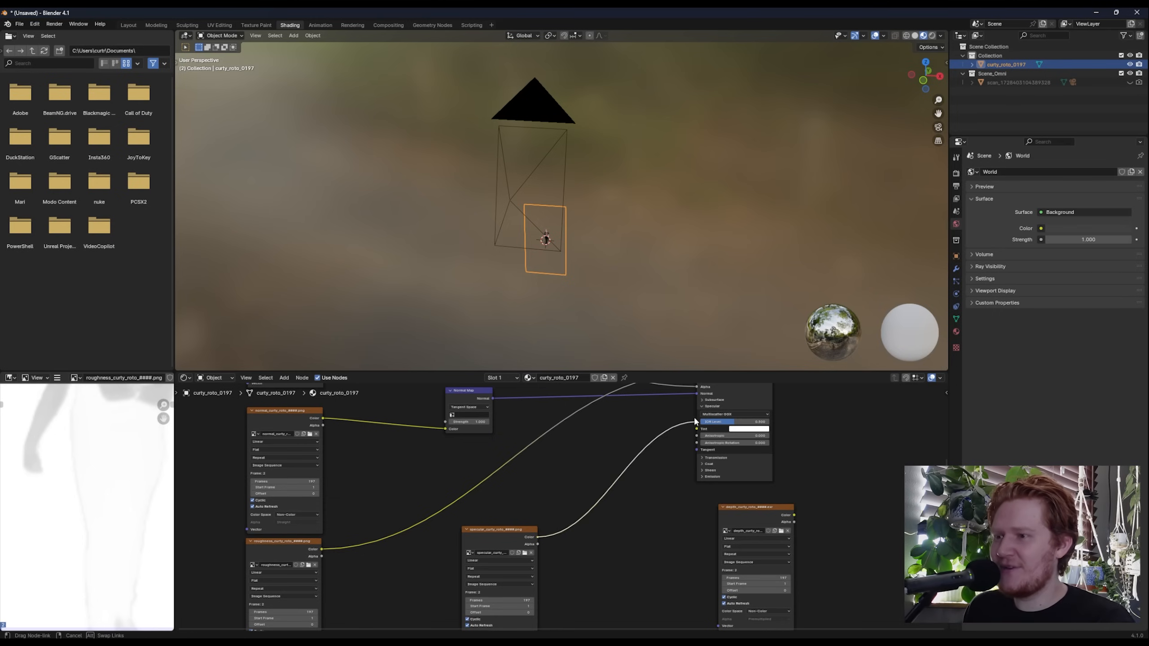
{"action": "left_click_drag", "start_coordinate": [696, 421], "coordinate": [697, 422]}
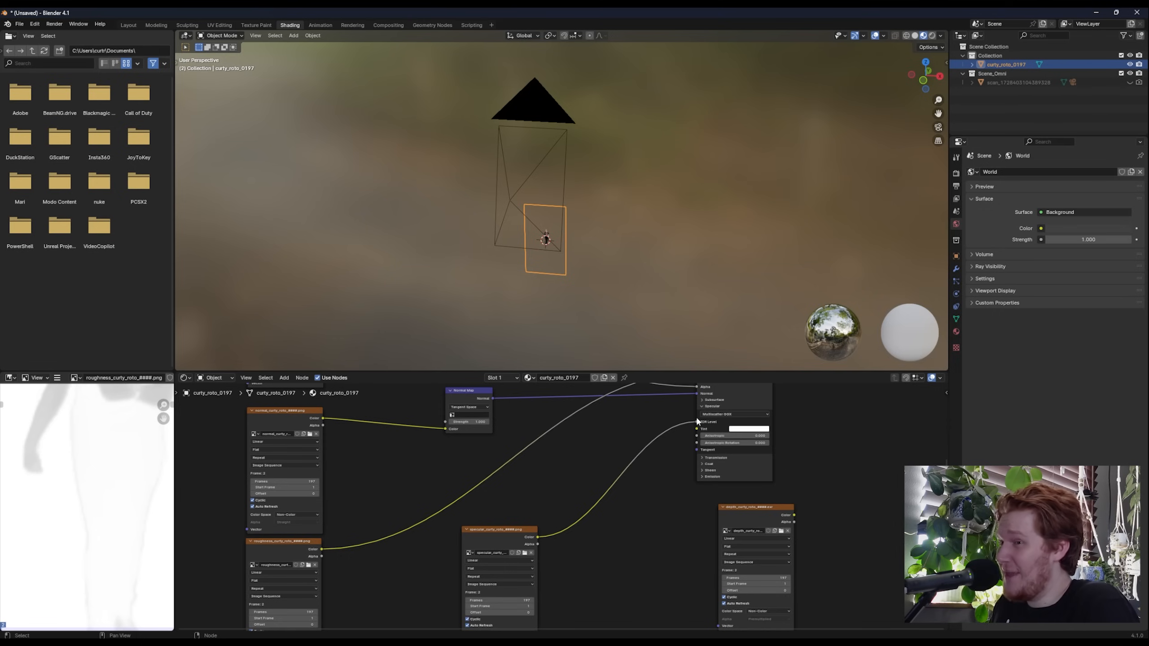
{"action": "middle_click_drag", "start_coordinate": [757, 506], "coordinate": [569, 490]}
{"action": "left_click", "coordinate": [569, 492]}
{"action": "key", "text": "shift+a"}
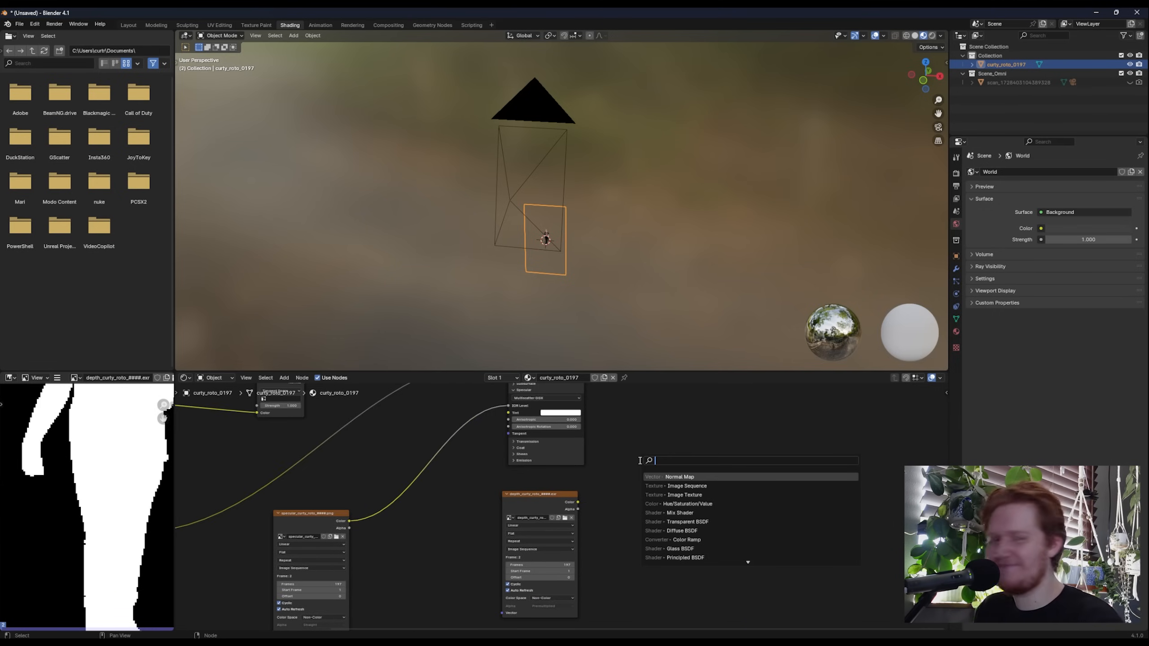
{"action": "key", "text": "Escape"}
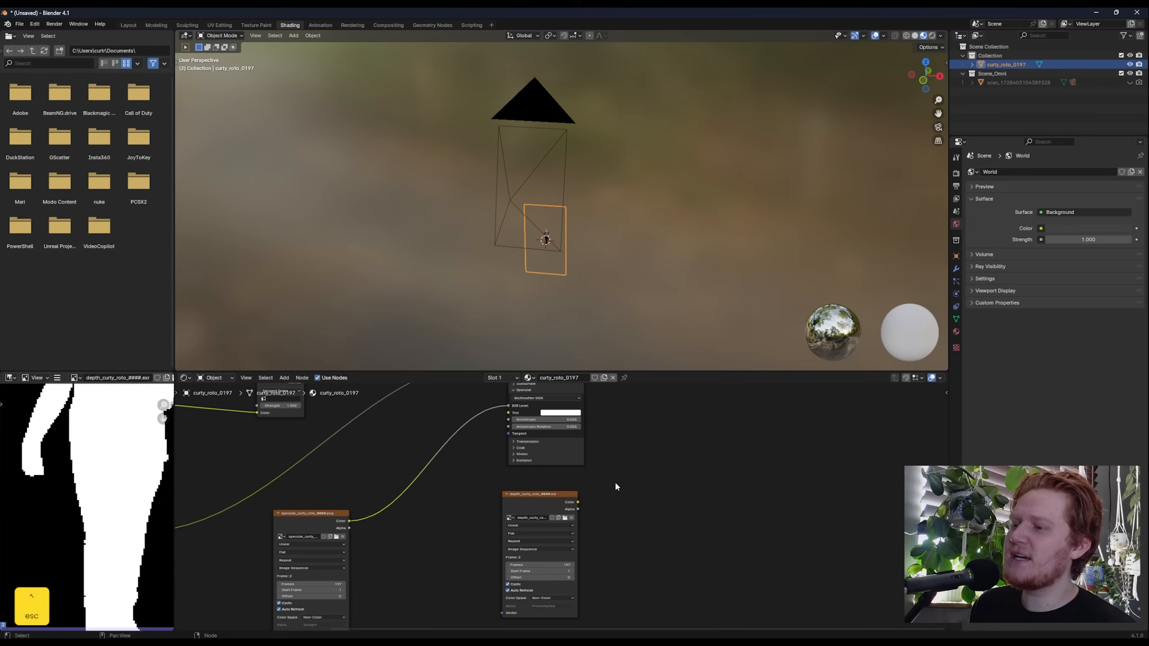
Select the depth sequence node and examine its depth map up close in the image preview.
{"action": "left_click_drag", "start_coordinate": [539, 496], "coordinate": [540, 498]}
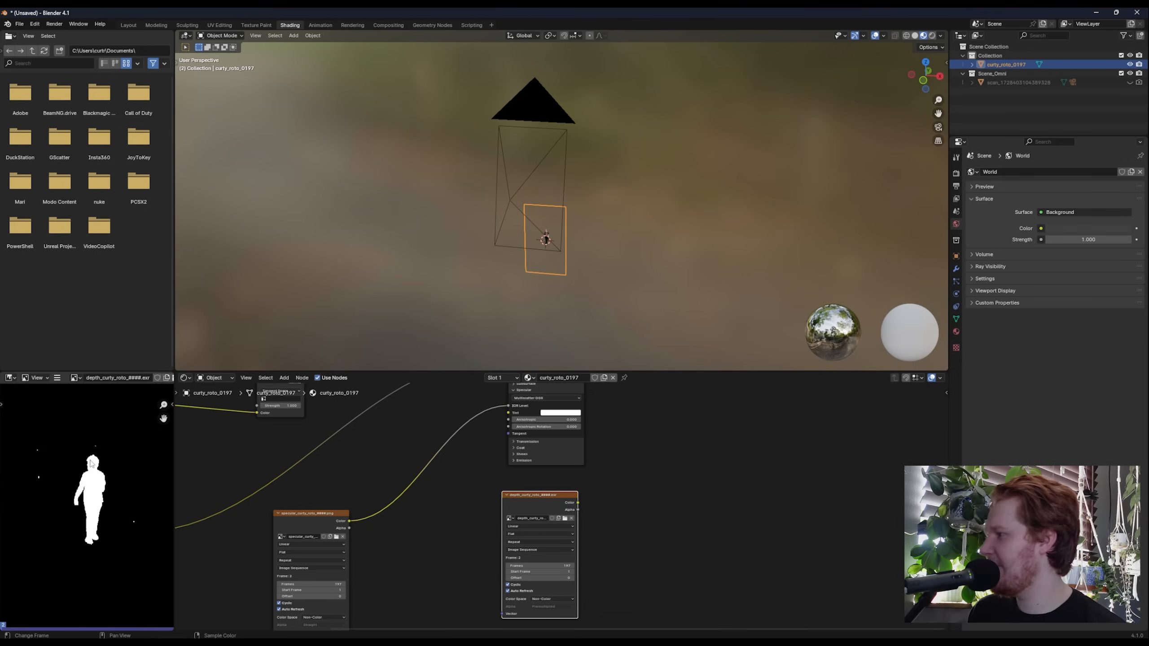
{"action": "scroll", "coordinate": [87, 488], "scroll_direction": "up", "scroll_amount": 5}
{"action": "middle_click_drag", "start_coordinate": [88, 489], "coordinate": [157, 498]}
Play the animation to check the walking man on the image plane, stopping at frame 104 and returning to the Shading workspace.
{"action": "middle_click_drag", "start_coordinate": [597, 249], "coordinate": [525, 216]}
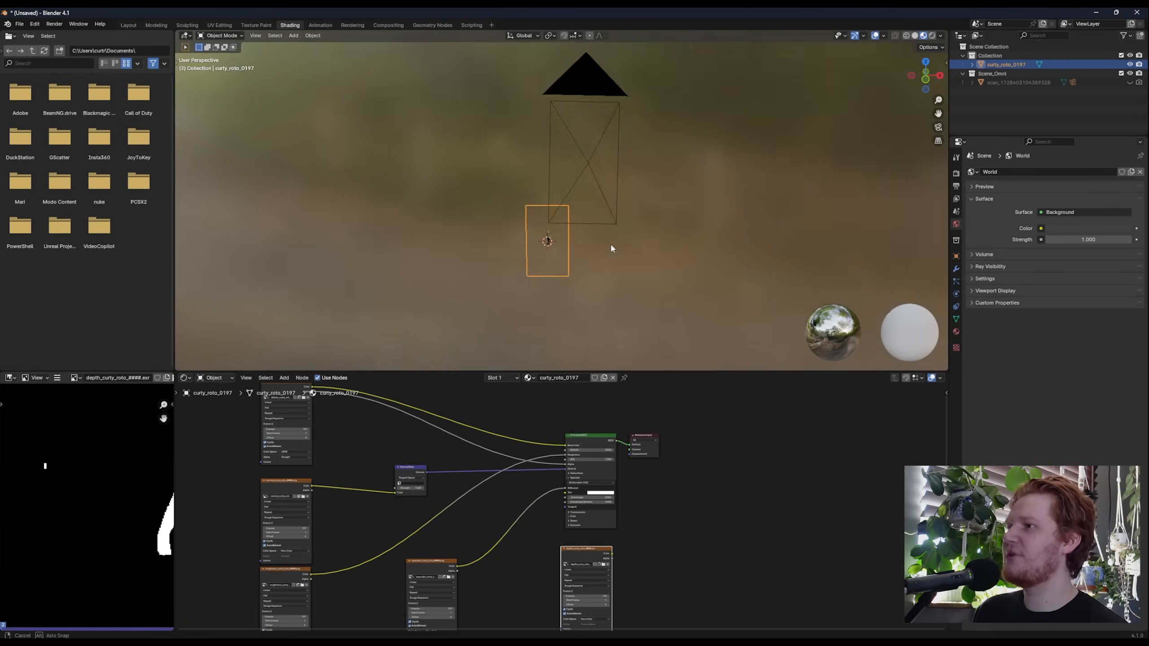
{"action": "scroll", "coordinate": [557, 259], "scroll_direction": "up", "scroll_amount": 6}
{"action": "scroll", "coordinate": [615, 218], "scroll_direction": "up", "scroll_amount": 7}
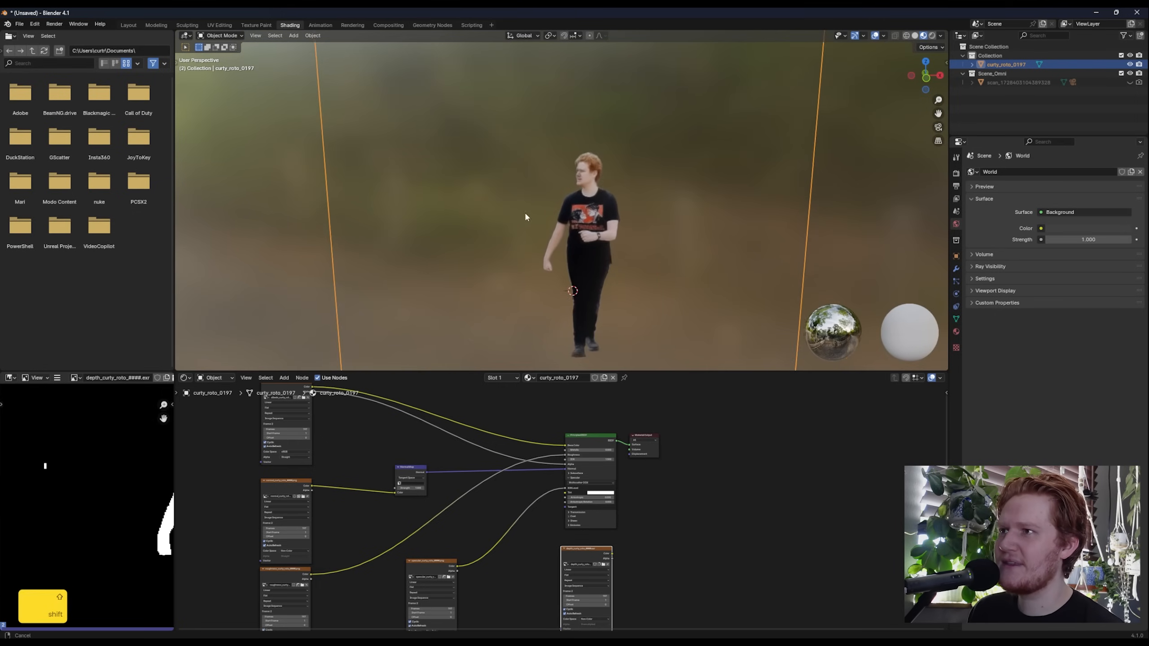
{"action": "scroll", "coordinate": [572, 220], "scroll_direction": "up", "scroll_amount": 1}
{"action": "key", "text": "space"}
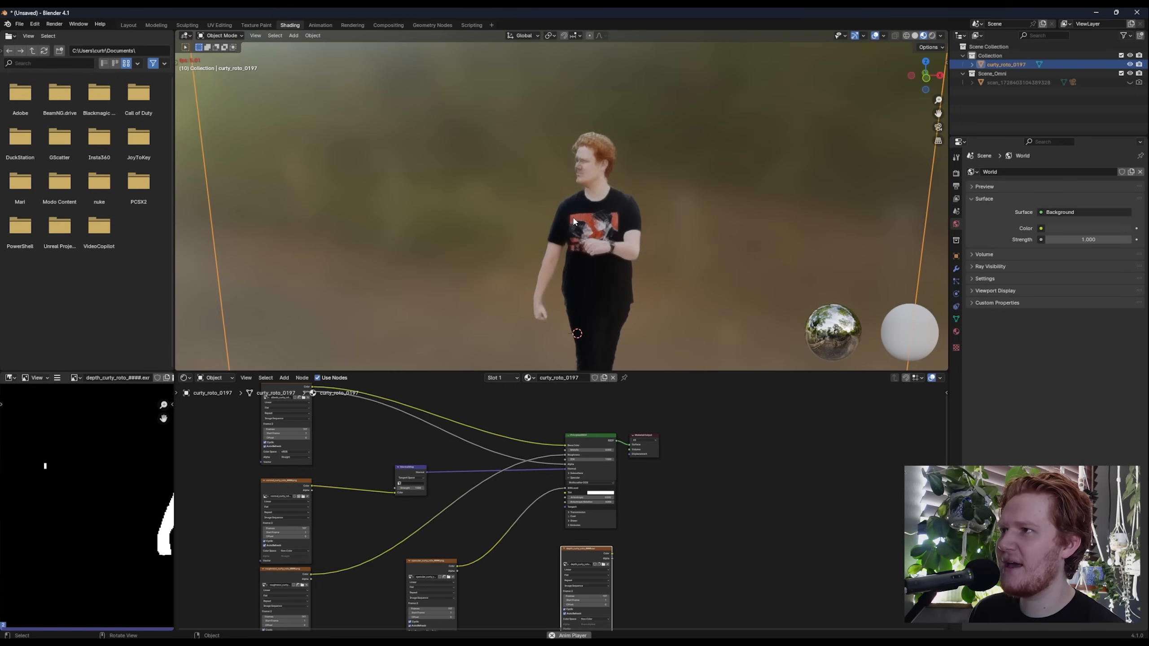
{"action": "left_click", "coordinate": [128, 25]}
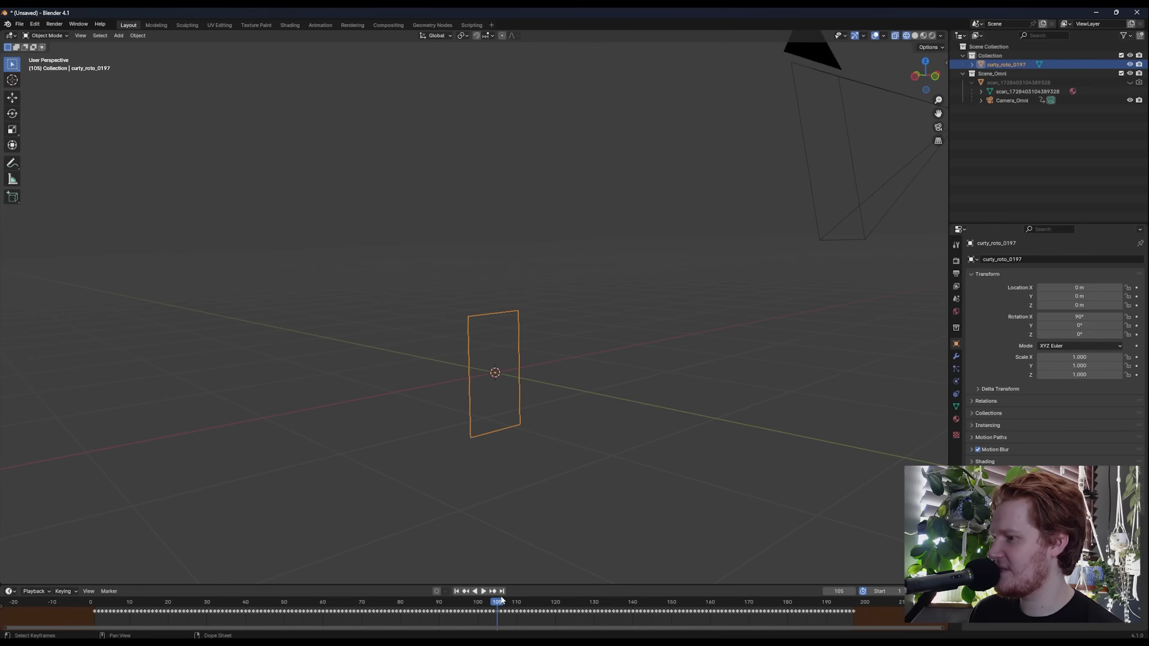
{"action": "left_click", "coordinate": [289, 26]}
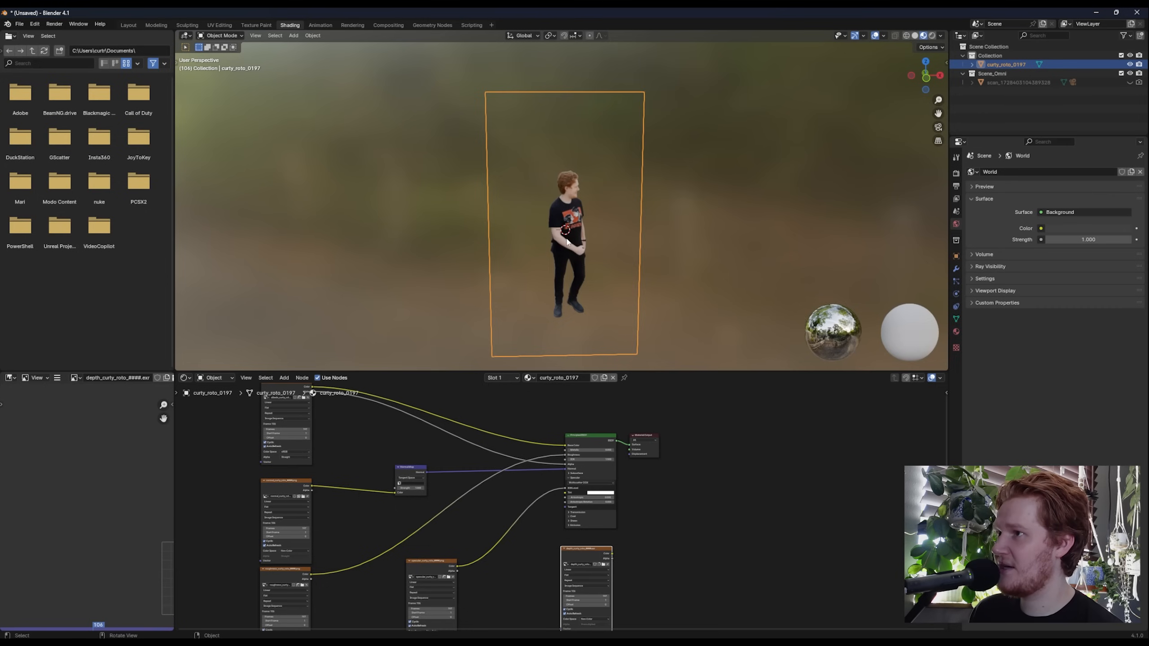
Set the Cycles render device to GPU Compute in the scene's render settings.
{"action": "left_click", "coordinate": [956, 174]}
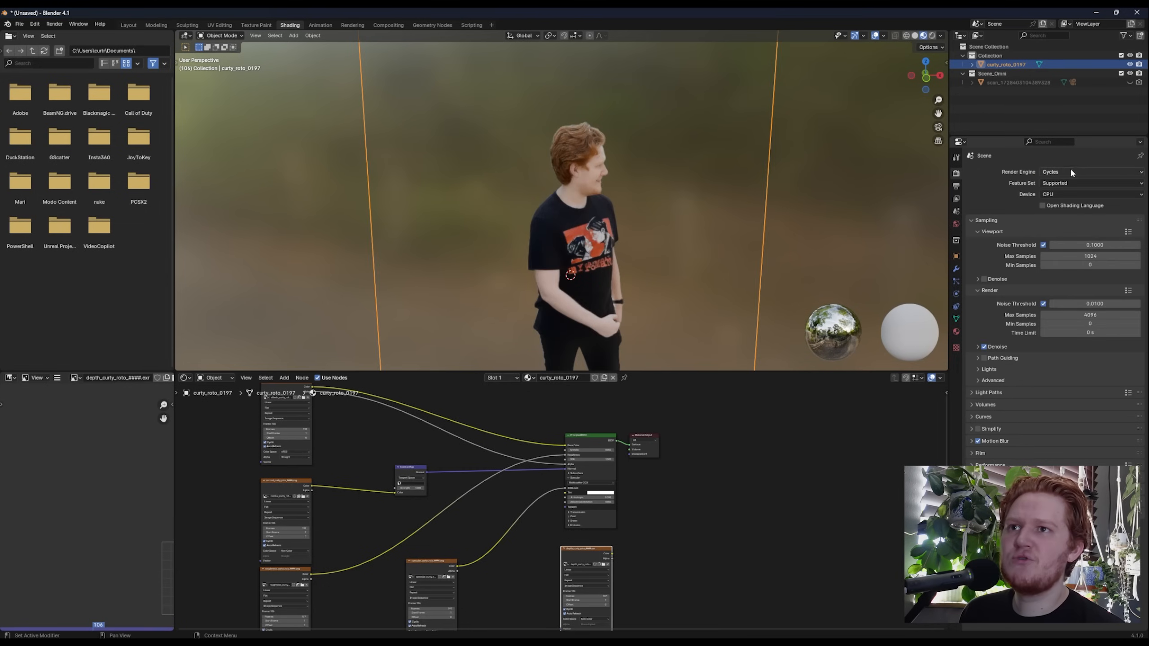
{"action": "left_click", "coordinate": [1057, 194]}
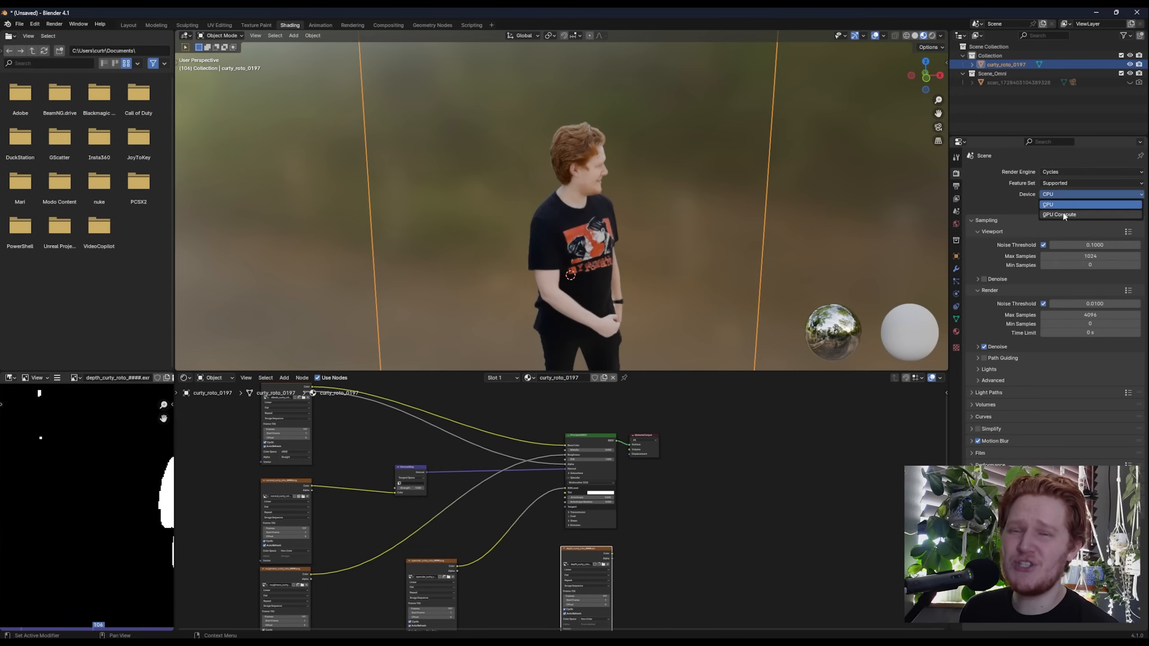
{"action": "left_click", "coordinate": [1066, 206]}
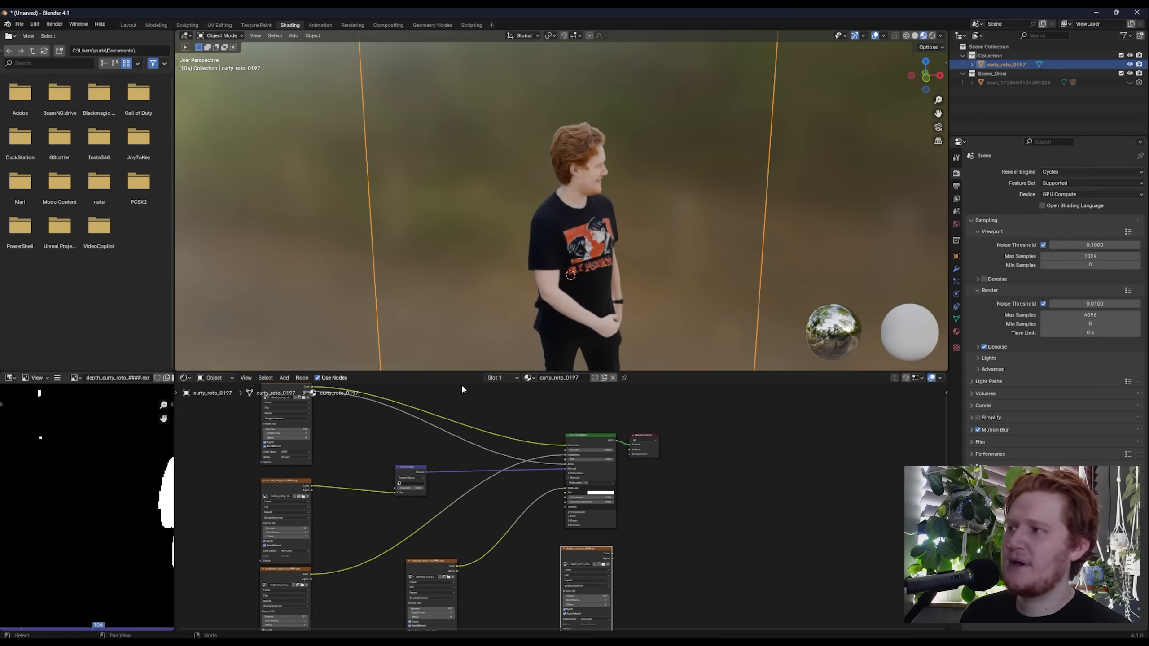
Switch the shader editor from the object's material to the World shader nodes.
{"action": "left_click", "coordinate": [213, 377]}
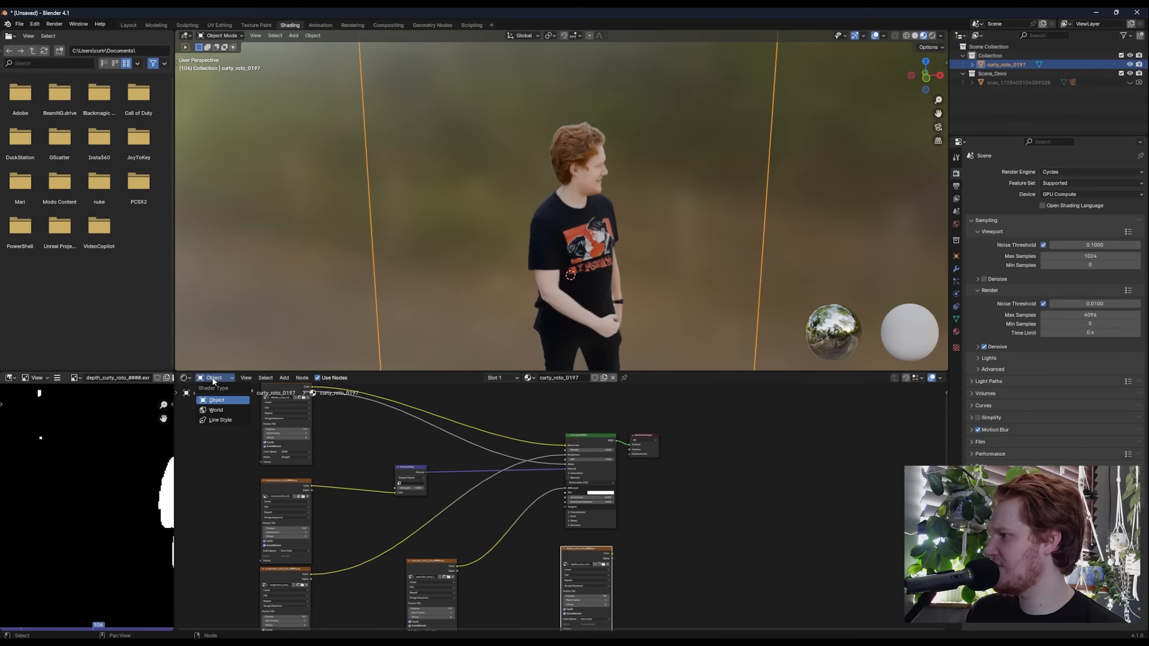
{"action": "left_click", "coordinate": [221, 411]}
{"action": "scroll", "coordinate": [606, 438], "scroll_direction": "up", "scroll_amount": 3}
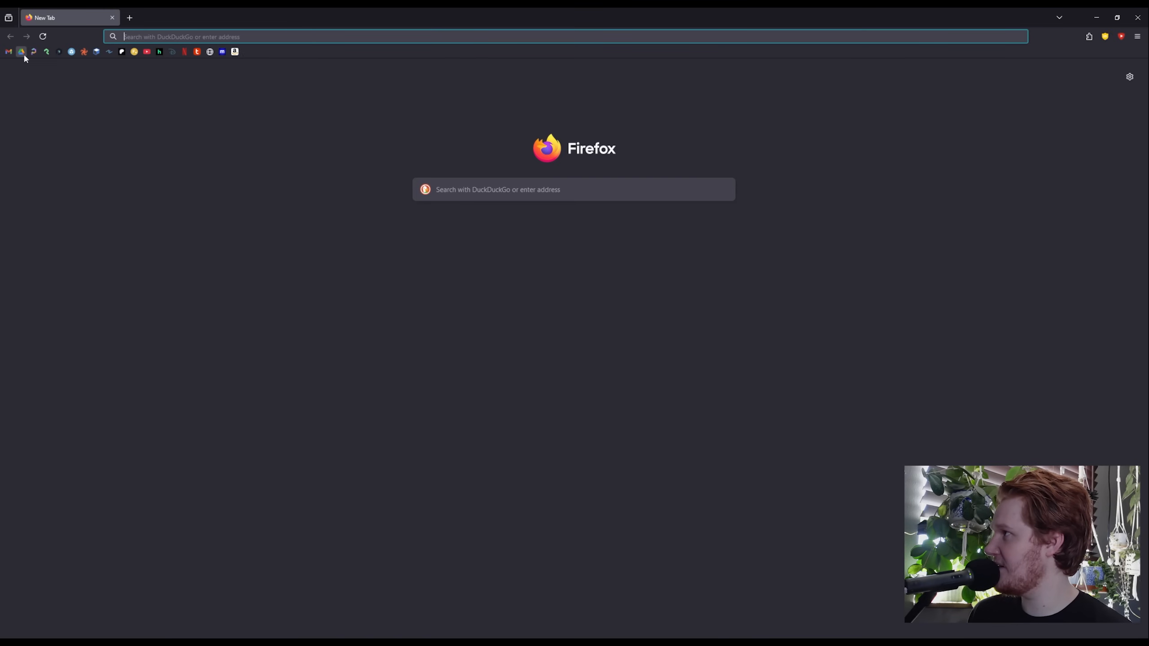
Switch to Firefox, view Poly Haven's HDRI library, and close the page to return to Blender.
{"action": "left_click", "coordinate": [31, 53]}
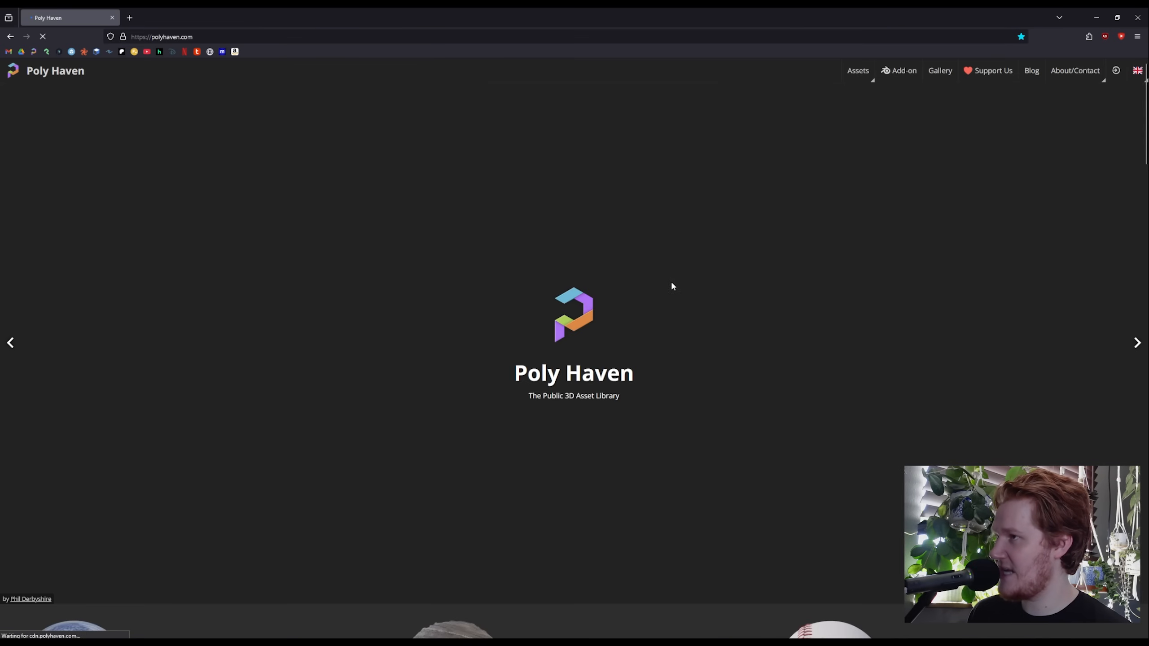
{"action": "scroll", "coordinate": [470, 335], "scroll_direction": "down", "scroll_amount": 6}
{"action": "left_click", "coordinate": [72, 382]}
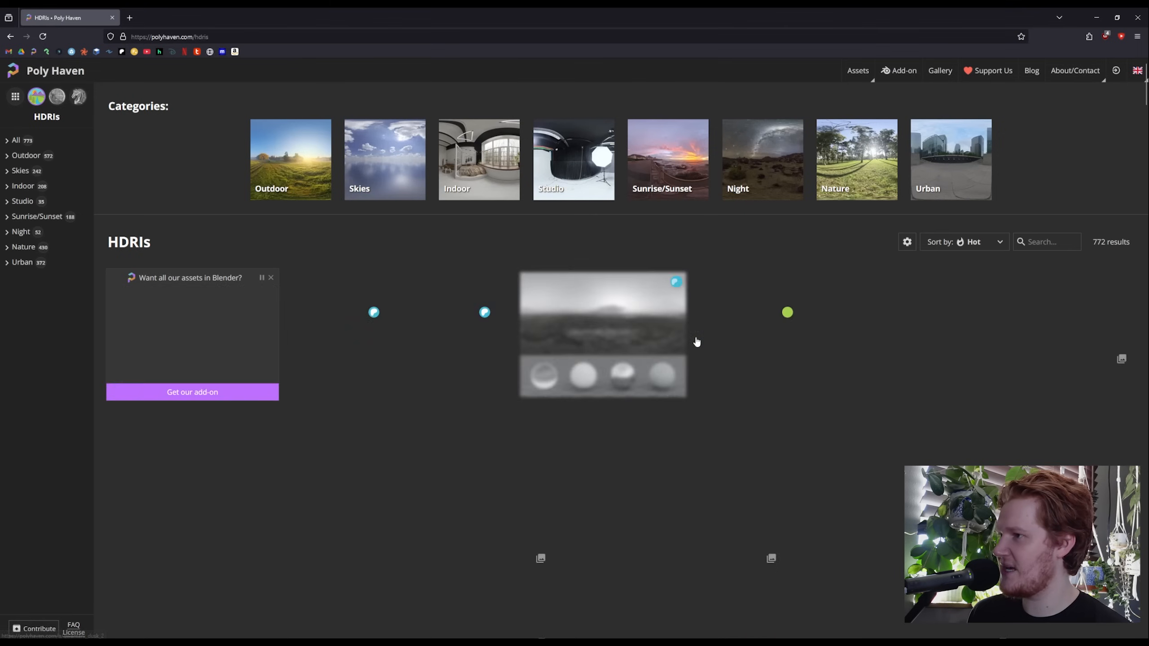
{"action": "key", "text": "ctrl+w"}
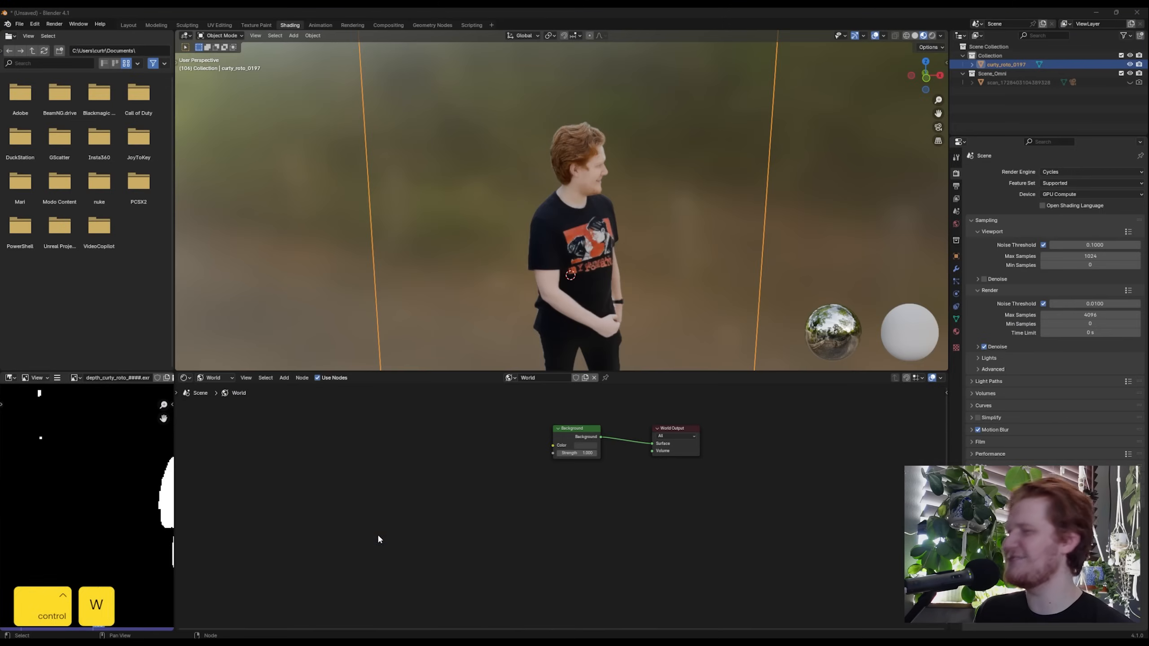
Add a Sky Texture node to the World shader and connect its Color to the Background's Color.
{"action": "key", "text": "shift+a"}
{"action": "type", "text": "sky"}
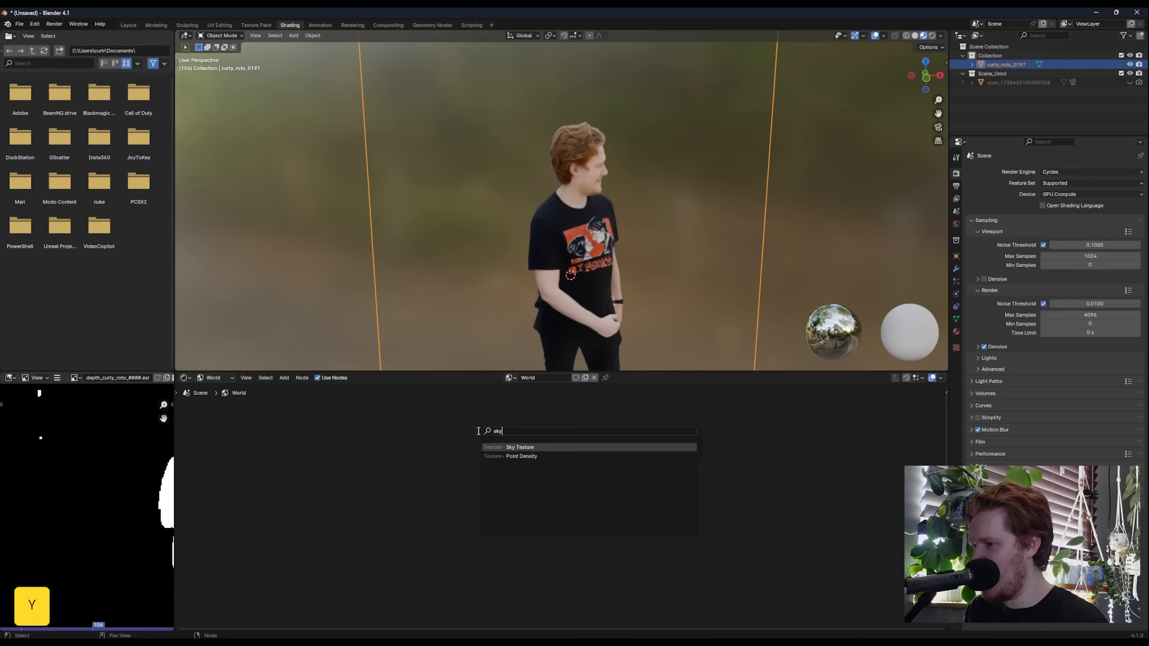
{"action": "key", "text": "Return"}
{"action": "left_click", "coordinate": [405, 428]}
{"action": "left_click_drag", "start_coordinate": [456, 440], "coordinate": [557, 446]}
Set the viewport to Rendered shading and show the image plane's material nodes while viewing the man under the sky light.
{"action": "key", "text": "z"}
{"action": "left_click", "coordinate": [542, 219]}
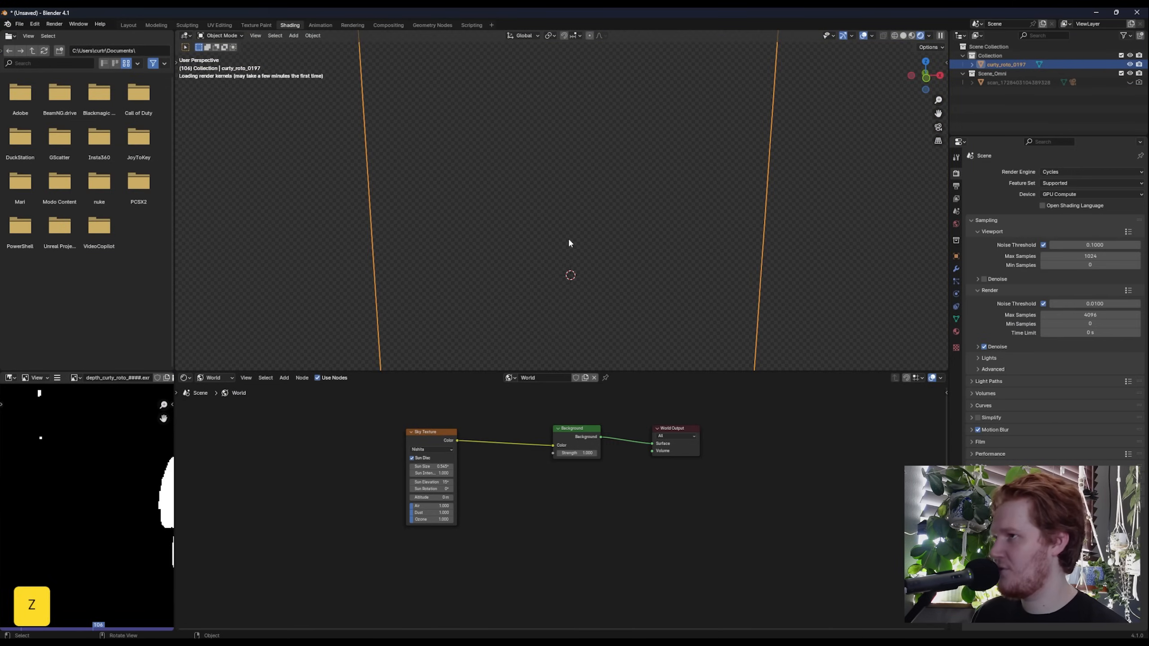
{"action": "left_click", "coordinate": [216, 400]}
{"action": "scroll", "coordinate": [575, 220], "scroll_direction": "down", "scroll_amount": 5}
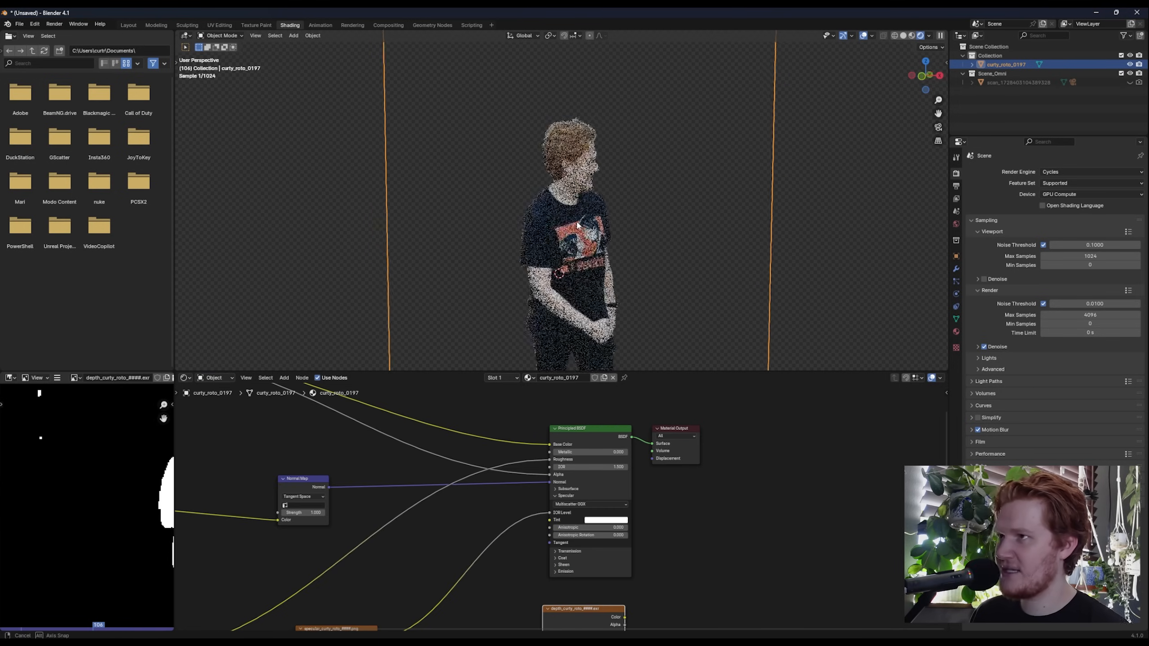
{"action": "scroll", "coordinate": [581, 250], "scroll_direction": "up", "scroll_amount": 5}
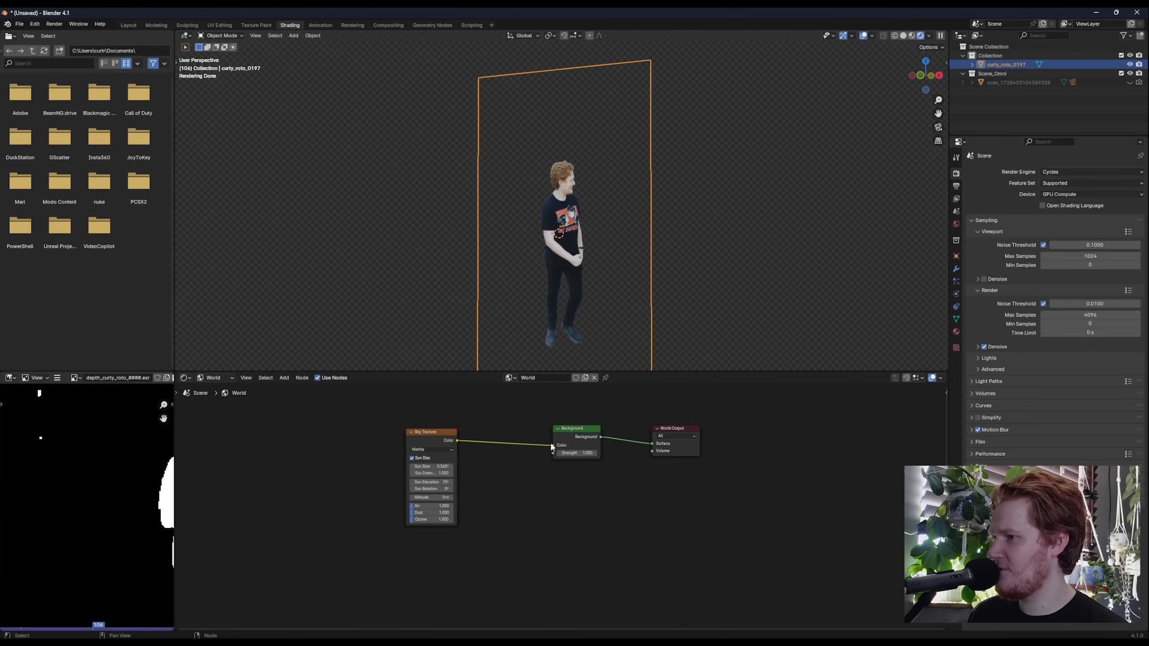
Disconnect the Sky Texture from the Background node and set the Background's Color to black.
{"action": "left_click_drag", "start_coordinate": [551, 447], "coordinate": [524, 457]}
{"action": "left_click", "coordinate": [586, 445]}
{"action": "left_click_drag", "start_coordinate": [648, 365], "coordinate": [644, 396]}
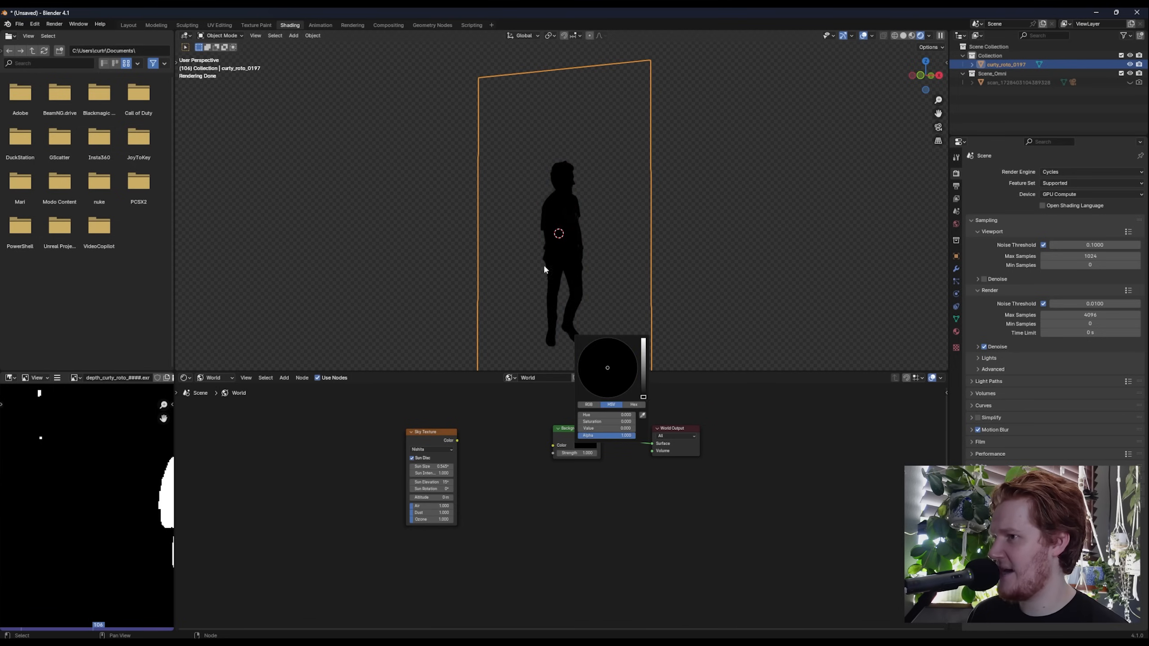
Add a point light to the scene.
{"action": "key", "text": "shift+a"}
{"action": "type", "text": "ligh"}
{"action": "key", "text": "Down"}
{"action": "key", "text": "Down"}
{"action": "key", "text": "Down"}
{"action": "key", "text": "Return"}
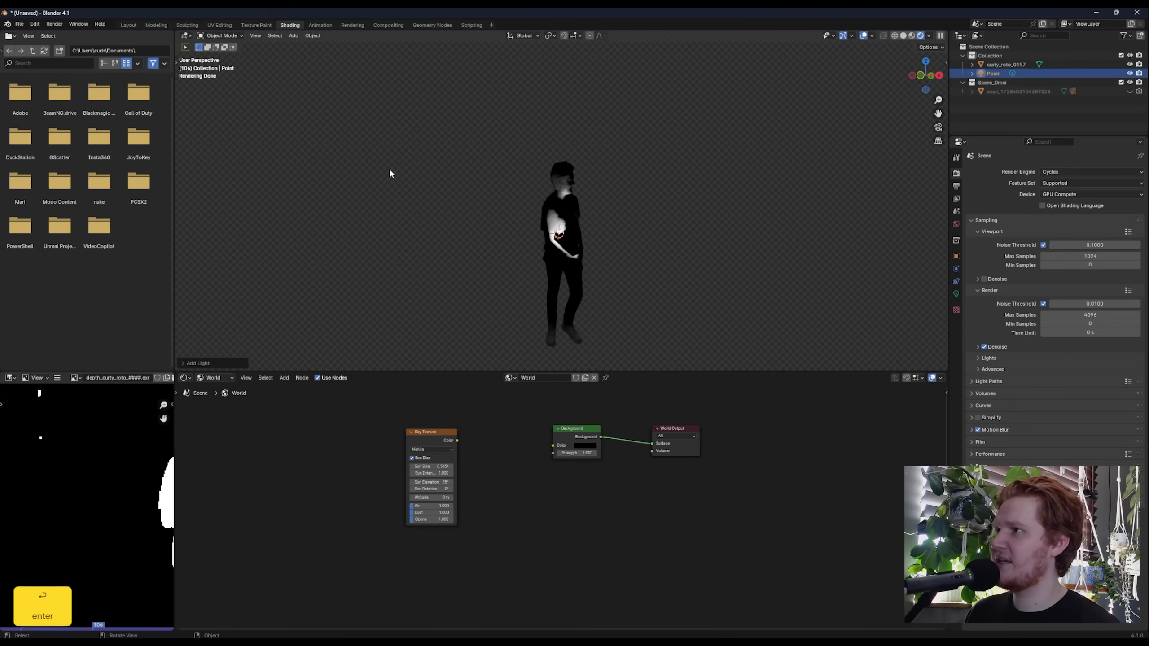
Move the point light around the man to test the relighting, leaving it beside his head, behind his back.
{"action": "key", "text": "g"}
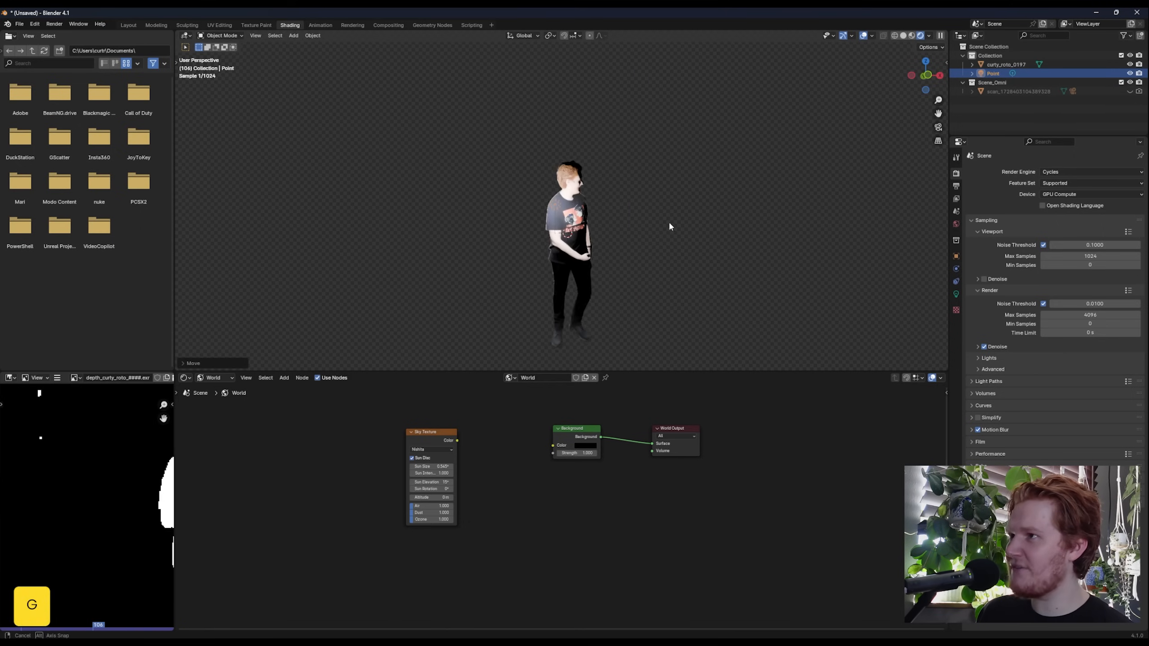
{"action": "left_click", "coordinate": [632, 233]}
{"action": "scroll", "coordinate": [633, 233], "scroll_direction": "up", "scroll_amount": 3}
{"action": "key", "text": "g"}
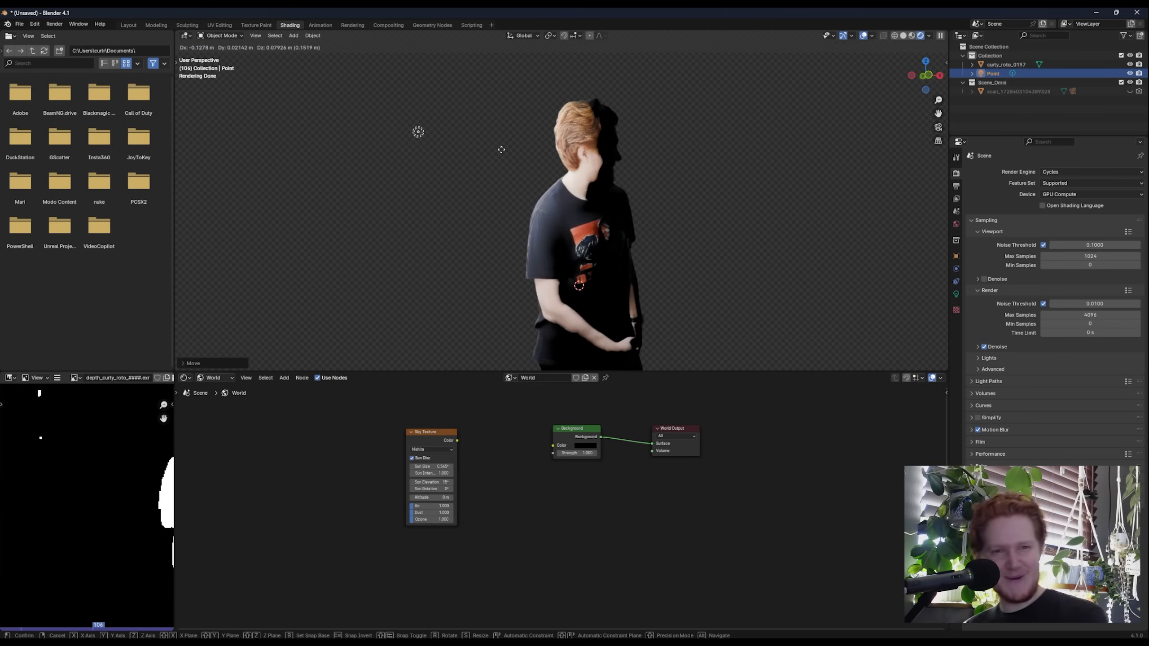
{"action": "left_click", "coordinate": [566, 283]}
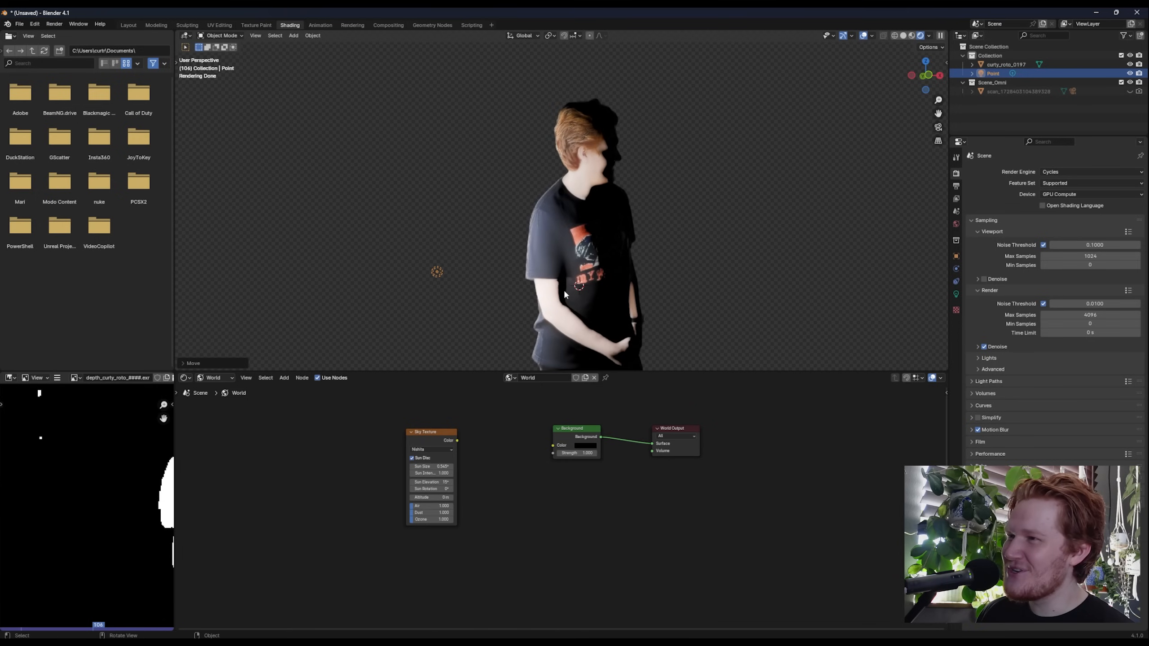
{"action": "key", "text": "g"}
{"action": "left_click", "coordinate": [455, 321]}
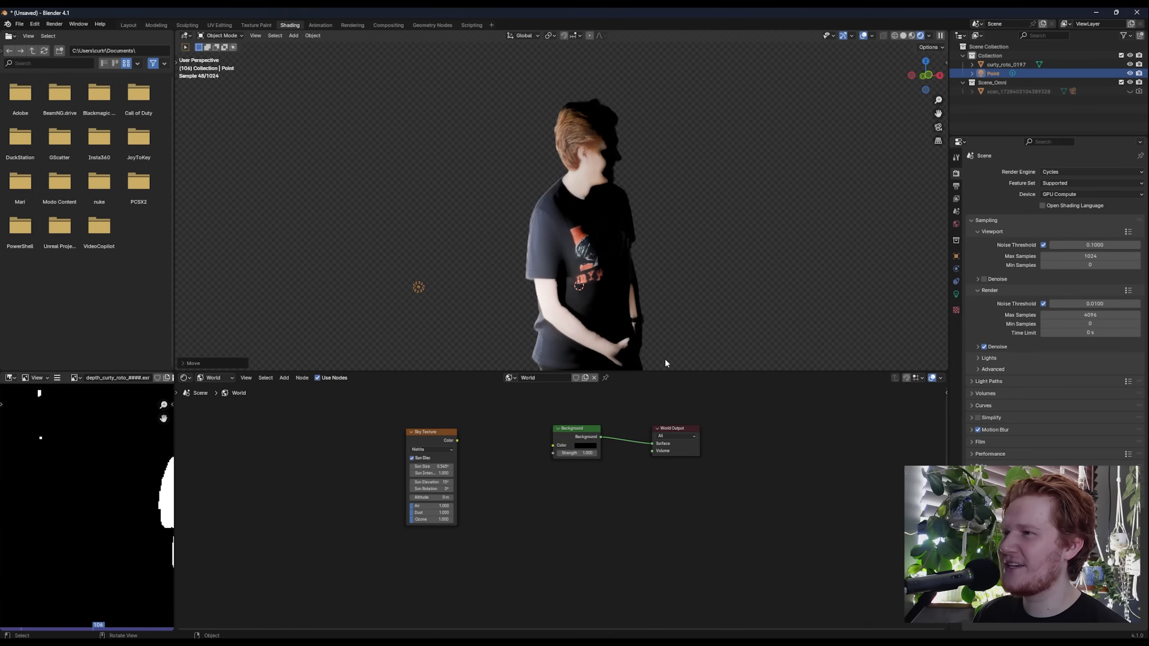
{"action": "middle_click_drag", "start_coordinate": [584, 306], "coordinate": [609, 163]}
{"action": "key", "text": "g"}
{"action": "left_click", "coordinate": [509, 157]}
{"action": "scroll", "coordinate": [608, 162], "scroll_direction": "down", "scroll_amount": 5}
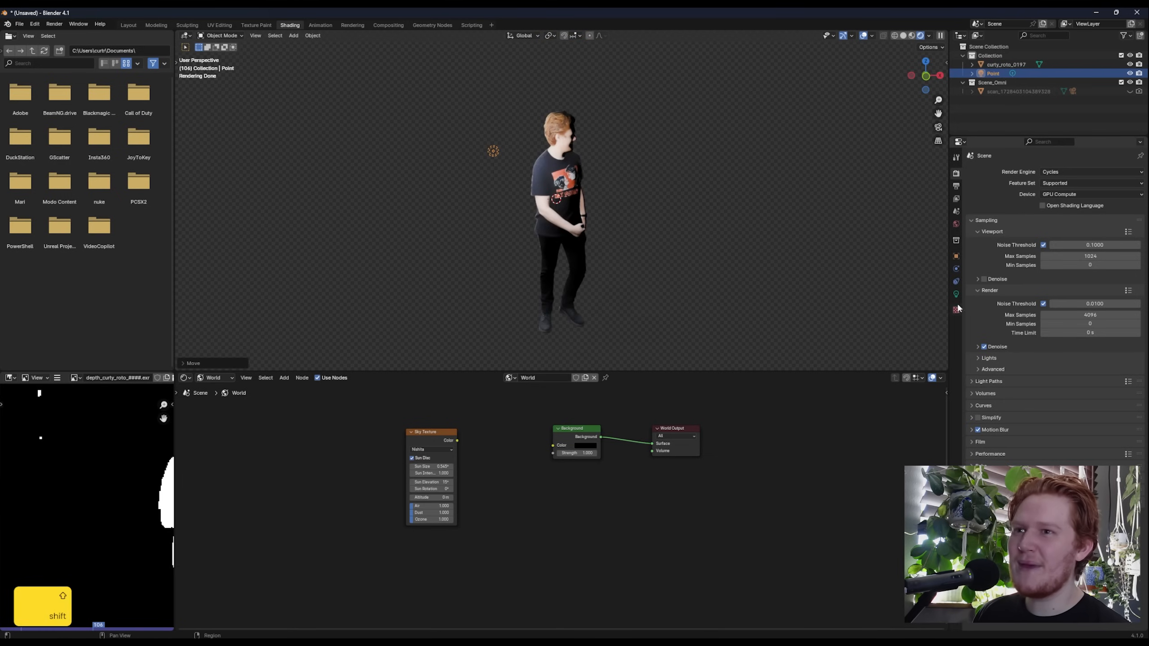
Set the point light's color to red and place a duplicate of the light on the side the man faces.
{"action": "left_click", "coordinate": [956, 295]}
{"action": "left_click", "coordinate": [1051, 226]}
{"action": "key", "text": "shift+d"}
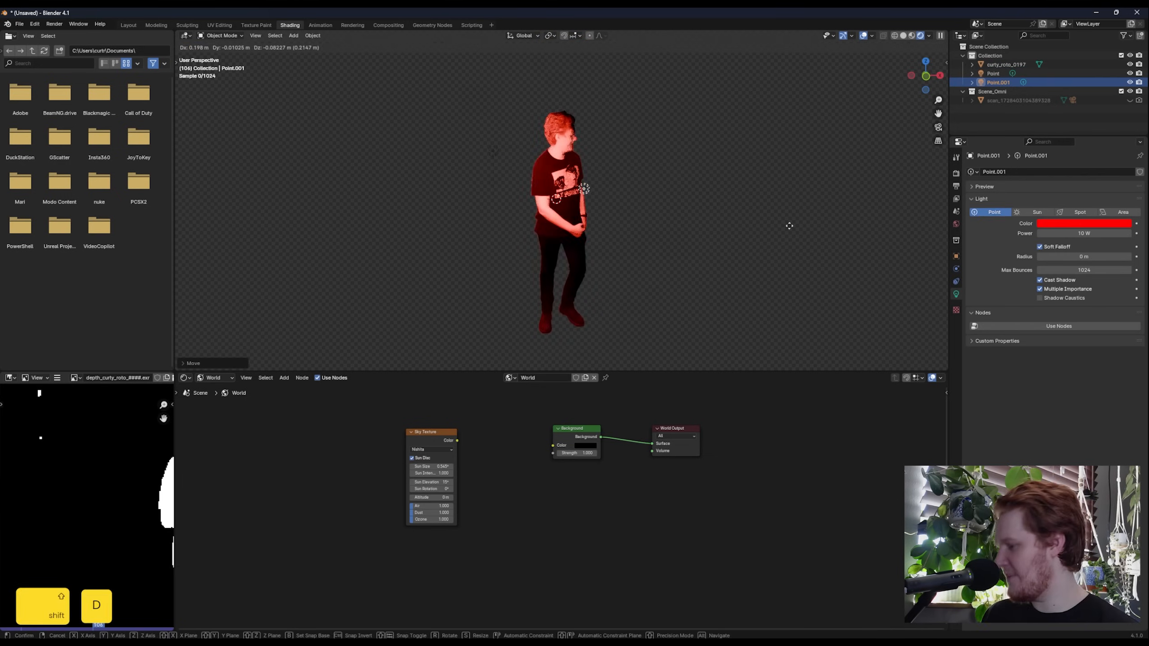
{"action": "left_click", "coordinate": [628, 201]}
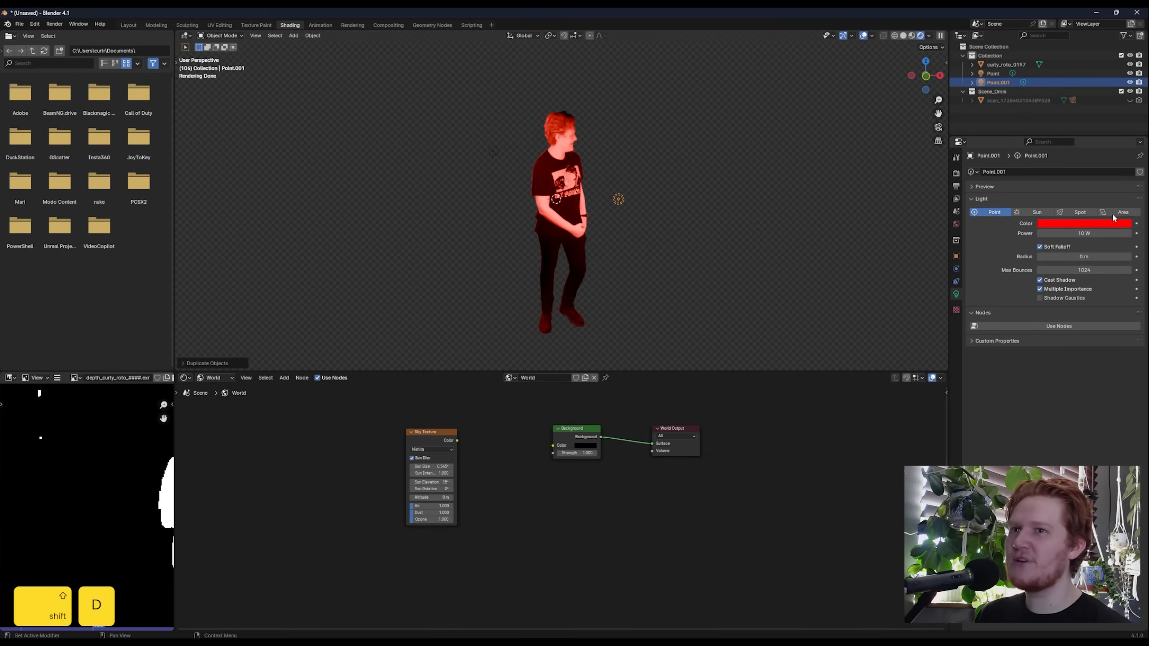
Set the duplicate light's color to blue and reposition it in front of the man's face.
{"action": "left_click", "coordinate": [1101, 224]}
{"action": "left_click_drag", "start_coordinate": [1106, 136], "coordinate": [1118, 107]}
{"action": "scroll", "coordinate": [601, 236], "scroll_direction": "up", "scroll_amount": 2}
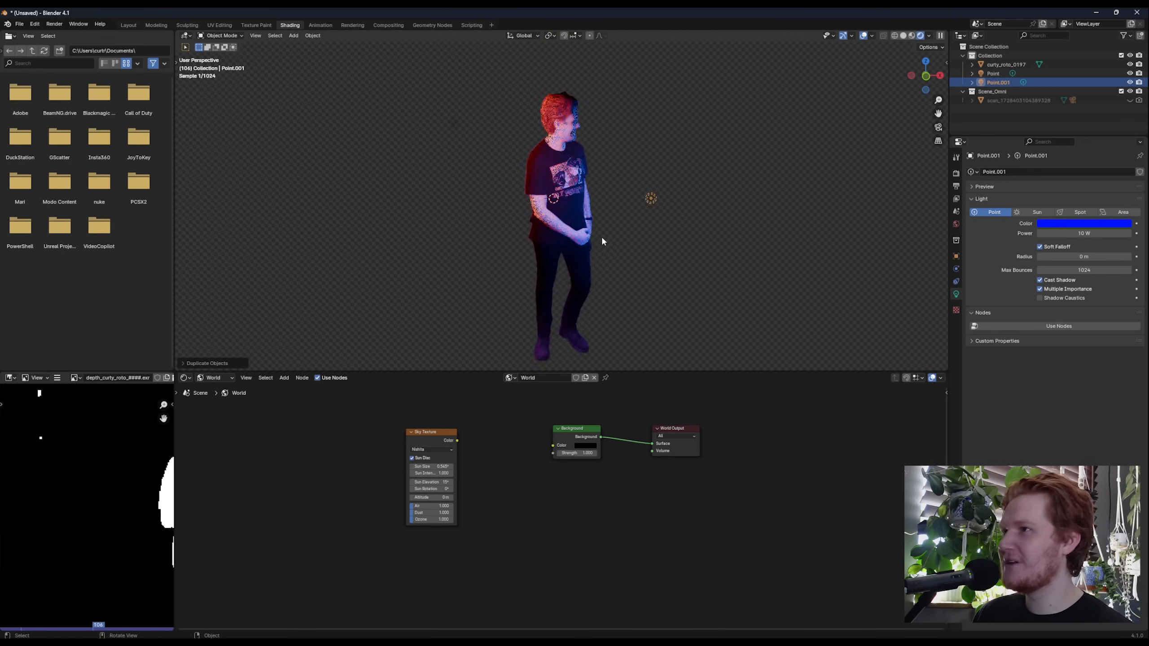
{"action": "middle_click_drag", "start_coordinate": [601, 236], "coordinate": [593, 250], "text": "shift"}
{"action": "key", "text": "g"}
{"action": "left_click", "coordinate": [611, 180]}
Select the walking man's image plane, show its material nodes, and set the Normal Map's Strength to 0.5.
{"action": "left_click", "coordinate": [539, 204]}
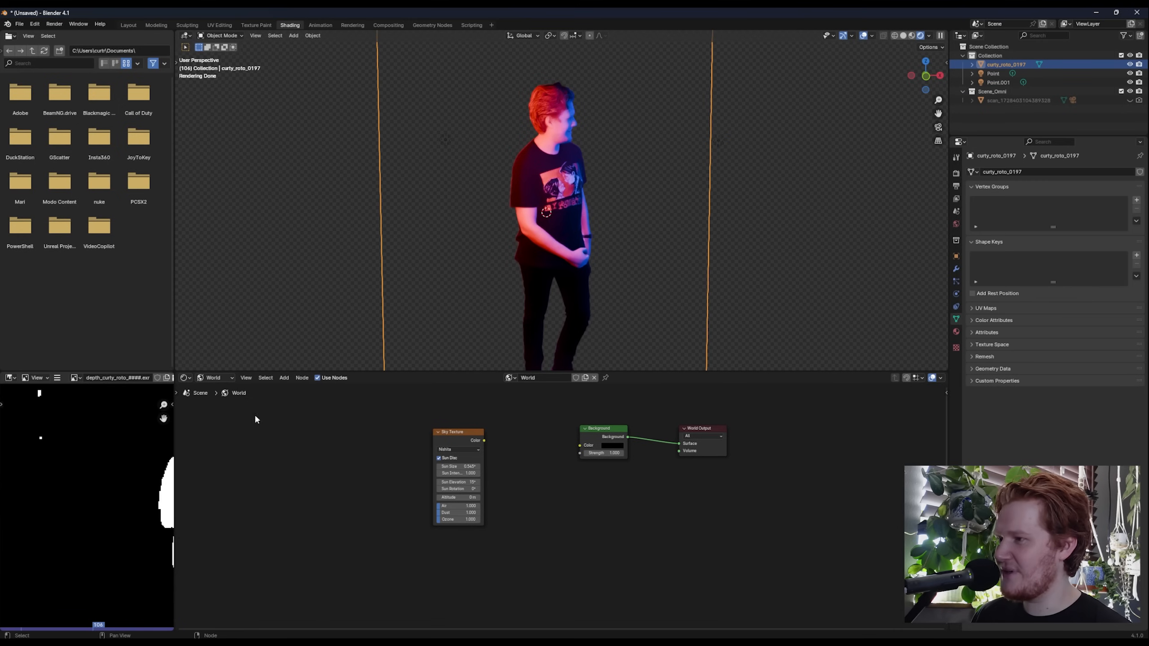
{"action": "left_click", "coordinate": [213, 377]}
{"action": "left_click", "coordinate": [228, 402]}
{"action": "middle_click_drag", "start_coordinate": [443, 466], "coordinate": [638, 487]}
{"action": "type", "text": "."}
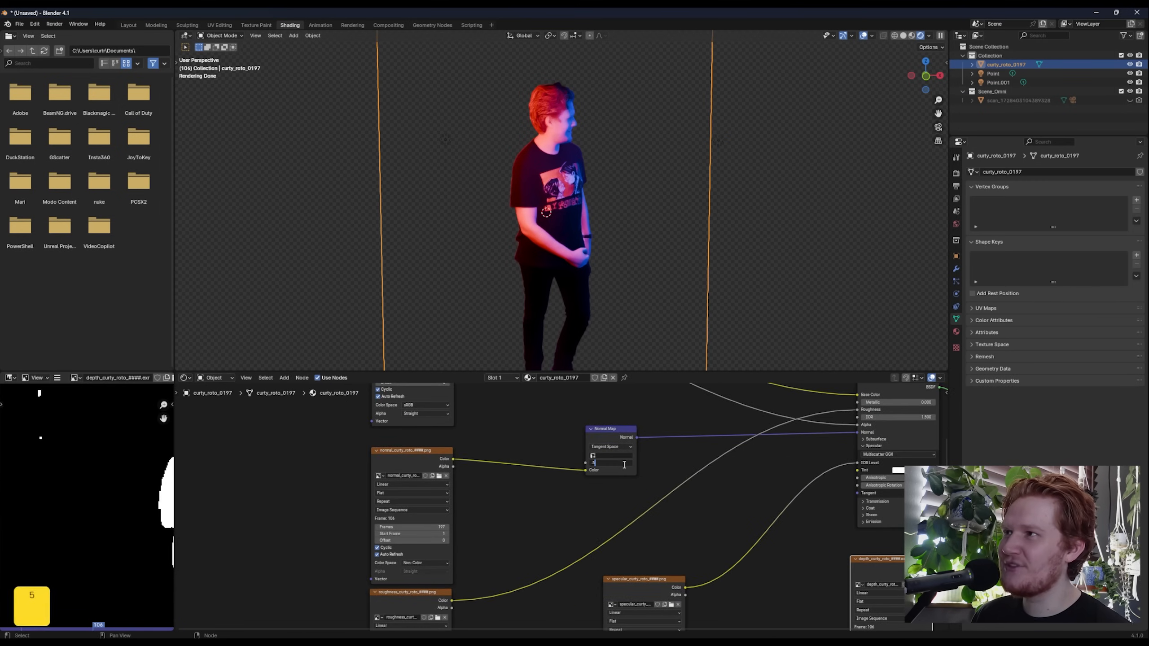
{"action": "type", "text": "5"}
{"action": "key", "text": "Return"}
Try Normal Map Strength values of 0, 0.7 and 1 while viewing the man's upper body up close.
{"action": "scroll", "coordinate": [595, 186], "scroll_direction": "up", "scroll_amount": 2}
{"action": "middle_click_drag", "start_coordinate": [595, 187], "coordinate": [585, 261], "text": "shift"}
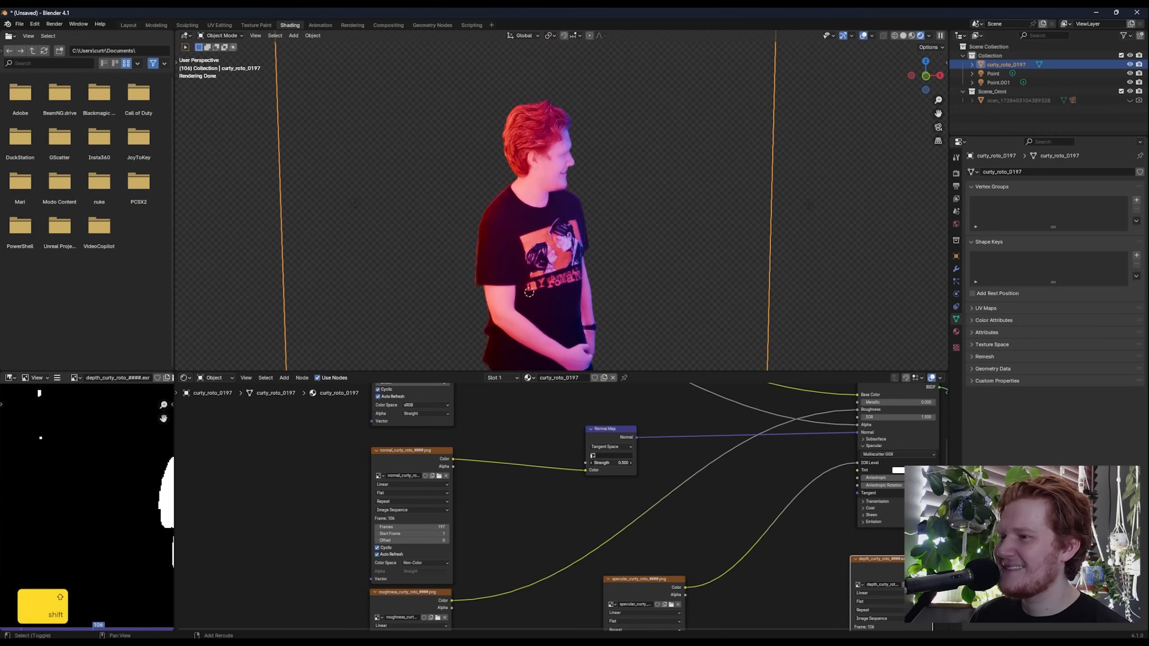
{"action": "left_click_drag", "start_coordinate": [611, 463], "coordinate": [624, 462]}
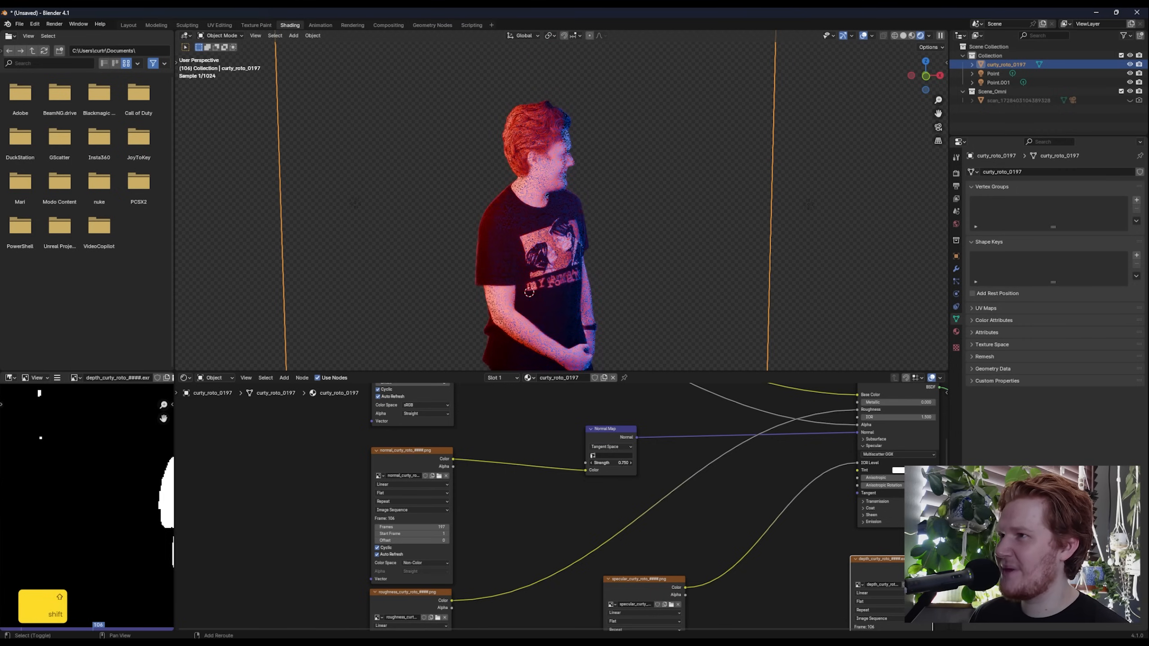
{"action": "left_click", "coordinate": [625, 463]}
{"action": "type", "text": ".7"}
{"action": "key", "text": "Return"}
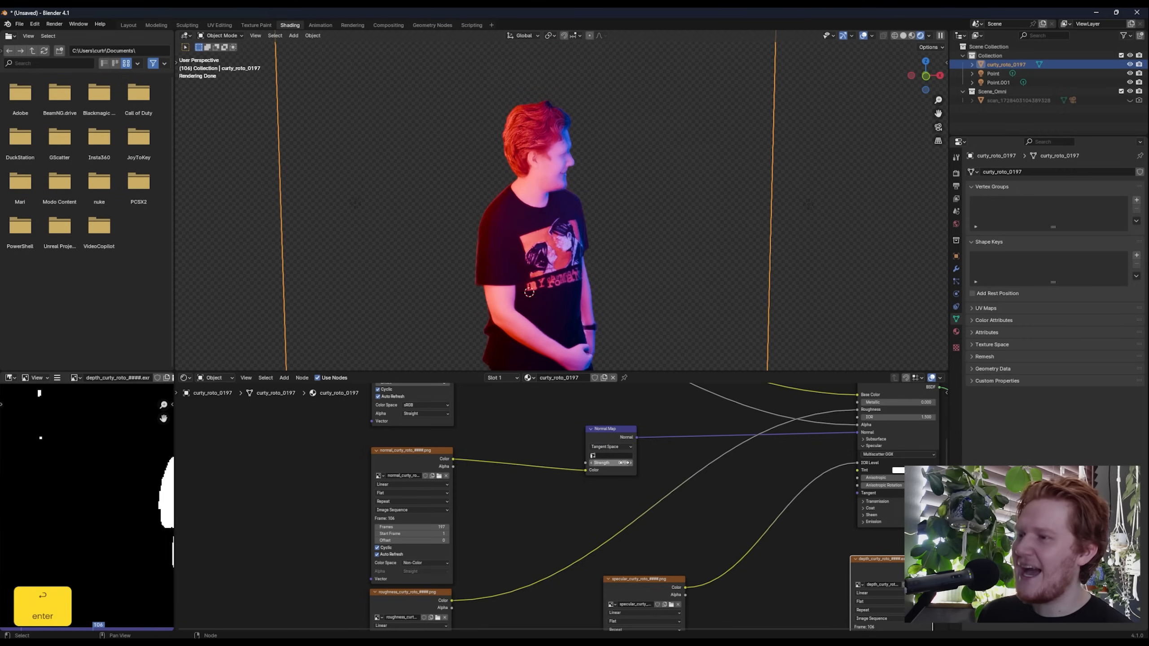
{"action": "left_click", "coordinate": [610, 463]}
{"action": "type", "text": "1"}
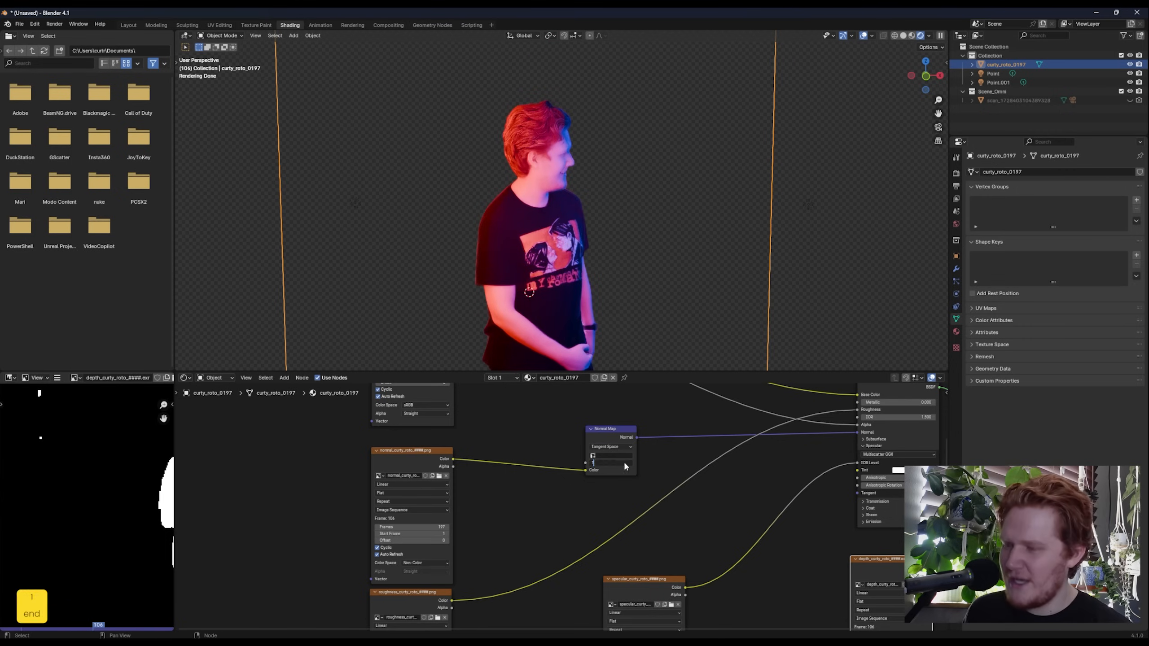
{"action": "key", "text": "Return"}
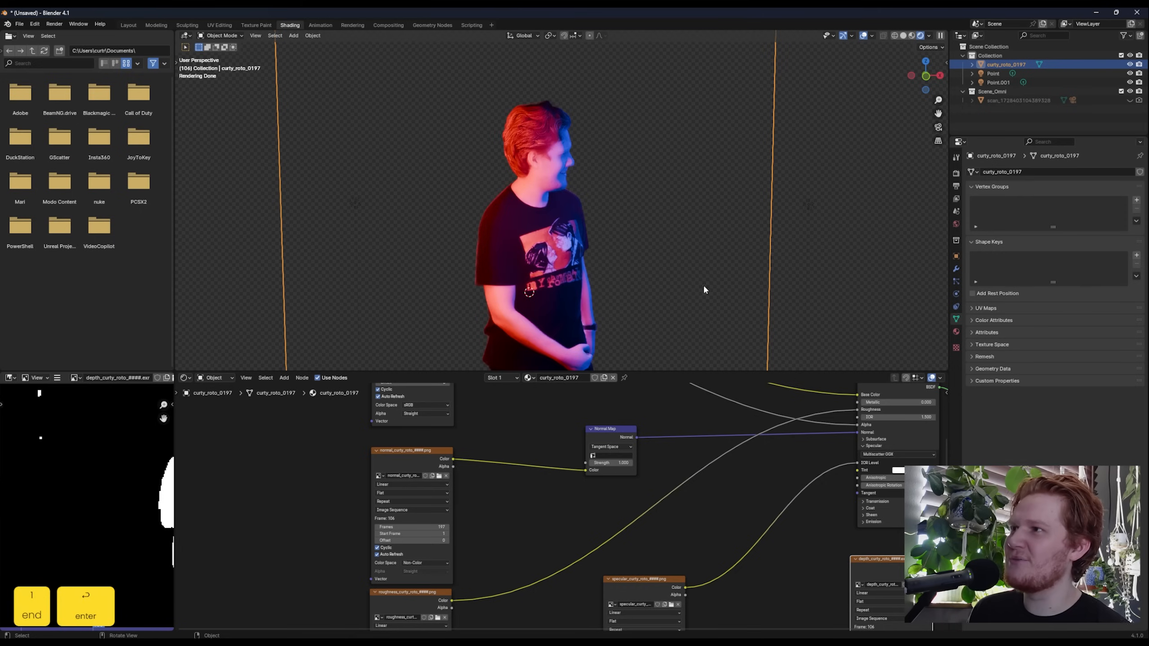
Set the Normal Map's Strength to 0.7.
{"action": "left_click", "coordinate": [611, 463]}
{"action": "type", "text": ".7"}
{"action": "key", "text": "Return"}
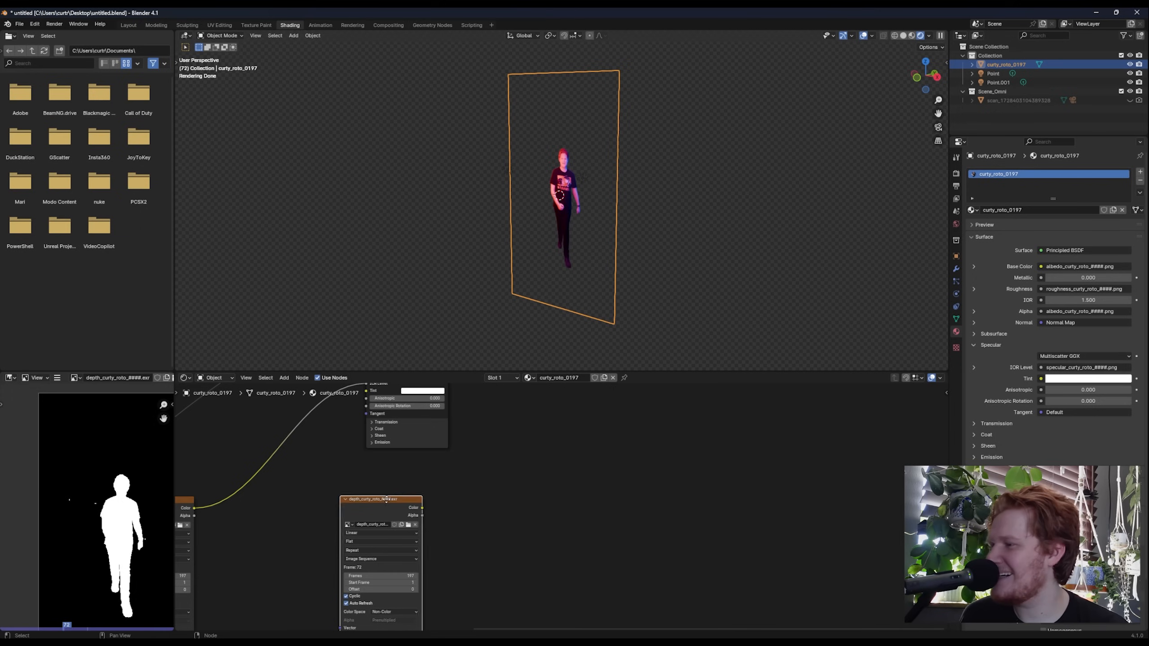
Reposition the depth sequence node just below the Principled BSDF node.
{"action": "left_click_drag", "start_coordinate": [386, 500], "coordinate": [407, 489]}
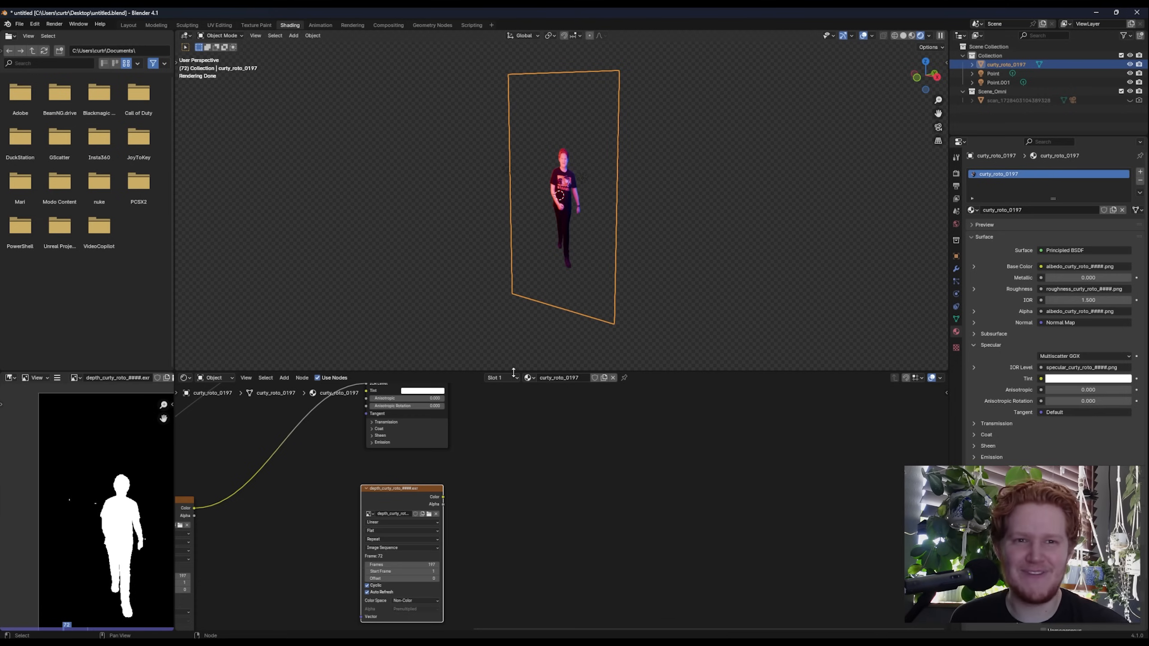
{"action": "middle_click_drag", "start_coordinate": [578, 272], "coordinate": [533, 273], "text": "shift"}
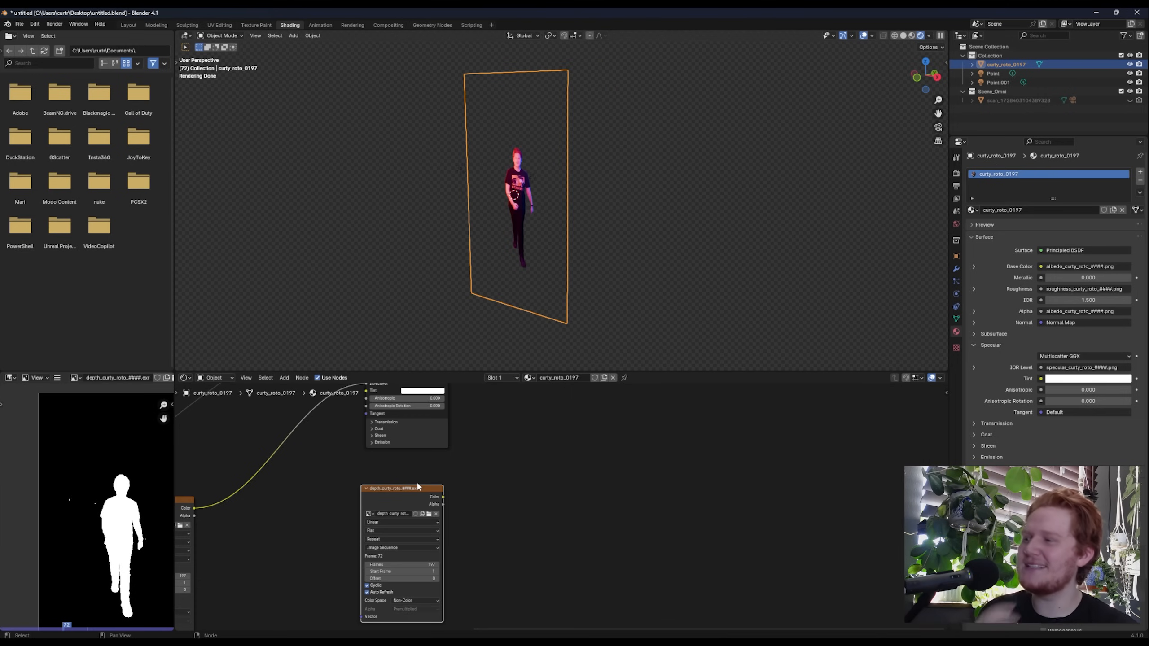
{"action": "scroll", "coordinate": [484, 485], "scroll_direction": "down", "scroll_amount": 4}
{"action": "middle_click_drag", "start_coordinate": [528, 470], "coordinate": [410, 502]}
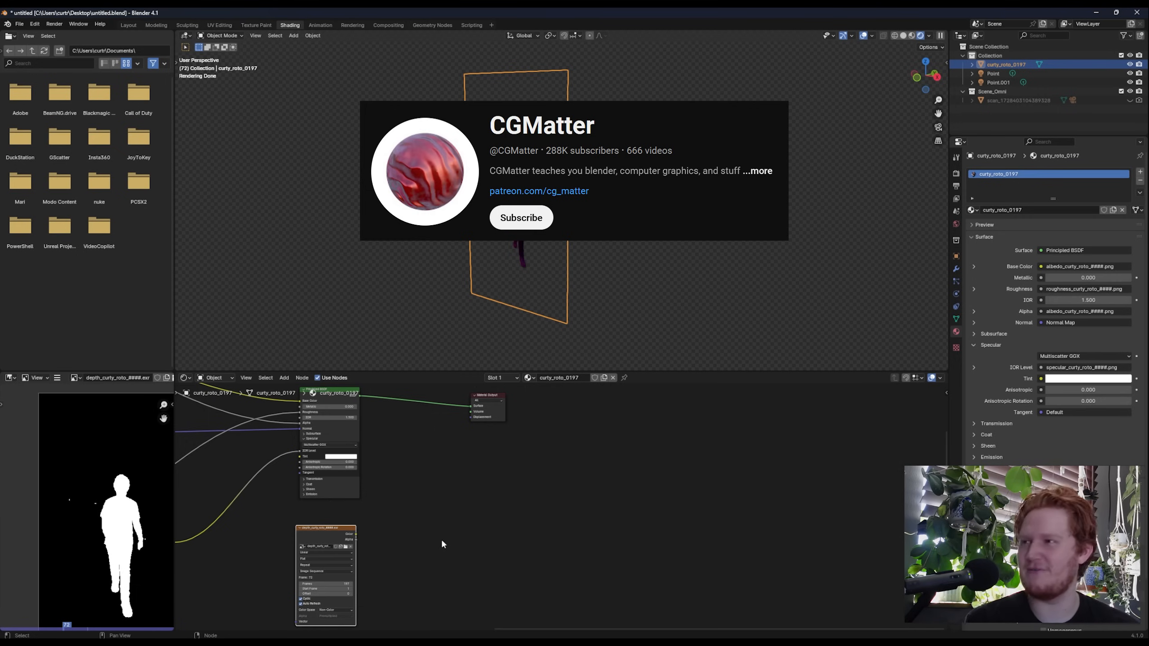
{"action": "scroll", "coordinate": [335, 524], "scroll_direction": "up", "scroll_amount": 1}
{"action": "left_click_drag", "start_coordinate": [335, 524], "coordinate": [337, 522]}
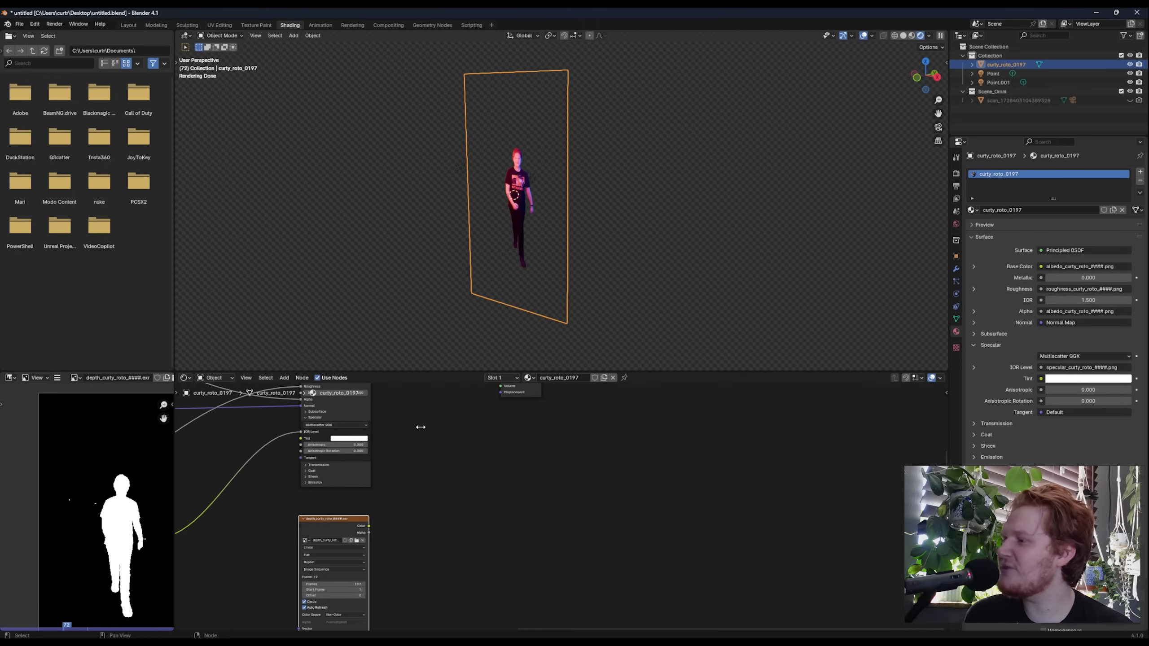
Add a Displacement node, connecting the depth sequence's Color to its Height and its output to the Material Output's Displacement.
{"action": "scroll", "coordinate": [529, 239], "scroll_direction": "up", "scroll_amount": 2}
{"action": "middle_click_drag", "start_coordinate": [475, 245], "coordinate": [543, 246]}
{"action": "middle_click_drag", "start_coordinate": [579, 254], "coordinate": [572, 222], "text": "shift"}
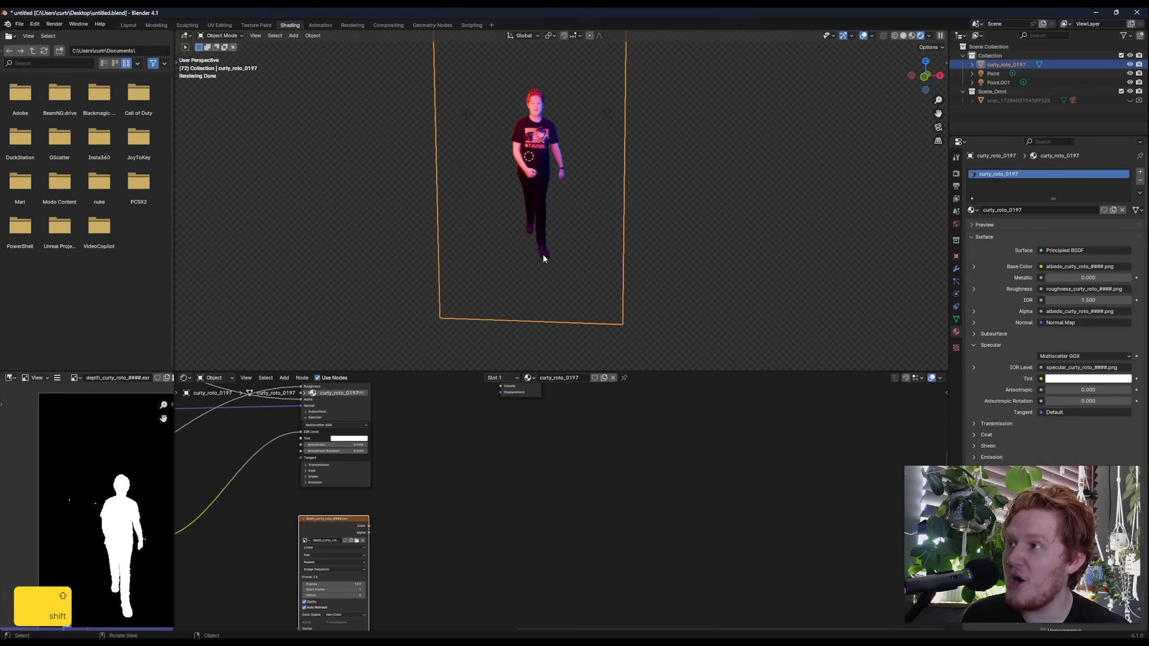
{"action": "mouse_move", "coordinate": [544, 269]}
{"action": "middle_mouse_down"}
{"action": "mouse_move", "coordinate": [493, 262]}
{"action": "mouse_move", "coordinate": [564, 277]}
{"action": "middle_mouse_up"}
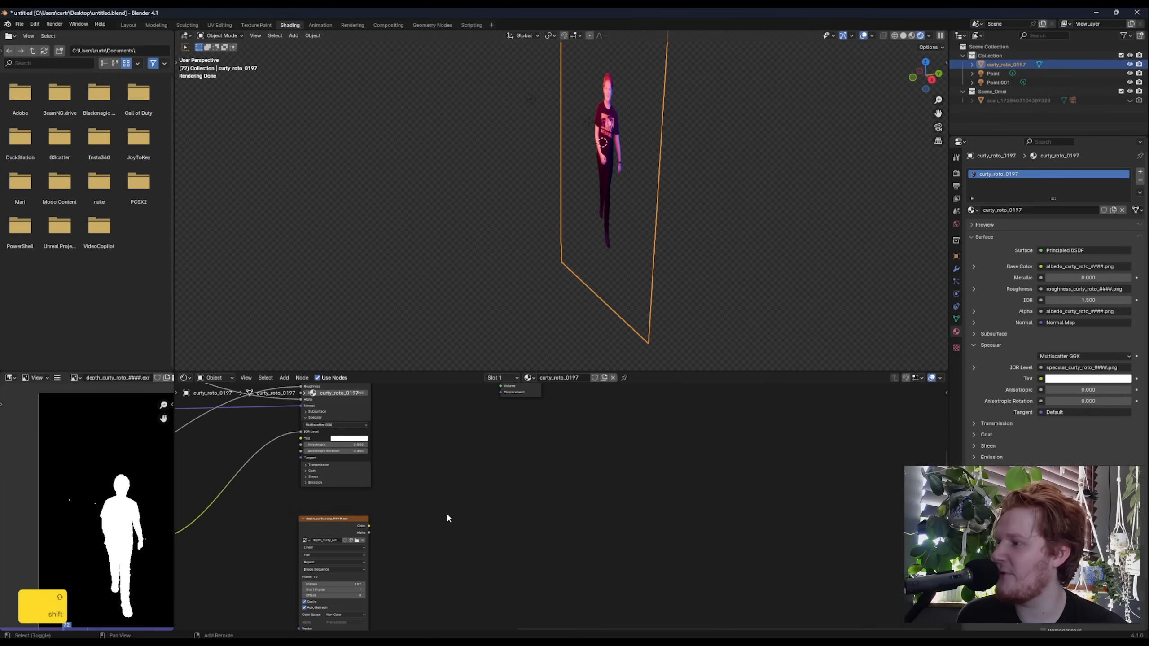
{"action": "key", "text": "shift+a"}
{"action": "type", "text": "dis"}
{"action": "key", "text": "Return"}
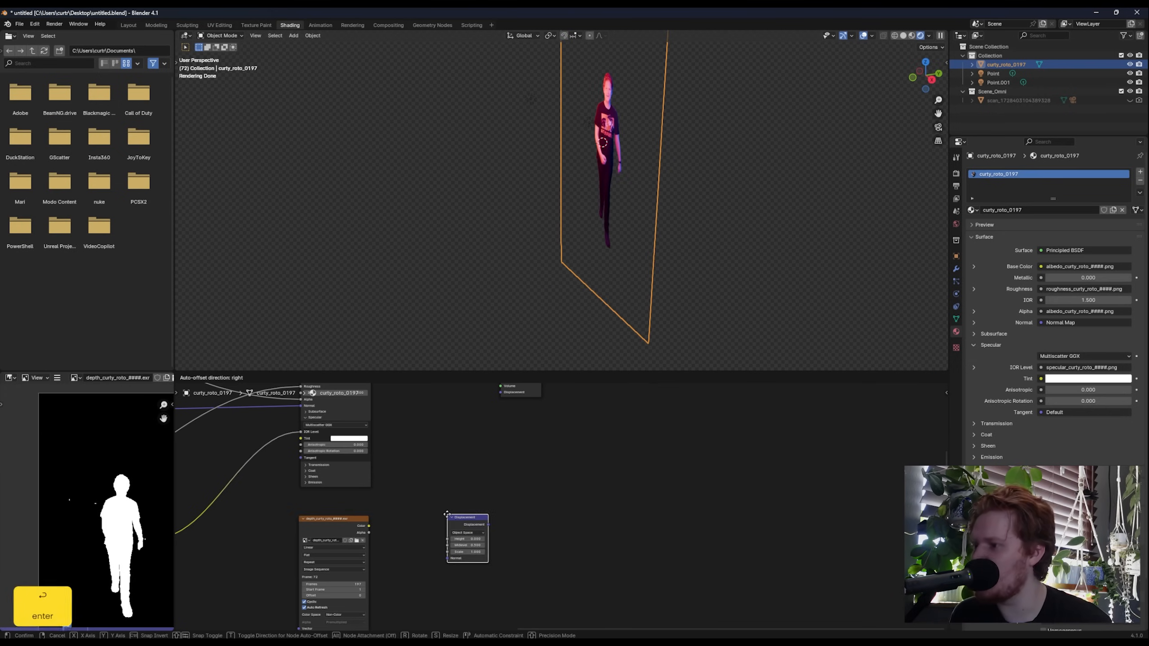
{"action": "left_click", "coordinate": [452, 512]}
{"action": "left_click_drag", "start_coordinate": [368, 526], "coordinate": [477, 413]}
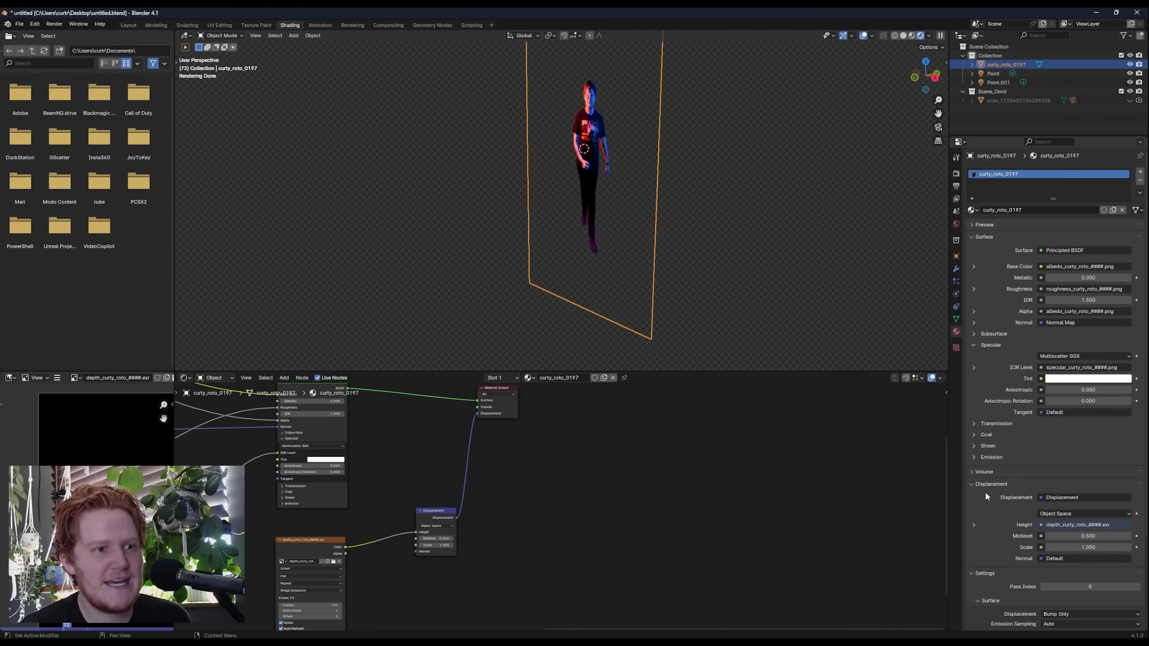
Set the material's surface displacement to Displacement and Bump, and add a Simple Subdivision modifier with 6 levels to the image plane.
{"action": "left_click", "coordinate": [1056, 616]}
{"action": "left_click", "coordinate": [1053, 606]}
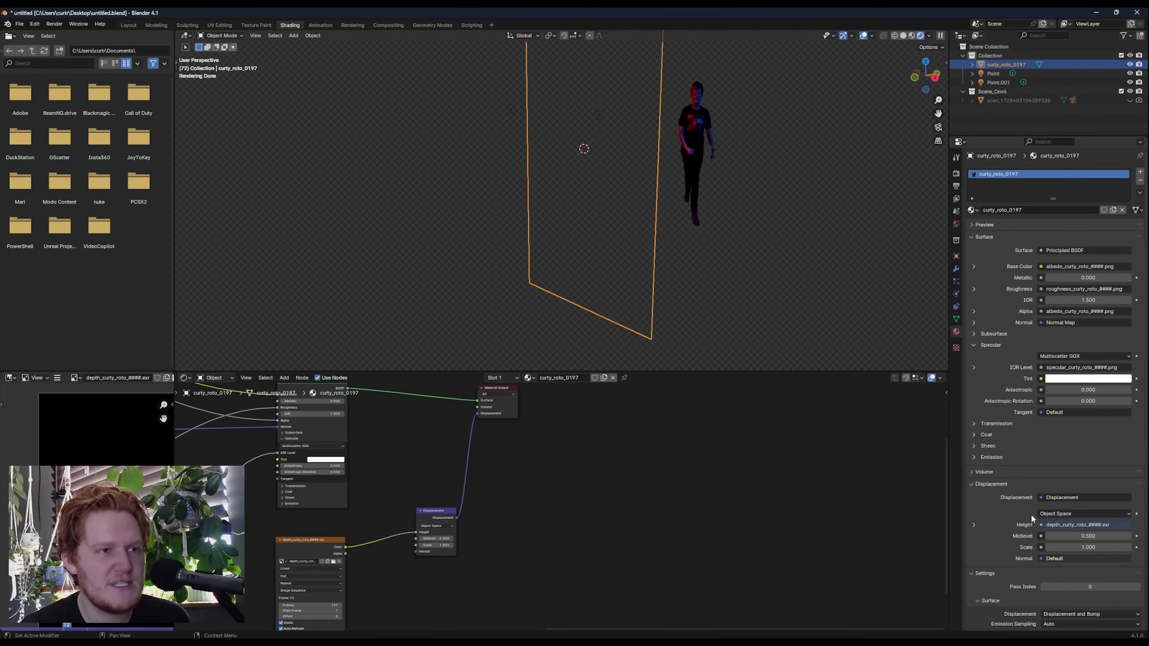
{"action": "left_click", "coordinate": [957, 269]}
{"action": "left_click", "coordinate": [1007, 172]}
{"action": "key", "text": "Return"}
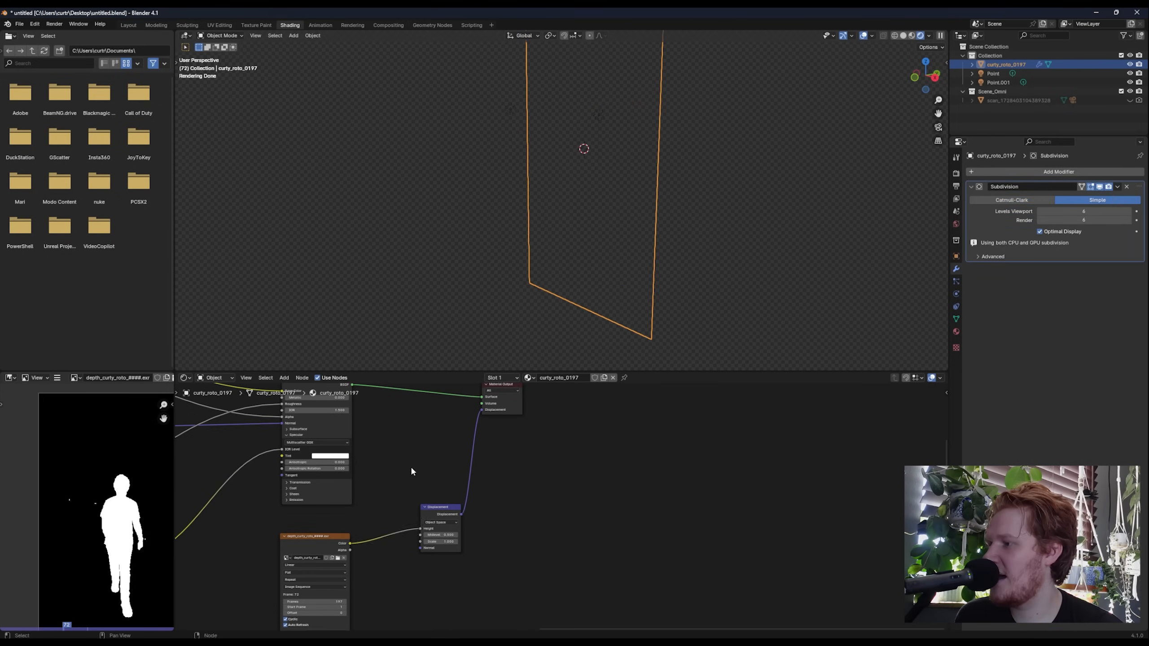
Add a Map Range node between the depth sequence's Color output and the Displacement node's Height input.
{"action": "key", "text": "shift+a"}
{"action": "type", "text": "map"}
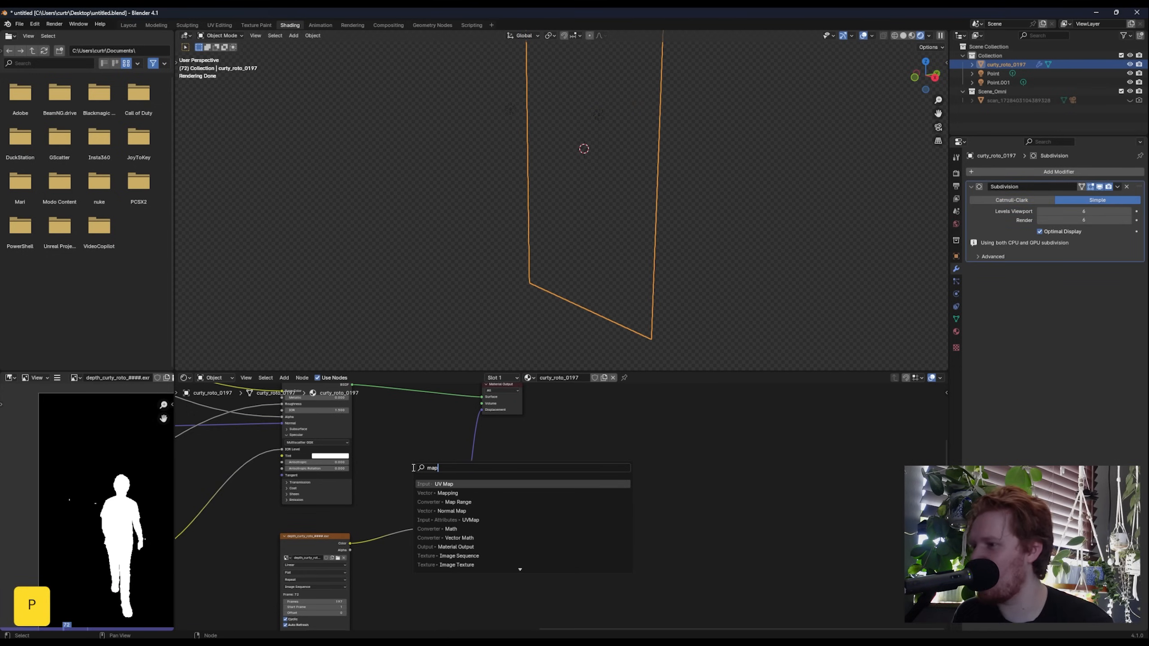
{"action": "key", "text": "Down"}
{"action": "key", "text": "Down"}
{"action": "key", "text": "Return"}
{"action": "left_click", "coordinate": [430, 537]}
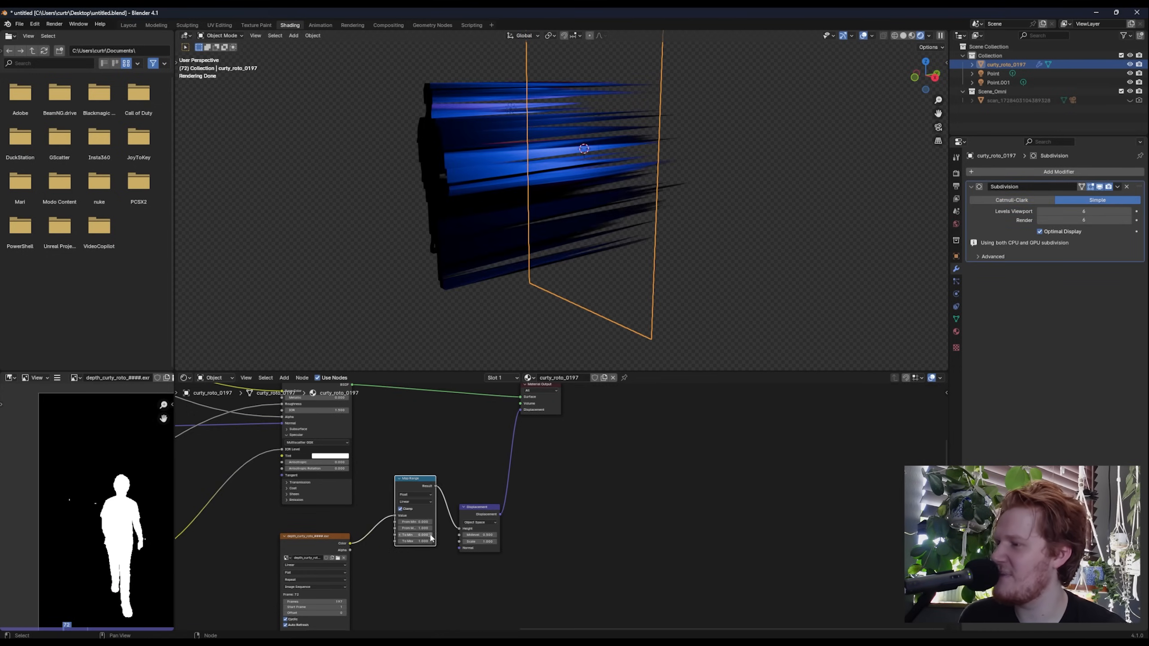
{"action": "middle_click_drag", "start_coordinate": [479, 254], "coordinate": [501, 218]}
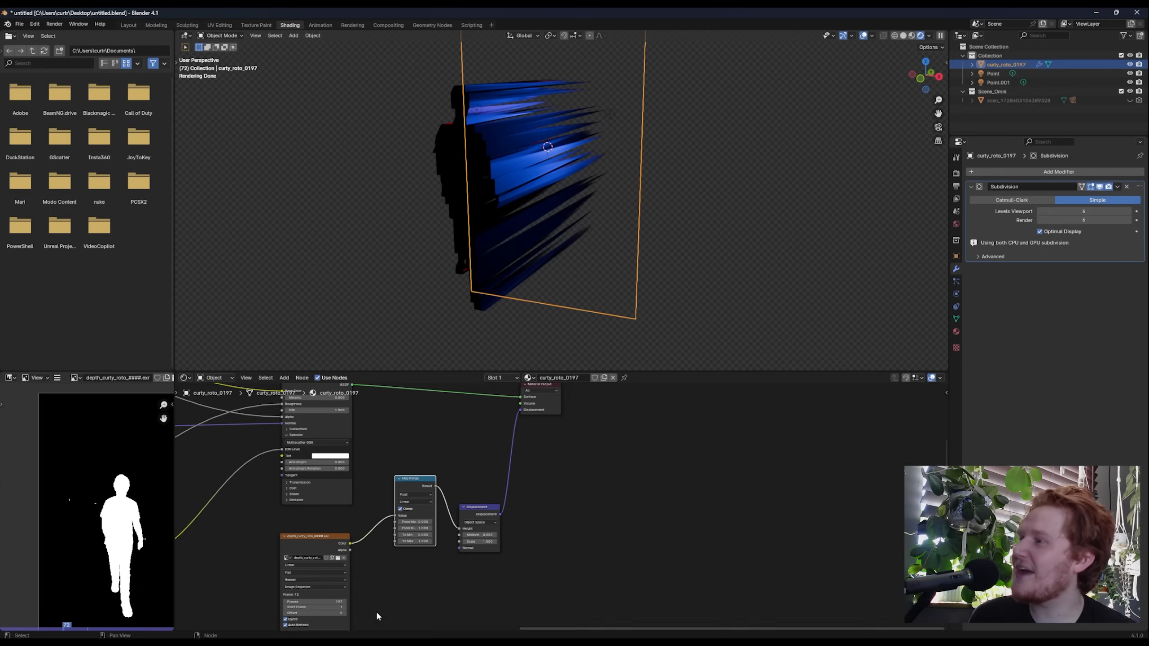
Add a second Subdivision Surface modifier to the image plane.
{"action": "left_click", "coordinate": [1037, 171]}
{"action": "type", "text": "sub"}
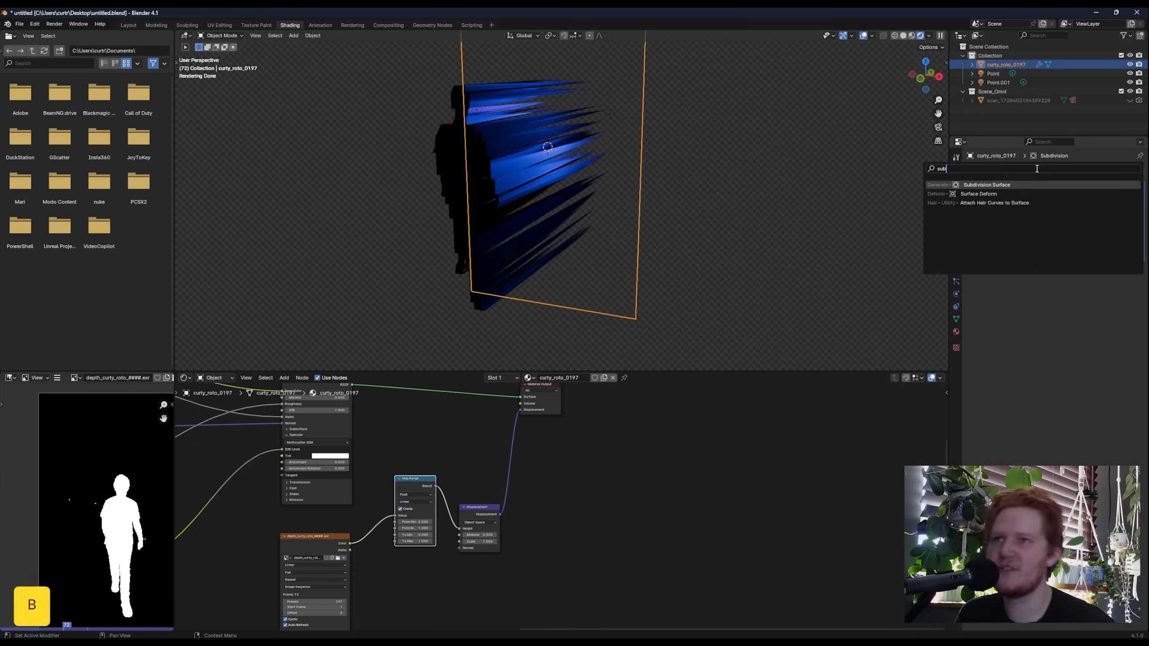
{"action": "key", "text": "Return"}
{"action": "middle_click_drag", "start_coordinate": [480, 265], "coordinate": [459, 263]}
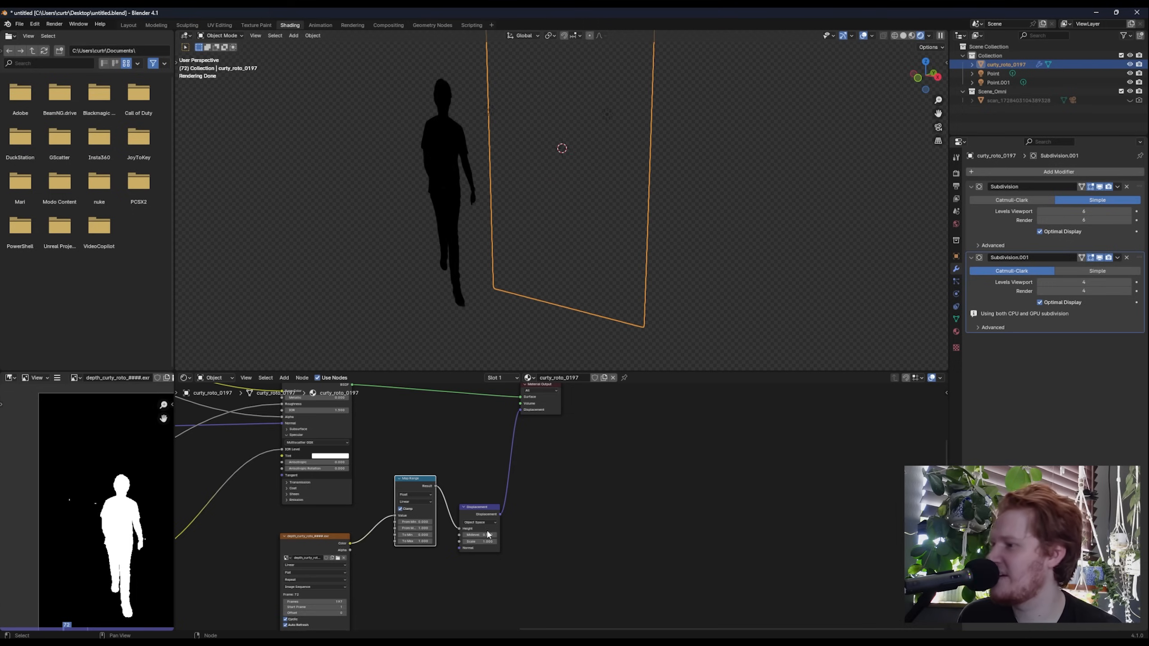
Set the Map Range node's From Max to 1000, To Max to 0.55 and To Min to 0.45.
{"action": "left_click", "coordinate": [416, 529]}
{"action": "type", "text": "1000"}
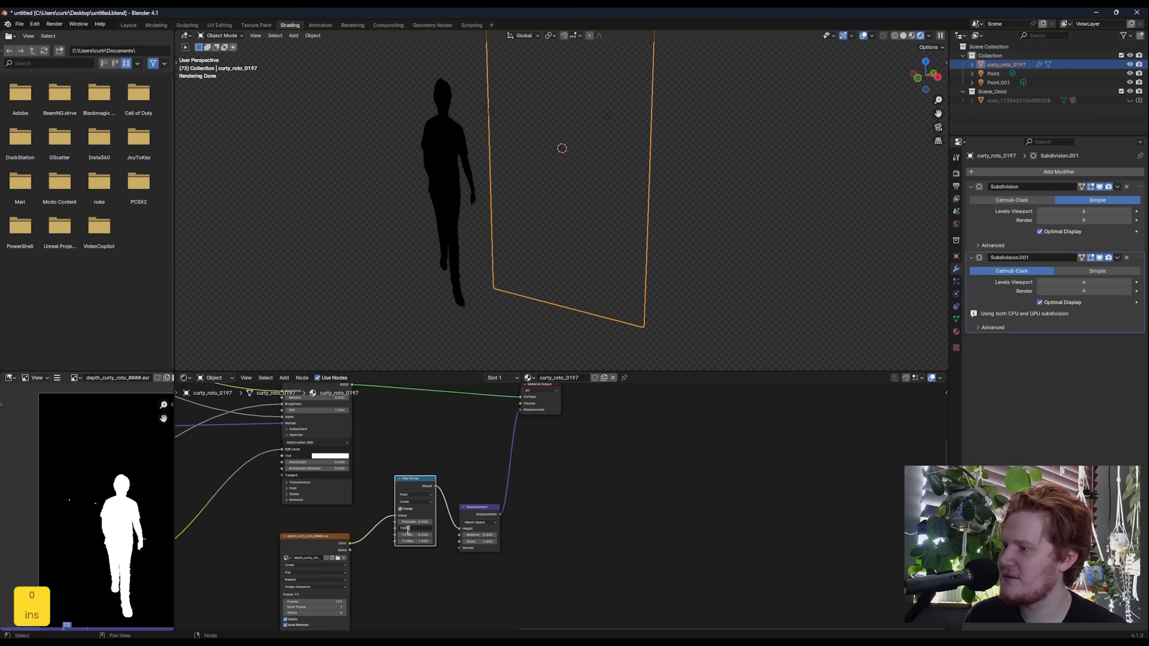
{"action": "key", "text": "Return"}
{"action": "scroll", "coordinate": [428, 532], "scroll_direction": "up", "scroll_amount": 2}
{"action": "left_click", "coordinate": [405, 538]}
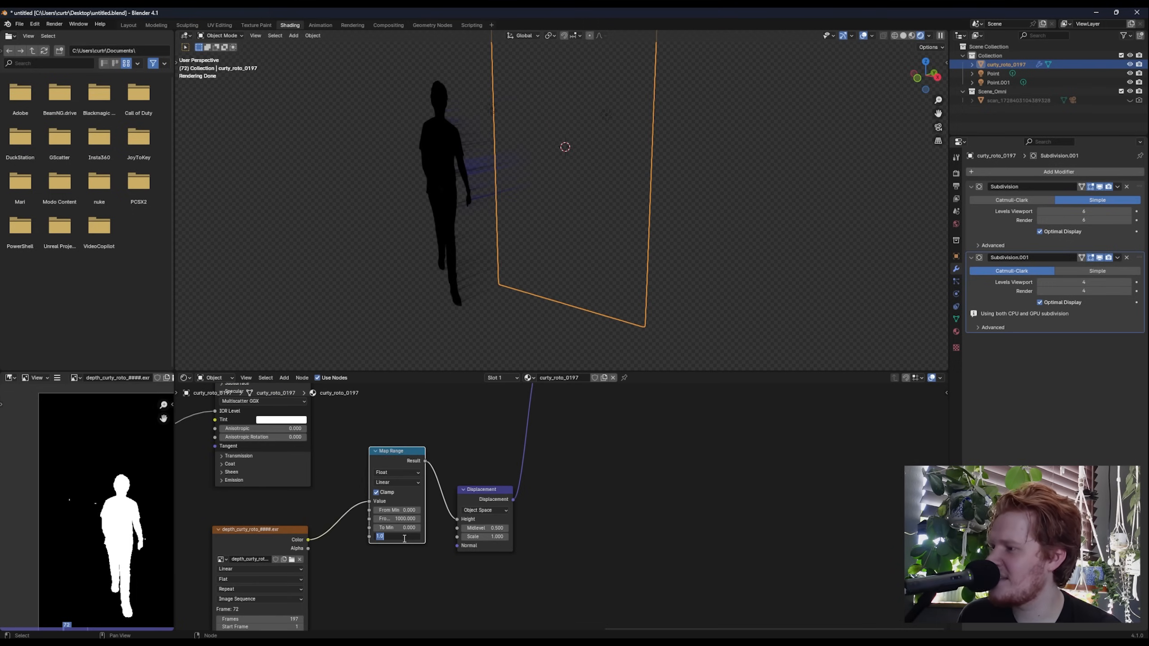
{"action": "type", "text": "0.55"}
{"action": "key", "text": "Return"}
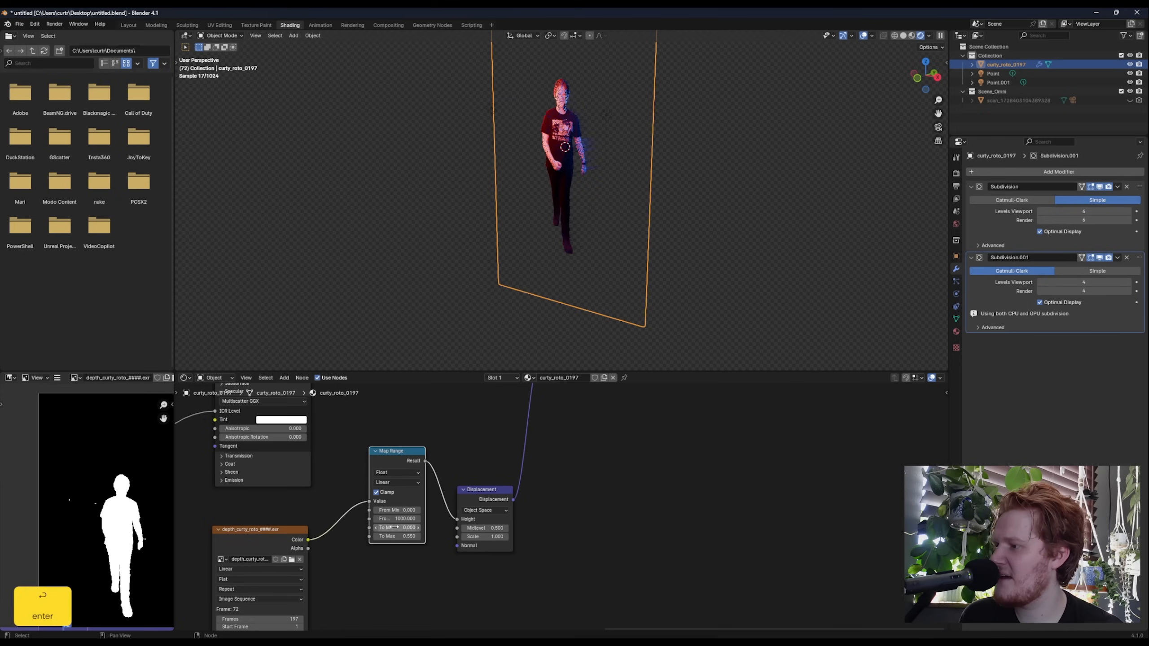
{"action": "left_click", "coordinate": [395, 527]}
{"action": "type", "text": "0.45"}
{"action": "key", "text": "Return"}
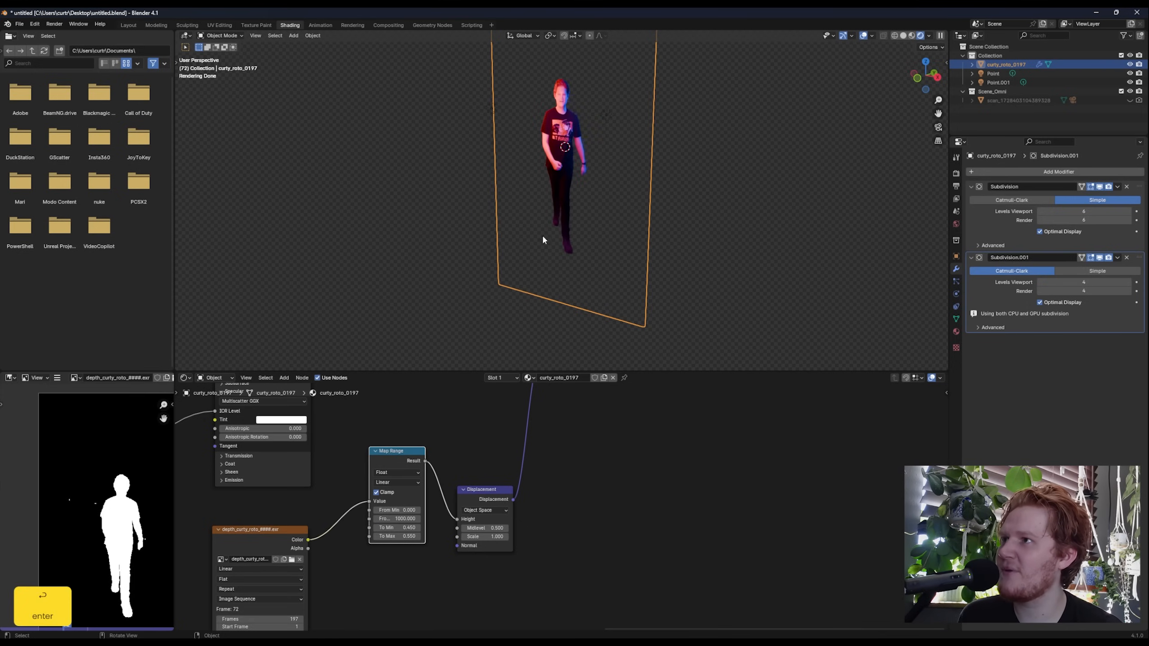
Inspect the displaced man from the side and front, shifting the Displacement node slightly away from Map Range.
{"action": "mouse_move", "coordinate": [542, 234]}
{"action": "middle_mouse_down"}
{"action": "mouse_move", "coordinate": [500, 209]}
{"action": "mouse_move", "coordinate": [594, 233]}
{"action": "mouse_move", "coordinate": [567, 192]}
{"action": "mouse_move", "coordinate": [531, 169]}
{"action": "mouse_move", "coordinate": [563, 199]}
{"action": "mouse_move", "coordinate": [562, 239]}
{"action": "middle_mouse_up"}
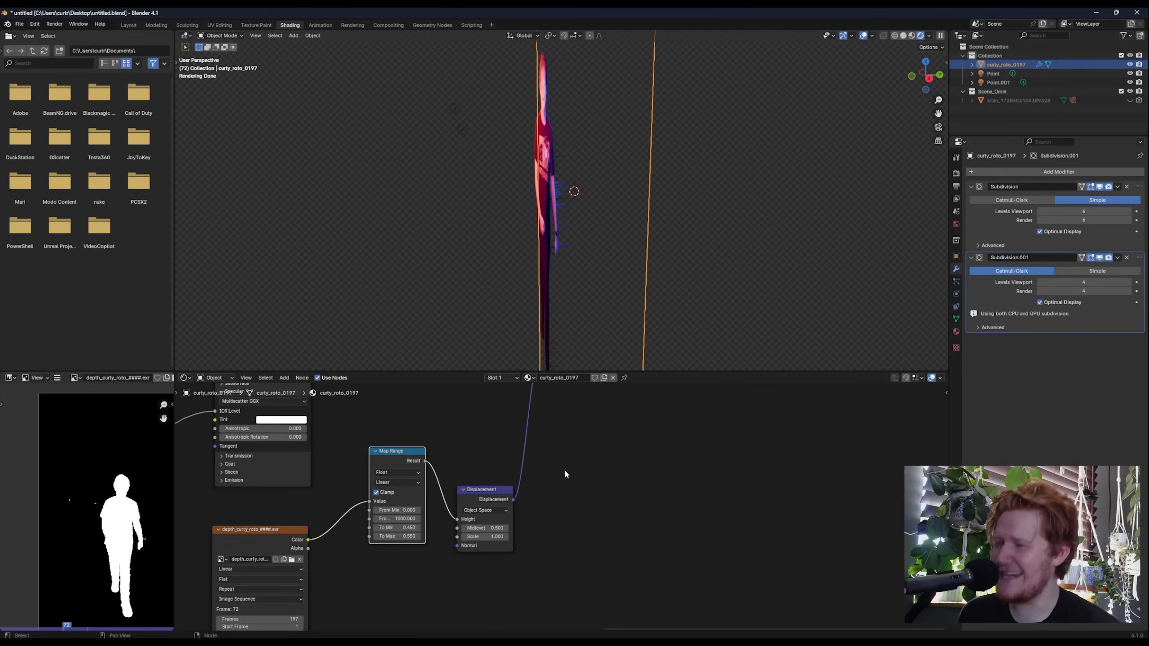
{"action": "left_click_drag", "start_coordinate": [484, 493], "coordinate": [508, 465]}
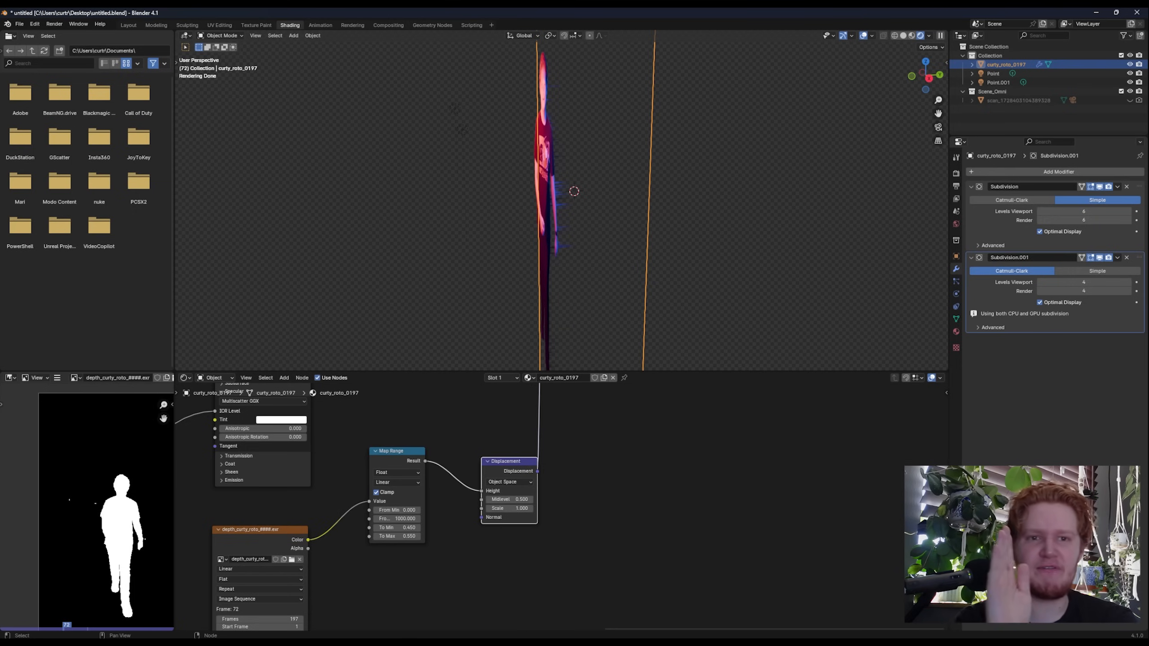
{"action": "middle_click_drag", "start_coordinate": [539, 310], "coordinate": [502, 240]}
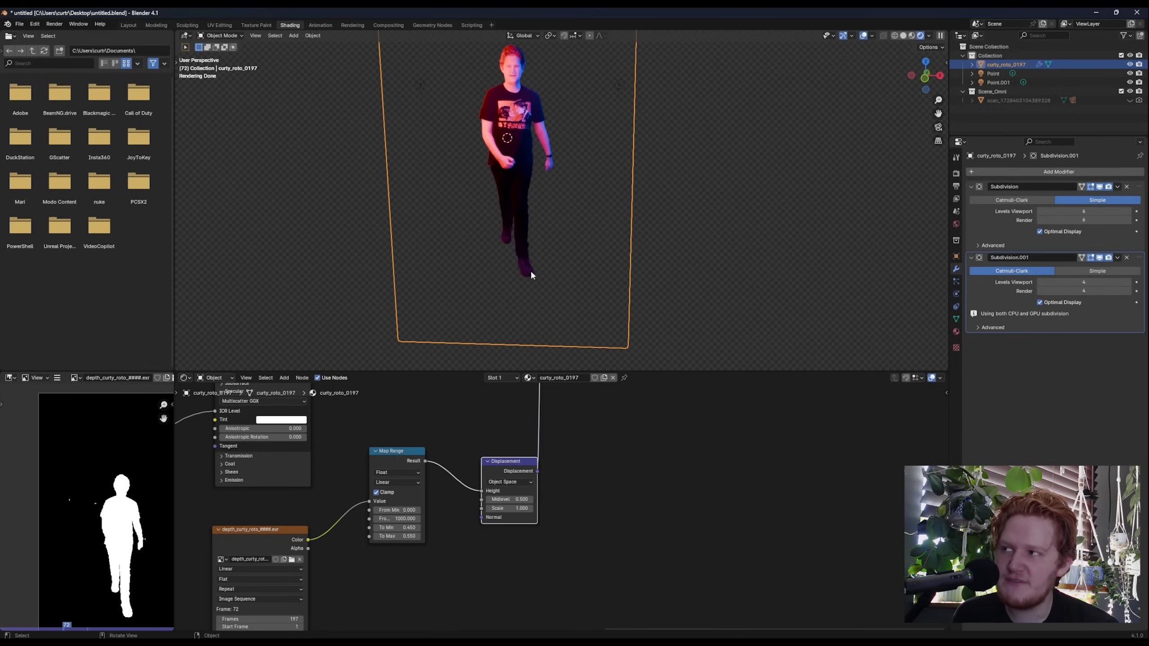
{"action": "middle_click_drag", "start_coordinate": [505, 252], "coordinate": [529, 246]}
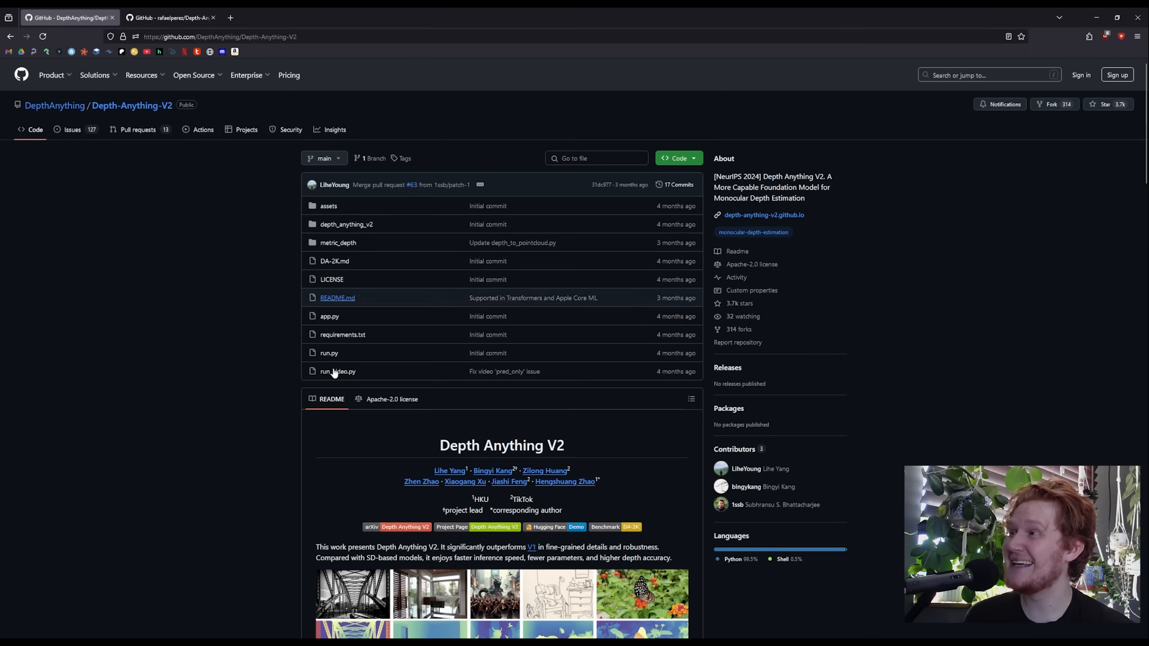
Switch to the browser to examine the Depth Anything V2 and Depth Anything for Nuke repositories, playing the dan_demo_v003.mp4 demo, then return to Blender.
{"action": "scroll", "coordinate": [269, 285], "scroll_direction": "down", "scroll_amount": 5}
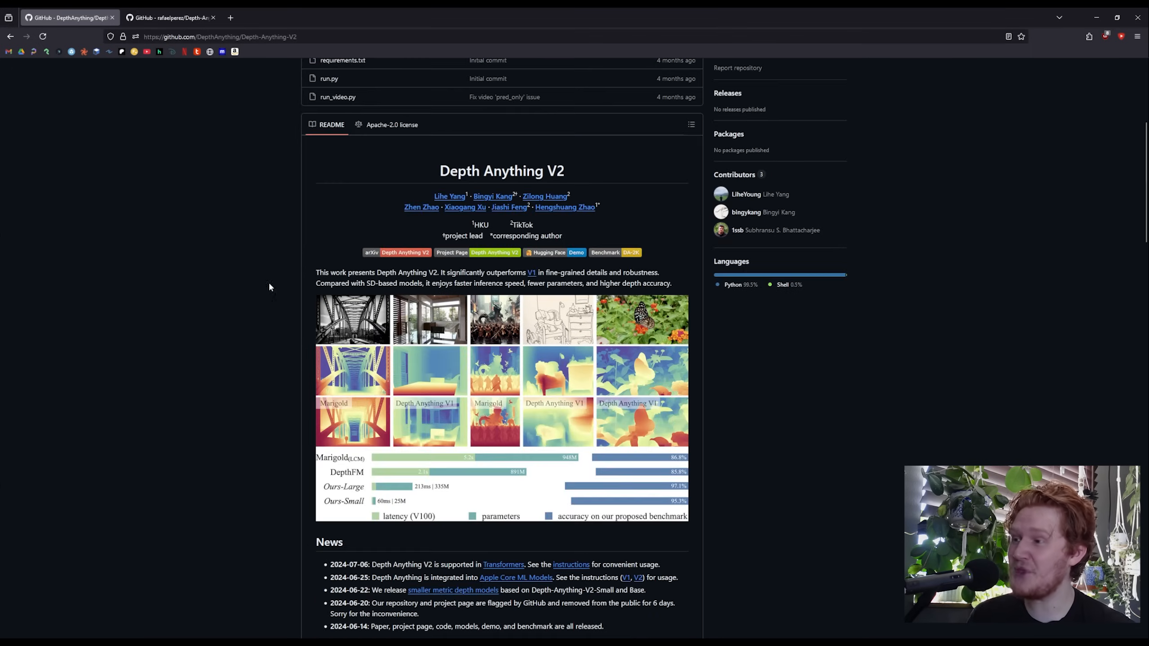
{"action": "left_click", "coordinate": [188, 13]}
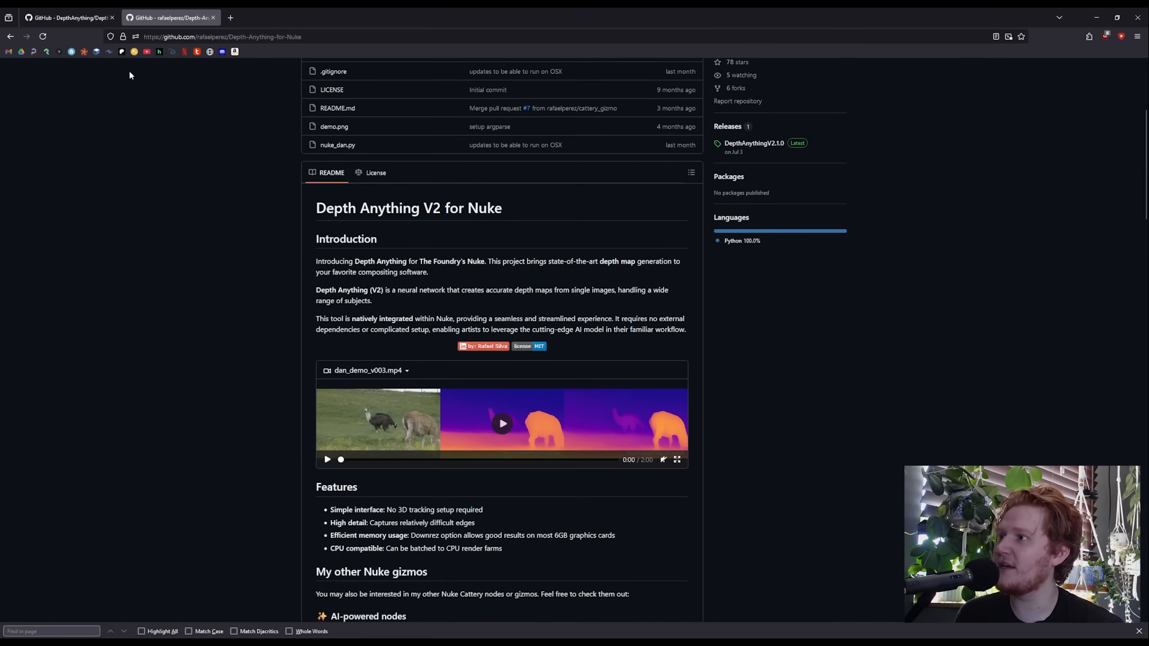
{"action": "left_click", "coordinate": [100, 19]}
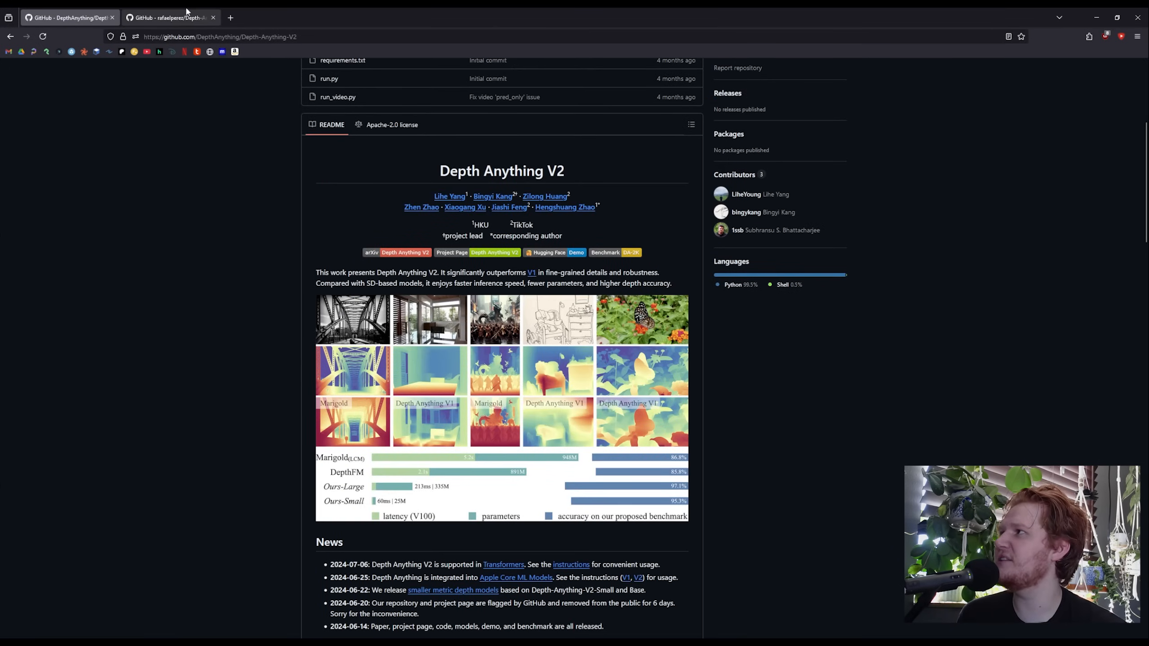
{"action": "left_click", "coordinate": [160, 18]}
{"action": "left_click", "coordinate": [500, 418]}
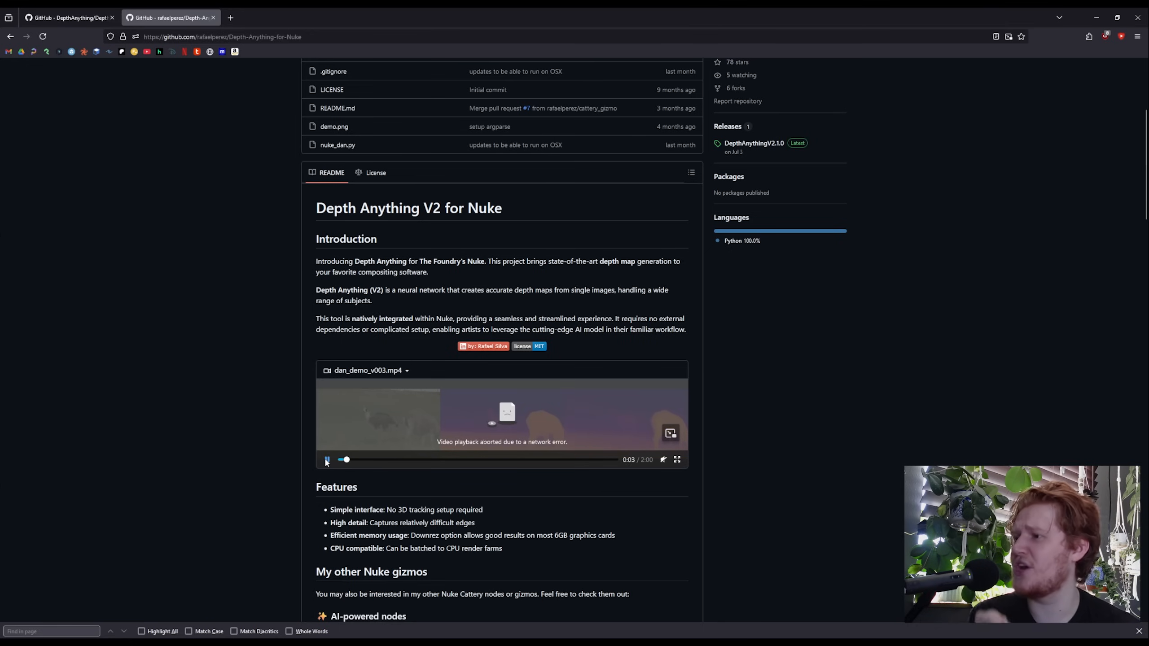
{"action": "left_click", "coordinate": [1096, 17]}
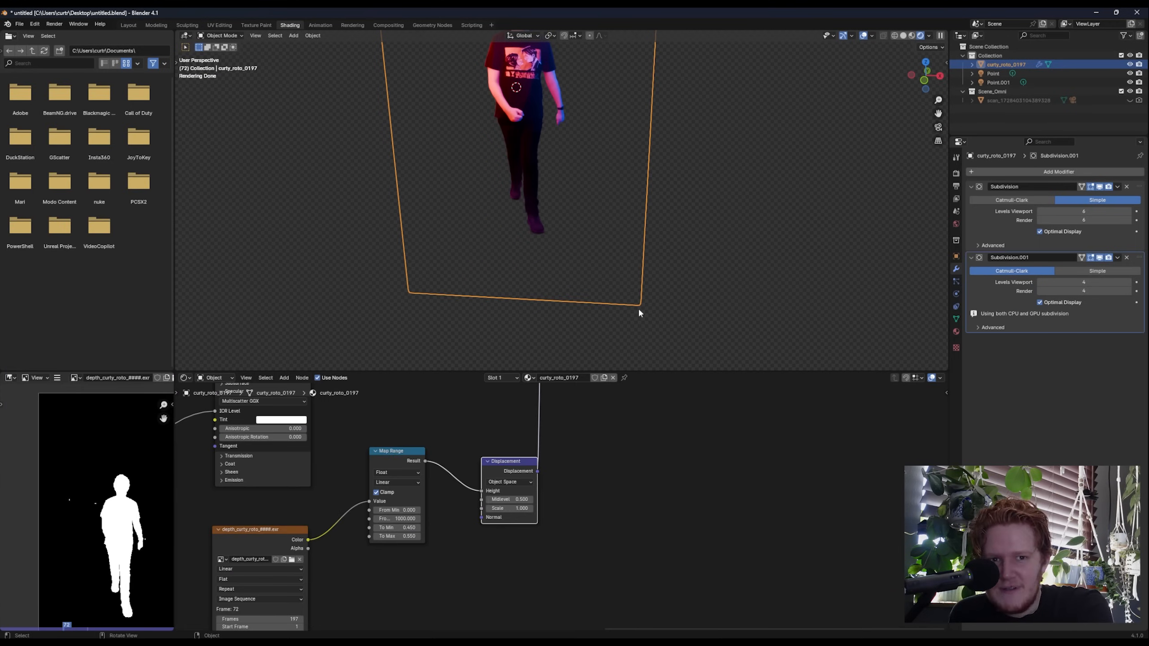
{"action": "middle_click_drag", "start_coordinate": [638, 312], "coordinate": [575, 230]}
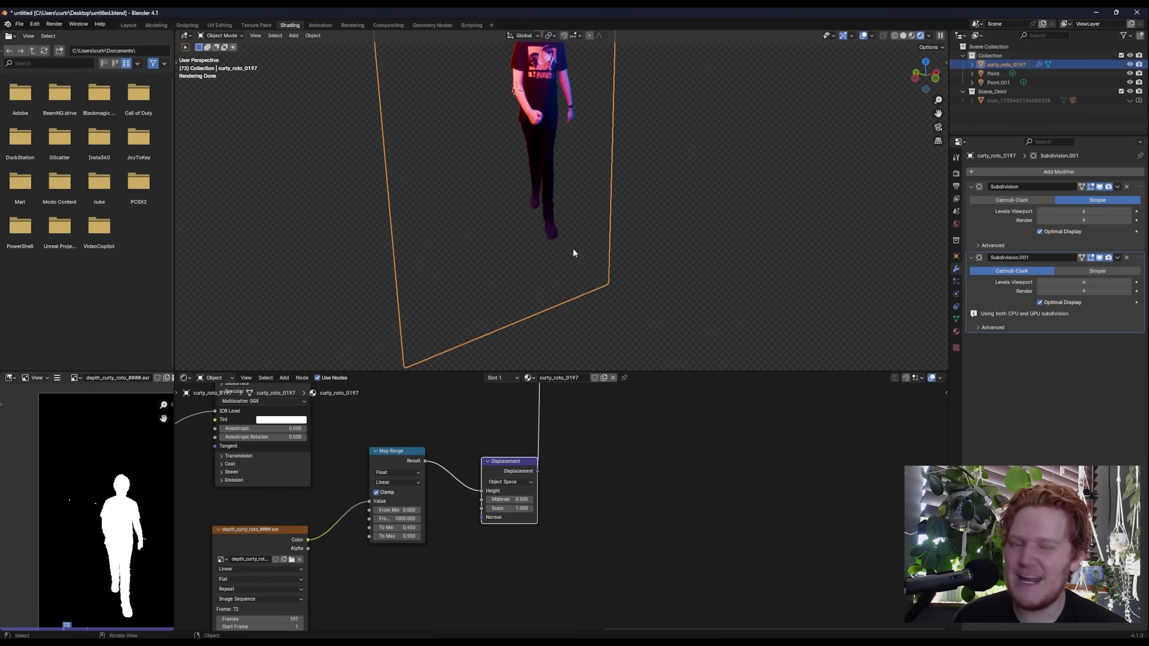
{"action": "middle_click_drag", "start_coordinate": [536, 267], "coordinate": [527, 208]}
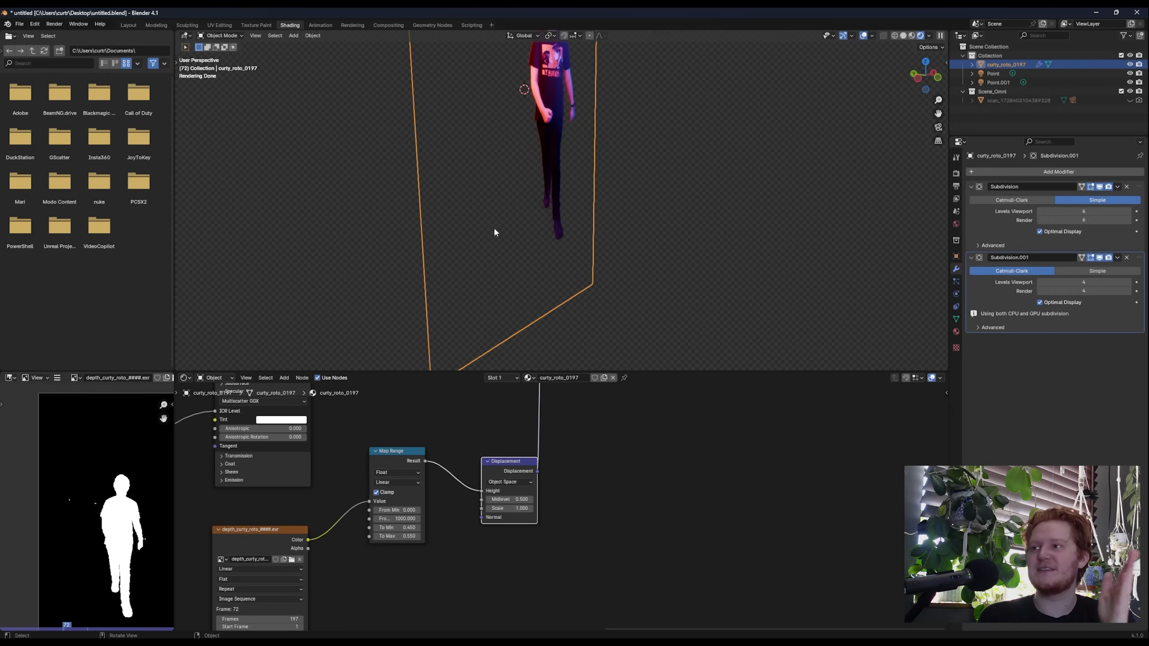
{"action": "middle_click_drag", "start_coordinate": [495, 231], "coordinate": [525, 233]}
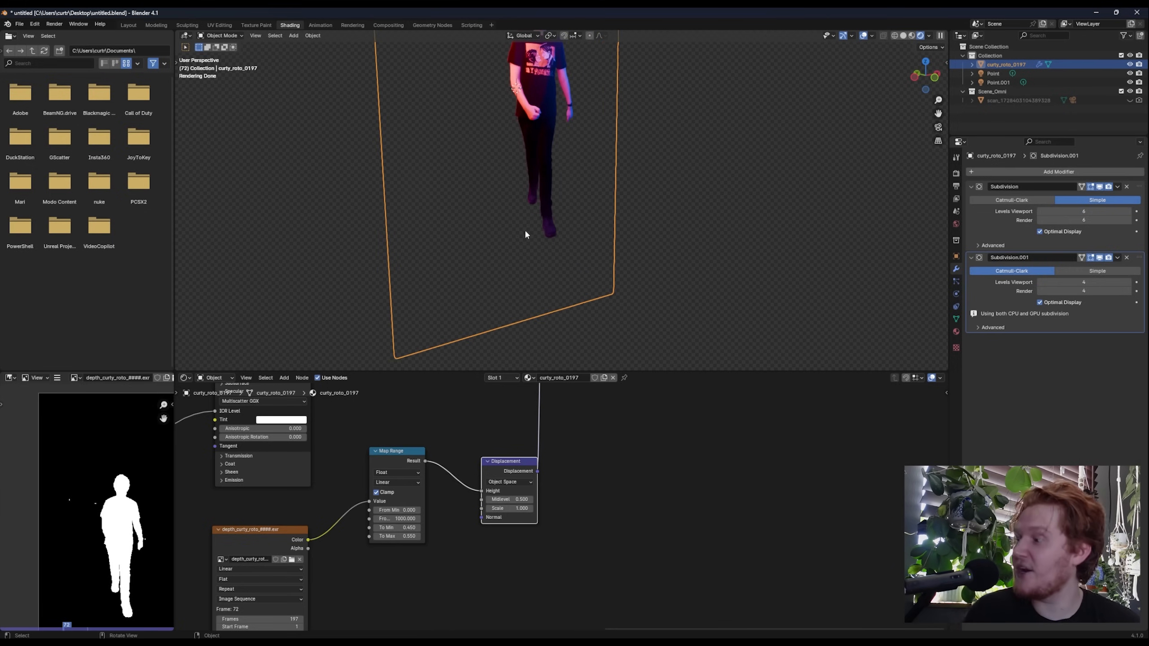
Play IMG_962049007_depth from the Desktop's File_000 > Tutorial footage folder in a maximized VLC window, then return to Blender.
{"action": "key", "text": "super+e"}
{"action": "left_click", "coordinate": [408, 301]}
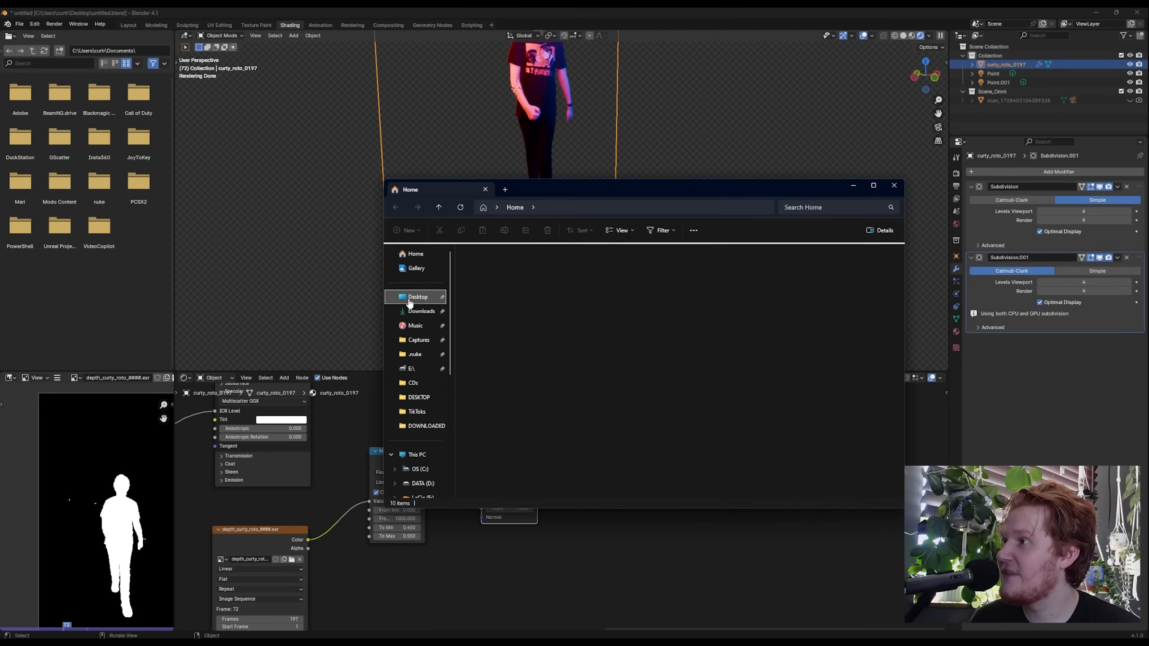
{"action": "double_click", "coordinate": [579, 260]}
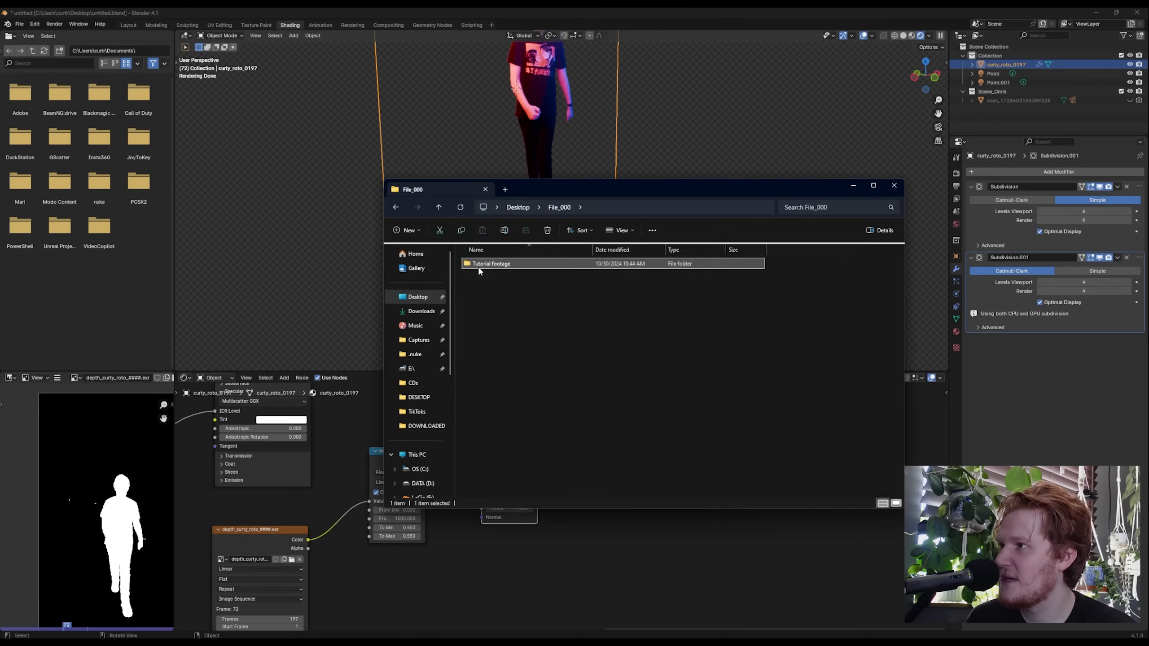
{"action": "double_click", "coordinate": [480, 263]}
{"action": "left_click", "coordinate": [505, 290]}
{"action": "double_click", "coordinate": [506, 290]}
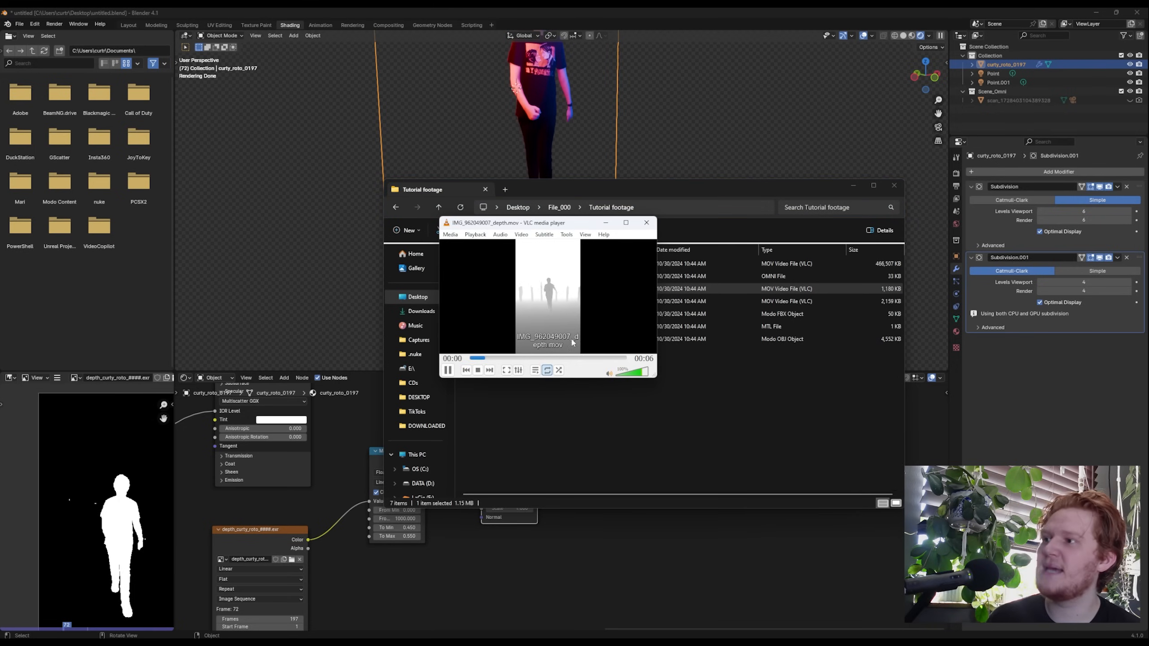
{"action": "left_click", "coordinate": [625, 222]}
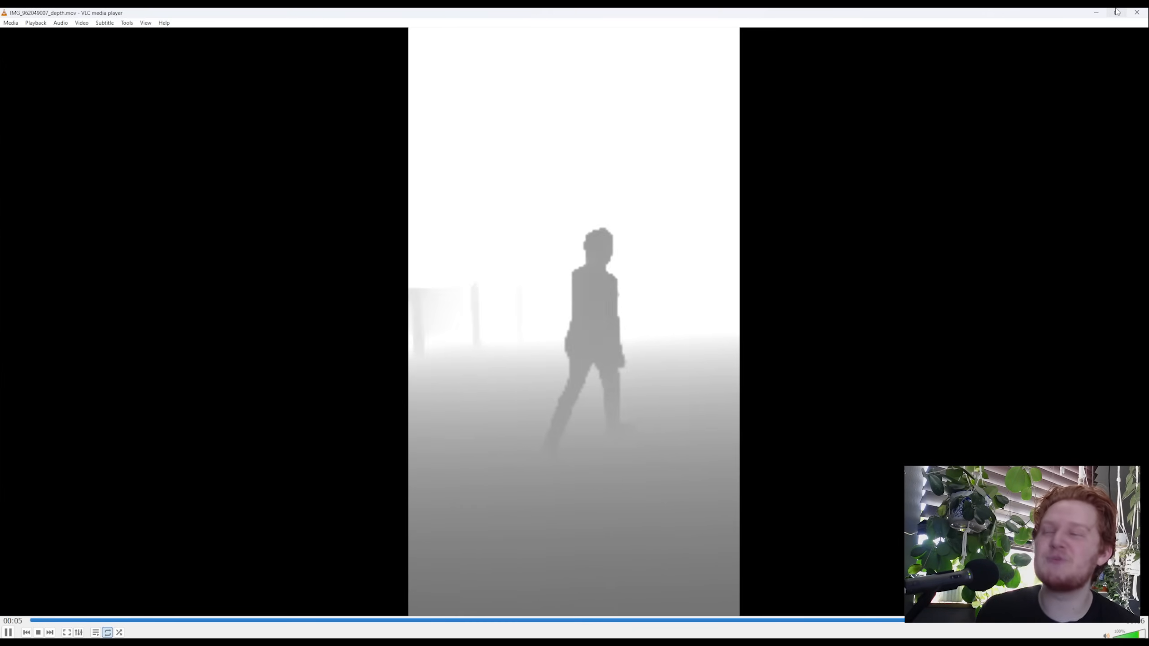
{"action": "mouse_move", "coordinate": [1115, 11]}
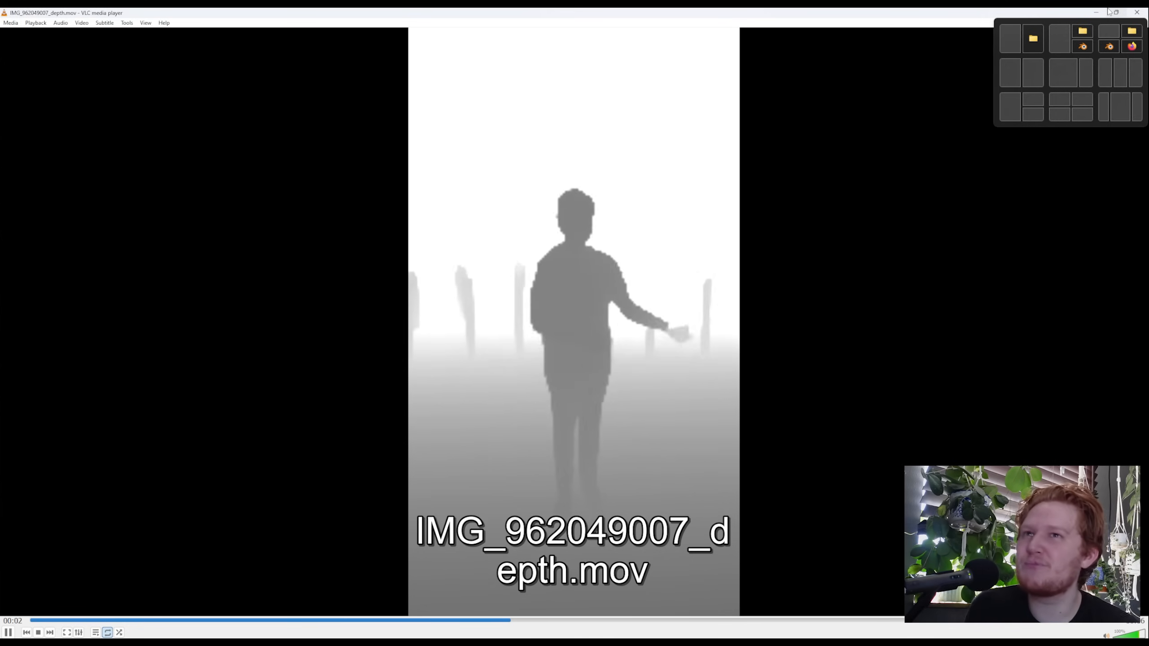
{"action": "left_click", "coordinate": [1098, 12]}
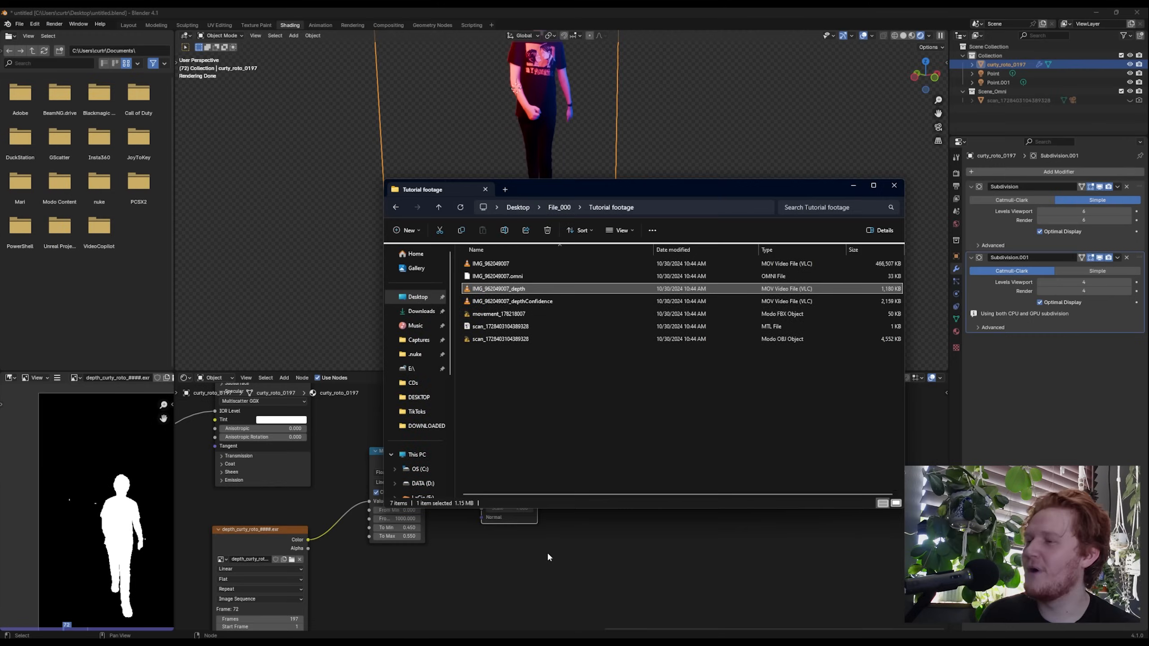
{"action": "key", "text": "Escape"}
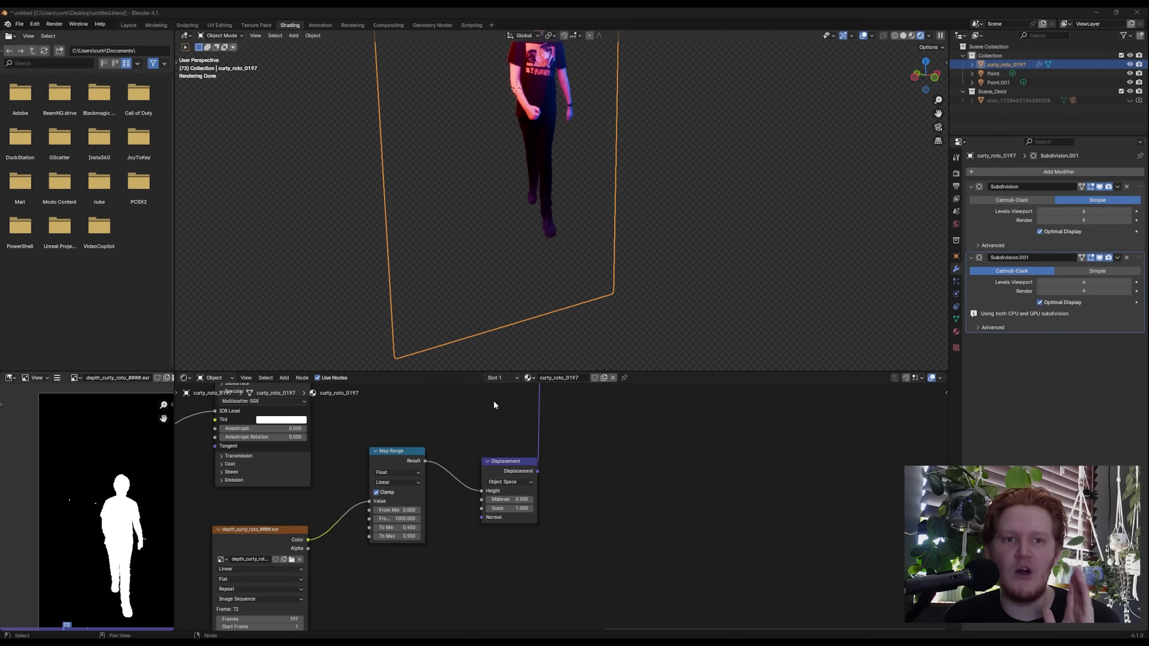
Delete the Displacement, Map Range and depth image sequence nodes from the material.
{"action": "left_click_drag", "start_coordinate": [574, 445], "coordinate": [277, 613]}
{"action": "scroll", "coordinate": [545, 489], "scroll_direction": "down", "scroll_amount": 4}
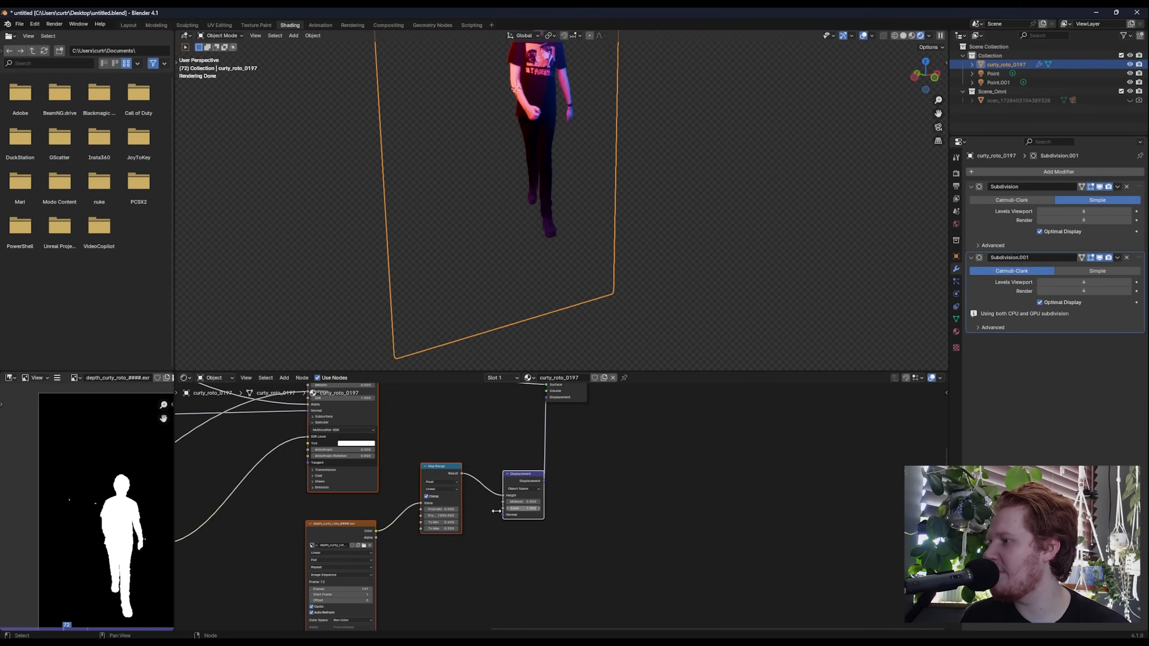
{"action": "middle_click_drag", "start_coordinate": [538, 453], "coordinate": [530, 397]}
{"action": "left_click_drag", "start_coordinate": [549, 405], "coordinate": [424, 463]}
{"action": "key", "text": "x"}
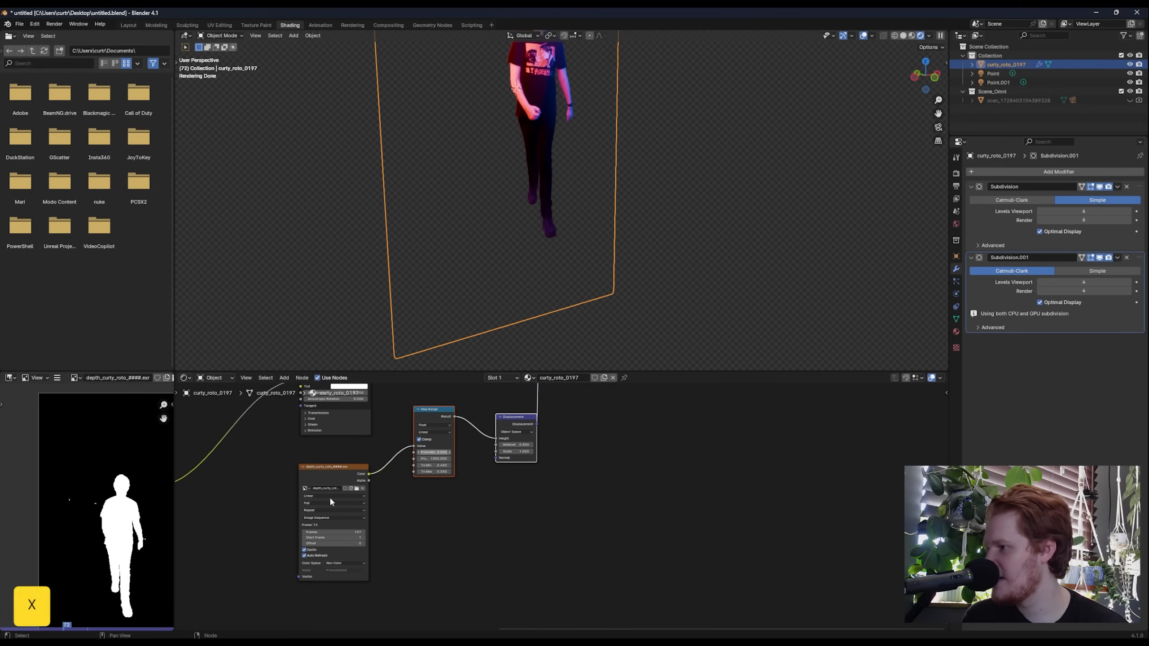
{"action": "left_click", "coordinate": [333, 499]}
{"action": "key", "text": "x"}
Remove the second Subdivision modifier from the image plane.
{"action": "middle_click_drag", "start_coordinate": [840, 331], "coordinate": [302, 136]}
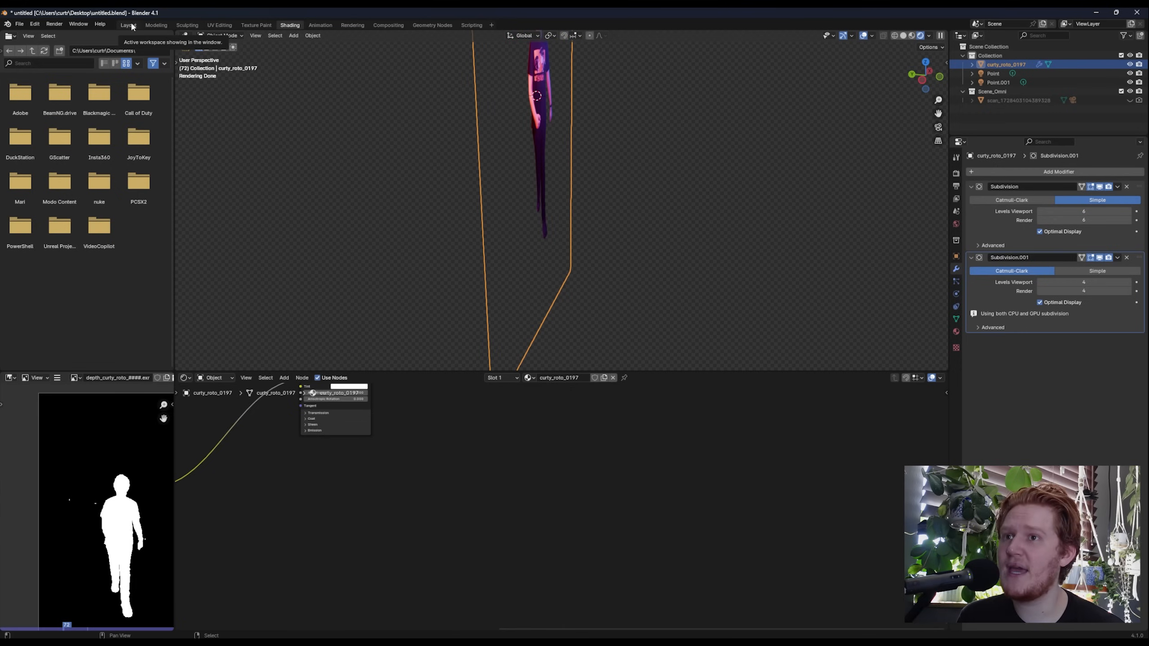
{"action": "left_click", "coordinate": [1127, 257]}
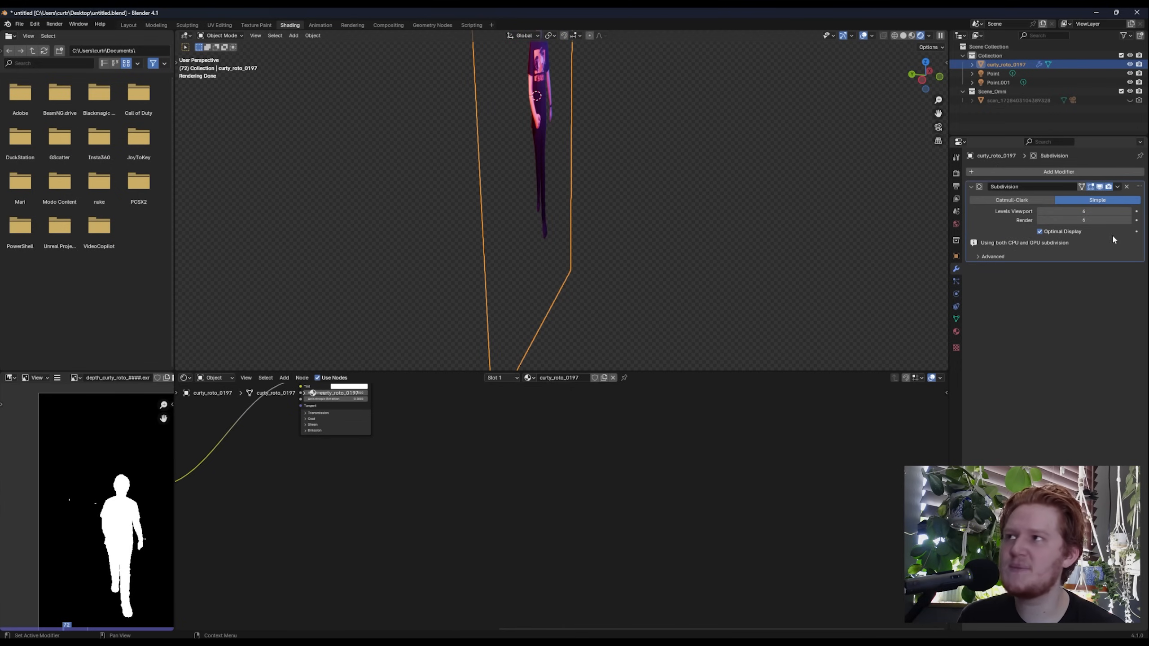
{"action": "left_click", "coordinate": [128, 25]}
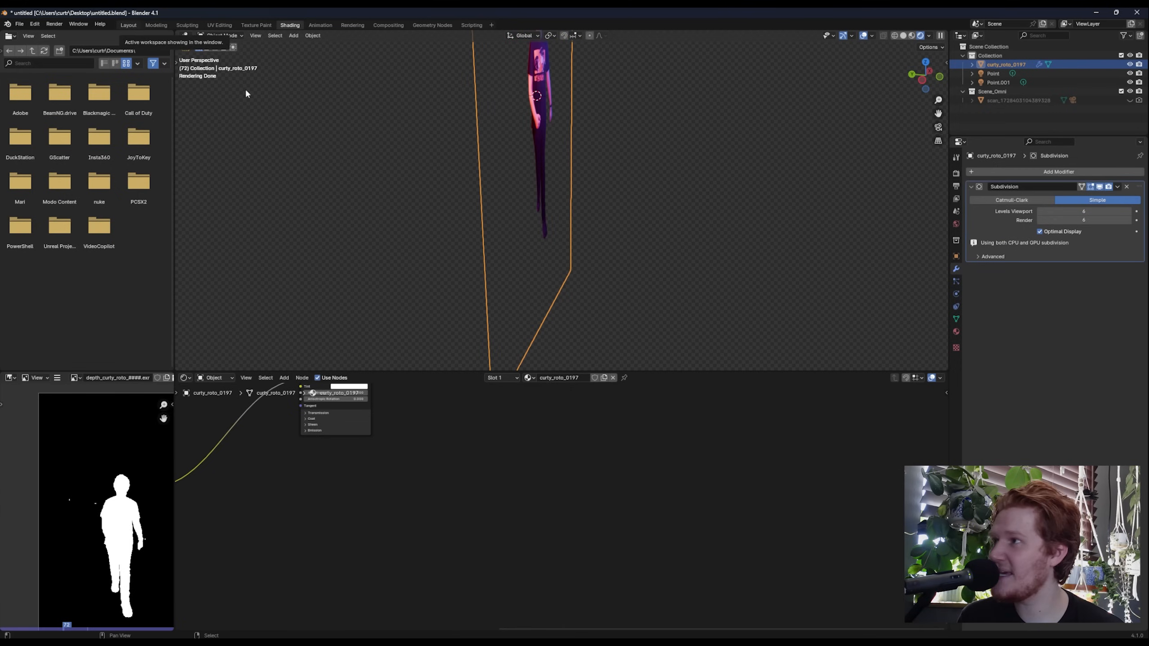
Delete both point lights from the scene and set the viewport shading to Material Preview.
{"action": "scroll", "coordinate": [452, 323], "scroll_direction": "down", "scroll_amount": 5}
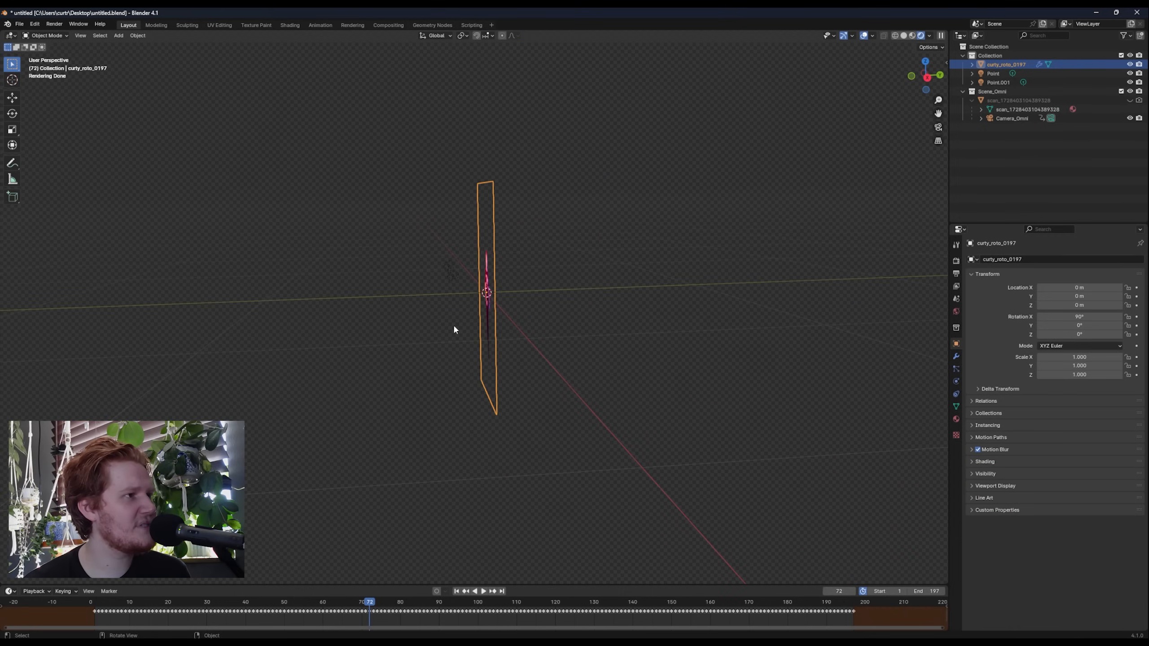
{"action": "left_click", "coordinate": [447, 277]}
{"action": "key", "text": "x"}
{"action": "left_click", "coordinate": [445, 281]}
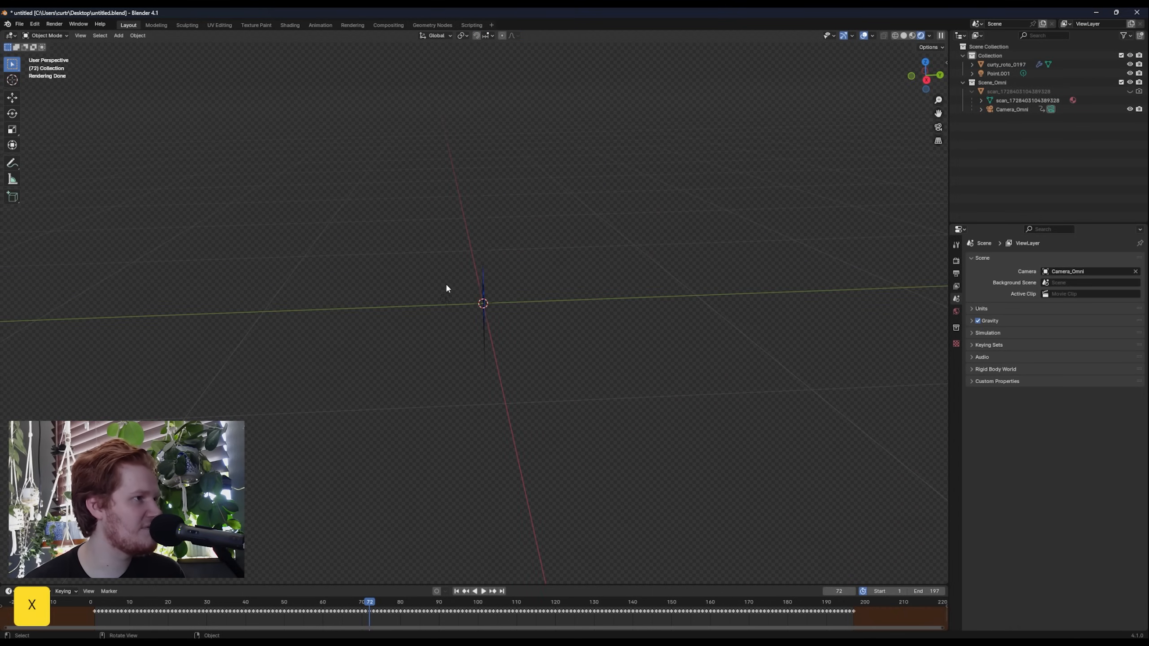
{"action": "left_click", "coordinate": [445, 295]}
{"action": "key", "text": "x"}
{"action": "left_click", "coordinate": [447, 300]}
{"action": "key", "text": "z"}
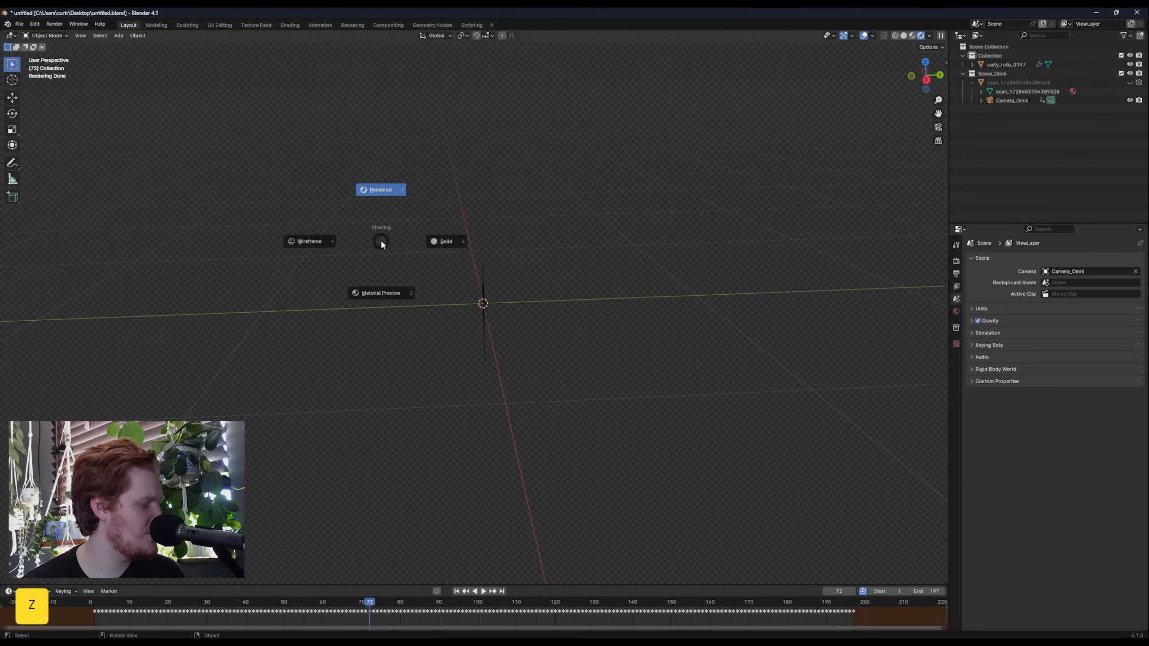
{"action": "left_click", "coordinate": [373, 295]}
{"action": "middle_click_drag", "start_coordinate": [373, 295], "coordinate": [467, 293]}
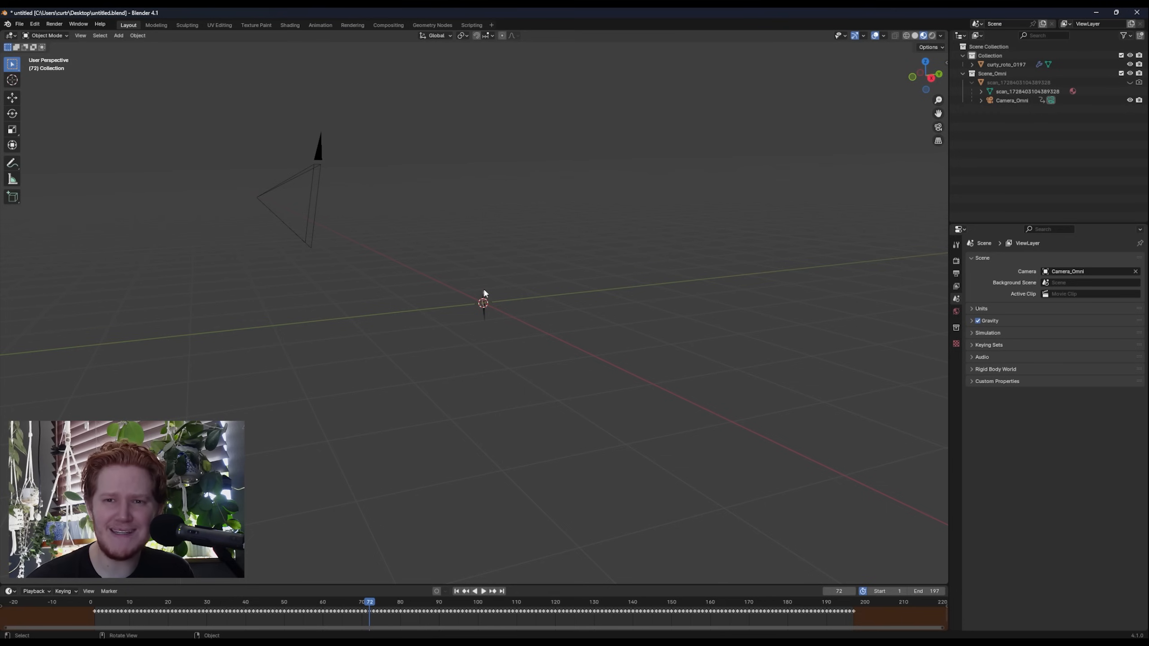
Copy the location and rotation of Camera_Omni onto the curly_roto_0197 image plane using Copy Attributes.
{"action": "left_click", "coordinate": [483, 295]}
{"action": "middle_click_drag", "start_coordinate": [484, 294], "coordinate": [470, 293]}
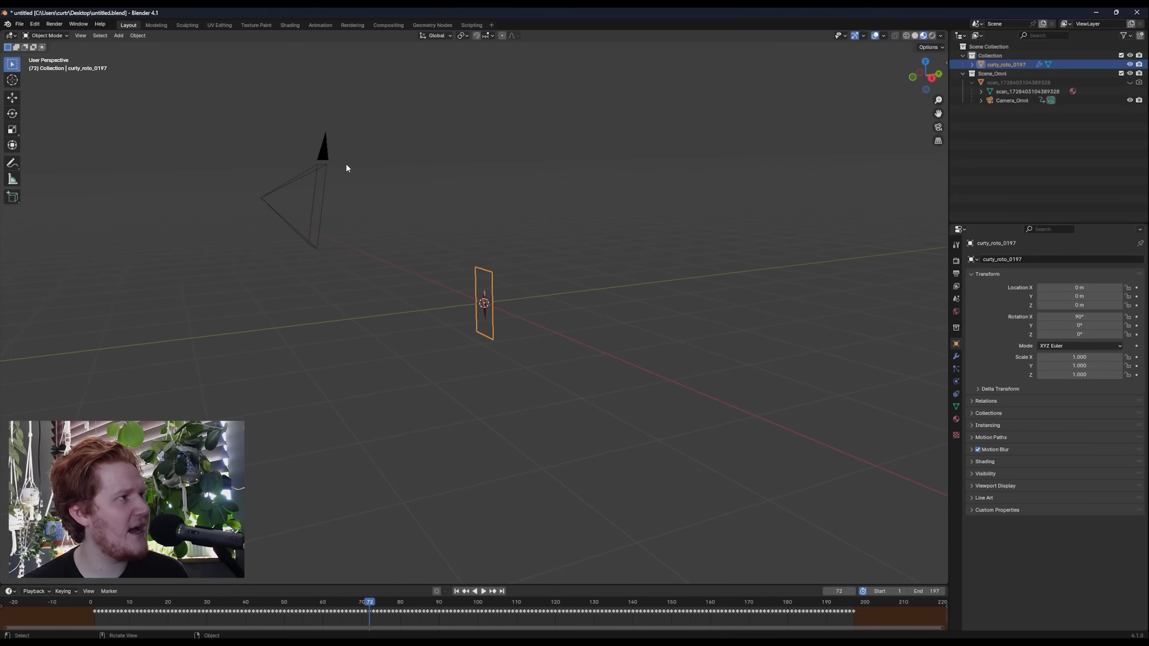
{"action": "left_click", "coordinate": [325, 148], "text": "shift"}
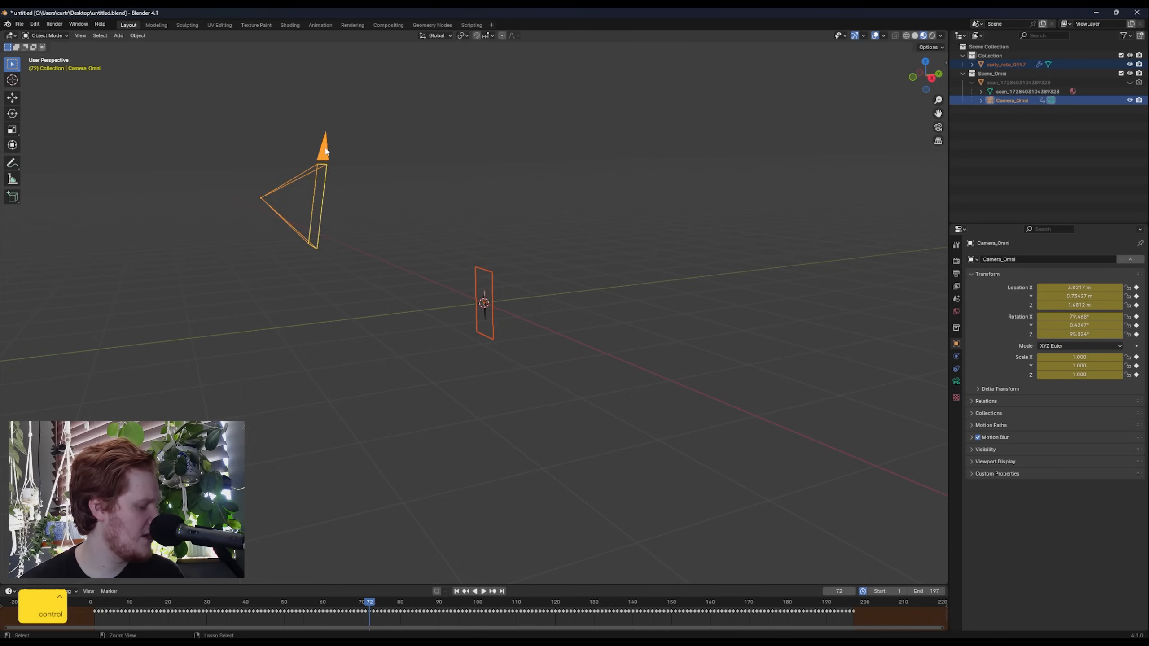
{"action": "key", "text": "ctrl+c"}
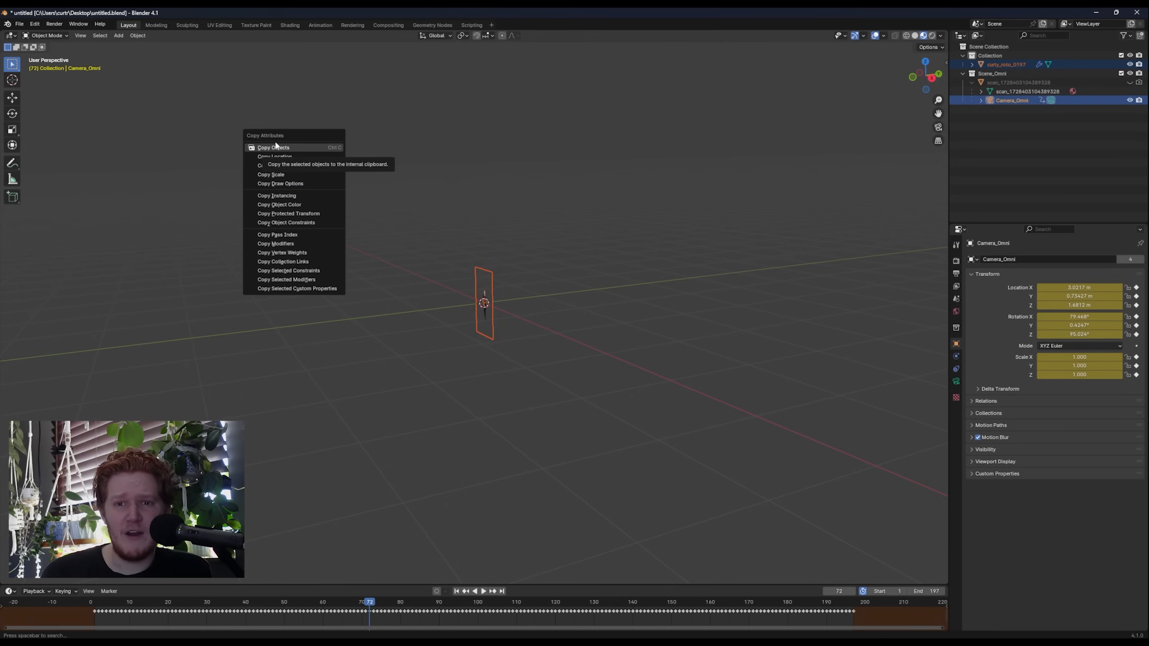
{"action": "left_click", "coordinate": [285, 157]}
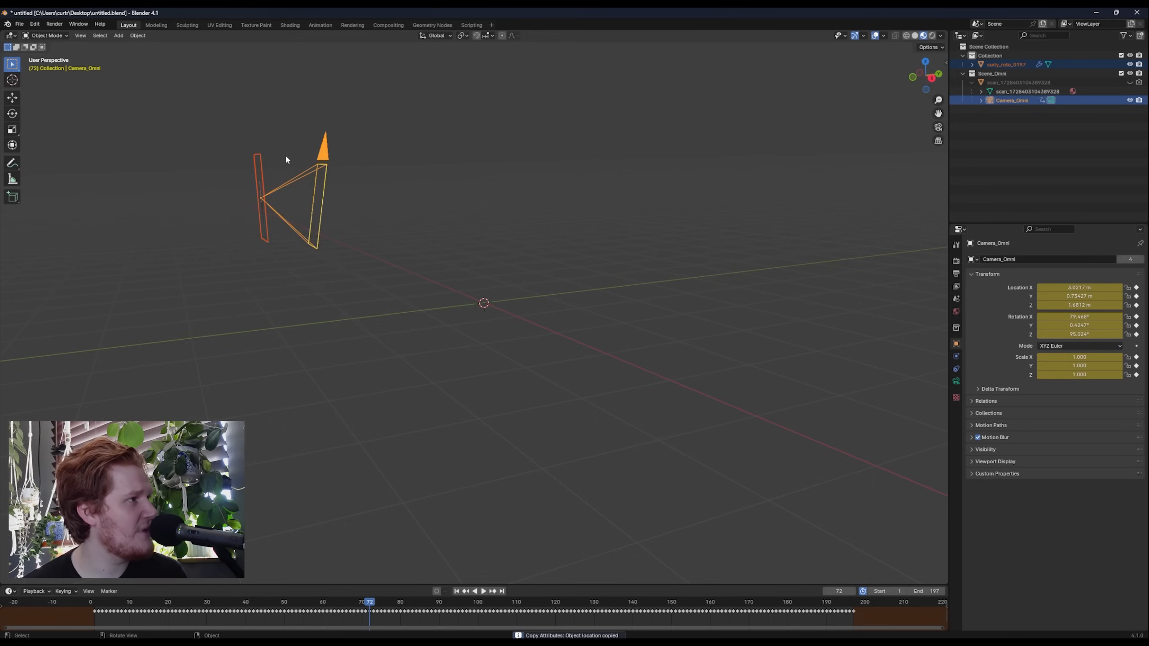
{"action": "key", "text": "ctrl+c"}
{"action": "left_click", "coordinate": [268, 165]}
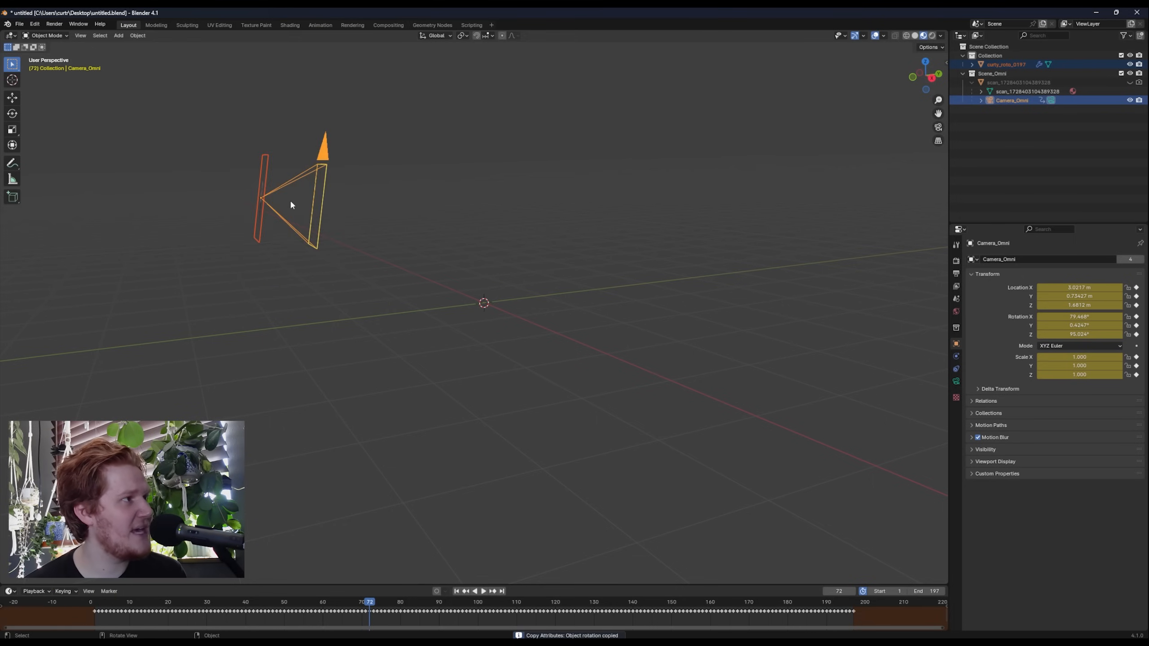
Move the image plane's mesh along its local Z axis in Edit Mode, placing it in front of the camera.
{"action": "left_click", "coordinate": [266, 266]}
{"action": "left_click", "coordinate": [265, 196]}
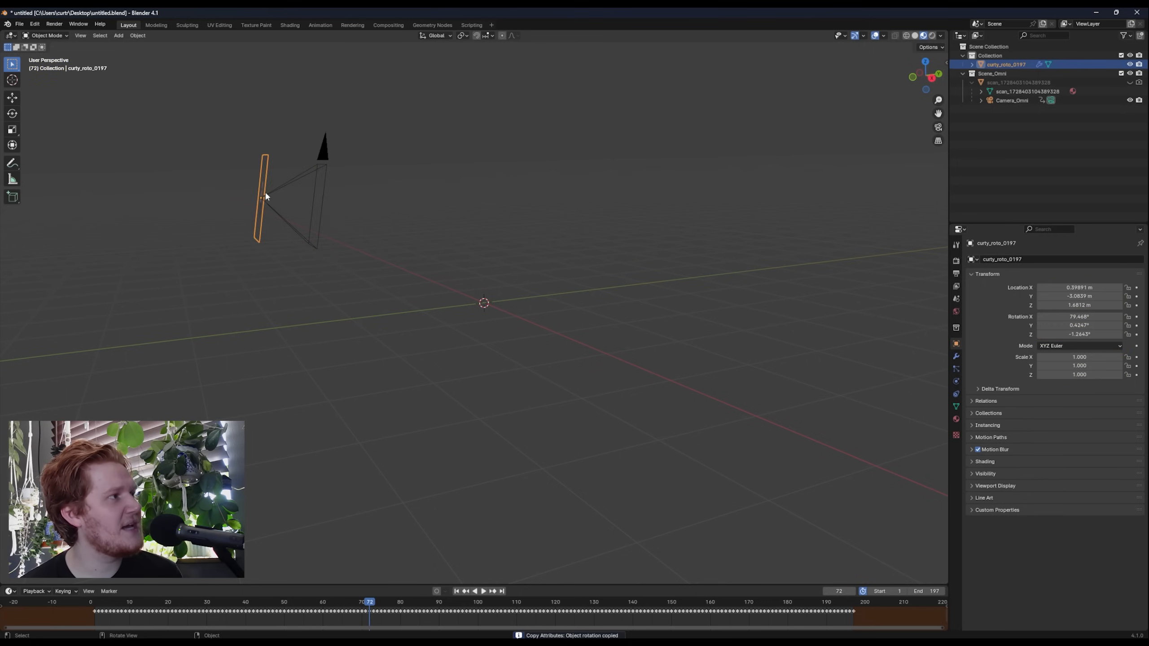
{"action": "middle_click_drag", "start_coordinate": [265, 196], "coordinate": [273, 173]}
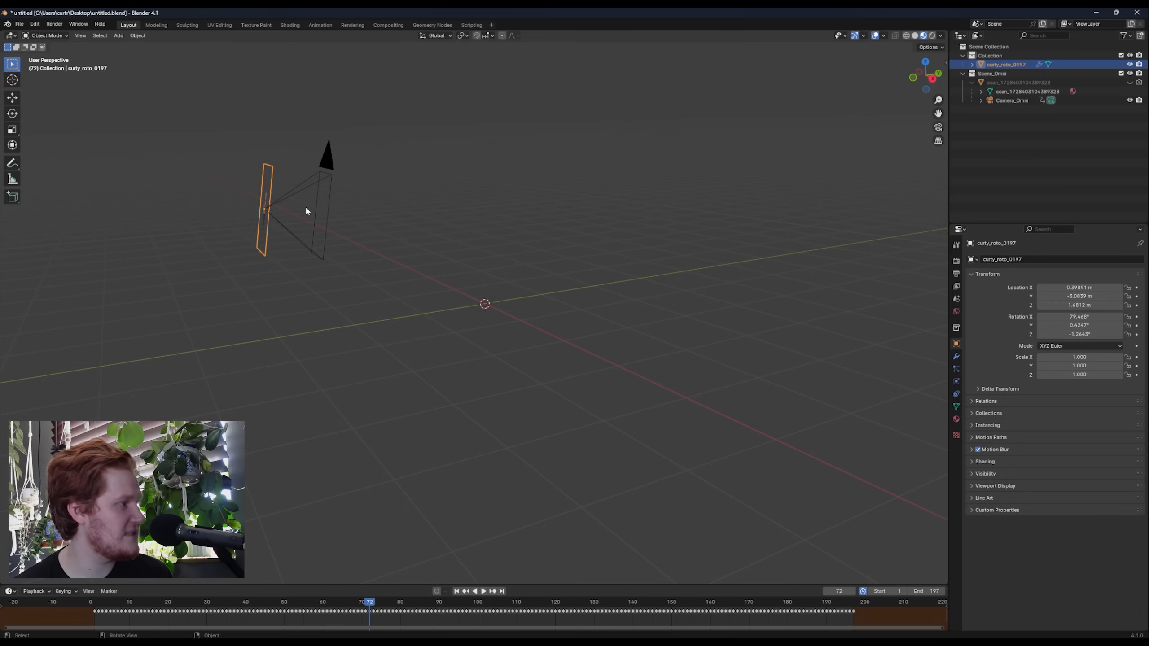
{"action": "key", "text": "Tab"}
{"action": "key", "text": "g"}
{"action": "key", "text": "z"}
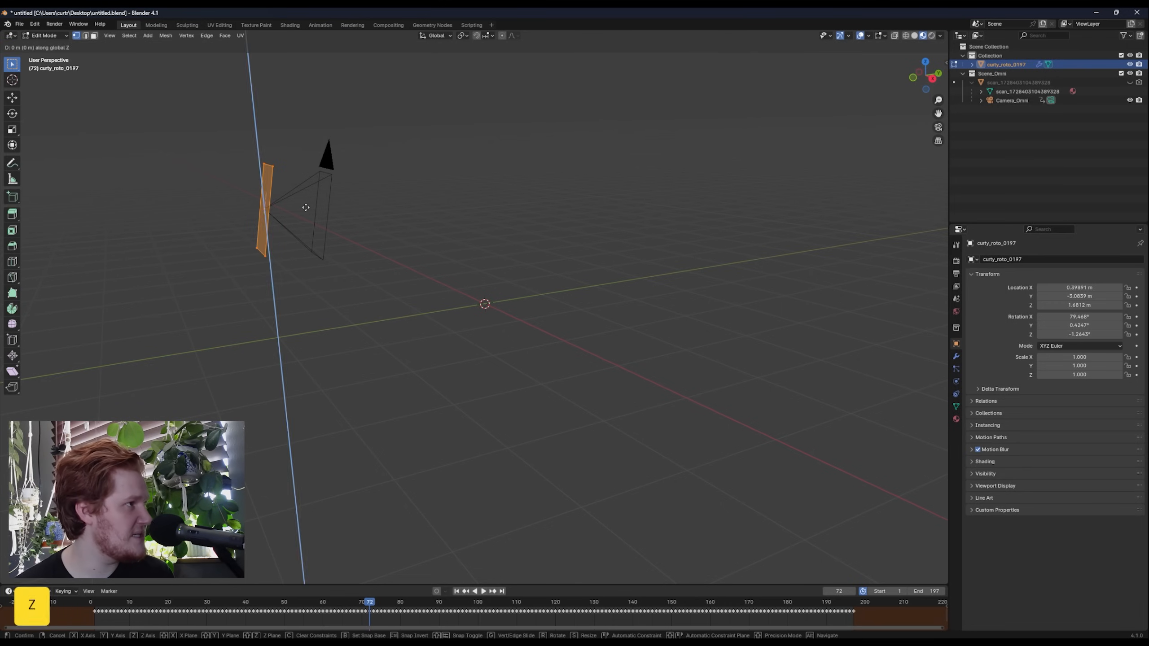
{"action": "key", "text": "z"}
{"action": "left_click", "coordinate": [428, 207]}
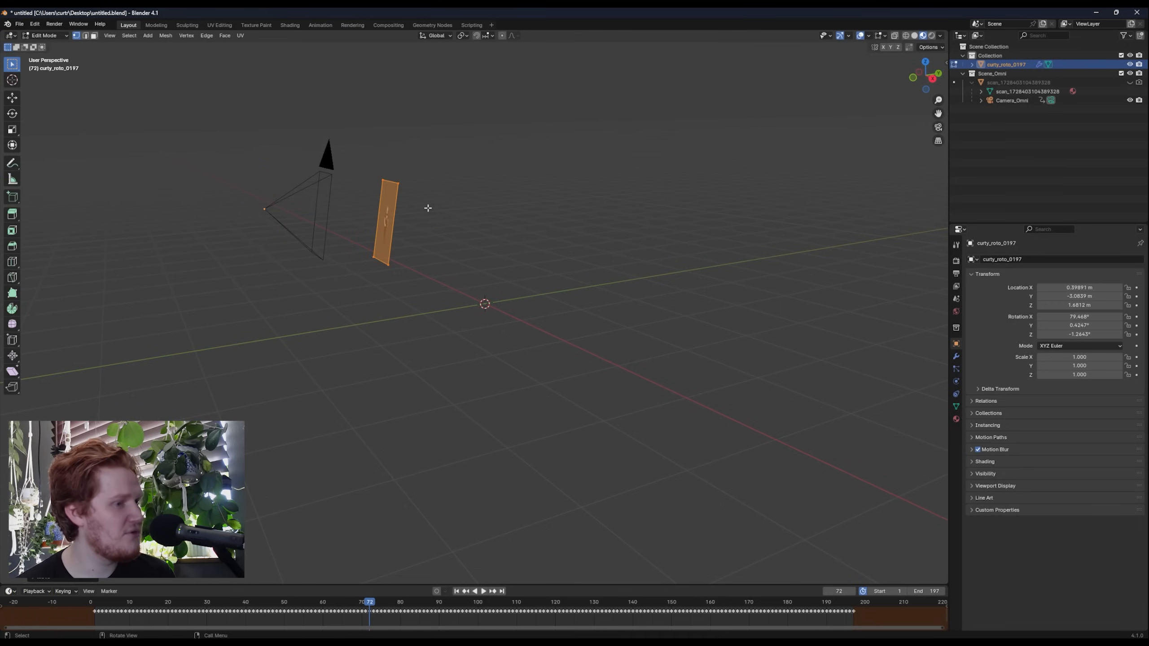
Scale the image plane's mesh in camera view until it exactly fills the camera frame, and return to Object Mode.
{"action": "key", "text": "KP_0"}
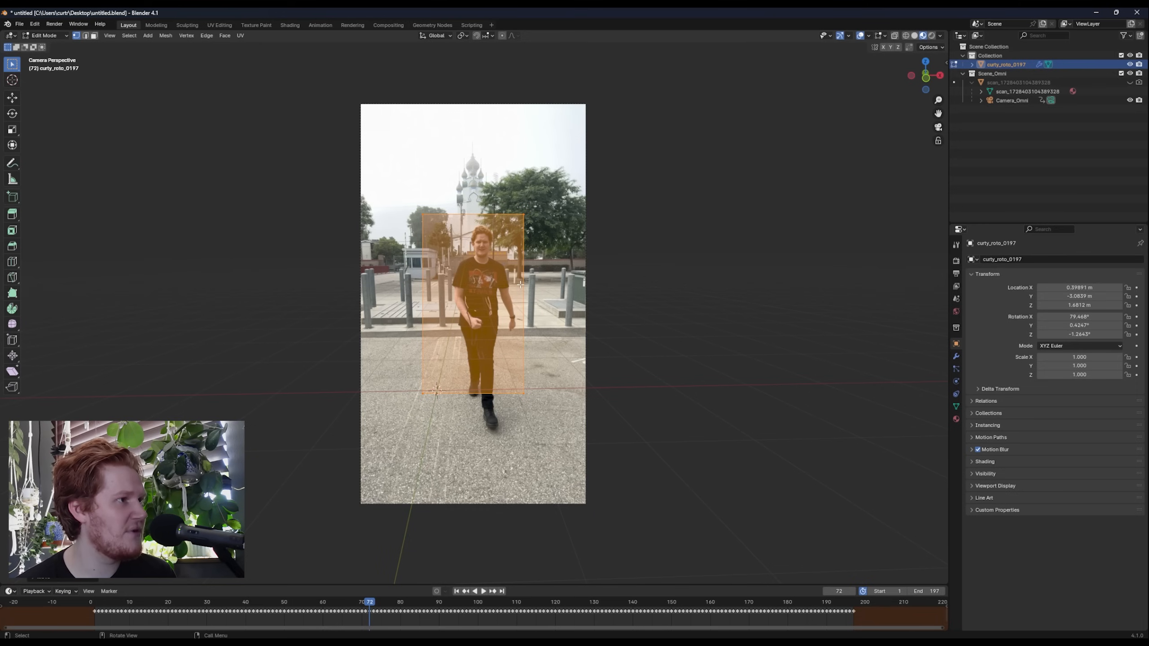
{"action": "key", "text": "s"}
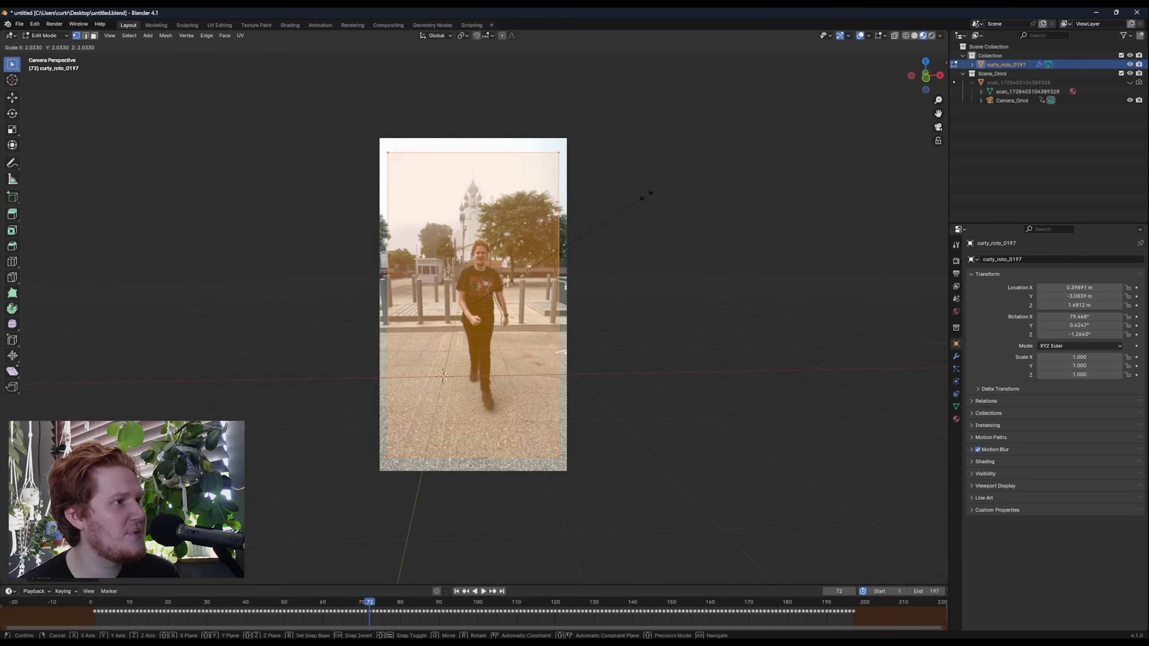
{"action": "left_click", "coordinate": [646, 197]}
{"action": "scroll", "coordinate": [724, 290], "scroll_direction": "up", "scroll_amount": 2}
{"action": "key", "text": "s"}
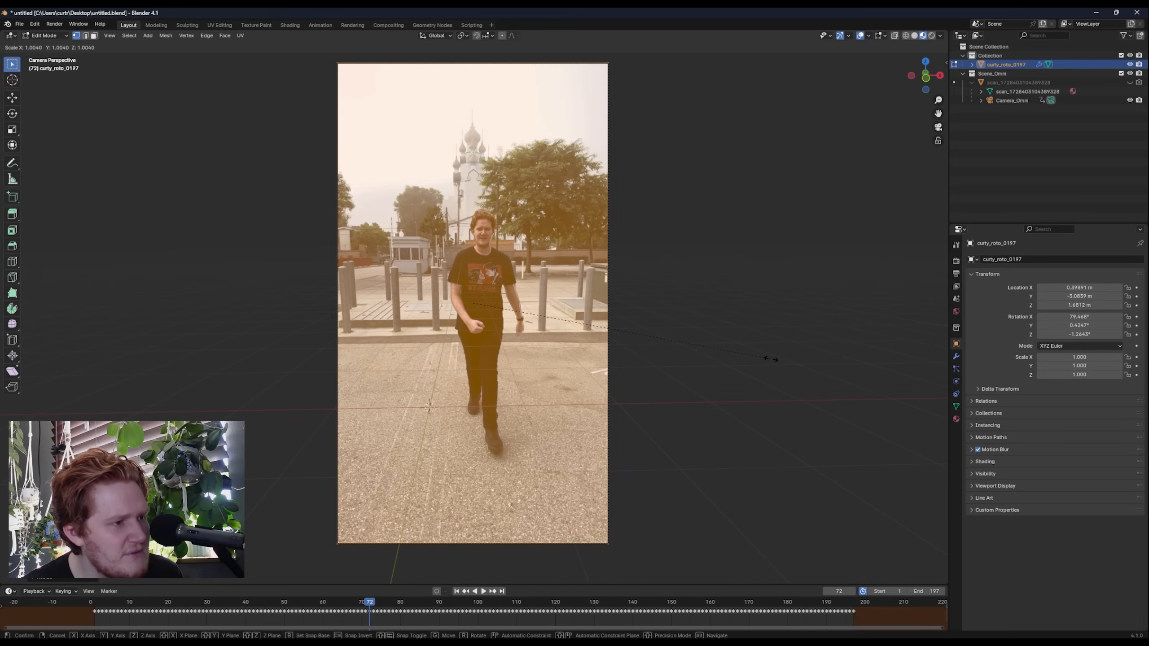
{"action": "left_click", "coordinate": [768, 358]}
{"action": "key", "text": "Tab"}
{"action": "middle_click_drag", "start_coordinate": [743, 352], "coordinate": [377, 336]}
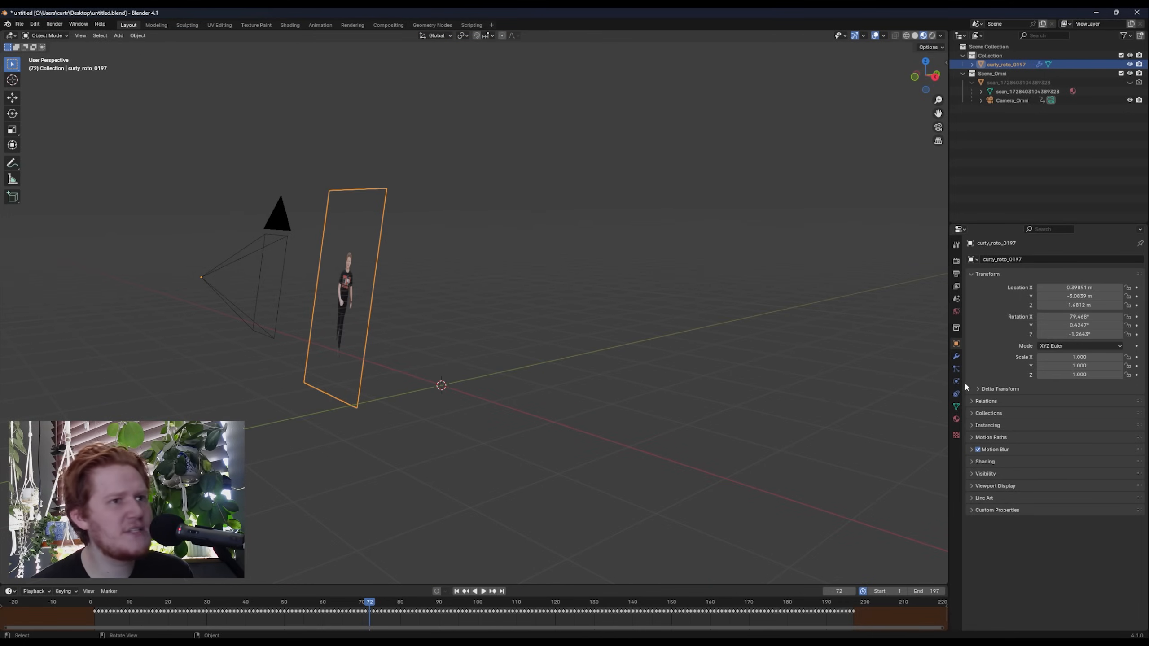
Turn off Background Images and Depth of Field for Camera_Omni, and look through the camera.
{"action": "left_click", "coordinate": [290, 224]}
{"action": "left_click", "coordinate": [956, 381]}
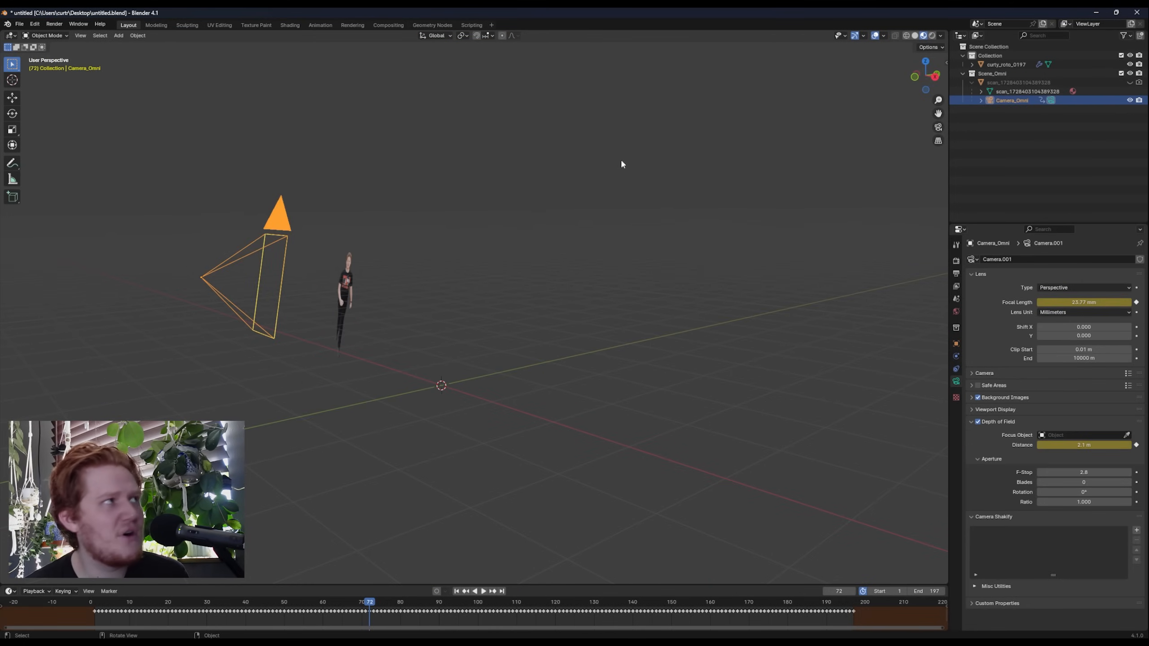
{"action": "left_click", "coordinate": [380, 25]}
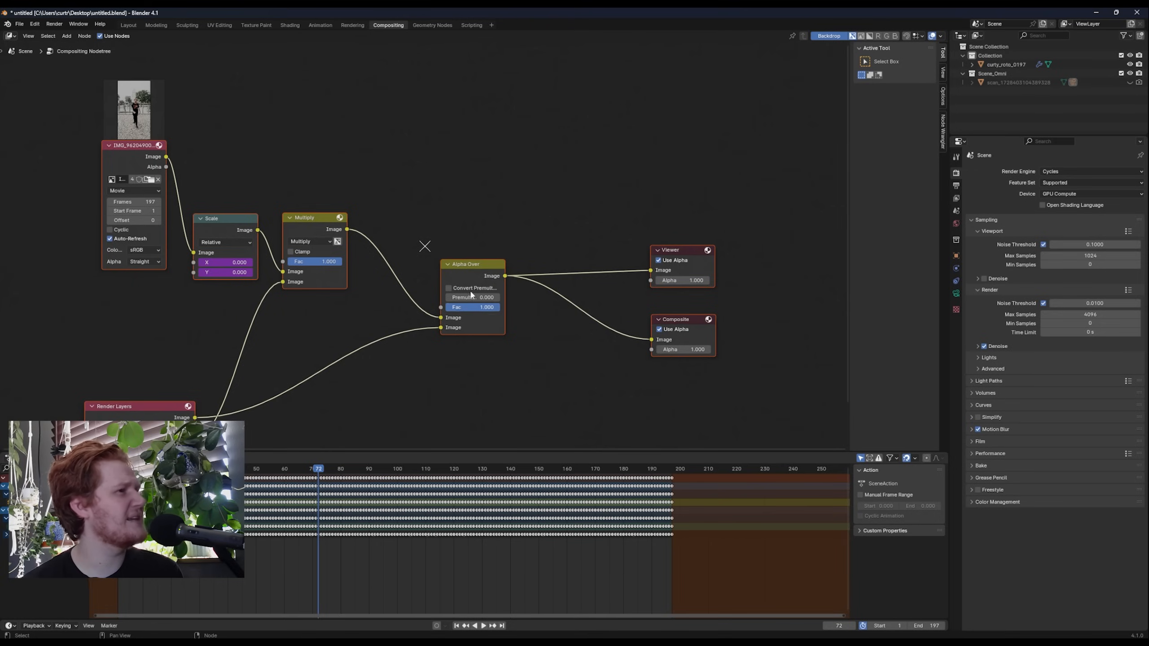
{"action": "left_click", "coordinate": [135, 25]}
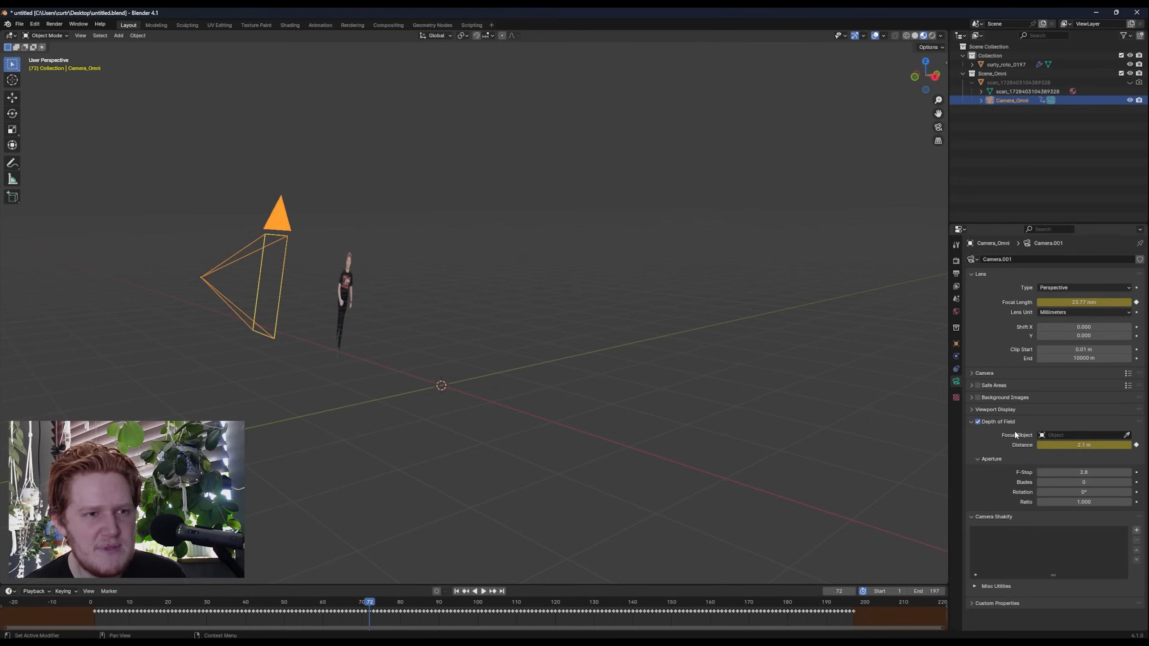
{"action": "left_click", "coordinate": [978, 422]}
{"action": "left_click", "coordinate": [221, 267]}
{"action": "key", "text": "KP_0"}
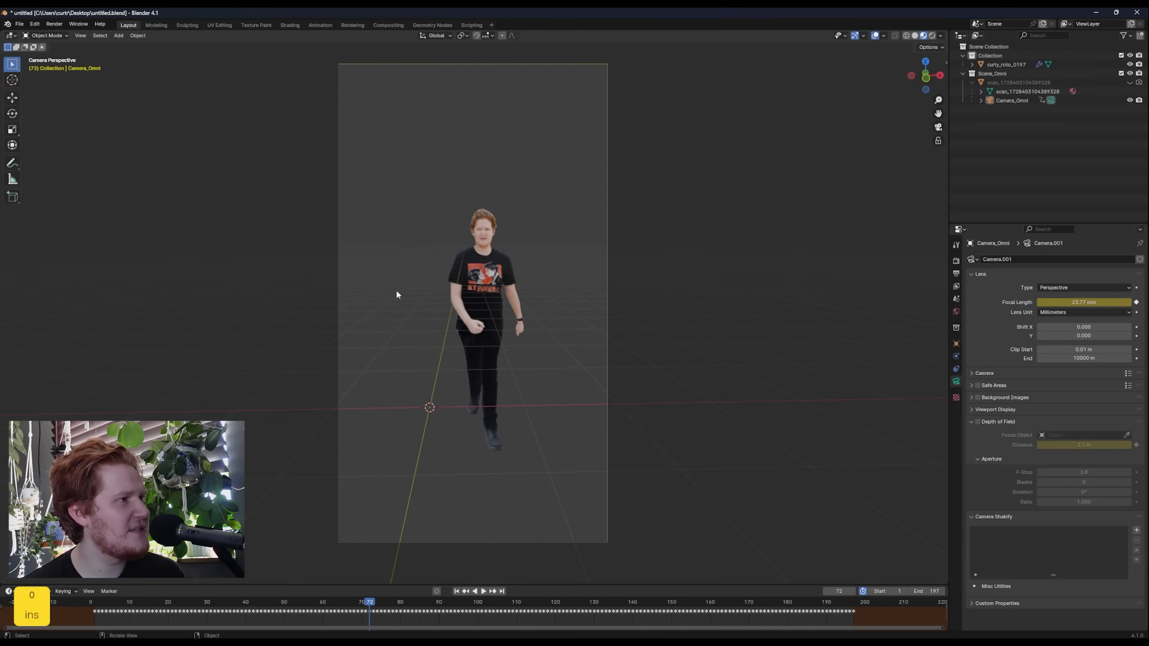
Add a plane mesh at the world origin and scale it up into a large ground surface.
{"action": "middle_click_drag", "start_coordinate": [541, 280], "coordinate": [469, 350]}
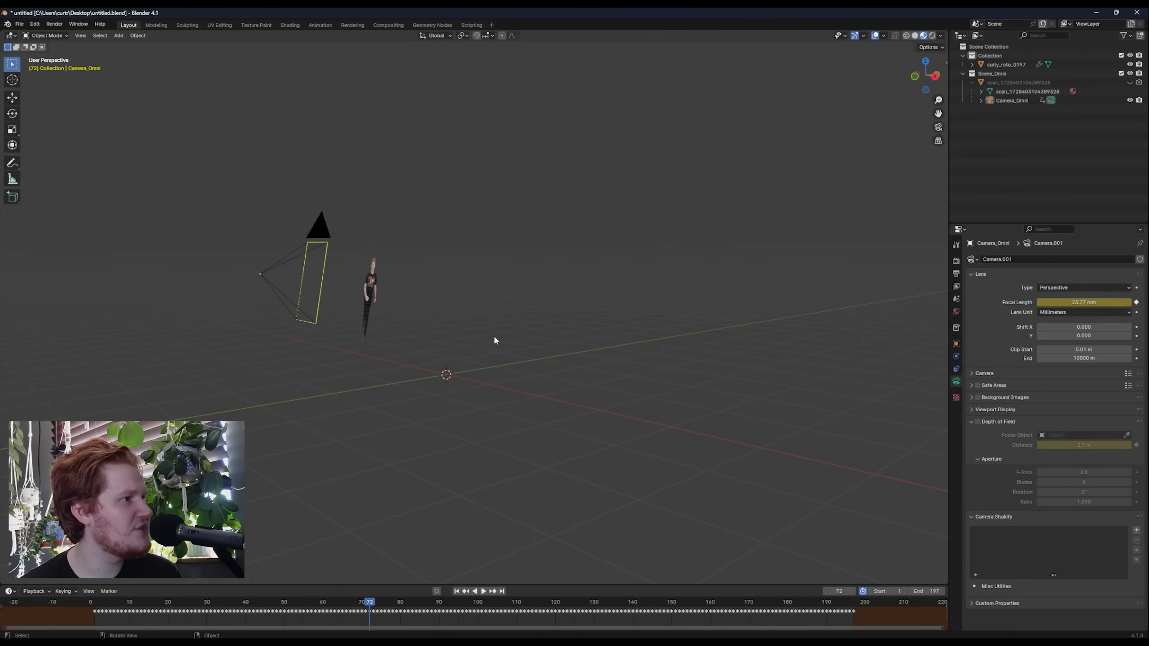
{"action": "key", "text": "shift+a"}
{"action": "type", "text": "plane"}
{"action": "key", "text": "Return"}
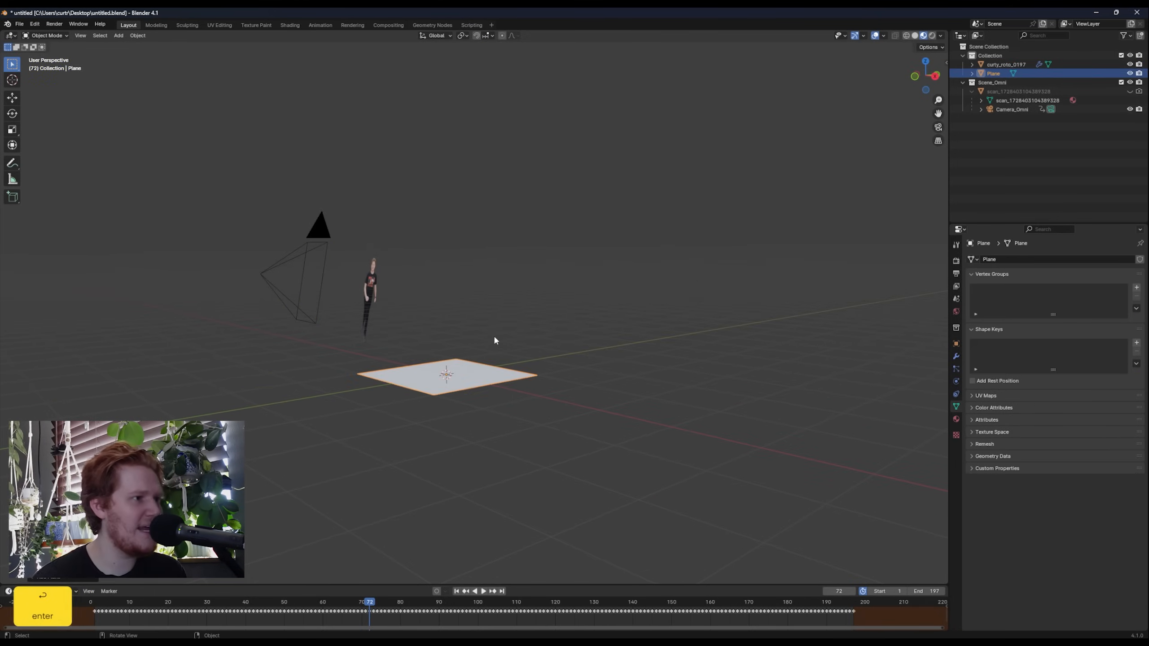
{"action": "key", "text": "s"}
{"action": "left_click", "coordinate": [774, 503]}
Scale the image plane up from the camera's position and check its alignment in camera view.
{"action": "left_click", "coordinate": [367, 284]}
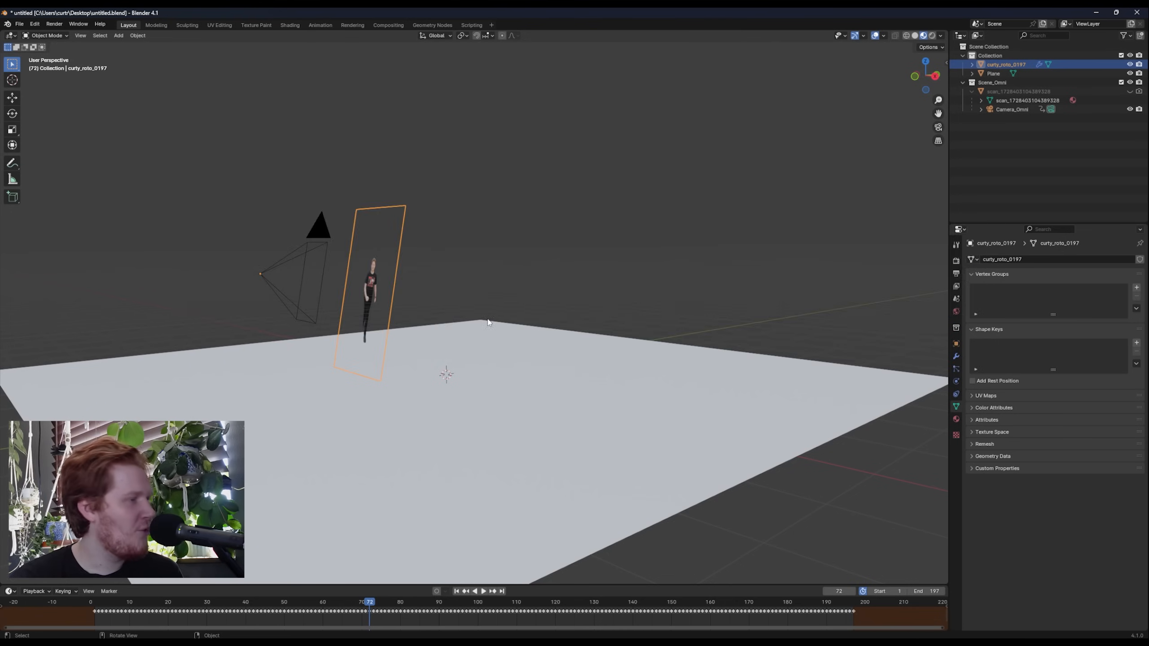
{"action": "key", "text": "s"}
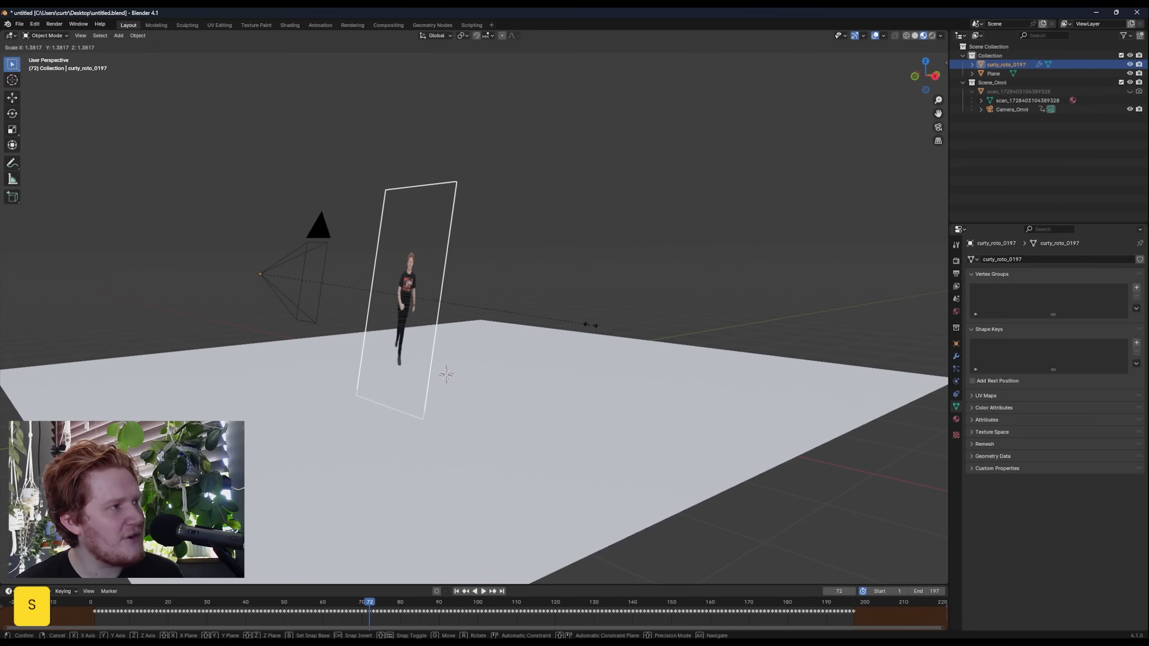
{"action": "left_click", "coordinate": [533, 303]}
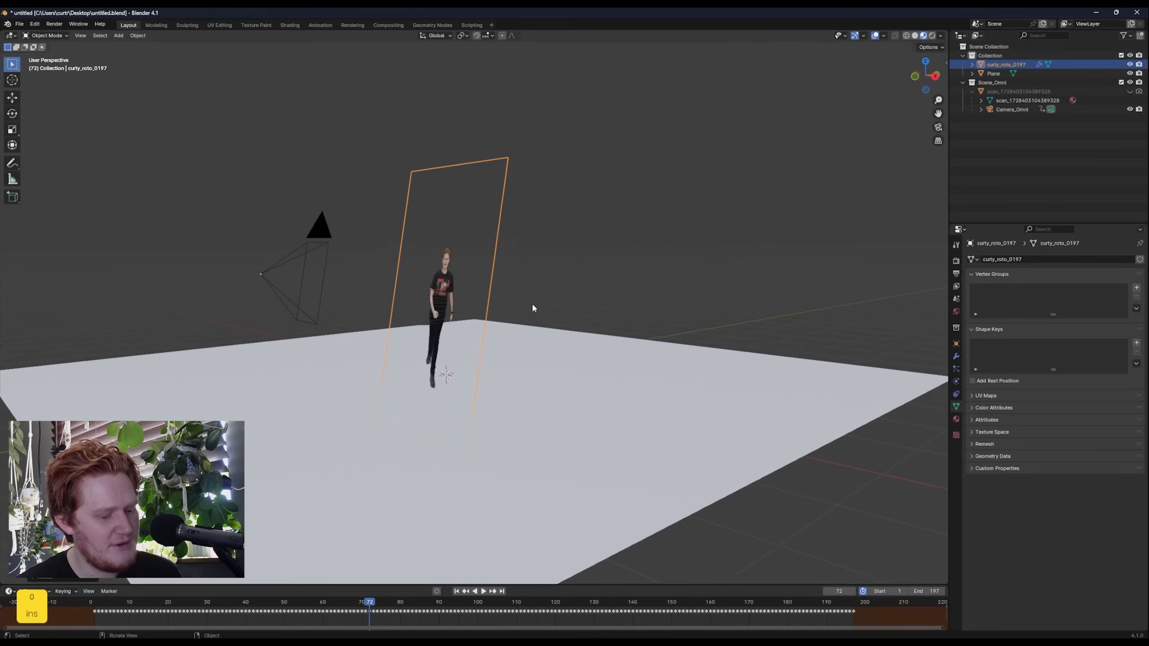
{"action": "key", "text": "KP_0"}
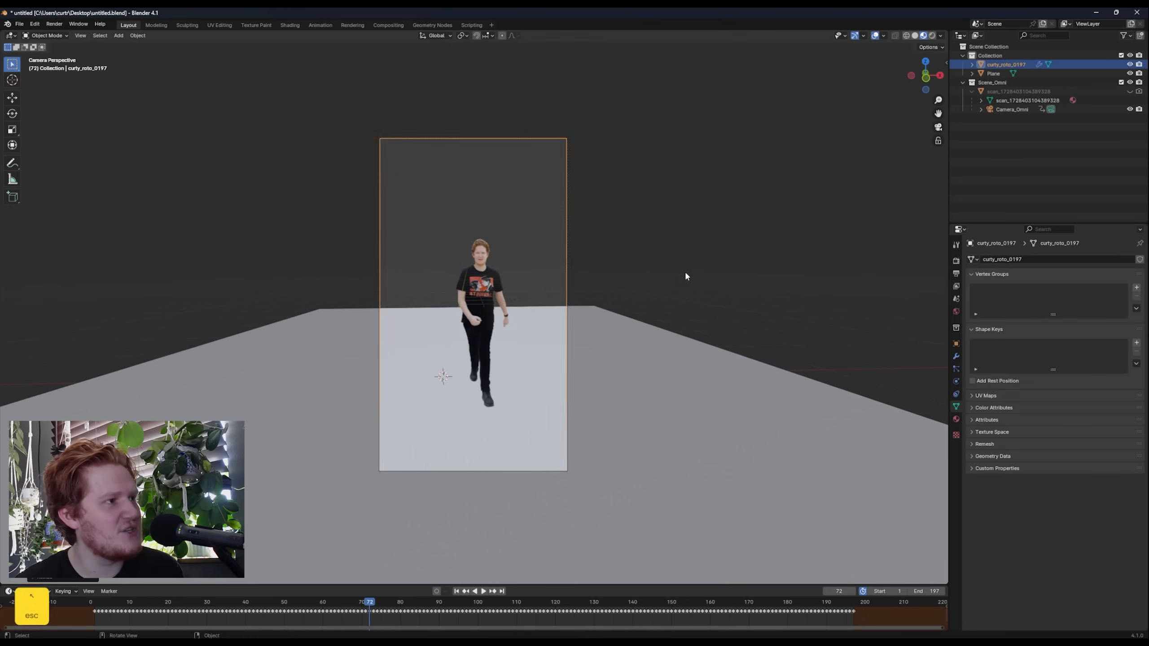
Rescale the image plane from the camera's position, matching the man's feet to the ground plane at frame 13.
{"action": "middle_click_drag", "start_coordinate": [683, 270], "coordinate": [659, 258]}
{"action": "key", "text": "s"}
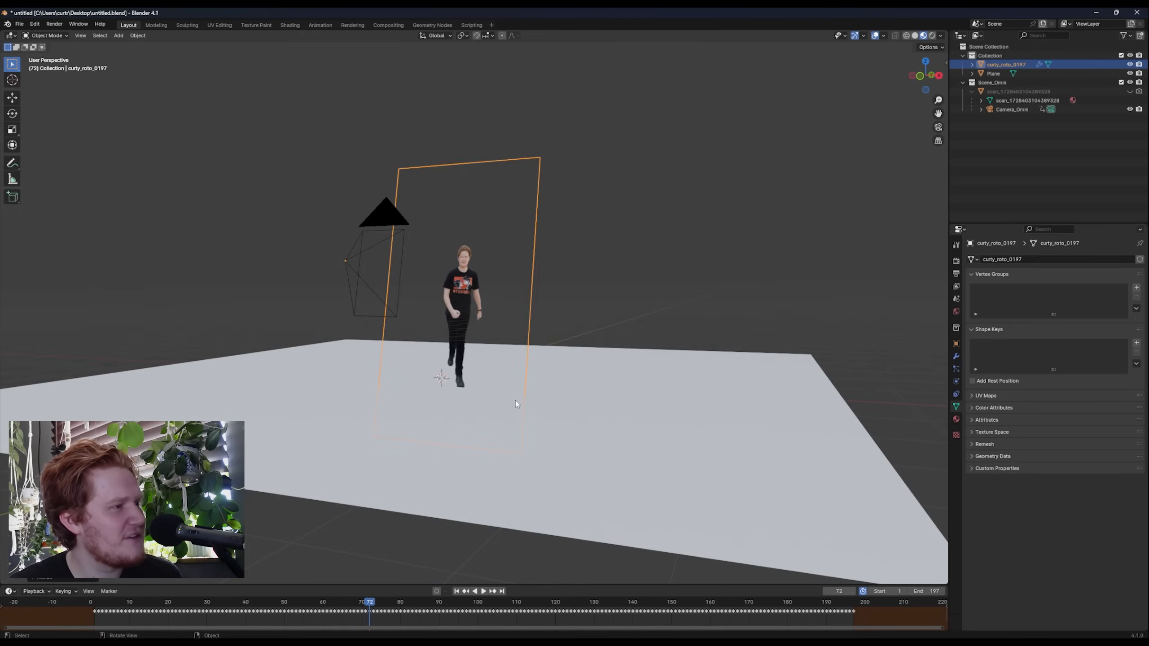
{"action": "key", "text": "KP_0"}
{"action": "key", "text": "s"}
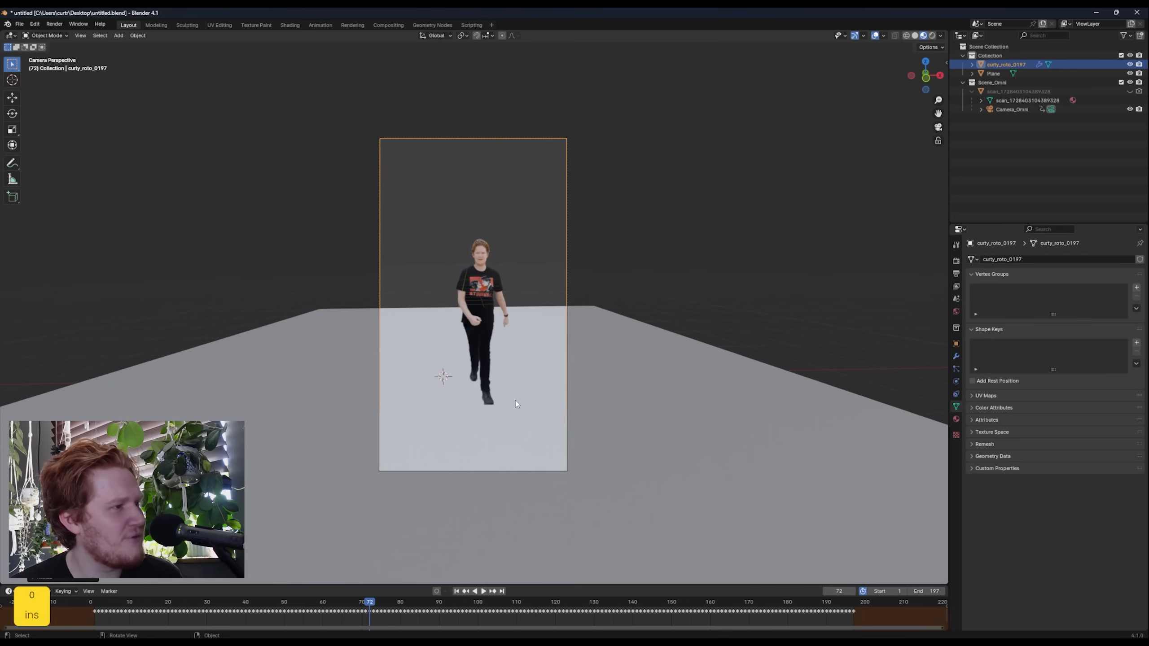
{"action": "left_click", "coordinate": [690, 348]}
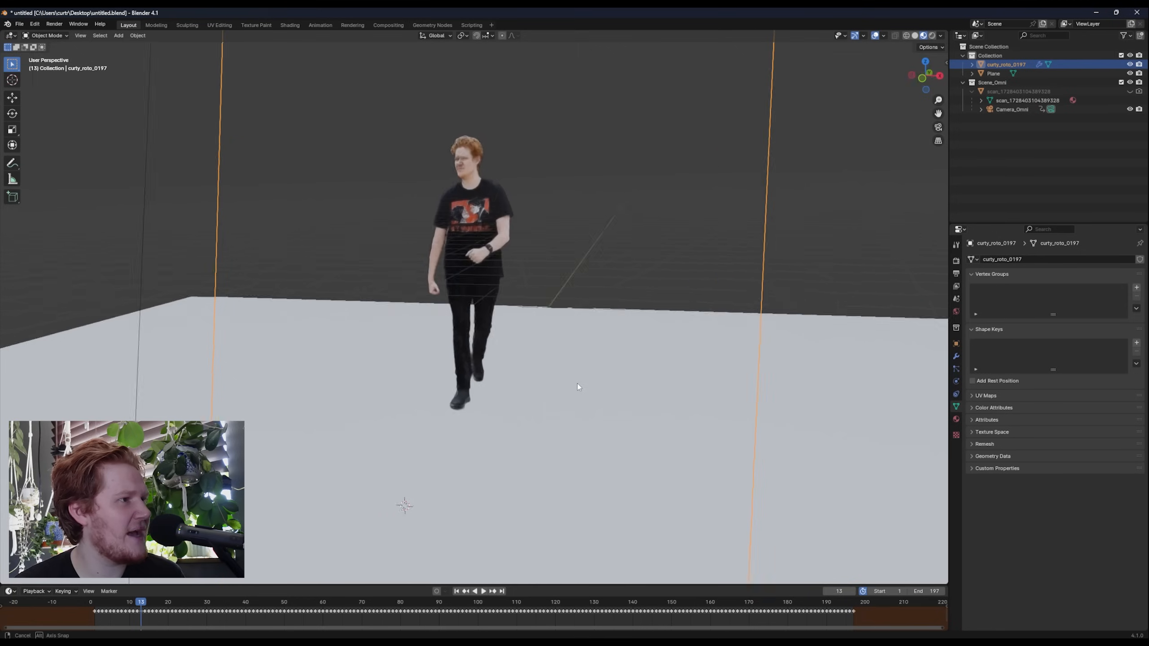
{"action": "key", "text": "s"}
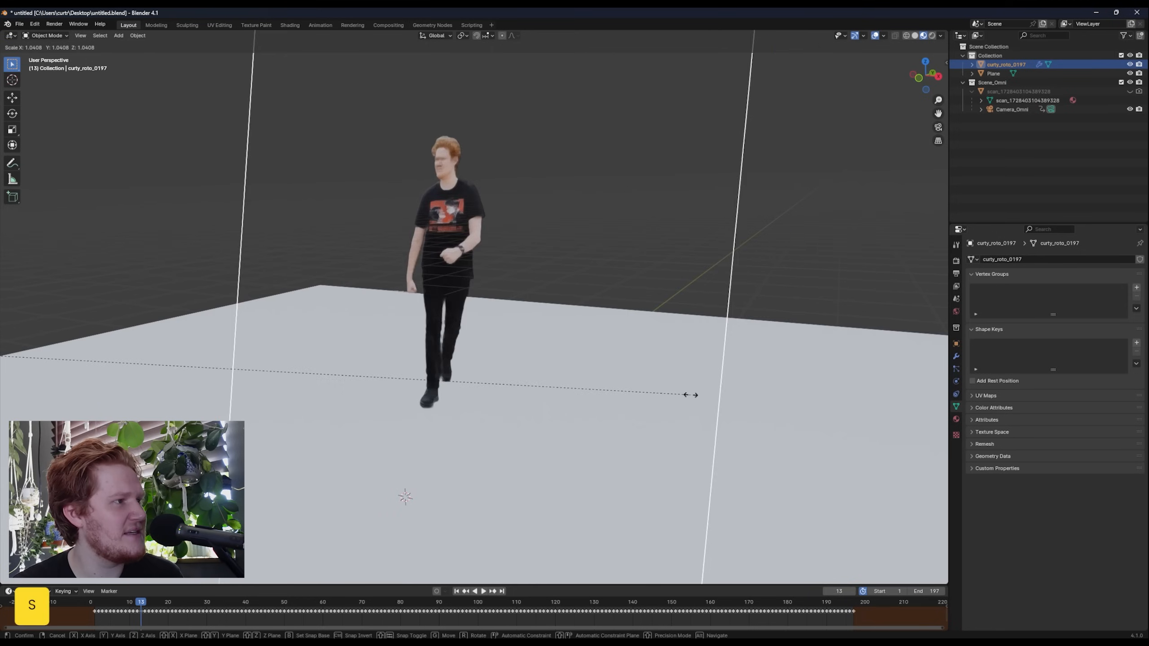
{"action": "left_click", "coordinate": [636, 472]}
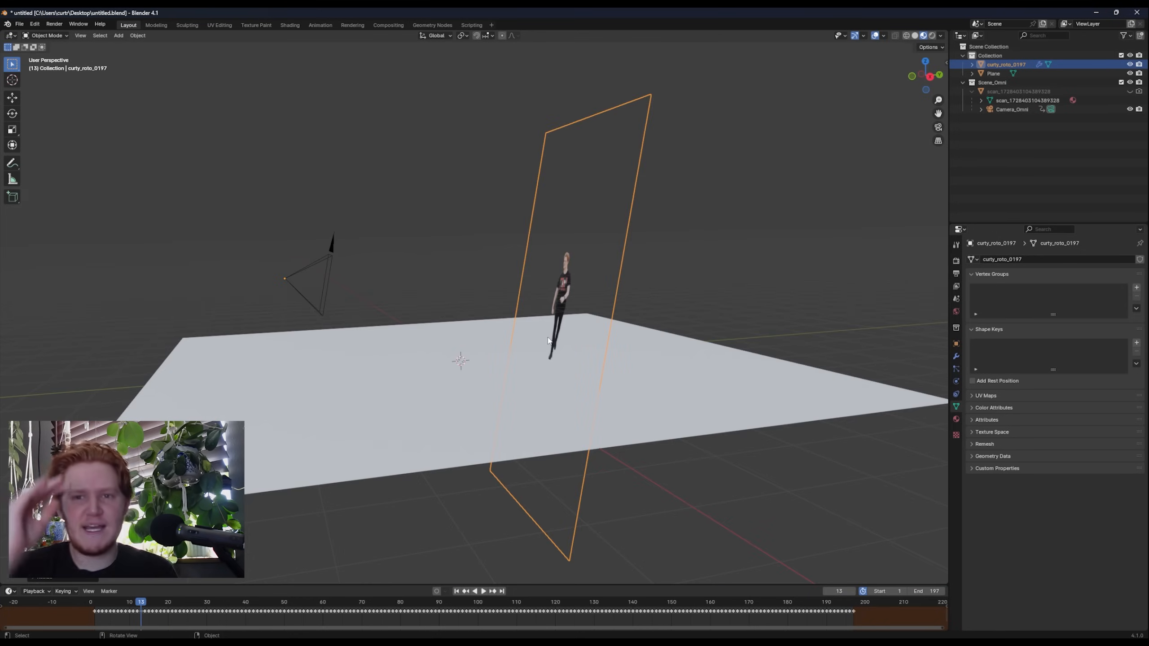
Play the shot to frame 92 and scale the image plane down from the camera's position to bring the man's feet to the ground plane.
{"action": "key", "text": "space"}
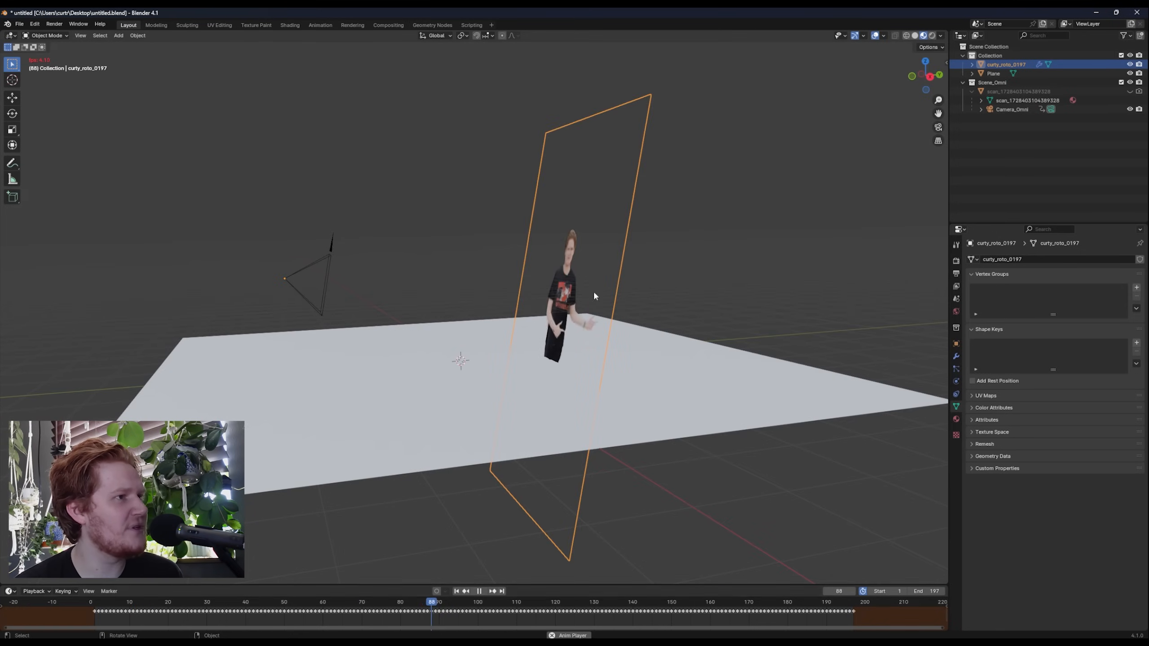
{"action": "key", "text": "space"}
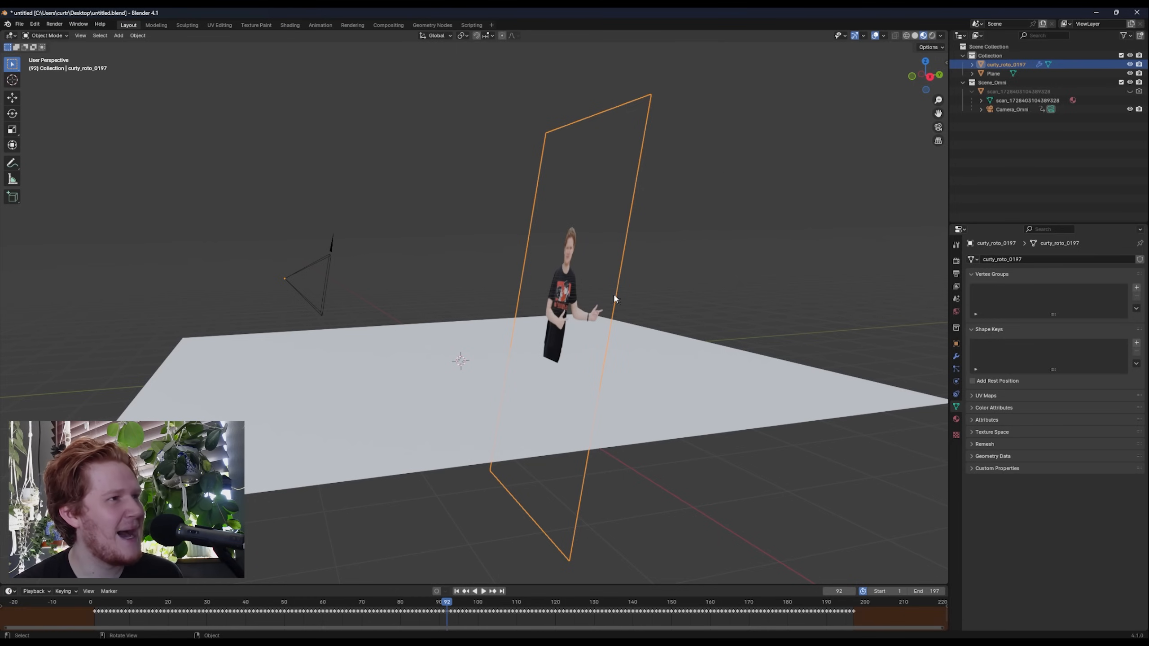
{"action": "key", "text": "r"}
{"action": "key", "text": "z"}
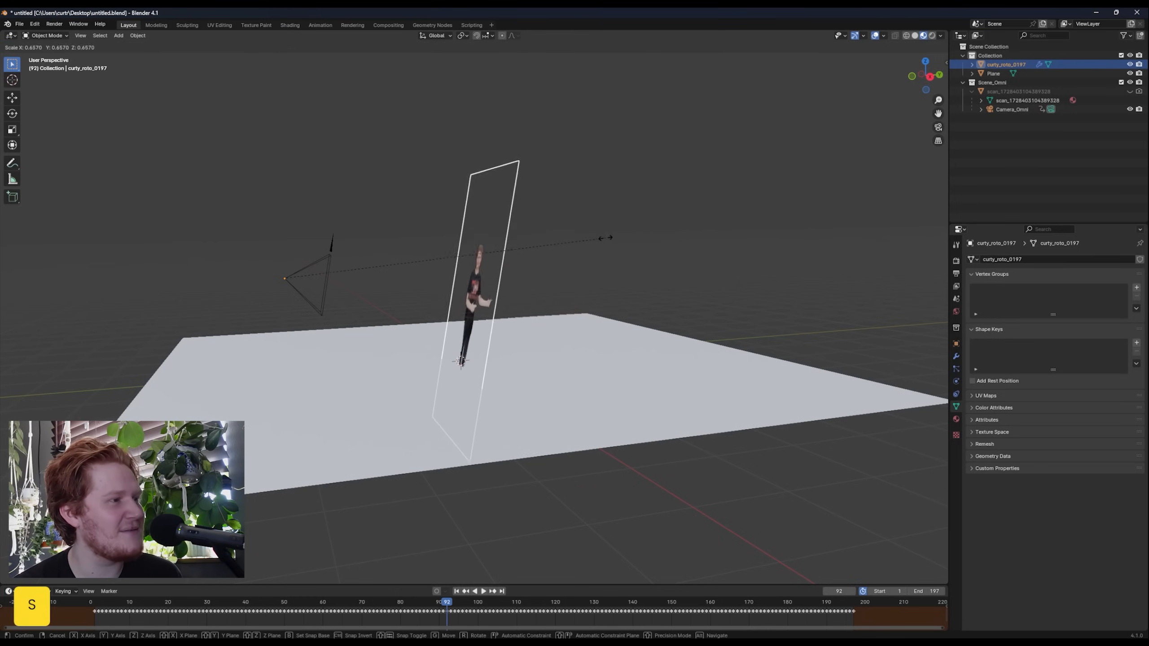
{"action": "left_click", "coordinate": [543, 246]}
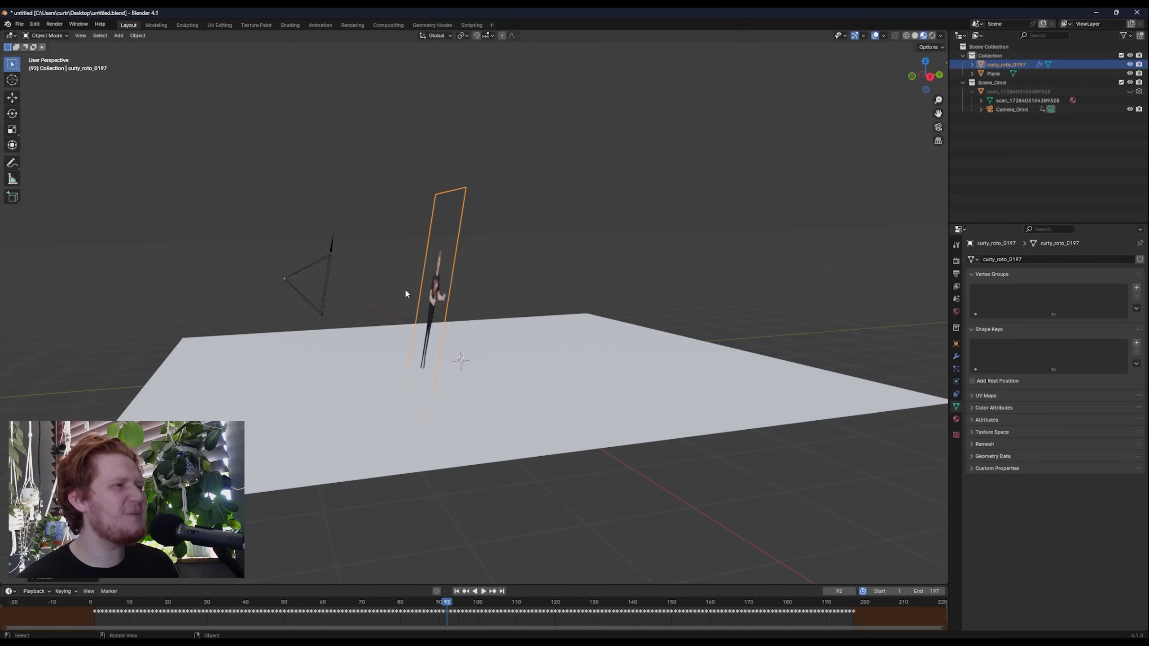
{"action": "middle_click_drag", "start_coordinate": [406, 294], "coordinate": [348, 298]}
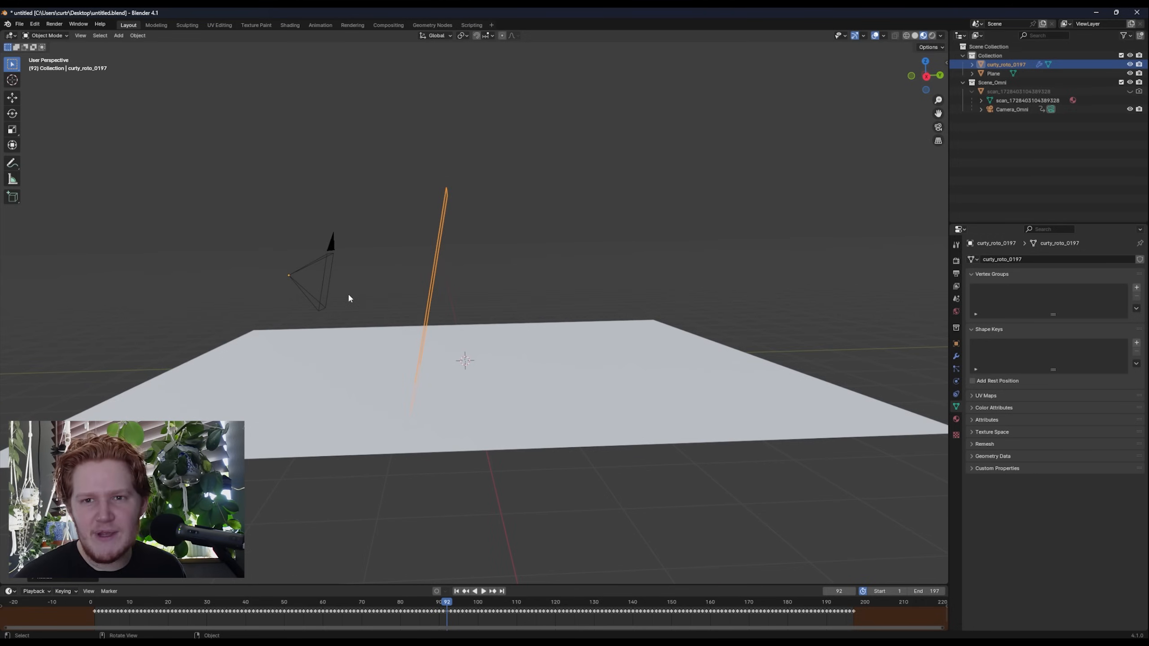
{"action": "middle_click_drag", "start_coordinate": [348, 299], "coordinate": [366, 287]}
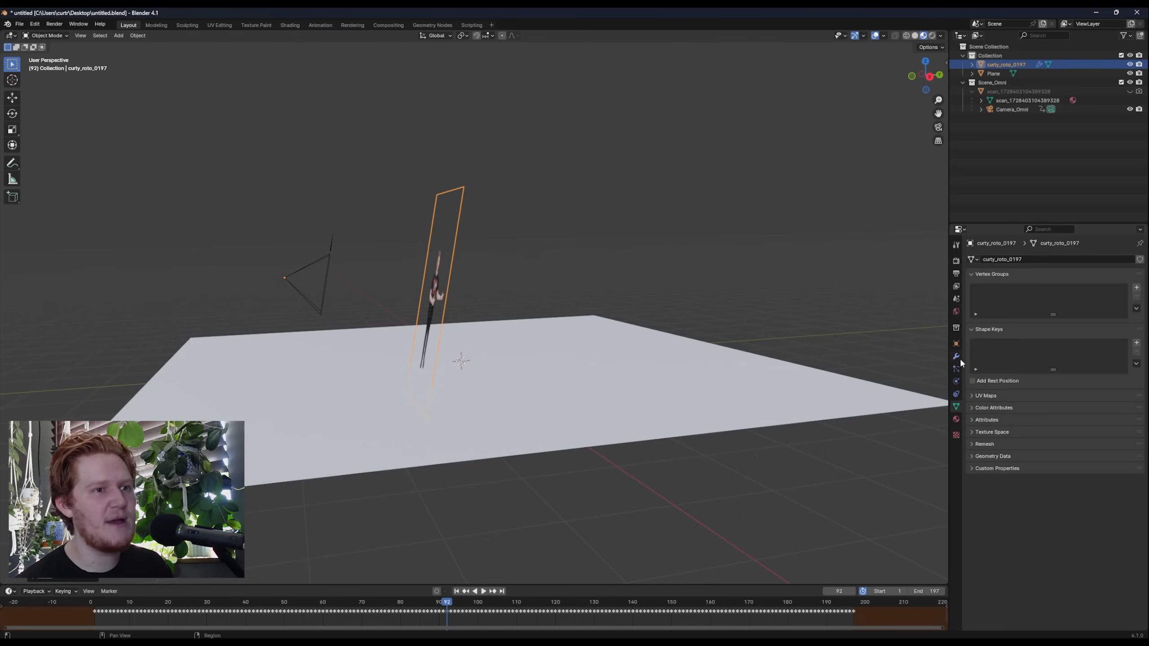
Copy Camera_Omni's object location and rotation onto the curly_roto_0197 image plane.
{"action": "left_click", "coordinate": [956, 395]}
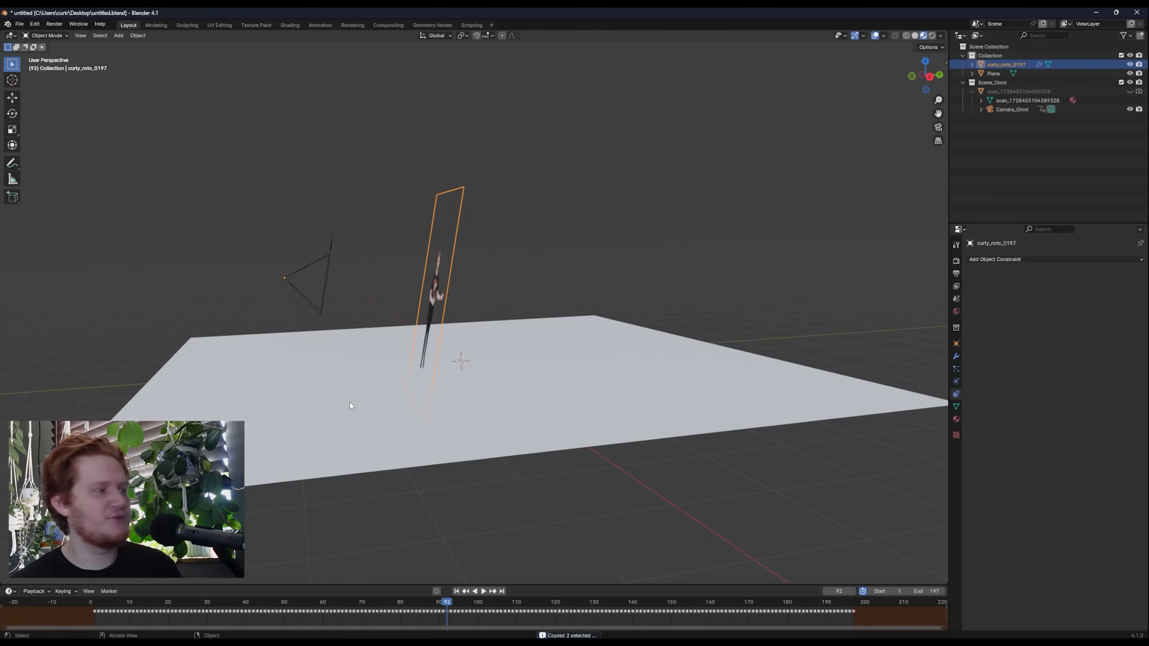
{"action": "left_click", "coordinate": [491, 269]}
{"action": "left_click", "coordinate": [437, 275]}
{"action": "middle_click_drag", "start_coordinate": [437, 275], "coordinate": [464, 282]}
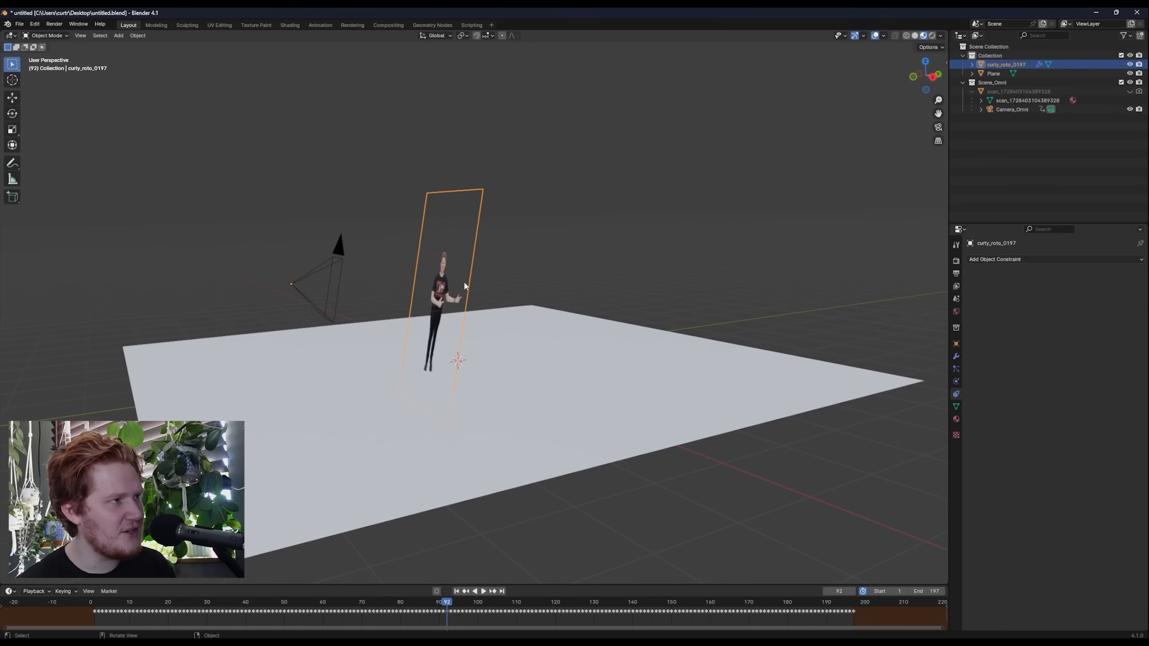
{"action": "left_click", "coordinate": [338, 246], "text": "shift"}
{"action": "key", "text": "ctrl+c"}
{"action": "left_click", "coordinate": [329, 254]}
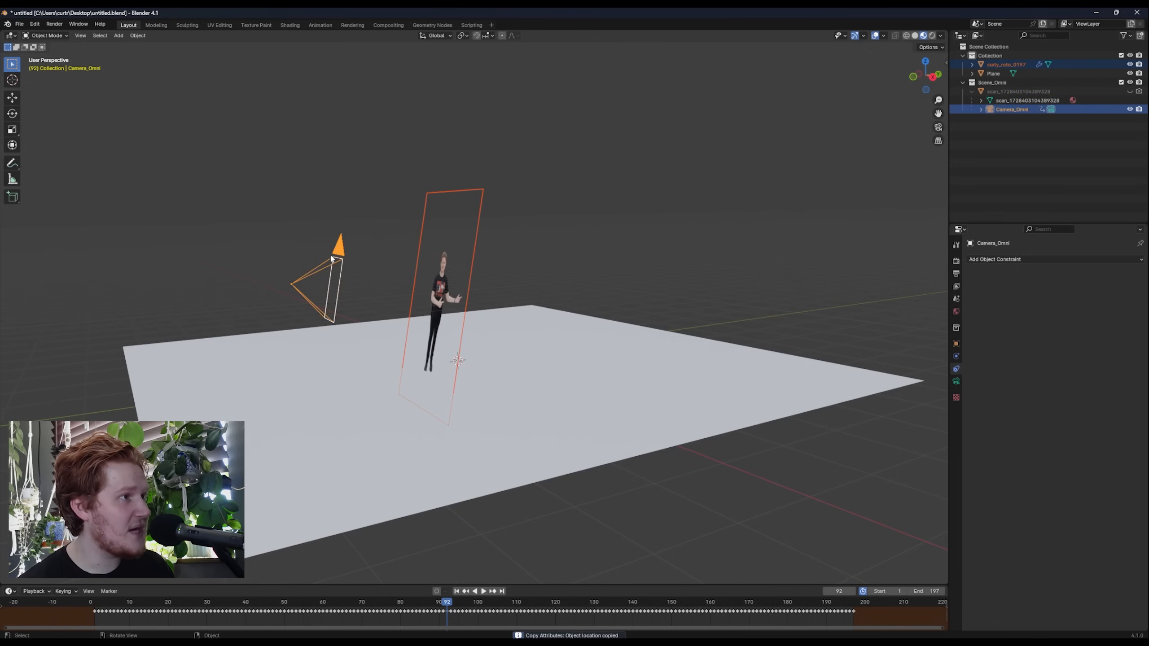
{"action": "key", "text": "ctrl+c"}
{"action": "left_click", "coordinate": [319, 264]}
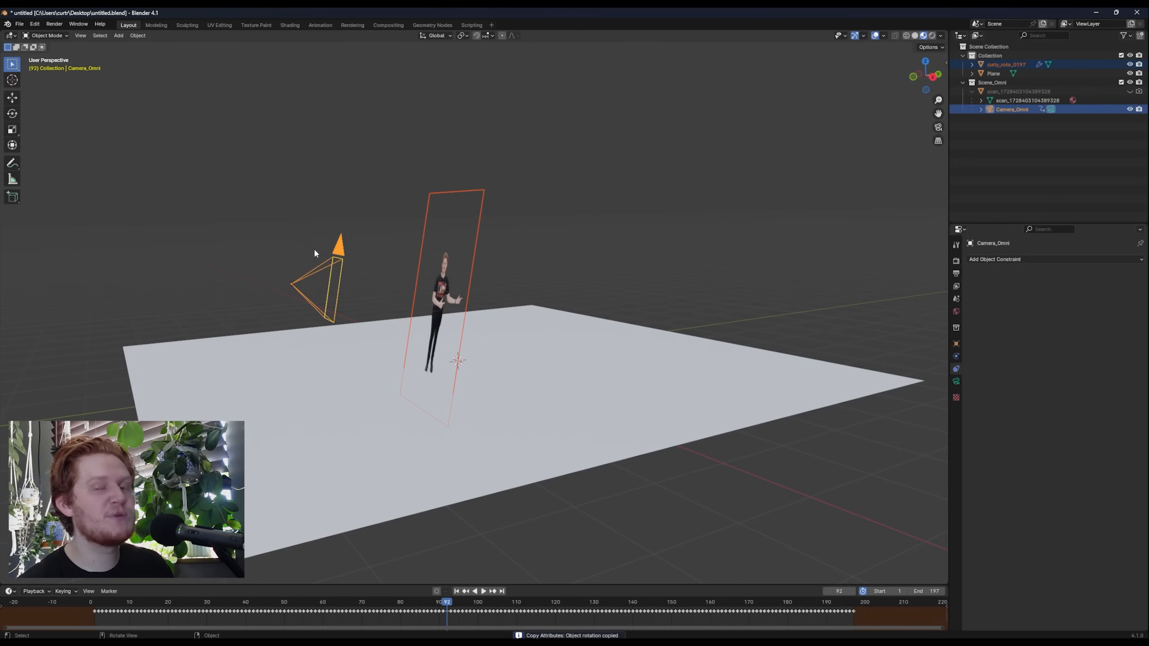
Add Copy Location and Copy Rotation constraints to the image plane, both targeting Camera_Omni.
{"action": "left_click", "coordinate": [371, 254]}
{"action": "left_click", "coordinate": [437, 273]}
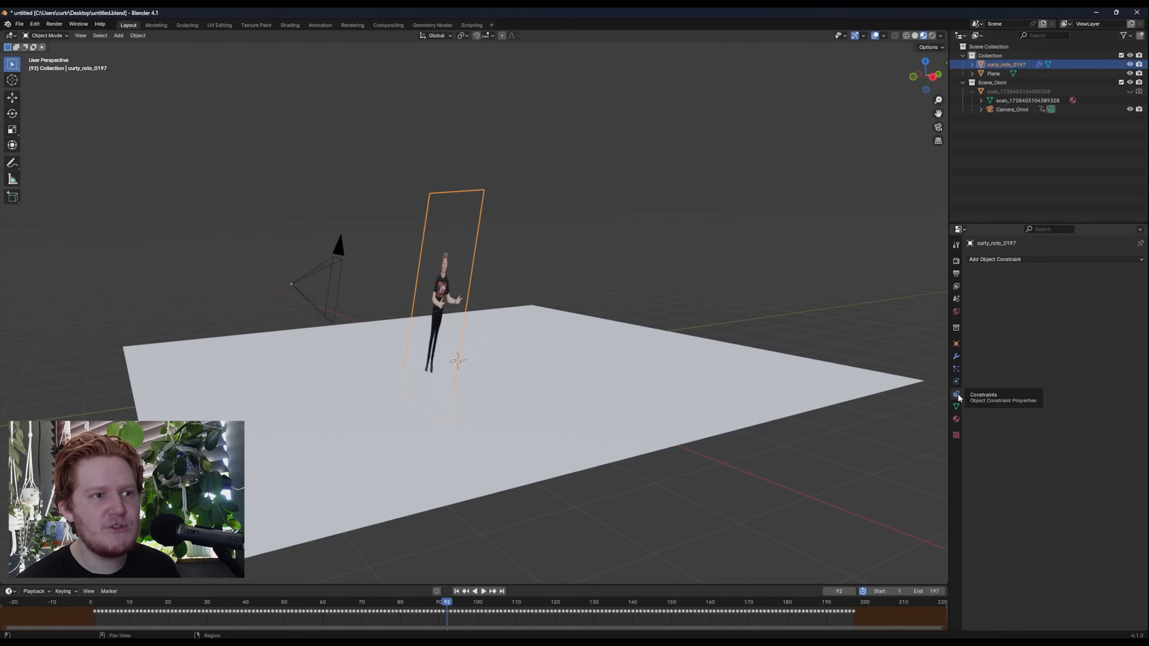
{"action": "left_click", "coordinate": [1011, 260]}
{"action": "left_click", "coordinate": [1003, 285]}
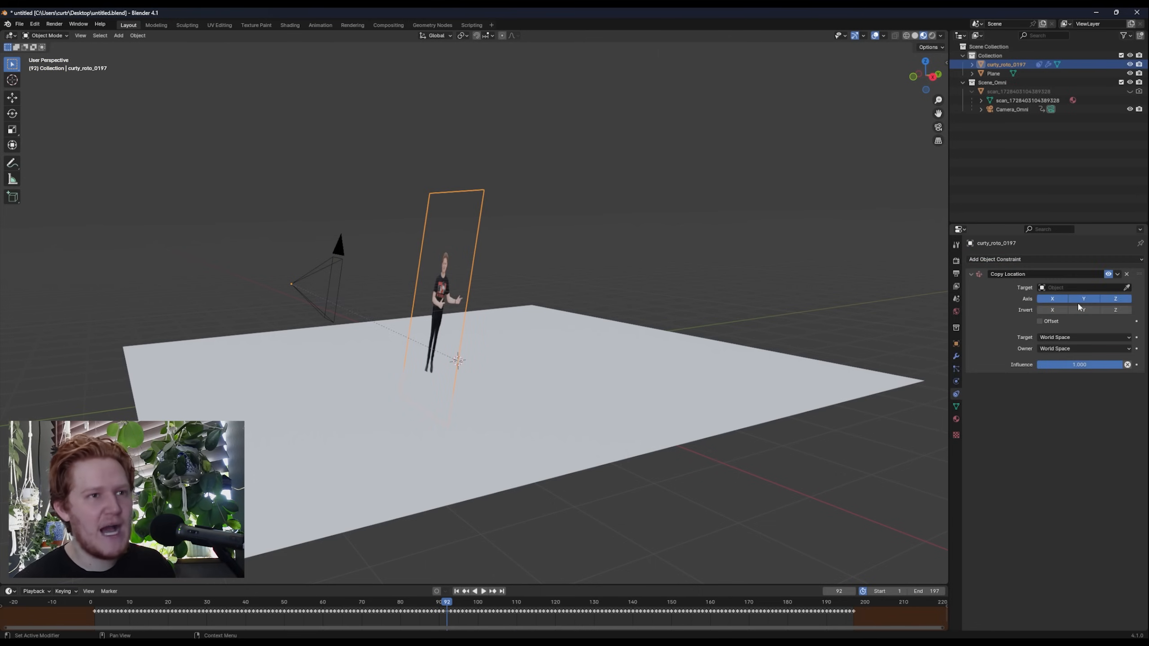
{"action": "left_click", "coordinate": [1029, 259]}
{"action": "left_click", "coordinate": [1005, 296]}
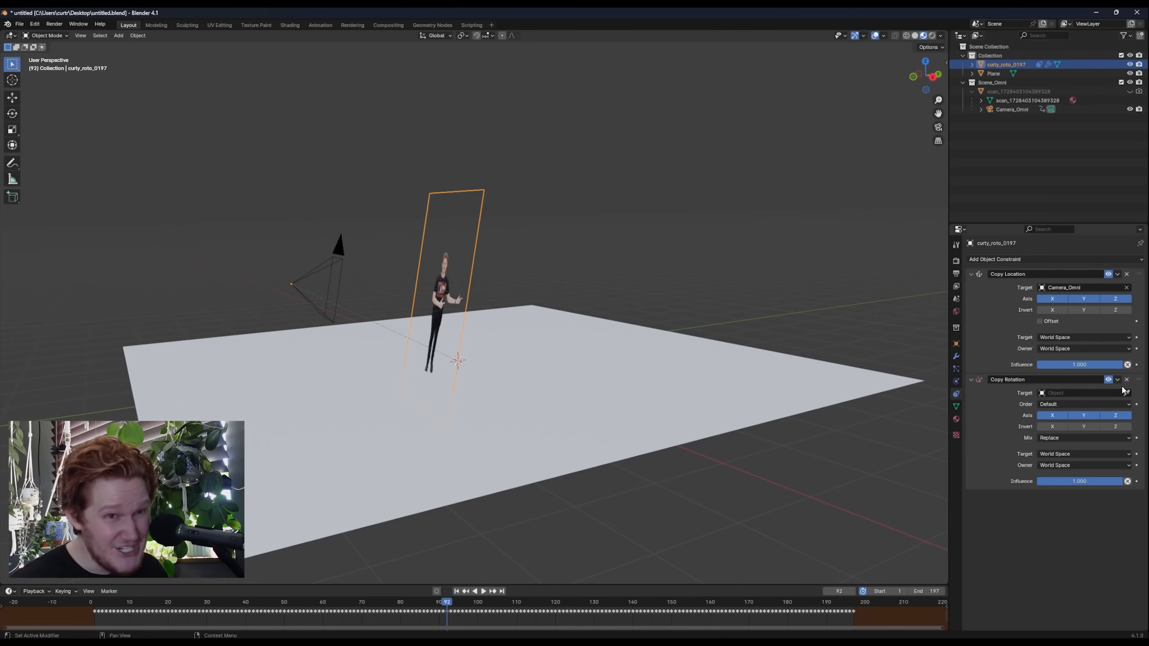
{"action": "left_click", "coordinate": [1125, 392]}
{"action": "left_click", "coordinate": [342, 243]}
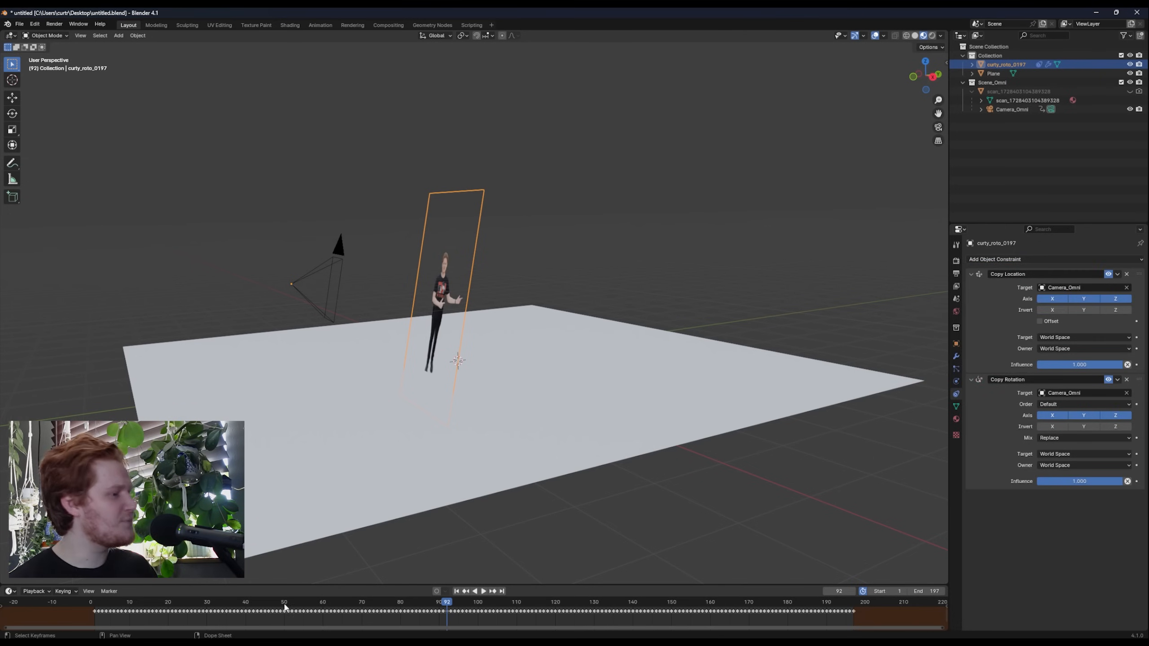
Go to frame 10 and turn off the X axis in the image plane's Copy Rotation constraint.
{"action": "left_click_drag", "start_coordinate": [284, 603], "coordinate": [130, 603]}
{"action": "mouse_move", "coordinate": [424, 456]}
{"action": "middle_mouse_down"}
{"action": "mouse_move", "coordinate": [399, 450]}
{"action": "mouse_move", "coordinate": [411, 450]}
{"action": "middle_mouse_up"}
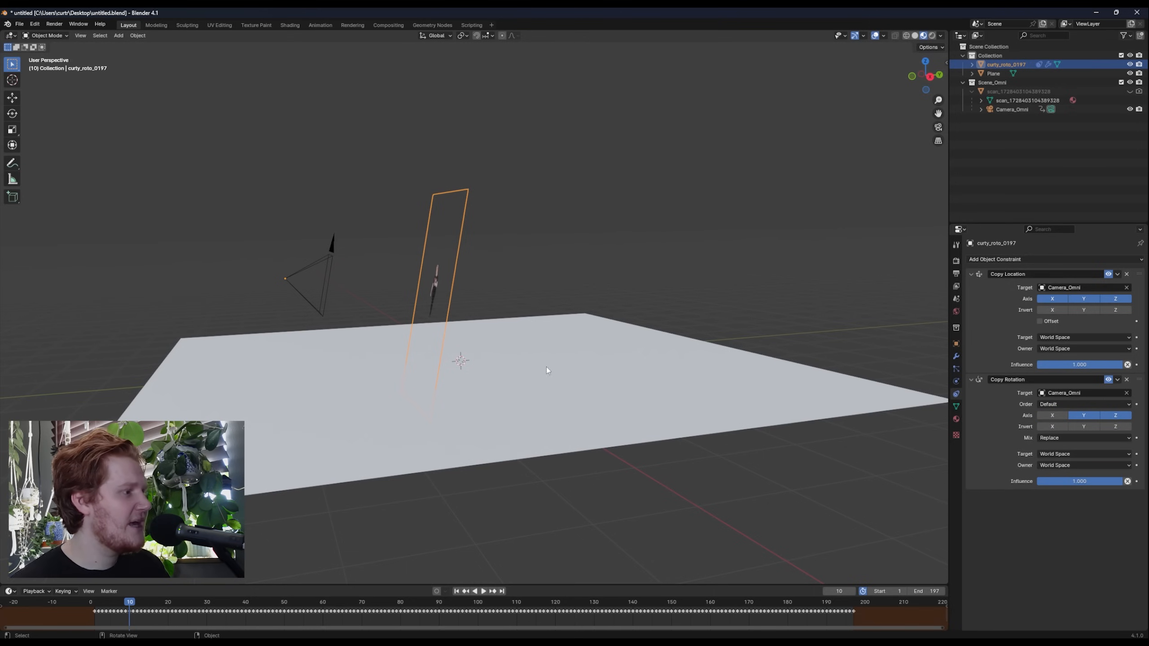
{"action": "middle_click_drag", "start_coordinate": [669, 328], "coordinate": [604, 341]}
{"action": "middle_click_drag", "start_coordinate": [440, 270], "coordinate": [569, 293]}
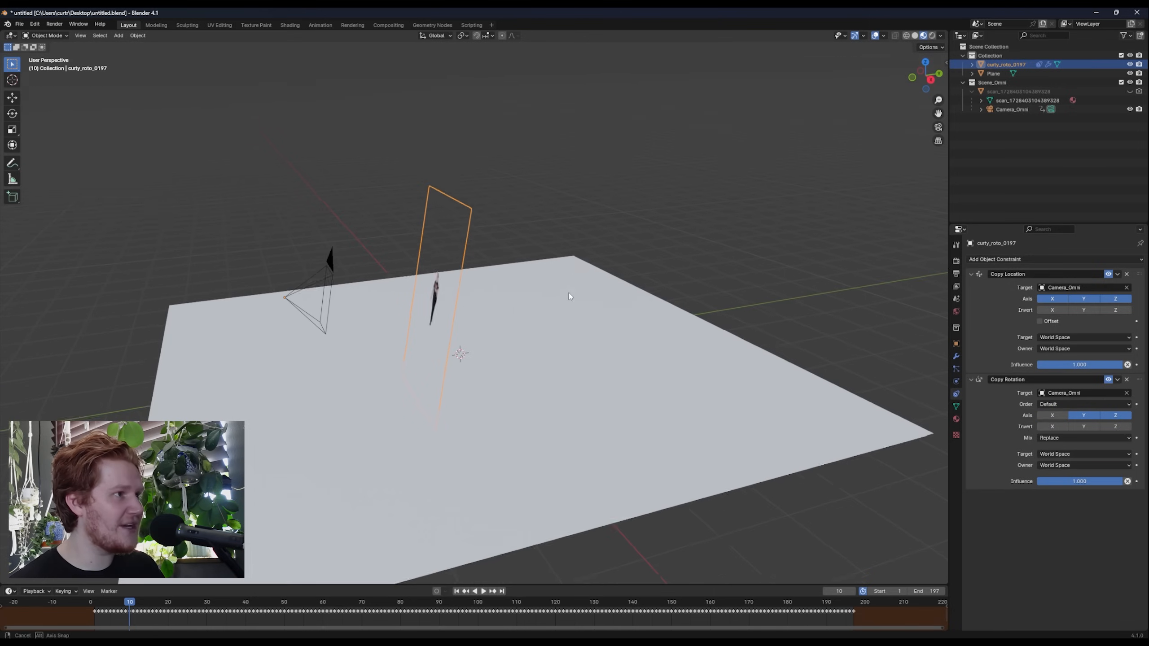
Rotate the image plane's mesh about its local X axis in Edit Mode to stand it roughly upright.
{"action": "key", "text": "Tab"}
{"action": "key", "text": "r"}
{"action": "key", "text": "x"}
{"action": "key", "text": "x"}
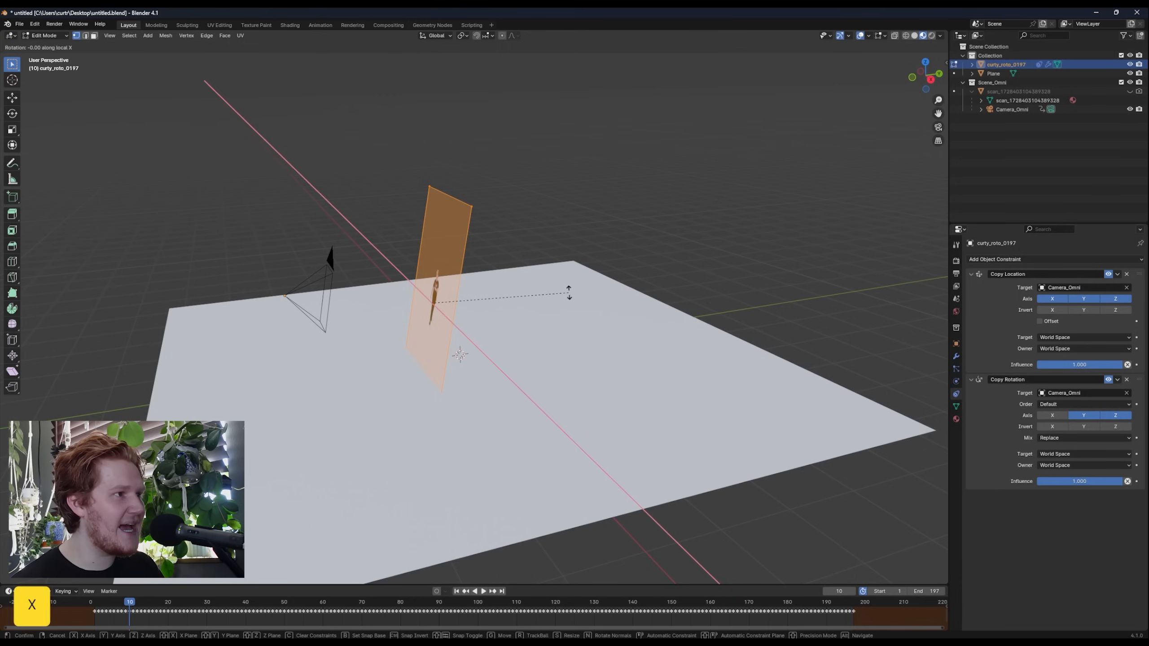
{"action": "left_click", "coordinate": [570, 262]}
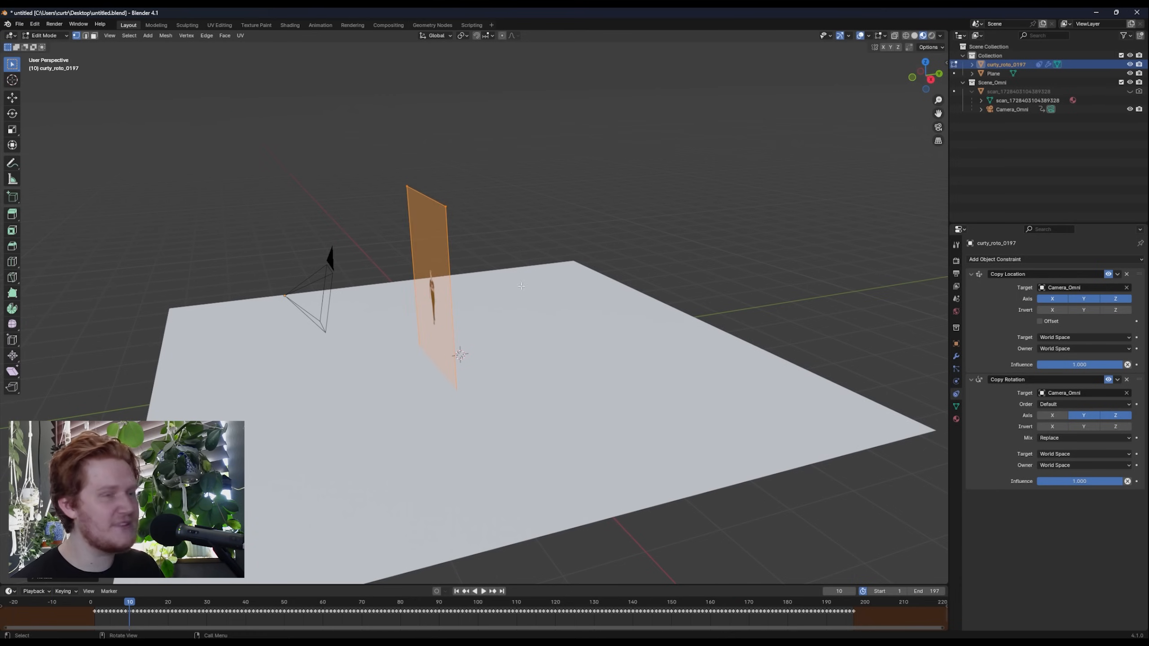
Refine the mesh's local X rotation from the top view until the plane is exactly vertical, and return to Object Mode.
{"action": "middle_click_drag", "start_coordinate": [571, 262], "coordinate": [514, 390]}
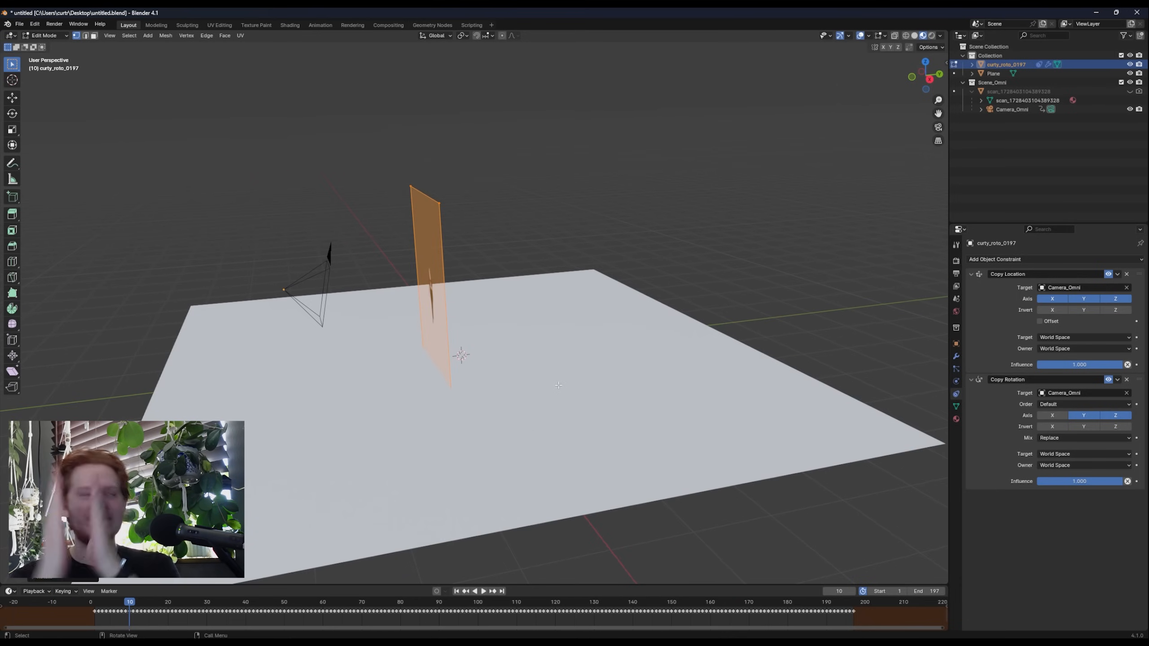
{"action": "key", "text": "KP_7"}
{"action": "key", "text": "Home"}
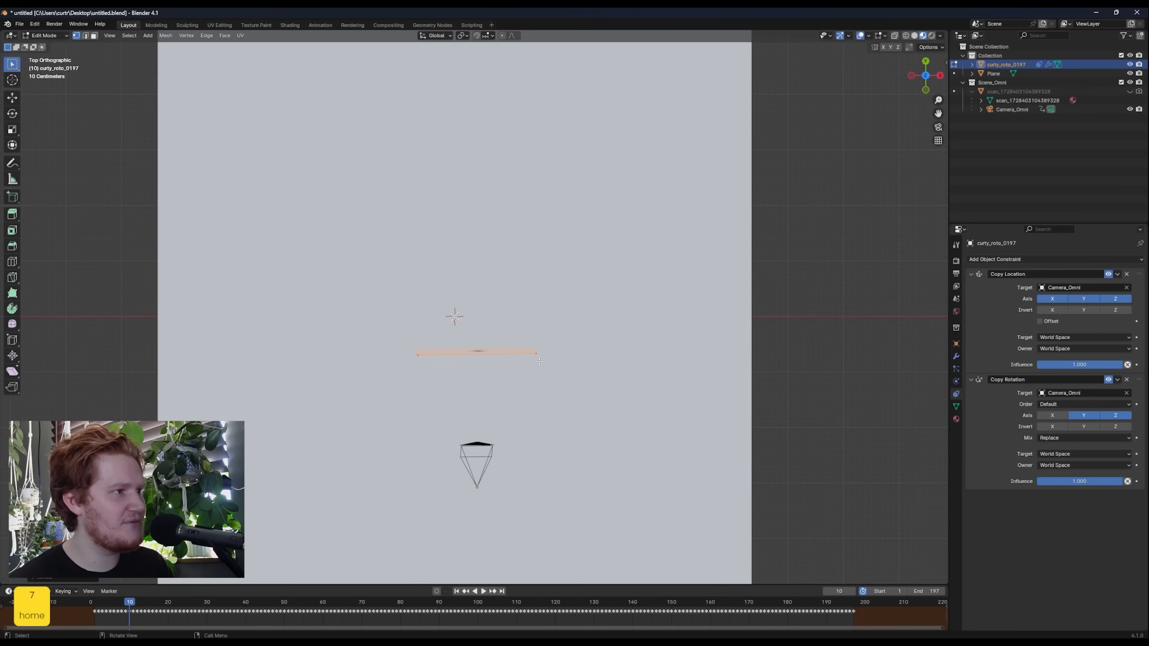
{"action": "key", "text": "r"}
{"action": "key", "text": "x"}
{"action": "key", "text": "x"}
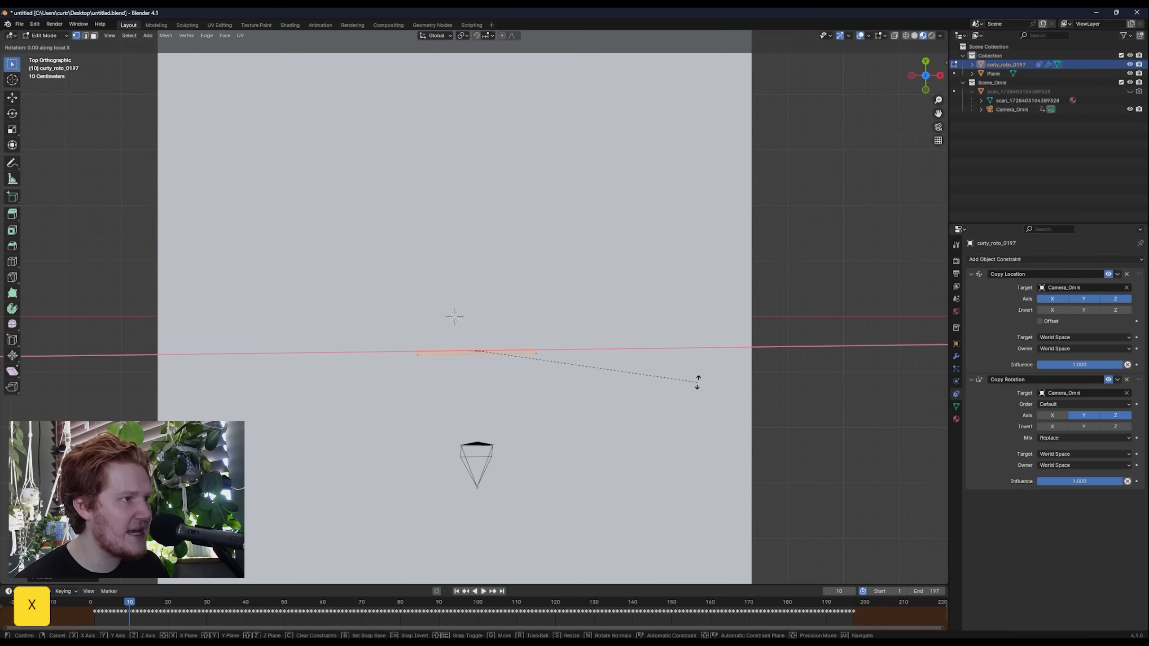
{"action": "left_click", "coordinate": [697, 375]}
{"action": "middle_click_drag", "start_coordinate": [633, 405], "coordinate": [588, 399]}
{"action": "key", "text": "Tab"}
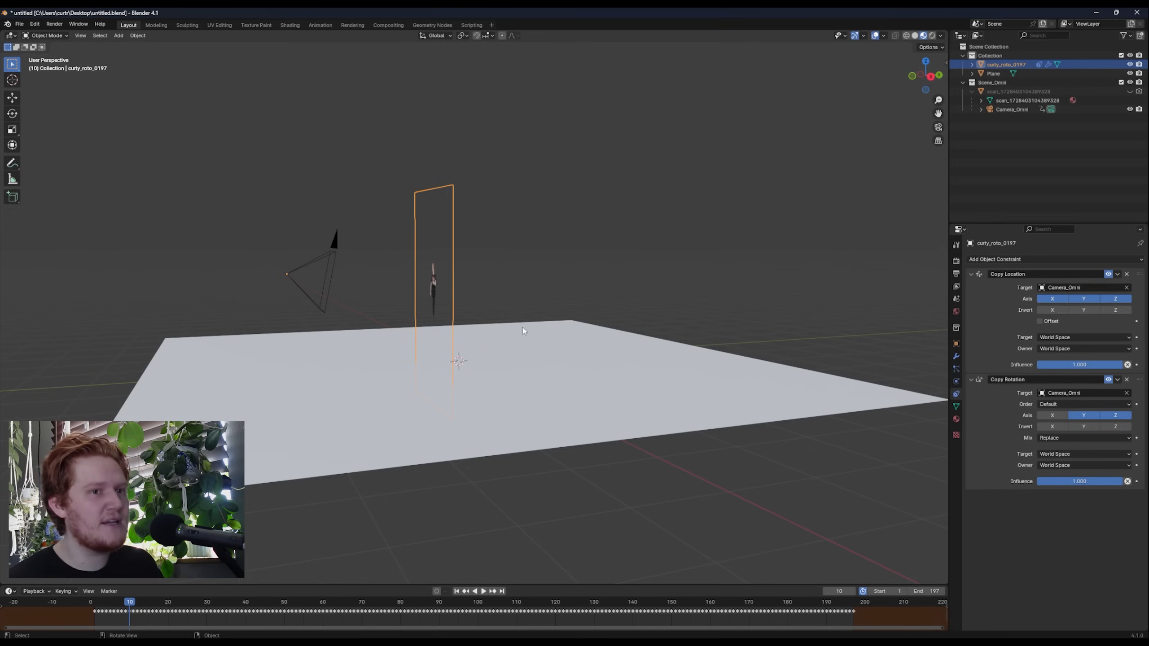
Scale the image plane up so the man's feet meet the ground at frame 10, and look through the camera.
{"action": "middle_click_drag", "start_coordinate": [522, 326], "coordinate": [483, 309]}
{"action": "middle_click_drag", "start_coordinate": [493, 313], "coordinate": [523, 318]}
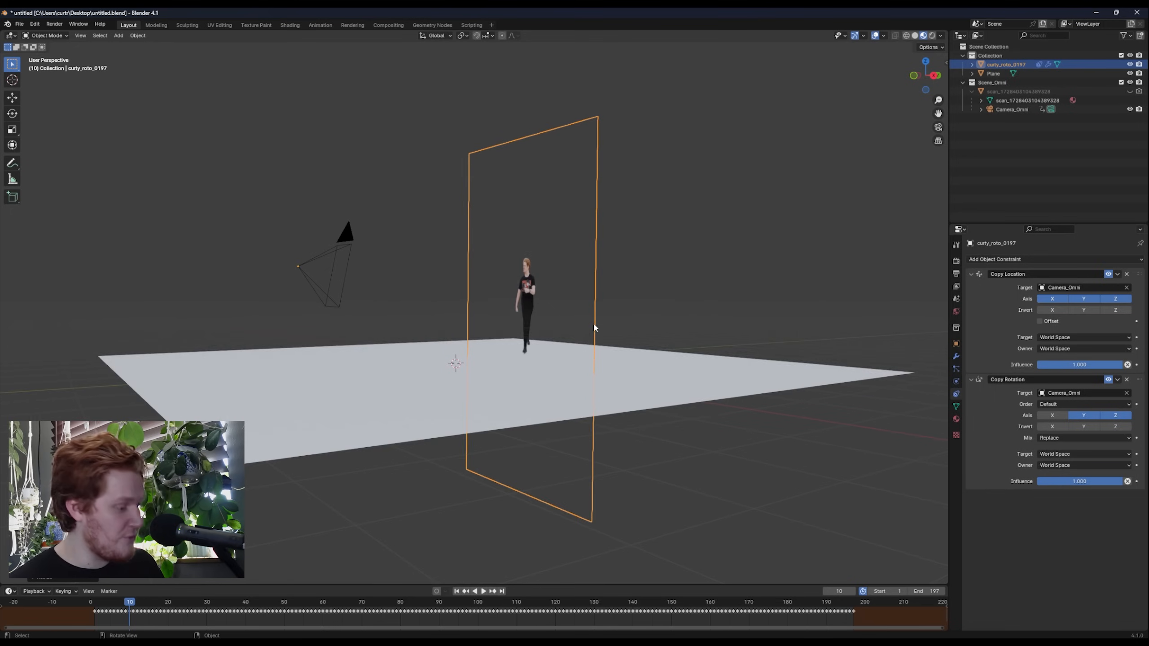
{"action": "scroll", "coordinate": [593, 323], "scroll_direction": "up", "scroll_amount": 1}
{"action": "middle_click_drag", "start_coordinate": [594, 323], "coordinate": [610, 343], "text": "shift"}
{"action": "key", "text": "KP_0"}
Try rotating the image plane about its local X axis in camera view.
{"action": "key", "text": "r"}
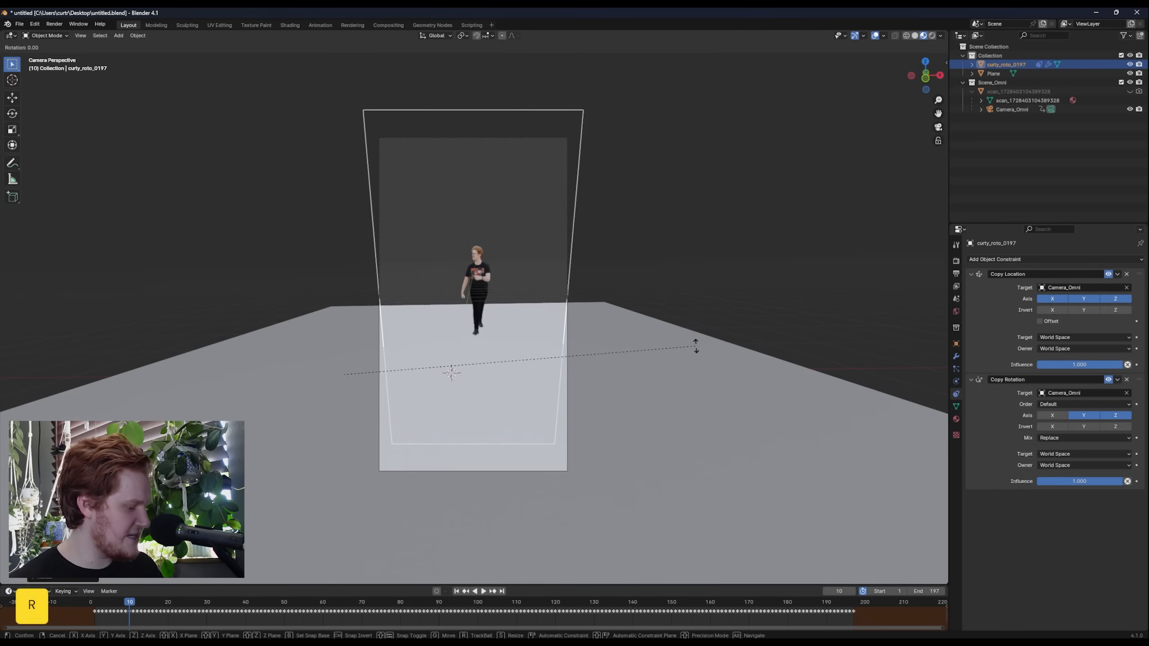
{"action": "key", "text": "x"}
{"action": "key", "text": "x"}
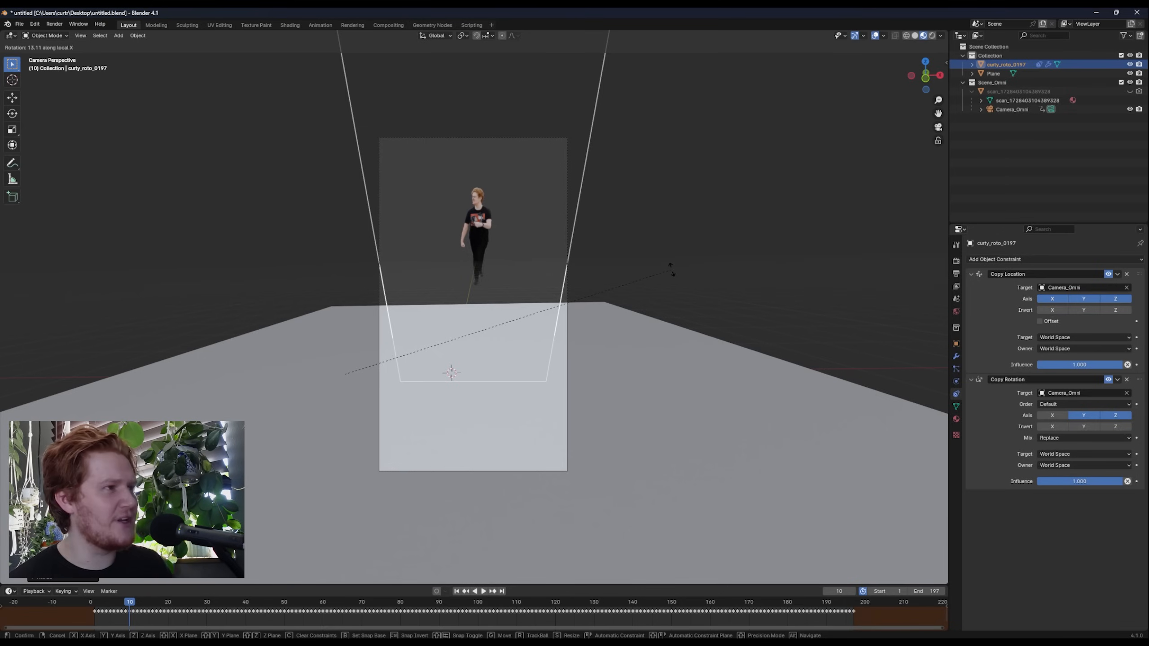
{"action": "key", "text": "Escape"}
Add a UV Project modifier to the image plane with Camera_Omni as the projector object.
{"action": "left_click", "coordinate": [955, 355]}
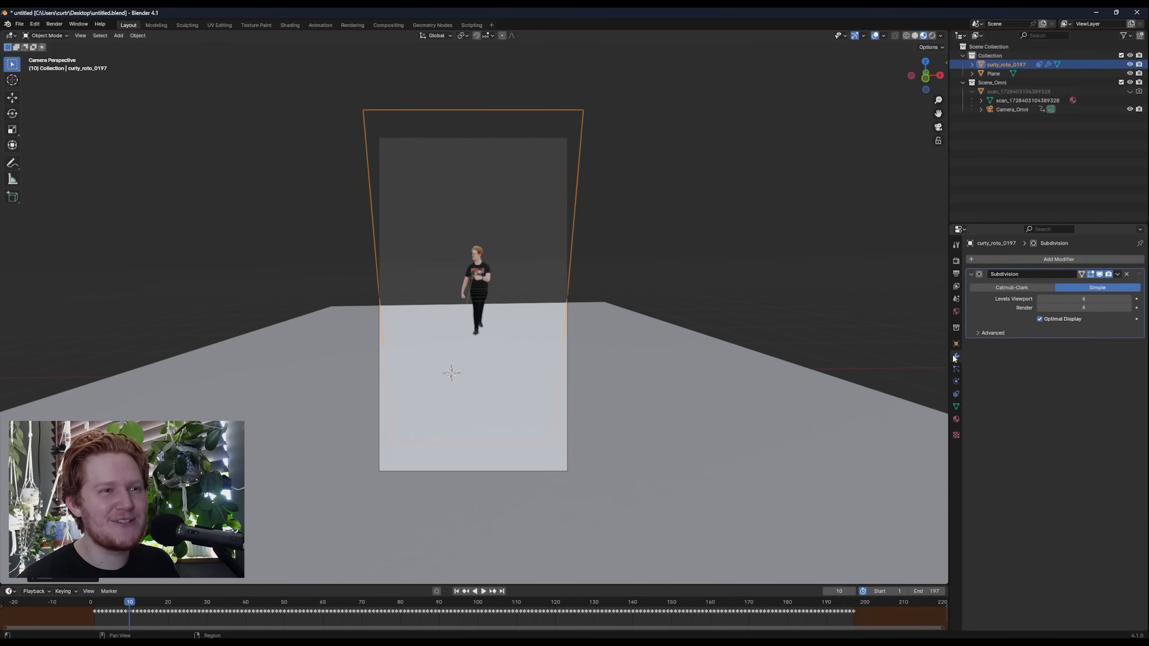
{"action": "left_click", "coordinate": [1038, 261]}
{"action": "type", "text": "uv"}
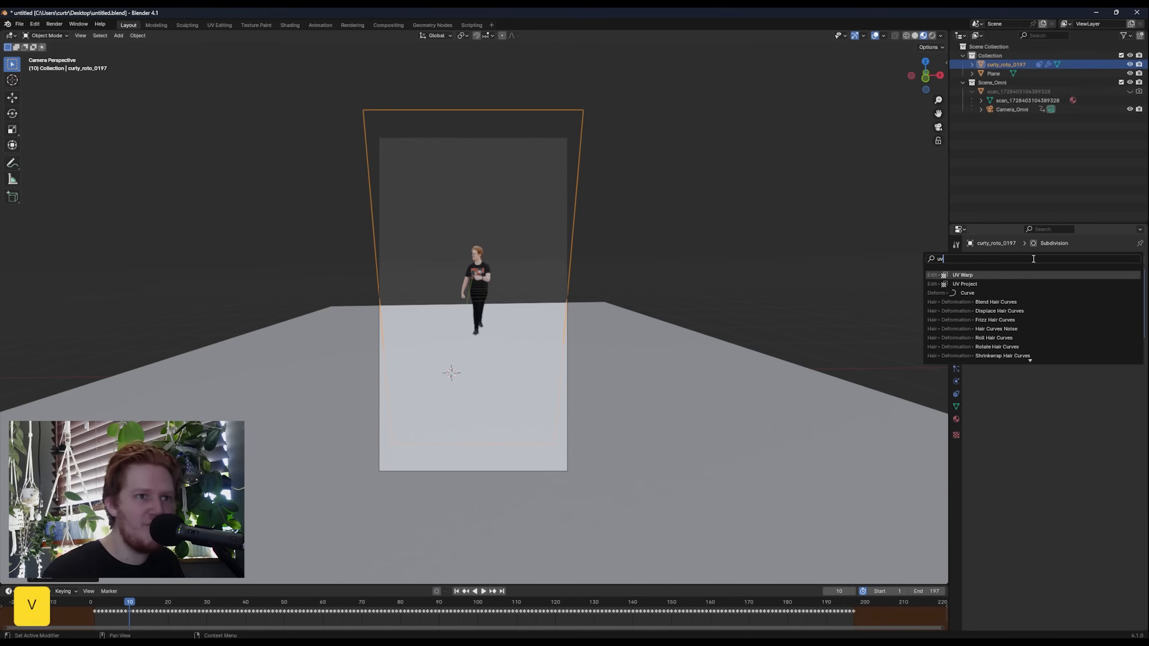
{"action": "key", "text": "Return"}
{"action": "left_click", "coordinate": [1126, 435]}
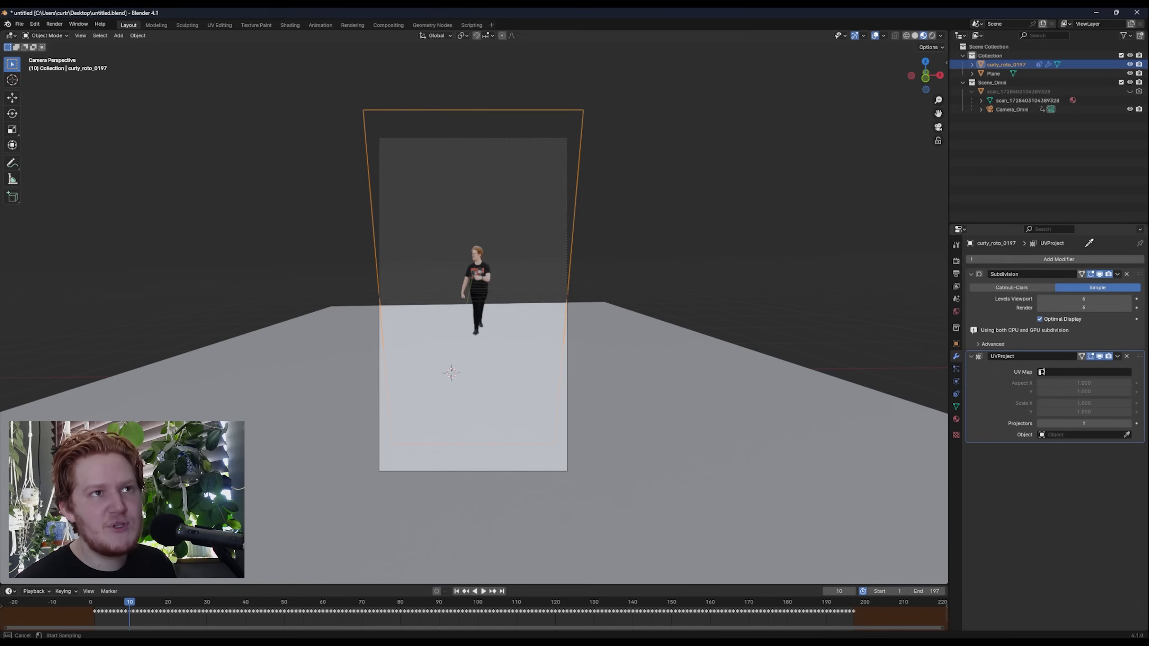
{"action": "left_click", "coordinate": [1015, 107]}
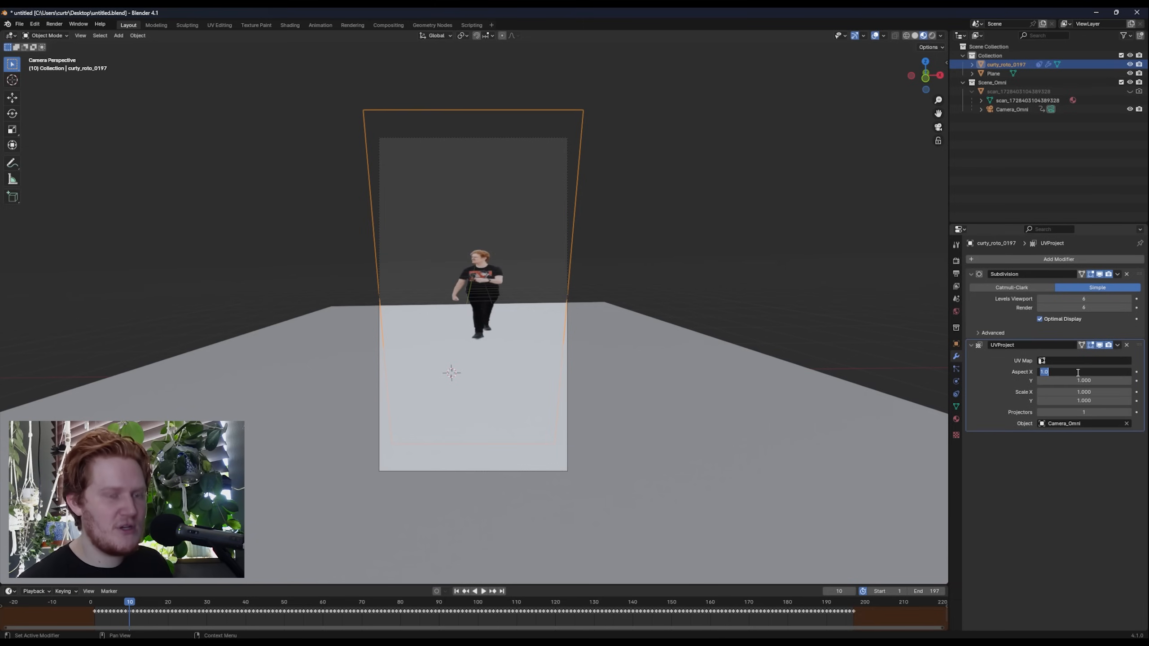
Set the UV Project modifier's aspect to X 6 and Y 9.
{"action": "type", "text": "9"}
{"action": "key", "text": "Tab"}
{"action": "type", "text": "9"}
{"action": "key", "text": "Return"}
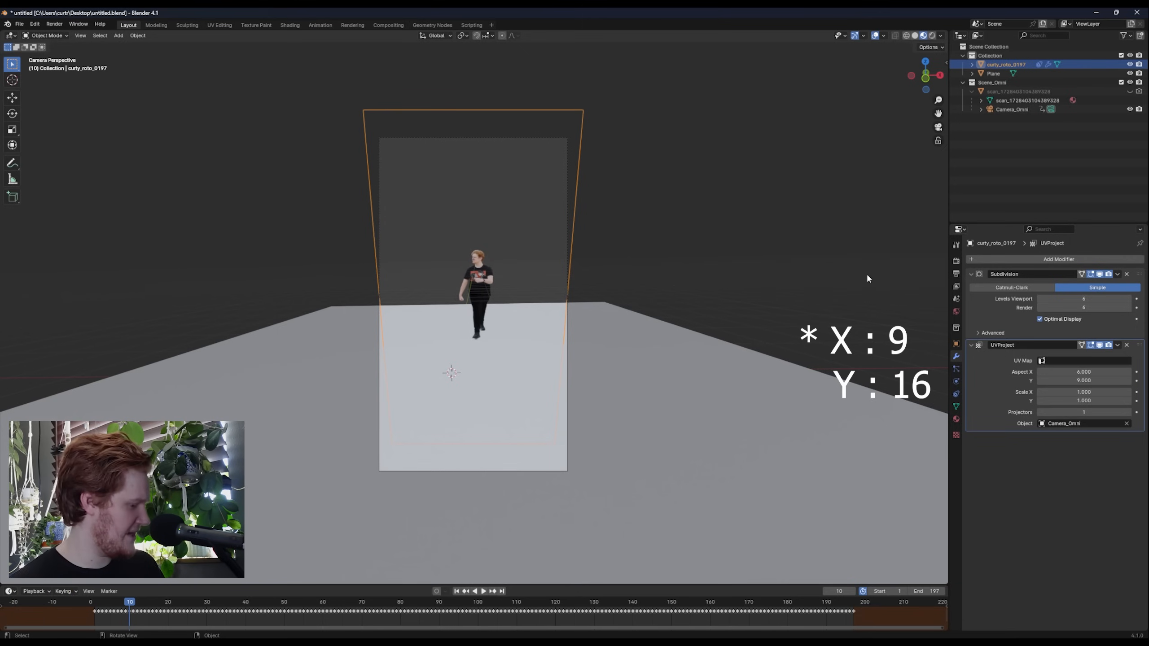
Try rotating the image plane to test how the camera-projected footage holds up, viewing it from the side.
{"action": "key", "text": "r"}
{"action": "key", "text": "x"}
{"action": "left_click", "coordinate": [715, 273]}
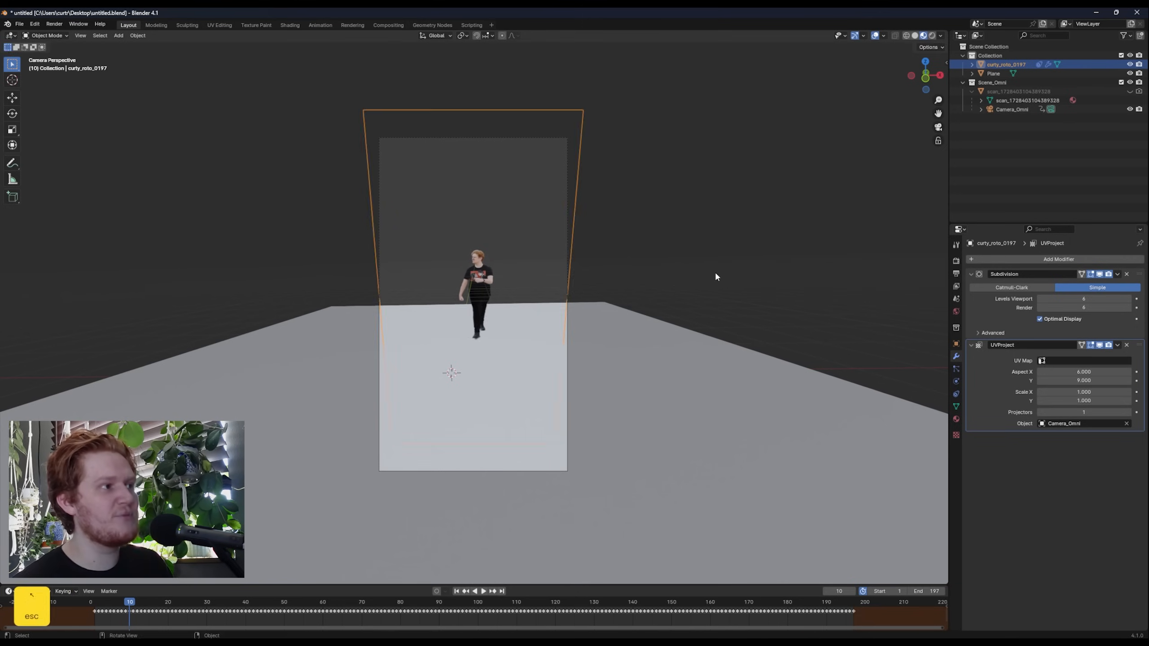
{"action": "middle_click_drag", "start_coordinate": [715, 271], "coordinate": [562, 321]}
{"action": "key", "text": "shift+a"}
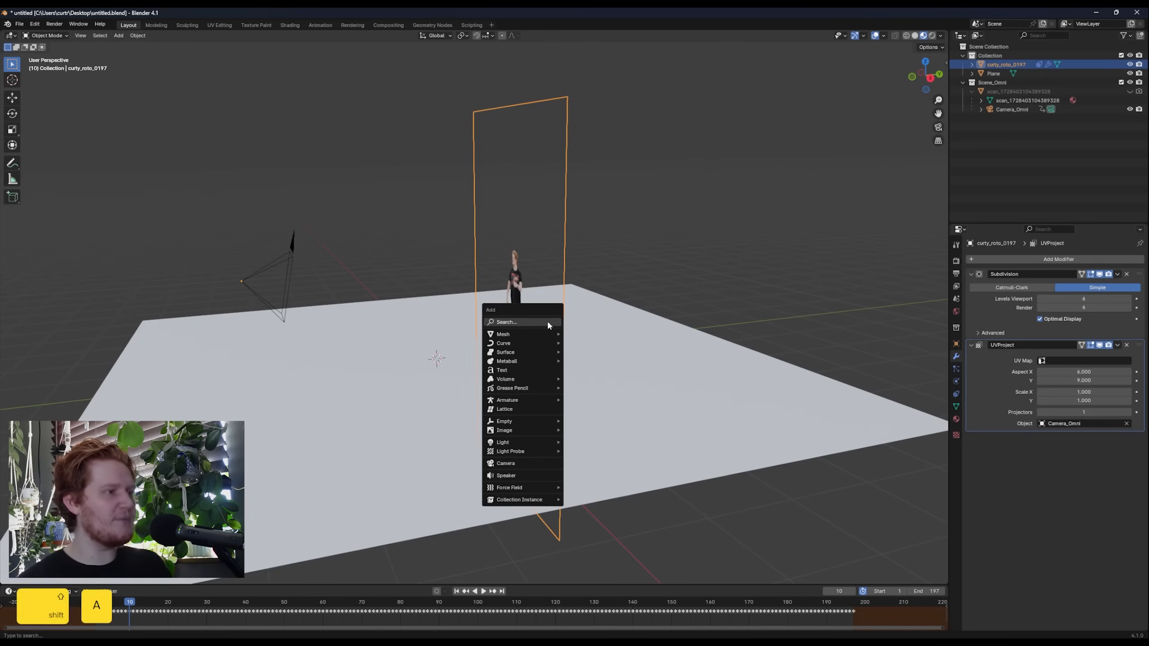
{"action": "key", "text": "Escape"}
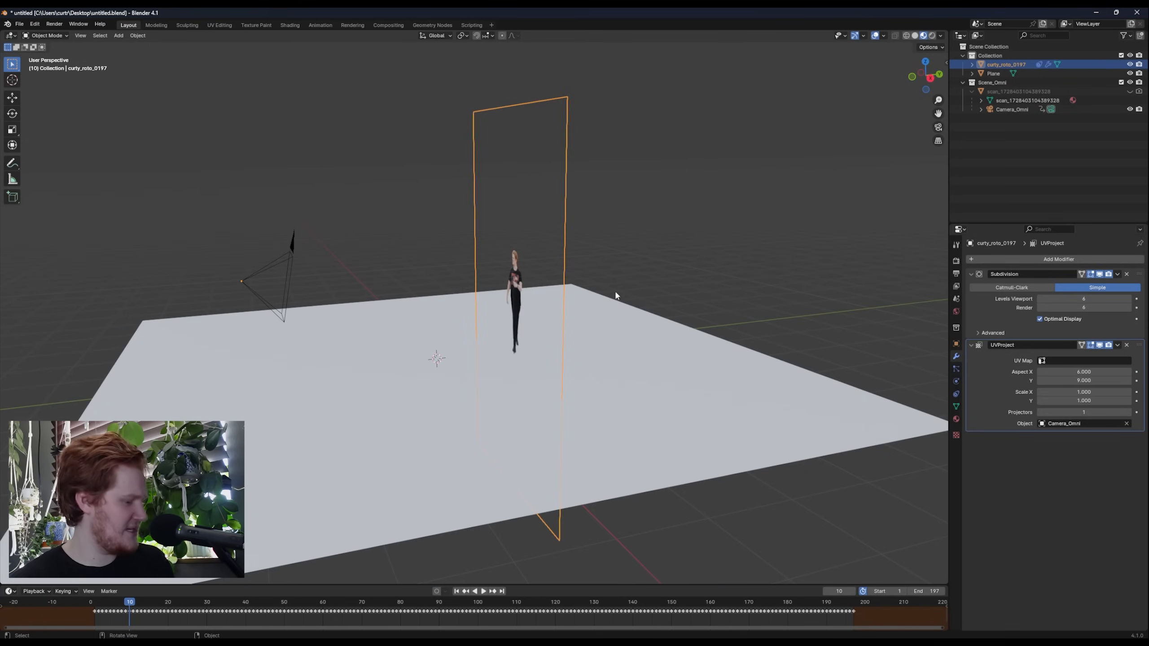
{"action": "key", "text": "r"}
{"action": "key", "text": "z"}
{"action": "key", "text": "z"}
{"action": "left_click", "coordinate": [642, 336]}
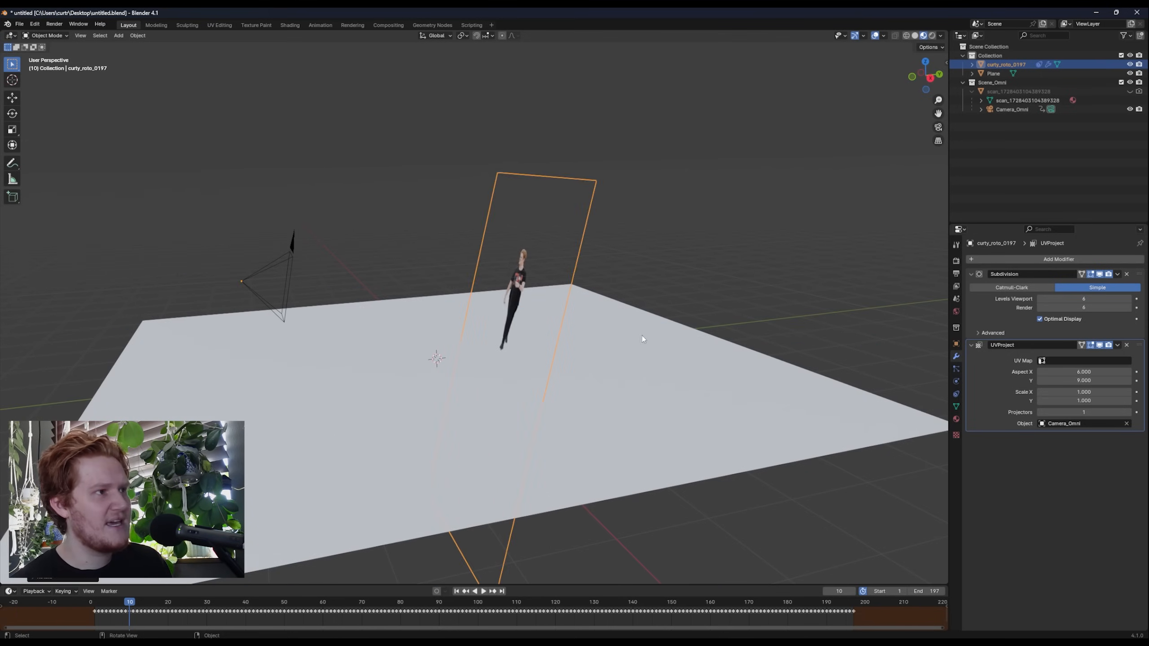
{"action": "middle_click_drag", "start_coordinate": [641, 336], "coordinate": [590, 320]}
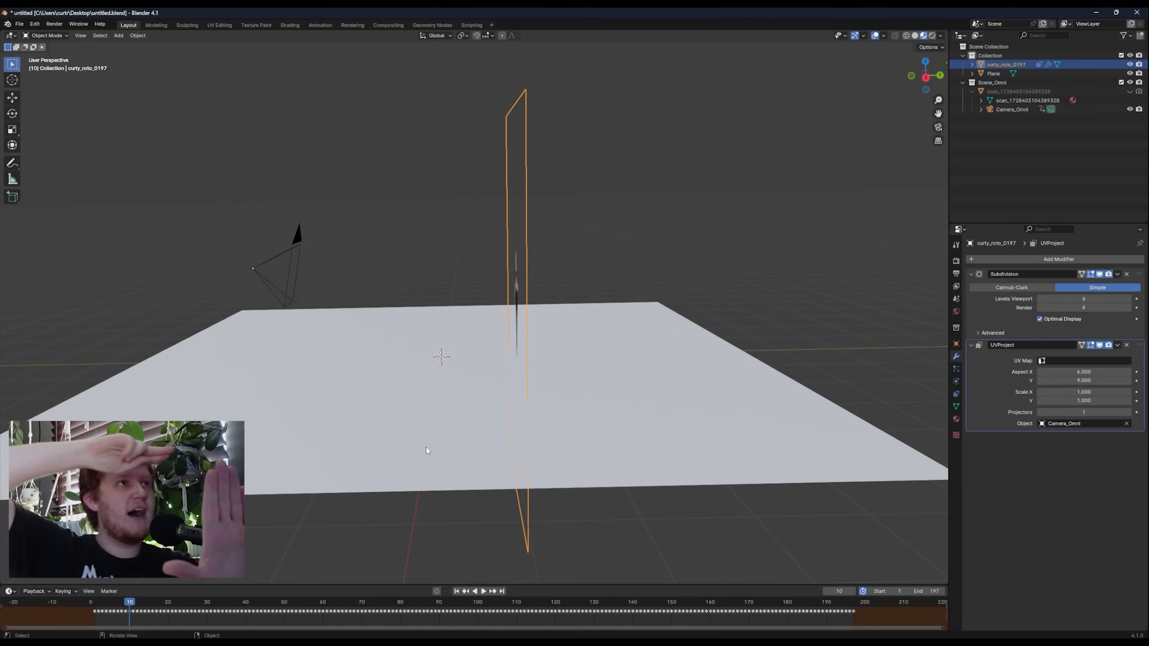
Try tilting the image plane's mesh in Edit Mode to test how the camera projection holds up.
{"action": "middle_click_drag", "start_coordinate": [427, 448], "coordinate": [524, 337]}
{"action": "key", "text": "Tab"}
{"action": "key", "text": "Tab"}
{"action": "key", "text": "KP_0"}
{"action": "key", "text": "KP_0"}
{"action": "key", "text": "ctrl+z"}
{"action": "key", "text": "ctrl+z"}
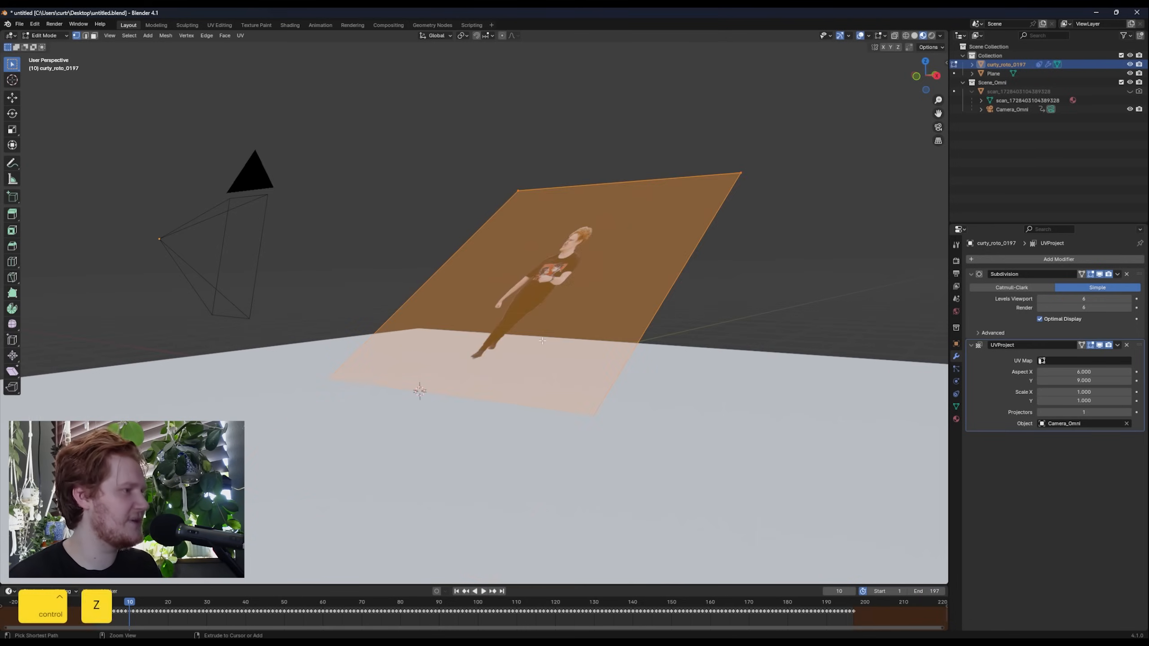
{"action": "key", "text": "Tab"}
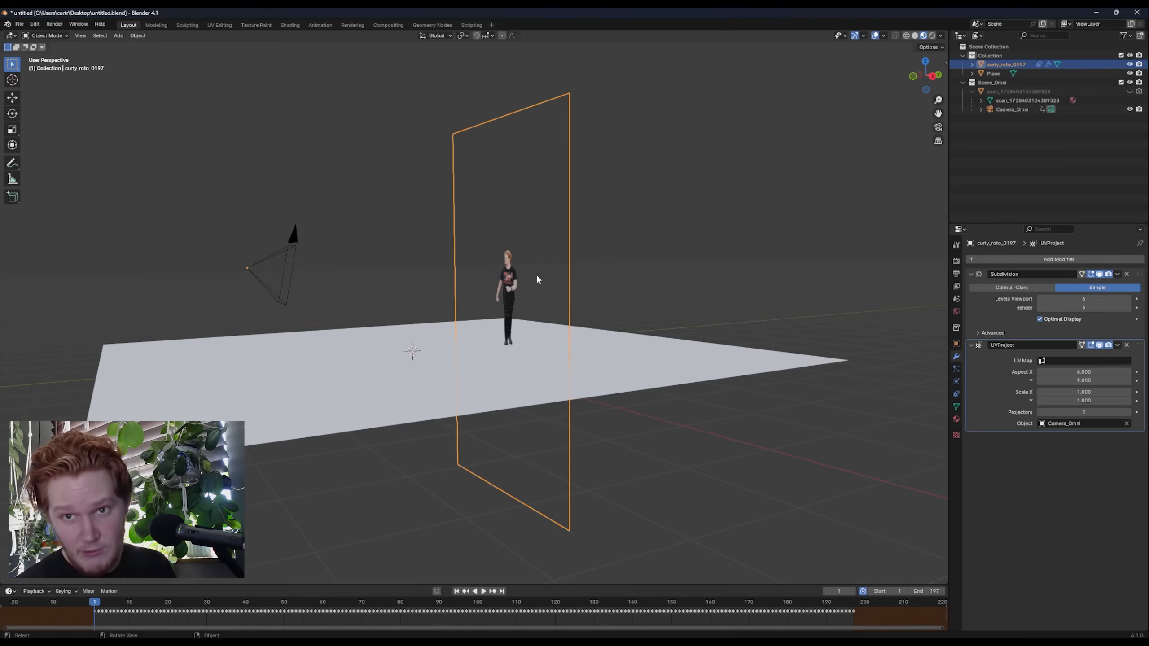
Scale the image plane in camera view at frame 1 to set the man's feet against the ground plane.
{"action": "key", "text": "KP_0"}
{"action": "key", "text": "s"}
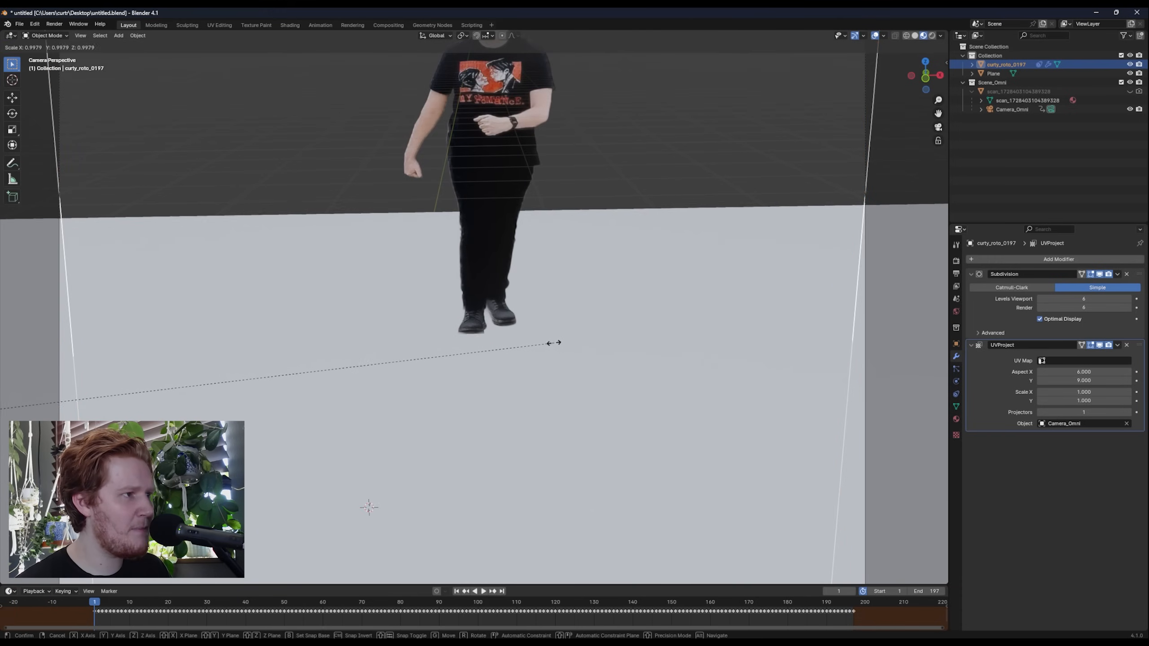
{"action": "left_click", "coordinate": [551, 342]}
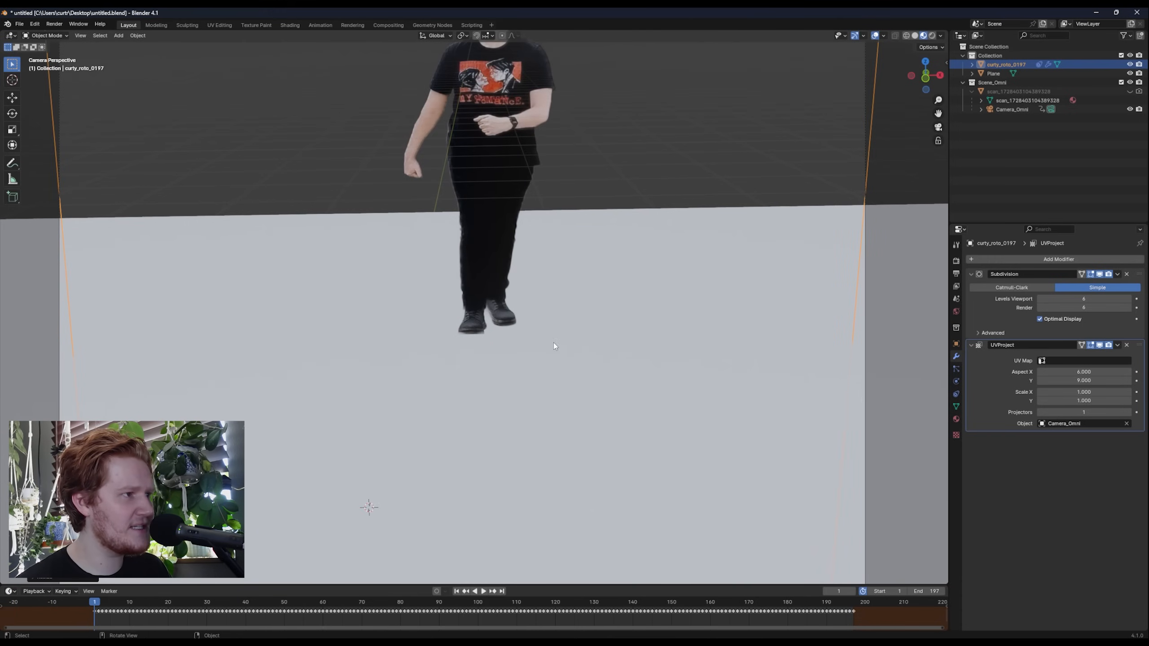
Enable auto keying and keyframe the image plane's scale of about 3.435 at frame 1.
{"action": "left_click", "coordinate": [9, 591]}
{"action": "left_click", "coordinate": [436, 591]}
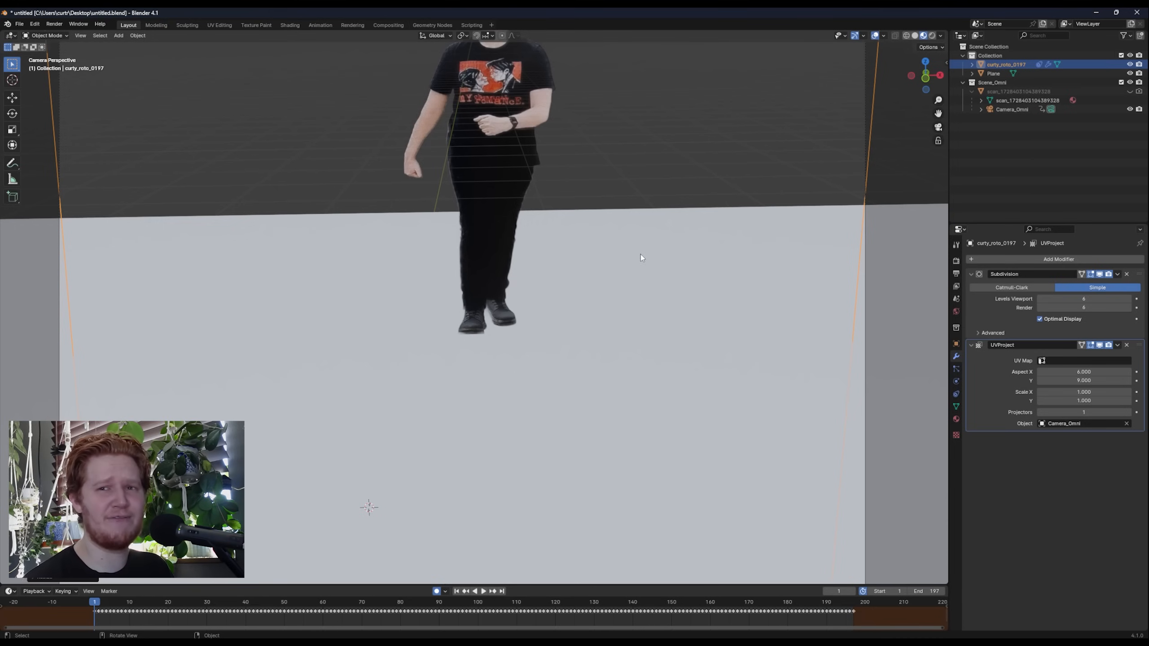
{"action": "key", "text": "n"}
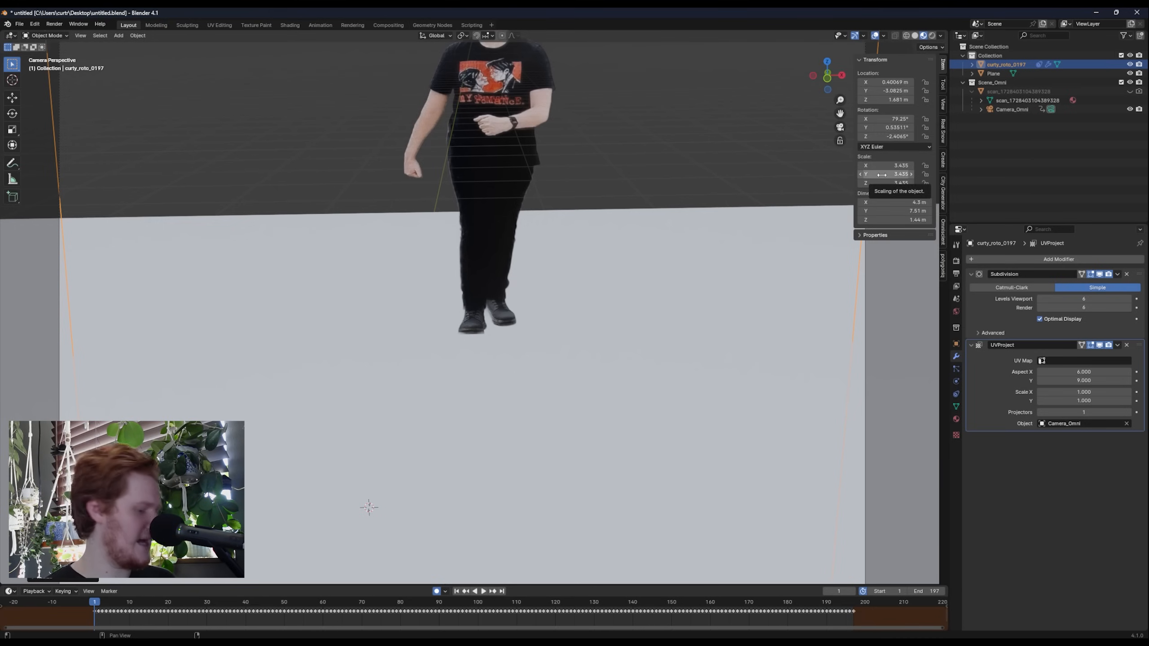
{"action": "key", "text": "i"}
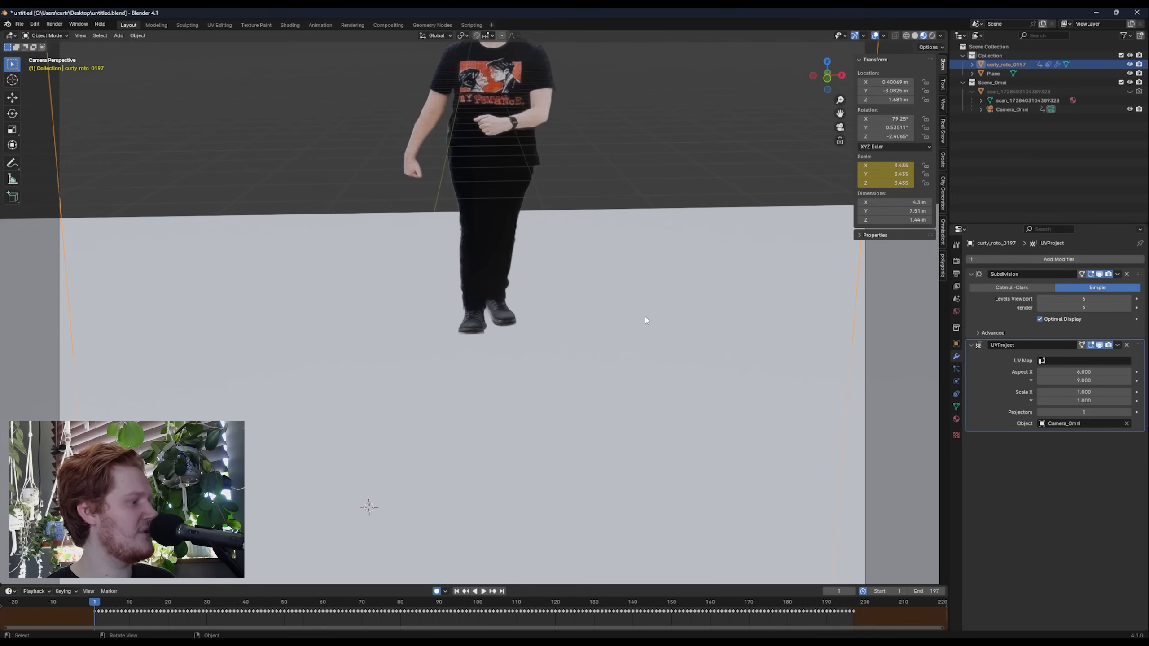
Keyframe the image plane's scale at about 3.242 on frame 6, about 3.065 on frame 12, and again on frame 17 to ground the feet.
{"action": "key", "text": "space"}
{"action": "key", "text": "space"}
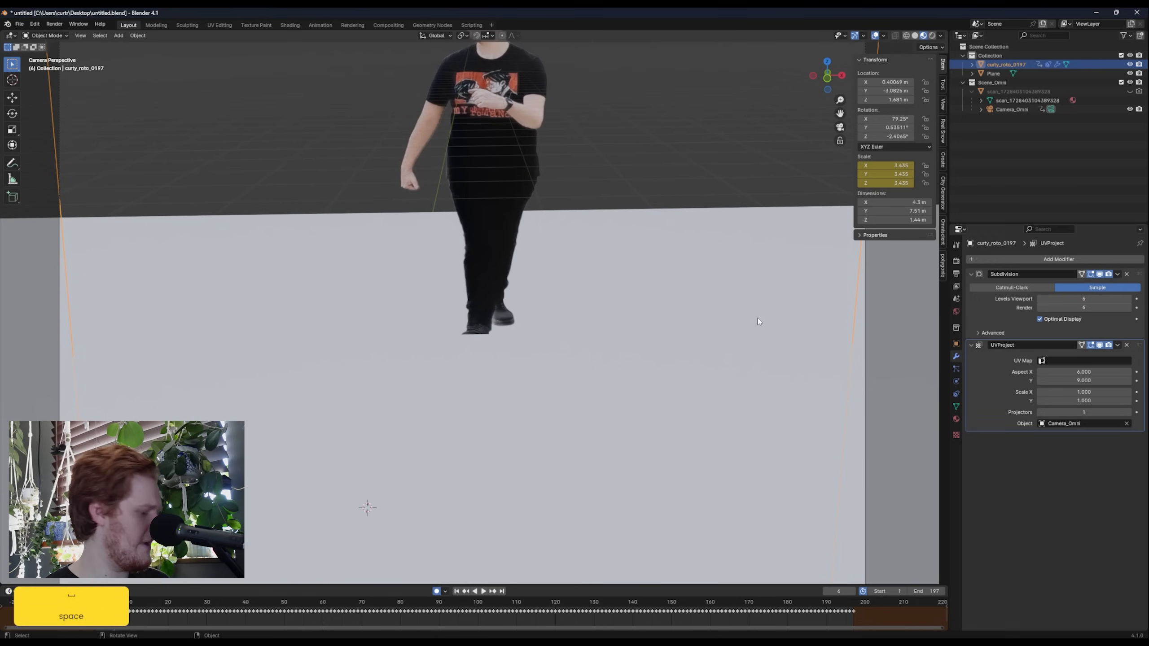
{"action": "key", "text": "s"}
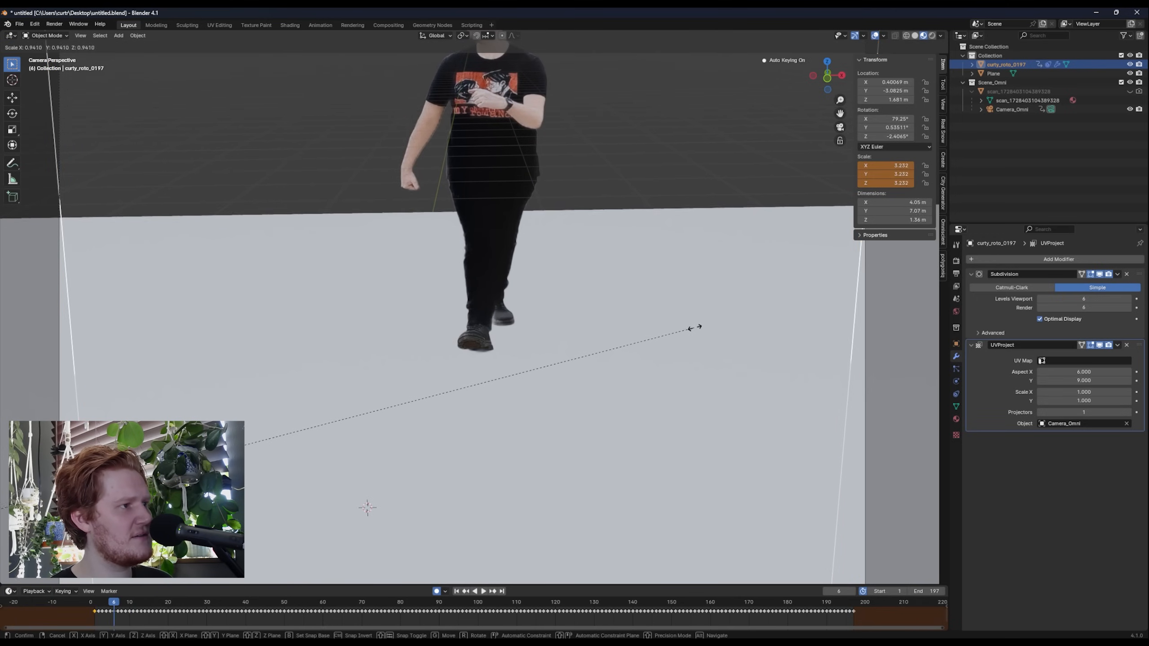
{"action": "left_click", "coordinate": [697, 327]}
{"action": "key", "text": "space"}
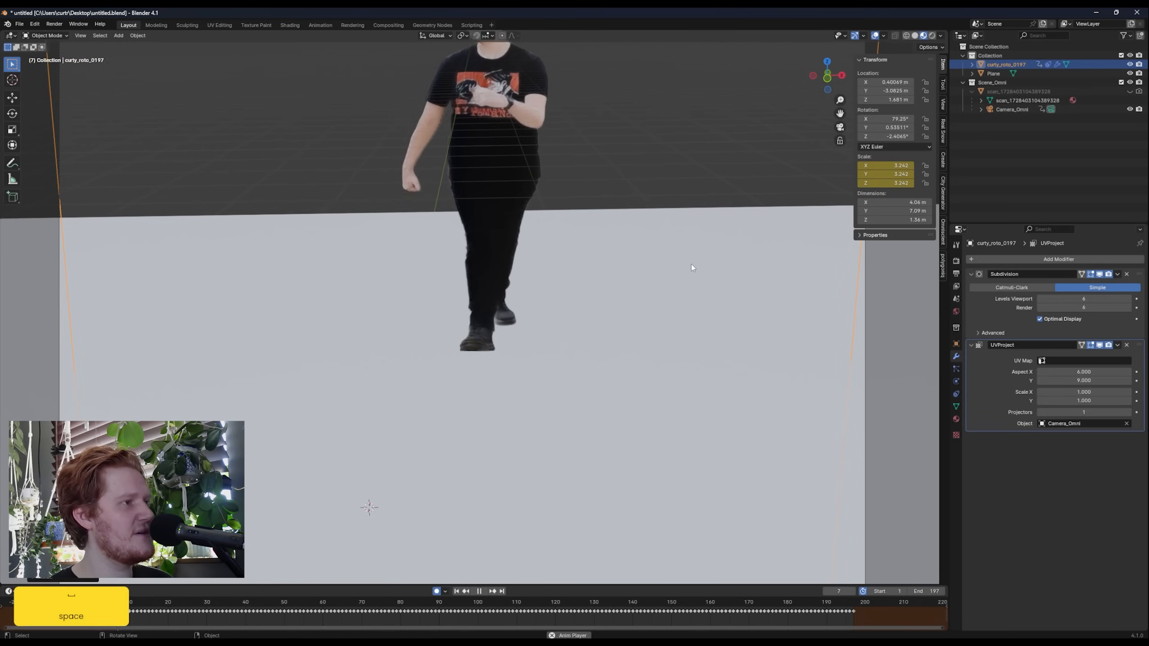
{"action": "key", "text": "space"}
{"action": "key", "text": "s"}
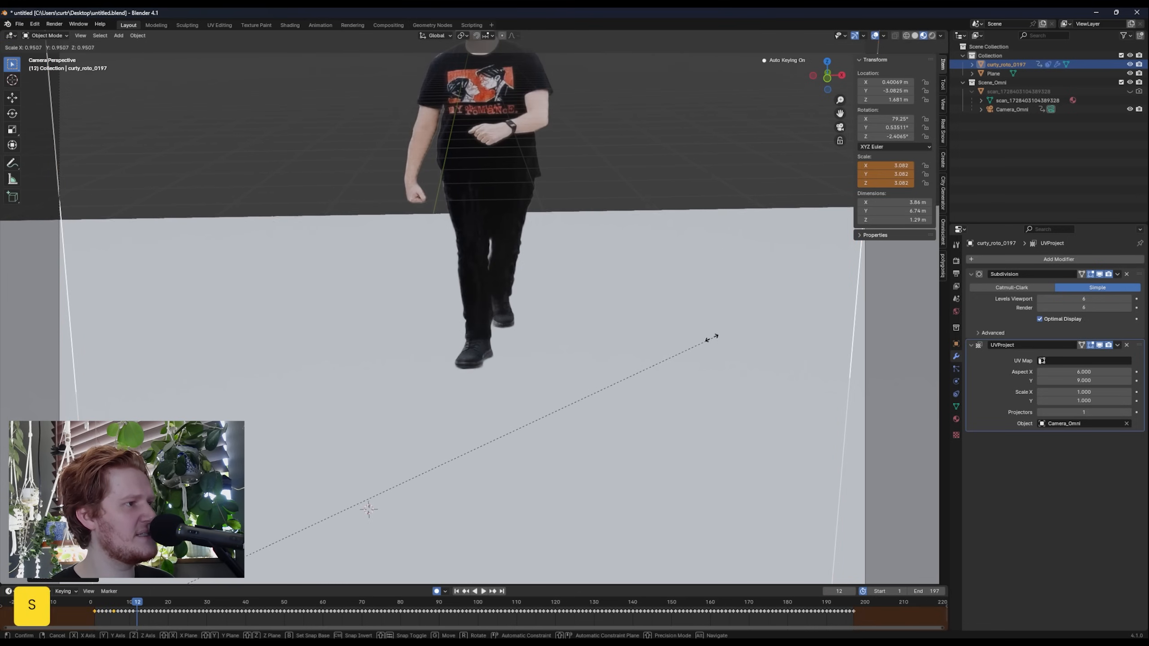
{"action": "left_click", "coordinate": [707, 337]}
{"action": "key", "text": "space"}
{"action": "key", "text": "space"}
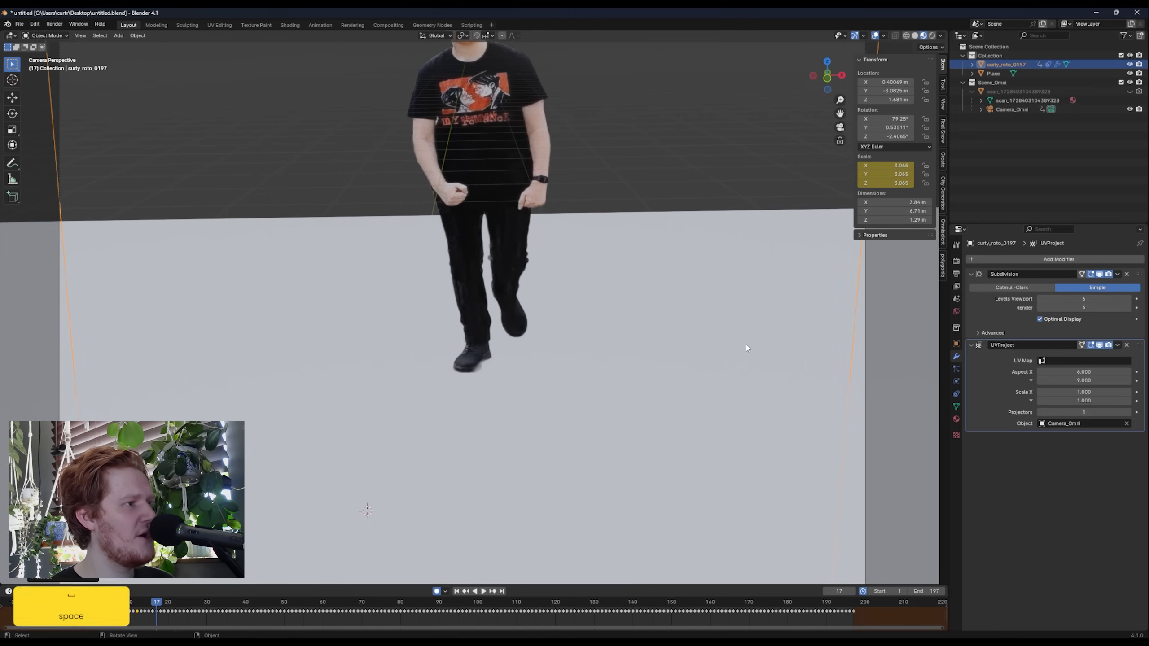
{"action": "key", "text": "s"}
{"action": "left_click", "coordinate": [736, 344]}
Scale the image plane to about 2.047 at frame 180 so the man's feet meet the ground plane.
{"action": "key", "text": "space"}
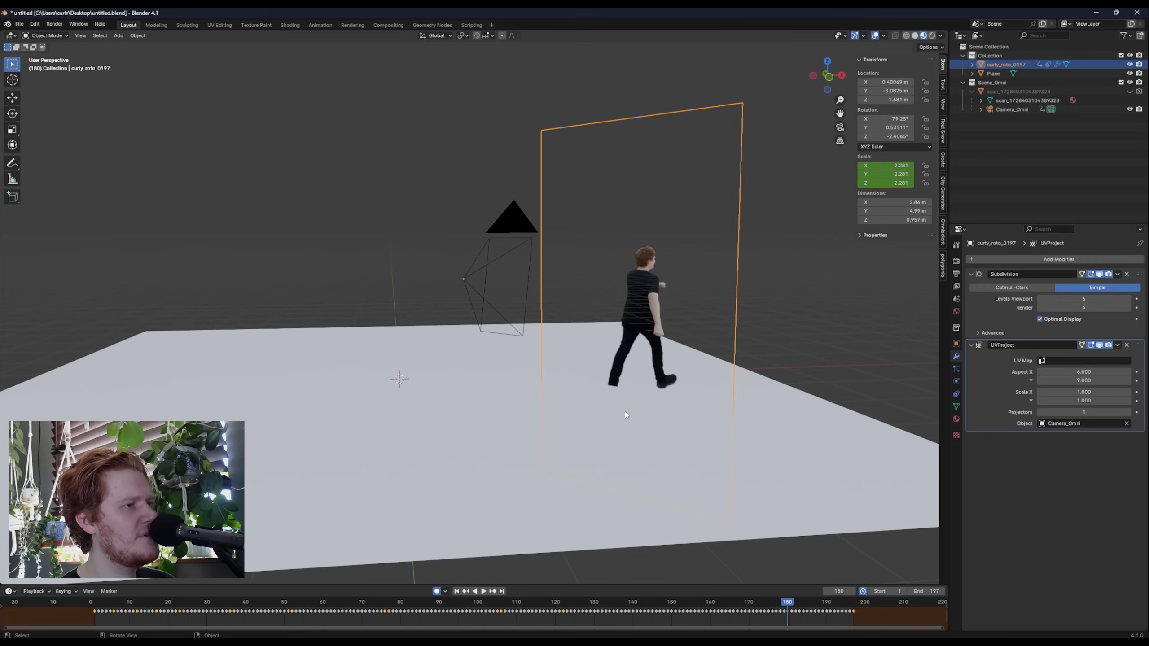
{"action": "key", "text": "s"}
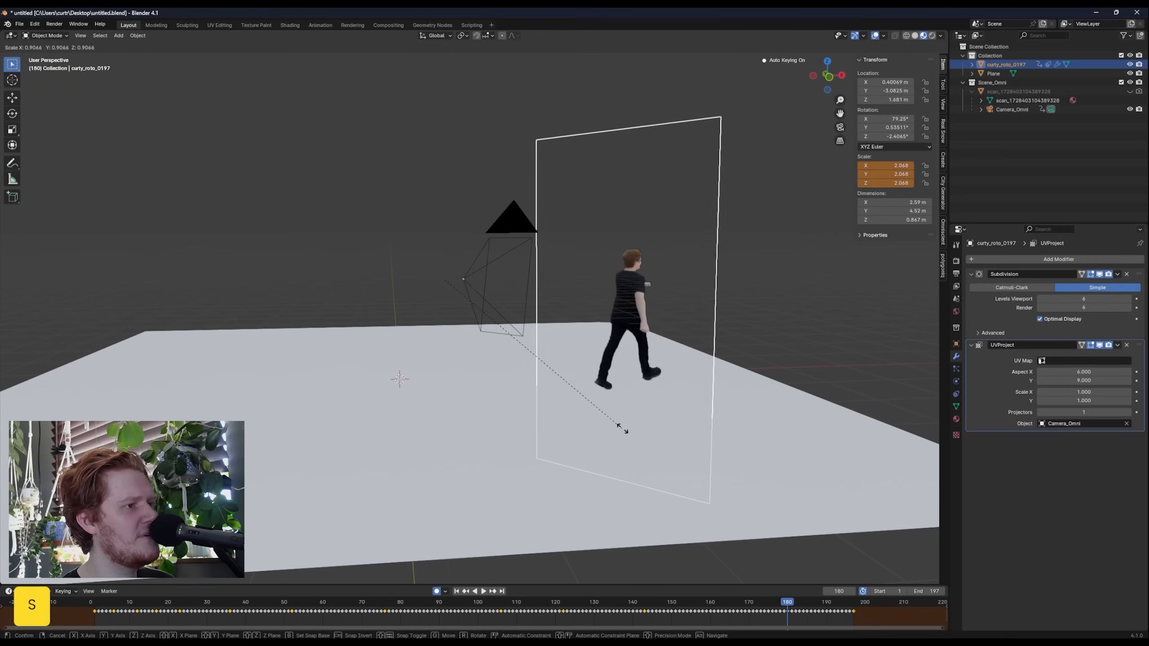
{"action": "left_click", "coordinate": [621, 426]}
{"action": "middle_click_drag", "start_coordinate": [621, 426], "coordinate": [719, 627]}
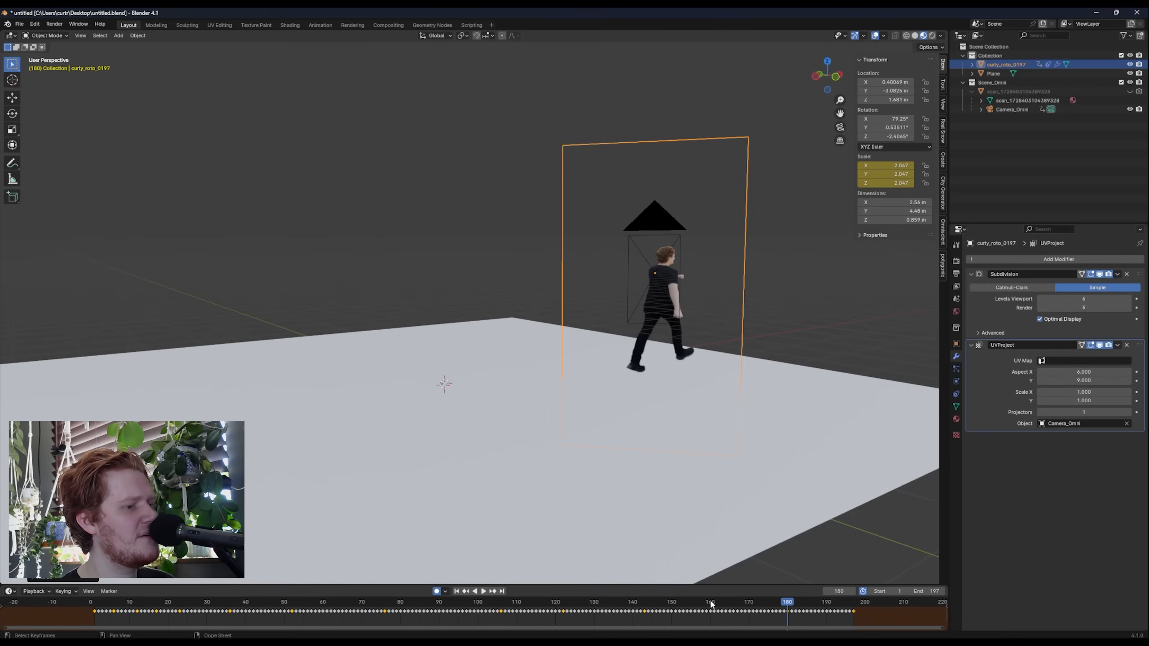
Rescale the image plane at frame 151 to keep the man's feet on the ground plane.
{"action": "left_click", "coordinate": [711, 604]}
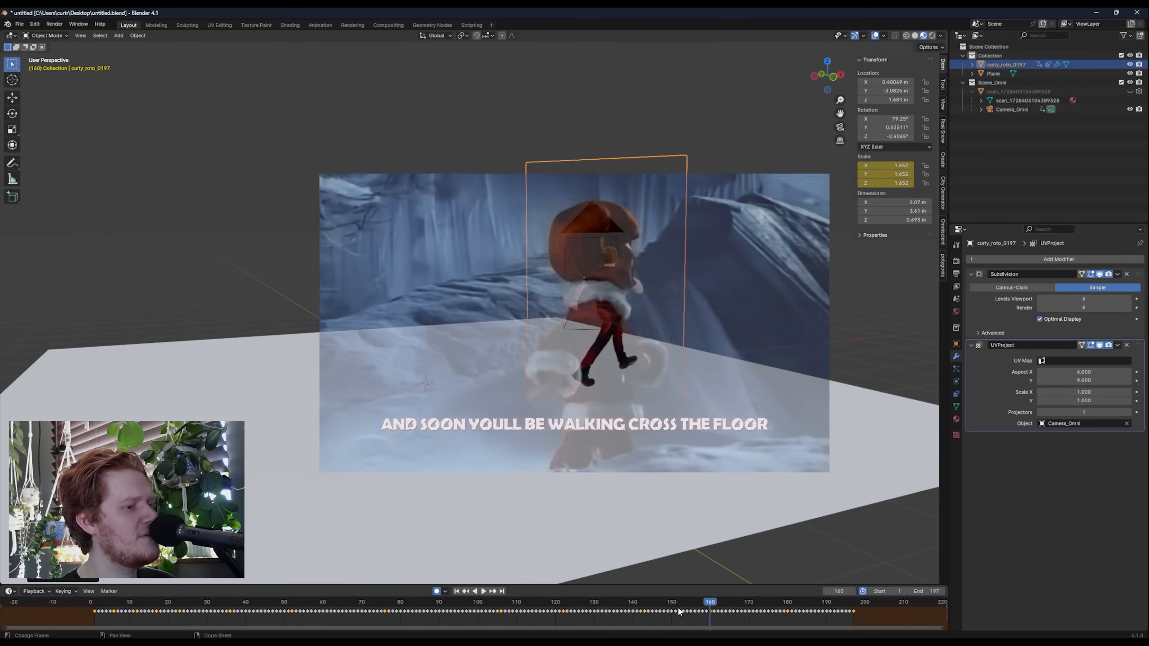
{"action": "left_click", "coordinate": [675, 605]}
{"action": "middle_click_drag", "start_coordinate": [665, 457], "coordinate": [644, 457]}
{"action": "key", "text": "s"}
{"action": "left_click", "coordinate": [644, 434]}
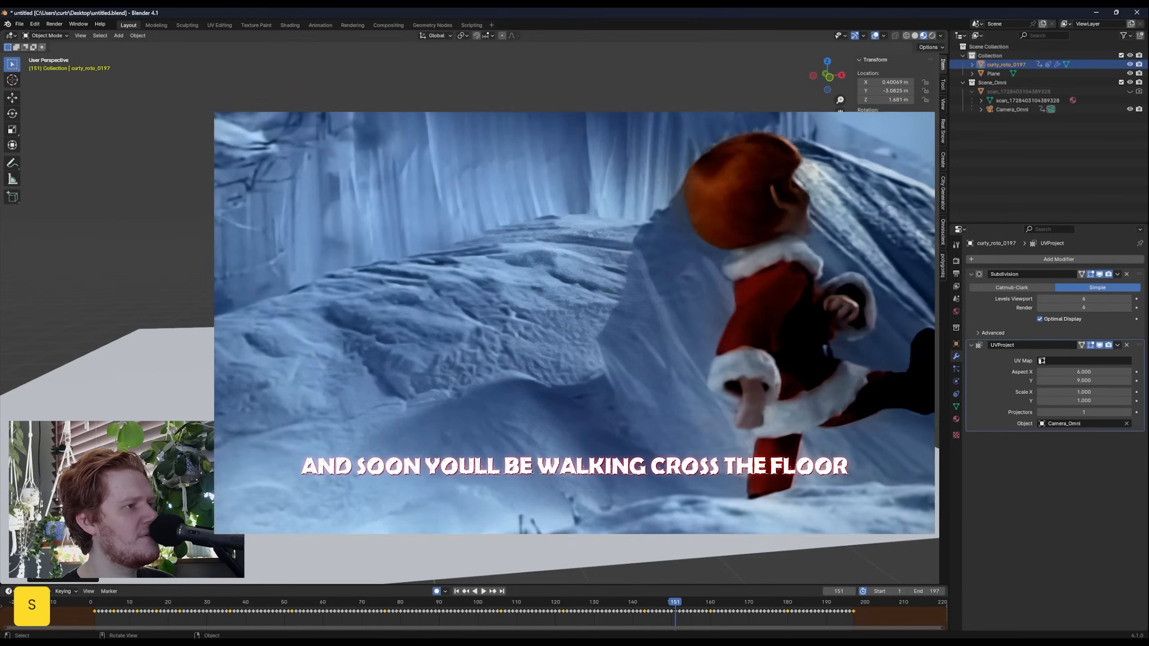
Play the animation from frame 1 in front view and correct the image plane's scale to about 1.840 around frame 67.
{"action": "left_click", "coordinate": [603, 605]}
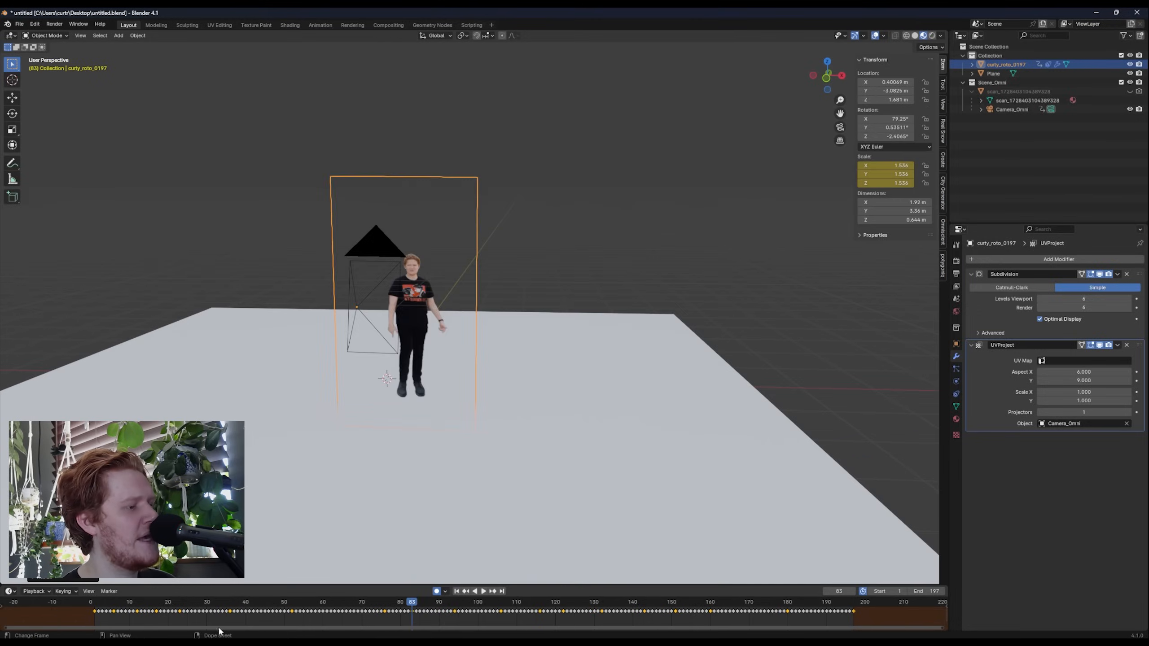
{"action": "left_click", "coordinate": [95, 604]}
{"action": "key", "text": "space"}
{"action": "middle_click_drag", "start_coordinate": [488, 397], "coordinate": [416, 307]}
{"action": "key", "text": "KP_1"}
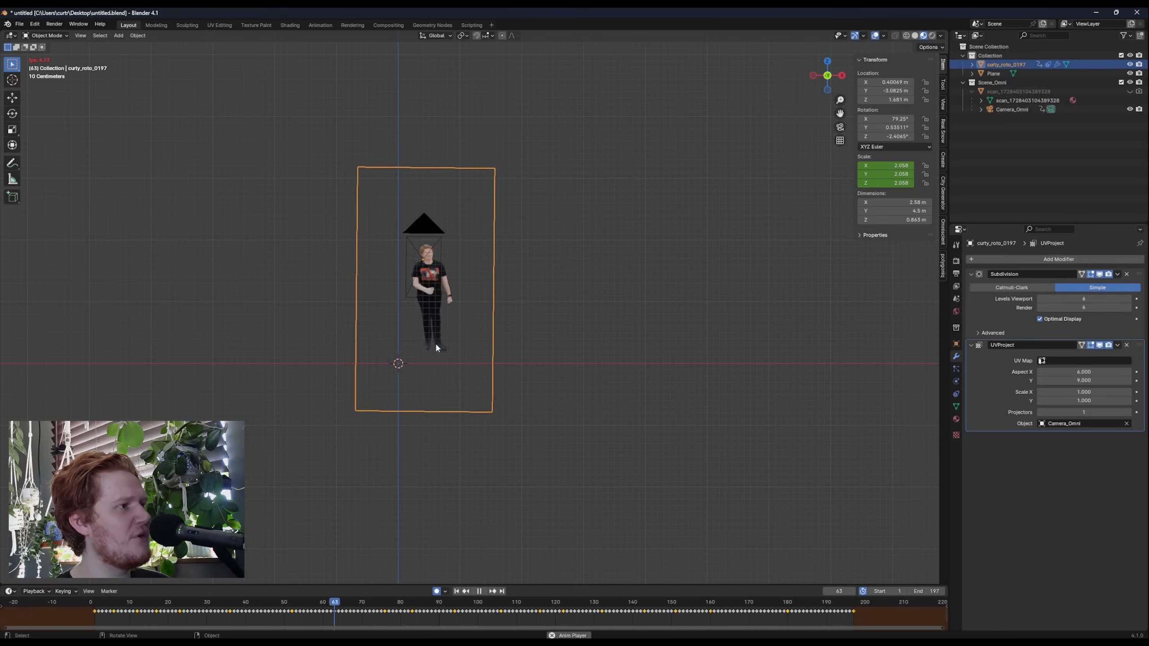
{"action": "key", "text": "space"}
{"action": "key", "text": "s"}
{"action": "left_click", "coordinate": [563, 345]}
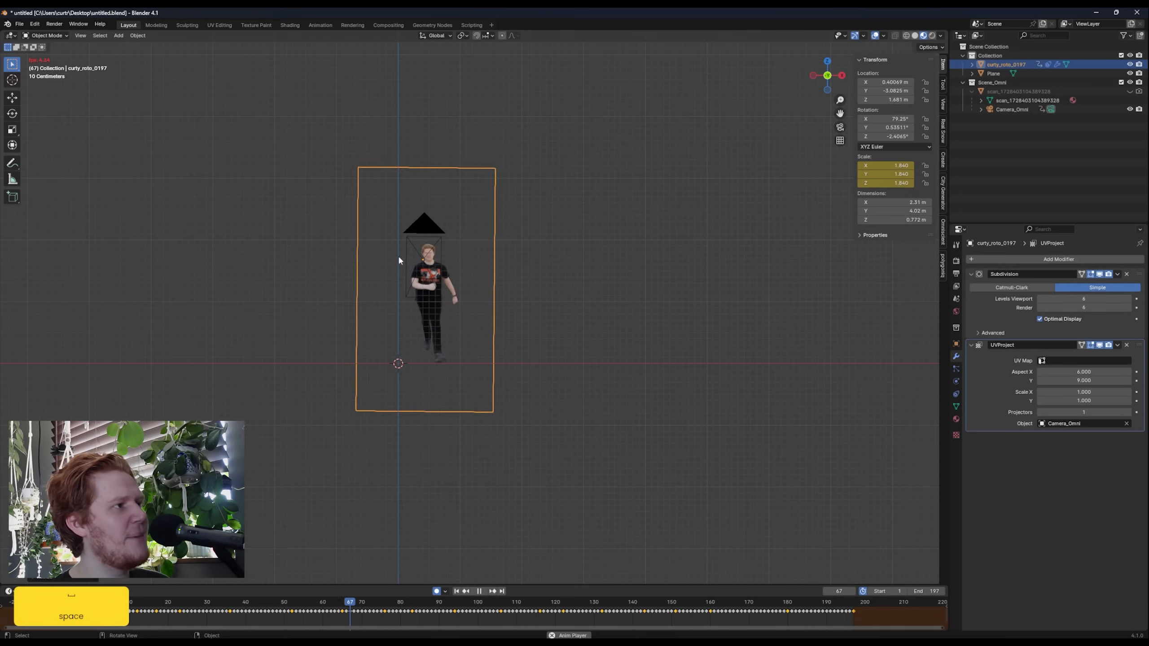
{"action": "key", "text": "space"}
Add a 2 m cube and move it in top view to about X 1.77 m, beside the man's walking path.
{"action": "middle_click_drag", "start_coordinate": [483, 283], "coordinate": [429, 367]}
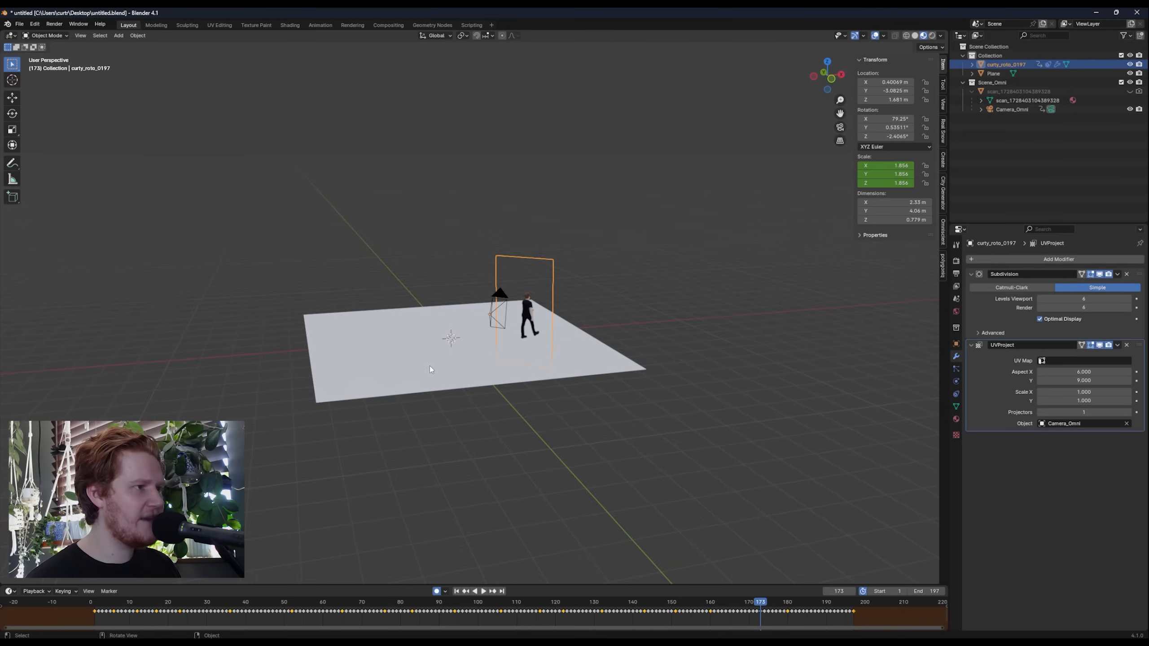
{"action": "key", "text": "shift+a"}
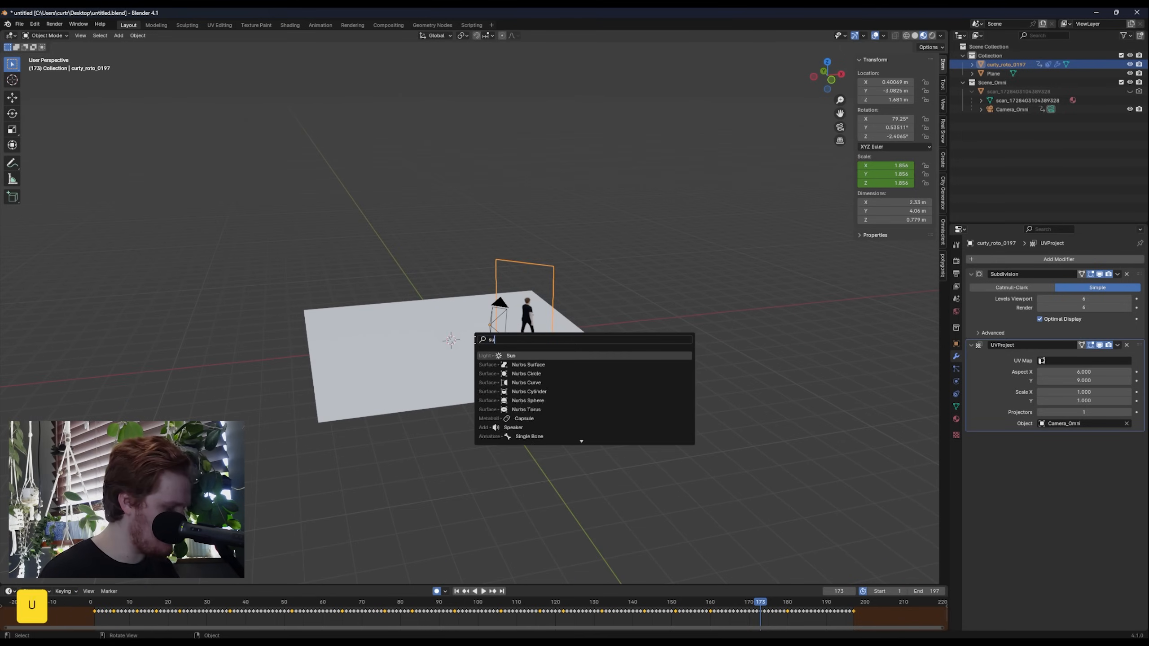
{"action": "type", "text": "cube"}
{"action": "key", "text": "Return"}
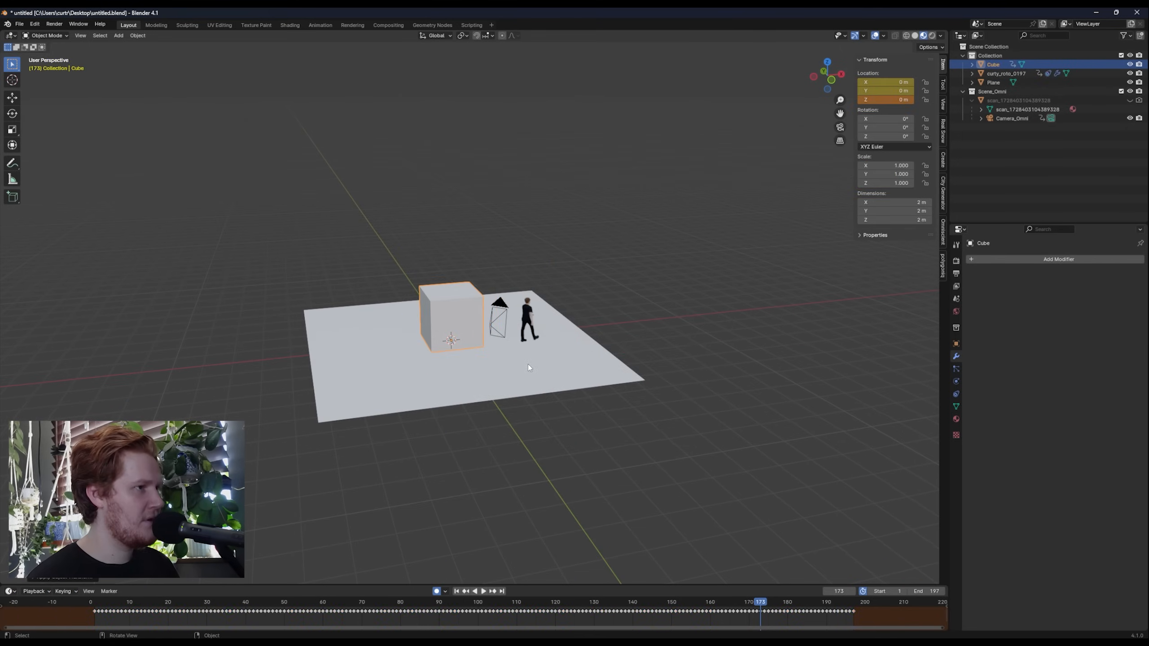
{"action": "key", "text": "KP_7"}
{"action": "key", "text": "g"}
{"action": "left_click", "coordinate": [565, 351]}
{"action": "key", "text": "KP_0"}
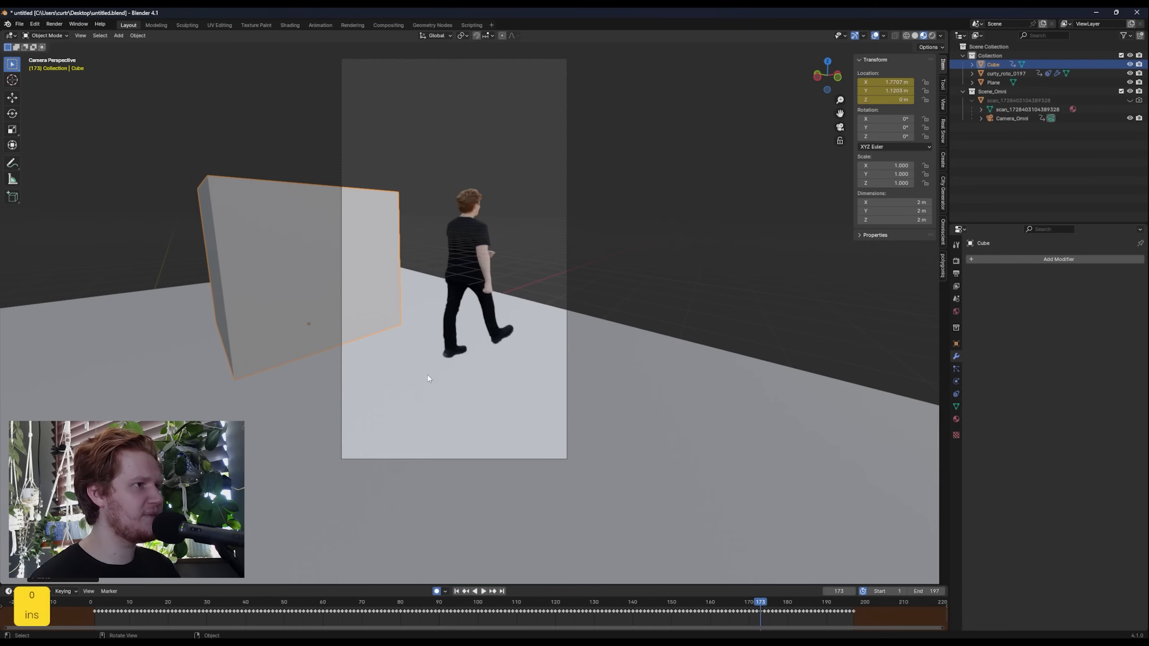
Duplicate the cube along X to the opposite side of the man, at about X -1.56 m, at frame 47.
{"action": "left_click_drag", "start_coordinate": [470, 603], "coordinate": [275, 596]}
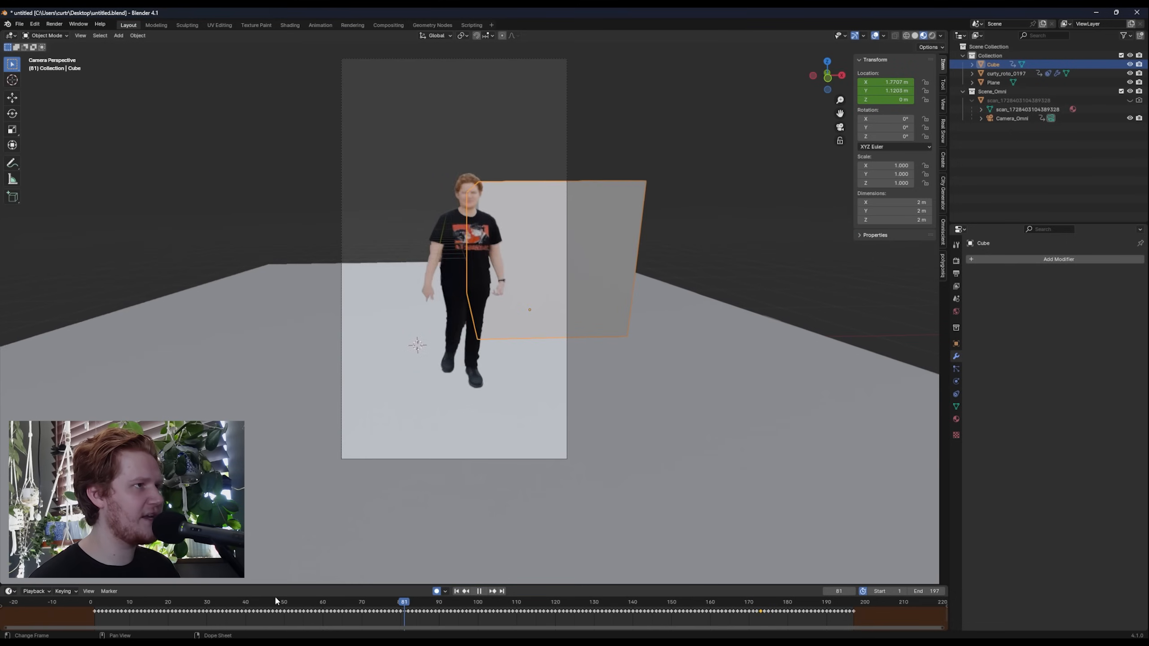
{"action": "key", "text": "shift+d"}
{"action": "key", "text": "x"}
{"action": "left_click", "coordinate": [328, 591]}
Stretch the duplicated cube along Y to a scale of about 4.785 as a long wall.
{"action": "key", "text": "g"}
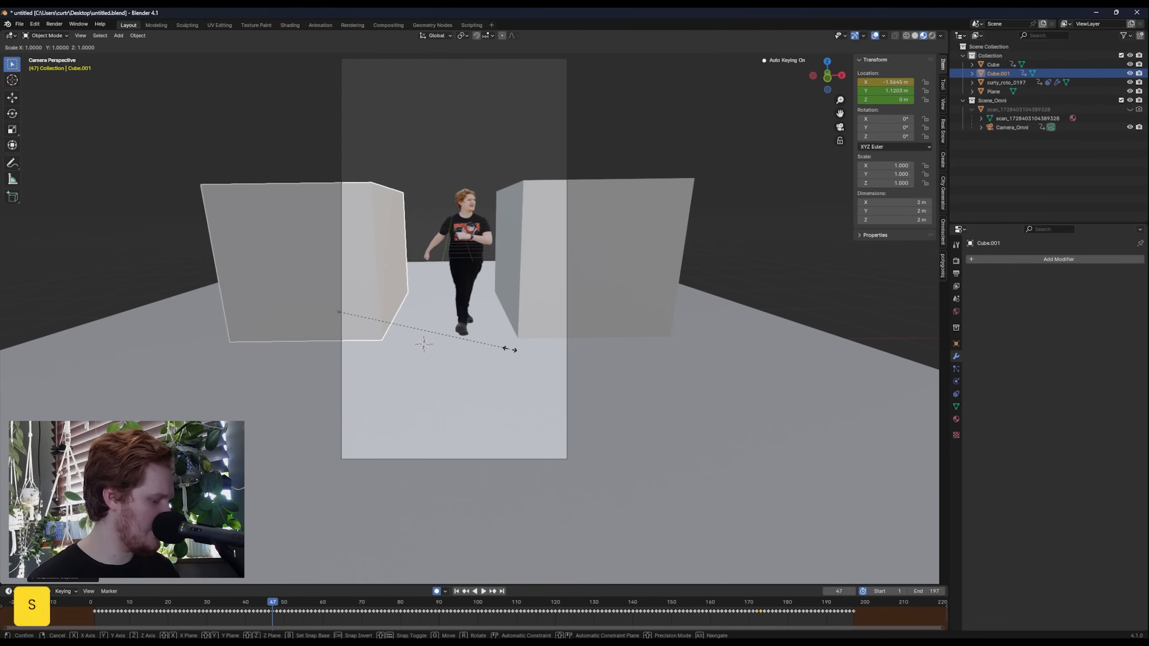
{"action": "key", "text": "y"}
{"action": "left_click", "coordinate": [569, 265]}
Lengthen the original cube along Y and shift it along Y to stand as the opposite wall.
{"action": "left_click", "coordinate": [617, 252]}
{"action": "key", "text": "s"}
{"action": "key", "text": "y"}
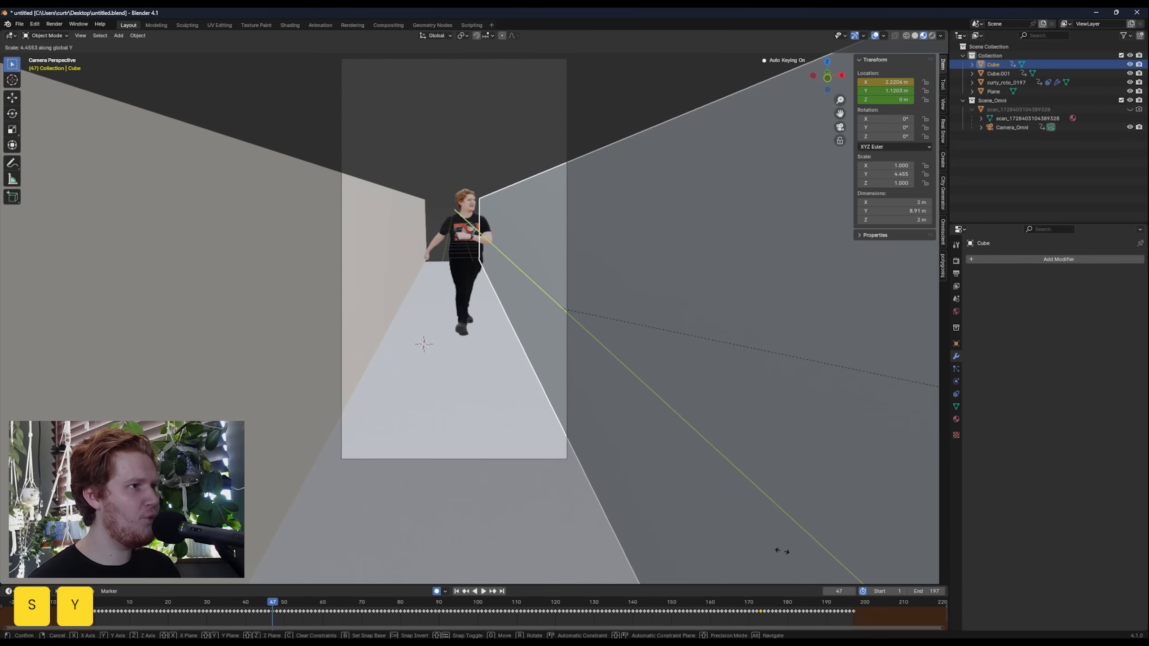
{"action": "left_click", "coordinate": [577, 402]}
{"action": "key", "text": "g"}
{"action": "key", "text": "y"}
{"action": "left_click", "coordinate": [555, 336]}
Scale both cubes together along Z to a scale of about 2.367 to make tall walls.
{"action": "left_click", "coordinate": [318, 290], "text": "shift"}
{"action": "key", "text": "s"}
{"action": "key", "text": "z"}
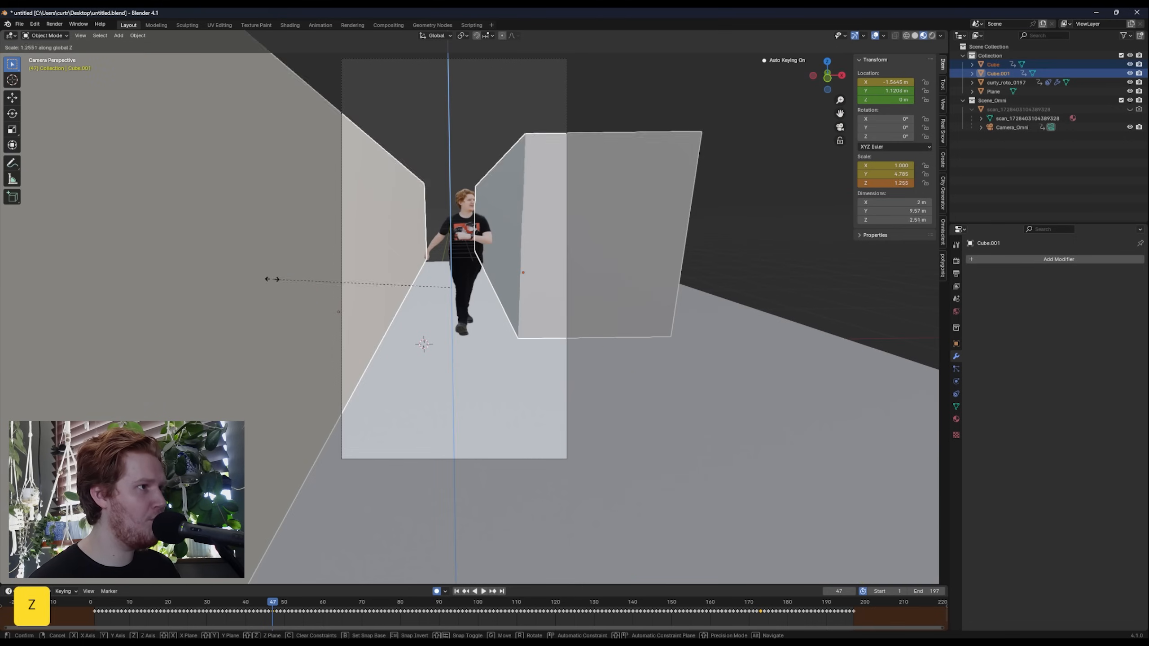
{"action": "left_click", "coordinate": [152, 283]}
Play and scrub the shot in camera view to check how the man sits between the walls.
{"action": "key", "text": "space"}
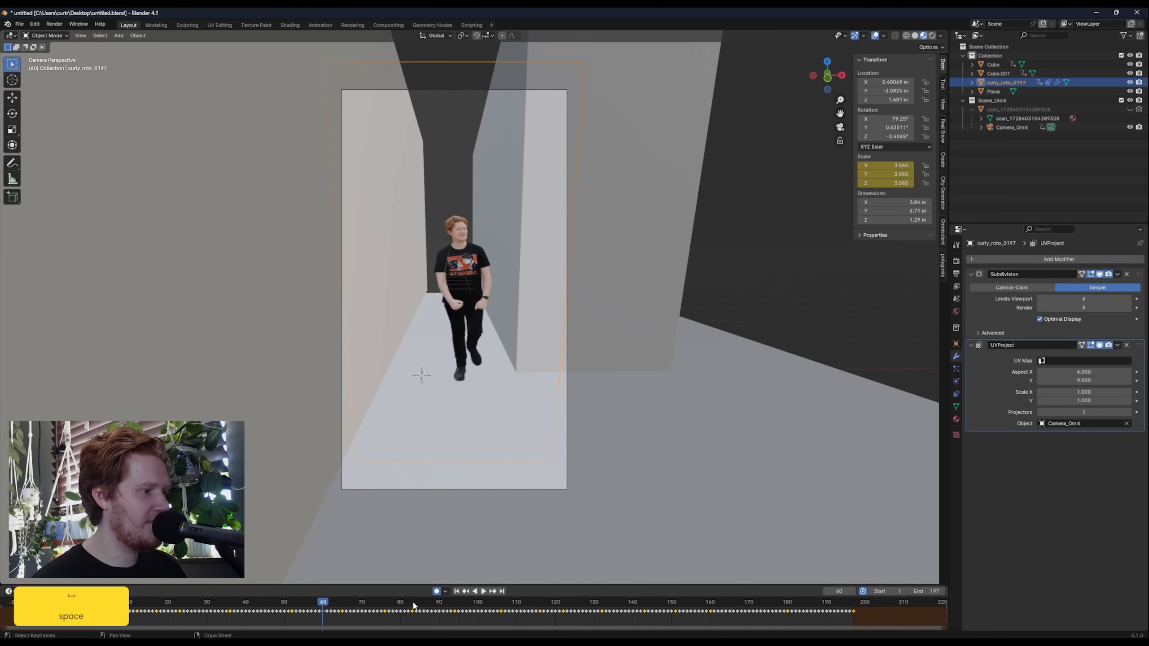
{"action": "key", "text": "space"}
{"action": "left_click", "coordinate": [626, 604]}
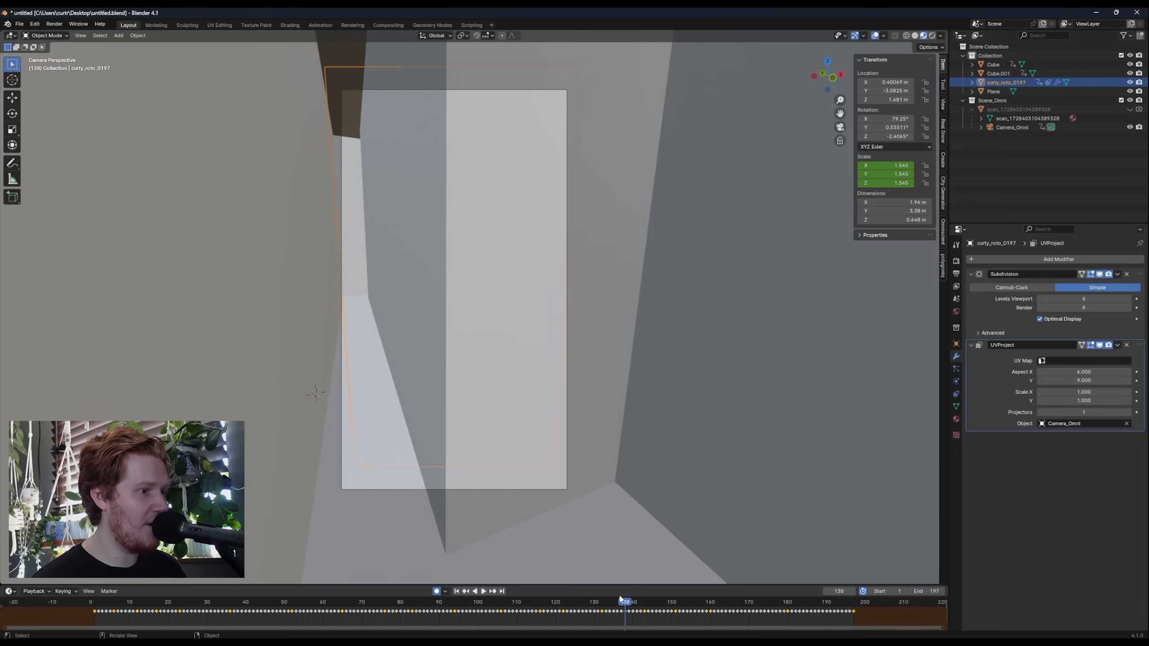
{"action": "left_click_drag", "start_coordinate": [543, 608], "coordinate": [361, 606]}
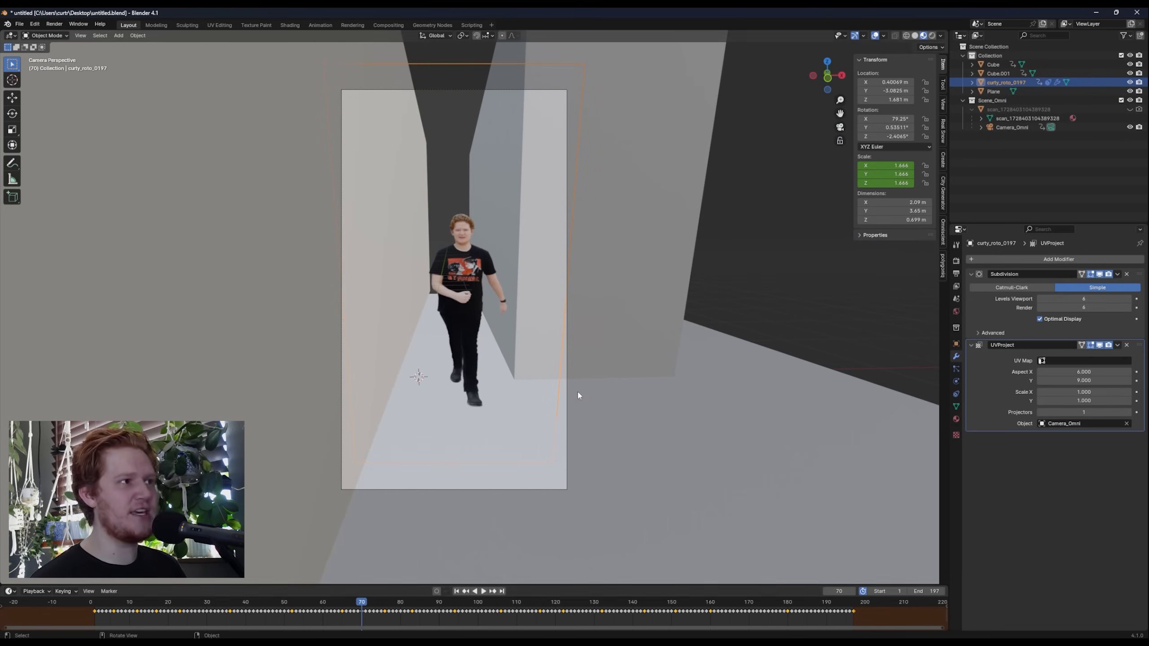
Clear the unwanted location keyframes from the wall cubes.
{"action": "key", "text": "KP_0"}
{"action": "left_click", "coordinate": [567, 244]}
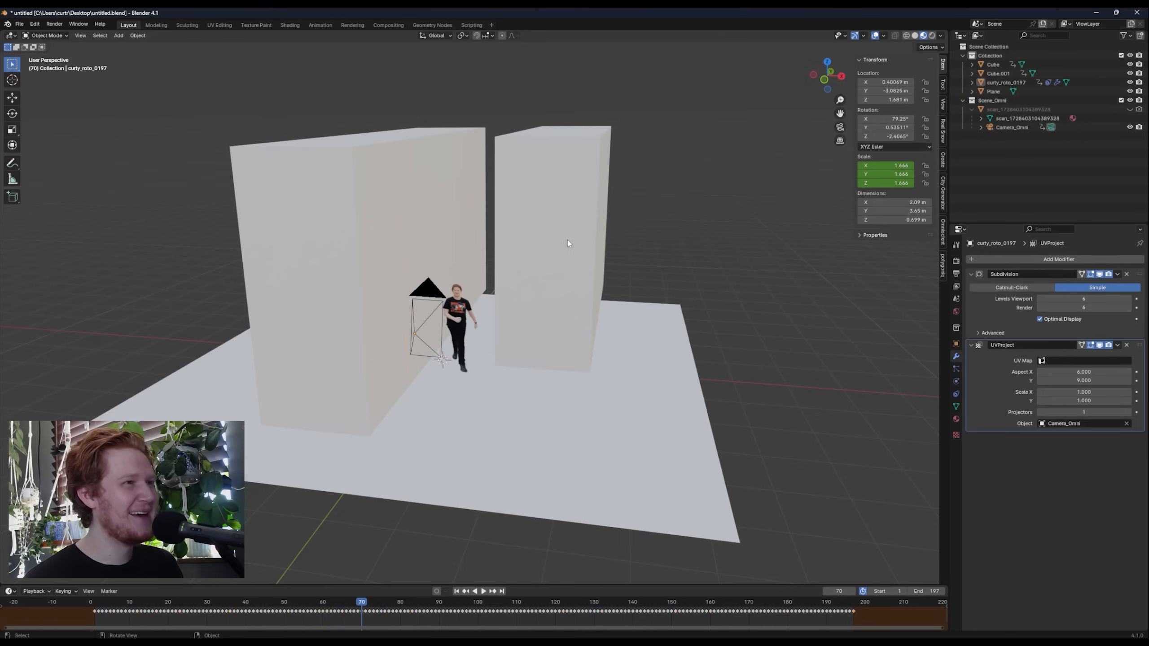
{"action": "right_click", "coordinate": [870, 81]}
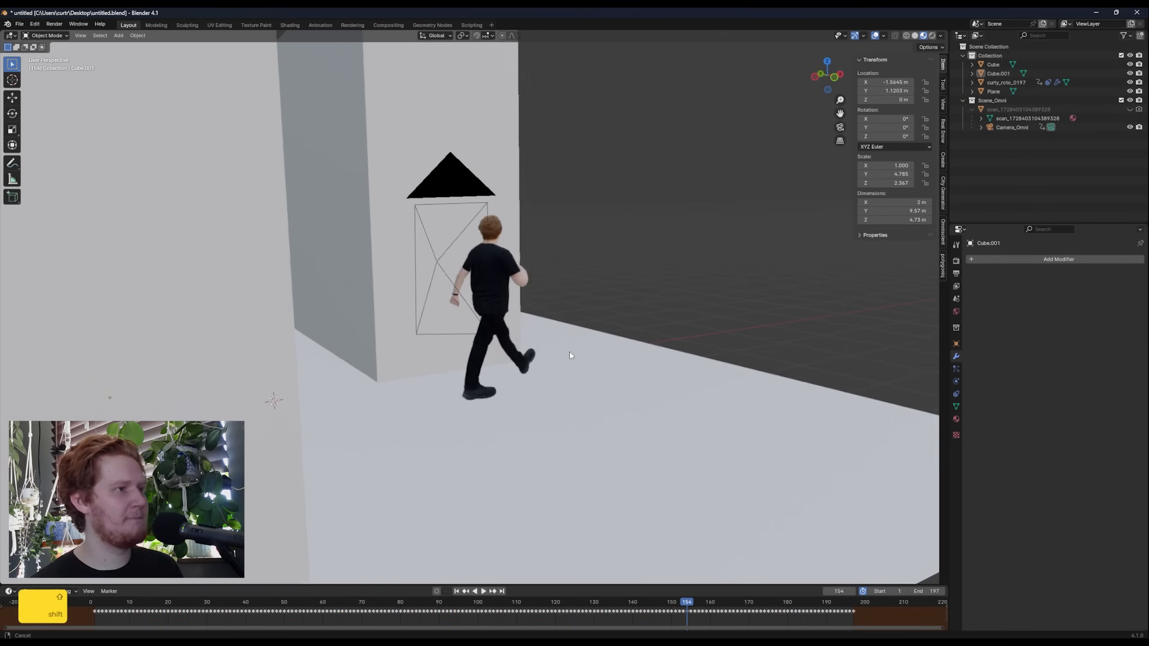
{"action": "middle_click_drag", "start_coordinate": [569, 352], "coordinate": [557, 354], "text": "shift"}
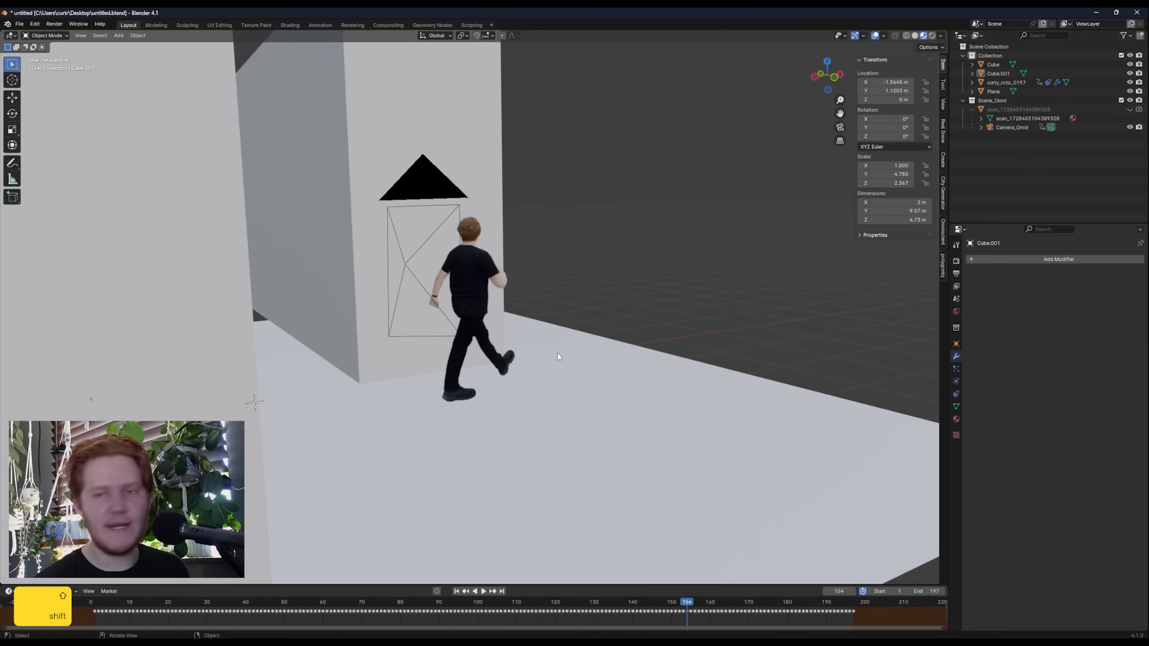
Add a Sky Texture to the world shader, connect it to the Background color, and set its sun rotation to 194°.
{"action": "left_click", "coordinate": [289, 25]}
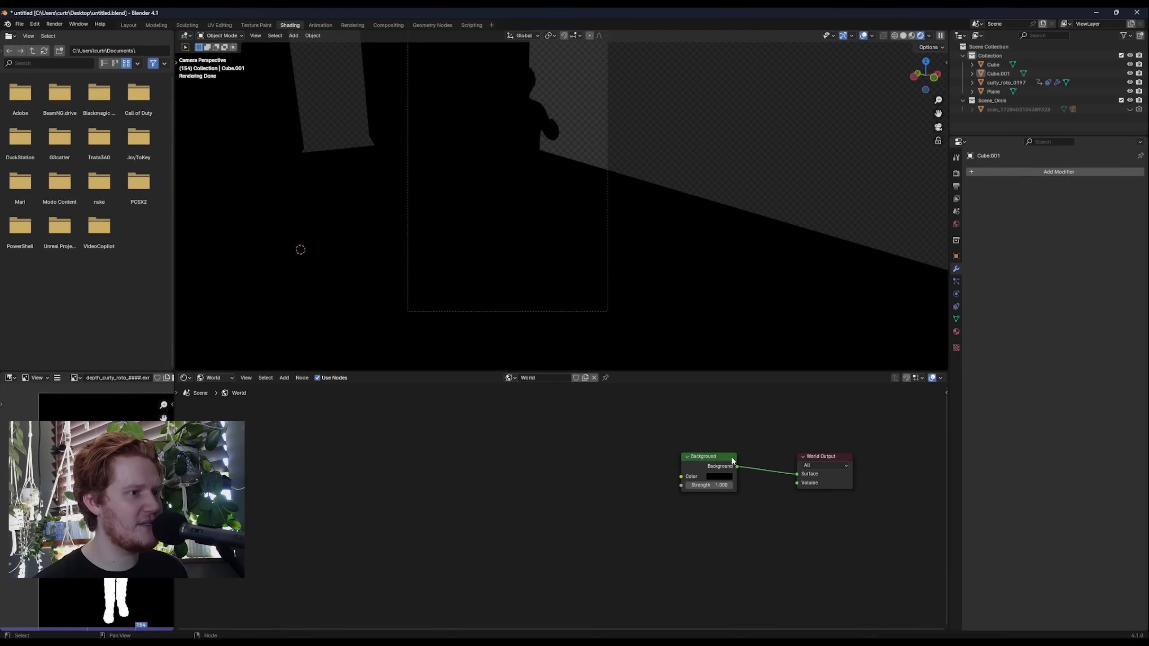
{"action": "key", "text": "shift+a"}
{"action": "type", "text": "sky"}
{"action": "key", "text": "Return"}
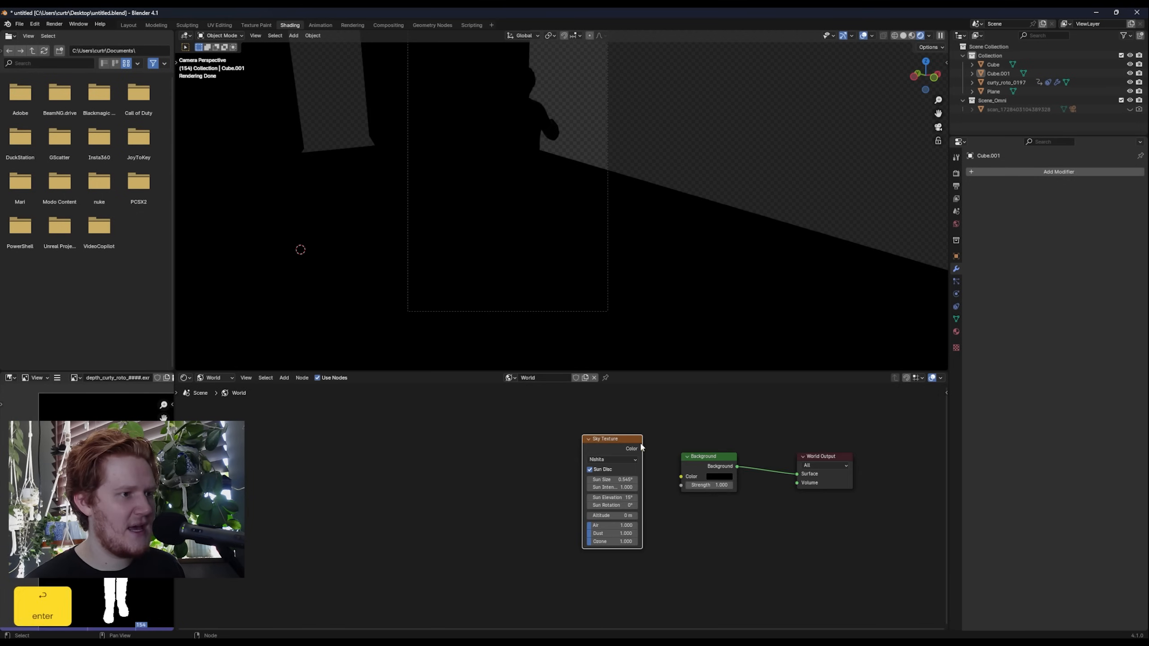
{"action": "left_click_drag", "start_coordinate": [640, 447], "coordinate": [677, 472]}
{"action": "left_click_drag", "start_coordinate": [609, 434], "coordinate": [521, 455]}
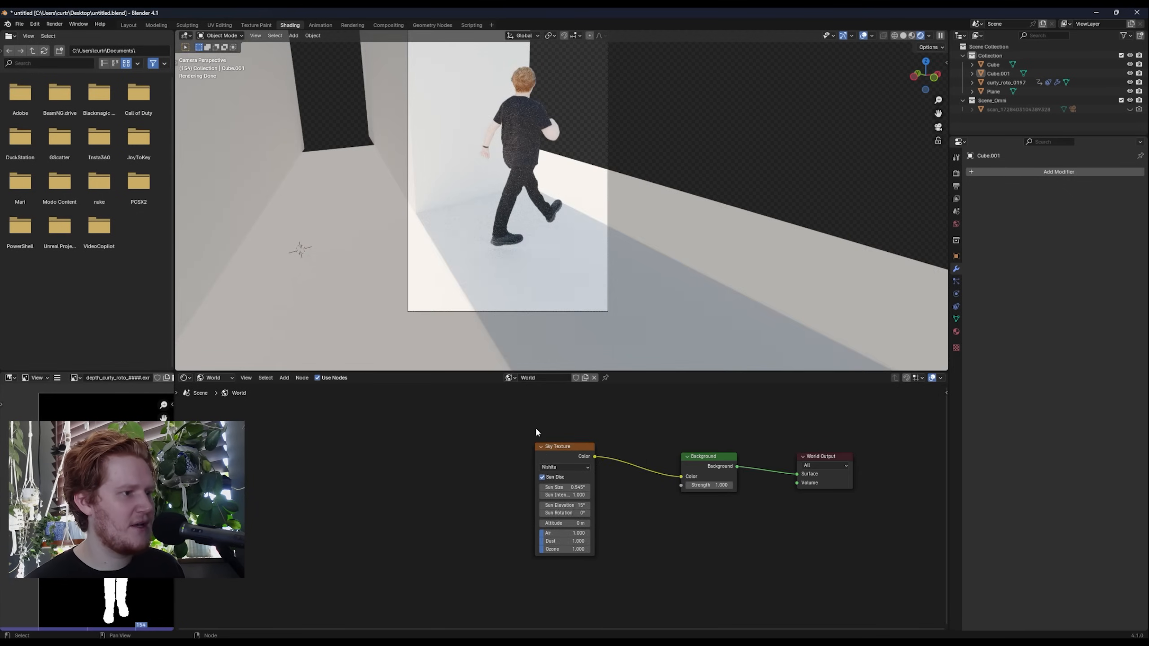
{"action": "left_click_drag", "start_coordinate": [558, 512], "coordinate": [639, 512]}
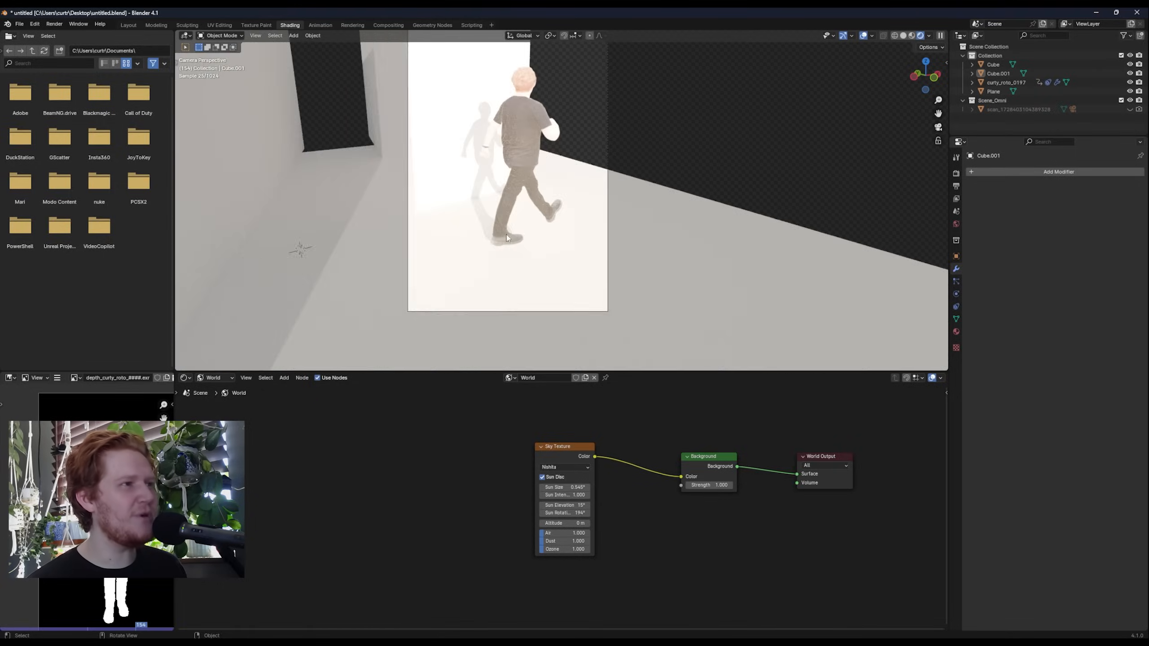
Advance the shot to frame 160 and examine the man's feet and cast shadow from the camera and from an angle.
{"action": "scroll", "coordinate": [570, 221], "scroll_direction": "up", "scroll_amount": 2}
{"action": "middle_click_drag", "start_coordinate": [570, 220], "coordinate": [553, 233], "text": "shift"}
{"action": "key", "text": "space"}
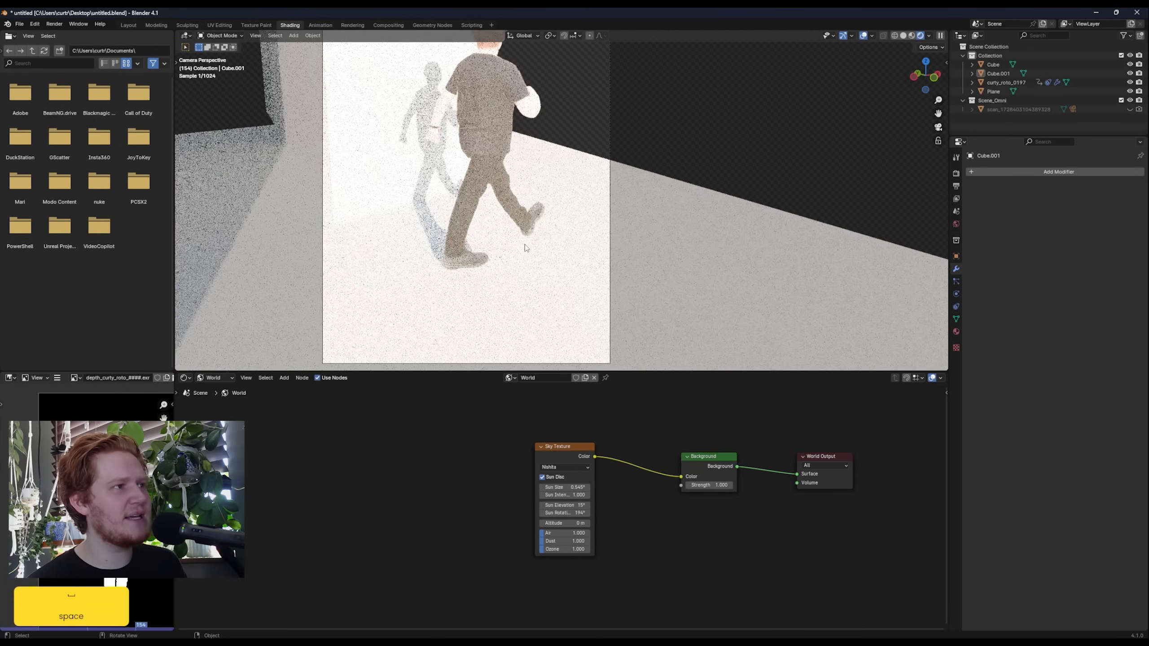
{"action": "key", "text": "Right"}
{"action": "key", "text": "Right"}
{"action": "key", "text": "Right"}
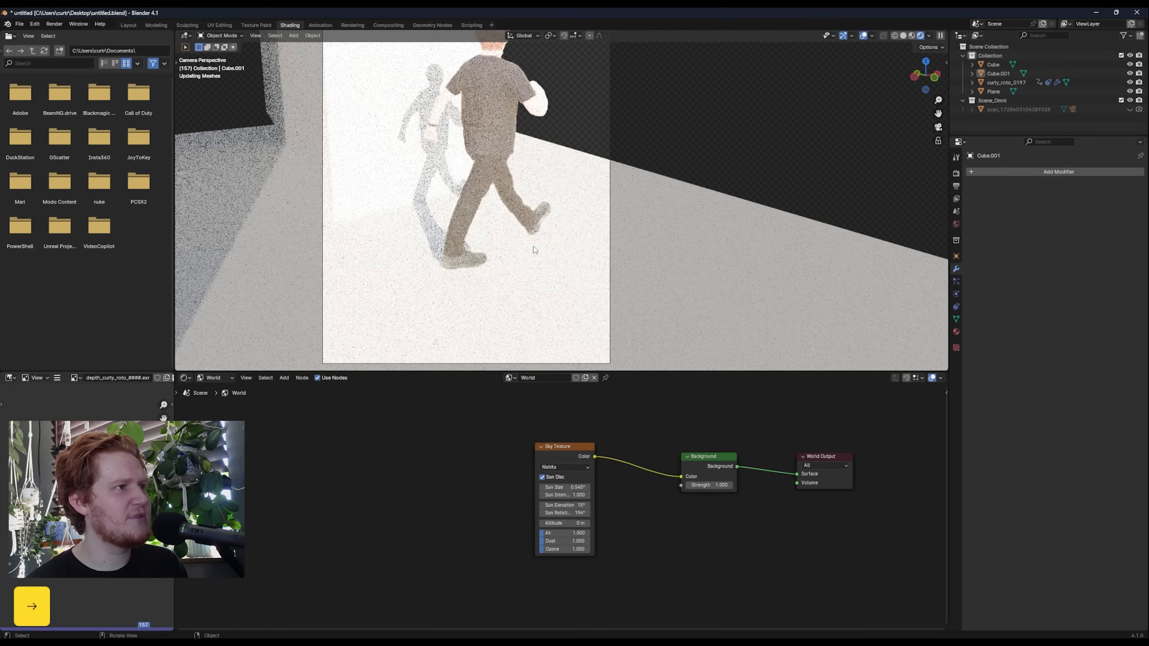
{"action": "key", "text": "Right"}
{"action": "key", "text": "Right"}
{"action": "key", "text": "Right"}
{"action": "scroll", "coordinate": [533, 247], "scroll_direction": "down", "scroll_amount": 1}
{"action": "middle_click_drag", "start_coordinate": [533, 246], "coordinate": [537, 259], "text": "shift"}
{"action": "middle_click_drag", "start_coordinate": [452, 241], "coordinate": [483, 290]}
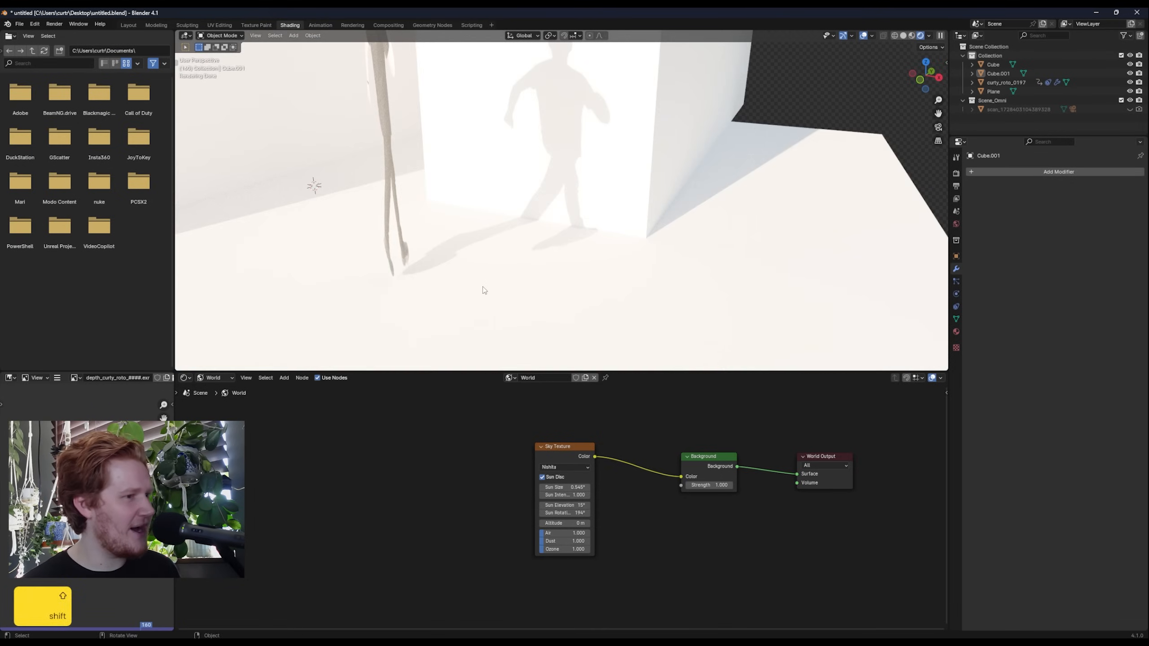
Set the sky's sun rotation to 181° and check the man's shadow on the wall.
{"action": "left_click_drag", "start_coordinate": [564, 514], "coordinate": [552, 513]}
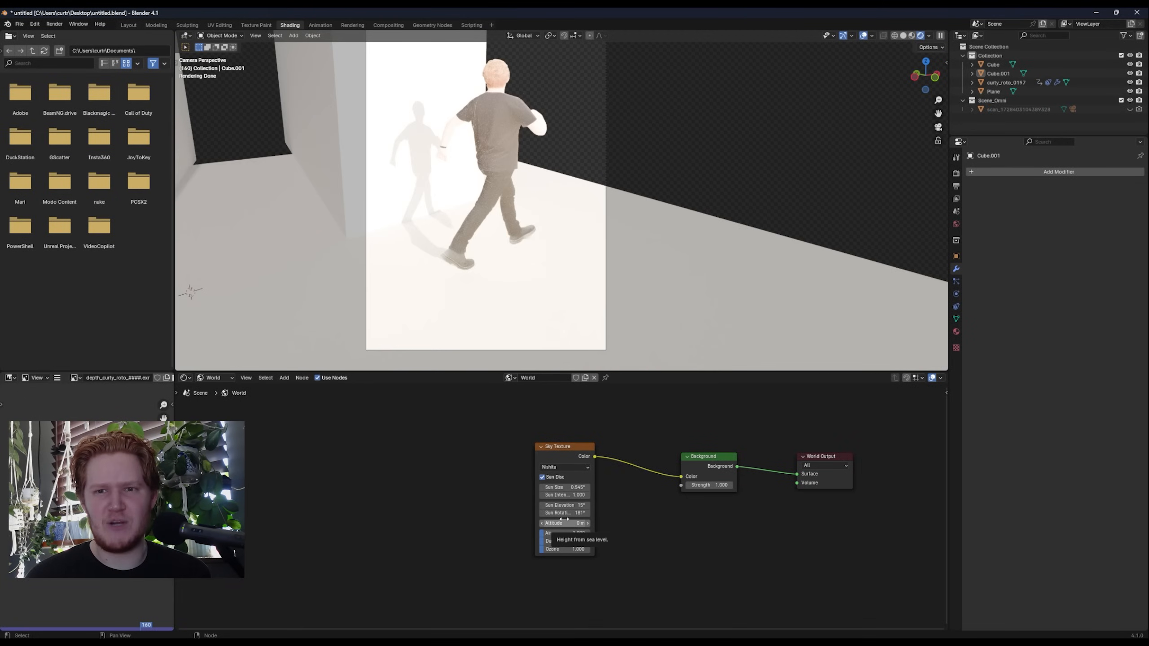
{"action": "middle_click_drag", "start_coordinate": [454, 326], "coordinate": [454, 256]}
{"action": "scroll", "coordinate": [484, 293], "scroll_direction": "down", "scroll_amount": 4}
{"action": "scroll", "coordinate": [453, 256], "scroll_direction": "up", "scroll_amount": 2}
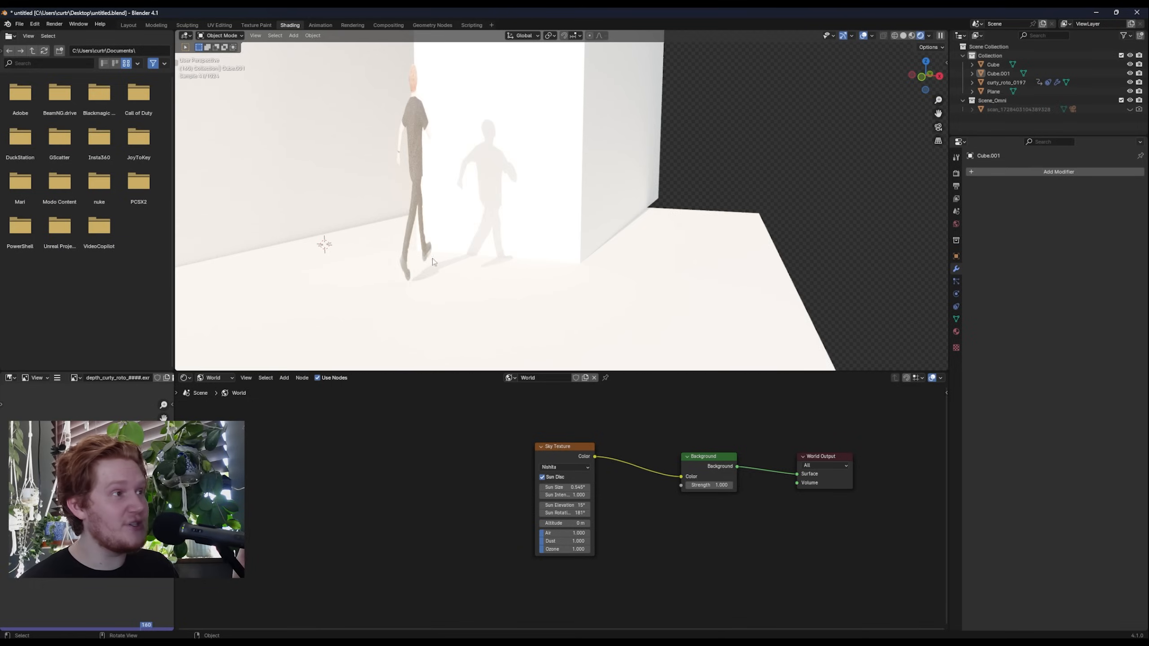
Select the man's image plane and examine its placement and shadow from around the scene during playback.
{"action": "middle_click_drag", "start_coordinate": [405, 280], "coordinate": [468, 270]}
{"action": "left_click", "coordinate": [405, 271]}
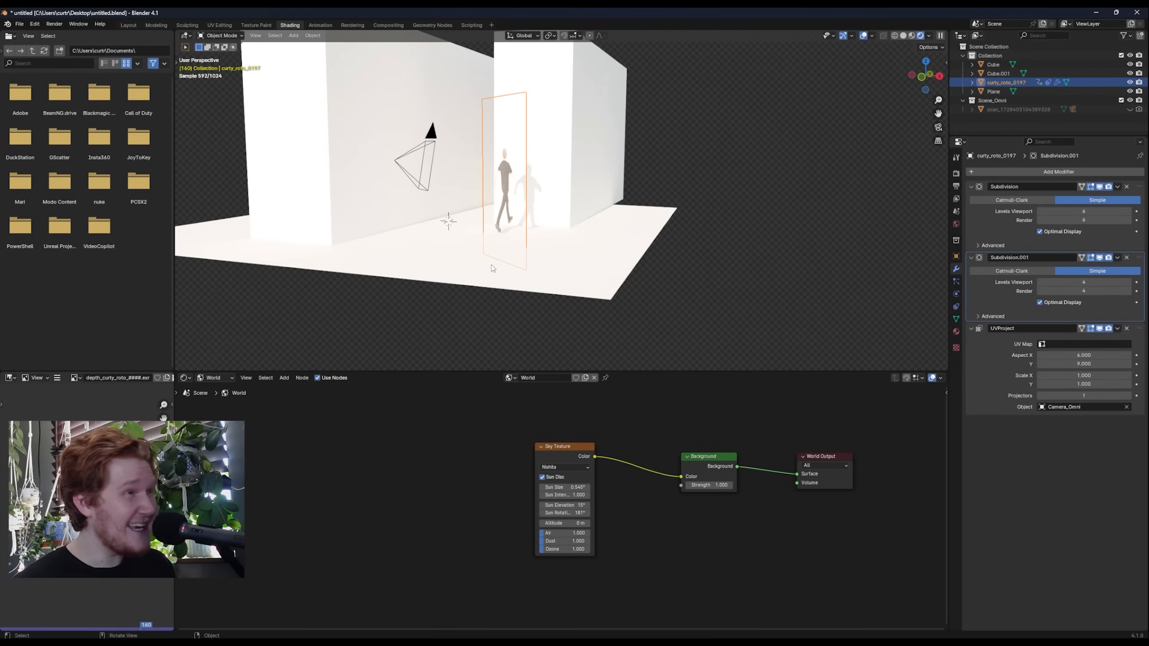
{"action": "middle_click_drag", "start_coordinate": [491, 264], "coordinate": [504, 262]}
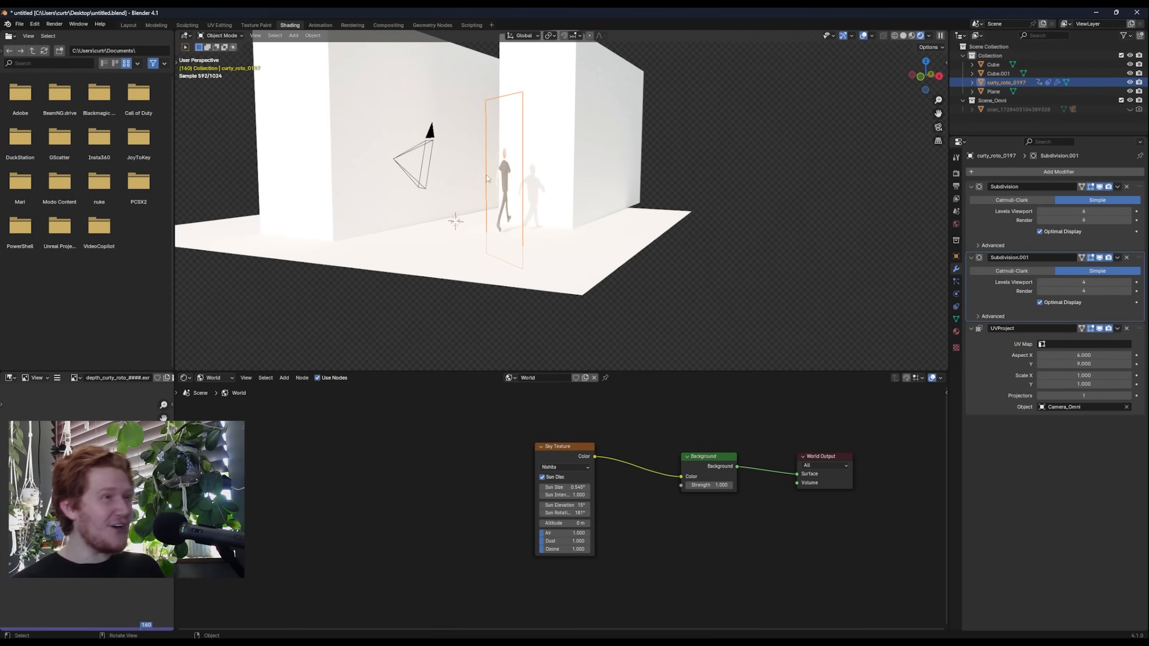
{"action": "key", "text": "space"}
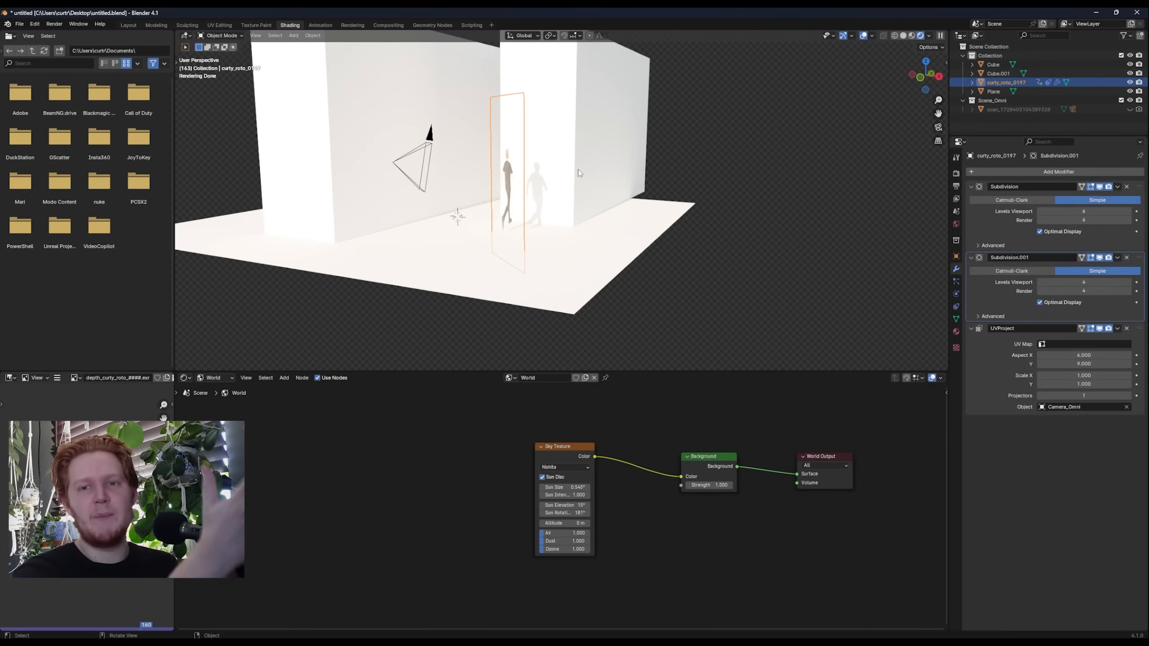
{"action": "scroll", "coordinate": [578, 169], "scroll_direction": "up", "scroll_amount": 5}
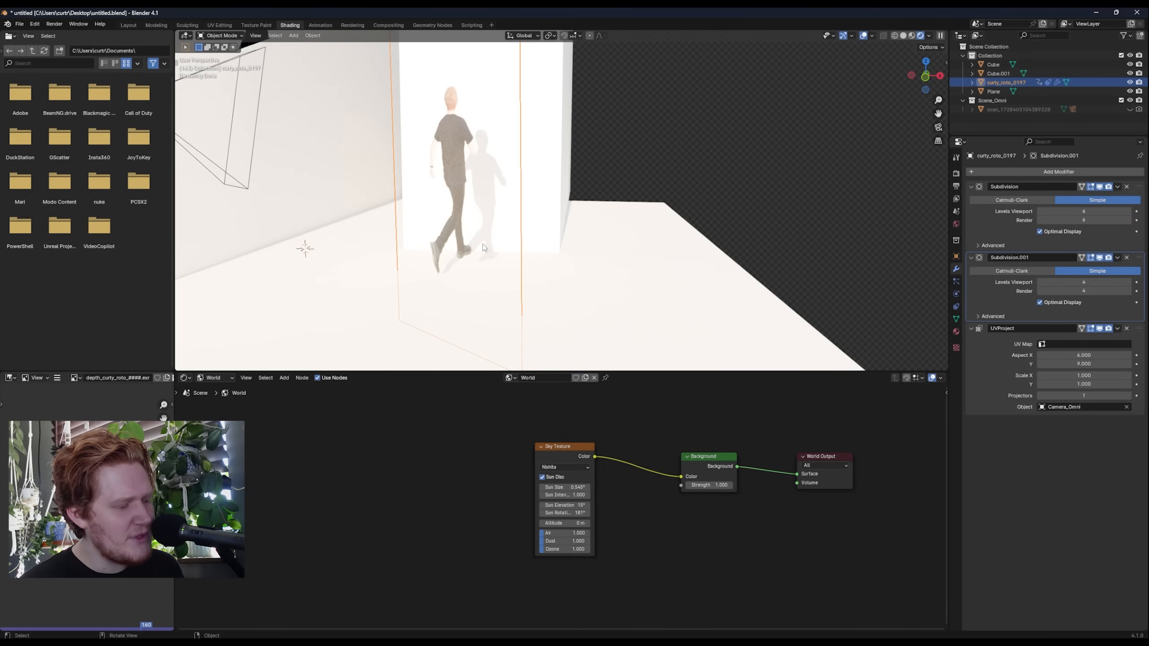
{"action": "middle_click_drag", "start_coordinate": [457, 255], "coordinate": [504, 275]}
{"action": "key", "text": "KP_0"}
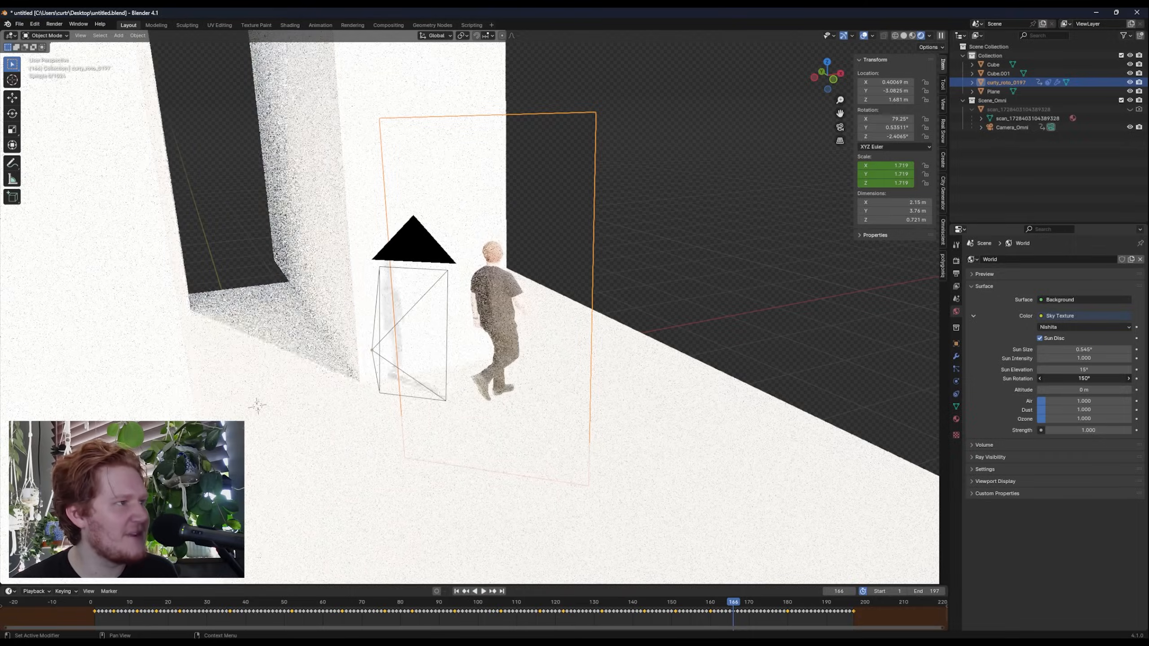
Set the world sky's sun rotation to 147° and check the man's shadow from the side.
{"action": "left_click_drag", "start_coordinate": [1084, 379], "coordinate": [1076, 378]}
{"action": "middle_click_drag", "start_coordinate": [526, 427], "coordinate": [502, 425]}
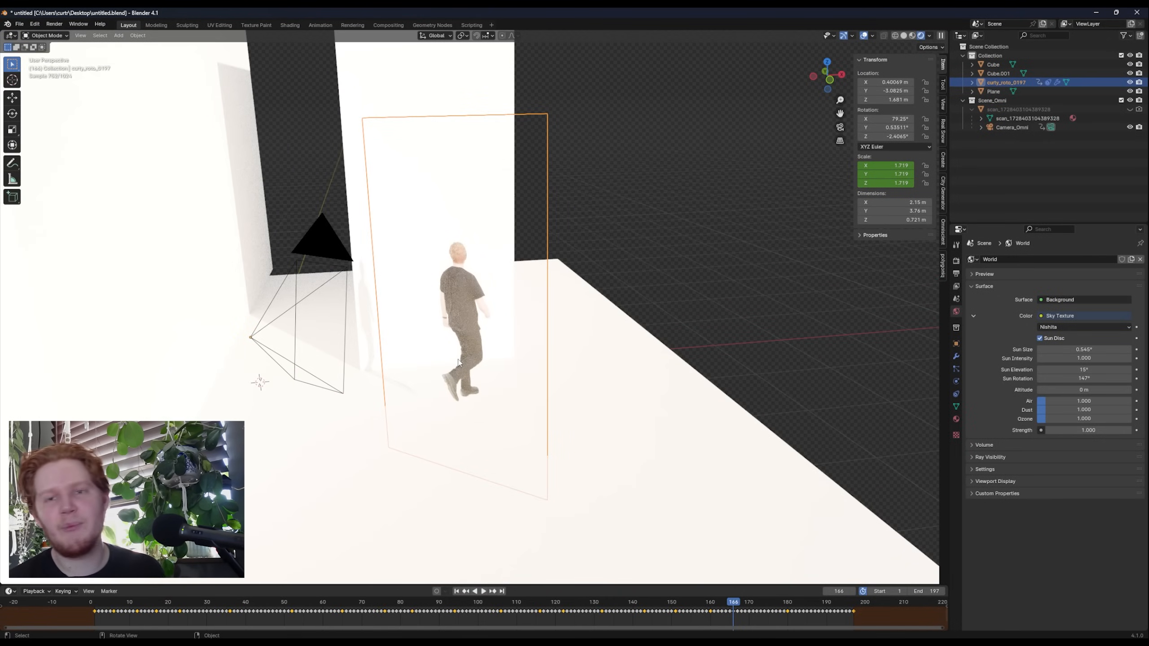